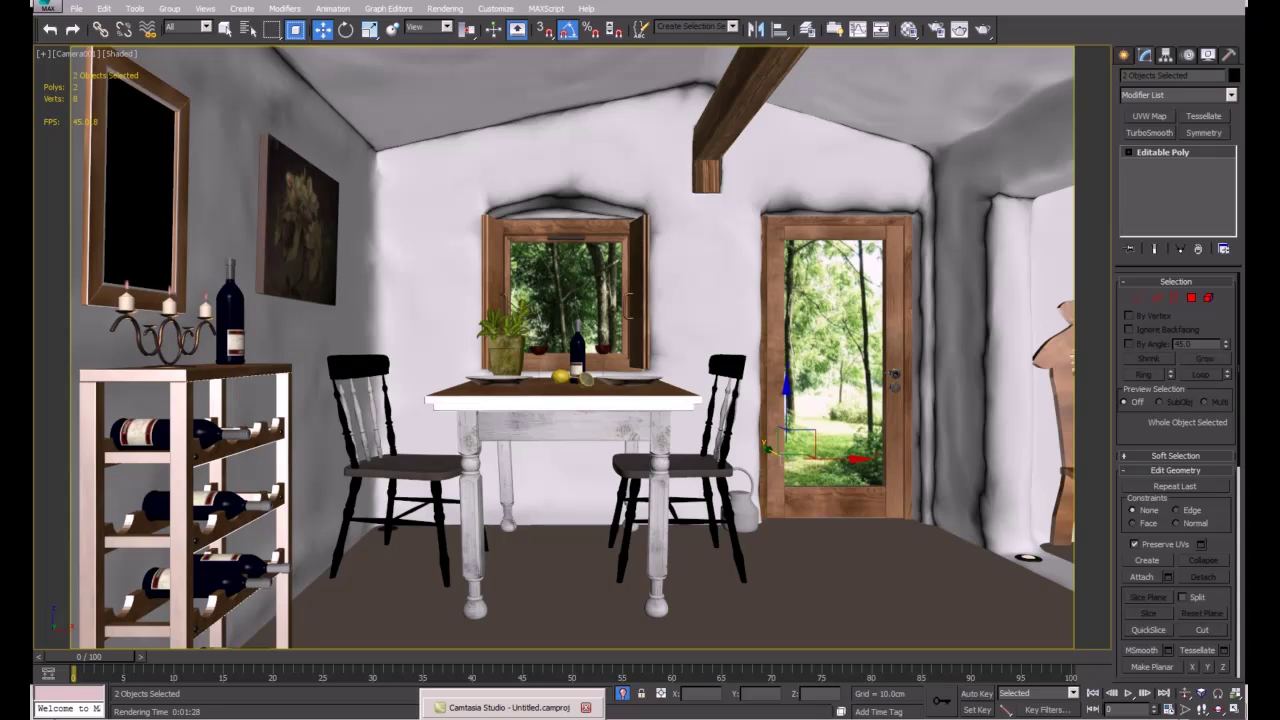
Step: Examine the building from outside in the perspective view and select the outer shell with its mesh edges displayed
{"action": "right_click", "coordinate": [669, 474]}
{"action": "left_click", "coordinate": [628, 508]}
{"action": "key", "text": "p"}
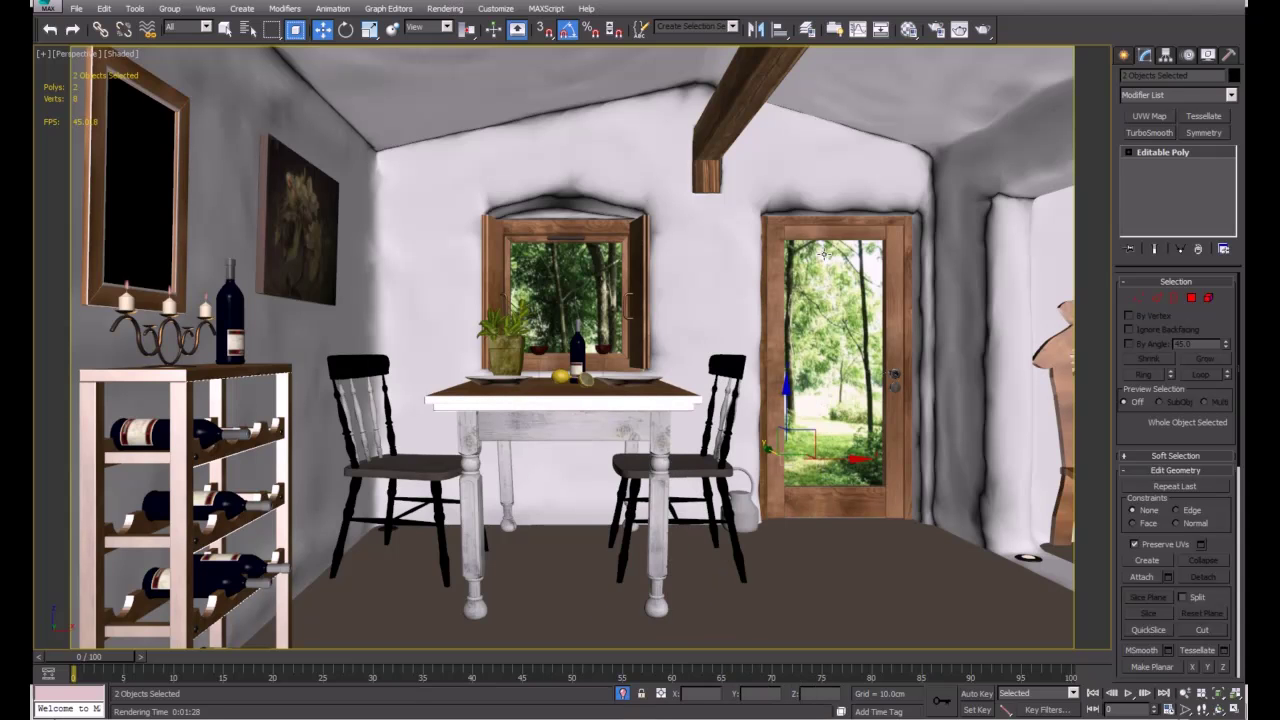
{"action": "middle_click_drag", "start_coordinate": [772, 383], "coordinate": [537, 219], "text": "alt"}
{"action": "middle_click_drag", "start_coordinate": [647, 314], "coordinate": [643, 421], "text": "alt"}
{"action": "scroll", "coordinate": [643, 421], "scroll_direction": "up", "scroll_amount": 4}
{"action": "scroll", "coordinate": [570, 362], "scroll_direction": "down", "scroll_amount": 5}
{"action": "middle_click_drag", "start_coordinate": [565, 372], "coordinate": [668, 342], "text": "alt"}
{"action": "scroll", "coordinate": [626, 367], "scroll_direction": "up", "scroll_amount": 3}
{"action": "middle_click_drag", "start_coordinate": [840, 295], "coordinate": [599, 280], "text": "alt"}
{"action": "left_click", "coordinate": [511, 328]}
{"action": "key", "text": "F4"}
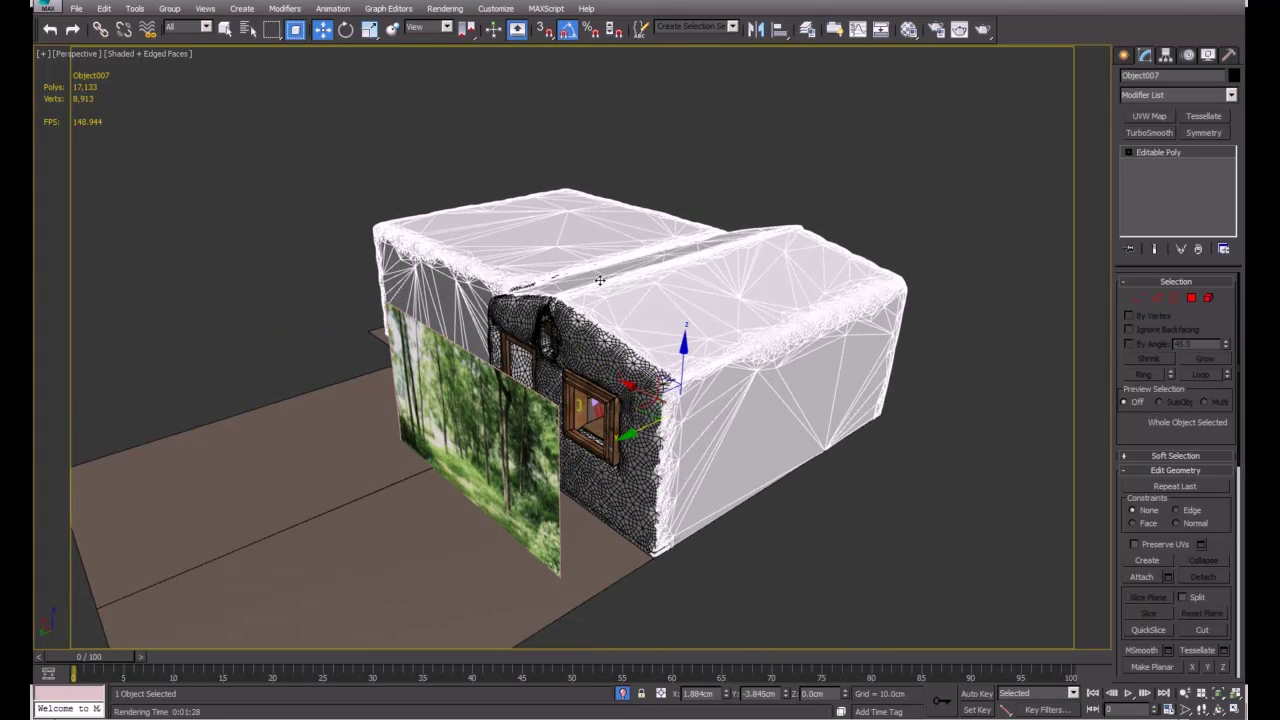
Step: Try moving the outer shell away from the building, and undo the move
{"action": "left_click_drag", "start_coordinate": [644, 430], "coordinate": [1009, 304]}
{"action": "middle_click_drag", "start_coordinate": [835, 349], "coordinate": [525, 283], "text": "alt"}
{"action": "key", "text": "ctrl+z"}
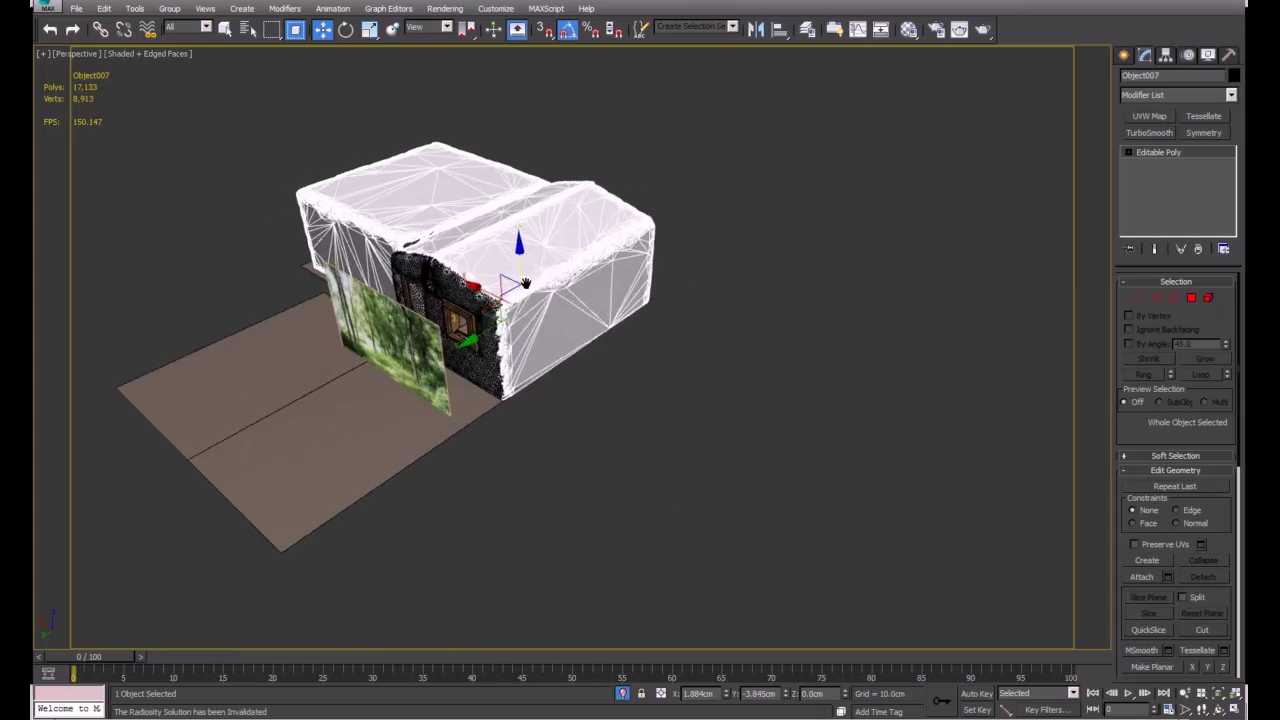
Step: Hide the selected outer shell of the building
{"action": "scroll", "coordinate": [525, 283], "scroll_direction": "up", "scroll_amount": 5}
{"action": "right_click", "coordinate": [578, 248]}
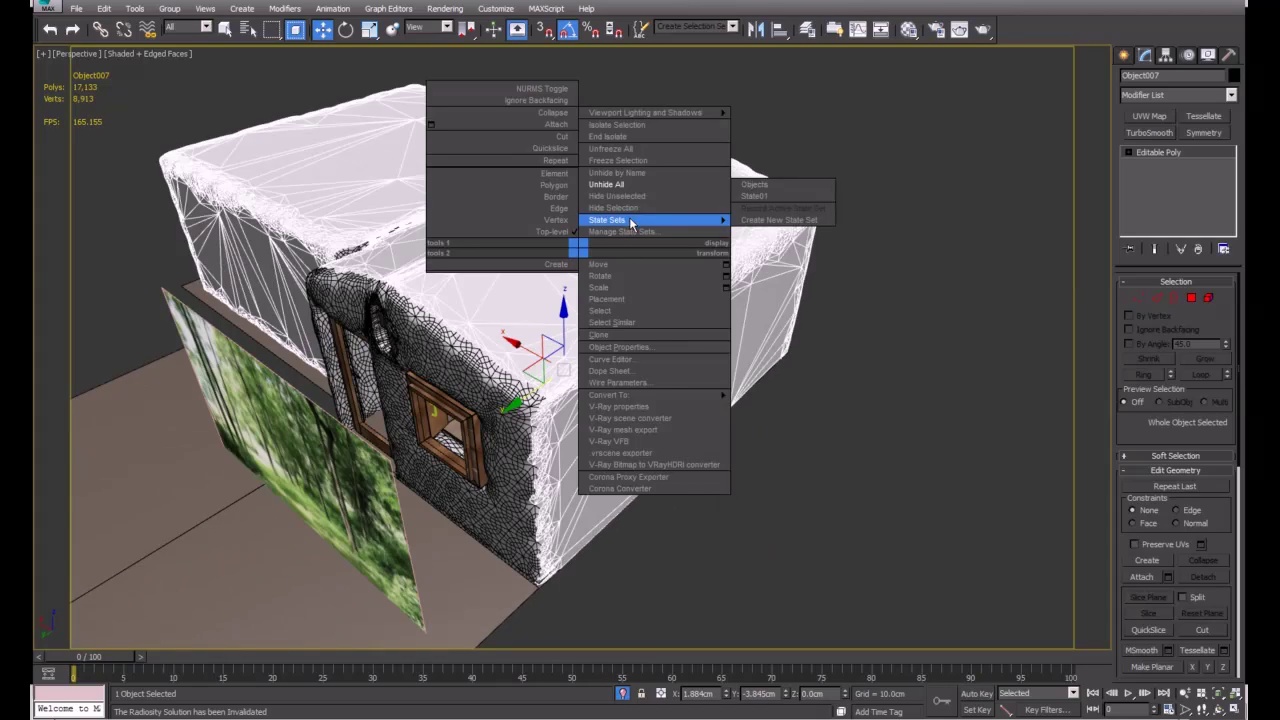
{"action": "left_click", "coordinate": [623, 209]}
Step: Examine the inner walls and roof from outside, checking the wall surfaces with and without mesh edges
{"action": "middle_click_drag", "start_coordinate": [380, 430], "coordinate": [562, 388], "text": "alt"}
{"action": "key", "text": "c"}
{"action": "key", "text": "p"}
{"action": "middle_click_drag", "start_coordinate": [612, 305], "coordinate": [620, 360], "text": "alt"}
{"action": "mouse_move", "coordinate": [585, 408]}
{"action": "middle_mouse_down", "text": "alt"}
{"action": "mouse_move", "coordinate": [676, 373]}
{"action": "mouse_move", "coordinate": [491, 363]}
{"action": "mouse_move", "coordinate": [460, 300]}
{"action": "mouse_move", "coordinate": [544, 273]}
{"action": "mouse_move", "coordinate": [641, 278]}
{"action": "mouse_move", "coordinate": [660, 290]}
{"action": "mouse_move", "coordinate": [583, 294]}
{"action": "mouse_move", "coordinate": [706, 338]}
{"action": "mouse_move", "coordinate": [265, 233]}
{"action": "mouse_move", "coordinate": [530, 347]}
{"action": "middle_mouse_up", "text": "alt"}
{"action": "key", "text": "F4"}
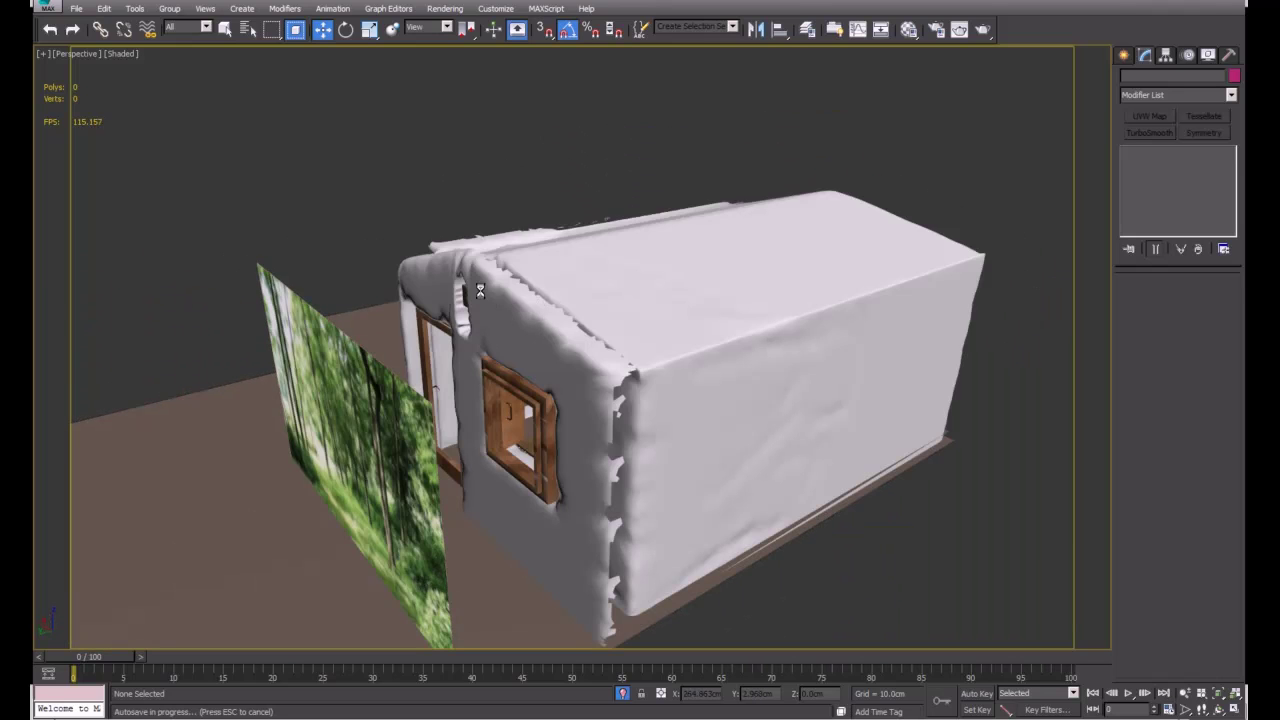
{"action": "middle_click_drag", "start_coordinate": [635, 385], "coordinate": [451, 360], "text": "alt"}
{"action": "scroll", "coordinate": [621, 369], "scroll_direction": "up", "scroll_amount": 2}
{"action": "middle_click_drag", "start_coordinate": [558, 382], "coordinate": [560, 371], "text": "alt"}
{"action": "key", "text": "F4"}
{"action": "key", "text": "F4"}
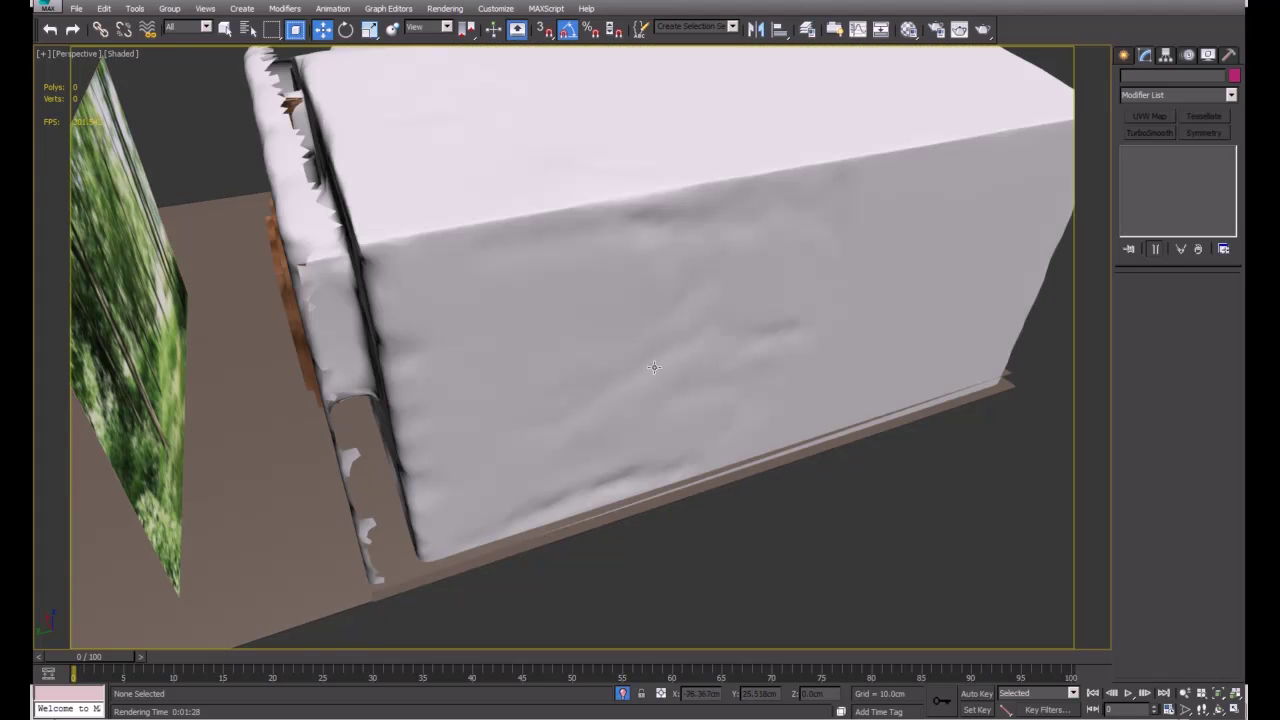
{"action": "middle_click_drag", "start_coordinate": [618, 376], "coordinate": [479, 341], "text": "alt"}
{"action": "middle_click_drag", "start_coordinate": [632, 366], "coordinate": [564, 269], "text": "alt"}
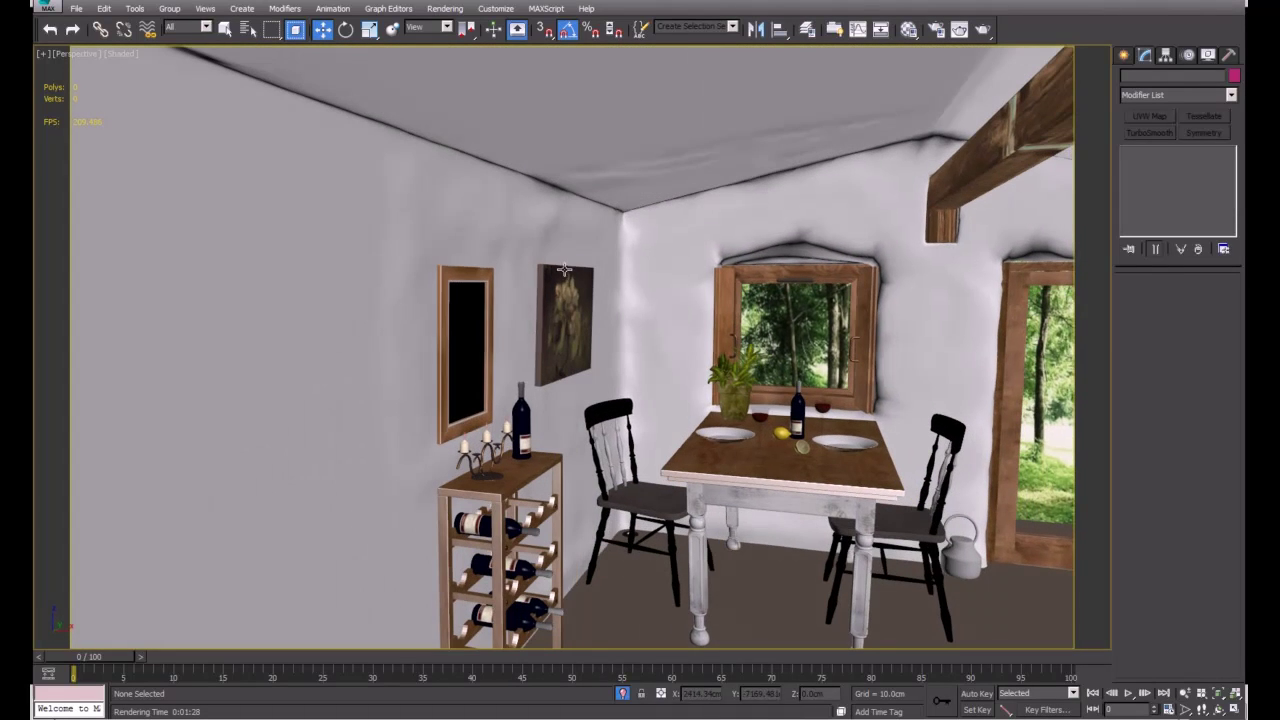
Step: Look over the dining room interior, including the table, chairs, wine rack and the open side of the room
{"action": "middle_click_drag", "start_coordinate": [679, 307], "coordinate": [659, 314]}
{"action": "middle_click_drag", "start_coordinate": [468, 302], "coordinate": [509, 371]}
{"action": "scroll", "coordinate": [540, 361], "scroll_direction": "down", "scroll_amount": 5}
{"action": "scroll", "coordinate": [509, 371], "scroll_direction": "up", "scroll_amount": 5}
{"action": "middle_click_drag", "start_coordinate": [591, 417], "coordinate": [640, 335], "text": "alt"}
{"action": "scroll", "coordinate": [600, 378], "scroll_direction": "up", "scroll_amount": 4}
{"action": "middle_click_drag", "start_coordinate": [450, 370], "coordinate": [577, 378]}
{"action": "scroll", "coordinate": [577, 378], "scroll_direction": "down", "scroll_amount": 6}
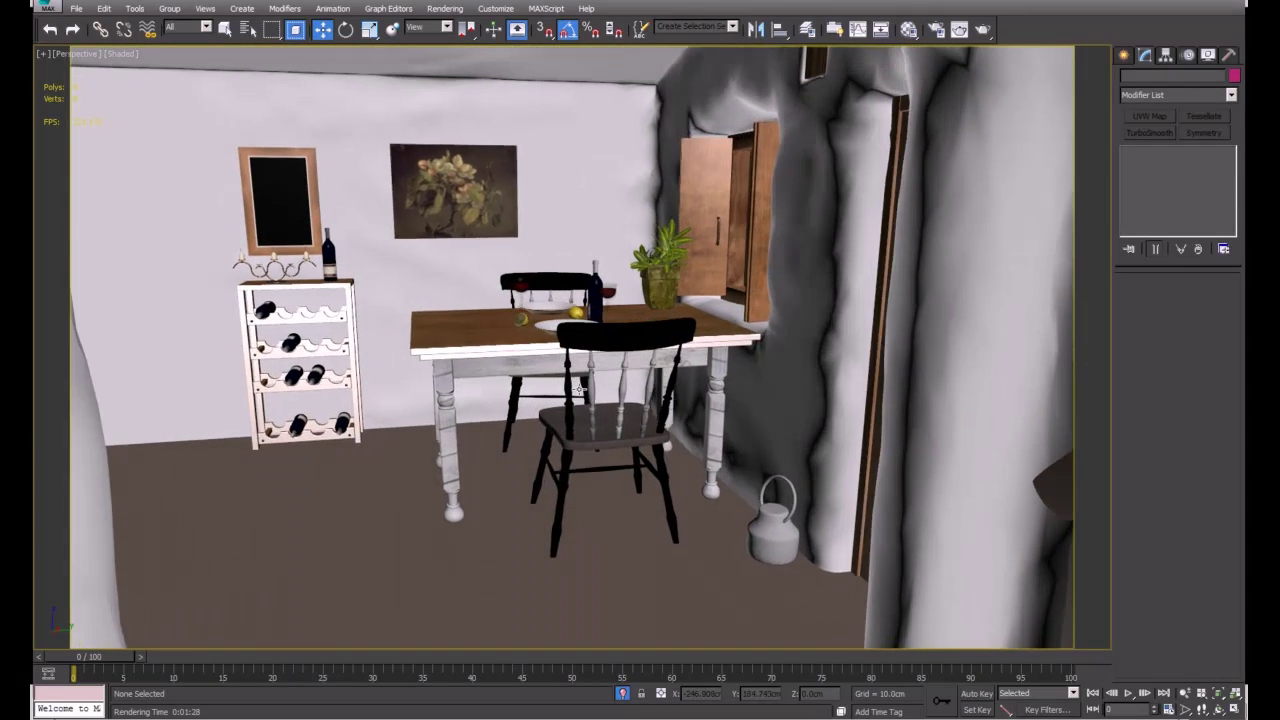
{"action": "scroll", "coordinate": [584, 403], "scroll_direction": "up", "scroll_amount": 2}
{"action": "scroll", "coordinate": [584, 403], "scroll_direction": "down", "scroll_amount": 2}
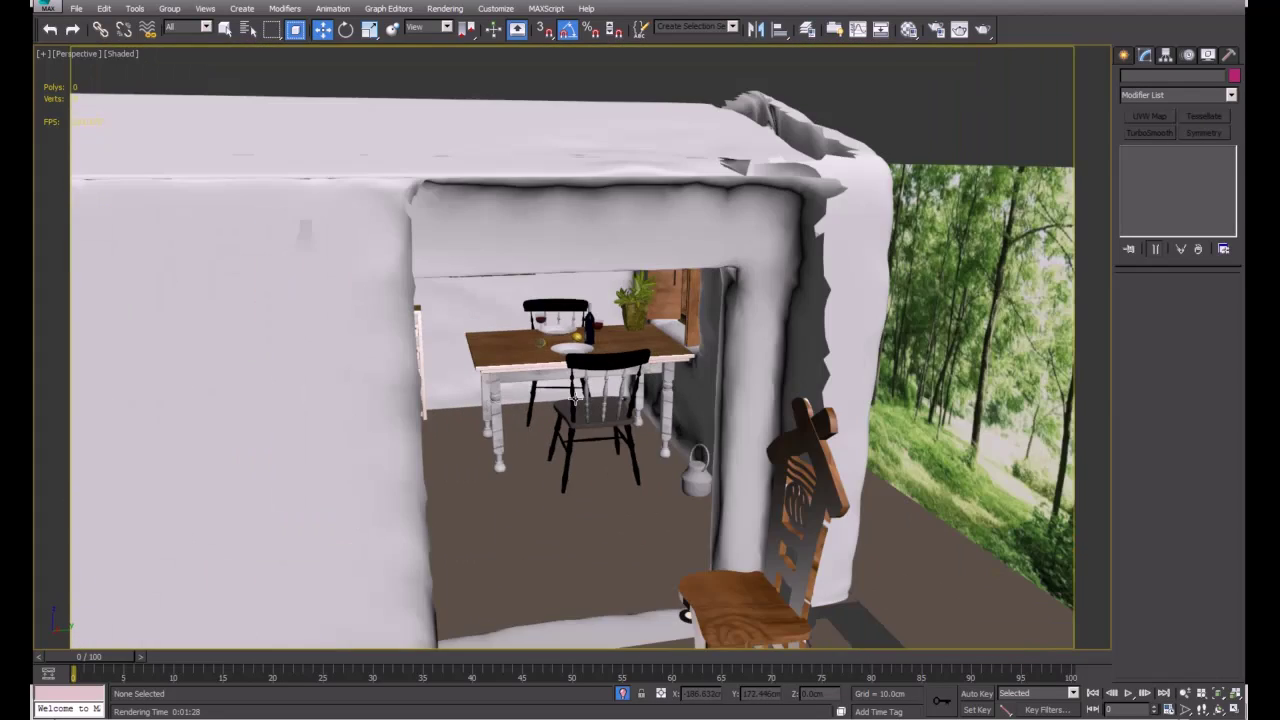
{"action": "scroll", "coordinate": [584, 403], "scroll_direction": "up", "scroll_amount": 3}
{"action": "middle_click_drag", "start_coordinate": [206, 153], "coordinate": [291, 198]}
{"action": "mouse_move", "coordinate": [584, 408]}
{"action": "middle_mouse_down", "text": "alt"}
{"action": "mouse_move", "coordinate": [684, 424]}
{"action": "mouse_move", "coordinate": [683, 404]}
{"action": "mouse_move", "coordinate": [709, 389]}
{"action": "middle_mouse_up", "text": "alt"}
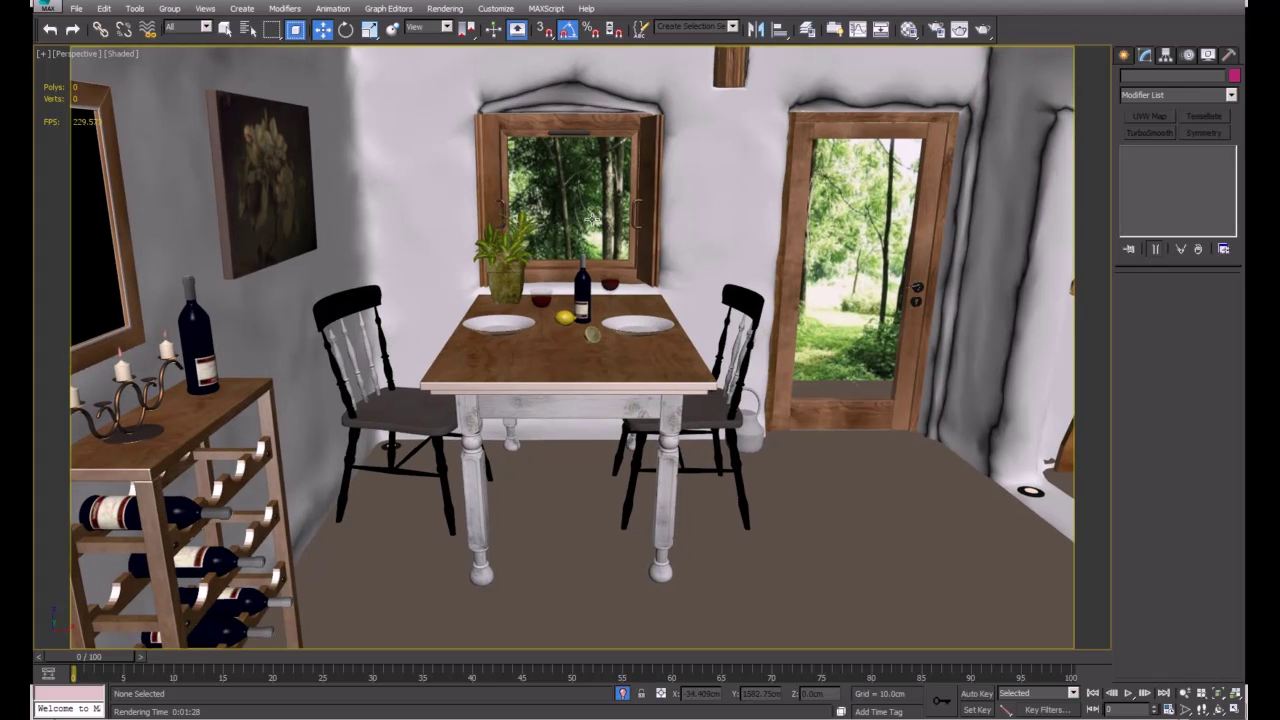
Step: Inspect the window and door frames, the uneven wall edges around them and the wooden chair outside the room up close
{"action": "middle_click_drag", "start_coordinate": [767, 199], "coordinate": [668, 260]}
{"action": "middle_click_drag", "start_coordinate": [605, 178], "coordinate": [560, 251]}
{"action": "scroll", "coordinate": [645, 317], "scroll_direction": "up", "scroll_amount": 5}
{"action": "middle_click_drag", "start_coordinate": [645, 317], "coordinate": [639, 266], "text": "alt"}
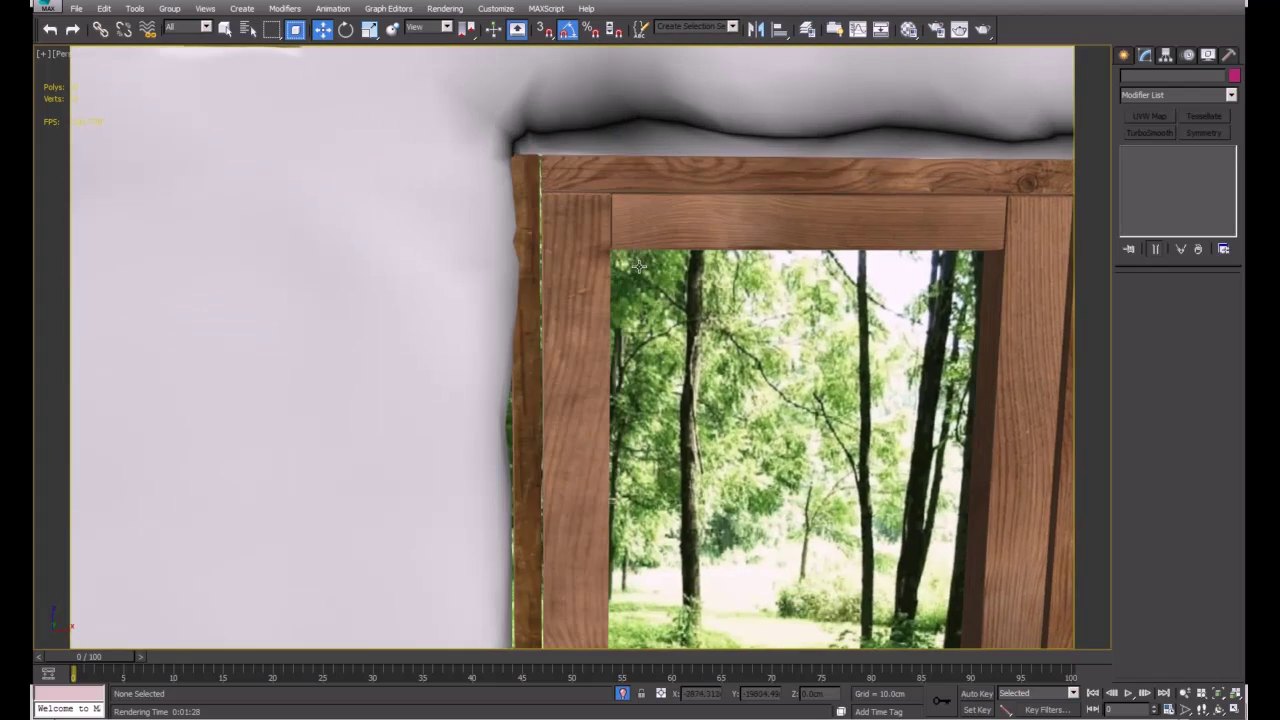
{"action": "scroll", "coordinate": [643, 243], "scroll_direction": "down", "scroll_amount": 4}
{"action": "middle_click_drag", "start_coordinate": [845, 500], "coordinate": [623, 357]}
{"action": "scroll", "coordinate": [608, 366], "scroll_direction": "up", "scroll_amount": 5}
{"action": "scroll", "coordinate": [595, 342], "scroll_direction": "down", "scroll_amount": 5}
{"action": "middle_click_drag", "start_coordinate": [782, 452], "coordinate": [780, 418], "text": "alt"}
Step: Unhide all objects and return to the camera view
{"action": "right_click", "coordinate": [848, 244]}
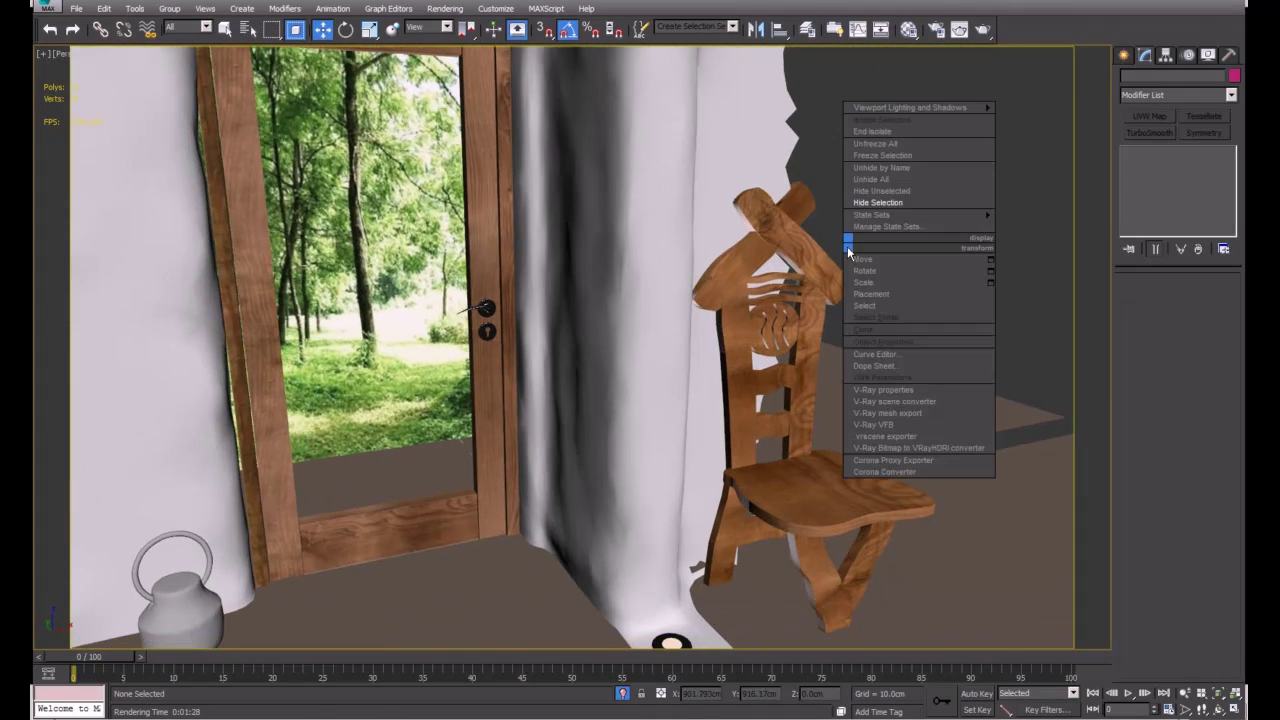
{"action": "left_click", "coordinate": [878, 180]}
{"action": "scroll", "coordinate": [690, 370], "scroll_direction": "down", "scroll_amount": 1}
{"action": "key", "text": "c"}
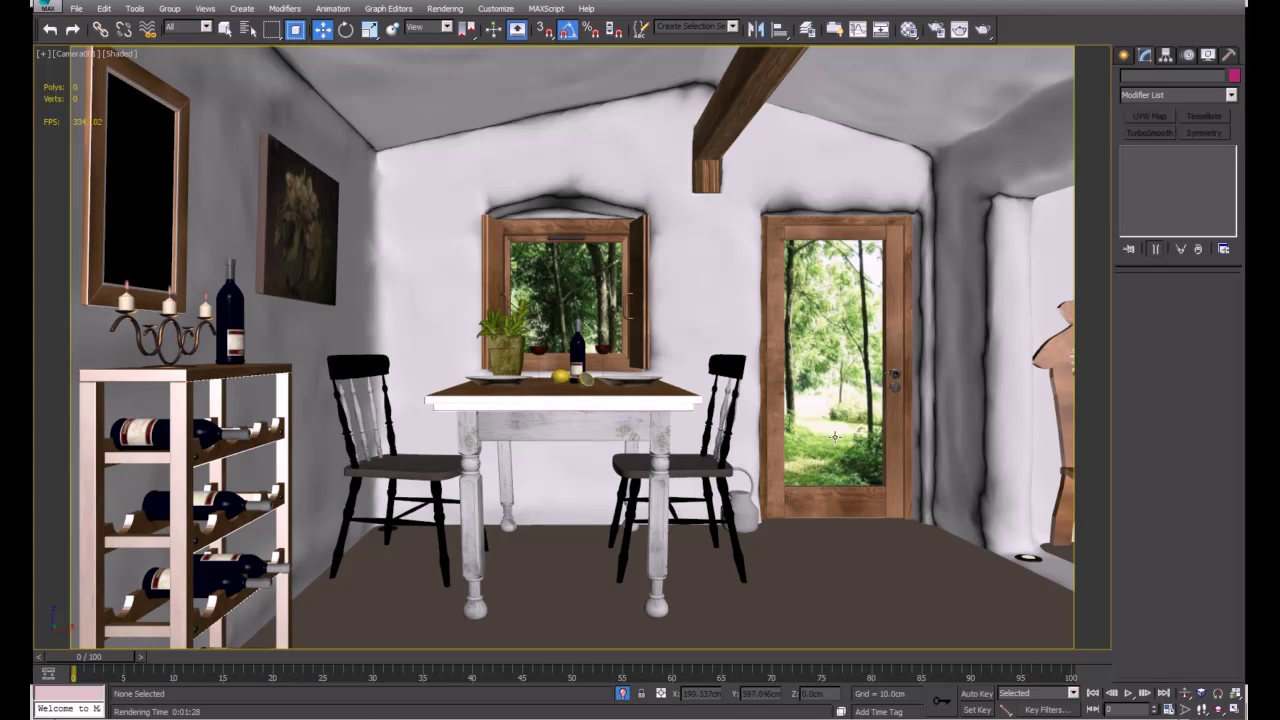
Step: Show the padlo floor material's tile texture in the viewport using the Material Editor
{"action": "left_click", "coordinate": [909, 30]}
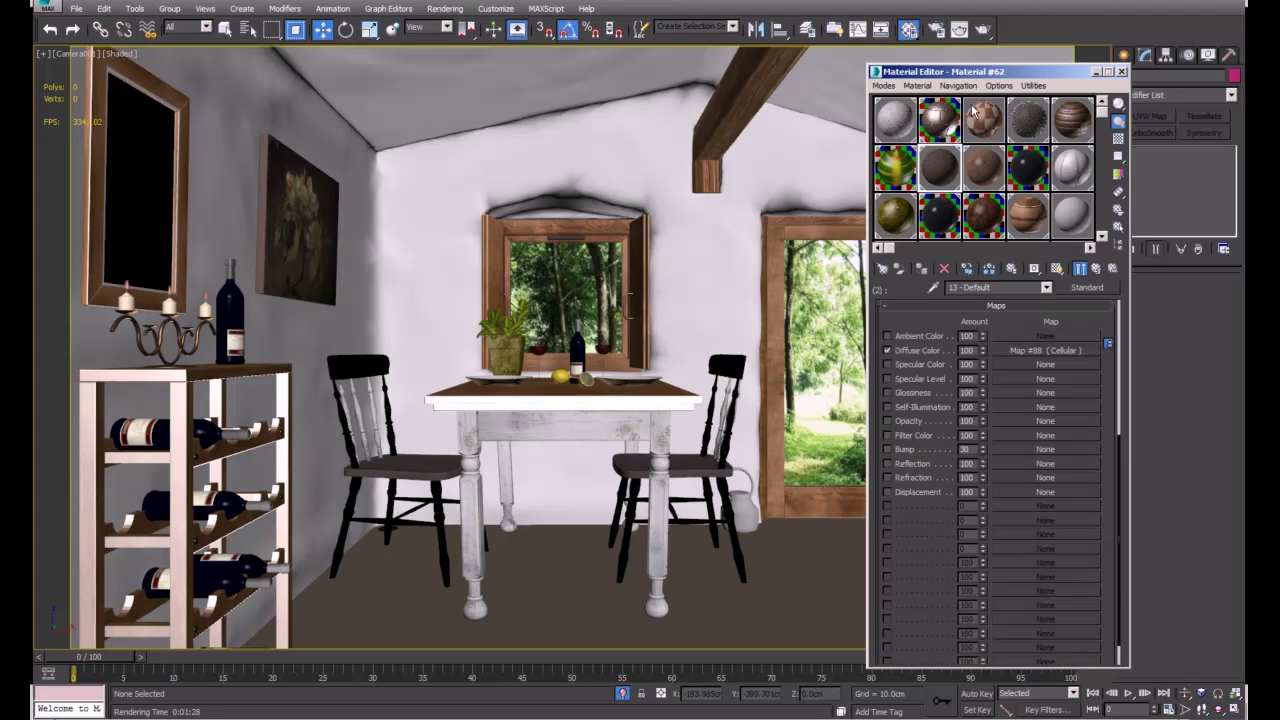
{"action": "left_click", "coordinate": [939, 118]}
{"action": "left_click", "coordinate": [1058, 270]}
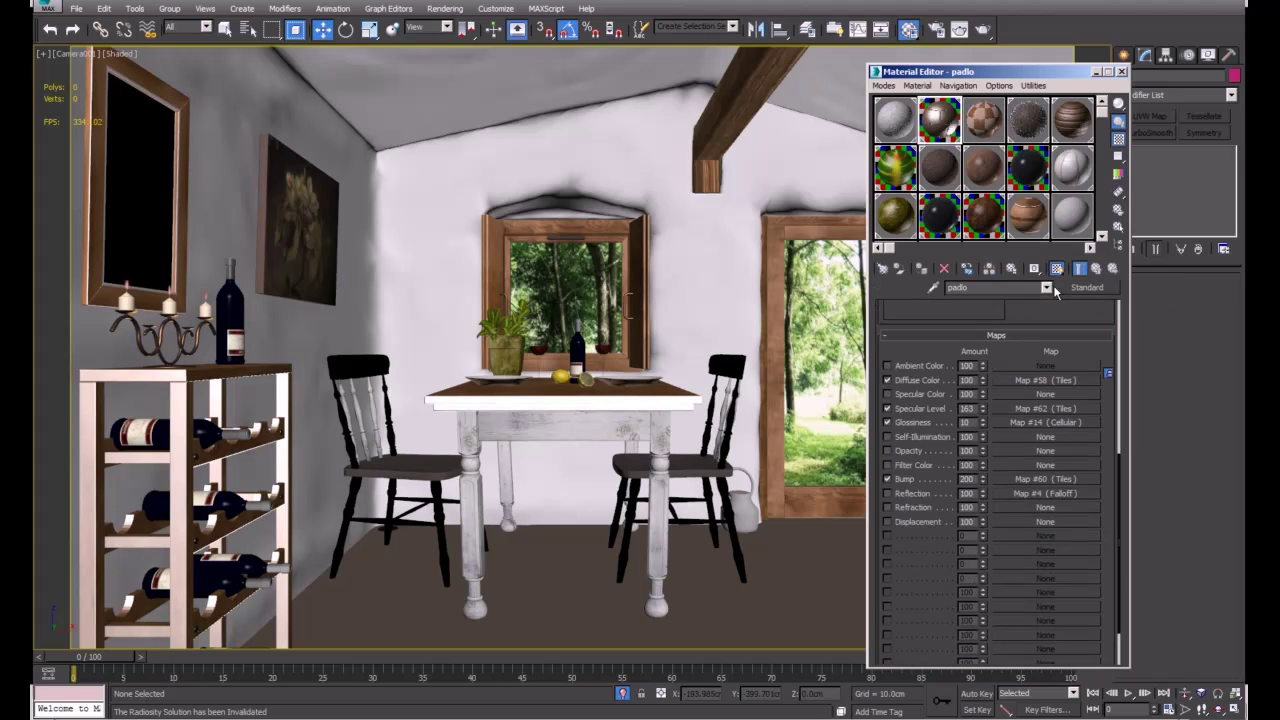
{"action": "left_click", "coordinate": [1122, 72]}
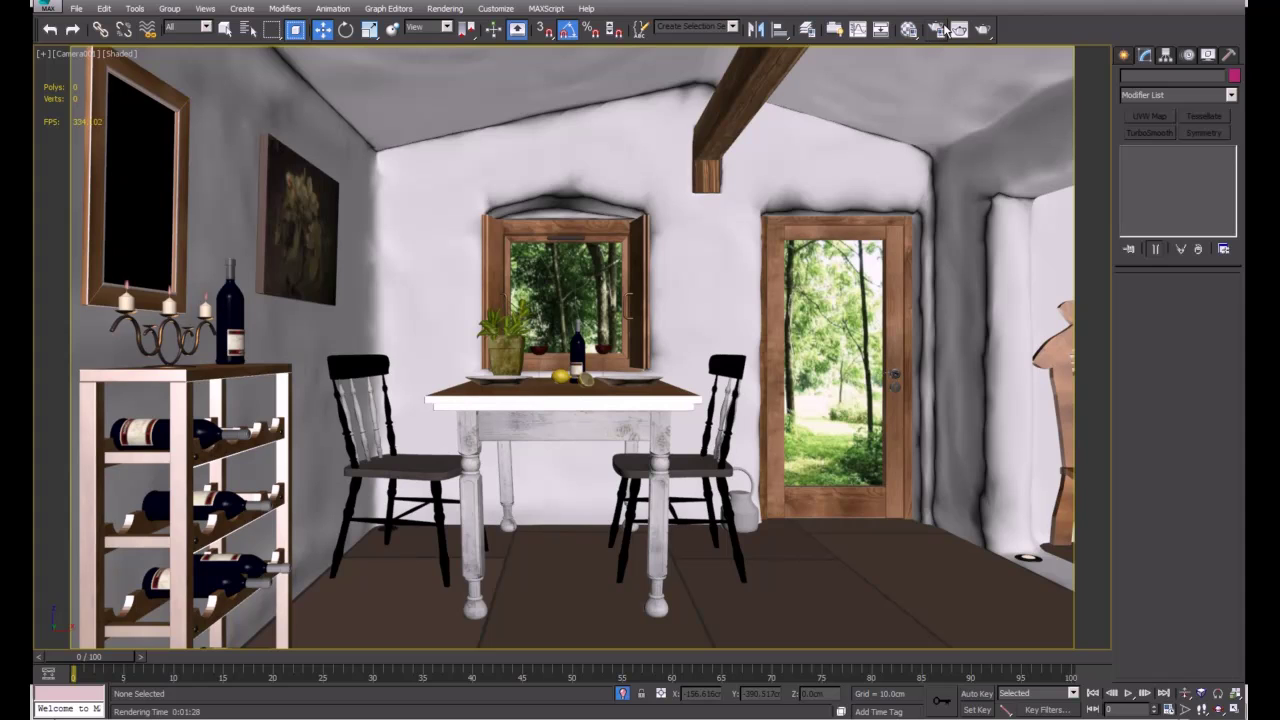
Step: Check the two wine glasses behind the table and review the padlo material's map assignments in the Material Editor
{"action": "left_click", "coordinate": [540, 350]}
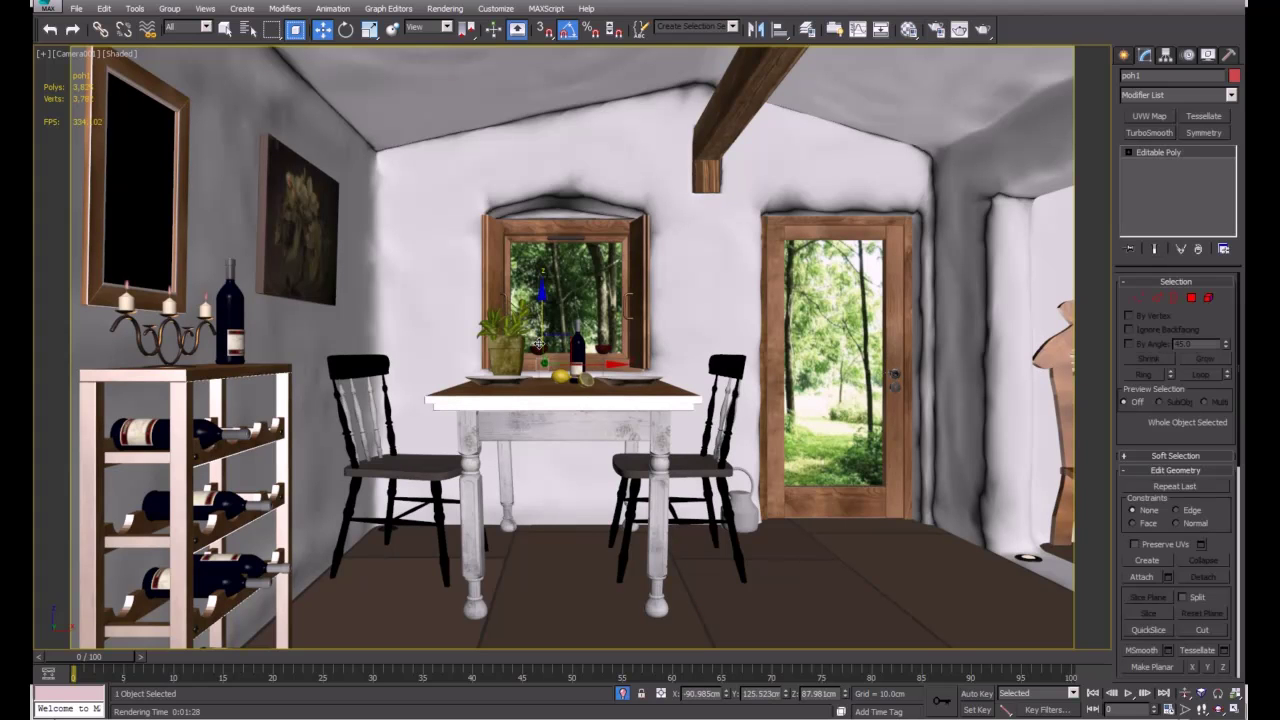
{"action": "left_click", "coordinate": [600, 346]}
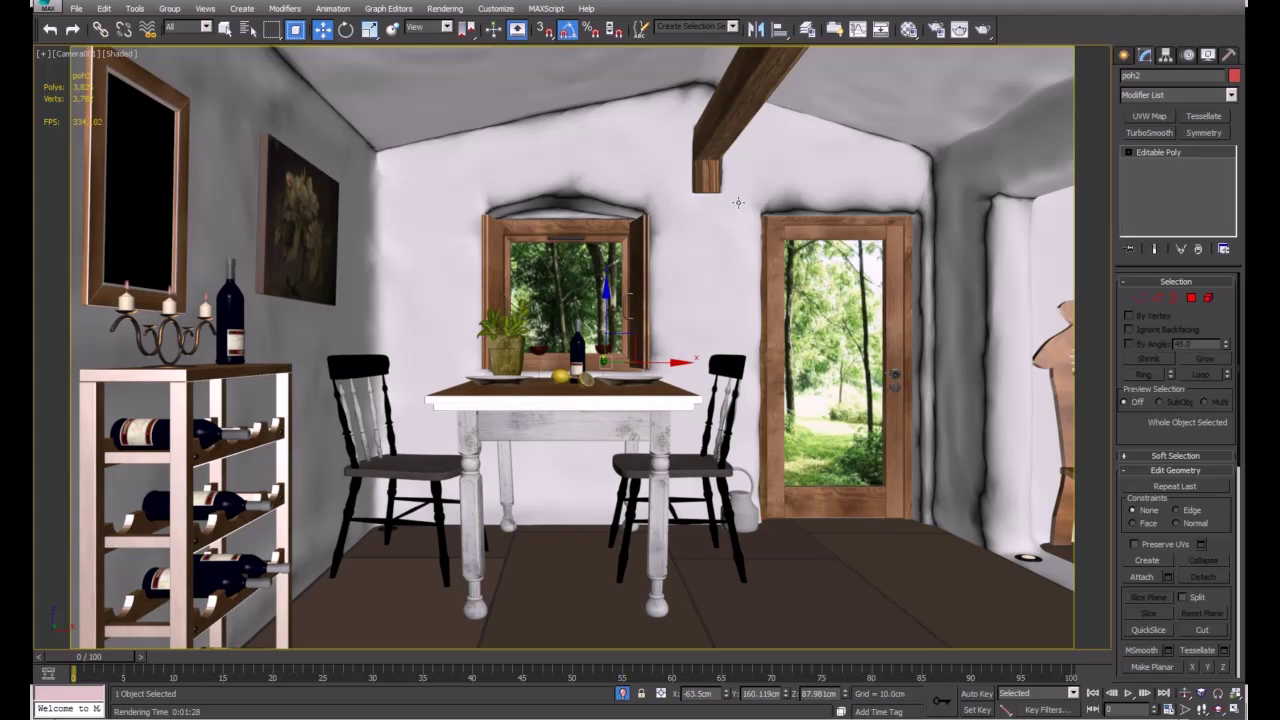
{"action": "left_click", "coordinate": [909, 29]}
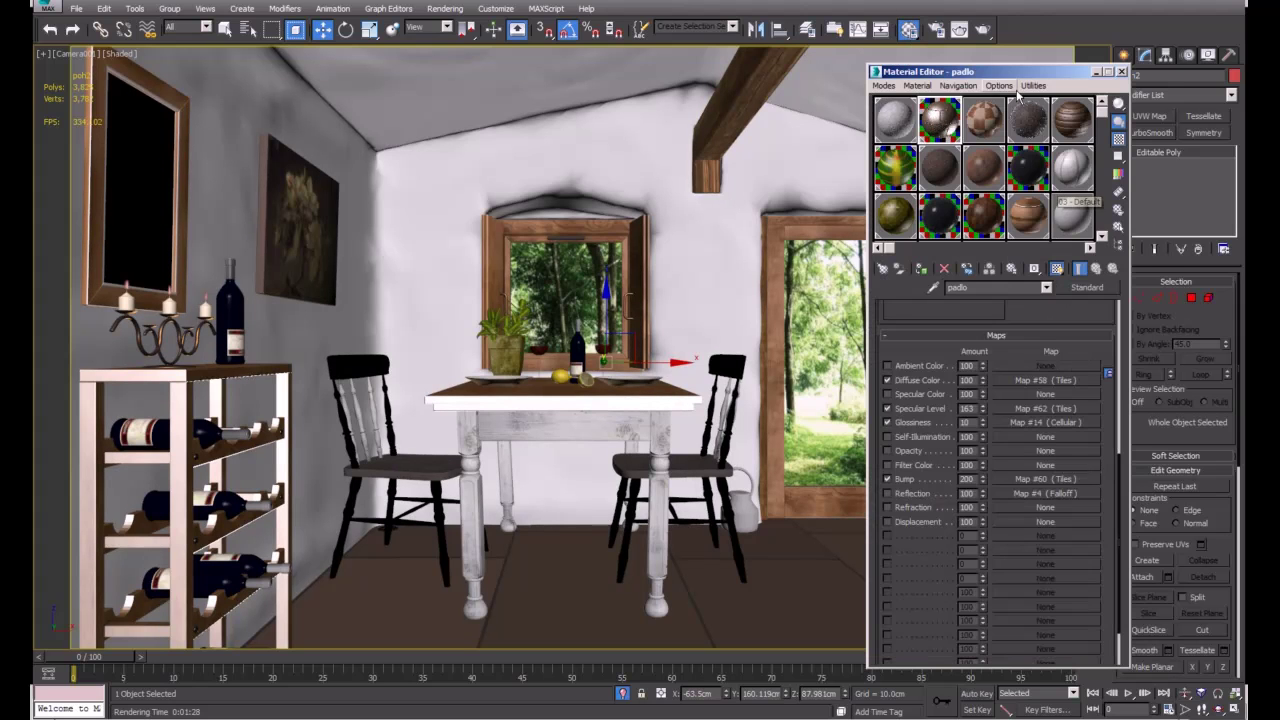
{"action": "left_click_drag", "start_coordinate": [1013, 78], "coordinate": [989, 52]}
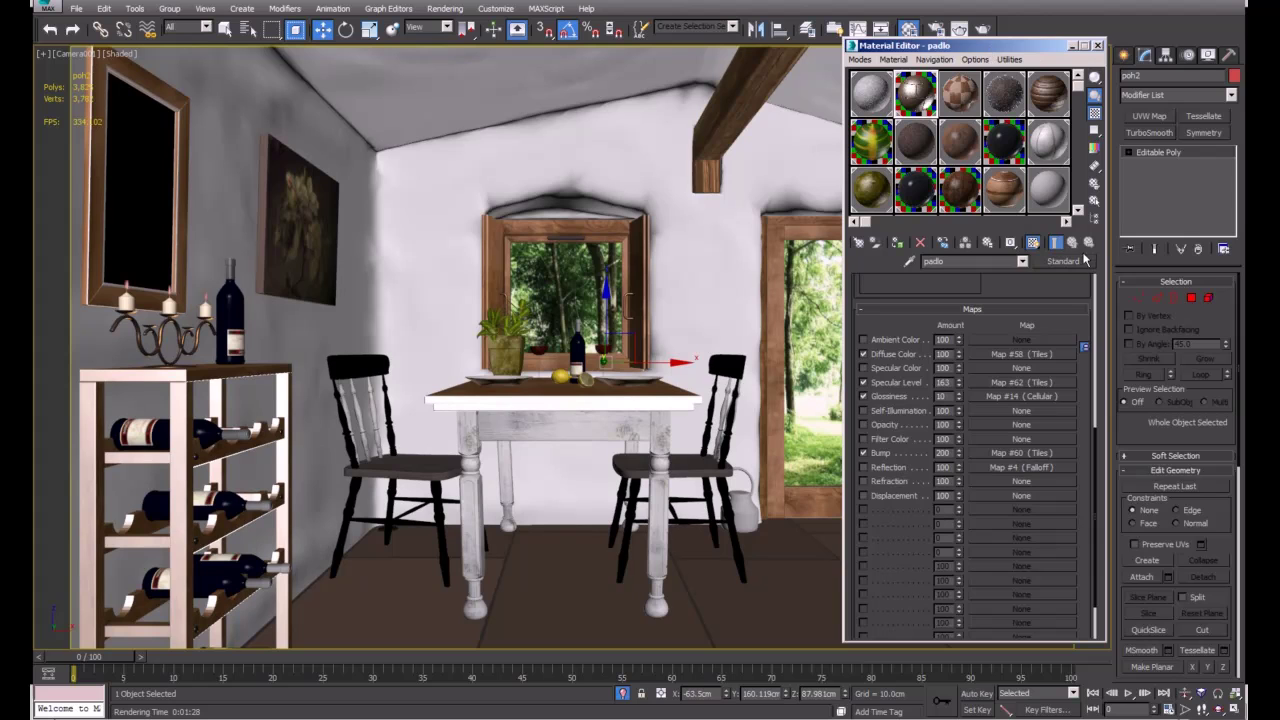
{"action": "left_click", "coordinate": [1098, 48]}
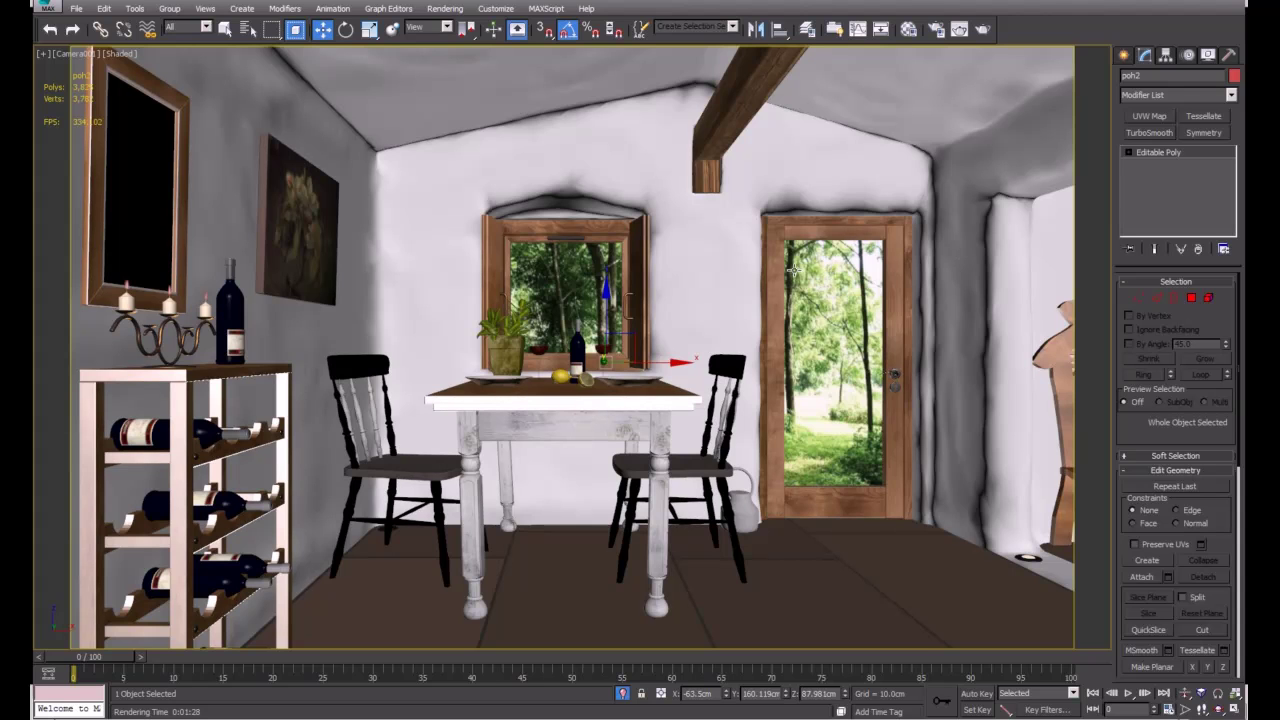
Step: Display the scene's lights and select the two photometric lights at the window and the door
{"action": "key", "text": "shift+l"}
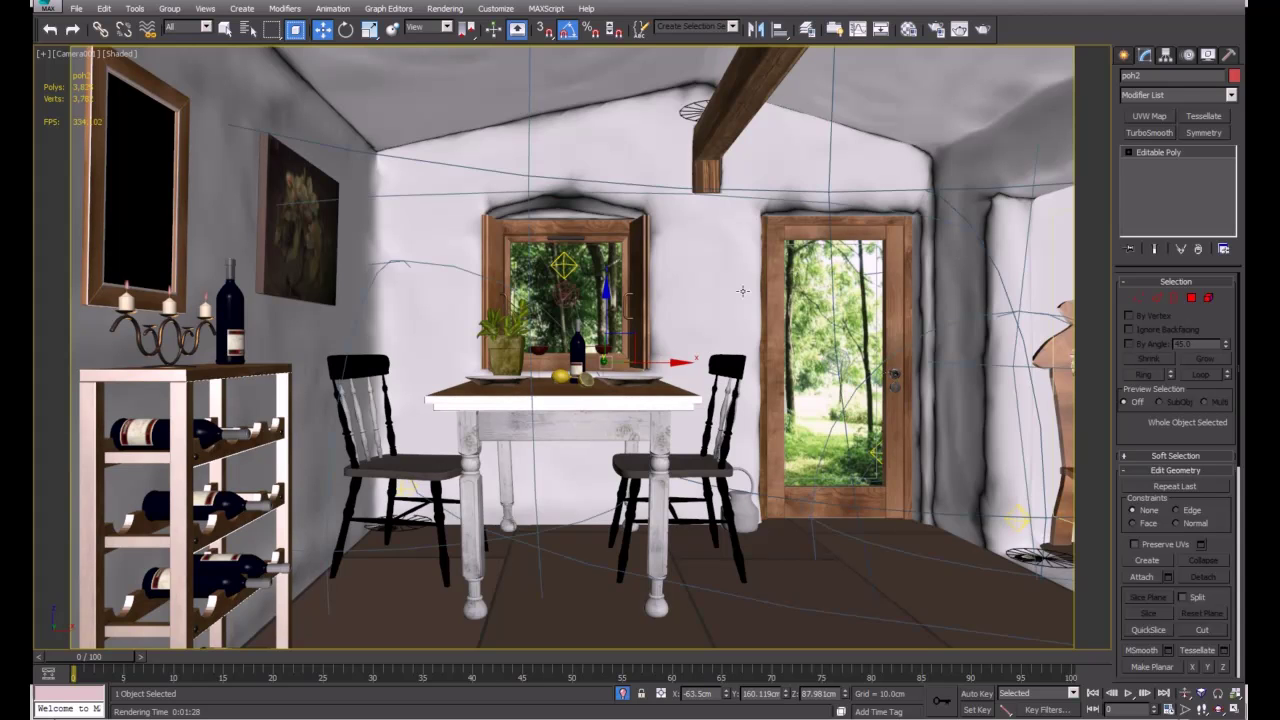
{"action": "left_click", "coordinate": [565, 296]}
{"action": "left_click", "coordinate": [831, 368]}
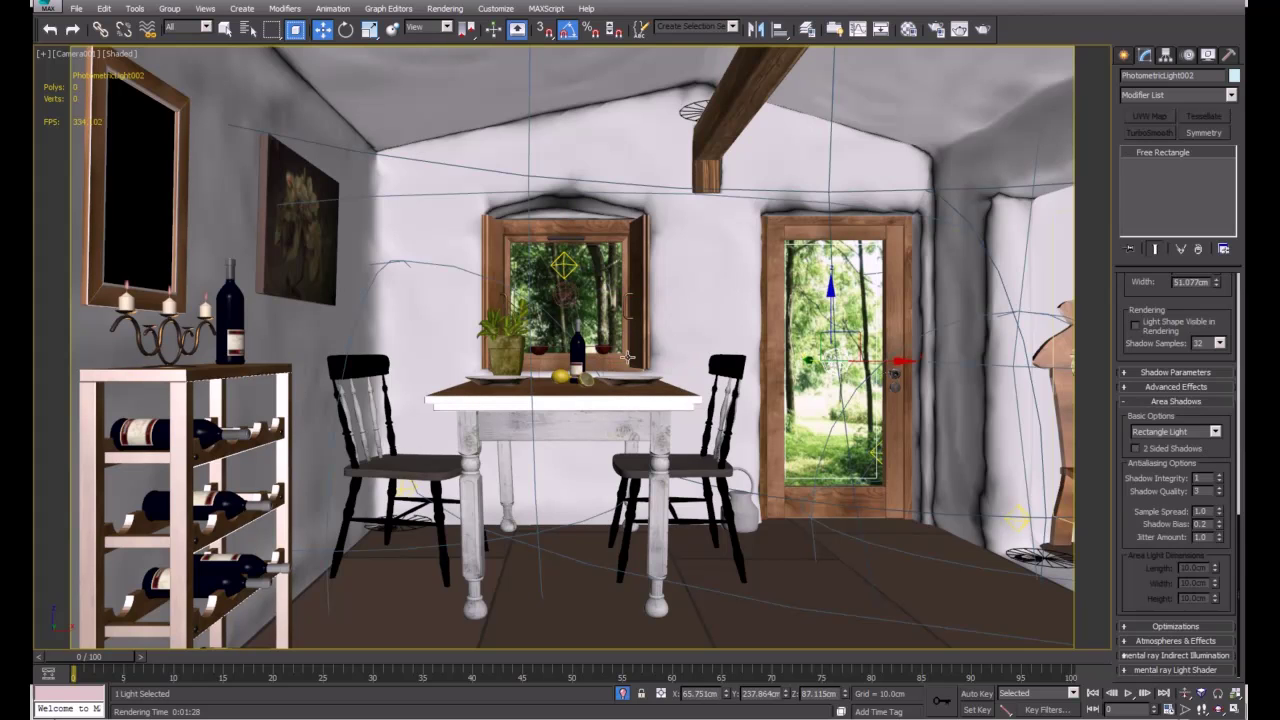
{"action": "left_click", "coordinate": [567, 297], "text": "ctrl"}
Step: Restrict selection to lights and hide all lights except the two at the window and the door
{"action": "left_click", "coordinate": [192, 27]}
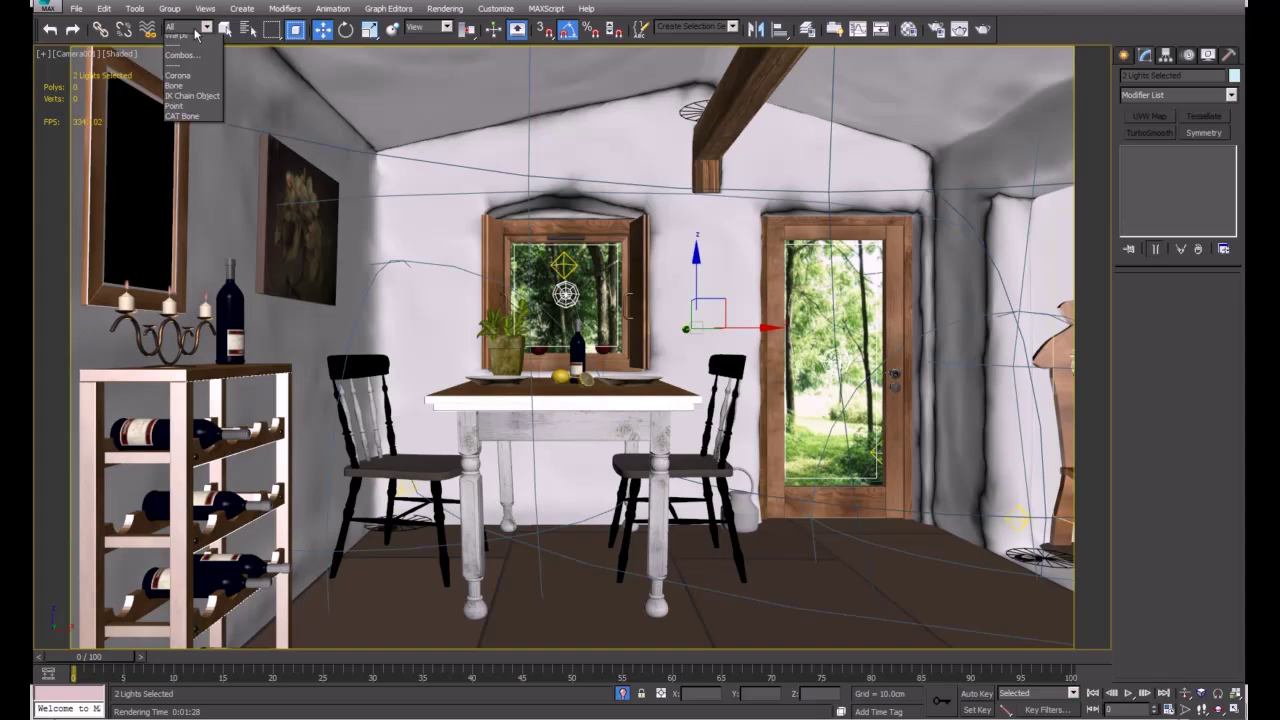
{"action": "left_click", "coordinate": [190, 76]}
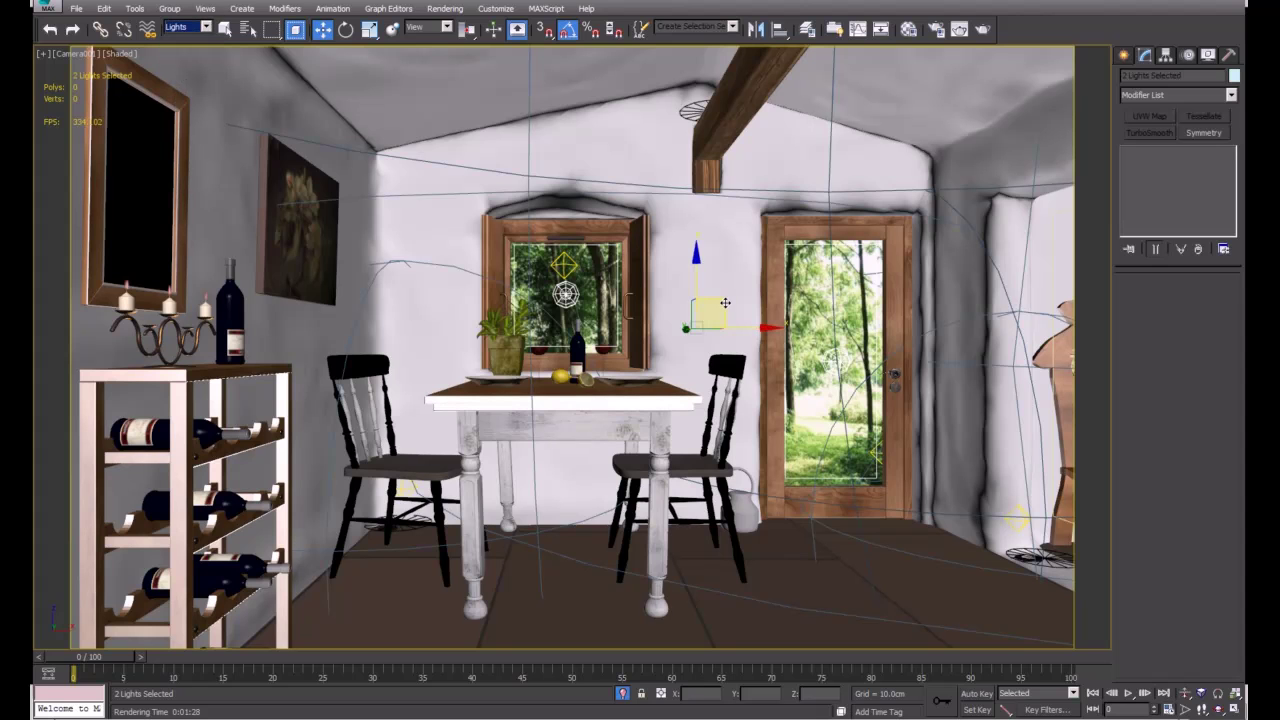
{"action": "right_click", "coordinate": [832, 322]}
{"action": "left_click", "coordinate": [851, 283]}
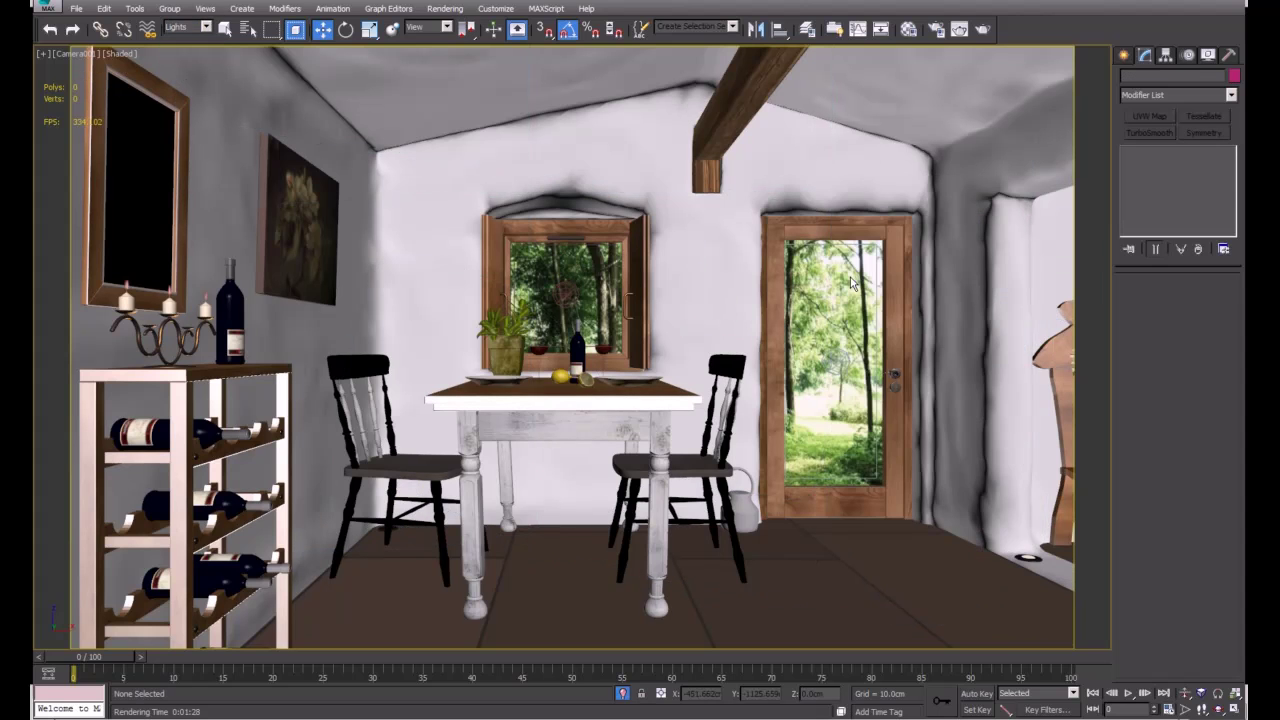
Step: Compare the parameters of the photometric lights at the door and the window
{"action": "left_click", "coordinate": [839, 364]}
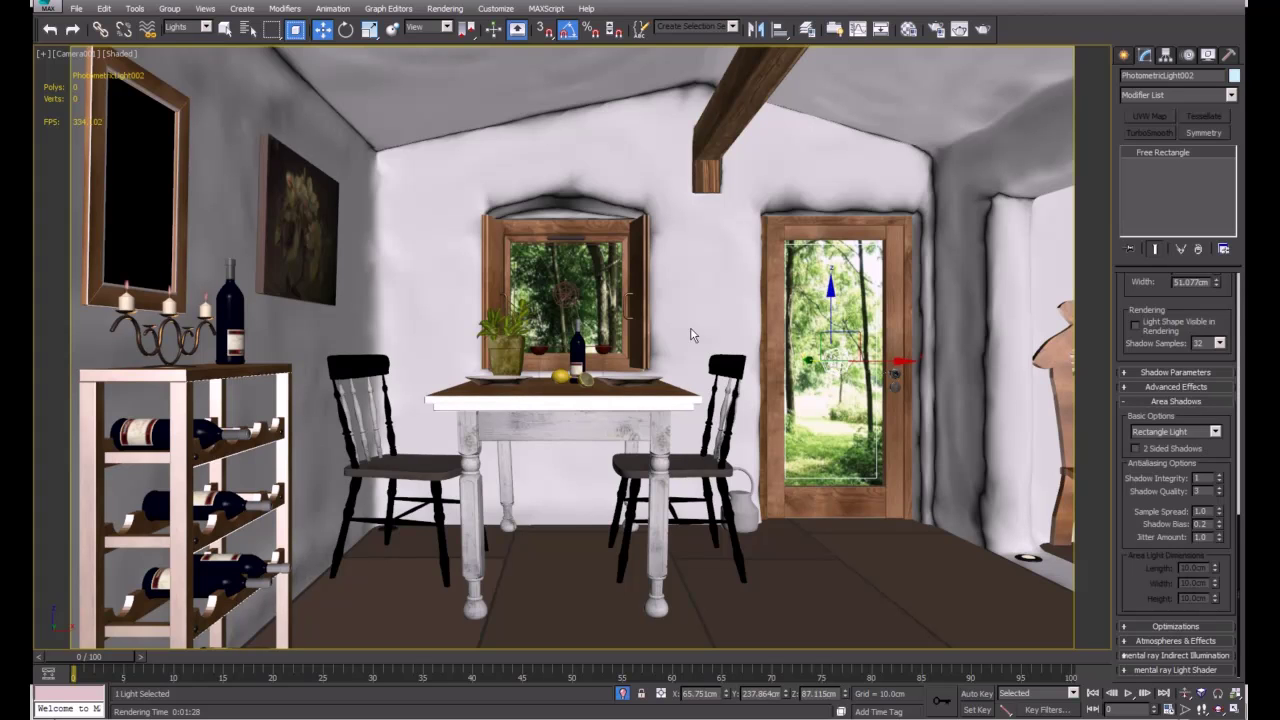
{"action": "left_click", "coordinate": [566, 294]}
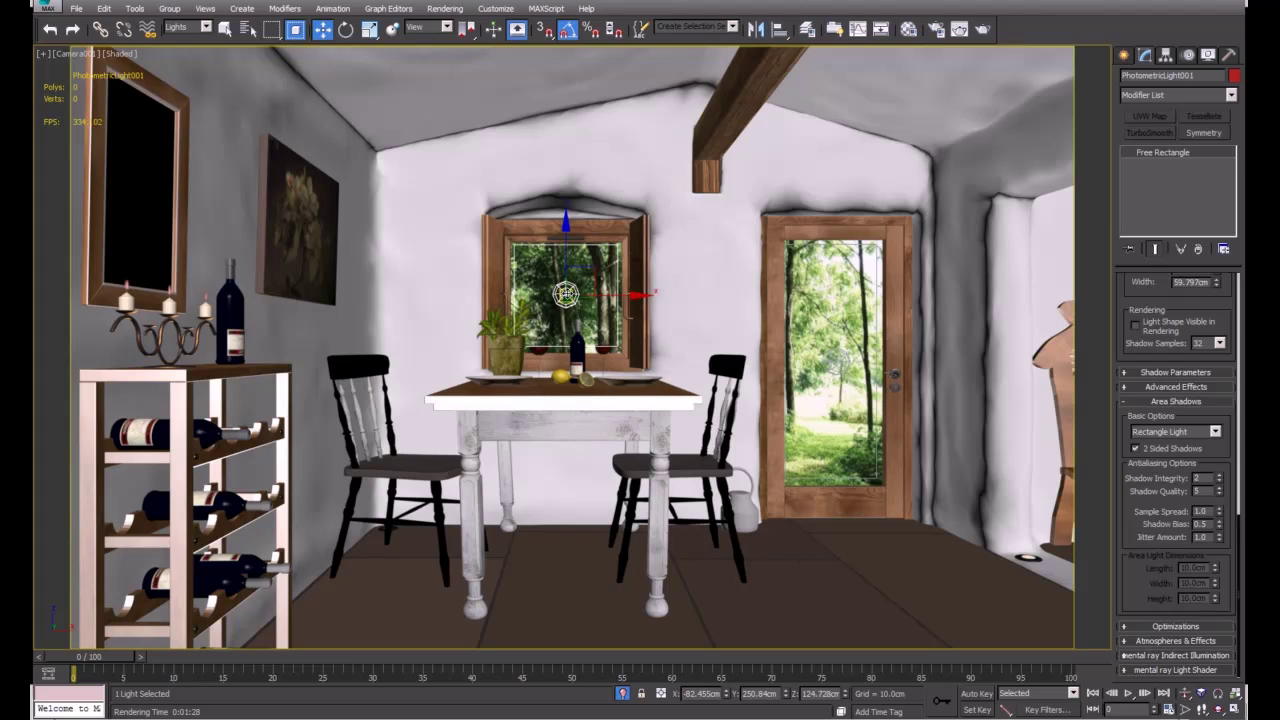
{"action": "left_click", "coordinate": [835, 357]}
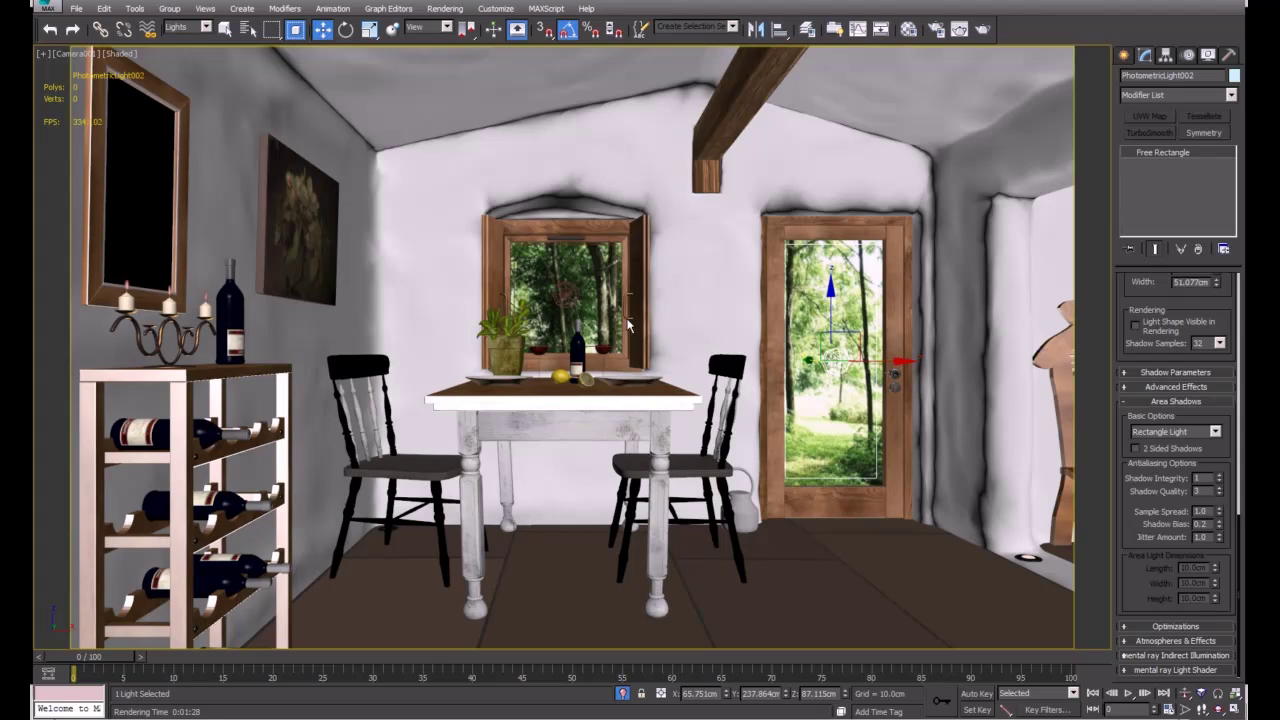
{"action": "left_click", "coordinate": [563, 292]}
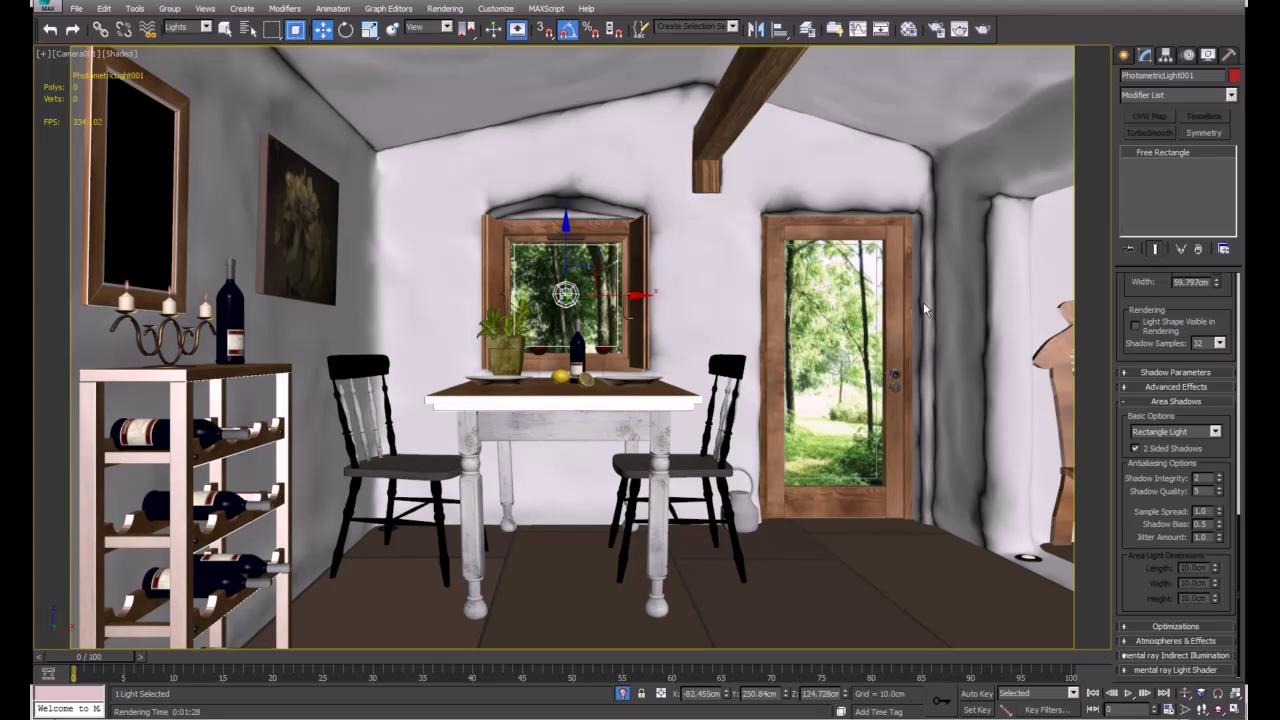
{"action": "scroll", "coordinate": [1135, 303], "scroll_direction": "up", "scroll_amount": 1}
{"action": "scroll", "coordinate": [1135, 303], "scroll_direction": "up", "scroll_amount": 5}
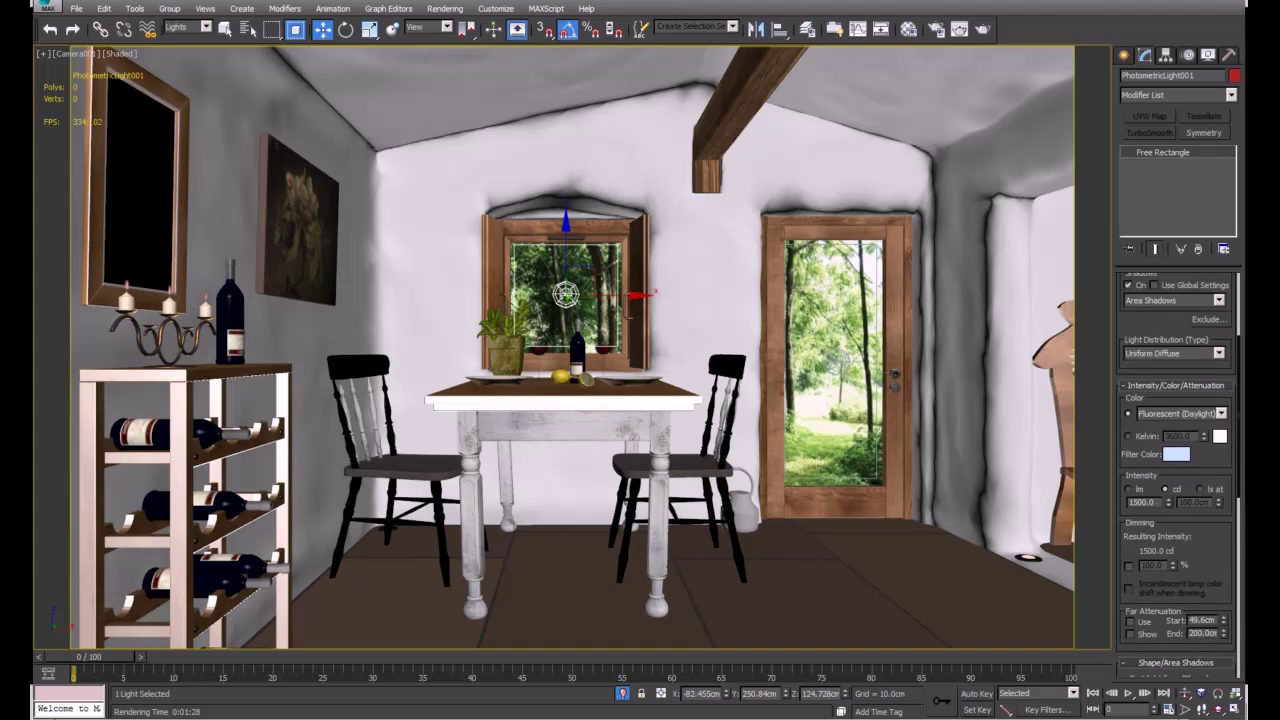
Step: Examine the window light's colour presets and open its filter colour for viewing without applying a change
{"action": "left_click_drag", "start_coordinate": [1150, 336], "coordinate": [1206, 382]}
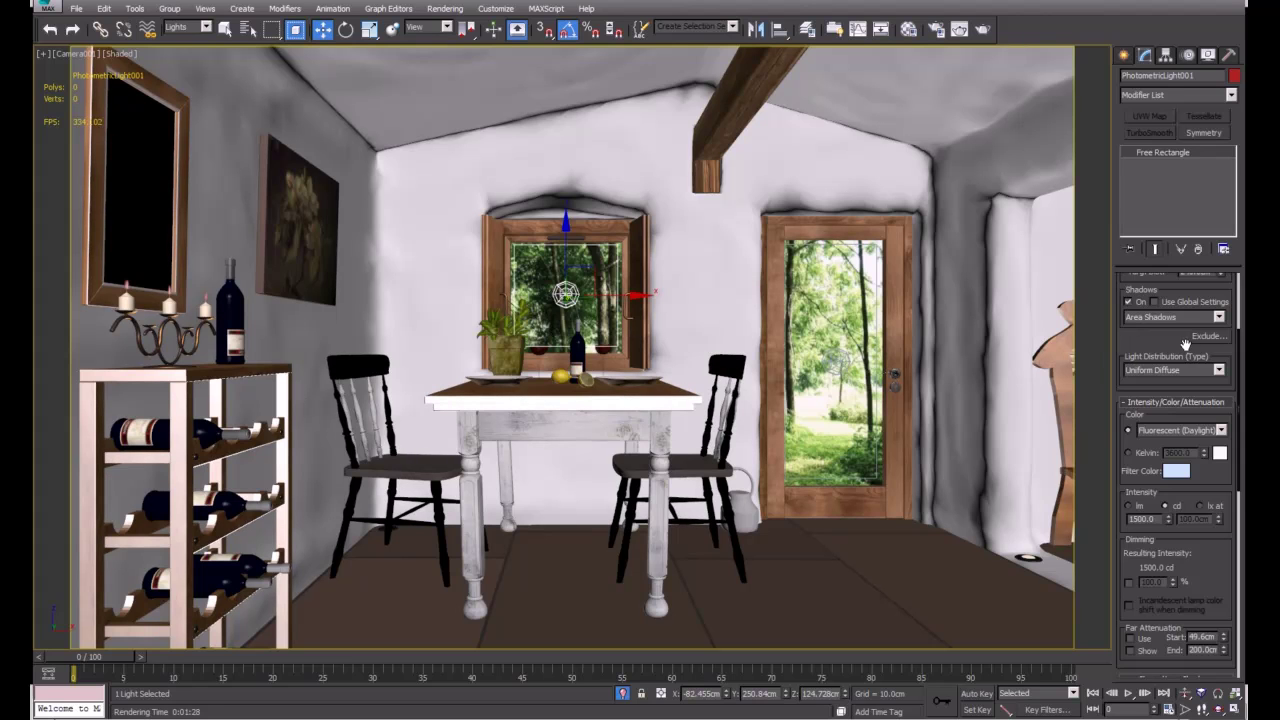
{"action": "left_click_drag", "start_coordinate": [1168, 342], "coordinate": [1166, 212]}
{"action": "left_click", "coordinate": [1185, 301]}
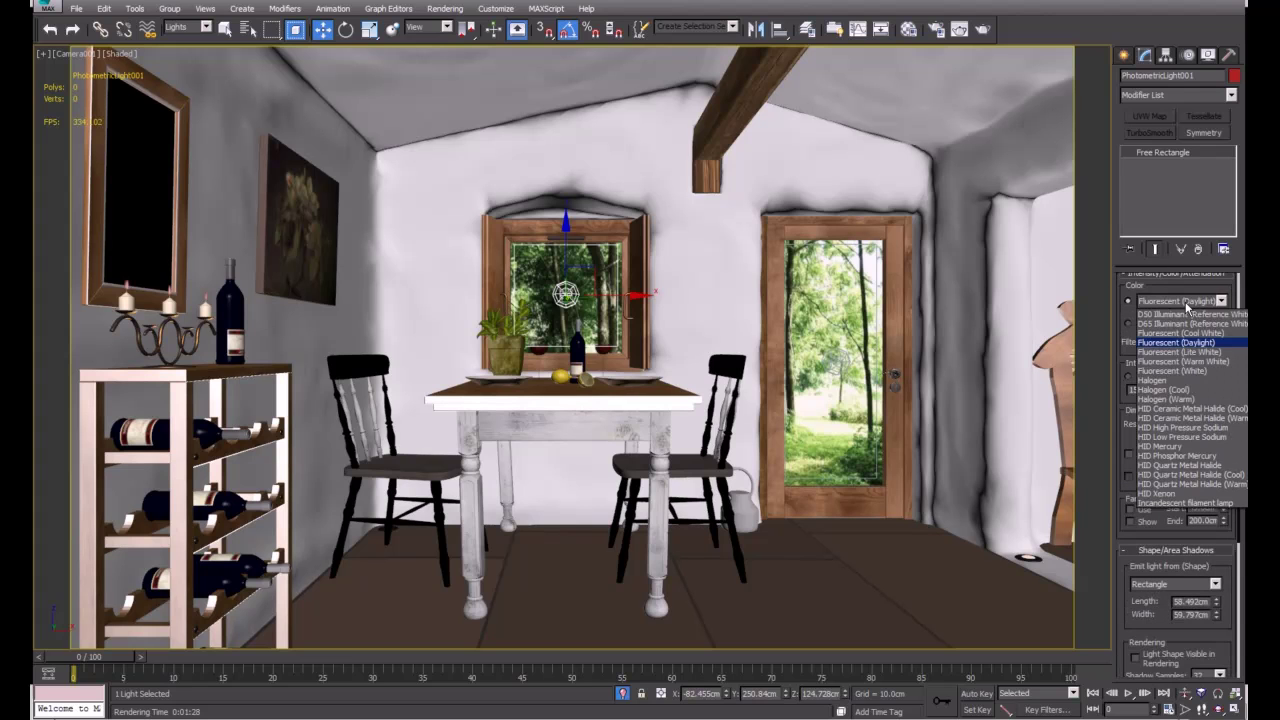
{"action": "left_click", "coordinate": [1186, 305]}
{"action": "left_click_drag", "start_coordinate": [1136, 312], "coordinate": [1150, 338]}
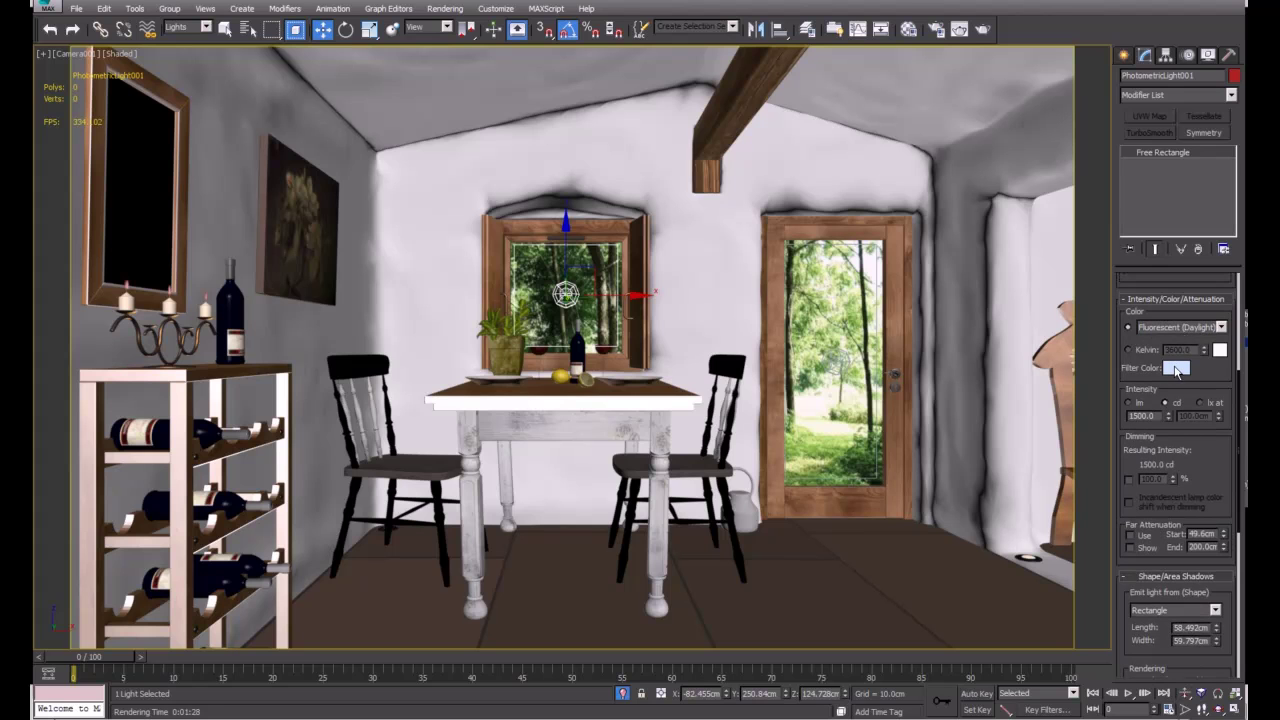
{"action": "left_click", "coordinate": [1177, 369]}
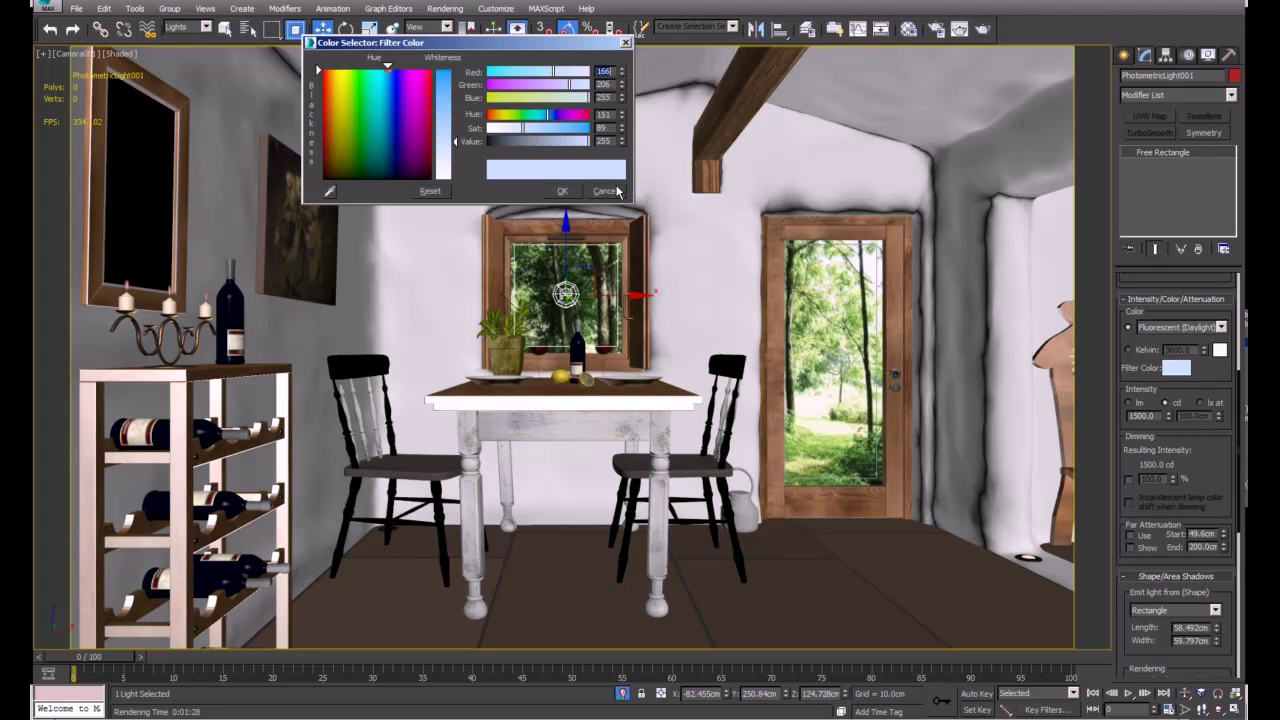
{"action": "left_click", "coordinate": [623, 191]}
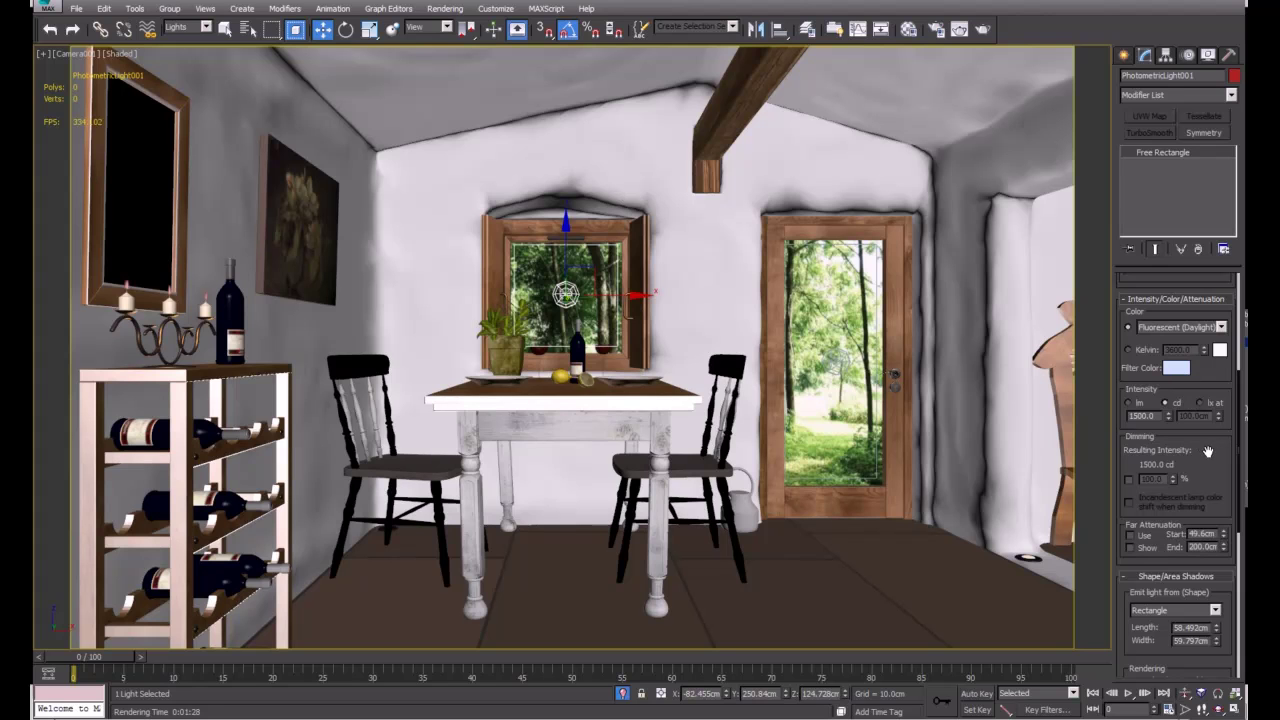
Step: Examine the window light's emitting rectangle dimensions and the shadow types available for it
{"action": "scroll", "coordinate": [1208, 452], "scroll_direction": "down", "scroll_amount": 5}
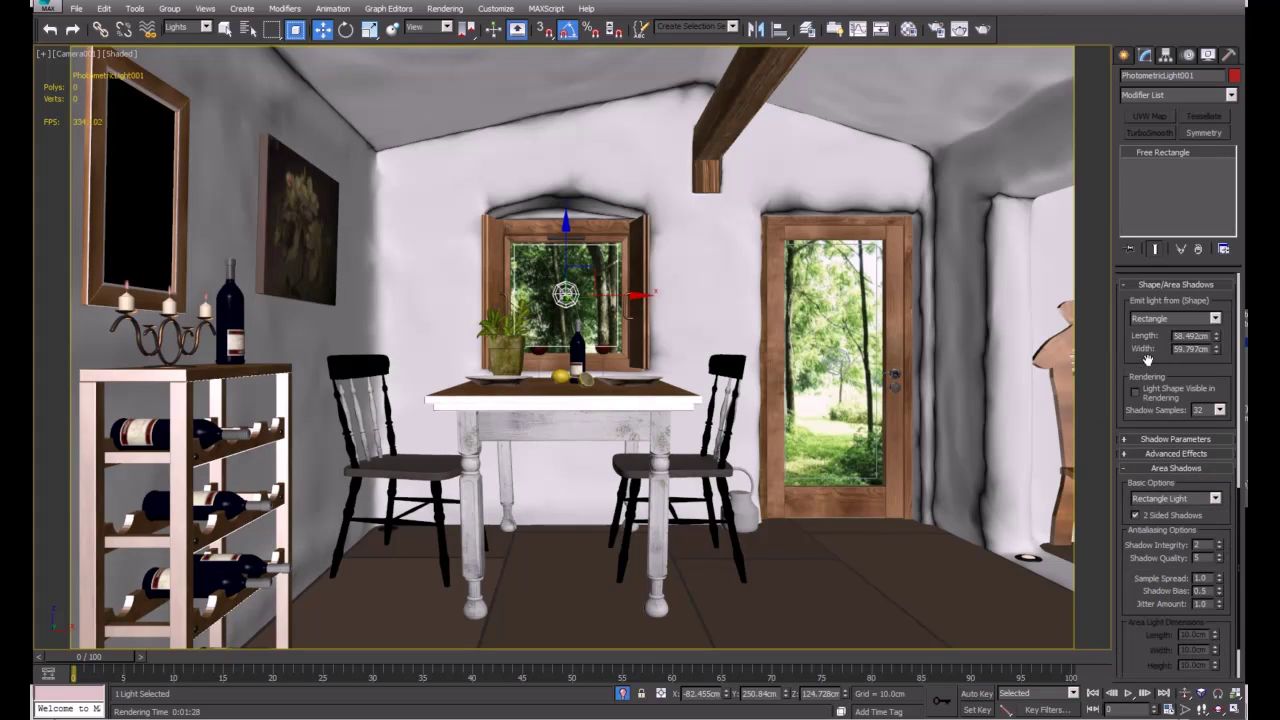
{"action": "scroll", "coordinate": [1148, 362], "scroll_direction": "up", "scroll_amount": 1}
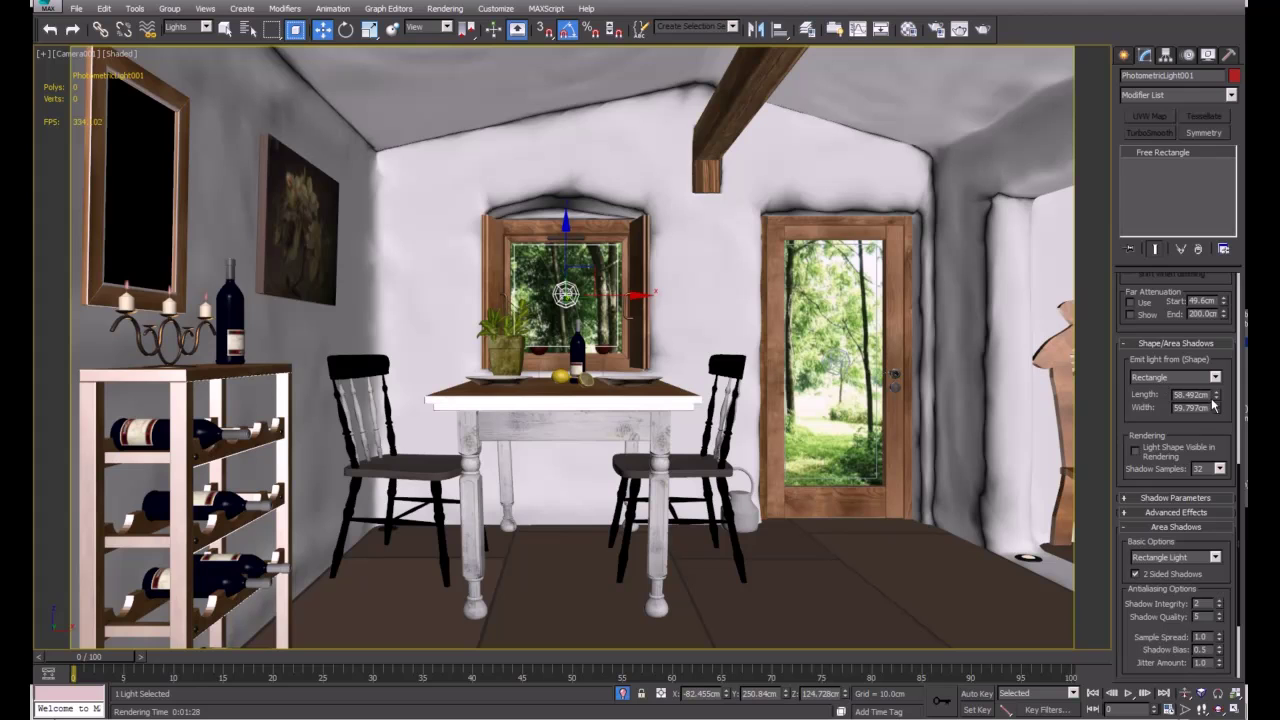
{"action": "mouse_move", "coordinate": [1218, 397]}
{"action": "left_mouse_down"}
{"action": "mouse_move", "coordinate": [1220, 481]}
{"action": "mouse_move", "coordinate": [1227, 398]}
{"action": "left_mouse_up"}
{"action": "left_click_drag", "start_coordinate": [1131, 424], "coordinate": [1142, 380]}
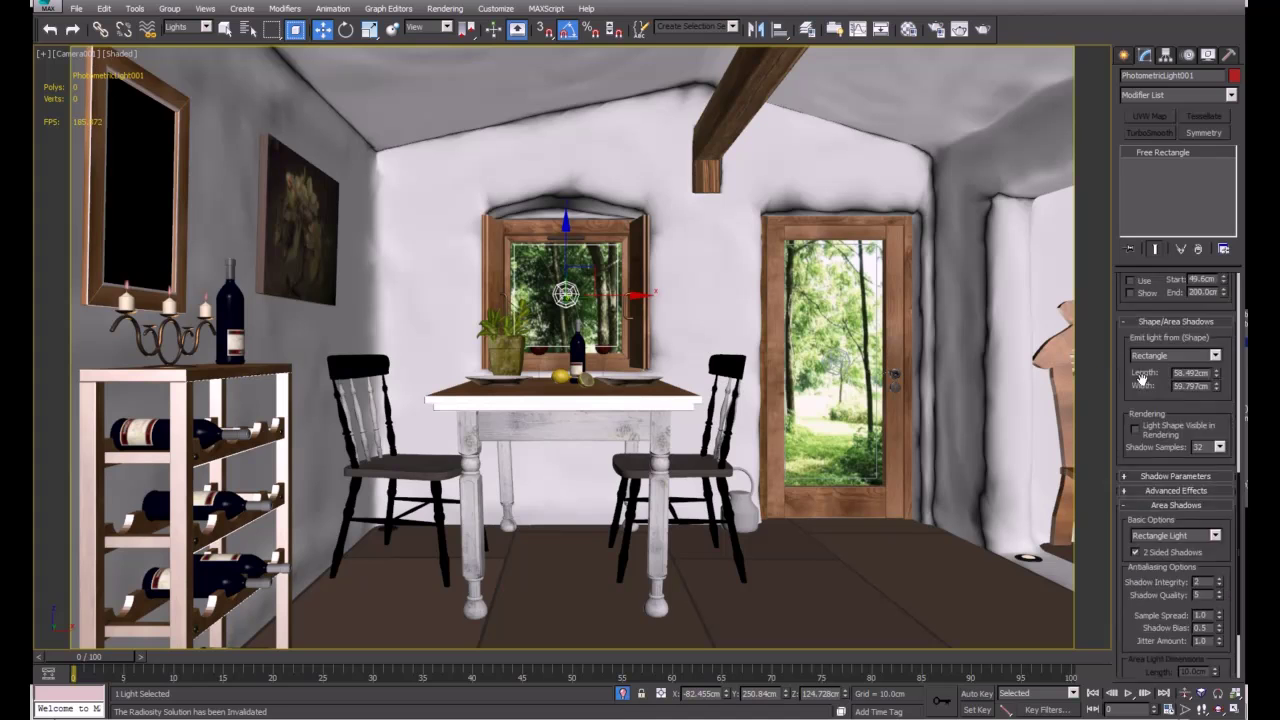
{"action": "scroll", "coordinate": [1142, 376], "scroll_direction": "up", "scroll_amount": 5}
{"action": "left_click", "coordinate": [1138, 409]}
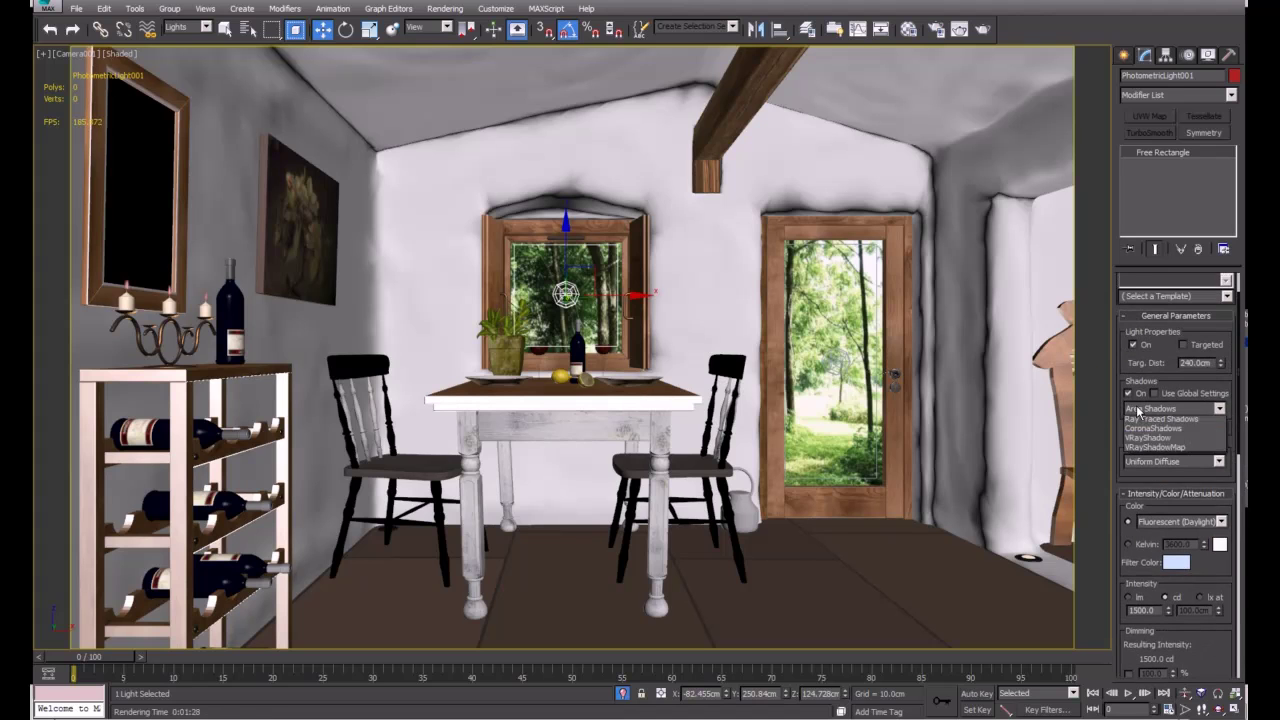
{"action": "left_click", "coordinate": [1140, 422]}
{"action": "left_click_drag", "start_coordinate": [1140, 422], "coordinate": [1204, 2]}
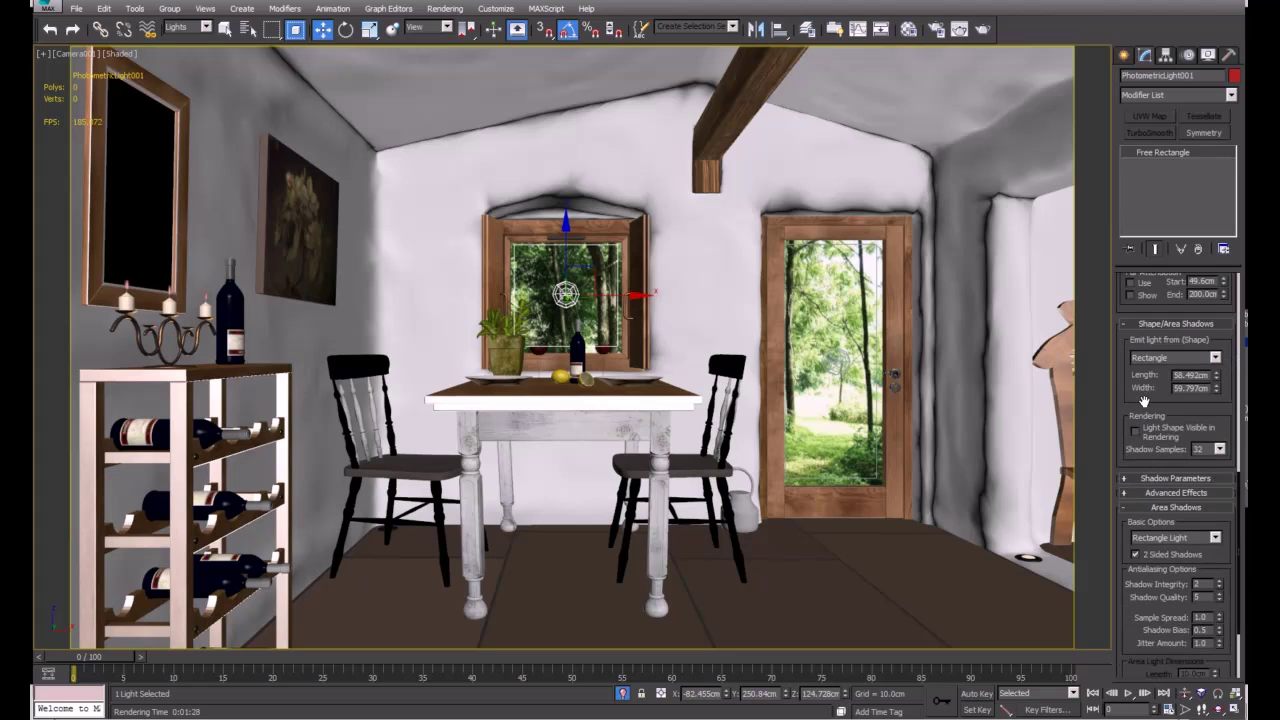
Step: Review the window light's area shadow settings and keep Rectangle Light as the basic option
{"action": "scroll", "coordinate": [1146, 400], "scroll_direction": "down", "scroll_amount": 1}
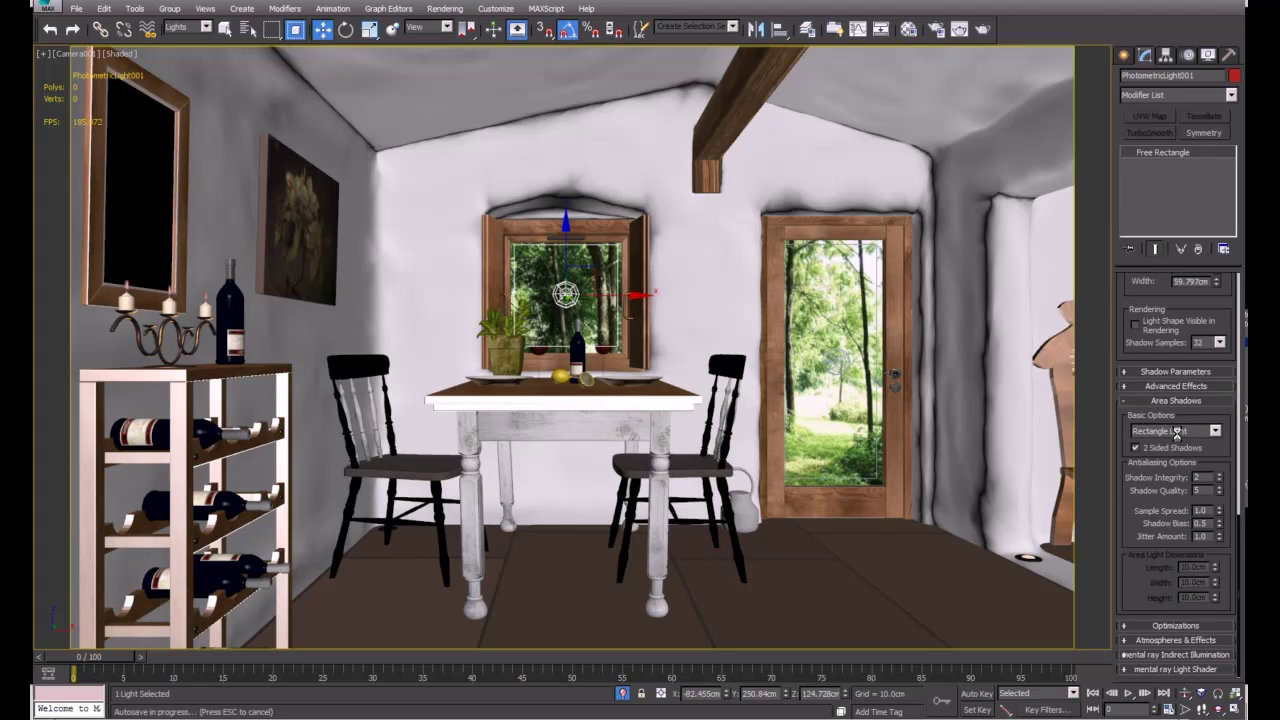
{"action": "scroll", "coordinate": [1160, 300], "scroll_direction": "up", "scroll_amount": 1}
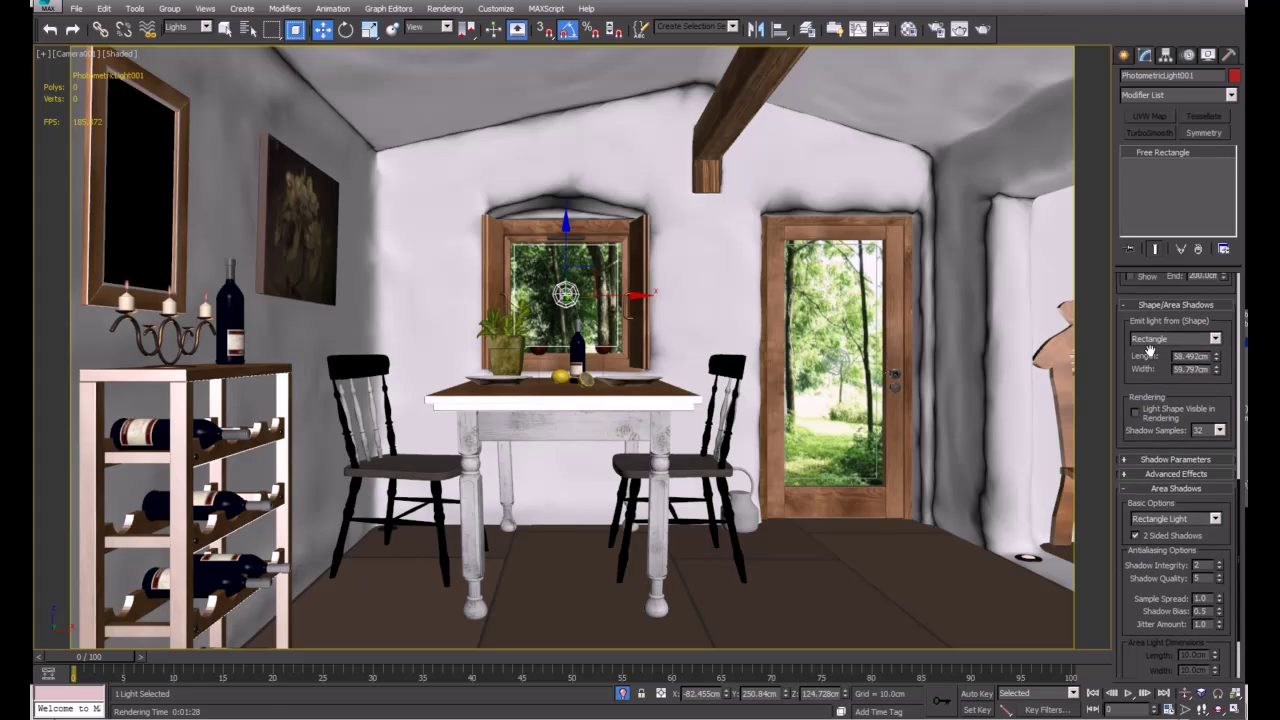
{"action": "scroll", "coordinate": [1150, 378], "scroll_direction": "down", "scroll_amount": 1}
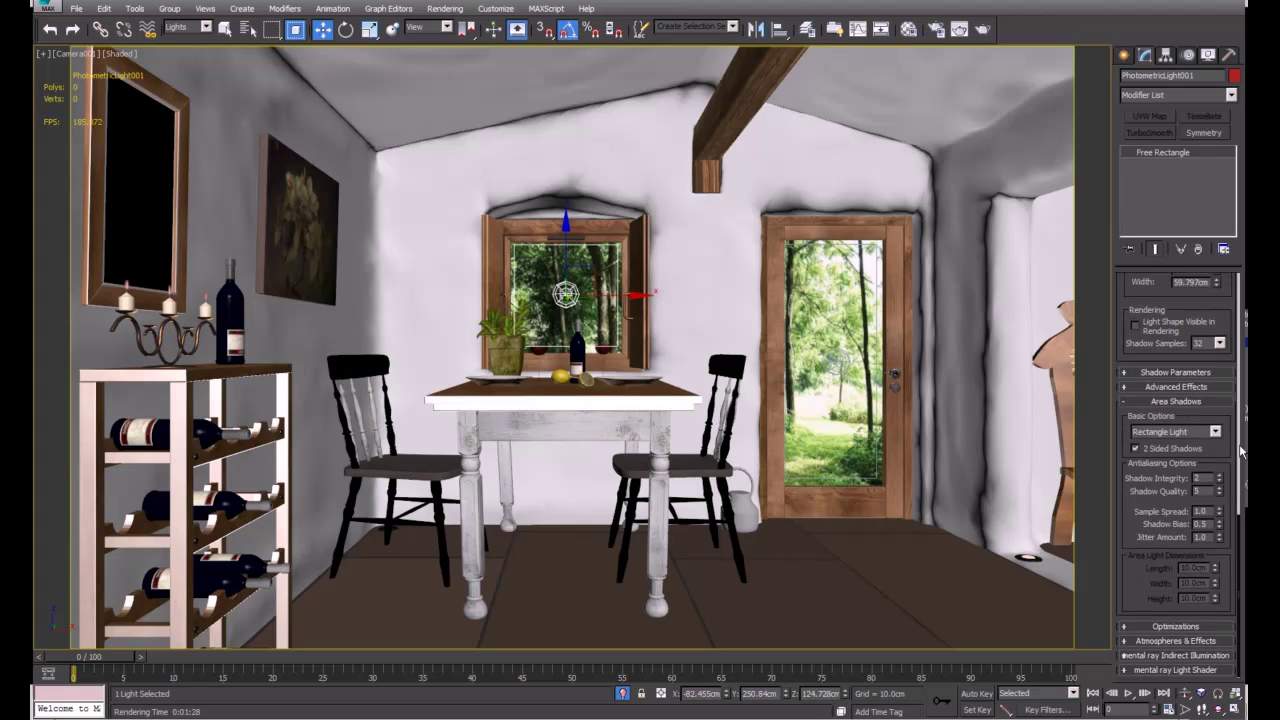
{"action": "left_click", "coordinate": [1166, 433]}
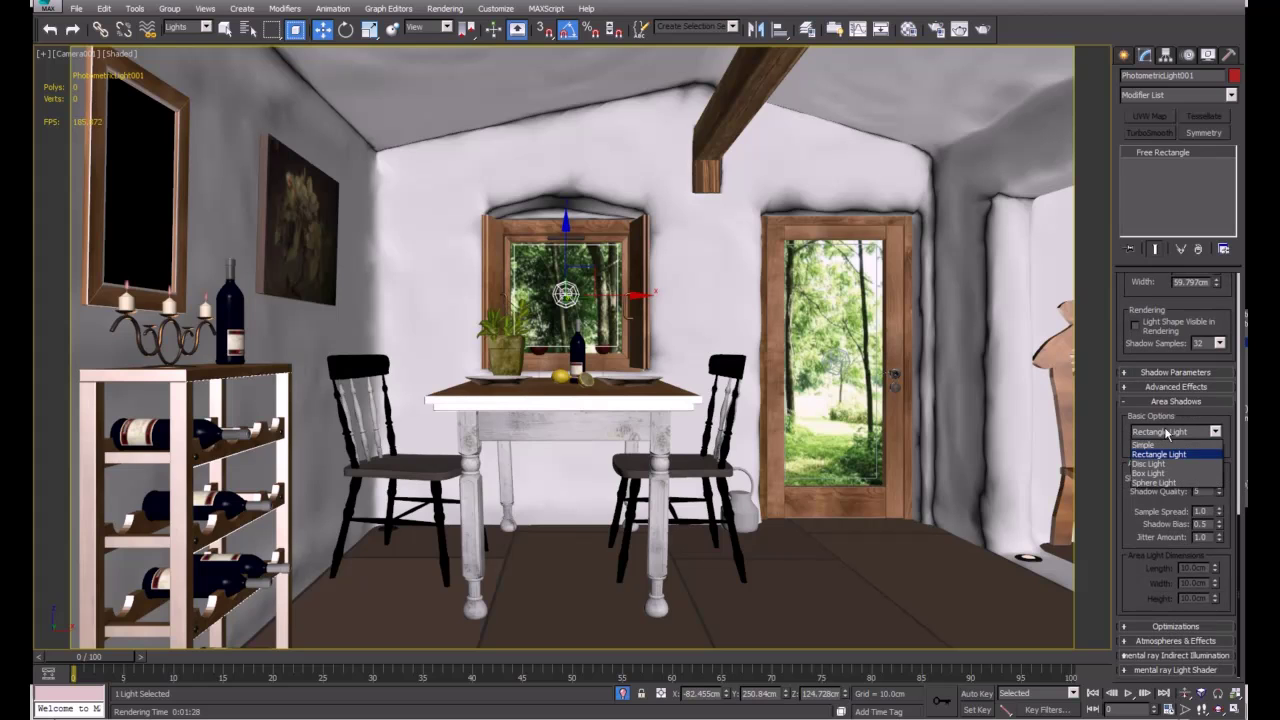
{"action": "left_click", "coordinate": [1158, 454]}
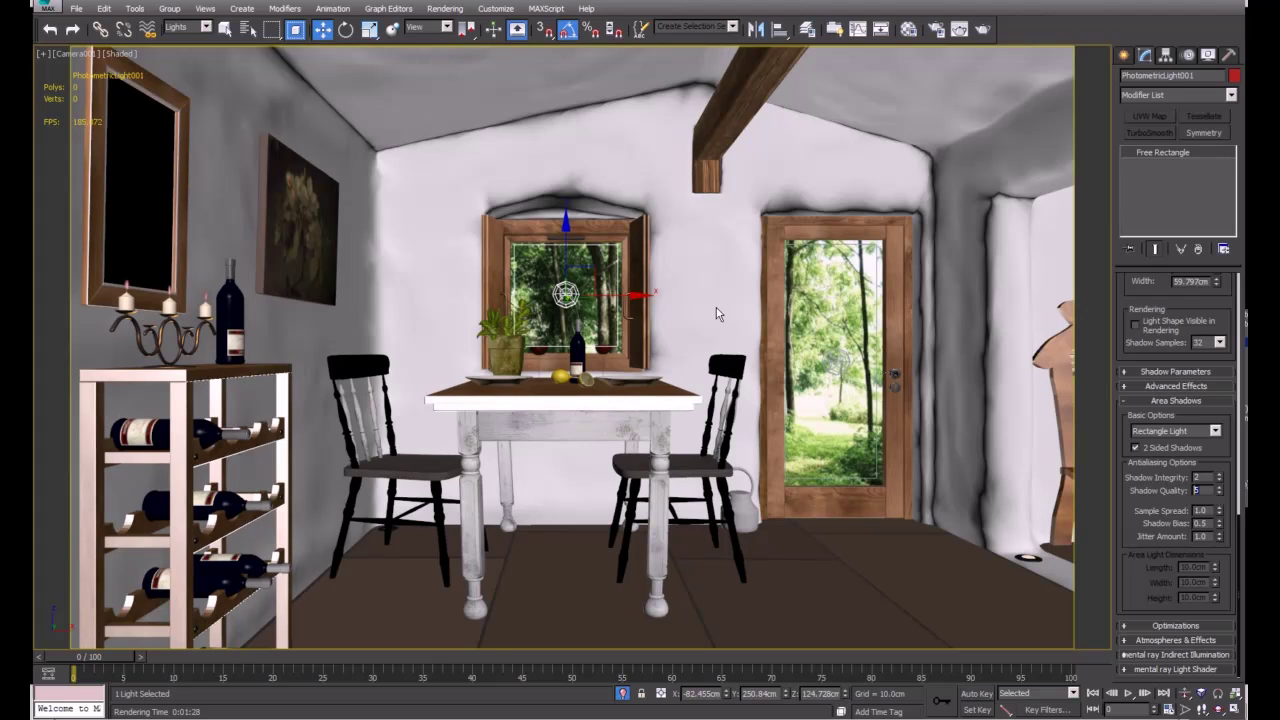
Step: Open the Render Setup dialog over the viewport and review the window light's colour presets and intensity settings beside it
{"action": "left_click", "coordinate": [938, 30]}
{"action": "left_click_drag", "start_coordinate": [1040, 111], "coordinate": [921, 91]}
{"action": "left_click_drag", "start_coordinate": [1150, 301], "coordinate": [1162, 494]}
{"action": "scroll", "coordinate": [1180, 470], "scroll_direction": "up", "scroll_amount": 3}
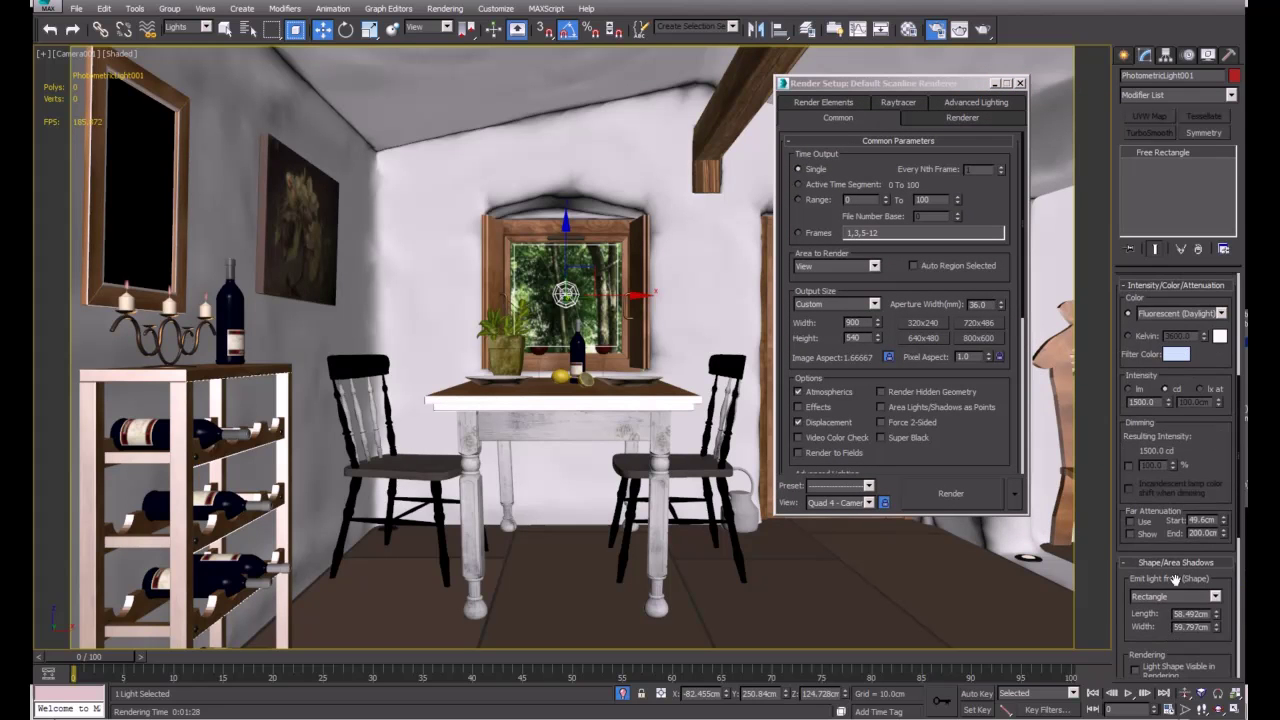
{"action": "scroll", "coordinate": [1205, 460], "scroll_direction": "up", "scroll_amount": 3}
{"action": "scroll", "coordinate": [1208, 478], "scroll_direction": "up", "scroll_amount": 1}
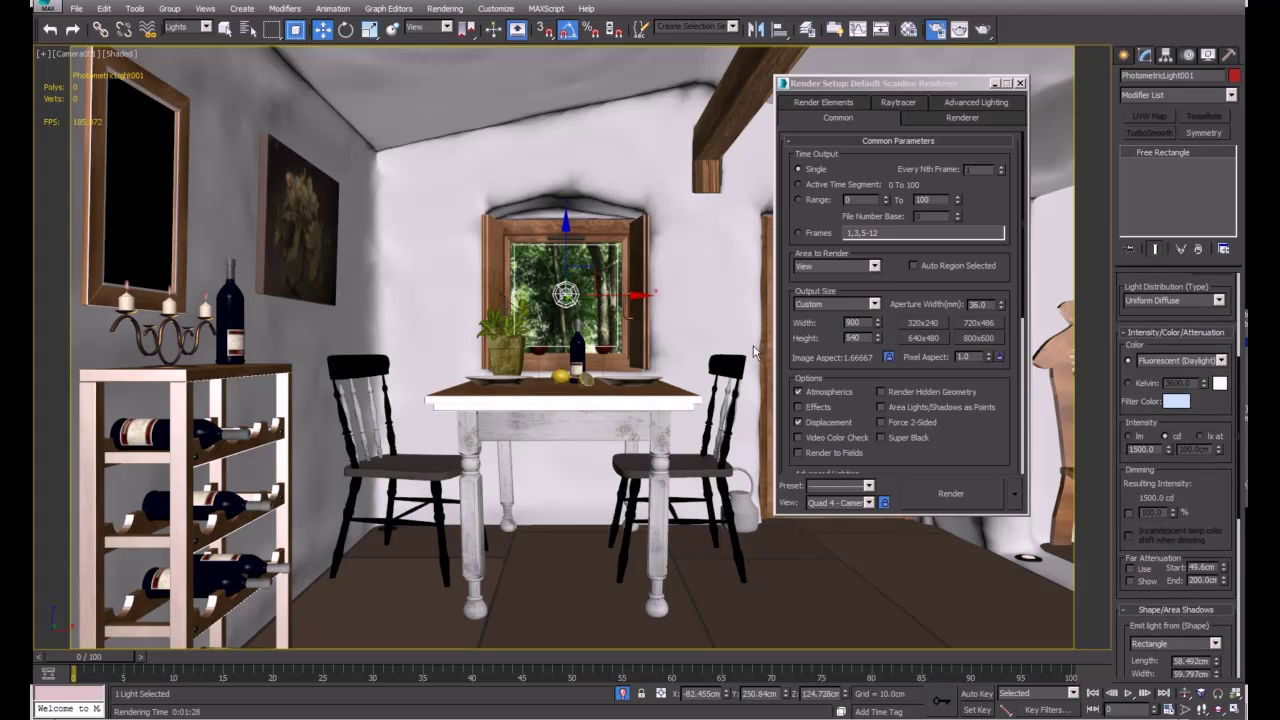
{"action": "left_click", "coordinate": [1180, 362]}
{"action": "left_click", "coordinate": [1155, 366]}
{"action": "scroll", "coordinate": [1200, 487], "scroll_direction": "up", "scroll_amount": 1}
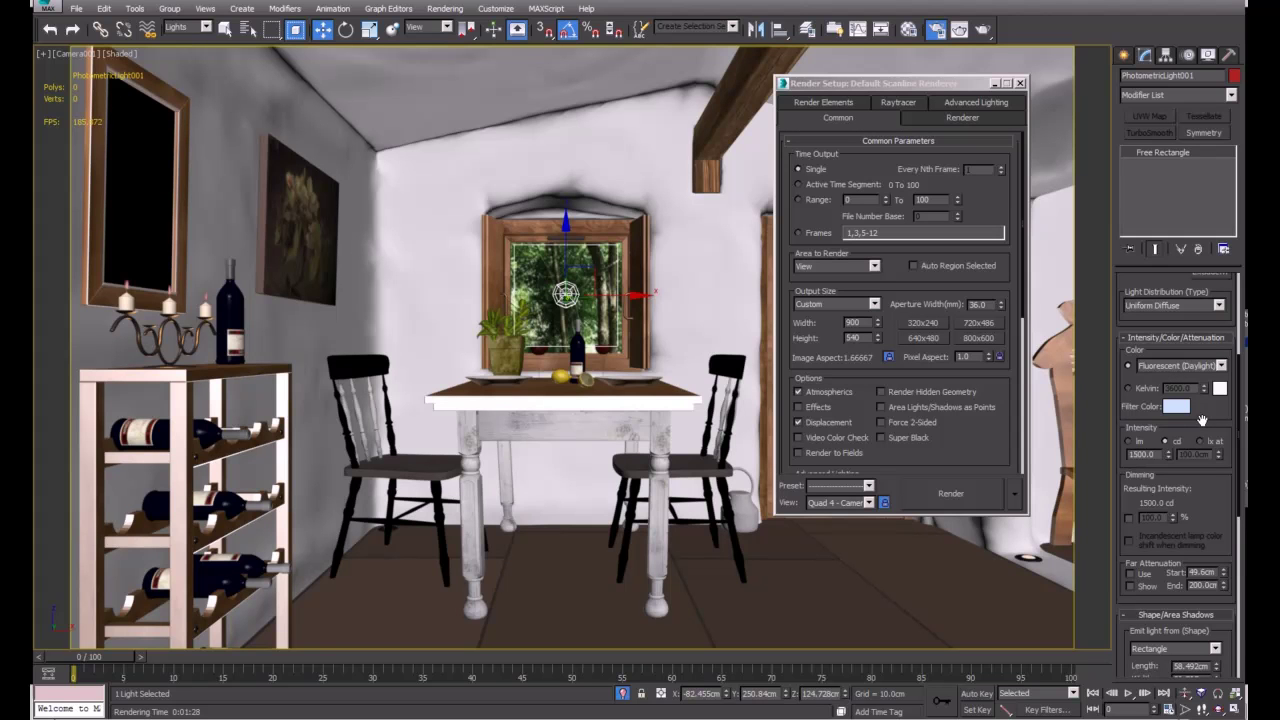
{"action": "left_click", "coordinate": [1174, 368]}
{"action": "left_click", "coordinate": [1174, 368]}
{"action": "scroll", "coordinate": [1215, 426], "scroll_direction": "down", "scroll_amount": 3}
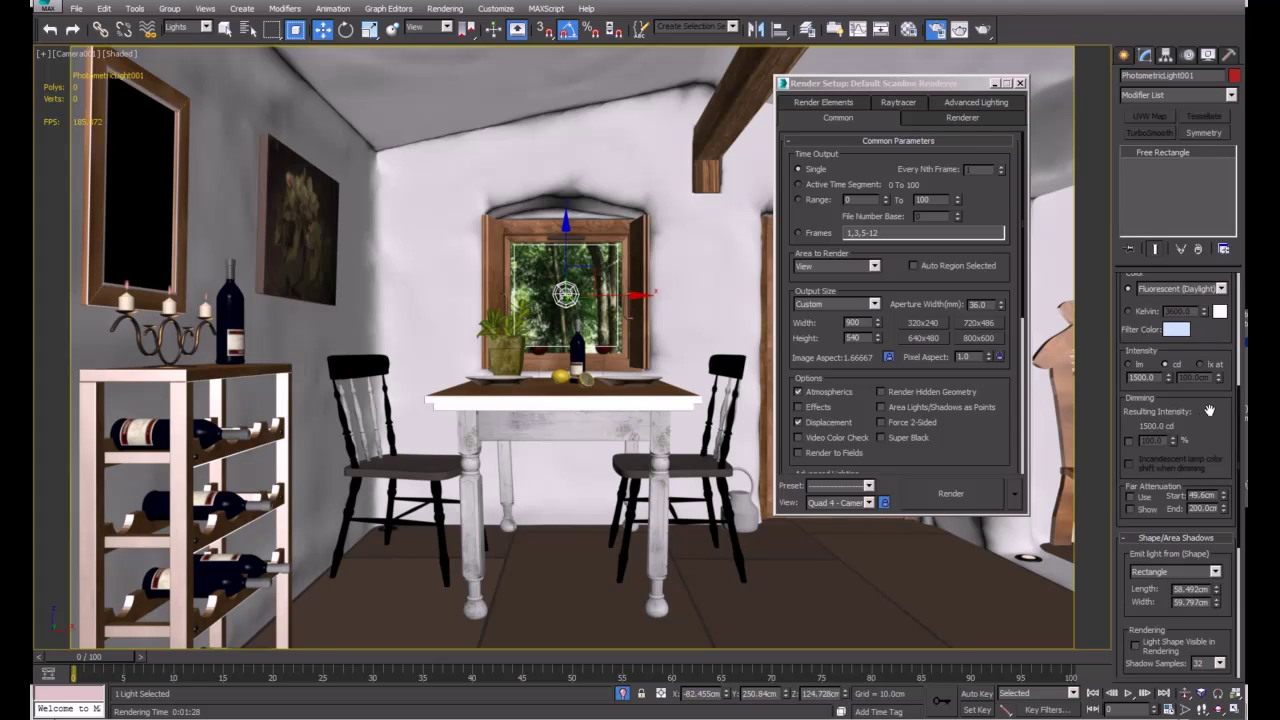
Step: Switch the window light's percentage dimming on and back off
{"action": "left_click", "coordinate": [1129, 442]}
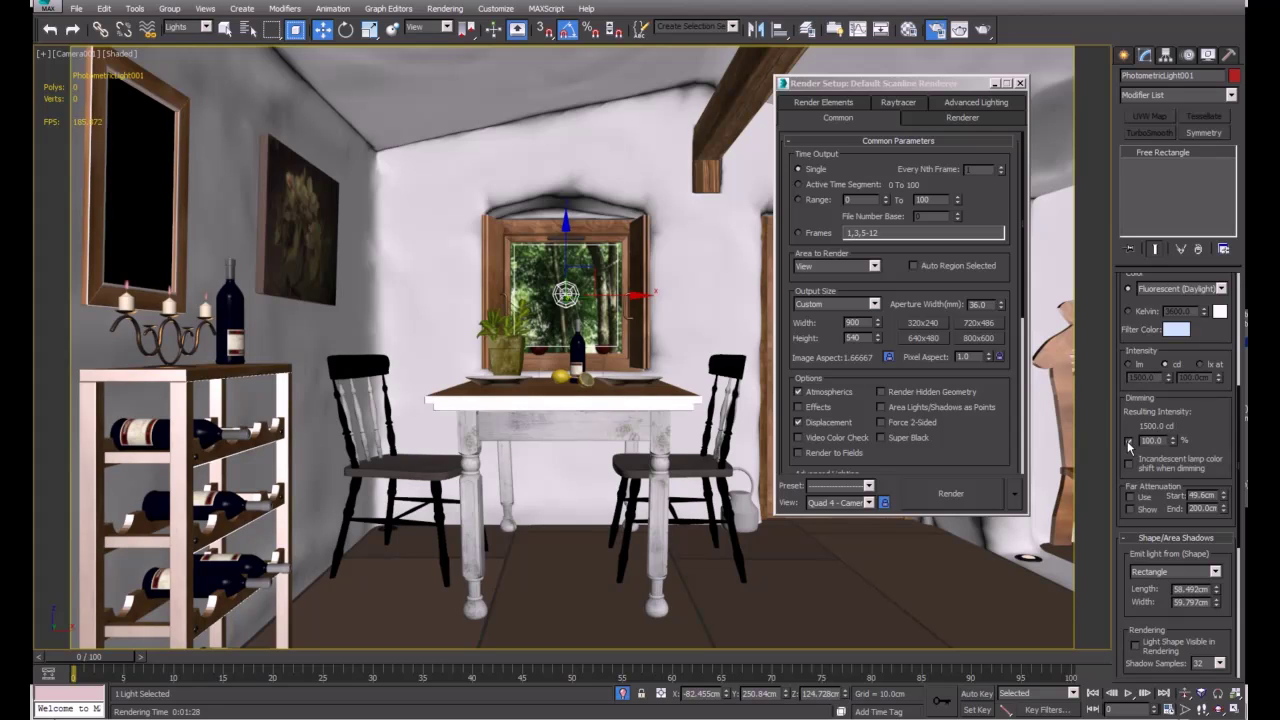
{"action": "left_click", "coordinate": [1129, 442]}
{"action": "left_click", "coordinate": [1129, 442]}
{"action": "double_click", "coordinate": [1155, 440]}
{"action": "left_click", "coordinate": [1129, 441]}
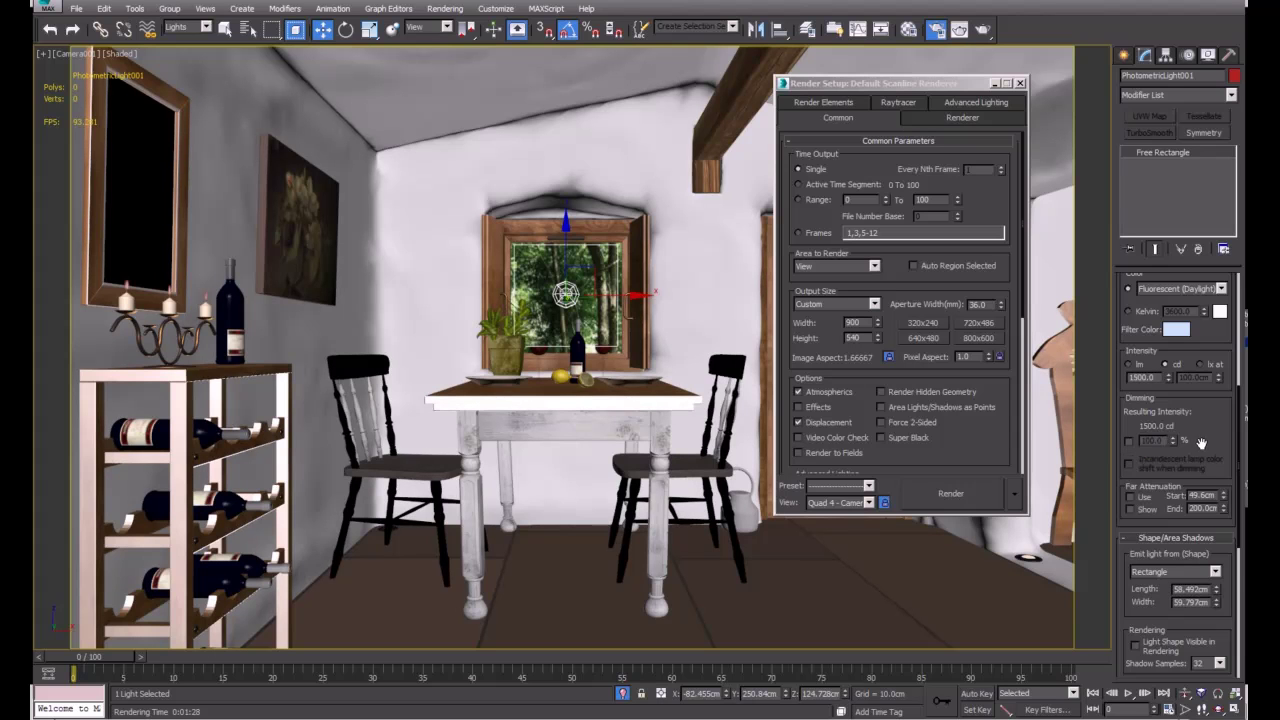
Step: Examine the window light's far attenuation, area shadow and optimization settings, along with its shadow type
{"action": "left_click_drag", "start_coordinate": [1203, 444], "coordinate": [1207, 398]}
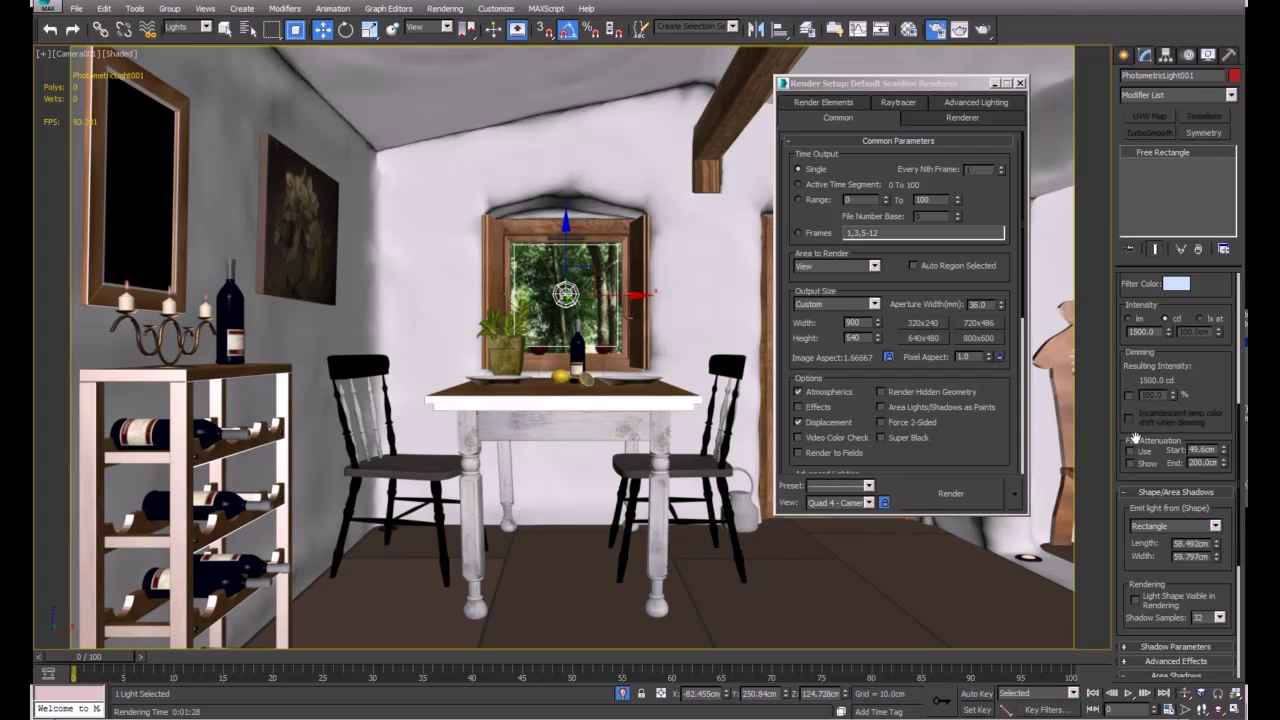
{"action": "scroll", "coordinate": [1134, 416], "scroll_direction": "down", "scroll_amount": 1}
{"action": "left_click_drag", "start_coordinate": [1130, 488], "coordinate": [1150, 233]}
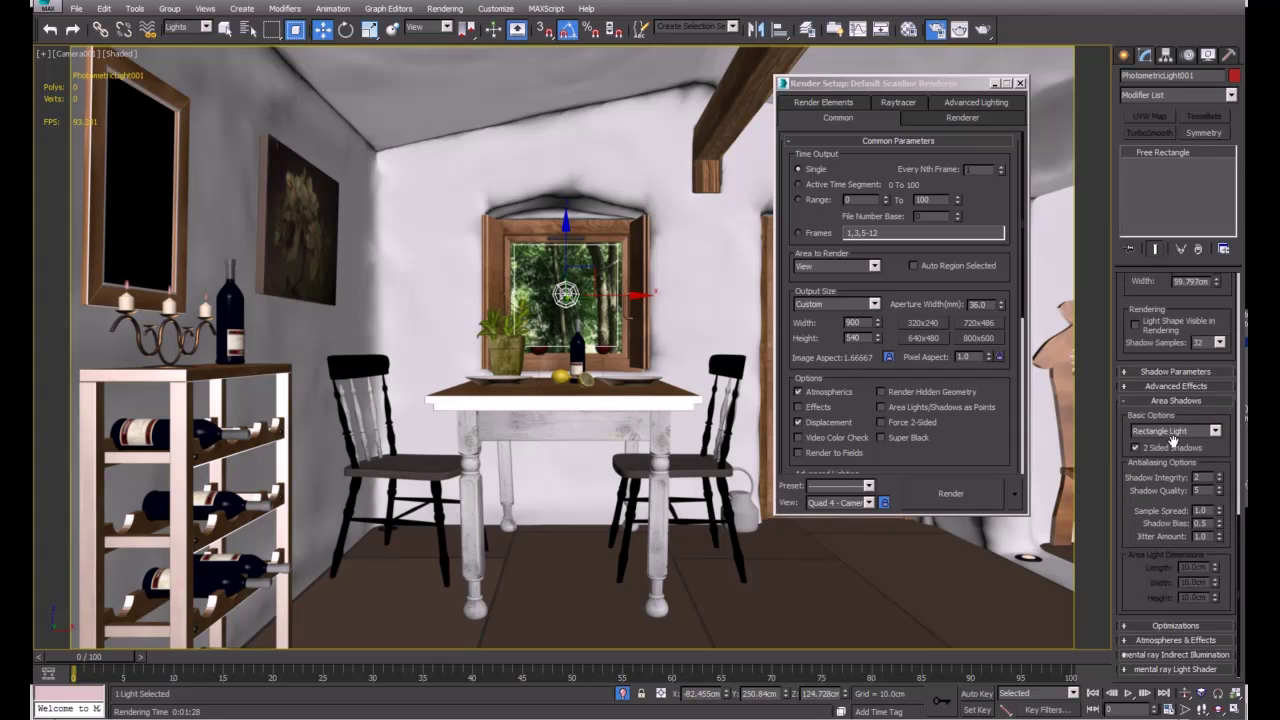
{"action": "left_click", "coordinate": [1152, 628]}
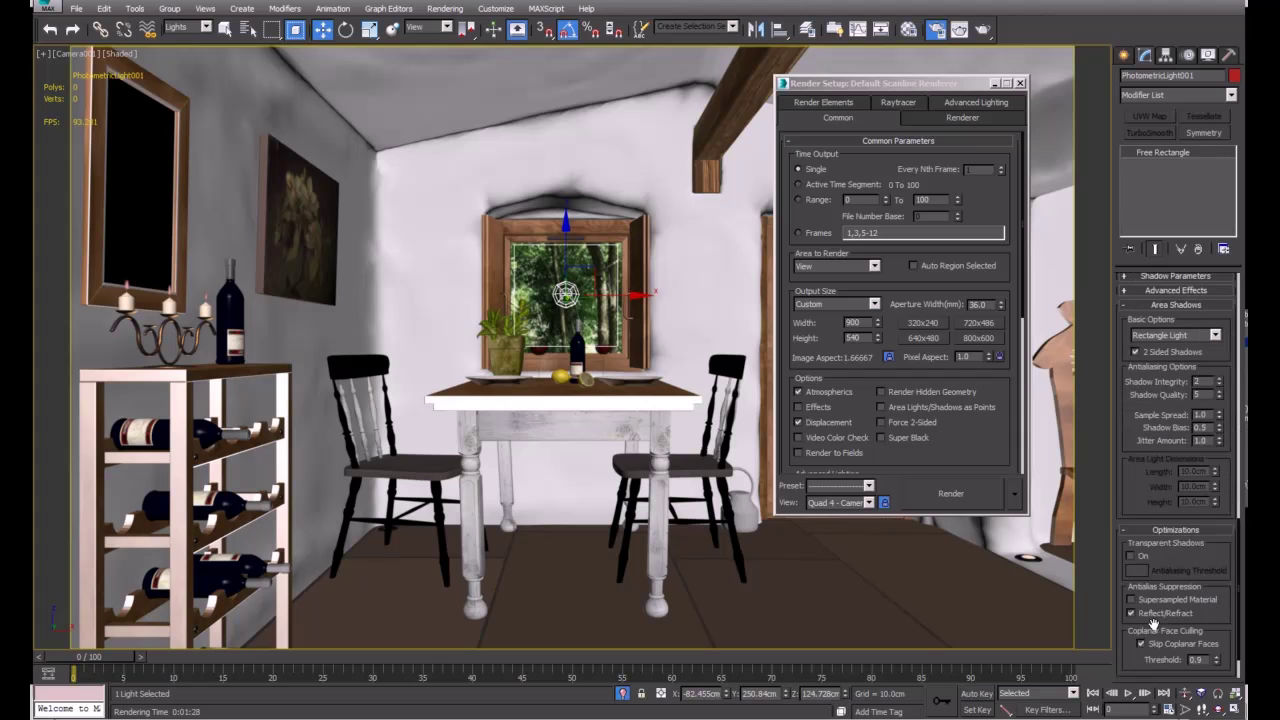
{"action": "scroll", "coordinate": [1155, 513], "scroll_direction": "up", "scroll_amount": 10}
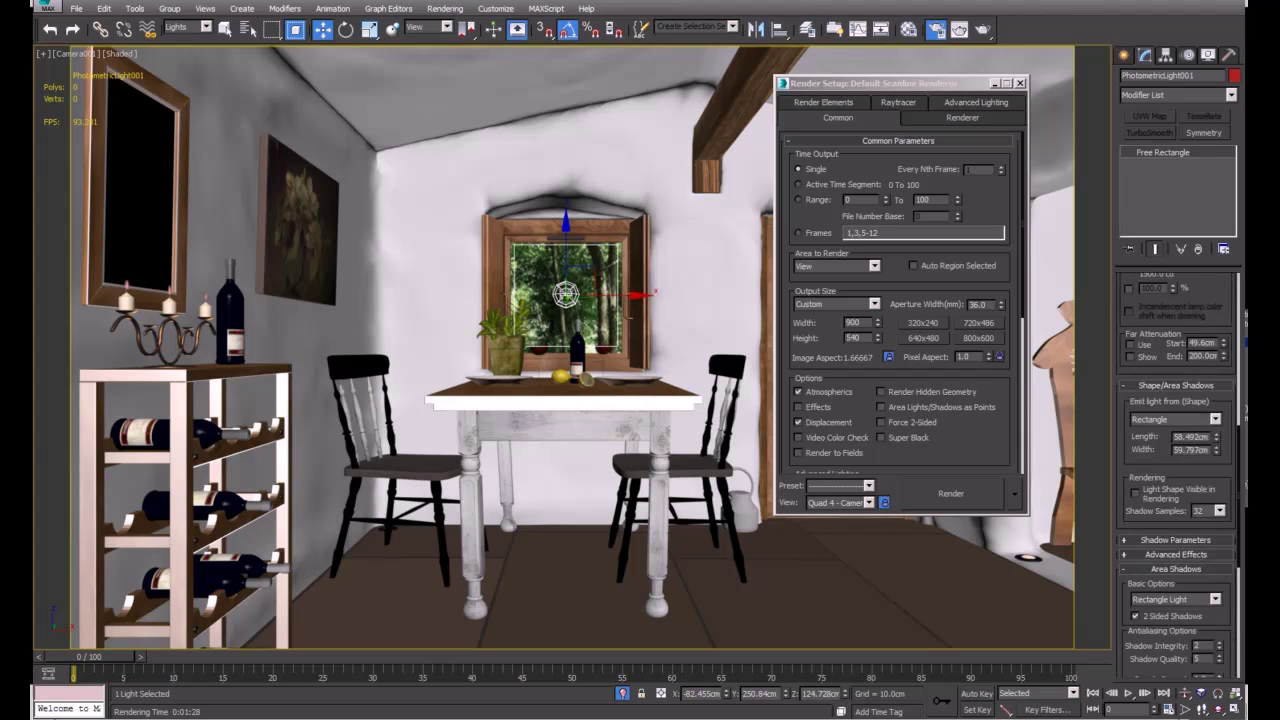
{"action": "scroll", "coordinate": [1099, 473], "scroll_direction": "up", "scroll_amount": 4}
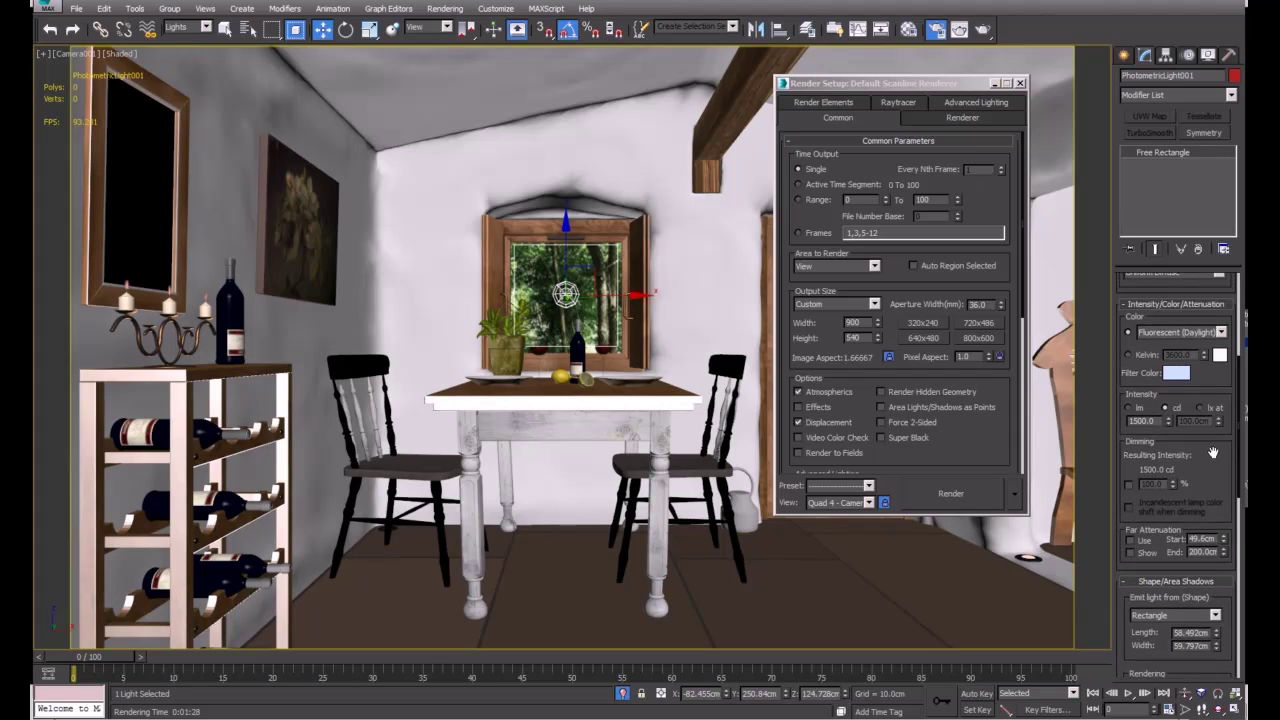
{"action": "scroll", "coordinate": [1141, 360], "scroll_direction": "up", "scroll_amount": 4}
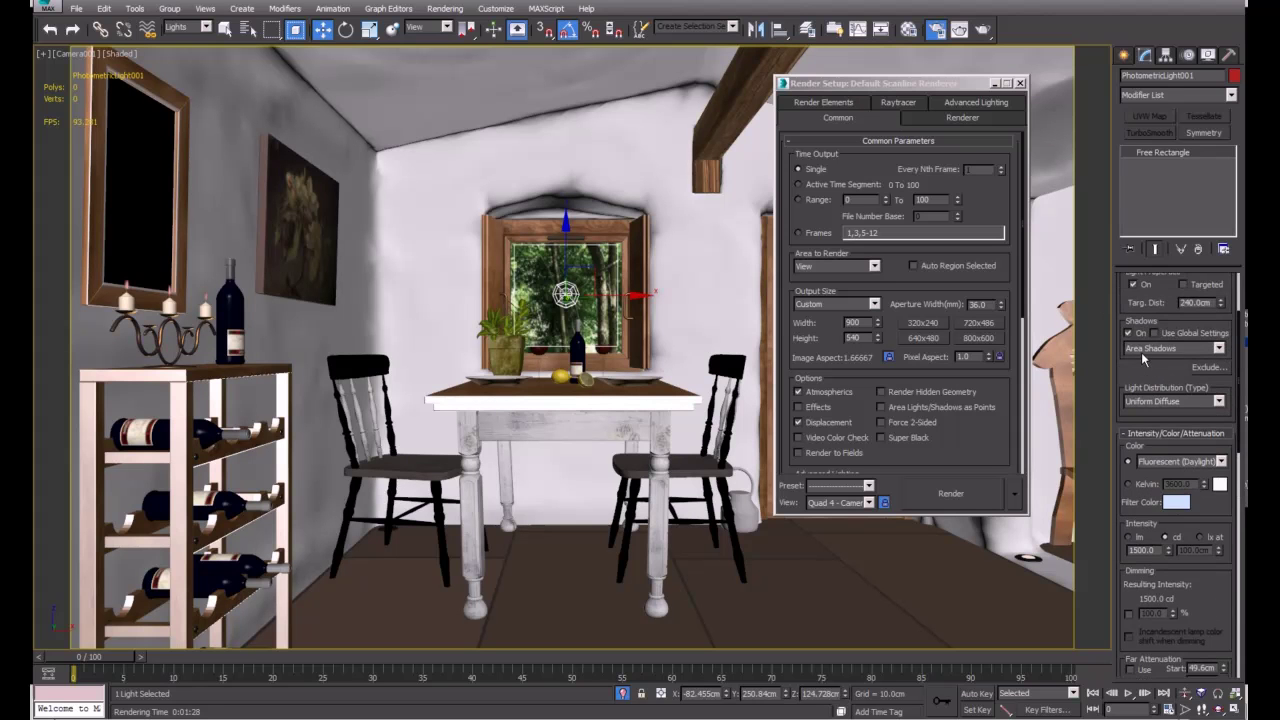
{"action": "scroll", "coordinate": [1131, 385], "scroll_direction": "down", "scroll_amount": 8}
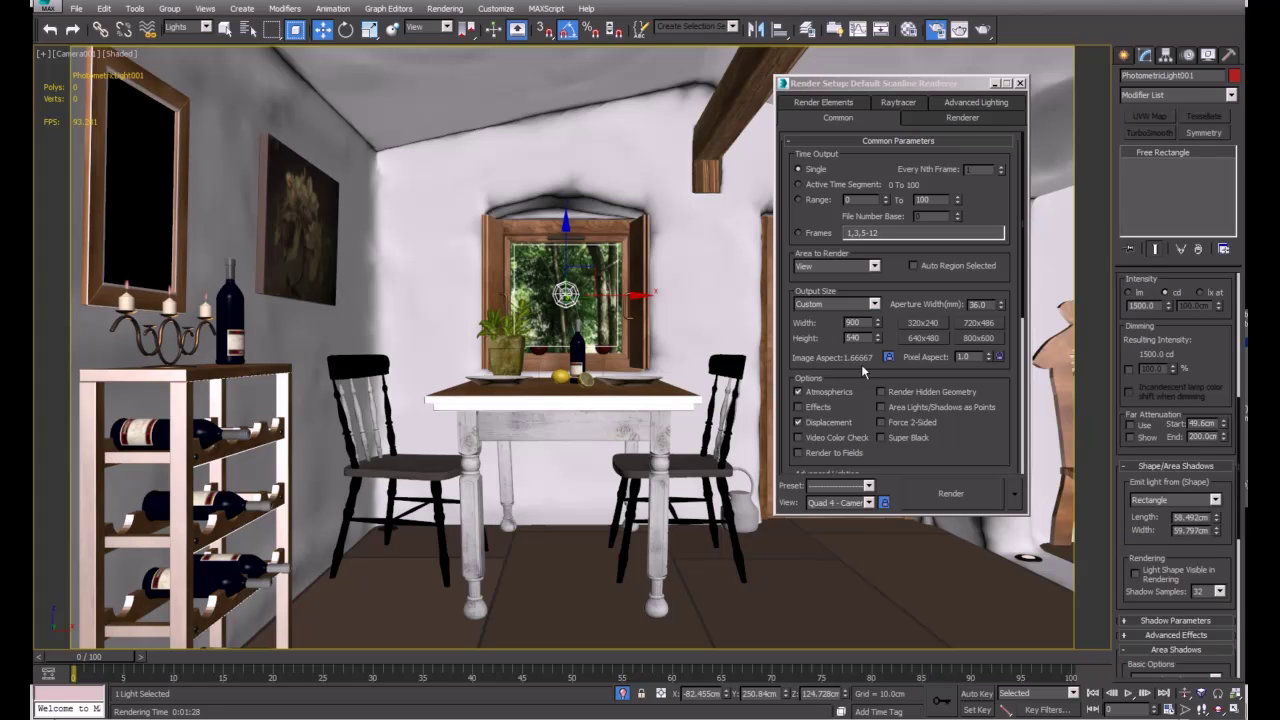
Step: Select the photometric light at the door to view its parameters, moving the Render Setup dialog clear of it
{"action": "left_click_drag", "start_coordinate": [985, 83], "coordinate": [530, 318]}
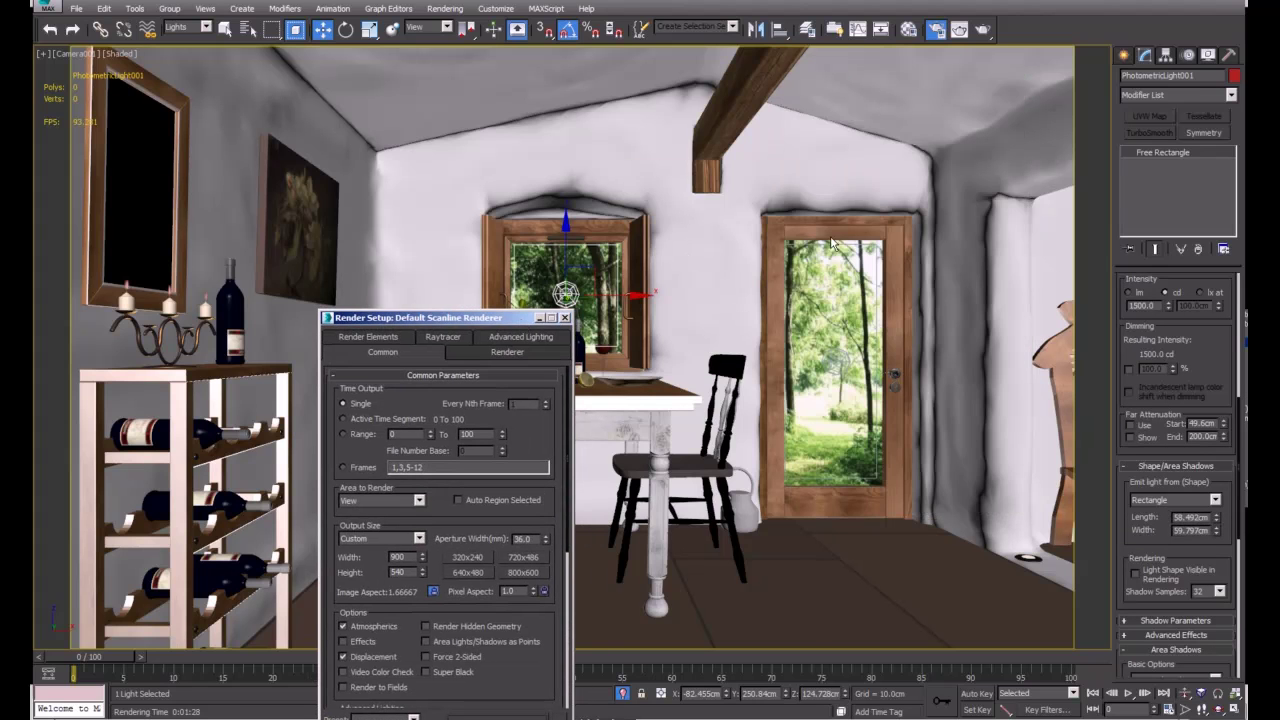
{"action": "left_click", "coordinate": [851, 254]}
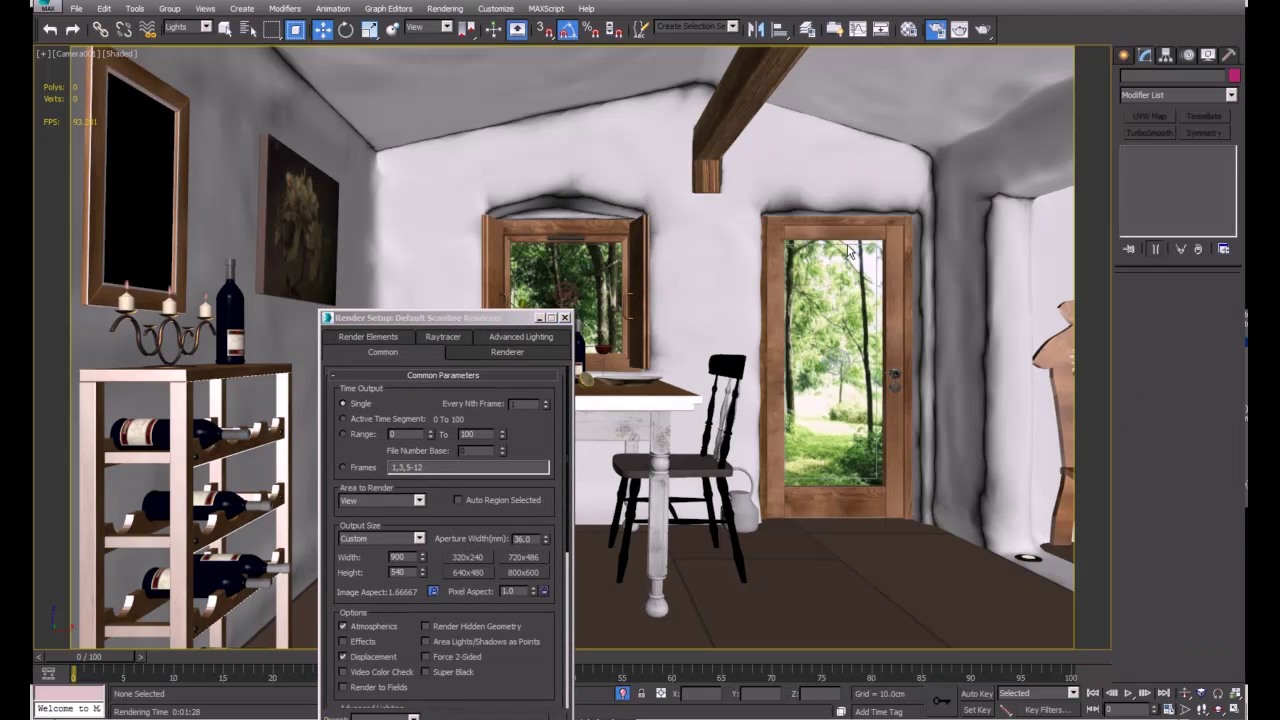
{"action": "left_click", "coordinate": [838, 350]}
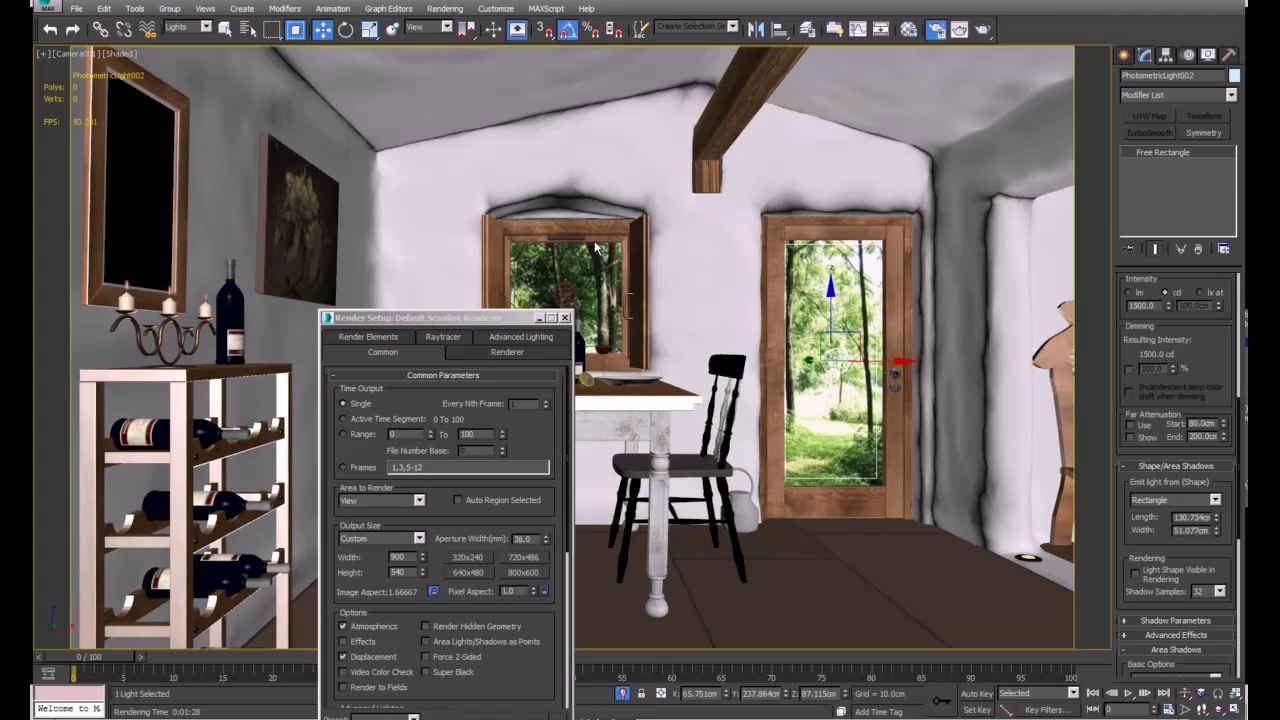
{"action": "left_click_drag", "start_coordinate": [507, 320], "coordinate": [920, 241]}
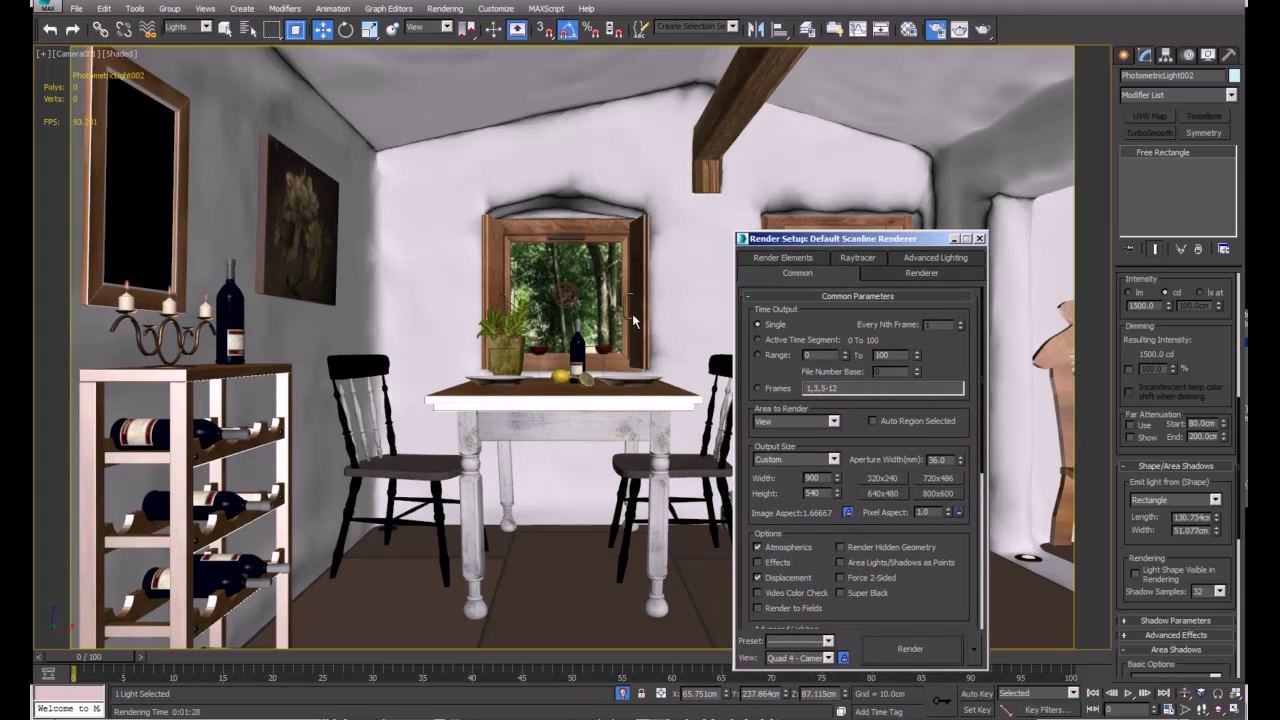
Step: Select the window's photometric light and inspect its placement against the window frame in a perspective view
{"action": "left_click", "coordinate": [618, 315]}
{"action": "key", "text": "p"}
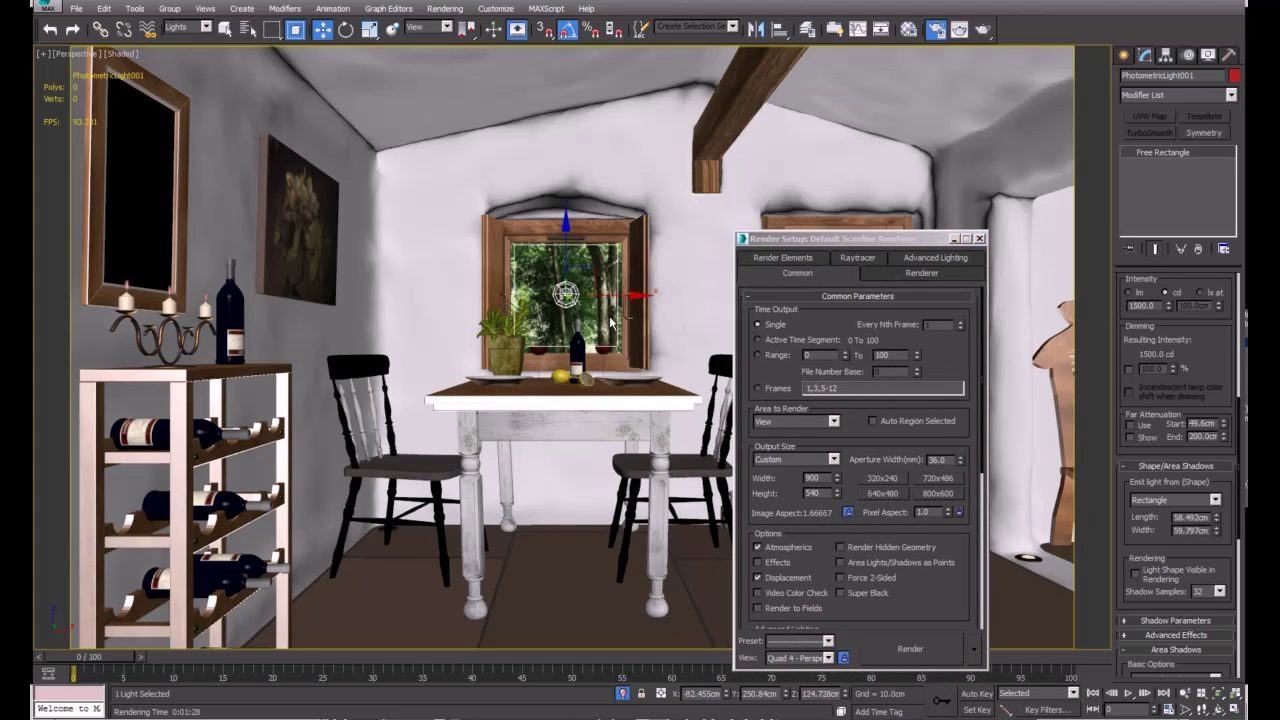
{"action": "key", "text": "z"}
{"action": "middle_click_drag", "start_coordinate": [594, 333], "coordinate": [538, 333], "text": "alt"}
{"action": "scroll", "coordinate": [440, 424], "scroll_direction": "up", "scroll_amount": 5}
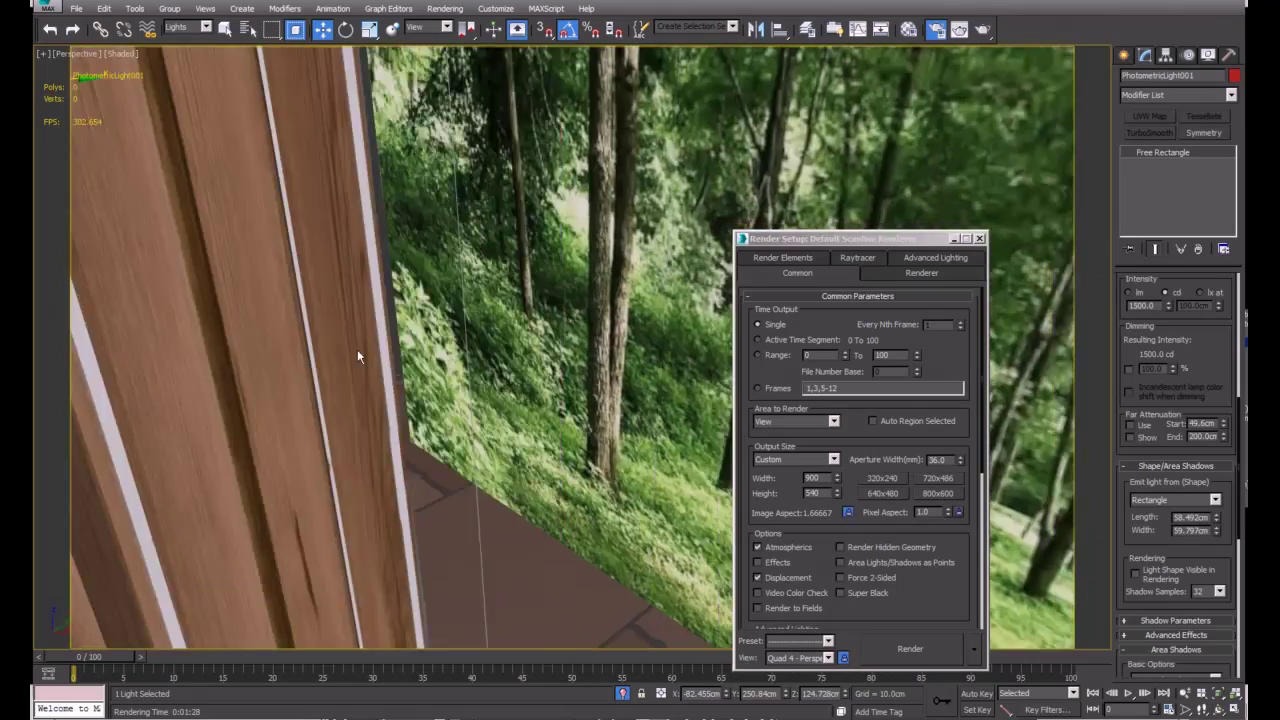
{"action": "scroll", "coordinate": [357, 349], "scroll_direction": "down", "scroll_amount": 5}
{"action": "middle_click_drag", "start_coordinate": [496, 407], "coordinate": [570, 400], "text": "alt"}
Step: Select the door's photometric light and inspect how its rectangle fits the door's glass opening
{"action": "left_click", "coordinate": [563, 369]}
{"action": "key", "text": "z"}
{"action": "middle_click_drag", "start_coordinate": [480, 198], "coordinate": [506, 148], "text": "alt"}
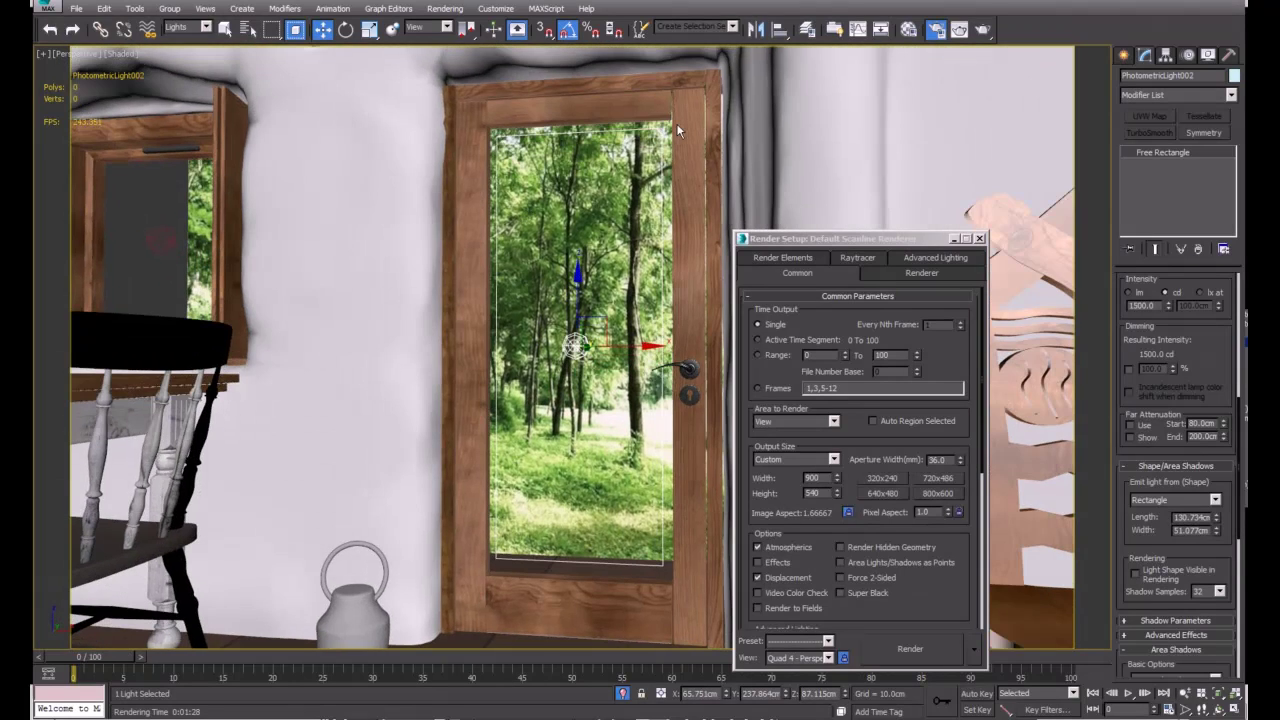
Step: Return to the camera view and close the Render Setup dialog
{"action": "middle_click_drag", "start_coordinate": [675, 126], "coordinate": [686, 266], "text": "alt"}
{"action": "key", "text": "c"}
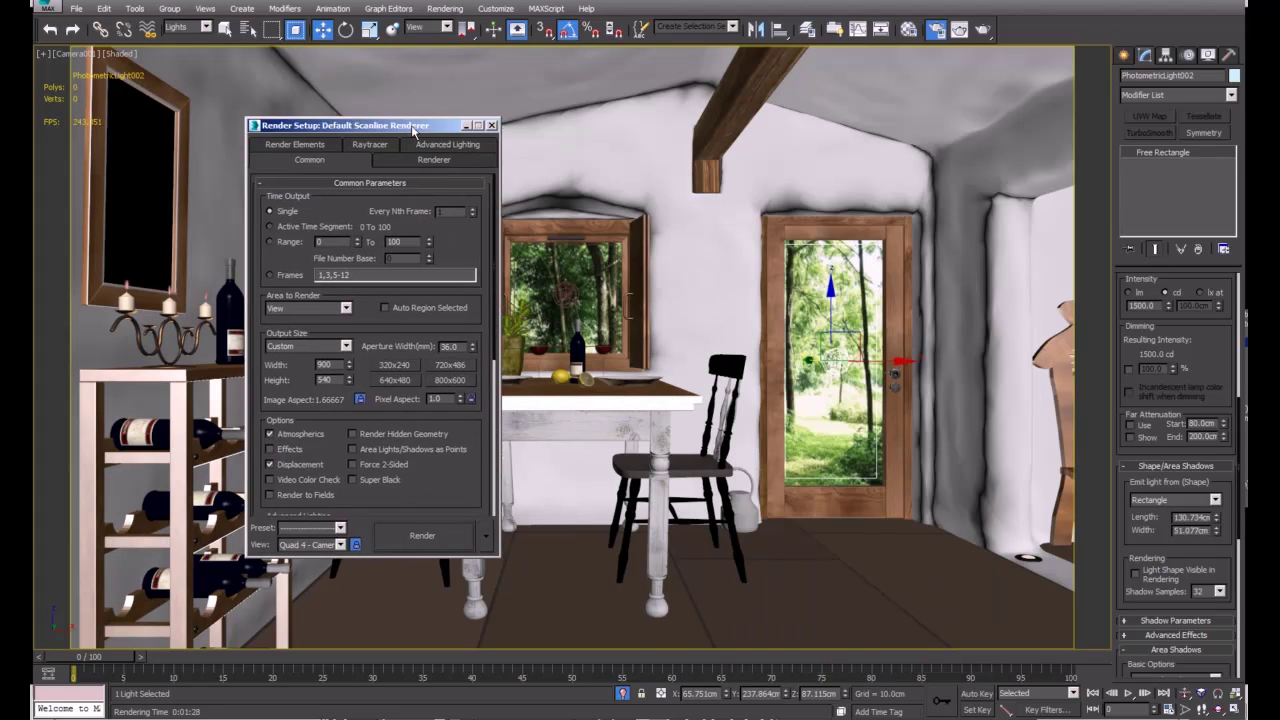
{"action": "left_click_drag", "start_coordinate": [426, 125], "coordinate": [518, 125]}
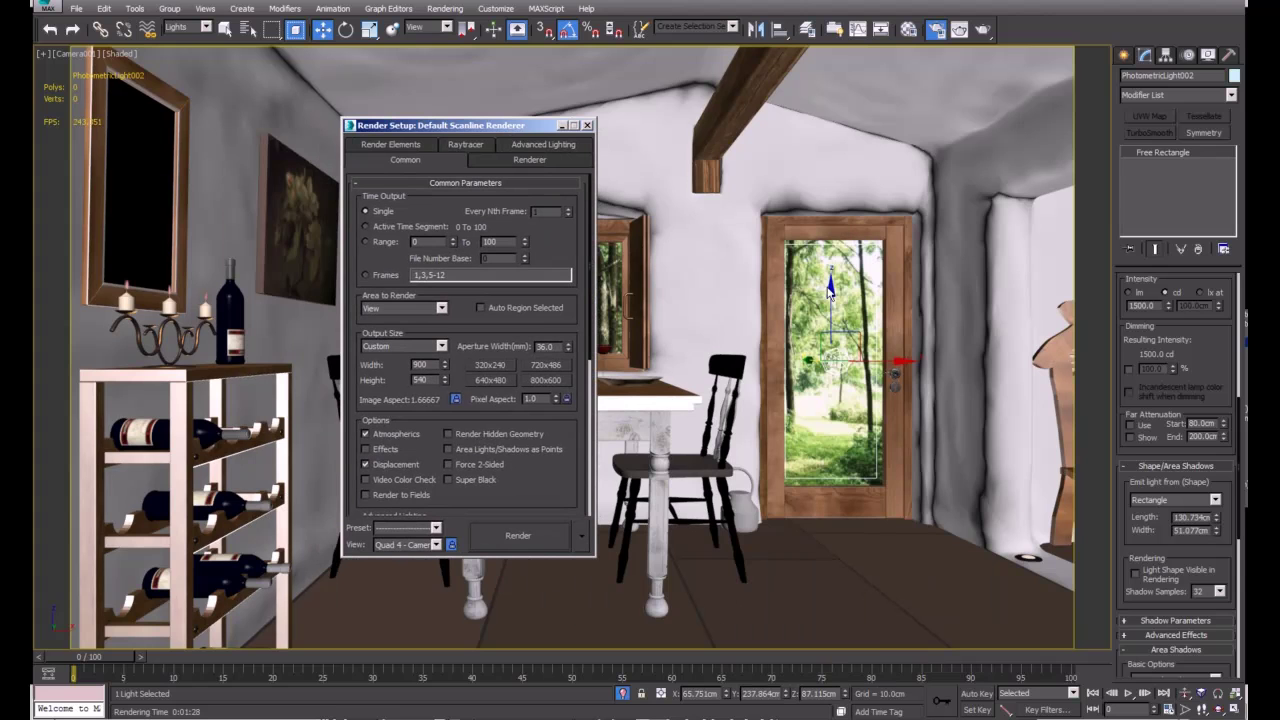
{"action": "mouse_move", "coordinate": [529, 131]}
{"action": "left_mouse_down"}
{"action": "mouse_move", "coordinate": [515, 123]}
{"action": "mouse_move", "coordinate": [532, 128]}
{"action": "left_mouse_up"}
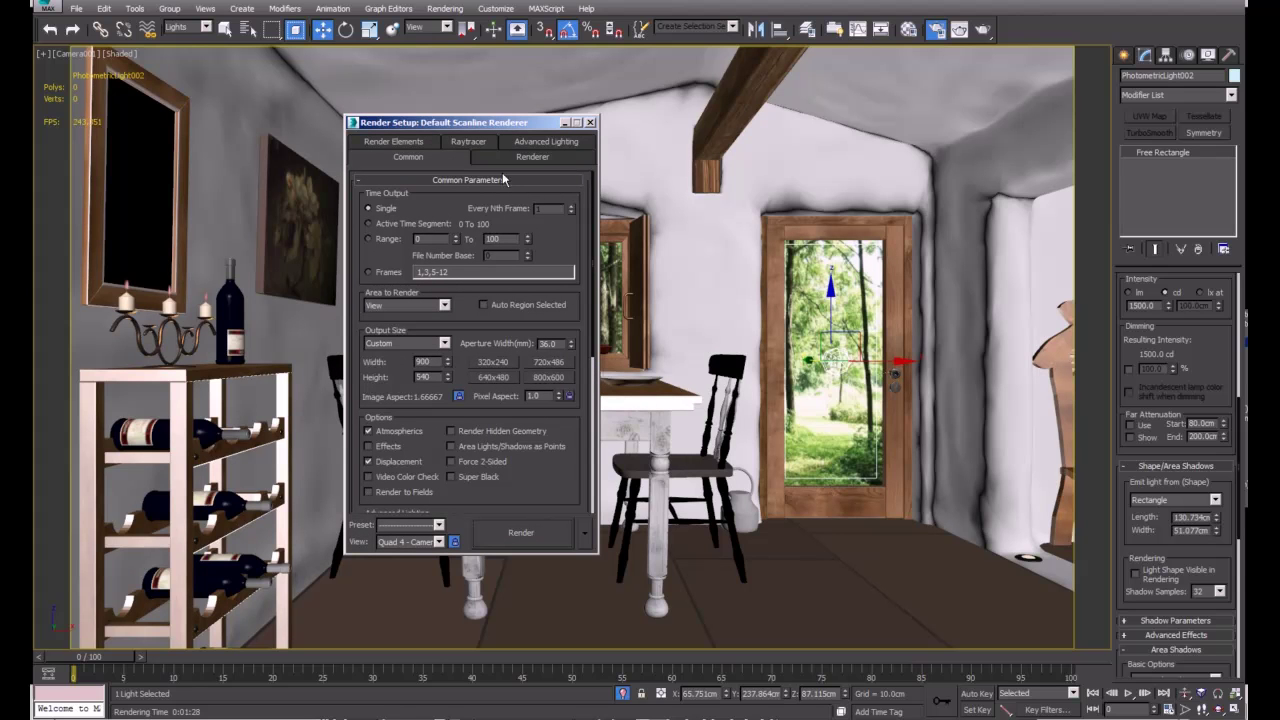
{"action": "left_click", "coordinate": [591, 123]}
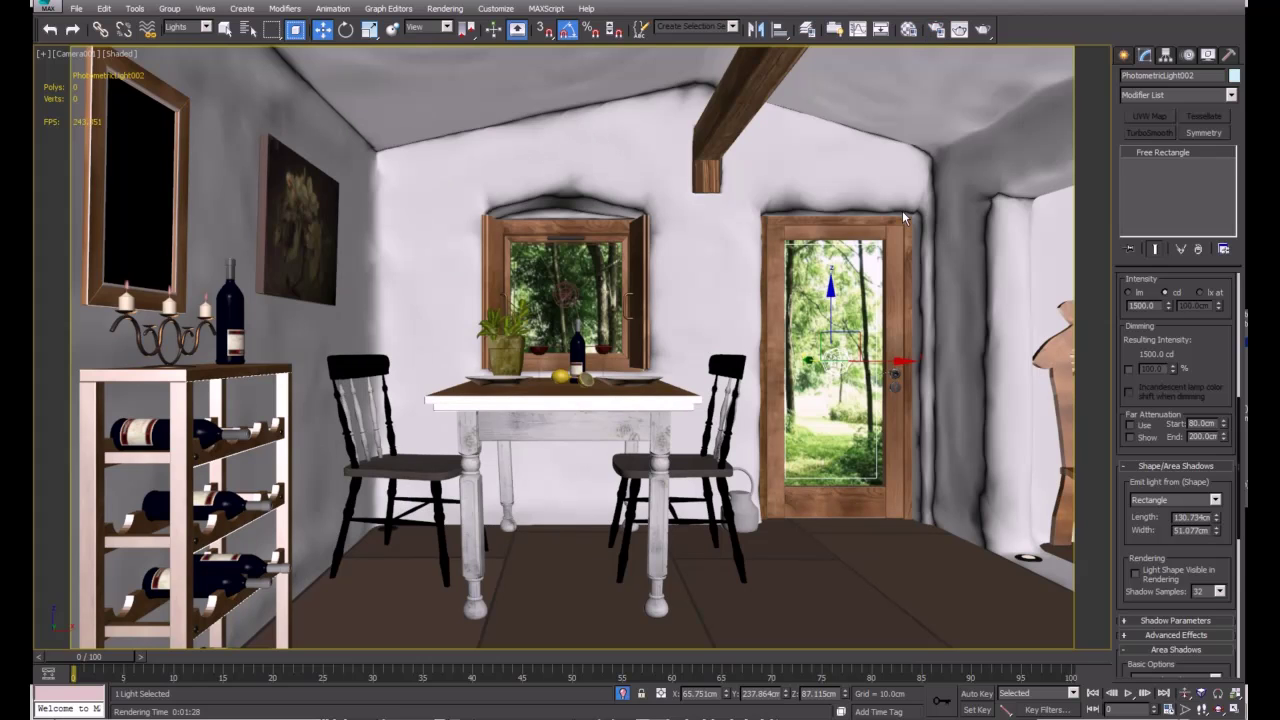
{"action": "left_click", "coordinate": [935, 29]}
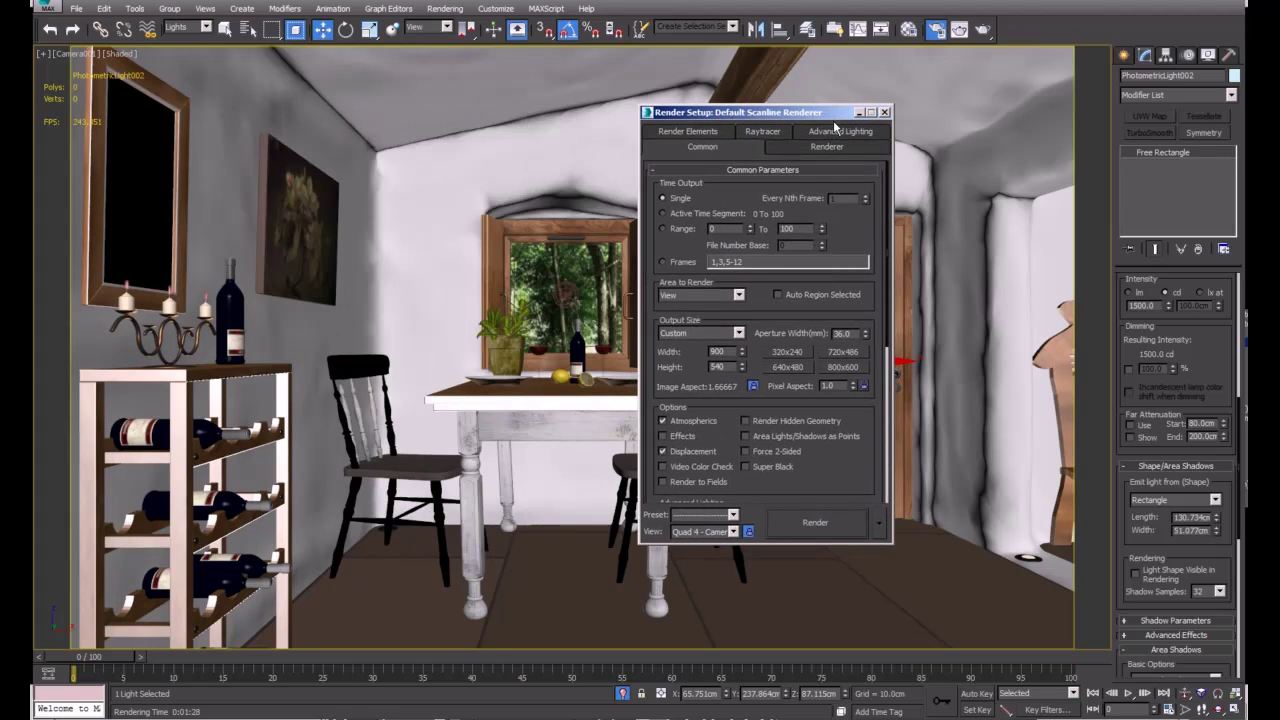
{"action": "left_click_drag", "start_coordinate": [838, 108], "coordinate": [898, 106]}
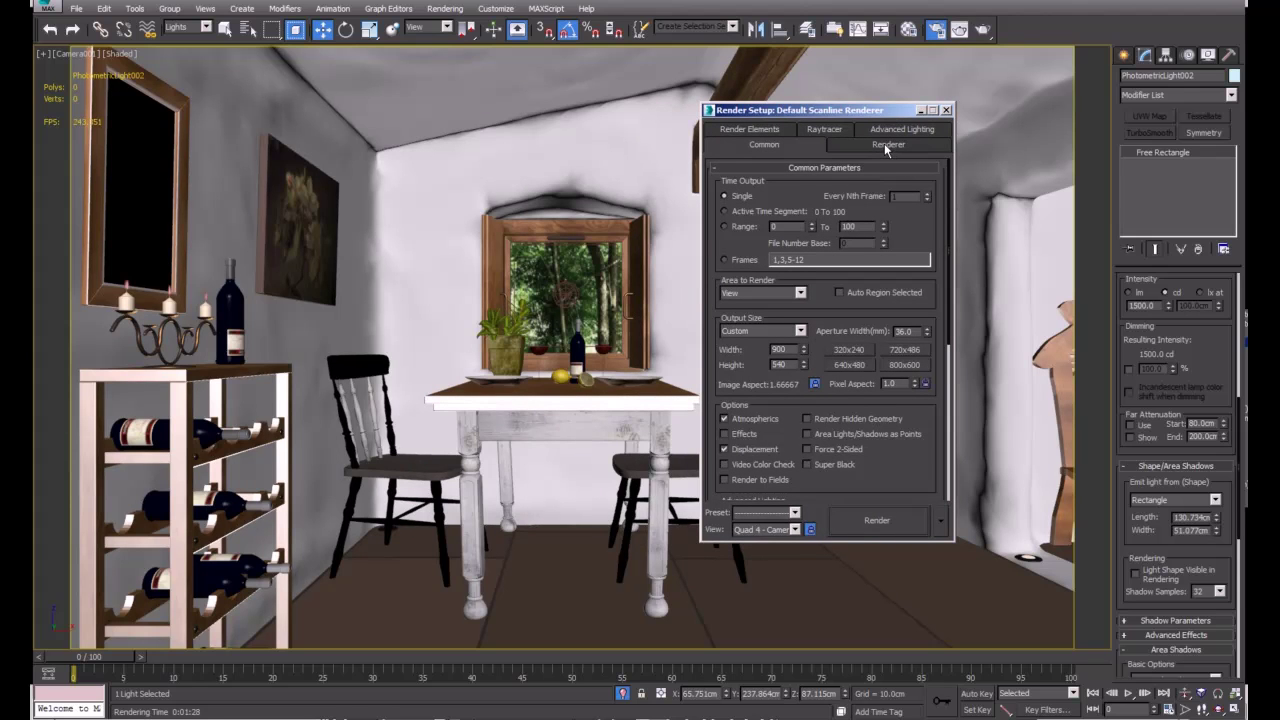
{"action": "left_click", "coordinate": [946, 110]}
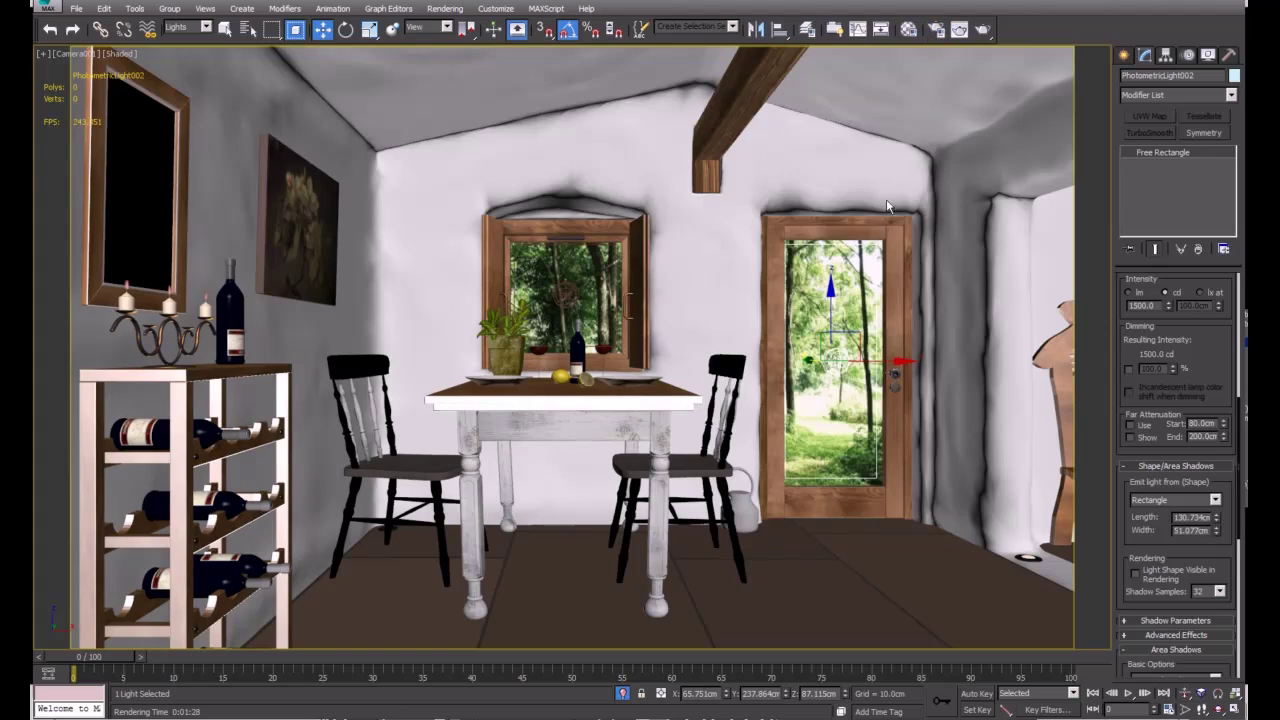
Step: Switch to a perspective view facing the side room's opening and unhide all hidden objects
{"action": "key", "text": "p"}
{"action": "middle_click_drag", "start_coordinate": [881, 281], "coordinate": [920, 345]}
{"action": "scroll", "coordinate": [850, 345], "scroll_direction": "up", "scroll_amount": 3}
{"action": "middle_click_drag", "start_coordinate": [840, 345], "coordinate": [608, 356]}
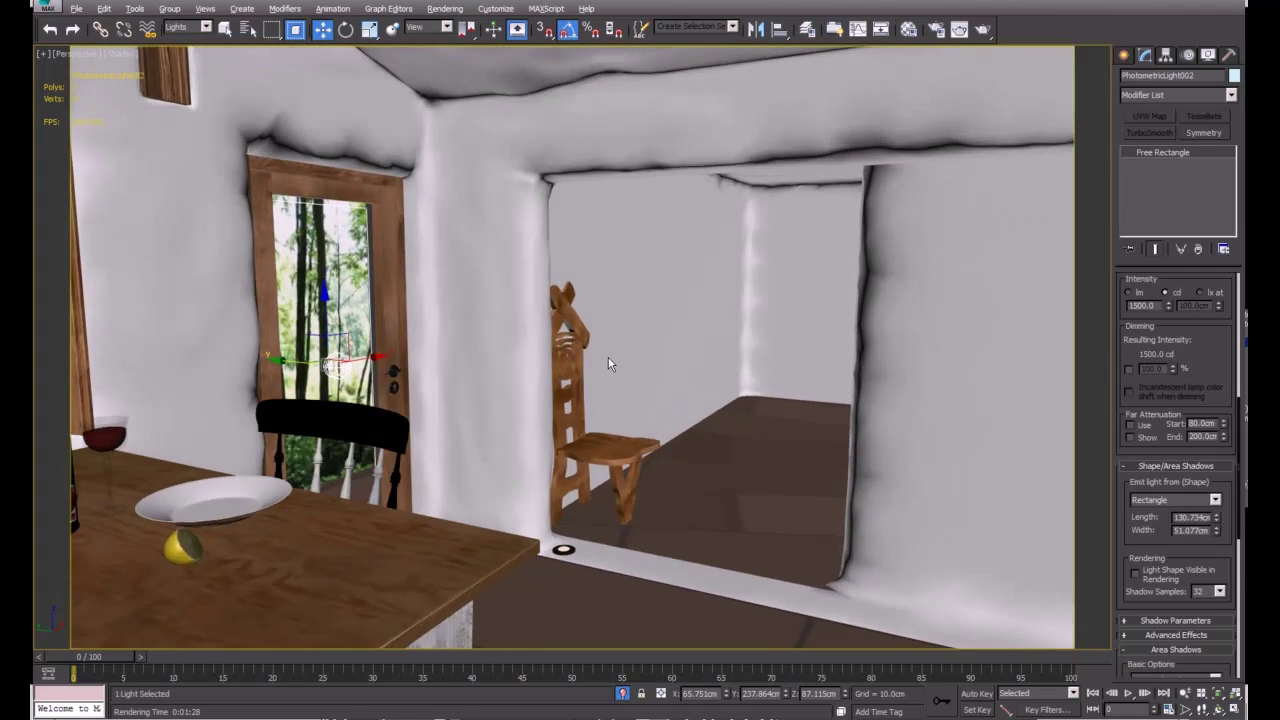
{"action": "key", "text": "F3"}
{"action": "key", "text": "F3"}
{"action": "right_click", "coordinate": [640, 245]}
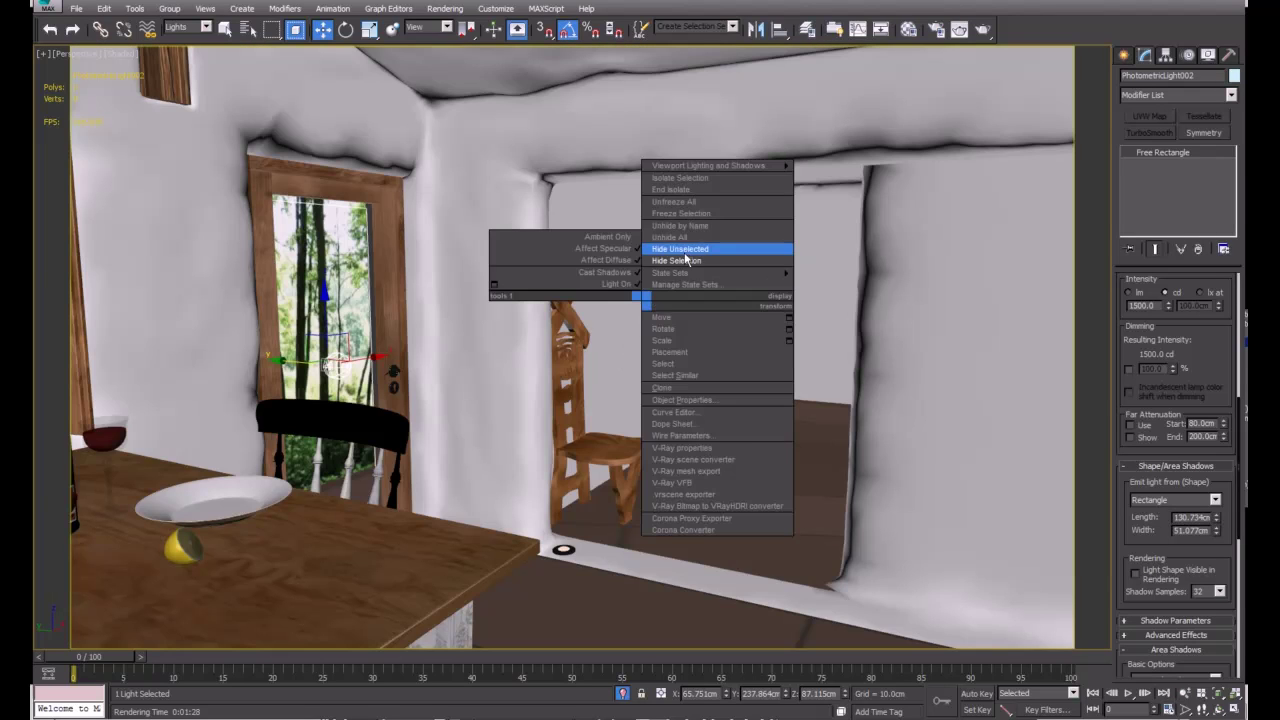
{"action": "left_click", "coordinate": [682, 238]}
Step: Select the photometric rectangle light in the side room's opening and inspect its placement from the camera and perspective views
{"action": "left_click", "coordinate": [634, 364]}
{"action": "middle_click_drag", "start_coordinate": [634, 364], "coordinate": [565, 389], "text": "alt"}
{"action": "key", "text": "c"}
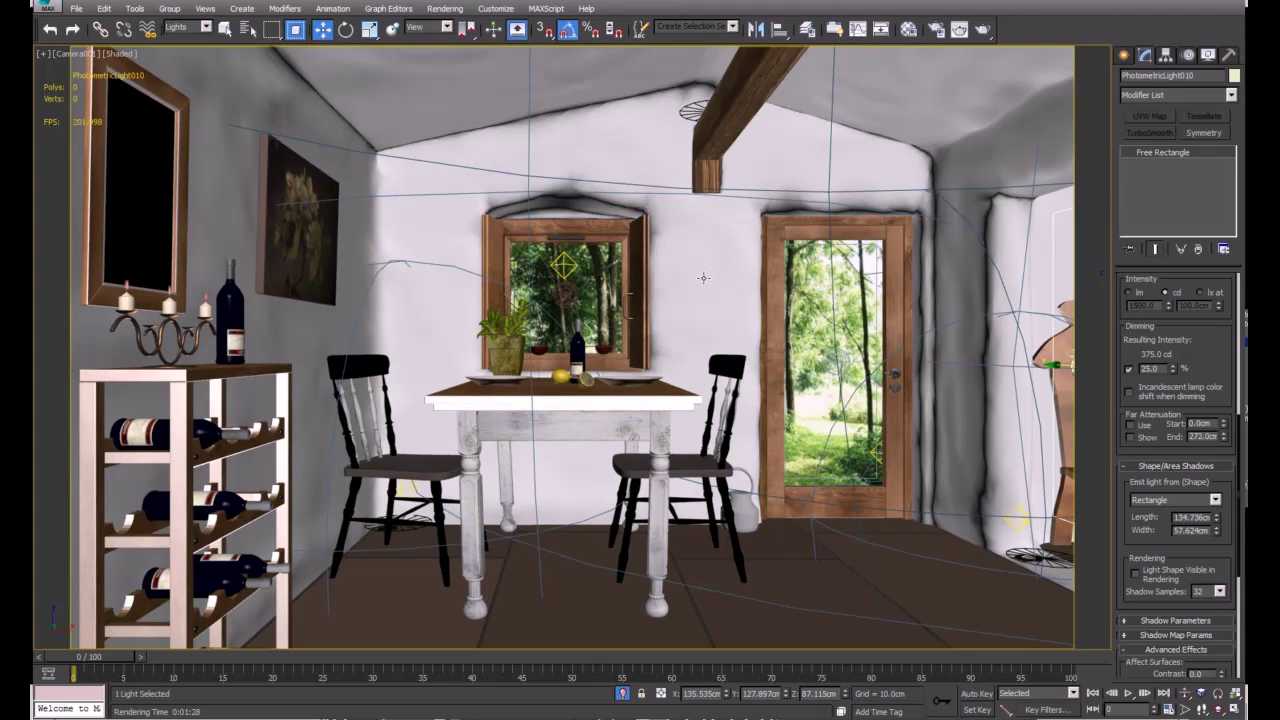
{"action": "key", "text": "p"}
{"action": "middle_click_drag", "start_coordinate": [751, 405], "coordinate": [436, 403], "text": "alt"}
{"action": "scroll", "coordinate": [727, 410], "scroll_direction": "up", "scroll_amount": 3}
{"action": "middle_click_drag", "start_coordinate": [729, 409], "coordinate": [905, 327], "text": "alt"}
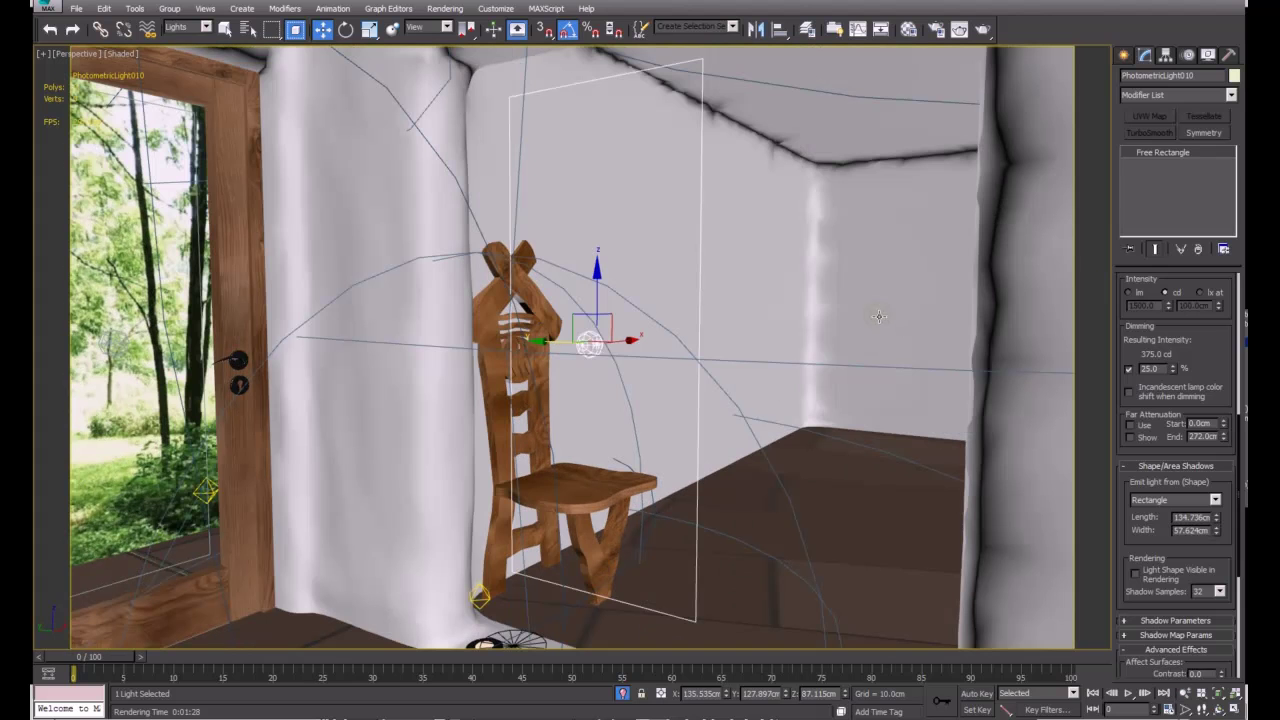
Step: Move the photometric light at the side room's far end along Y to about 103.8 cm and return to the camera view
{"action": "left_click", "coordinate": [879, 317]}
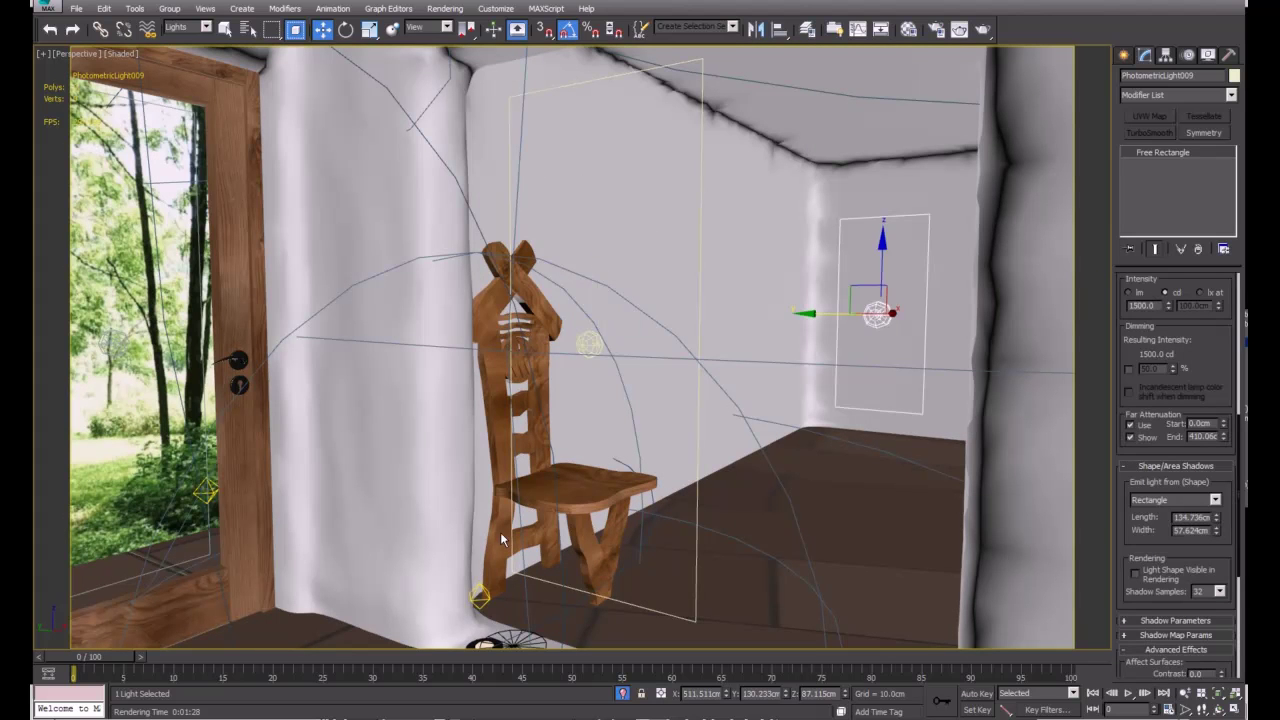
{"action": "middle_click_drag", "start_coordinate": [362, 471], "coordinate": [500, 484], "text": "alt"}
{"action": "middle_click_drag", "start_coordinate": [554, 295], "coordinate": [591, 281], "text": "alt"}
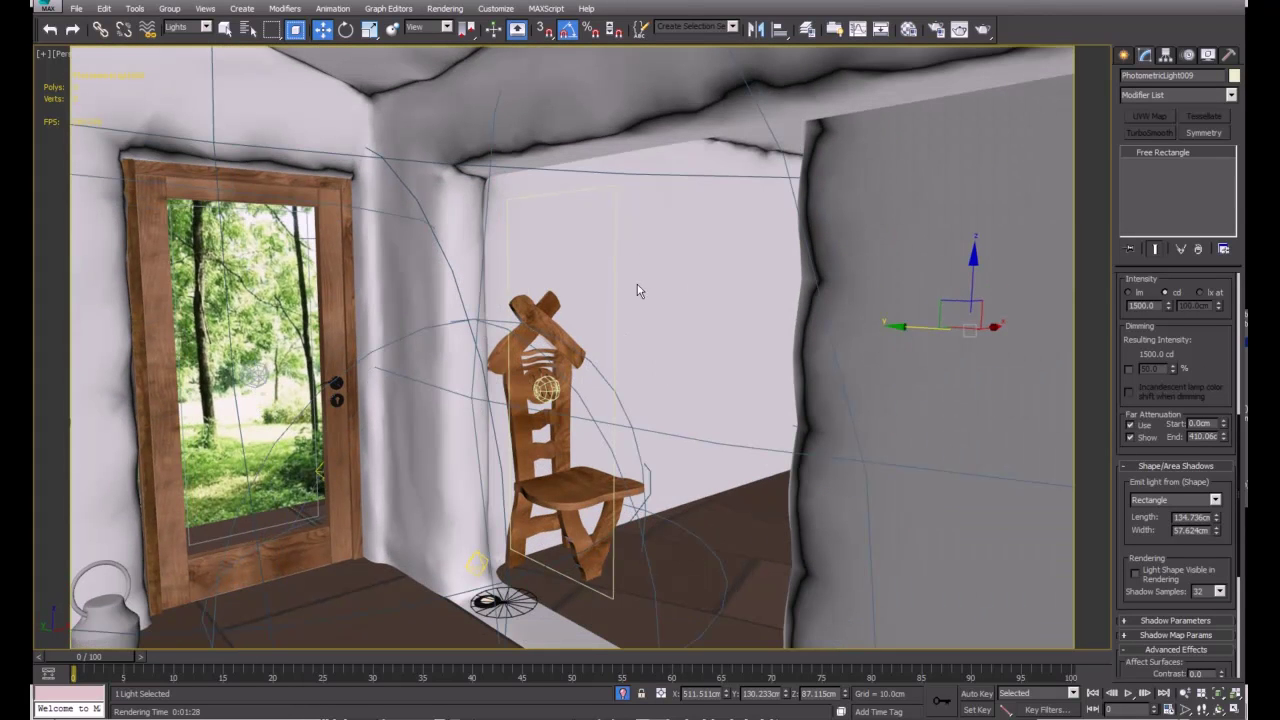
{"action": "middle_click_drag", "start_coordinate": [640, 331], "coordinate": [1010, 377], "text": "alt"}
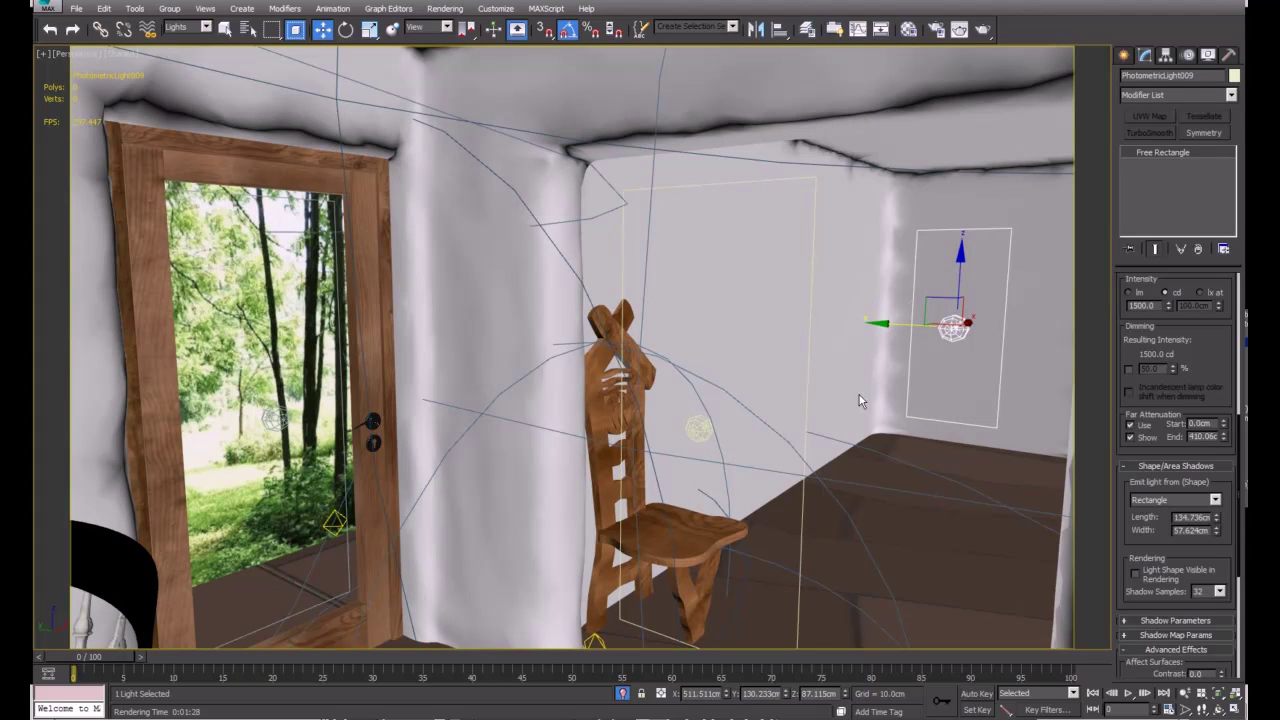
{"action": "left_click_drag", "start_coordinate": [892, 325], "coordinate": [936, 326]}
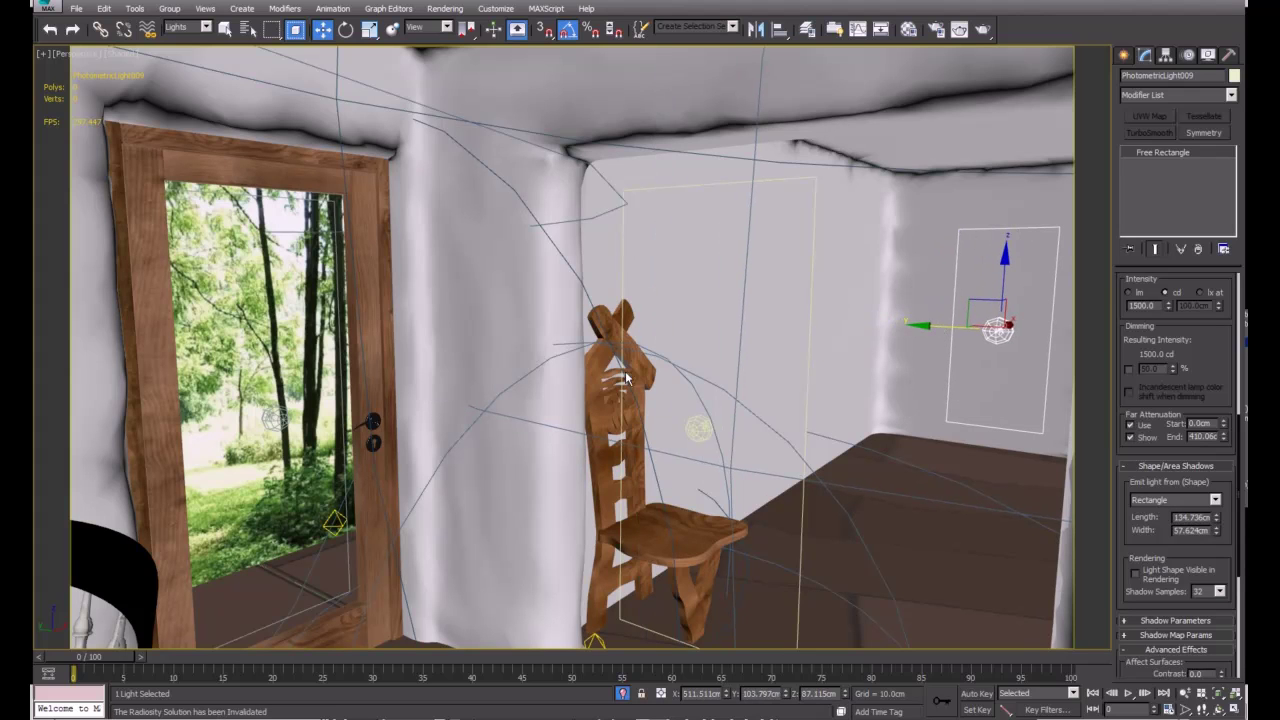
{"action": "key", "text": "c"}
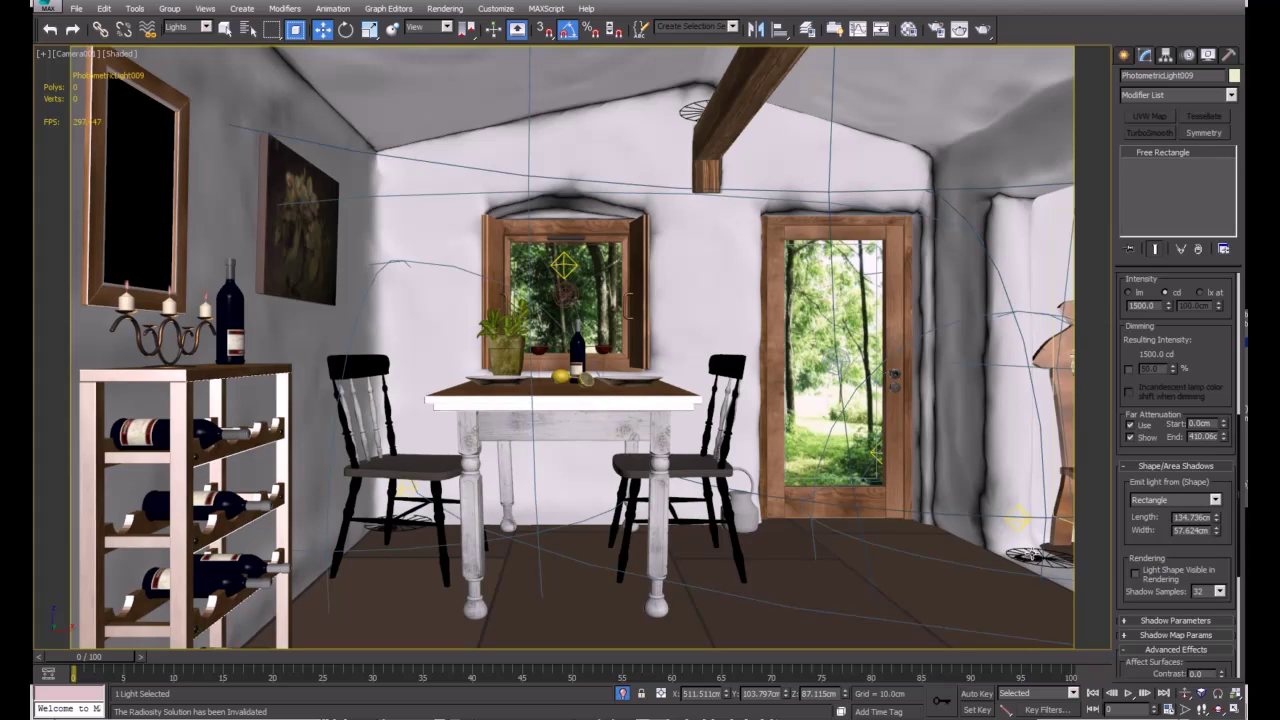
Step: Select in turn the free photometric lights by the side opening, behind the left chair and beside the ceiling beam to compare their parameters
{"action": "left_click", "coordinate": [1037, 555]}
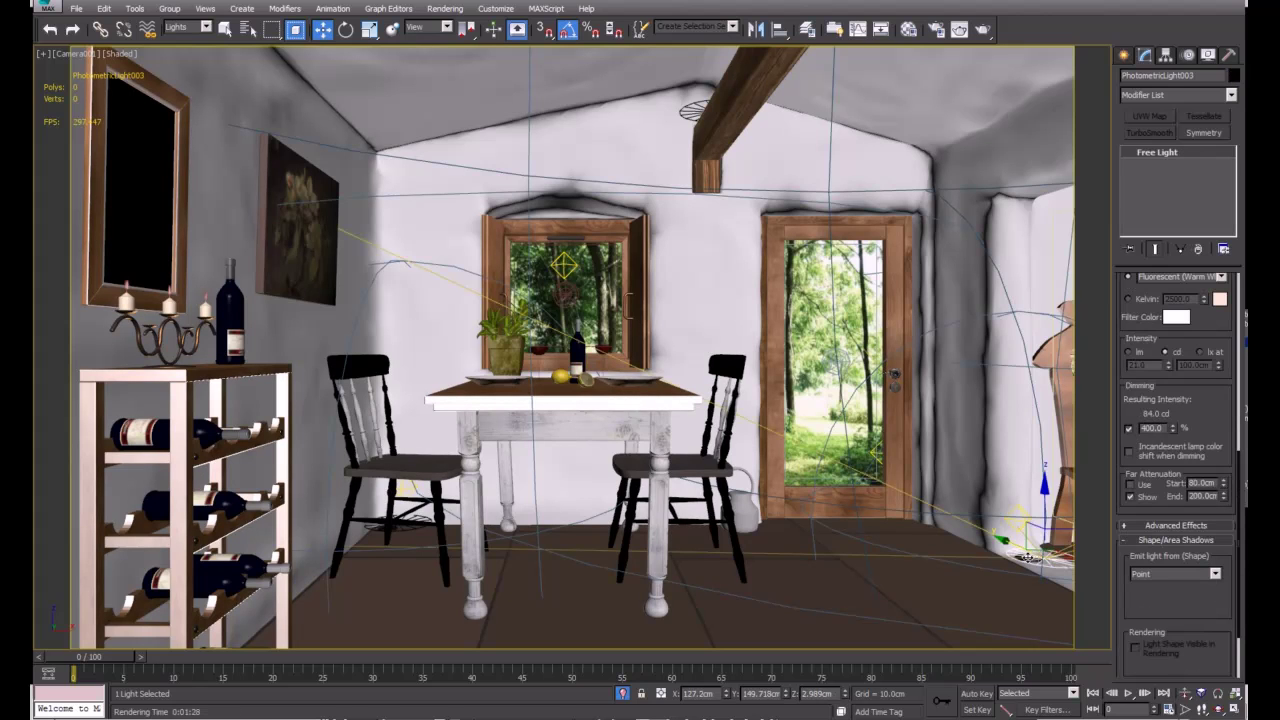
{"action": "left_click", "coordinate": [404, 522]}
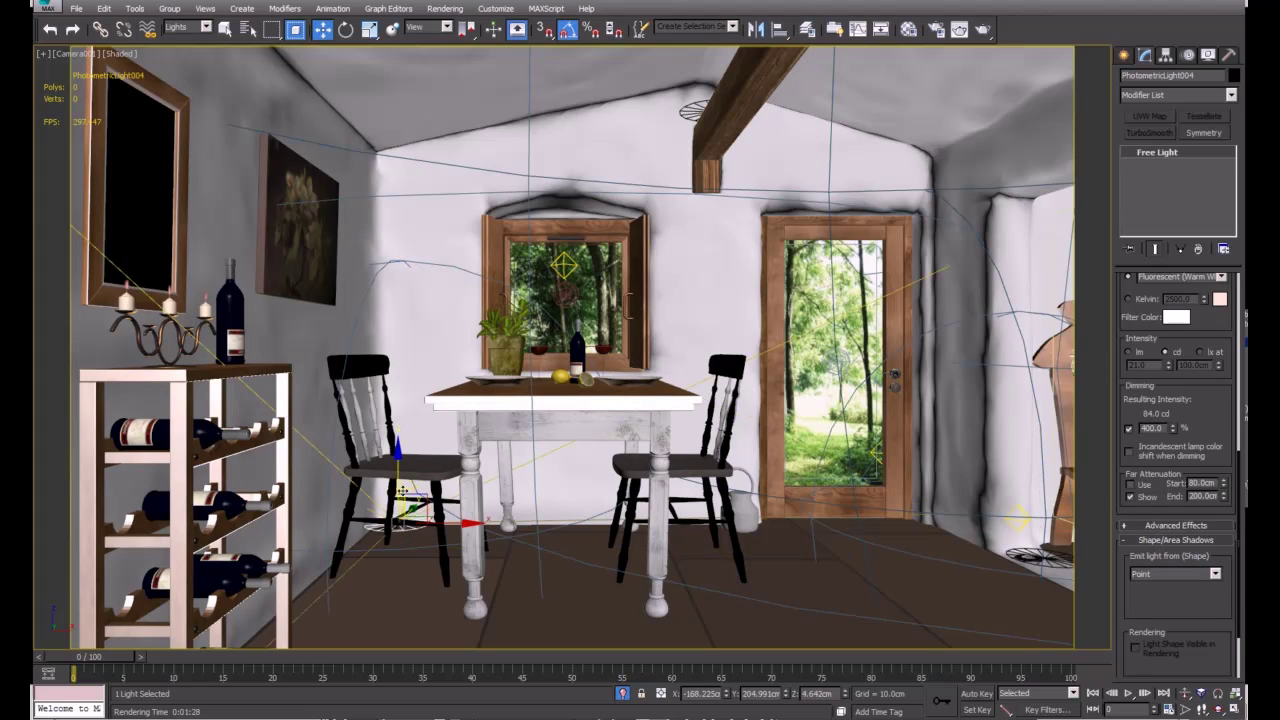
{"action": "left_click", "coordinate": [704, 114]}
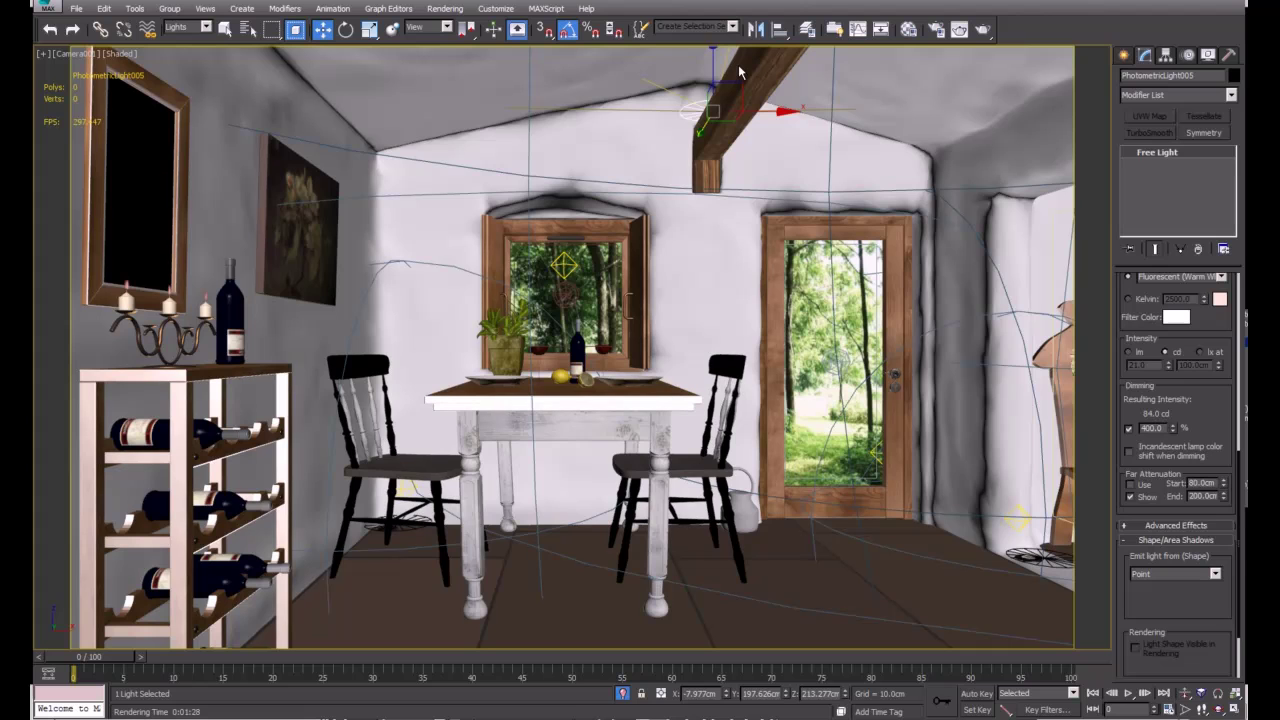
Step: Examine the dimming, intensity and colour settings of the free light on the floor by the side opening
{"action": "left_click", "coordinate": [1056, 561]}
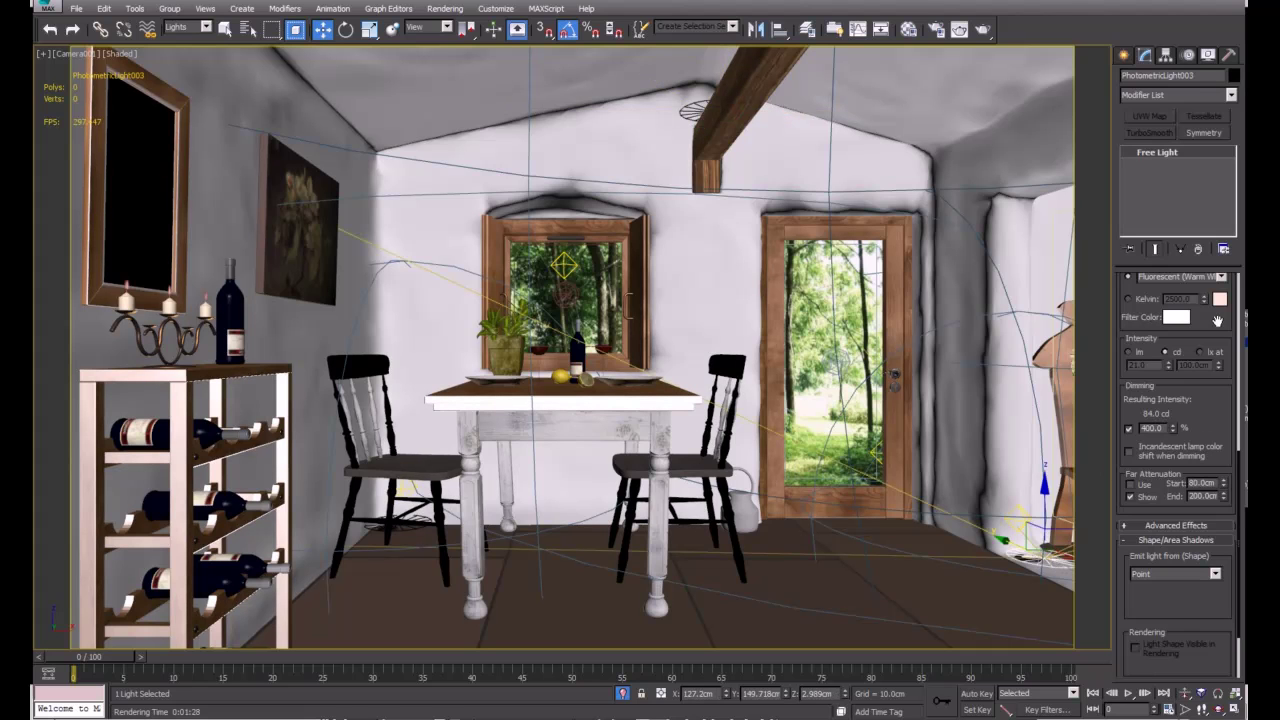
{"action": "left_click_drag", "start_coordinate": [1163, 428], "coordinate": [1142, 428]}
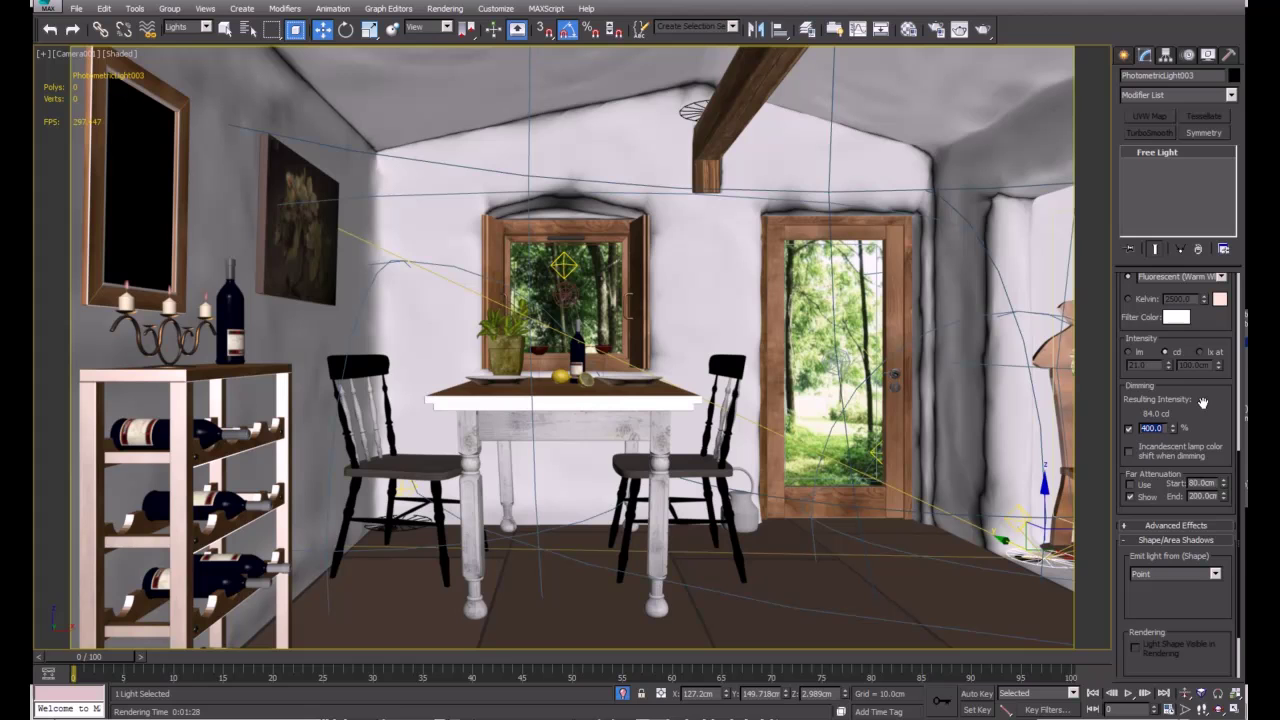
{"action": "left_click_drag", "start_coordinate": [1215, 401], "coordinate": [1222, 448]}
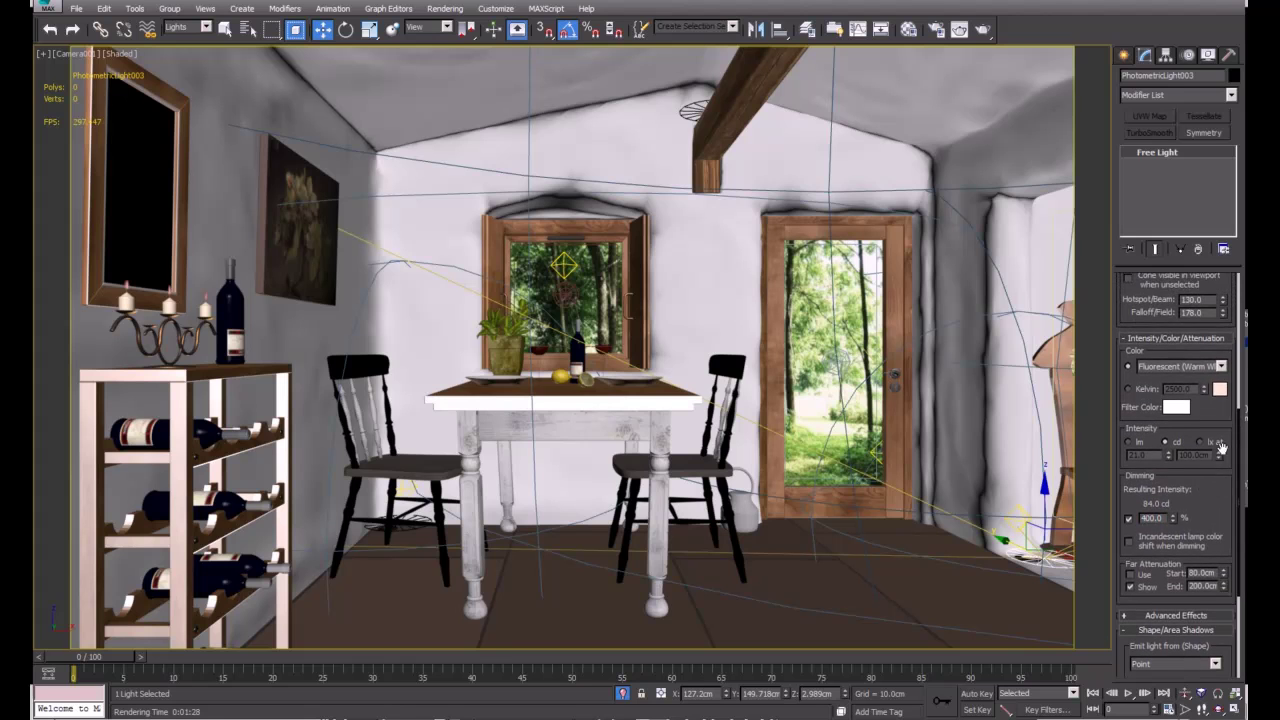
{"action": "left_click", "coordinate": [1200, 367]}
{"action": "left_click", "coordinate": [1180, 385]}
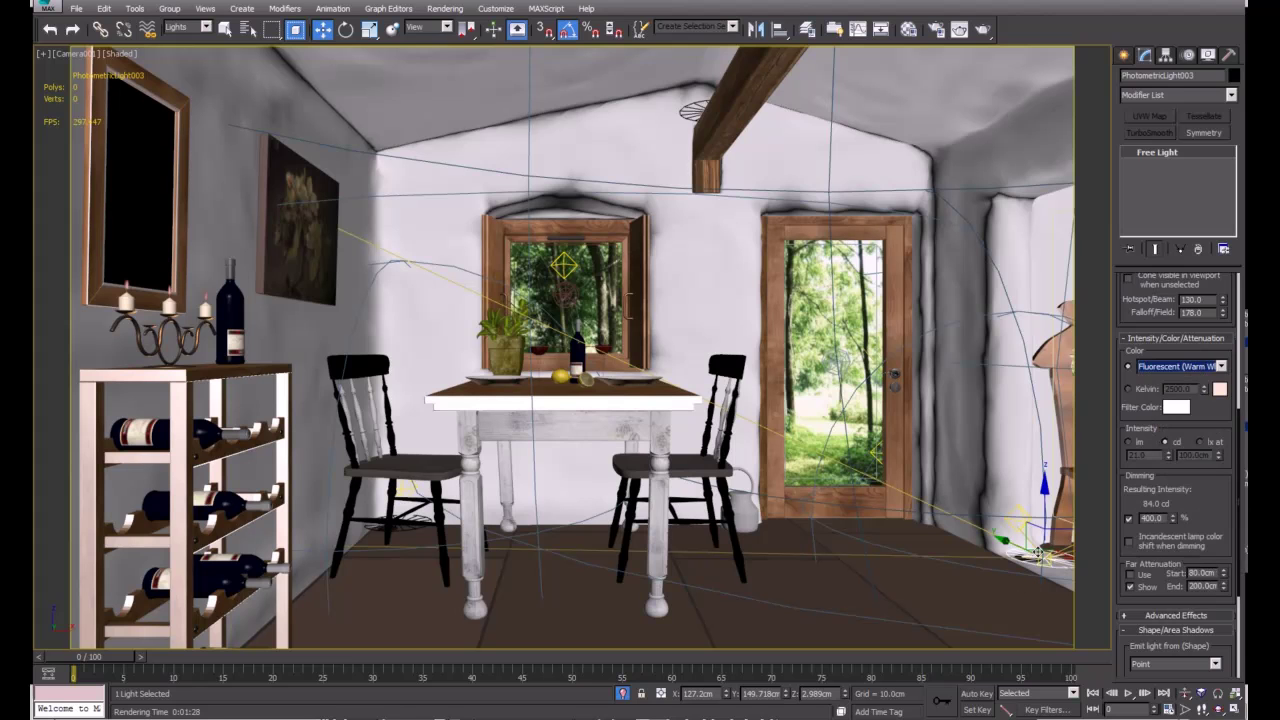
Step: Examine the same floor light's shadow type, Spotlight distribution and light cone settings
{"action": "left_click_drag", "start_coordinate": [1196, 492], "coordinate": [1228, 691]}
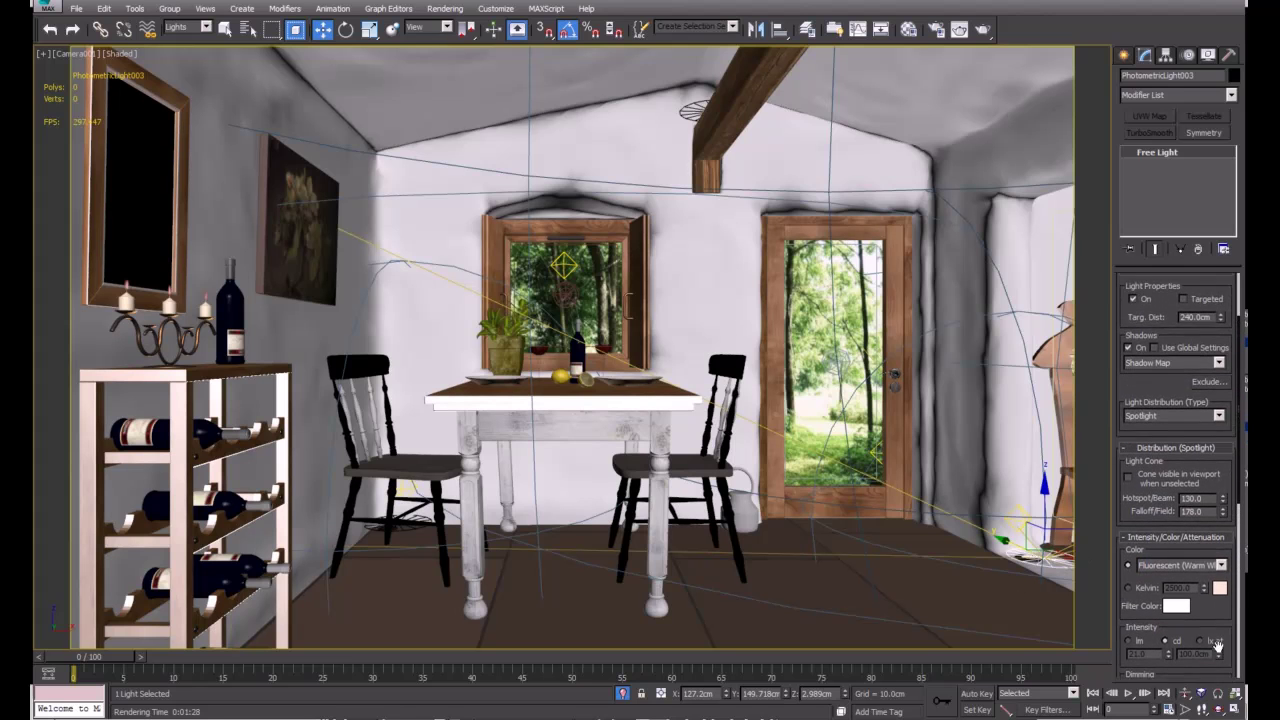
{"action": "left_click", "coordinate": [1159, 418]}
{"action": "left_click", "coordinate": [1163, 426]}
{"action": "left_click_drag", "start_coordinate": [1152, 389], "coordinate": [1150, 338]}
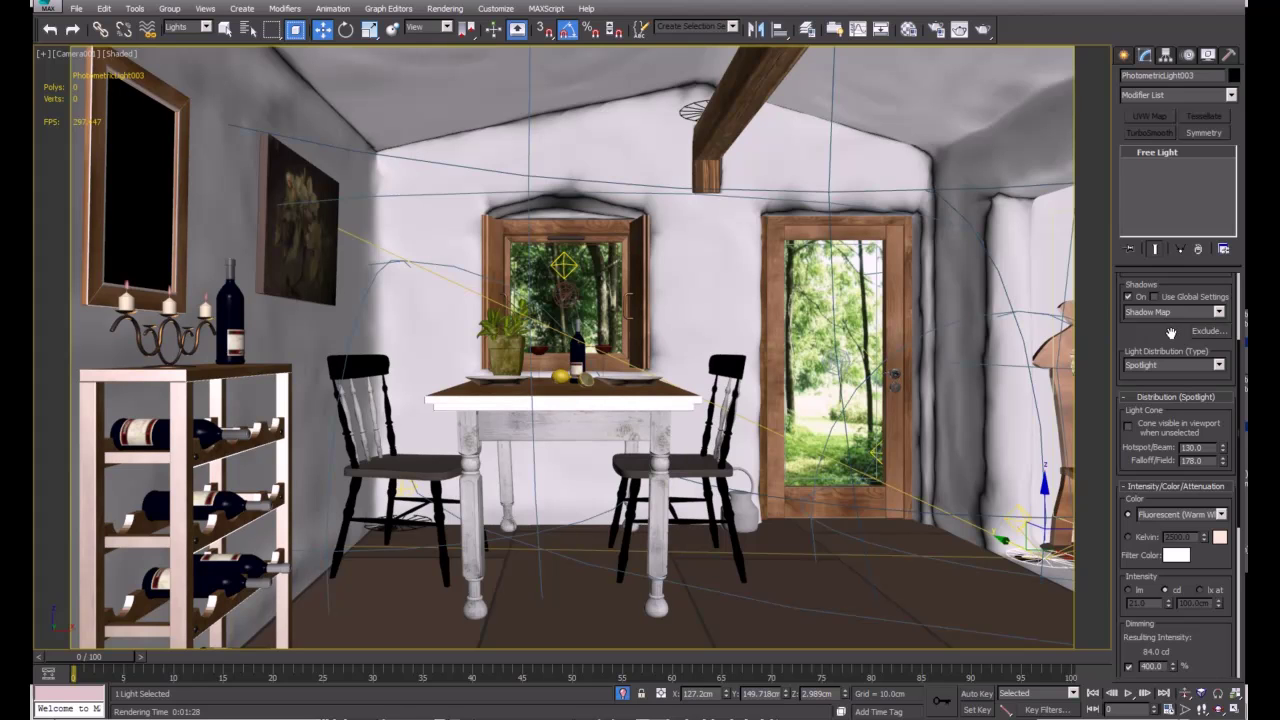
{"action": "scroll", "coordinate": [1170, 332], "scroll_direction": "up", "scroll_amount": 3}
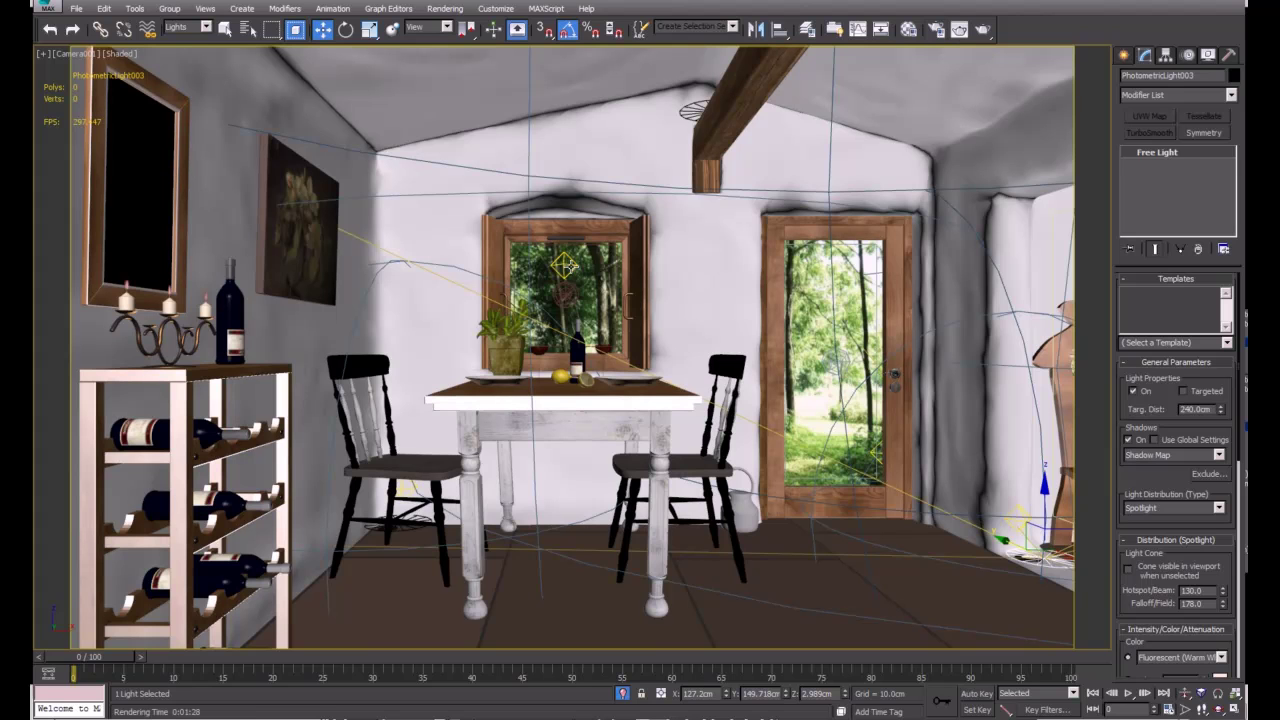
Step: Check the omni lights at the window and door, and turn off the omni light by the side opening
{"action": "left_click", "coordinate": [564, 265]}
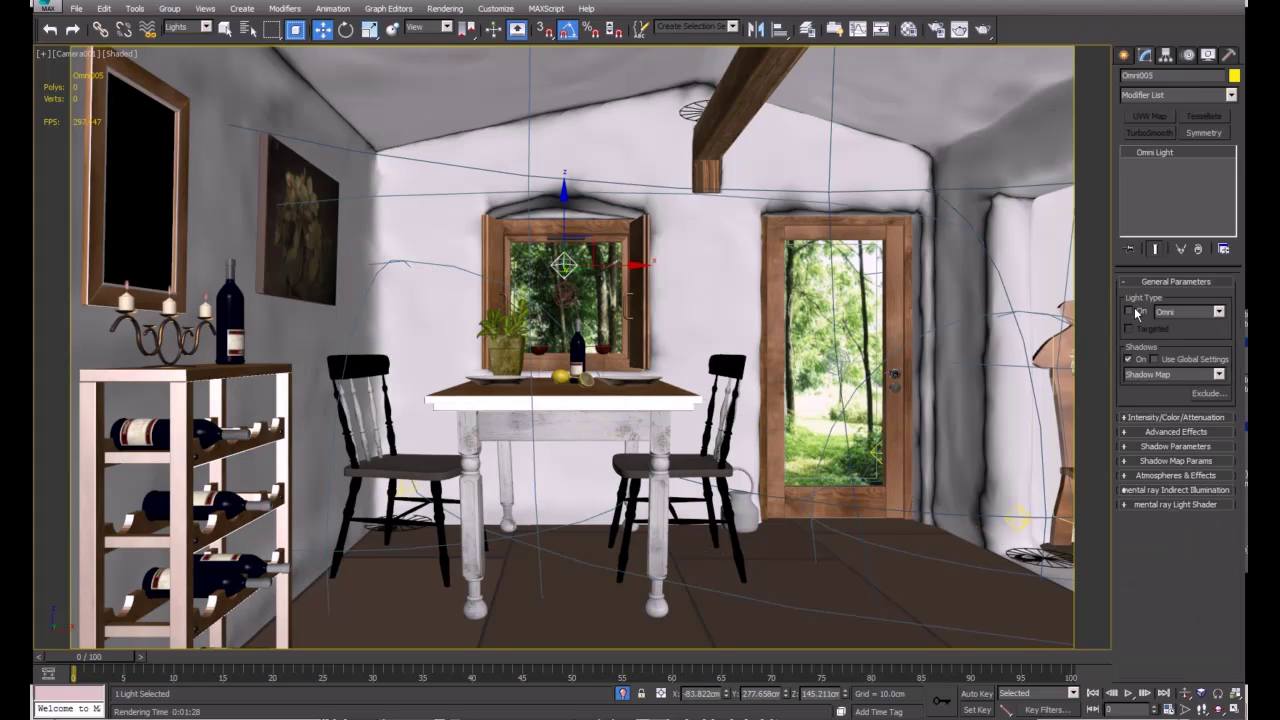
{"action": "left_click", "coordinate": [879, 454]}
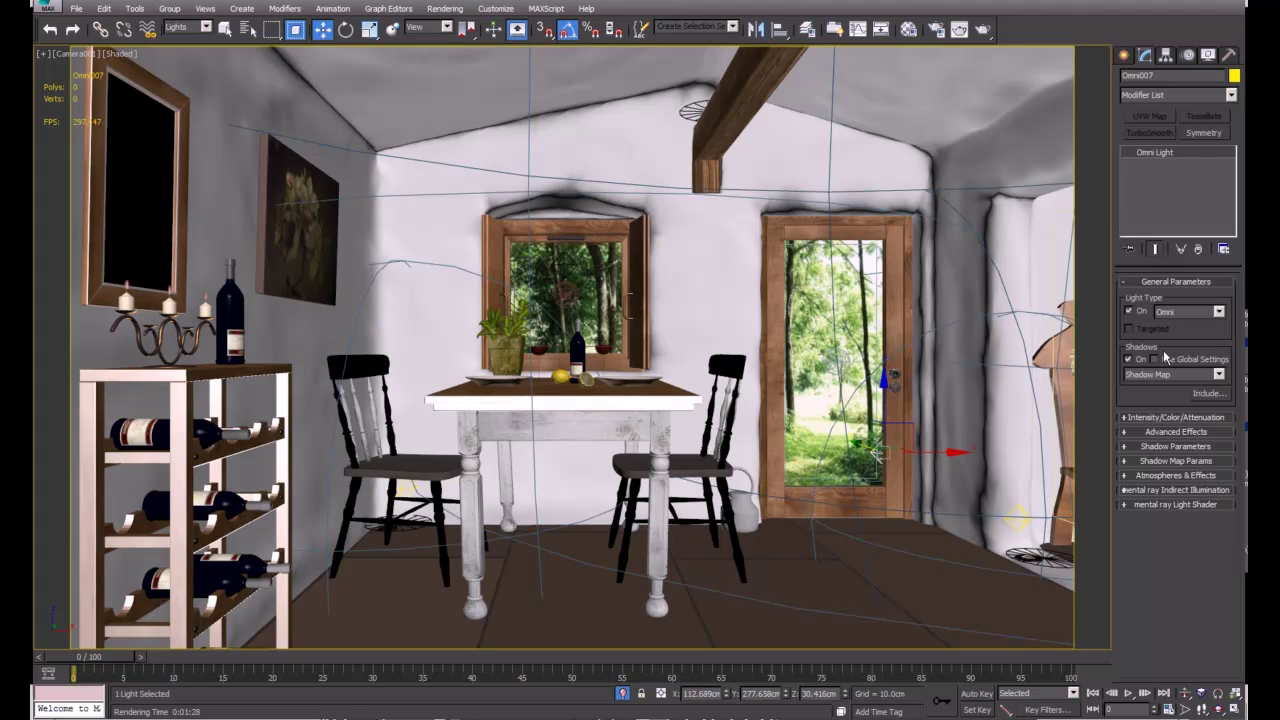
{"action": "left_click", "coordinate": [1020, 518]}
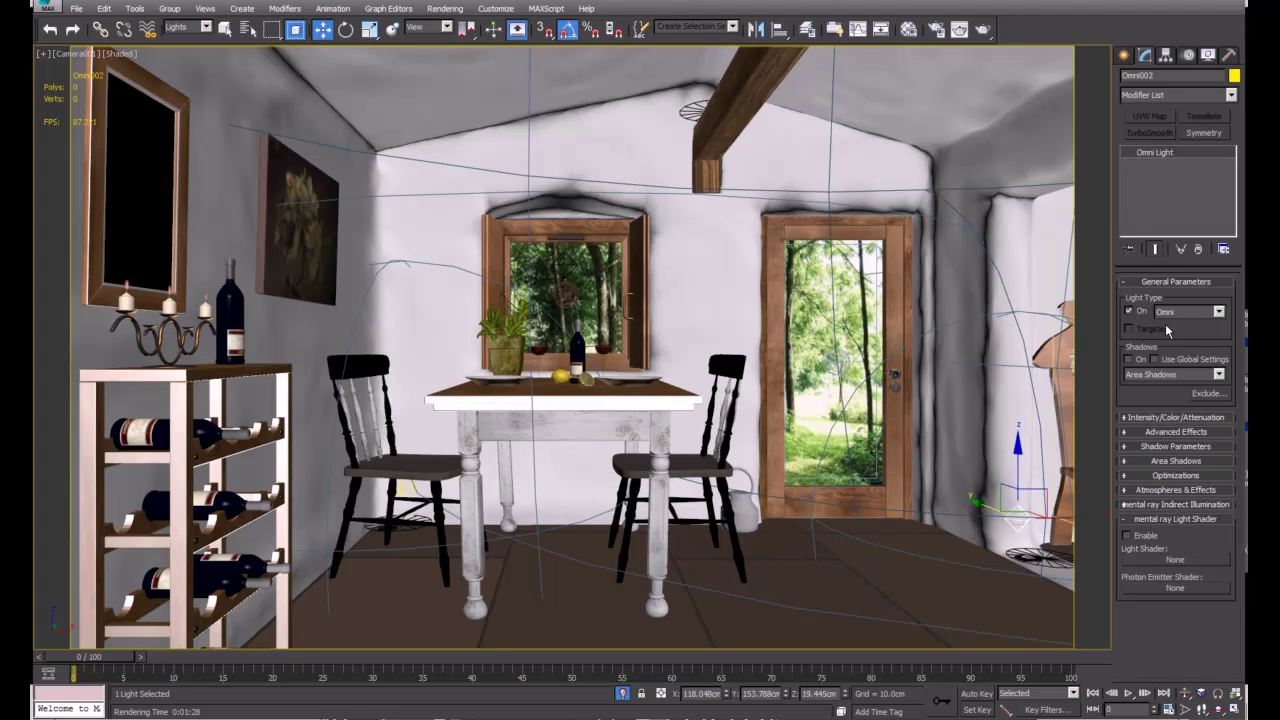
{"action": "left_click", "coordinate": [1129, 311]}
Step: Set the object colour of the free light on the floor by the side opening to white
{"action": "left_click", "coordinate": [565, 295]}
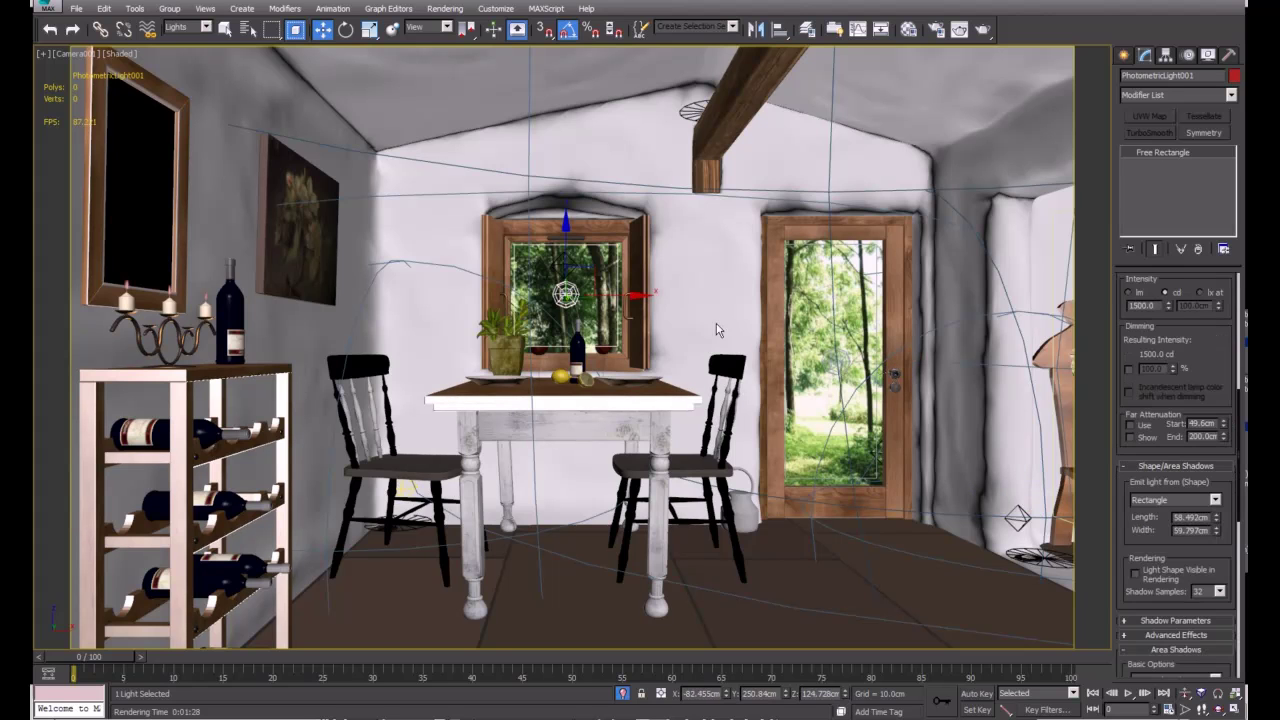
{"action": "left_click", "coordinate": [828, 362]}
{"action": "left_click", "coordinate": [1038, 557]}
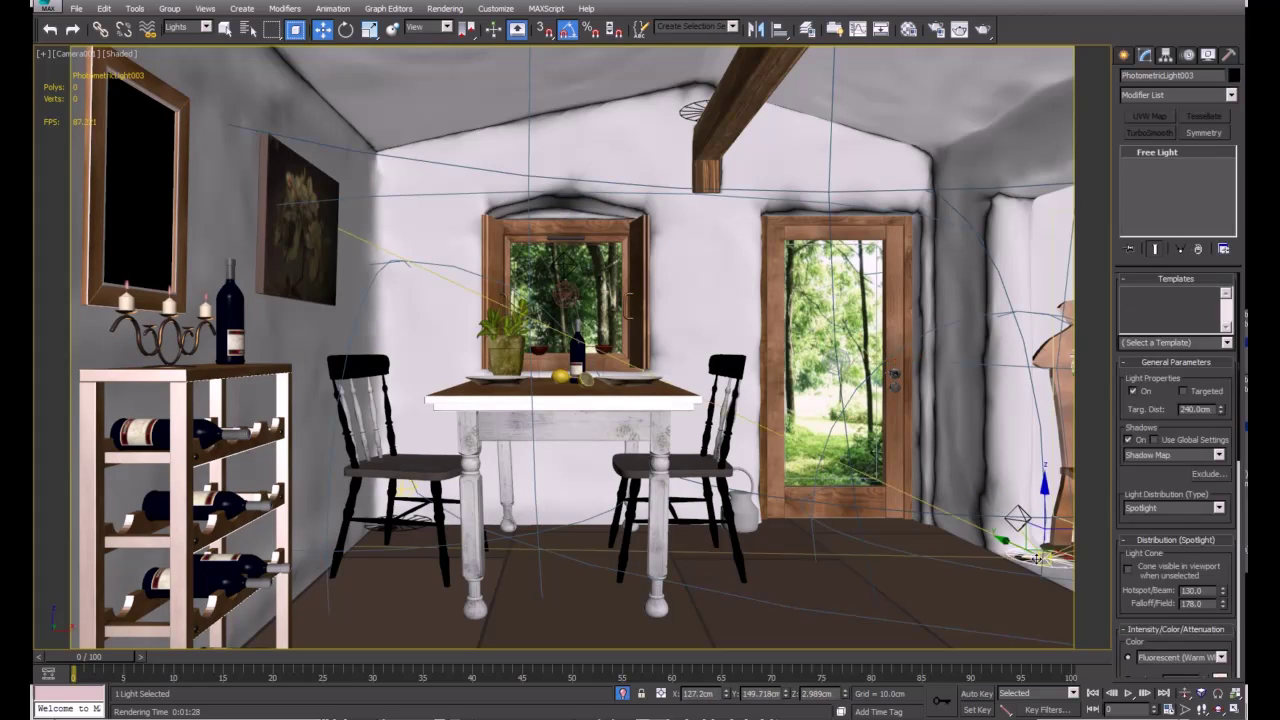
{"action": "left_click", "coordinate": [1233, 75]}
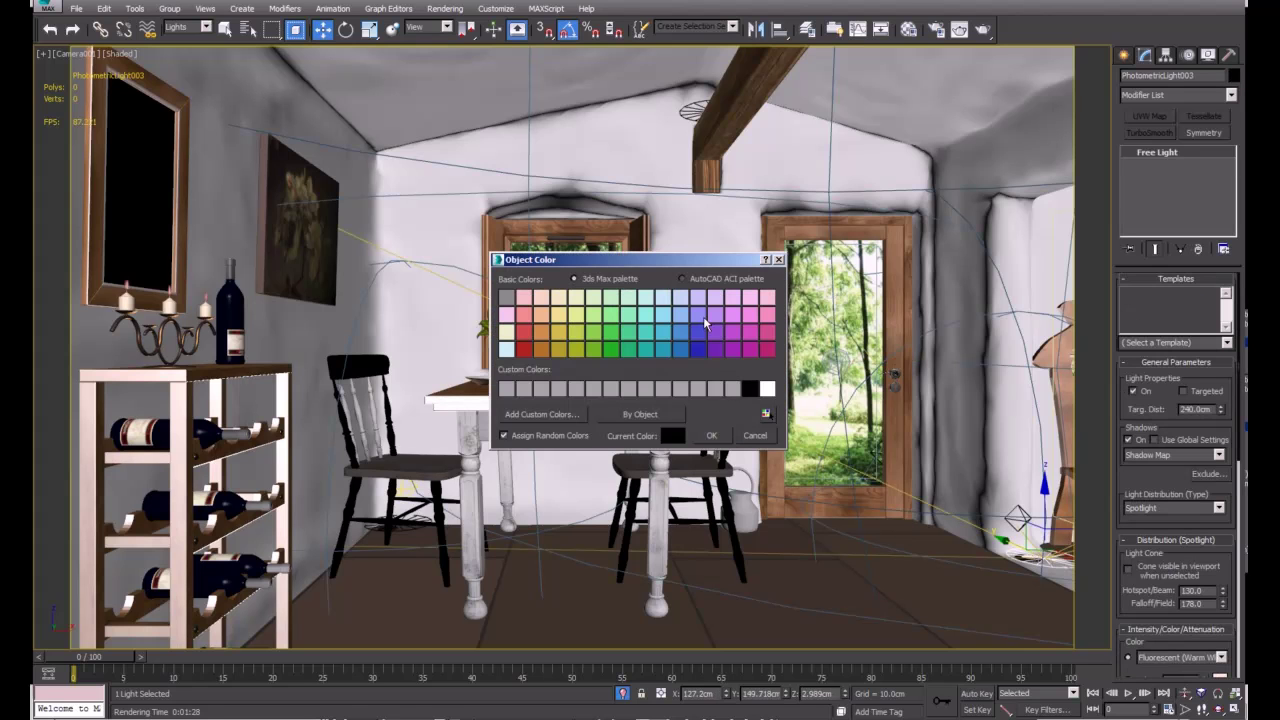
{"action": "left_click", "coordinate": [767, 389]}
{"action": "left_click", "coordinate": [711, 435]}
Step: Give the free light behind the left chair the same white object colour
{"action": "left_click", "coordinate": [403, 521]}
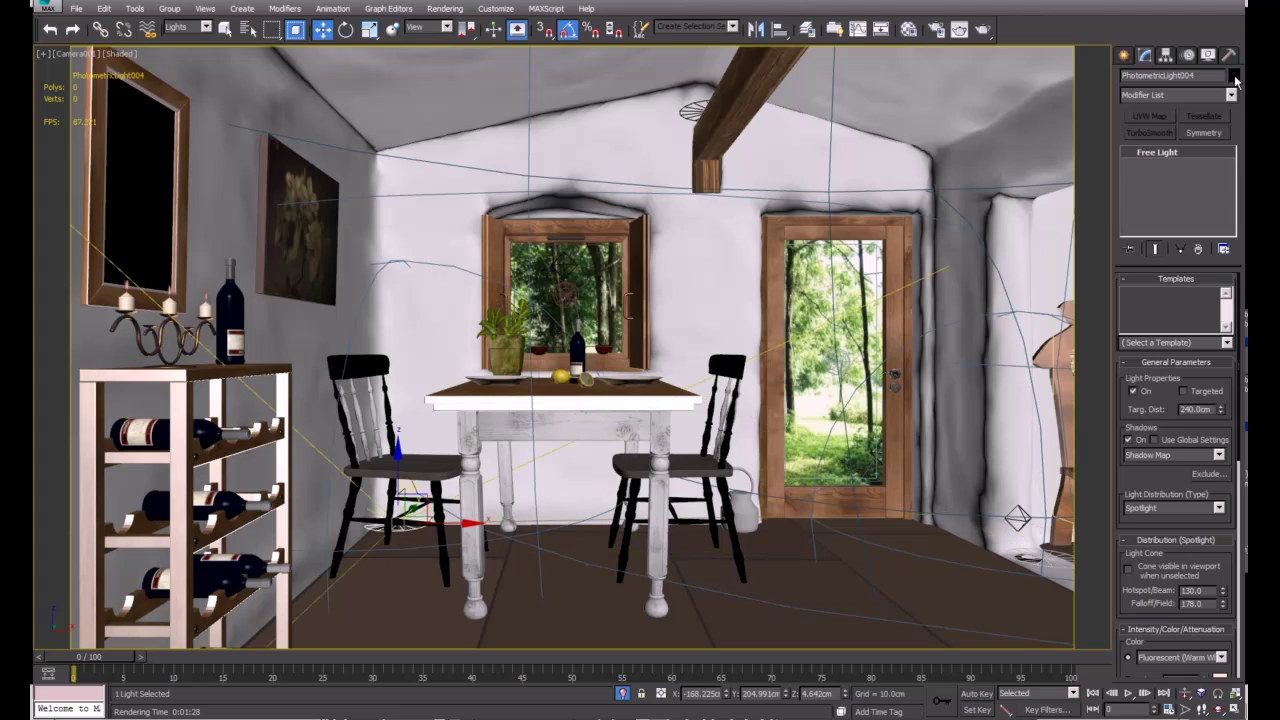
{"action": "left_click", "coordinate": [1233, 75]}
{"action": "left_click", "coordinate": [711, 435]}
Step: Select the door light and the window light in turn, and render the camera view
{"action": "left_click", "coordinate": [835, 363]}
{"action": "left_click", "coordinate": [564, 296]}
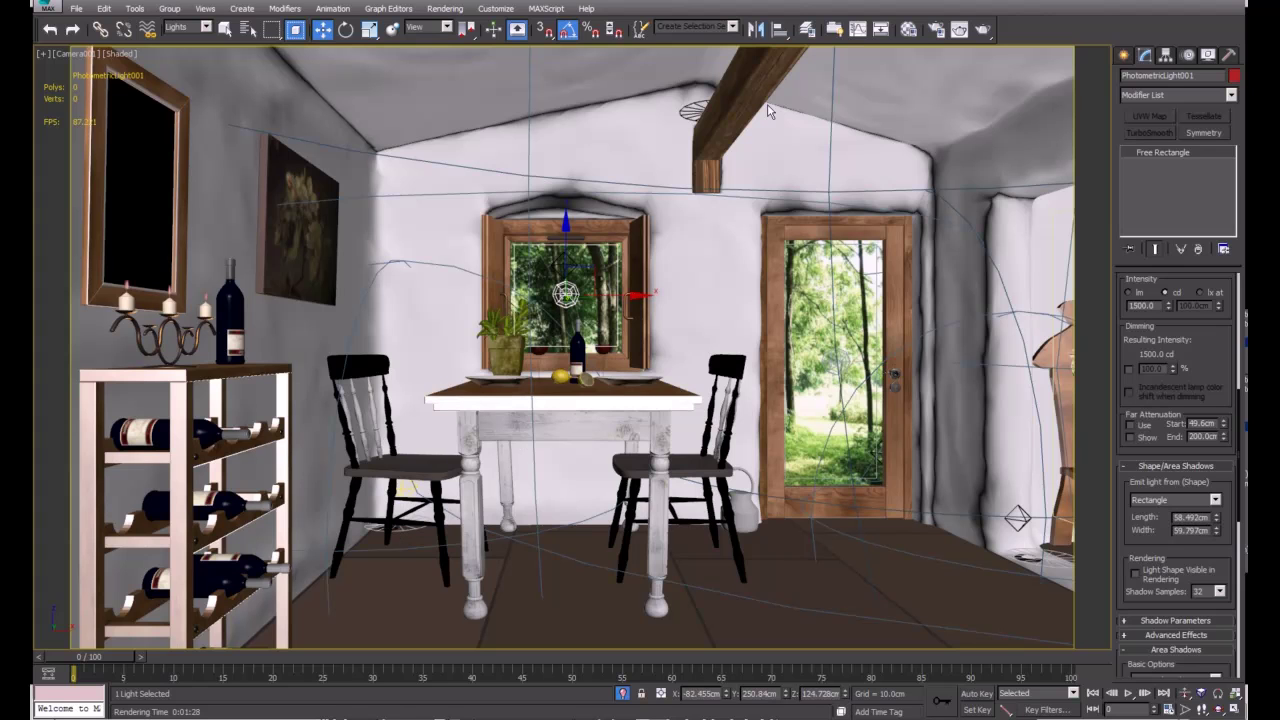
{"action": "left_click", "coordinate": [959, 29]}
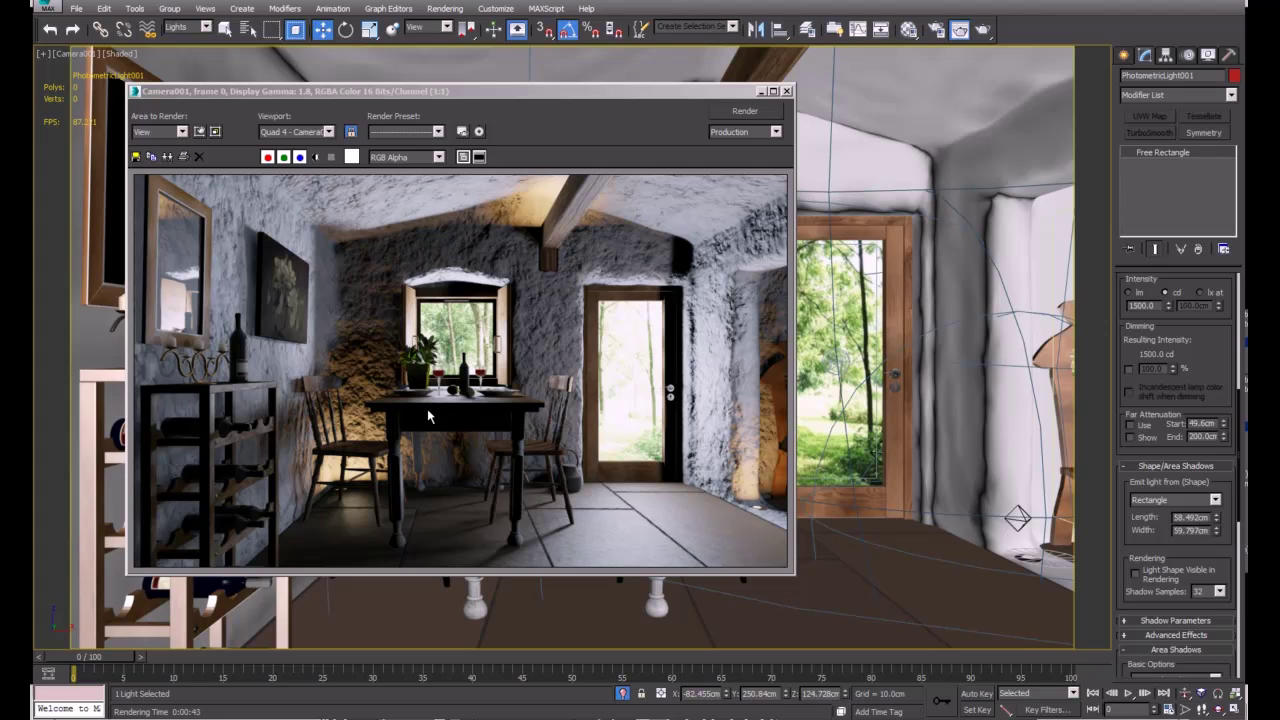
Step: Open the advanced lighting settings in the render setup and review the lighting plug-ins and radiosity parameters, keeping Radiosity
{"action": "left_click", "coordinate": [937, 31]}
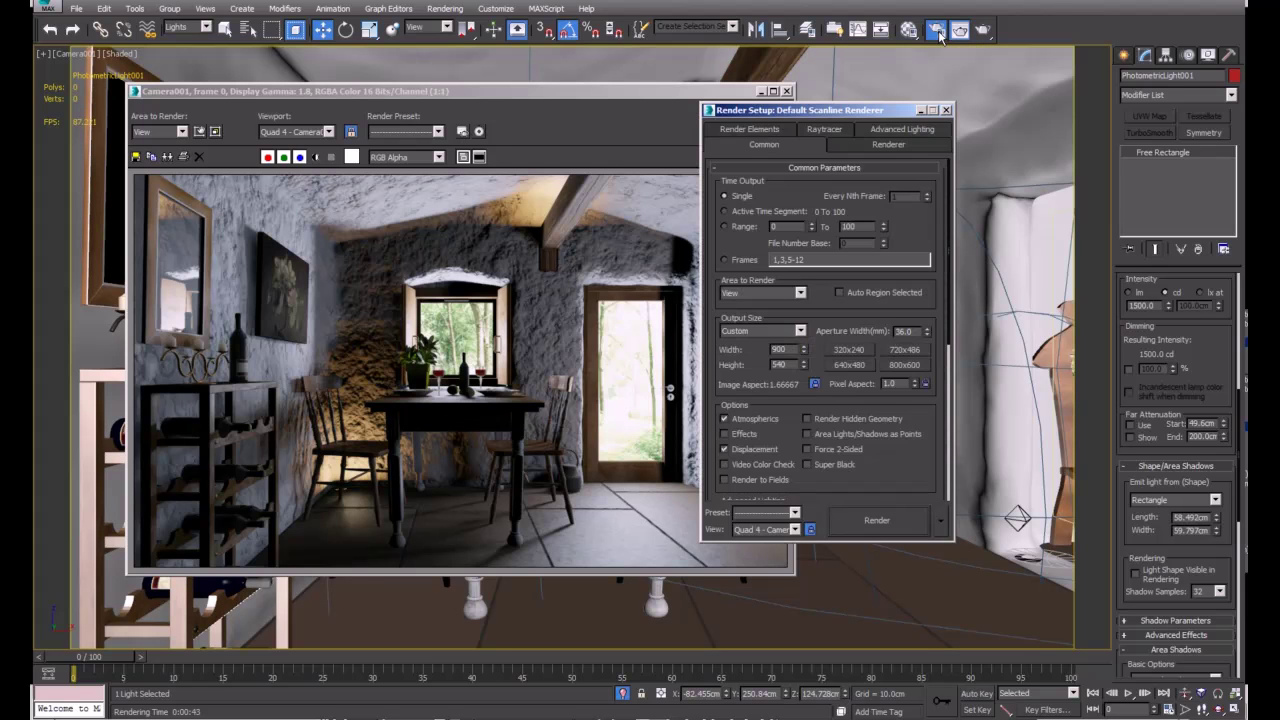
{"action": "left_click", "coordinate": [900, 129]}
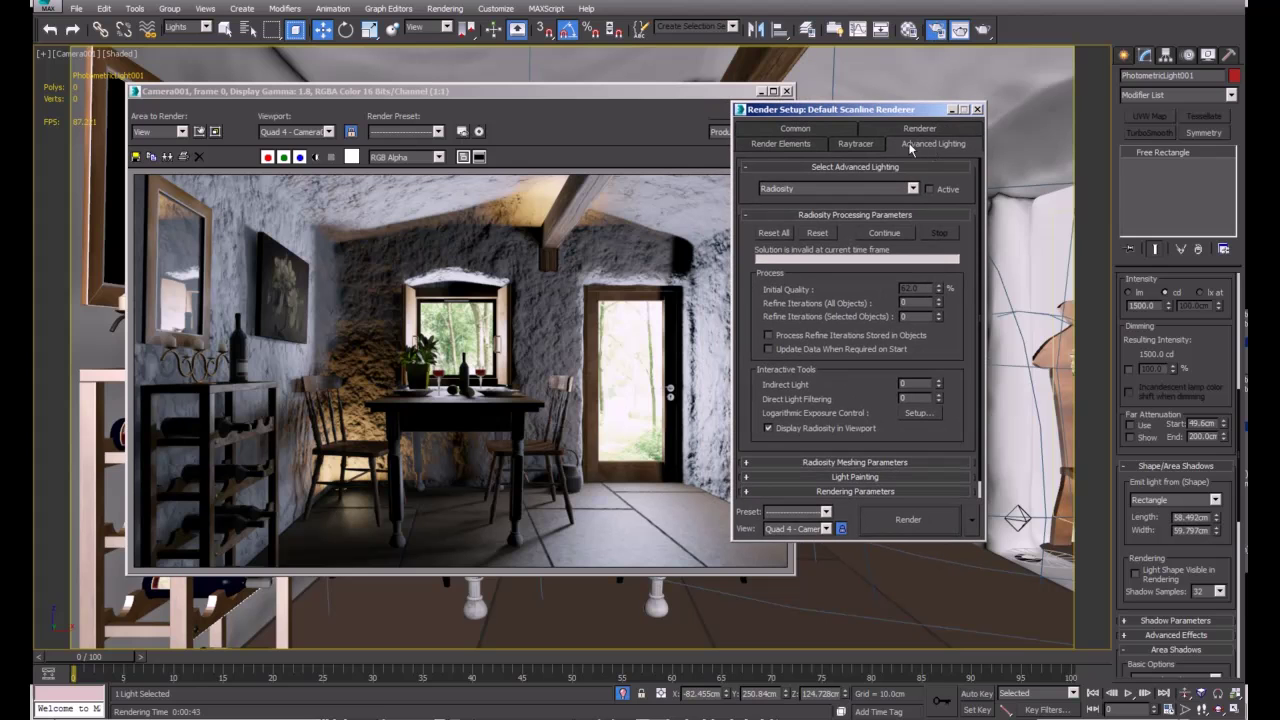
{"action": "left_click_drag", "start_coordinate": [868, 109], "coordinate": [930, 107]}
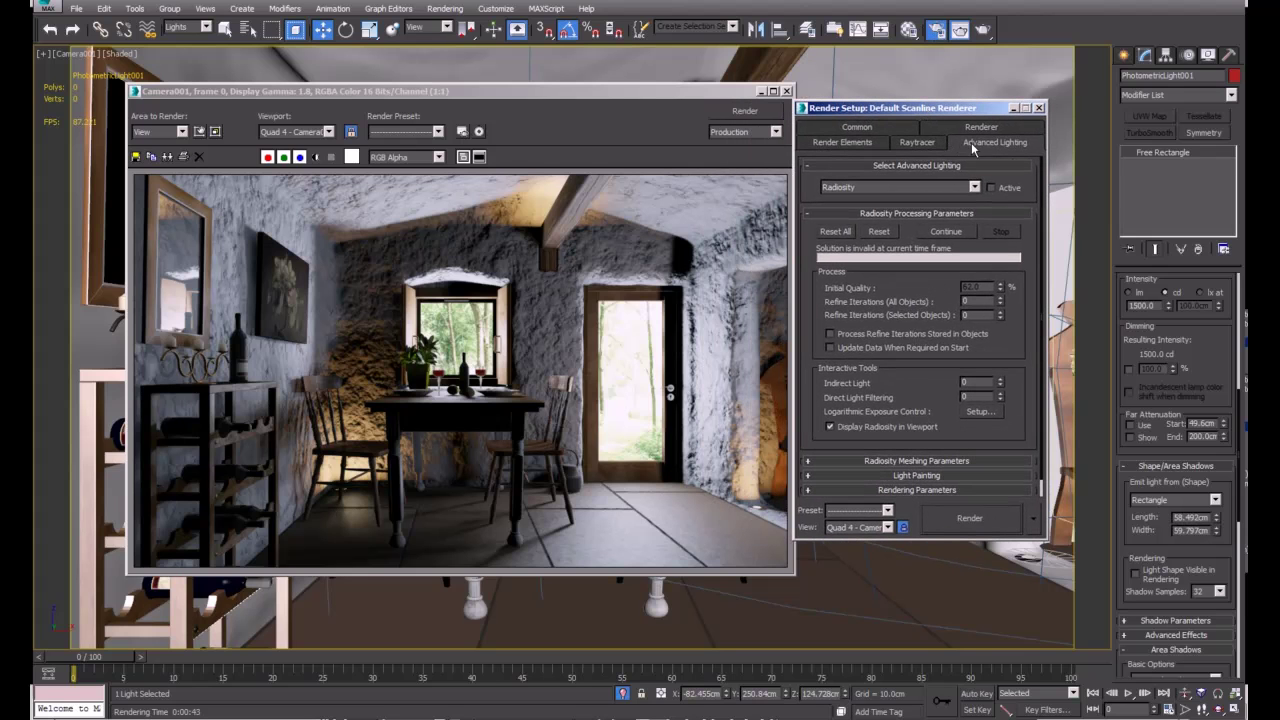
{"action": "left_click", "coordinate": [856, 185]}
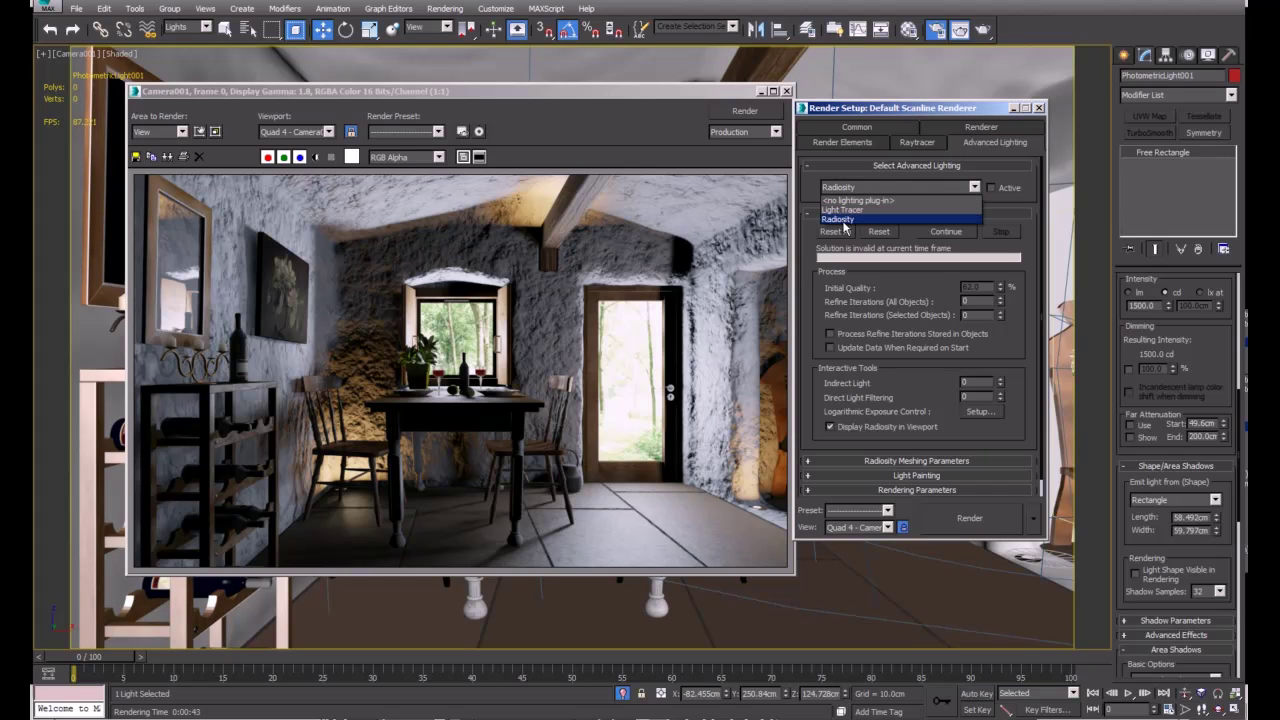
{"action": "left_click", "coordinate": [807, 240]}
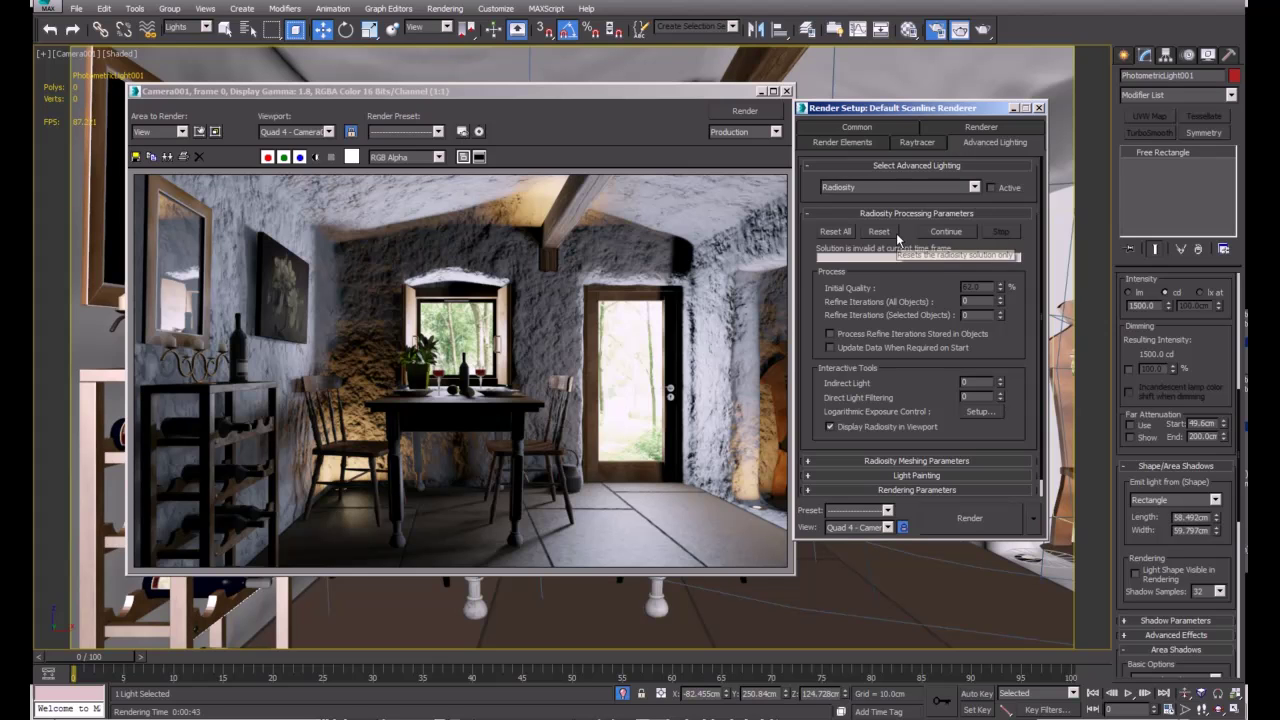
{"action": "left_click_drag", "start_coordinate": [818, 296], "coordinate": [818, 294]}
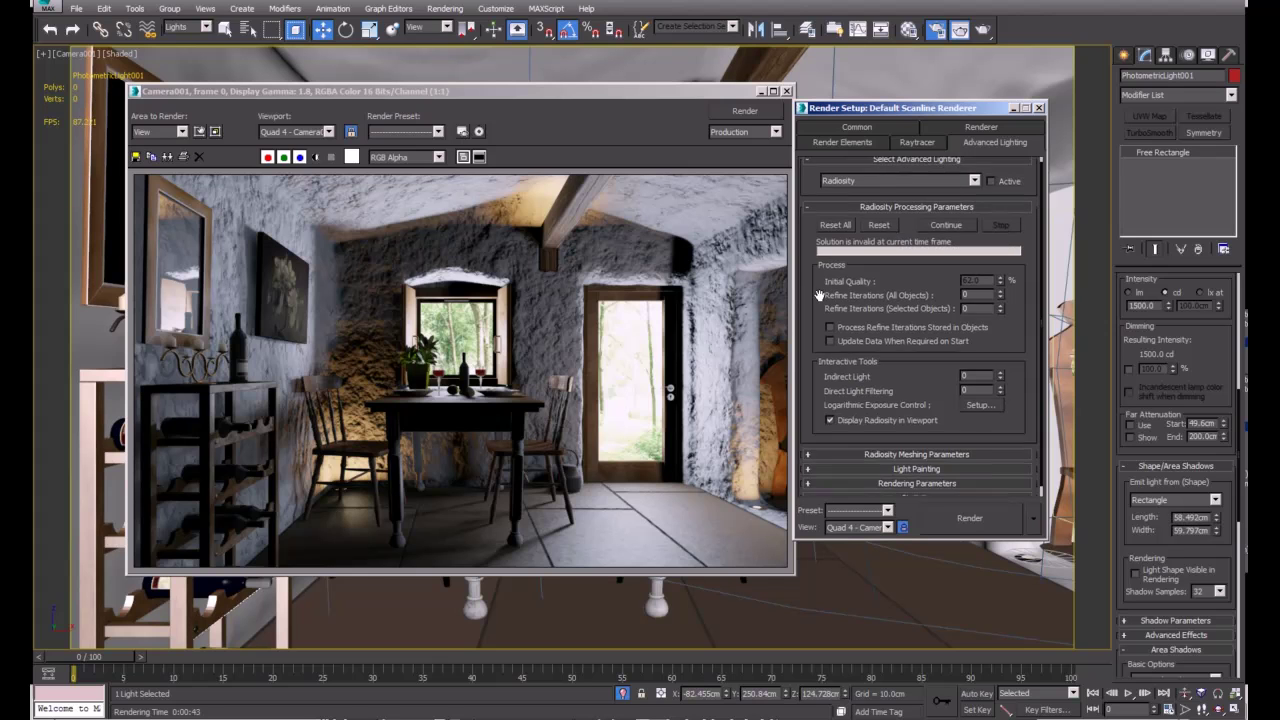
{"action": "left_click", "coordinate": [864, 183]}
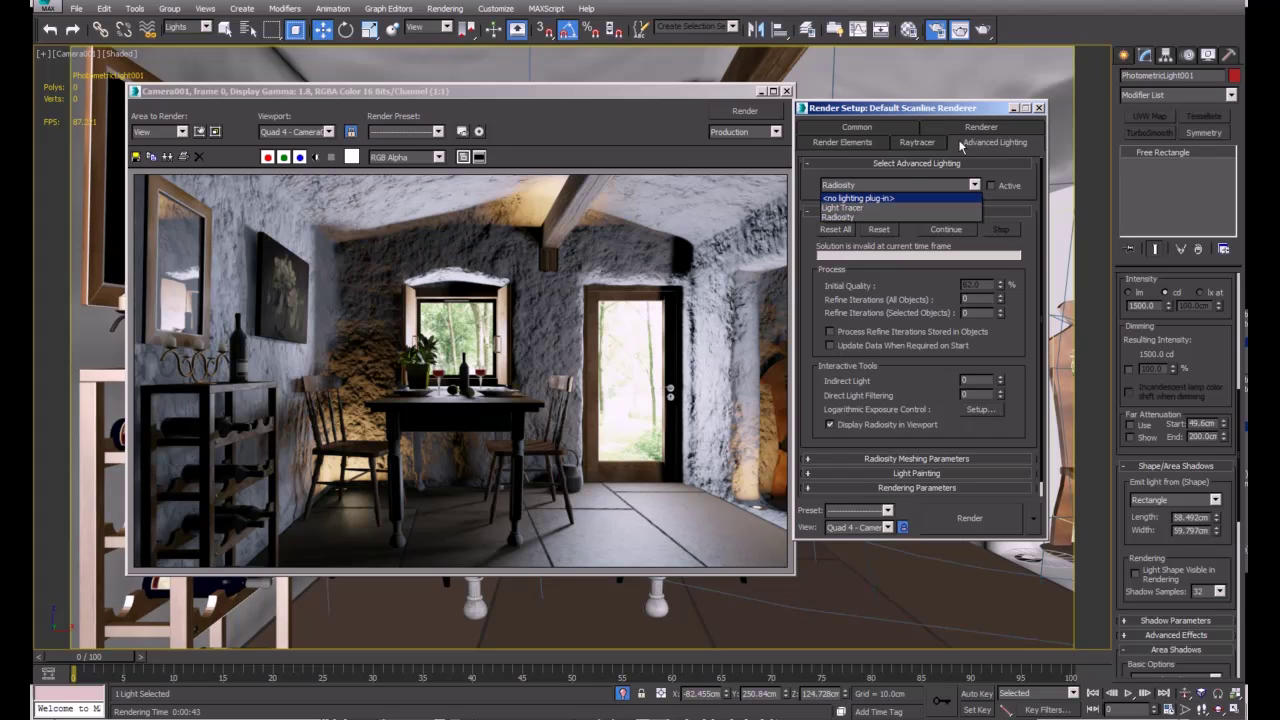
{"action": "left_click", "coordinate": [816, 269]}
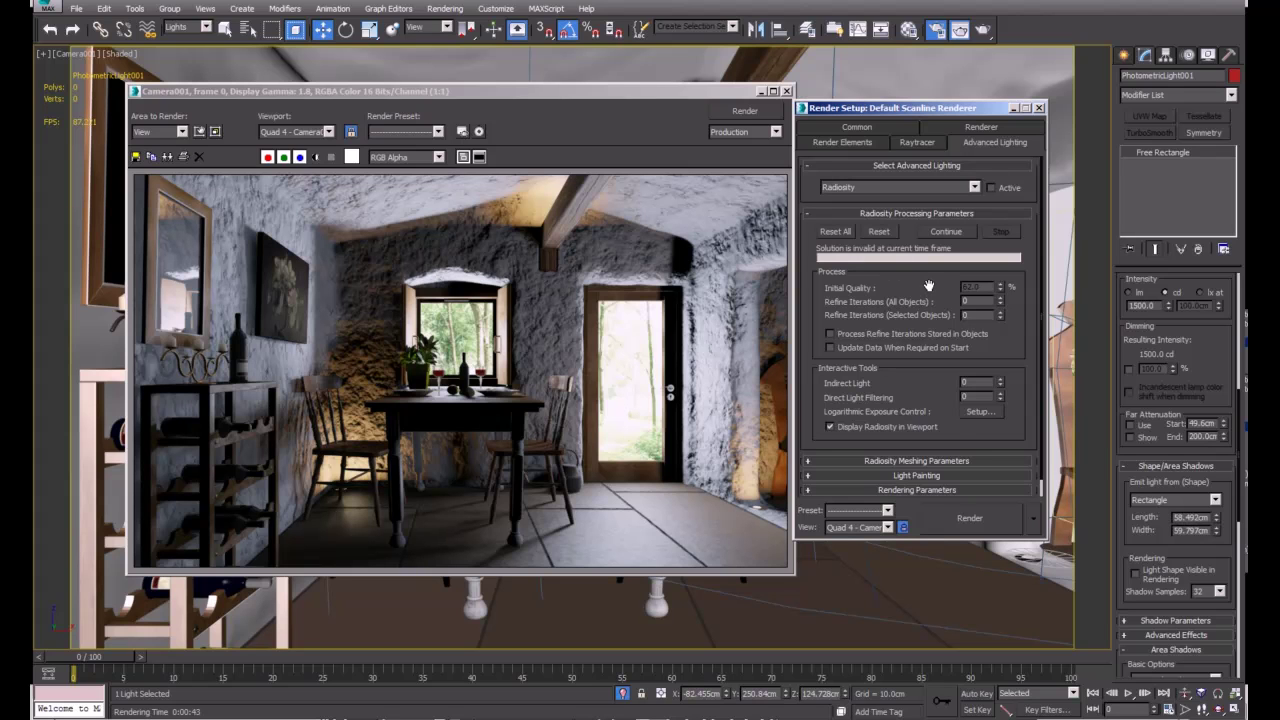
{"action": "mouse_move", "coordinate": [928, 285]}
{"action": "left_mouse_down"}
{"action": "mouse_move", "coordinate": [930, 272]}
{"action": "mouse_move", "coordinate": [923, 297]}
{"action": "left_mouse_up"}
Step: Reset all radiosity data and set the initial quality to 62% after trying 85%
{"action": "left_click", "coordinate": [829, 233]}
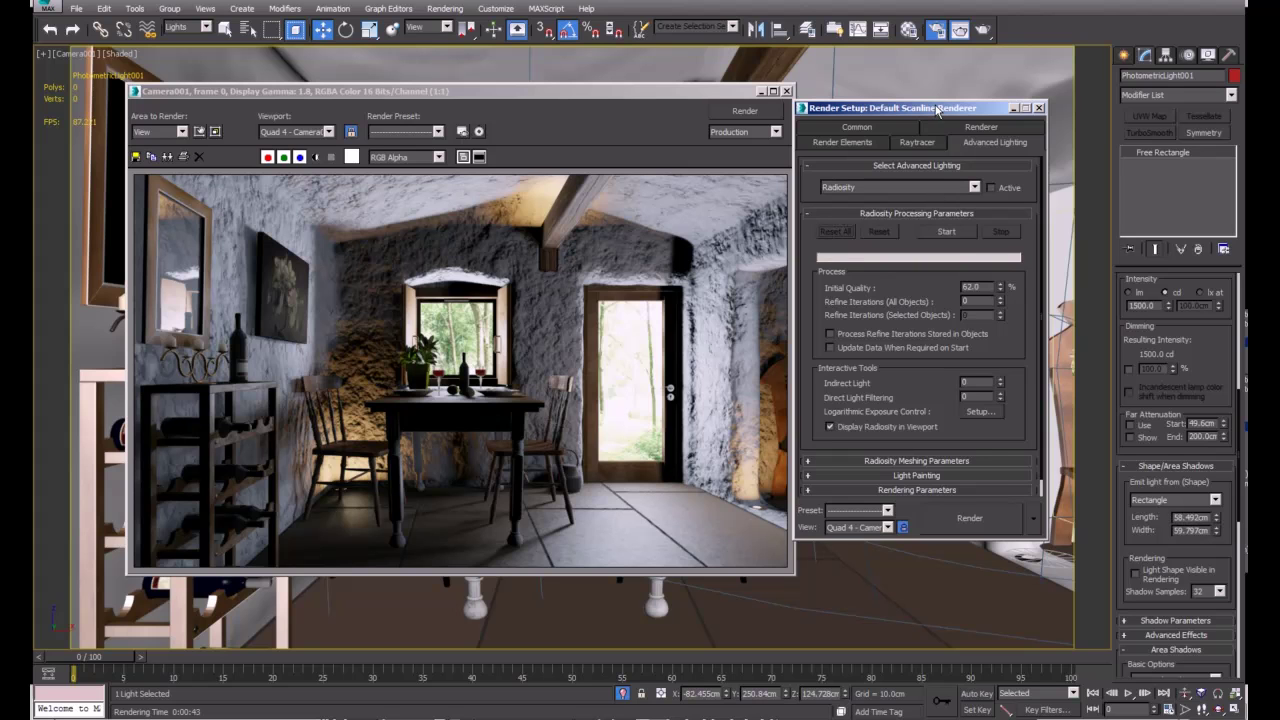
{"action": "left_click_drag", "start_coordinate": [937, 111], "coordinate": [946, 101]}
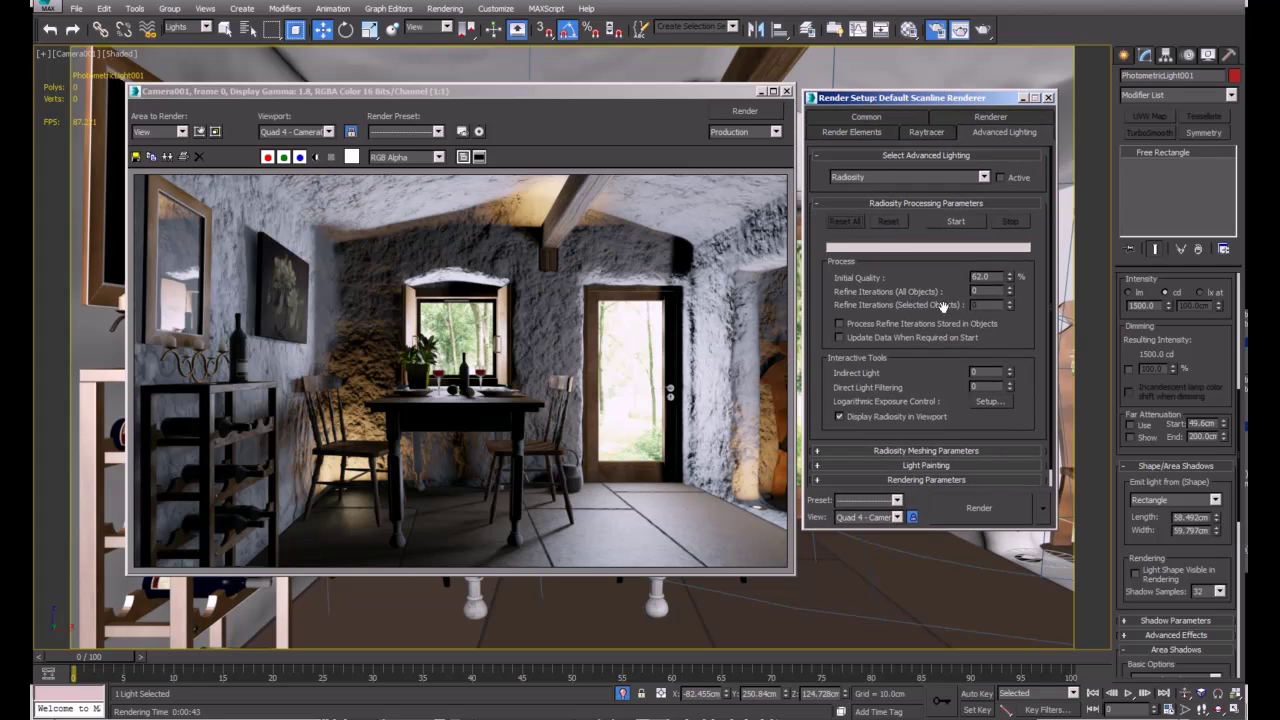
{"action": "double_click", "coordinate": [985, 277]}
{"action": "type", "text": "85"}
{"action": "key", "text": "Return"}
{"action": "type", "text": "62"}
{"action": "key", "text": "Return"}
Step: Look over the radiosity meshing parameters and collapse them again
{"action": "scroll", "coordinate": [940, 388], "scroll_direction": "down", "scroll_amount": 1}
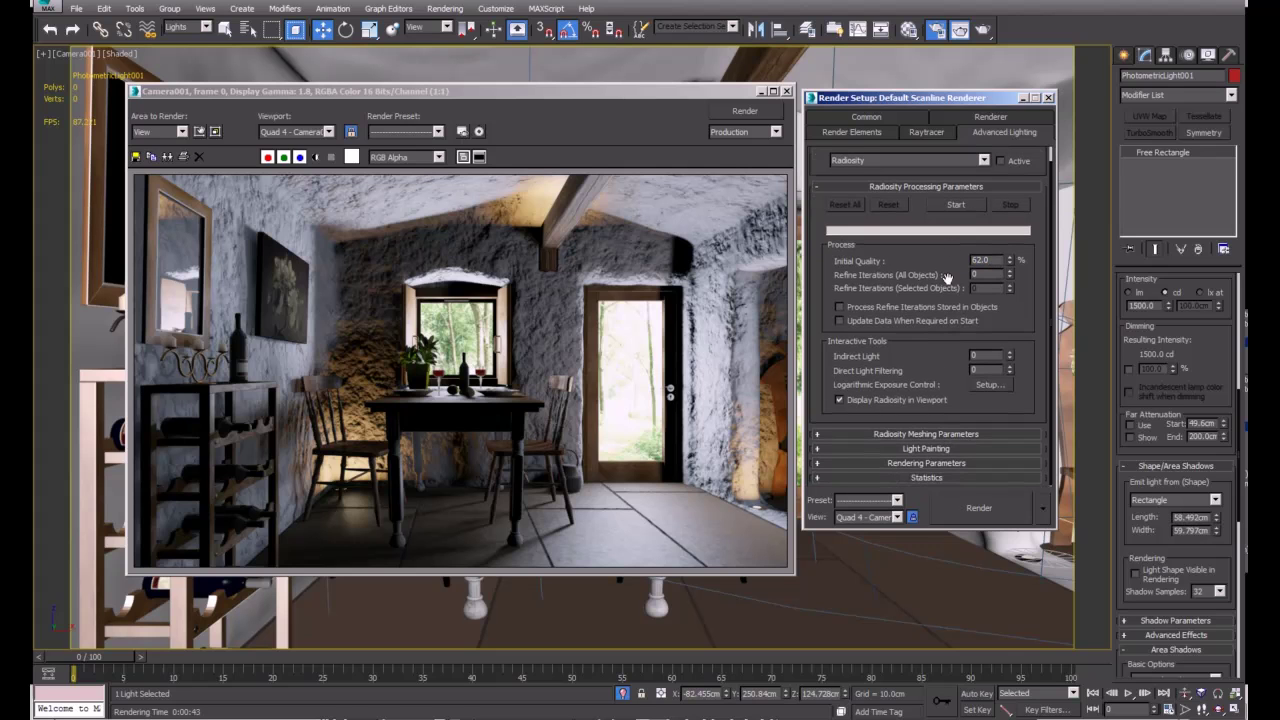
{"action": "left_click", "coordinate": [941, 432]}
{"action": "left_click", "coordinate": [925, 229]}
{"action": "left_click_drag", "start_coordinate": [953, 358], "coordinate": [953, 373]}
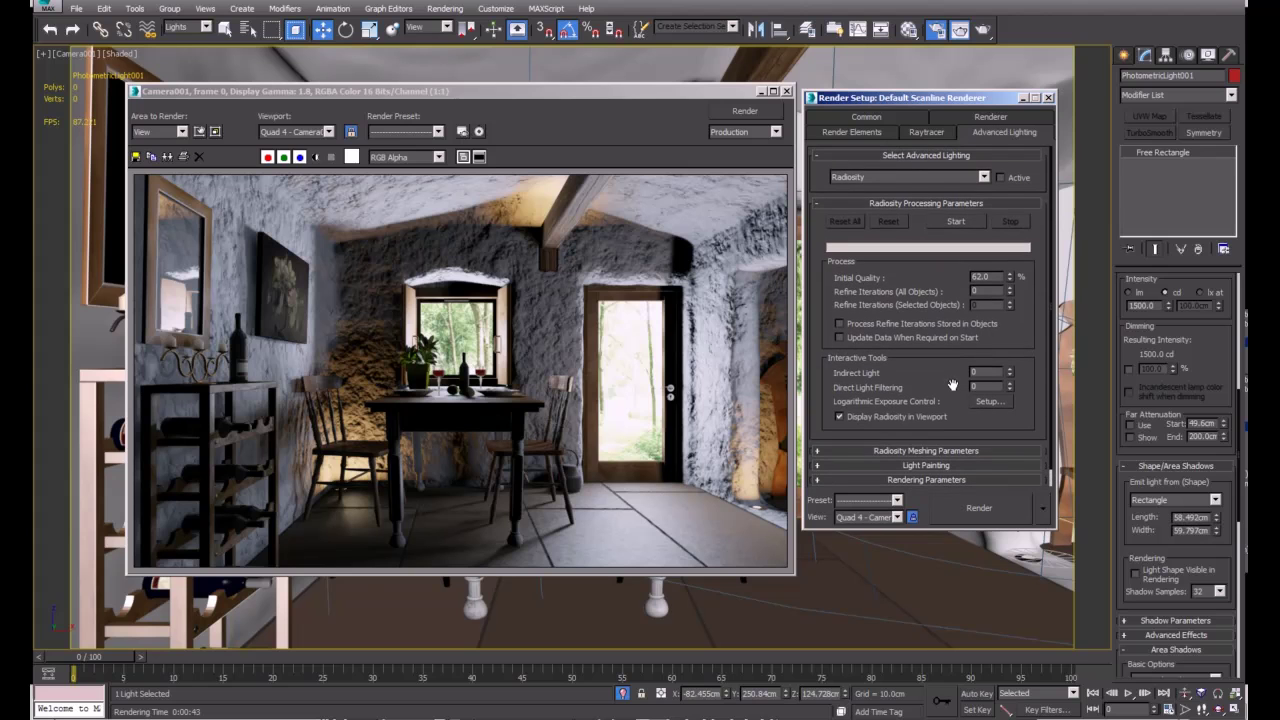
Step: Activate Radiosity and start calculating its solution, continuing despite the missing label bitmaps
{"action": "left_click", "coordinate": [1000, 177]}
{"action": "left_click", "coordinate": [953, 221]}
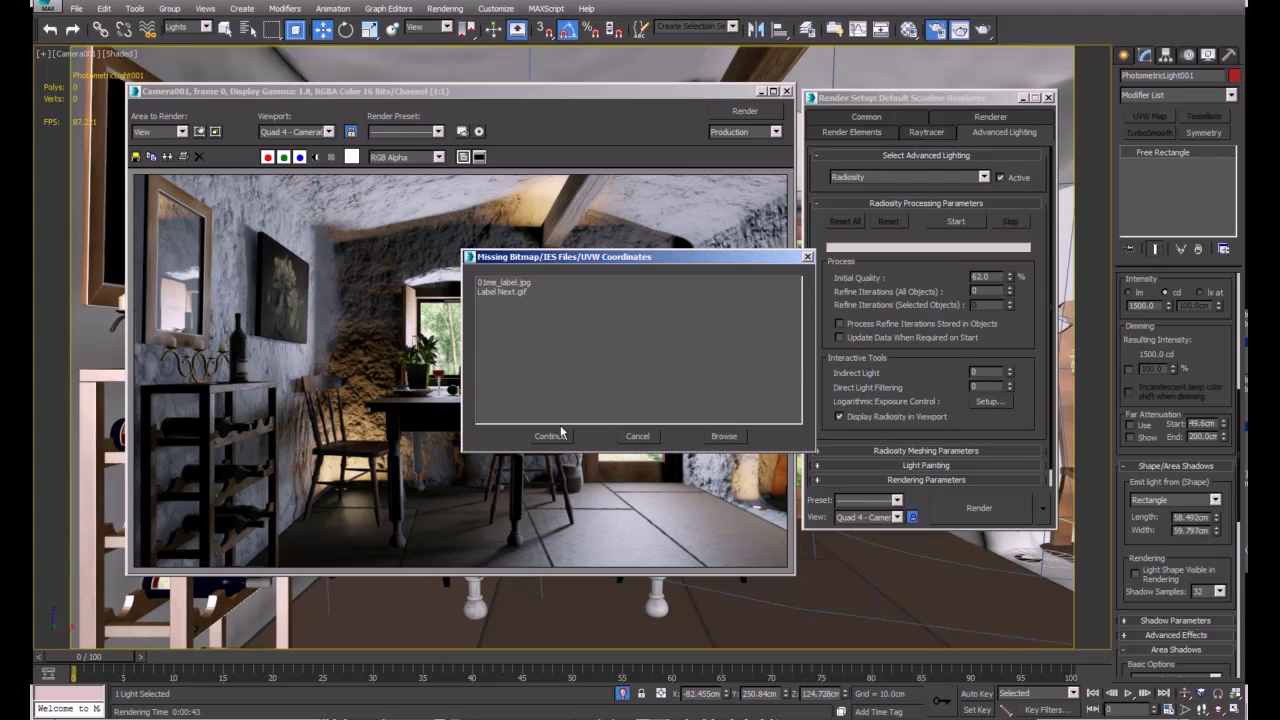
{"action": "left_click", "coordinate": [528, 292]}
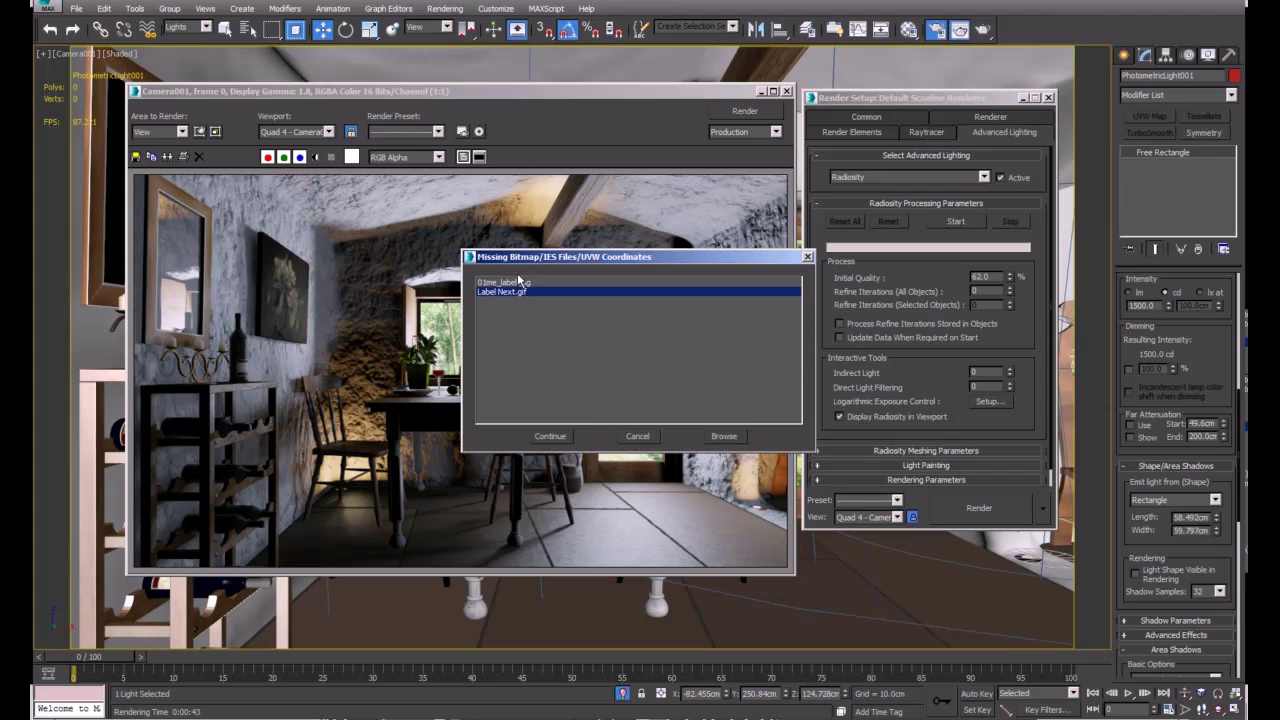
{"action": "left_click", "coordinate": [549, 437]}
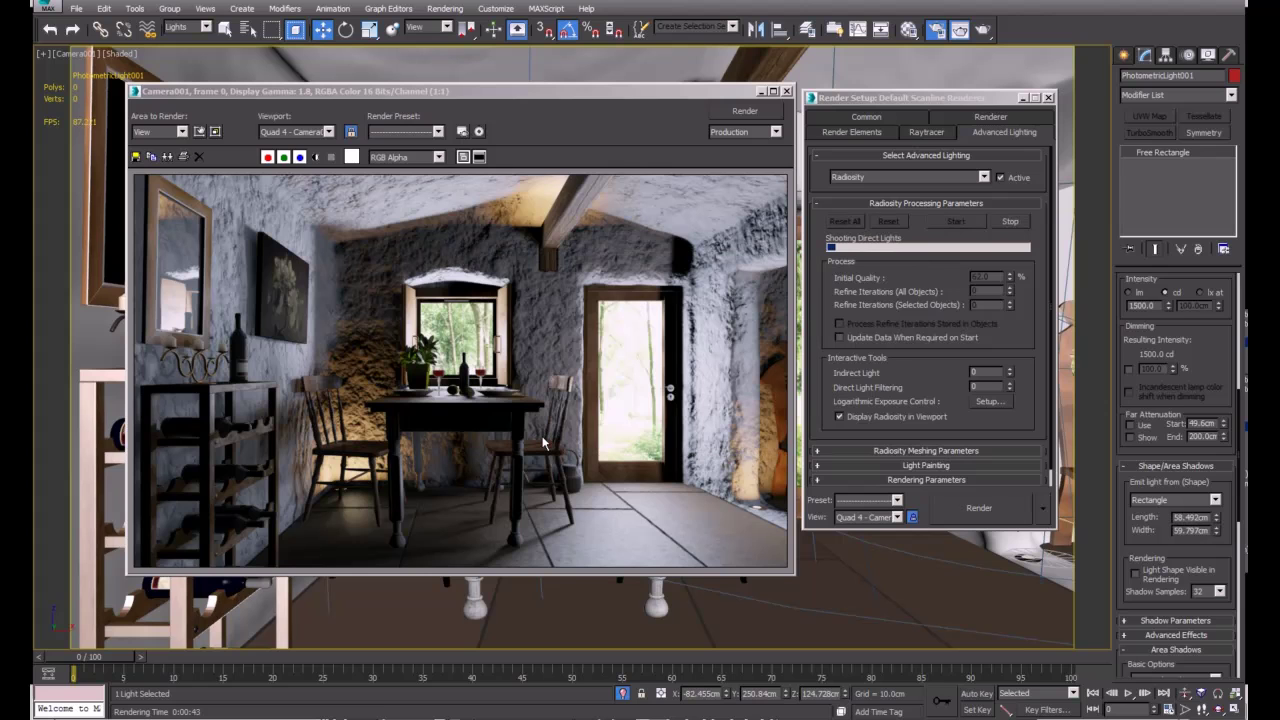
Step: Close the rendered frame and the render setup, and deselect the window light to view the radiosity result
{"action": "left_click", "coordinate": [664, 95]}
{"action": "left_click_drag", "start_coordinate": [680, 86], "coordinate": [667, 83]}
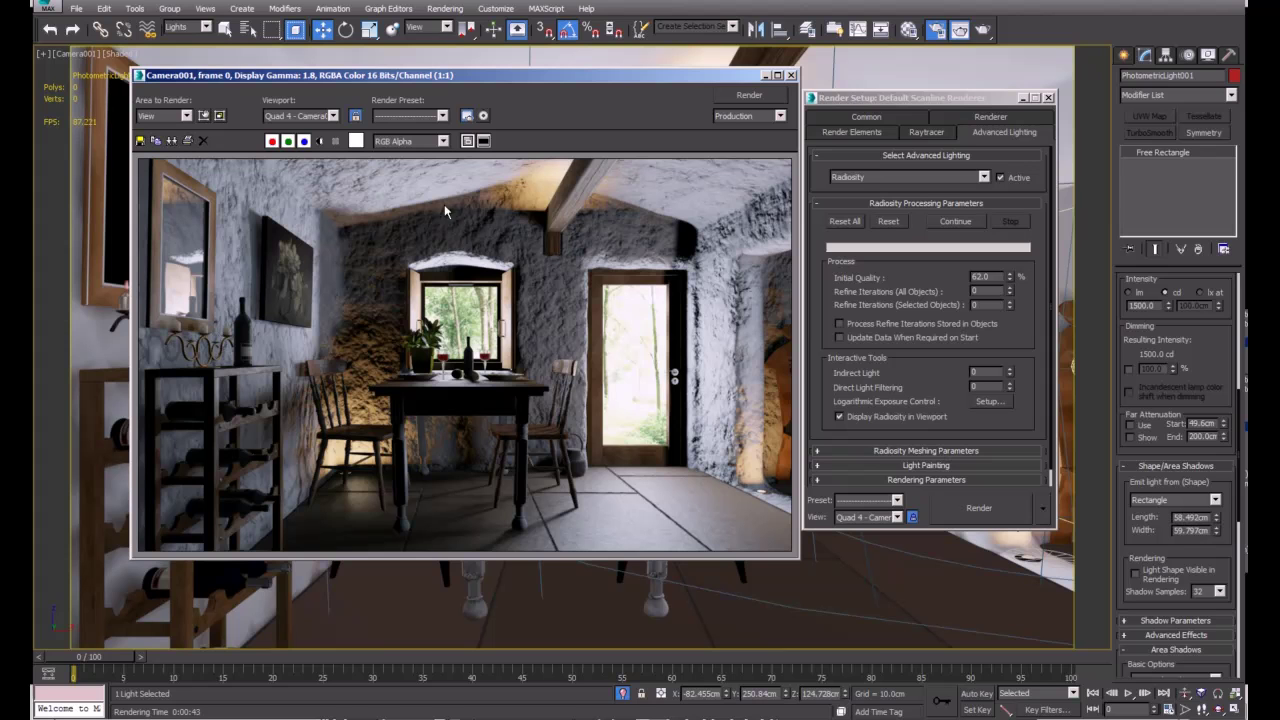
{"action": "left_click_drag", "start_coordinate": [751, 83], "coordinate": [744, 82]}
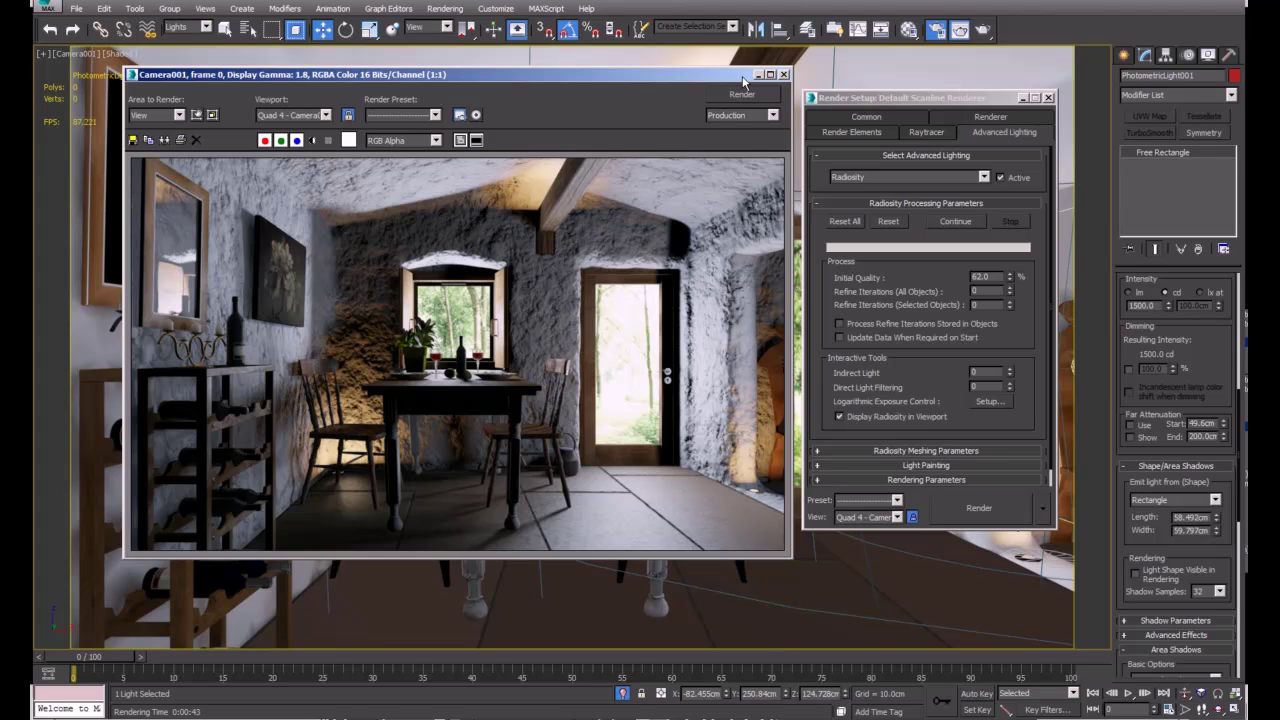
{"action": "left_click_drag", "start_coordinate": [743, 84], "coordinate": [745, 94]}
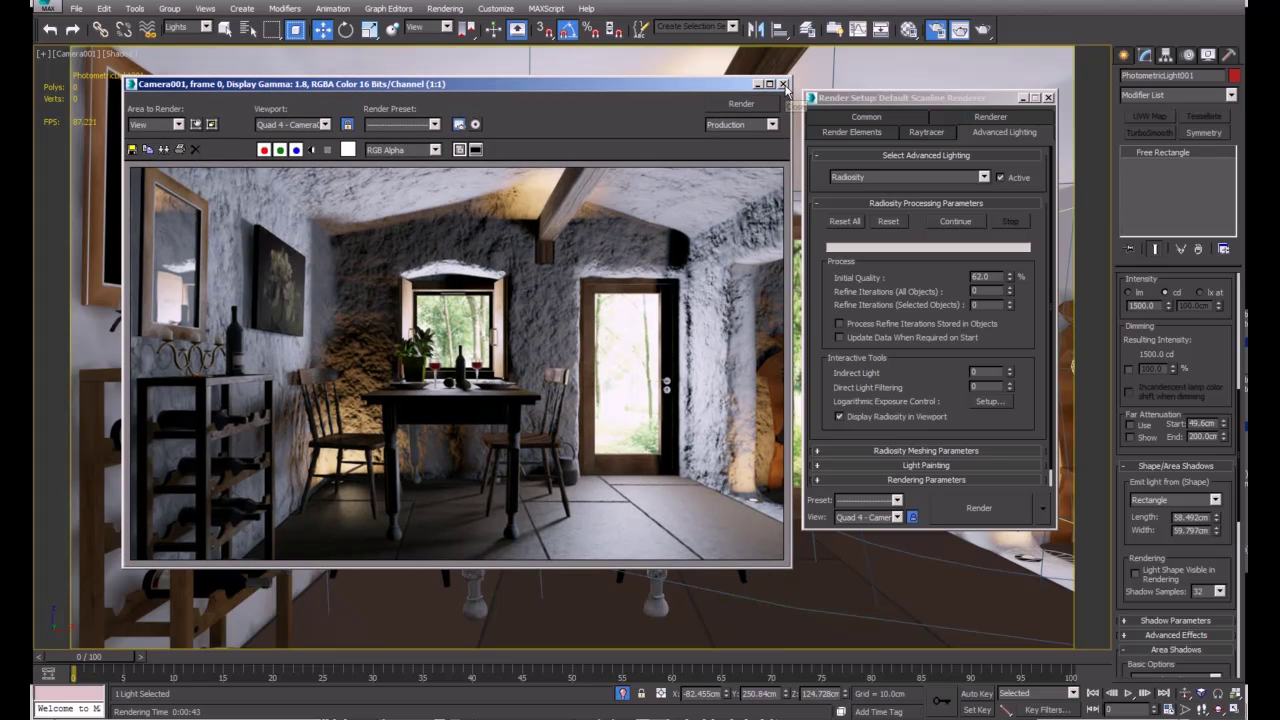
{"action": "left_click", "coordinate": [783, 84]}
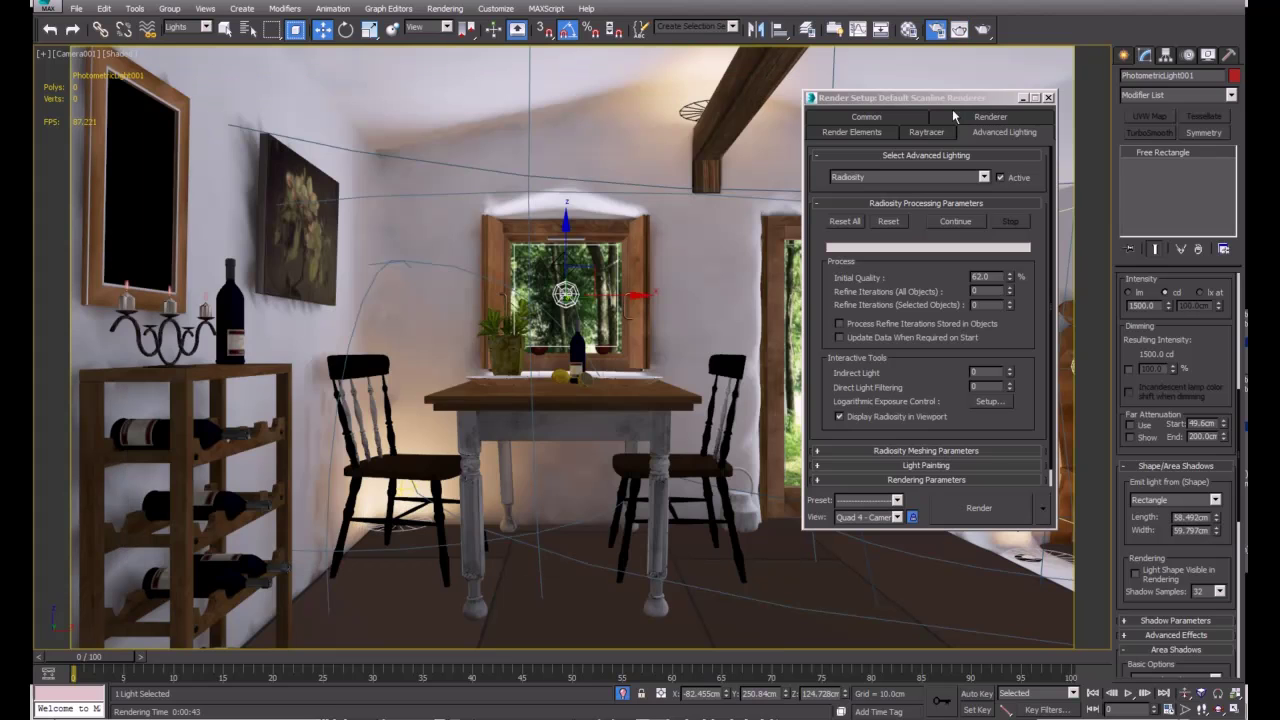
{"action": "left_click", "coordinate": [1048, 97]}
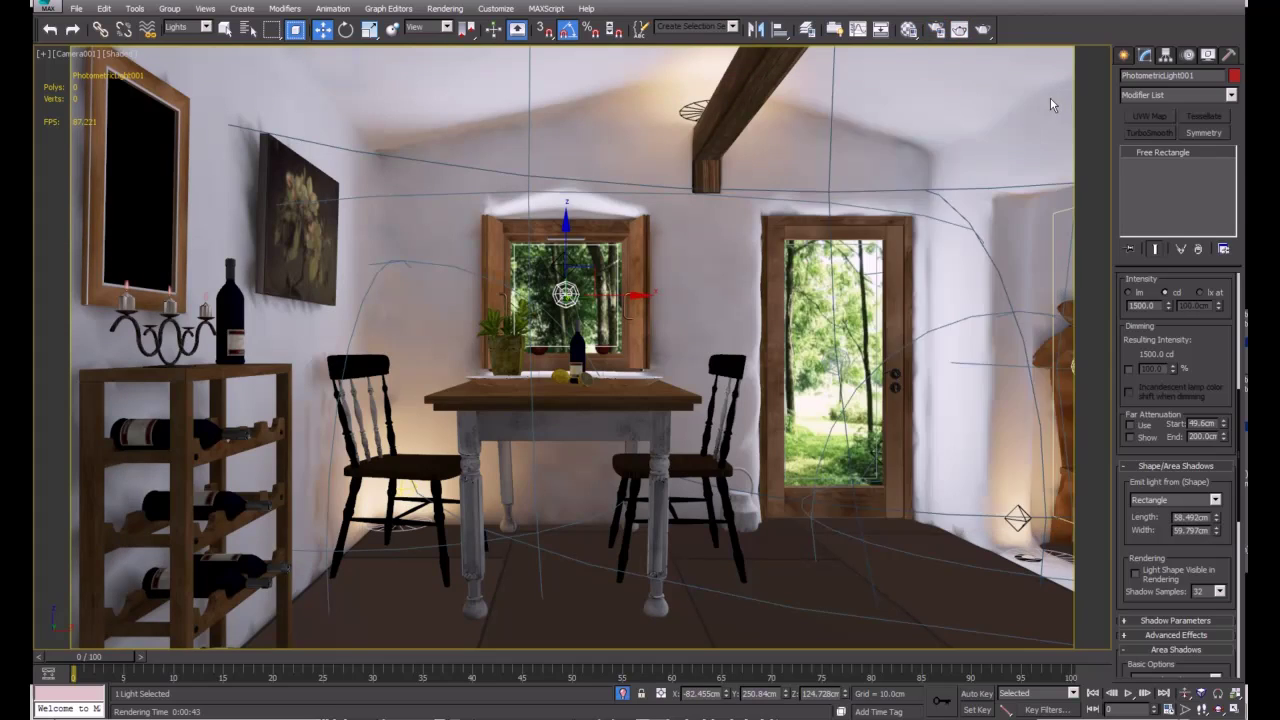
{"action": "left_click", "coordinate": [602, 386]}
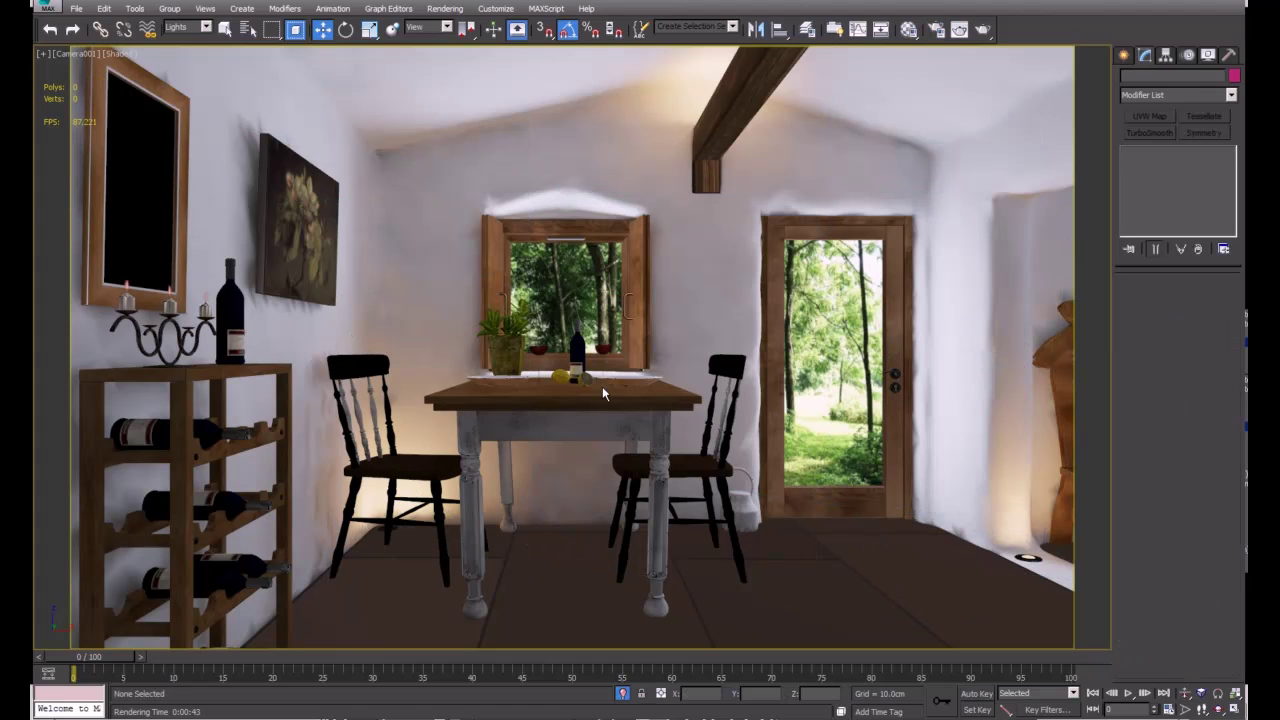
Step: Switch to an orbited perspective view, set the selection filter to All, and select the wine bottle on the table
{"action": "key", "text": "p"}
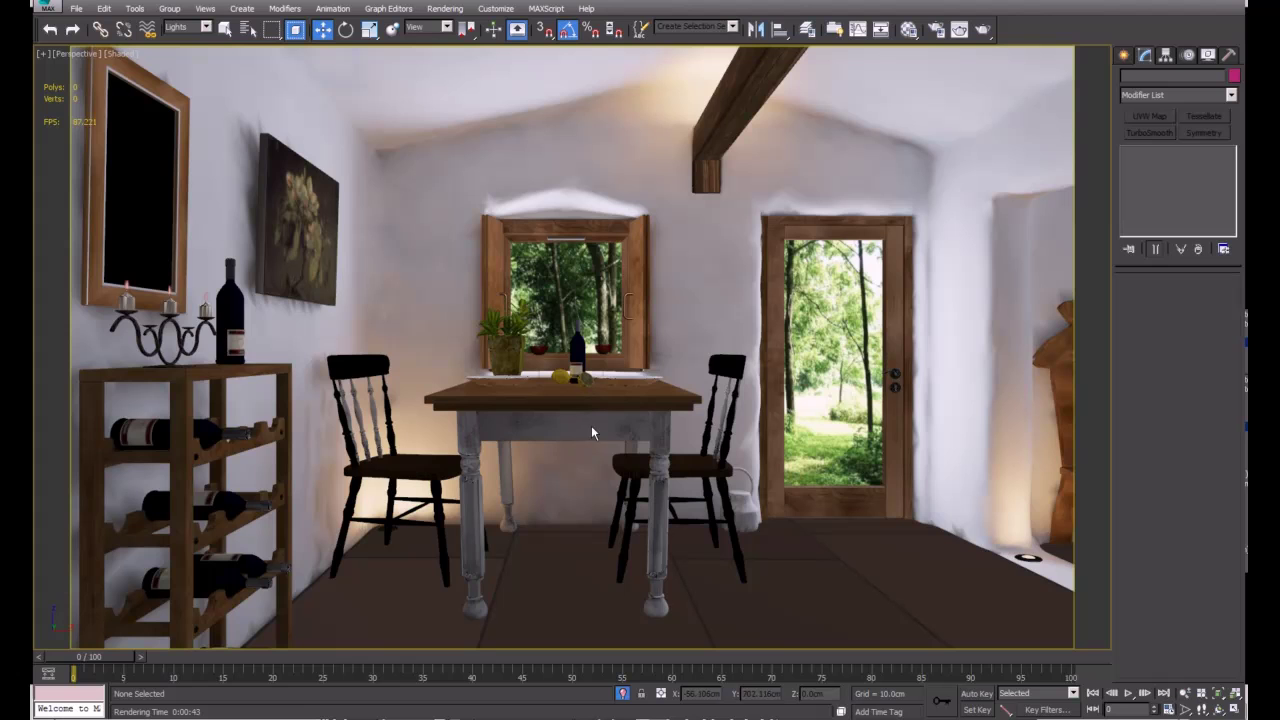
{"action": "middle_click_drag", "start_coordinate": [610, 433], "coordinate": [583, 428], "text": "alt"}
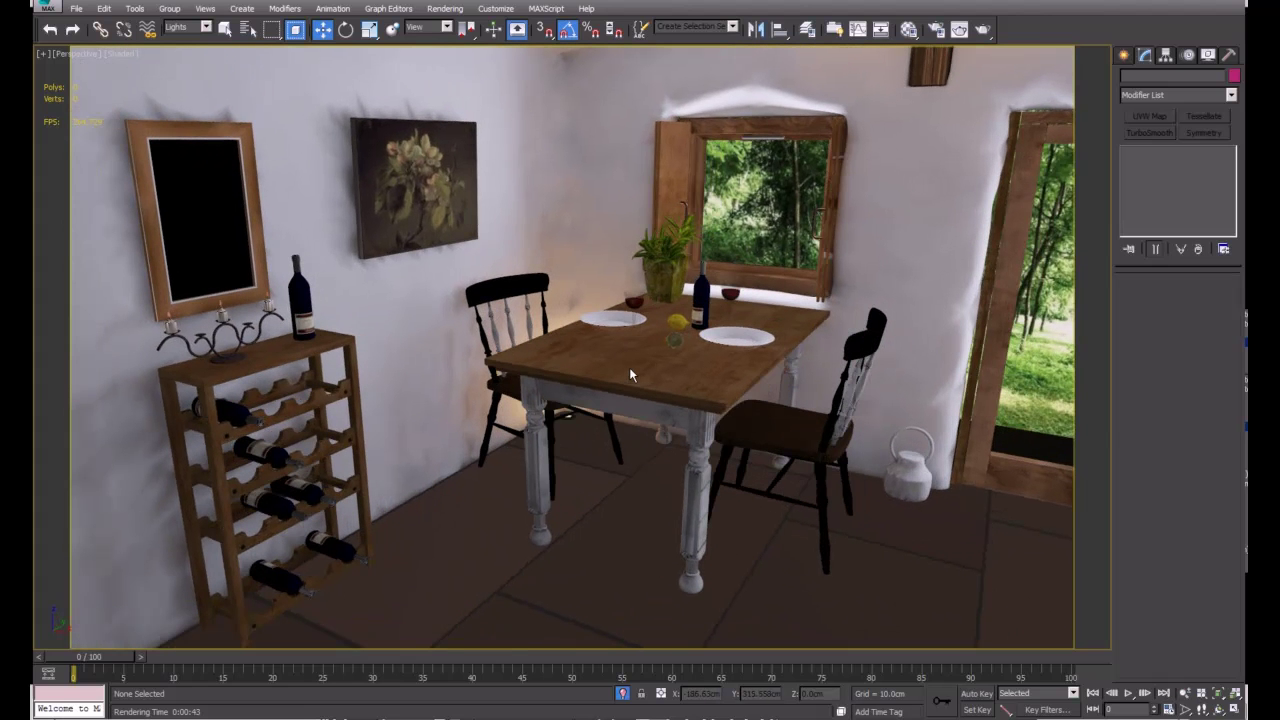
{"action": "left_click", "coordinate": [180, 27]}
{"action": "left_click", "coordinate": [179, 33]}
{"action": "left_click", "coordinate": [180, 27]}
{"action": "left_click", "coordinate": [185, 41]}
{"action": "left_click", "coordinate": [699, 303]}
Step: Return the perspective view to the camera's framing and walk through the room towards the table legs to inspect the lighting
{"action": "middle_click_drag", "start_coordinate": [631, 357], "coordinate": [617, 423], "text": "alt"}
{"action": "scroll", "coordinate": [577, 431], "scroll_direction": "up", "scroll_amount": 4}
{"action": "scroll", "coordinate": [617, 423], "scroll_direction": "up", "scroll_amount": 5}
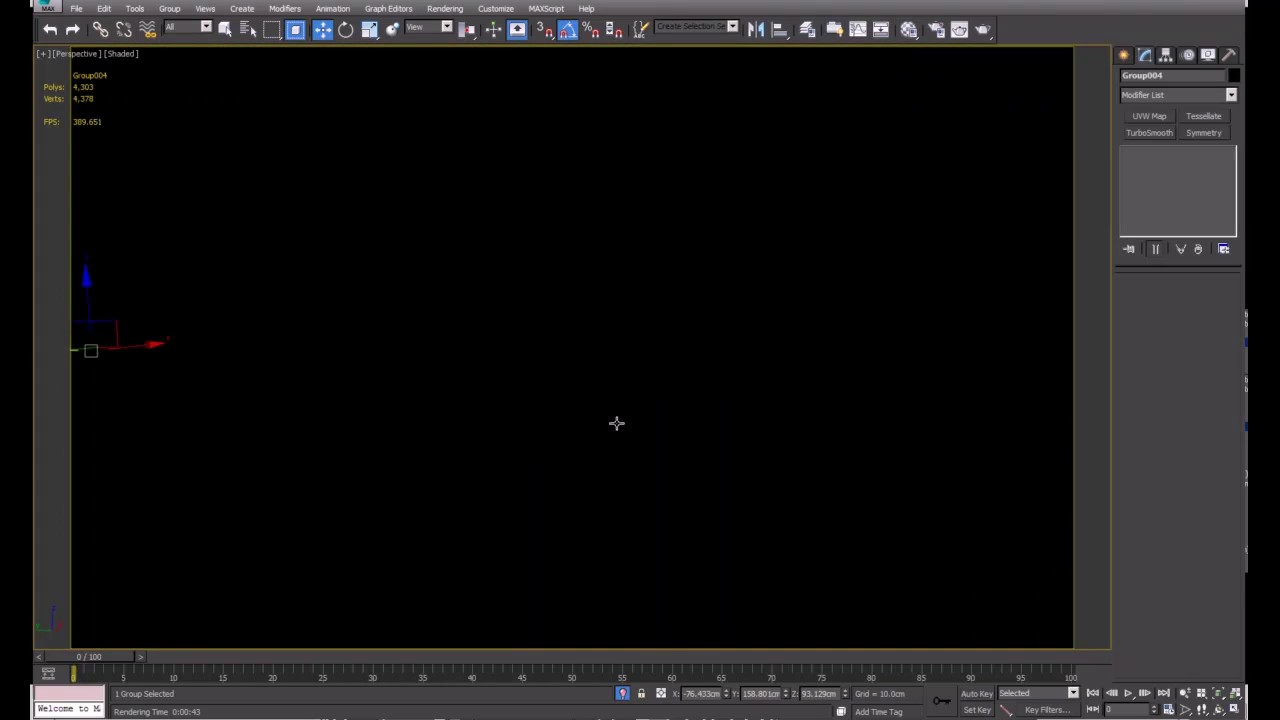
{"action": "key", "text": "c"}
{"action": "key", "text": "p"}
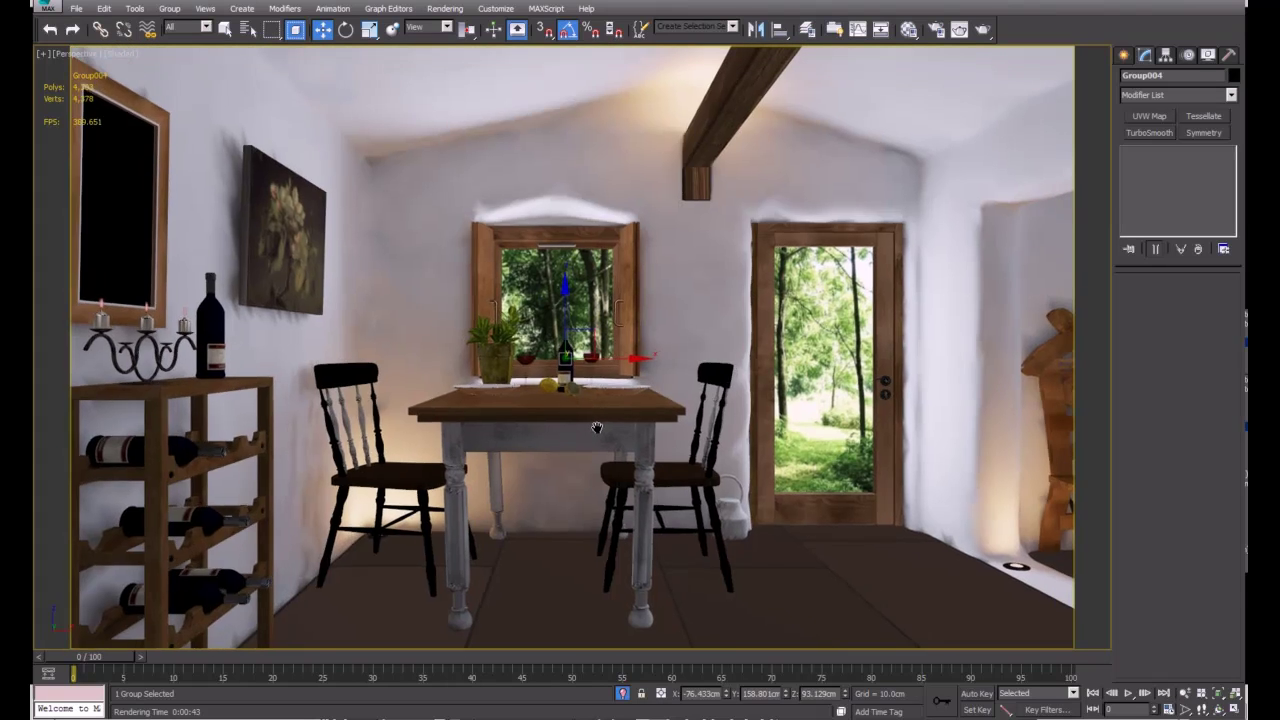
{"action": "left_click", "coordinate": [1203, 710]}
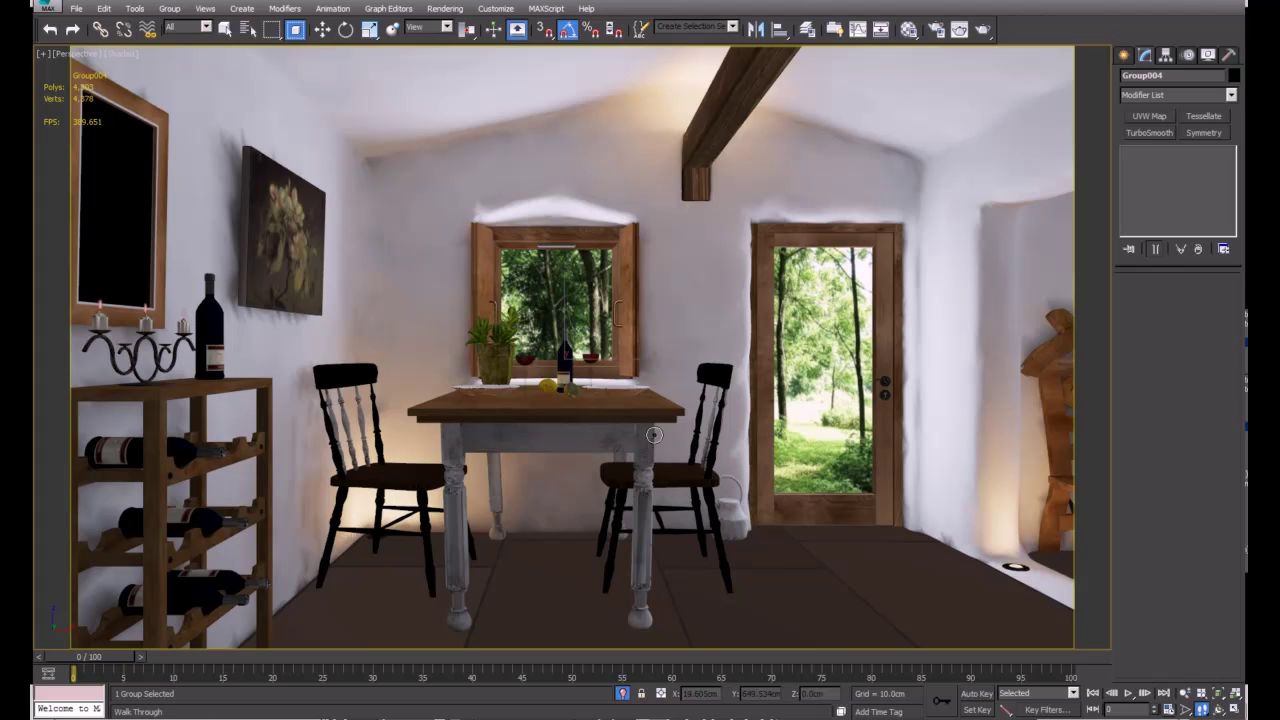
{"action": "left_click_drag", "start_coordinate": [603, 411], "coordinate": [616, 447]}
{"action": "key", "text": "w"}
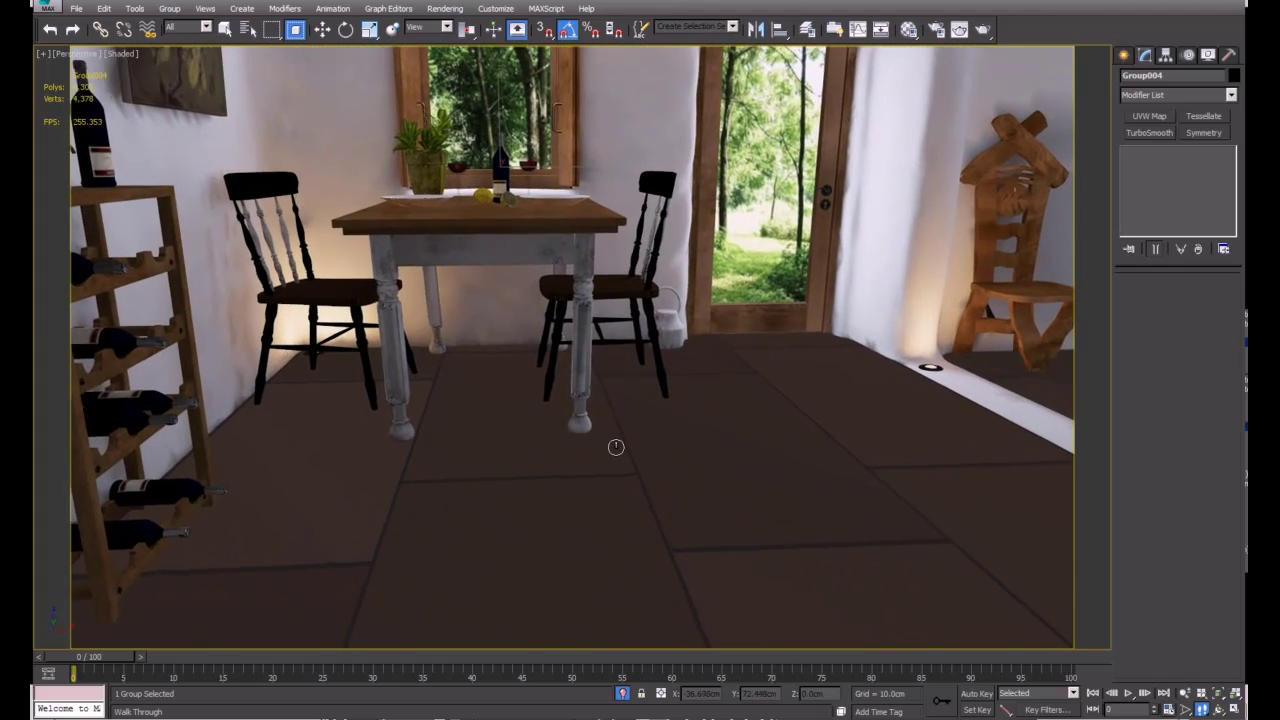
{"action": "key", "text": "w"}
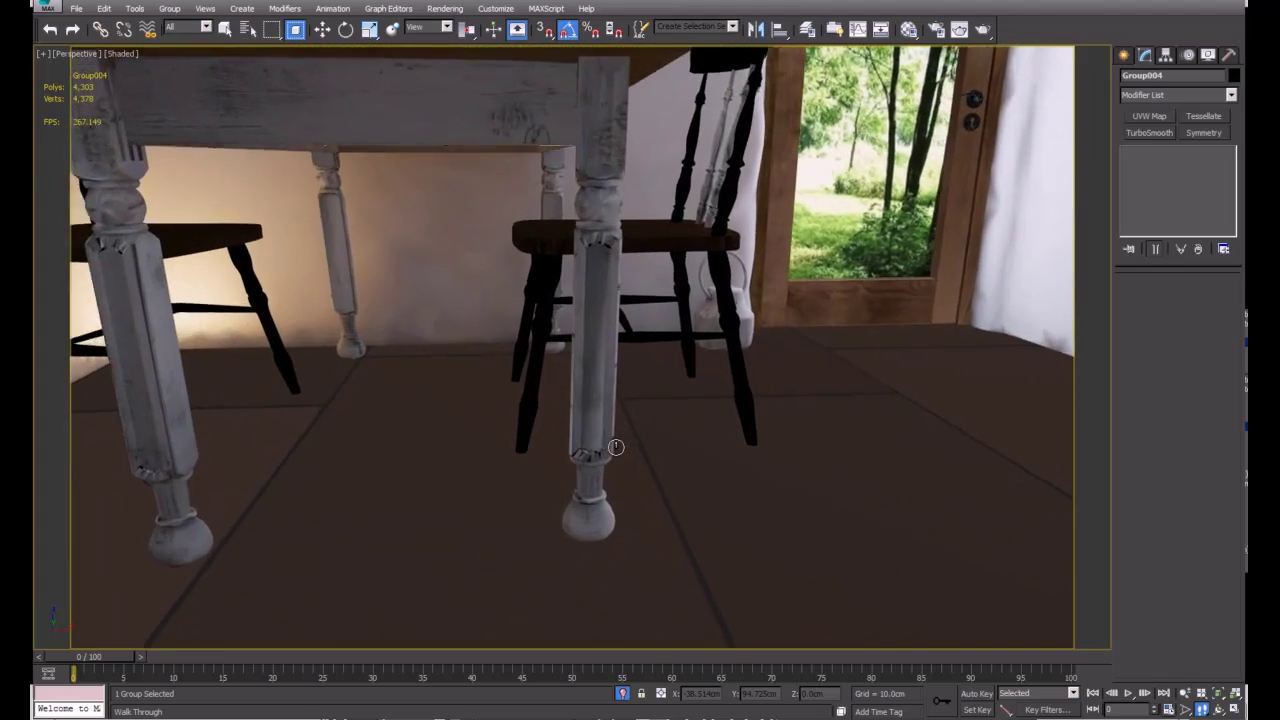
{"action": "key", "text": "s"}
{"action": "key", "text": "w"}
Step: Walk back and sideways around the dining table to examine the radiosity lighting on the walls, floor and furniture
{"action": "left_click_drag", "start_coordinate": [609, 410], "coordinate": [628, 444]}
{"action": "key", "text": "s"}
{"action": "key", "text": "s"}
{"action": "key", "text": "s"}
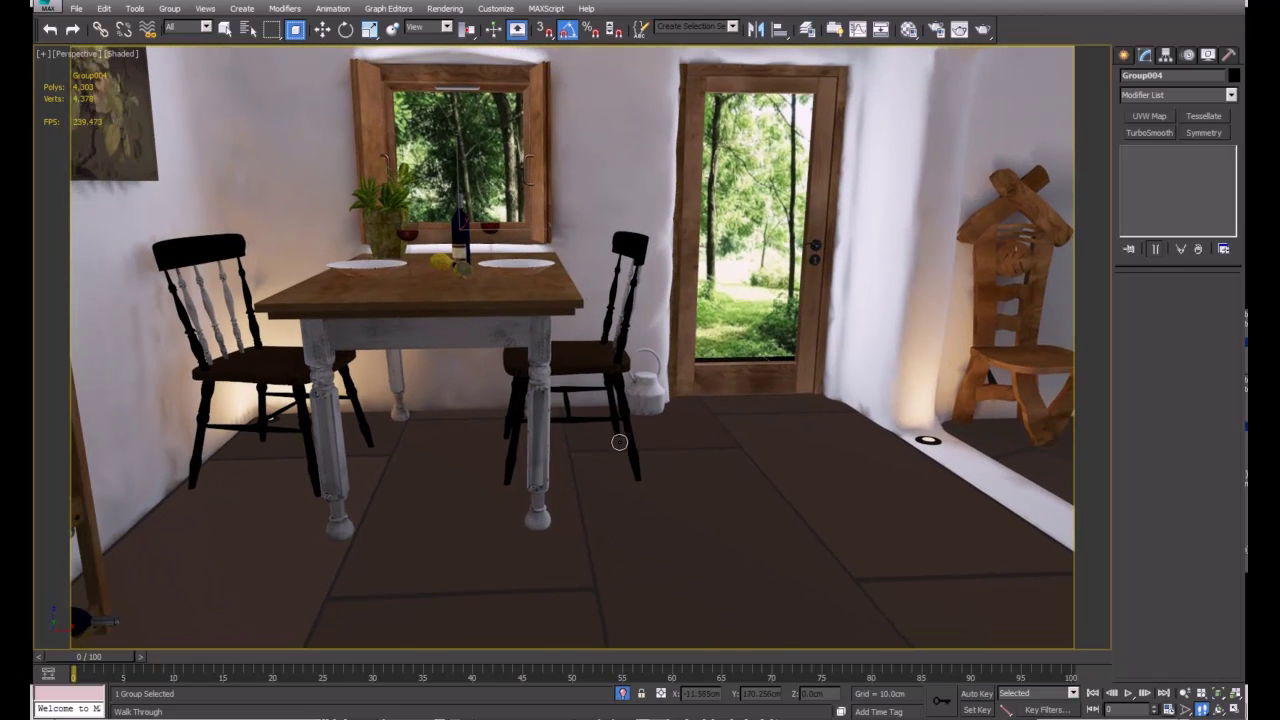
{"action": "key", "text": "a"}
{"action": "left_click_drag", "start_coordinate": [617, 443], "coordinate": [603, 454]}
{"action": "key", "text": "w"}
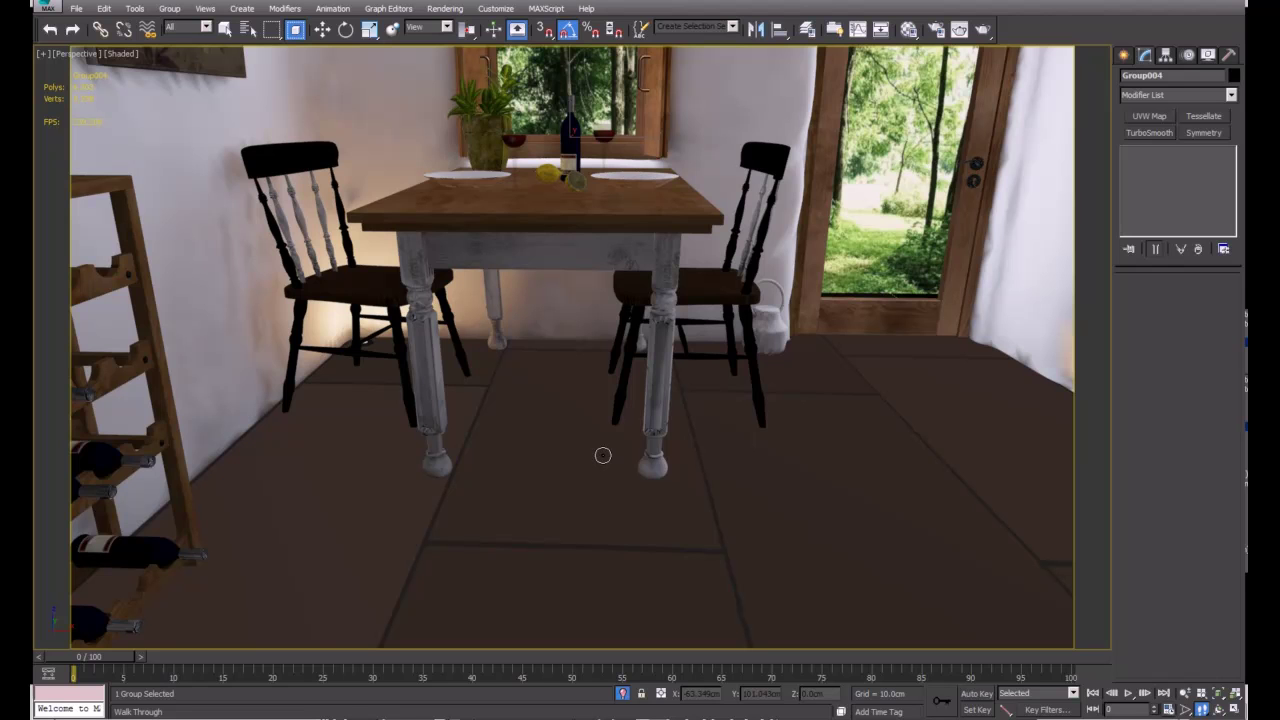
{"action": "left_click_drag", "start_coordinate": [603, 455], "coordinate": [609, 460]}
{"action": "key", "text": "a"}
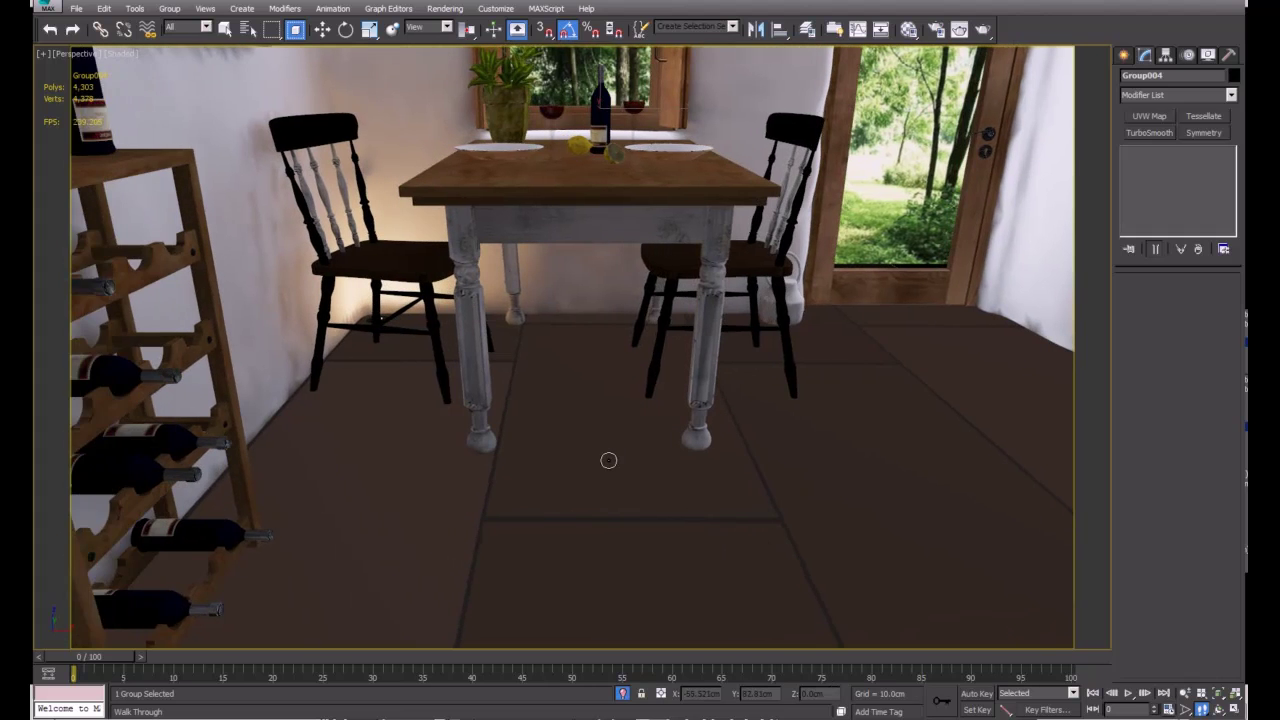
{"action": "key", "text": "a"}
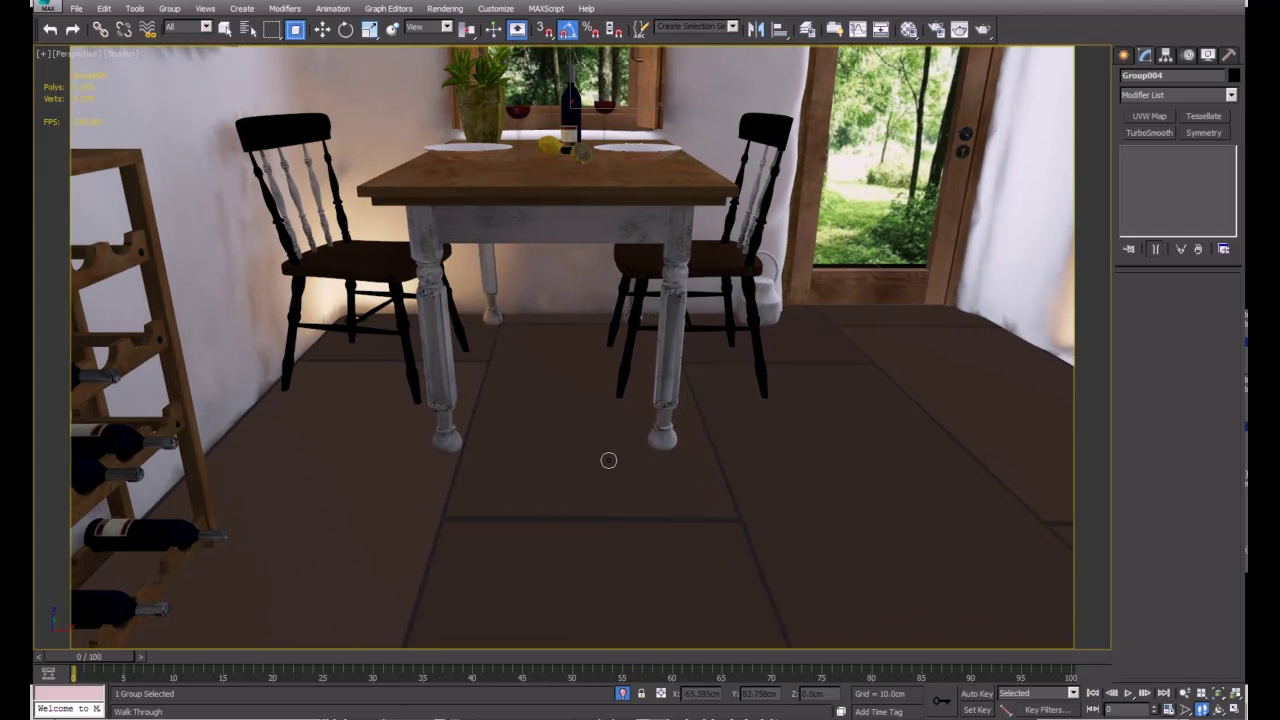
Step: Toggle the edged faces display while walking around to compare the mesh density of the floor, walls and furniture, leaving it on
{"action": "key", "text": "F4"}
{"action": "key", "text": "F4"}
{"action": "key", "text": "s"}
{"action": "mouse_move", "coordinate": [630, 401]}
{"action": "left_mouse_down"}
{"action": "mouse_move", "coordinate": [611, 403]}
{"action": "mouse_move", "coordinate": [637, 433]}
{"action": "mouse_move", "coordinate": [716, 430]}
{"action": "mouse_move", "coordinate": [605, 425]}
{"action": "mouse_move", "coordinate": [569, 387]}
{"action": "mouse_move", "coordinate": [606, 471]}
{"action": "left_mouse_up"}
{"action": "key", "text": "s"}
{"action": "key", "text": "w"}
{"action": "key", "text": "s"}
{"action": "key", "text": "F4"}
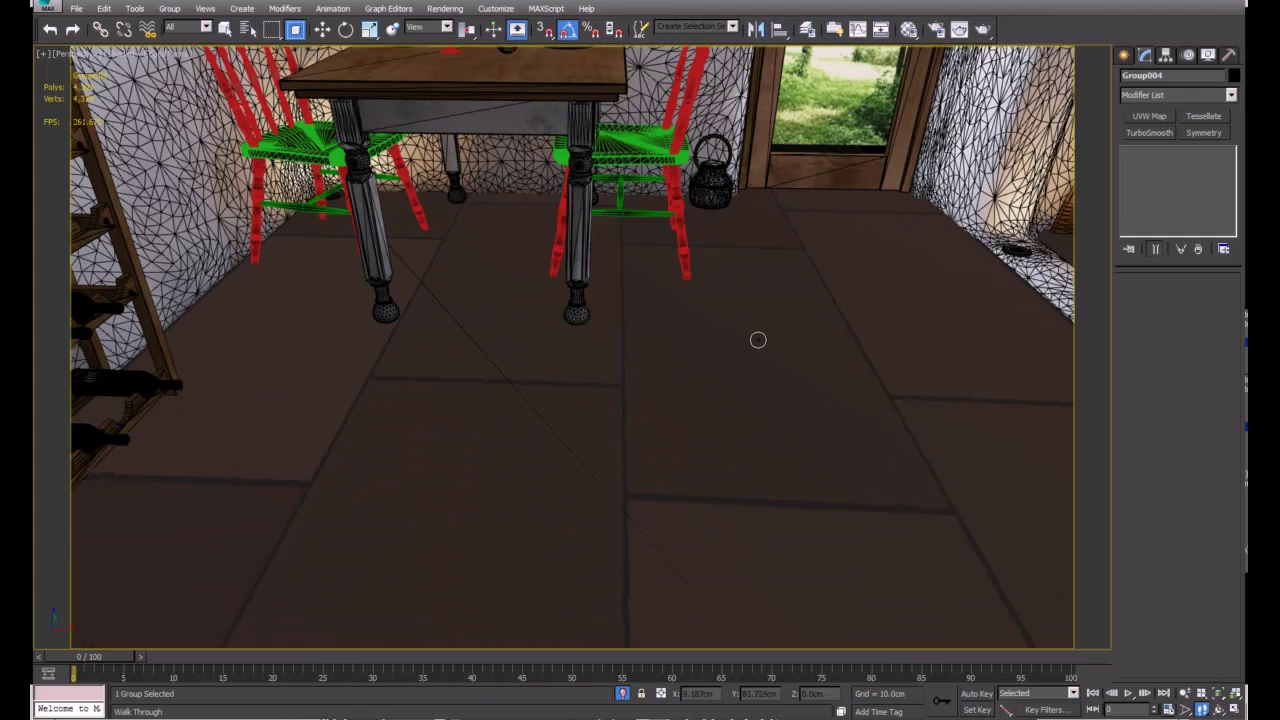
{"action": "key", "text": "F4"}
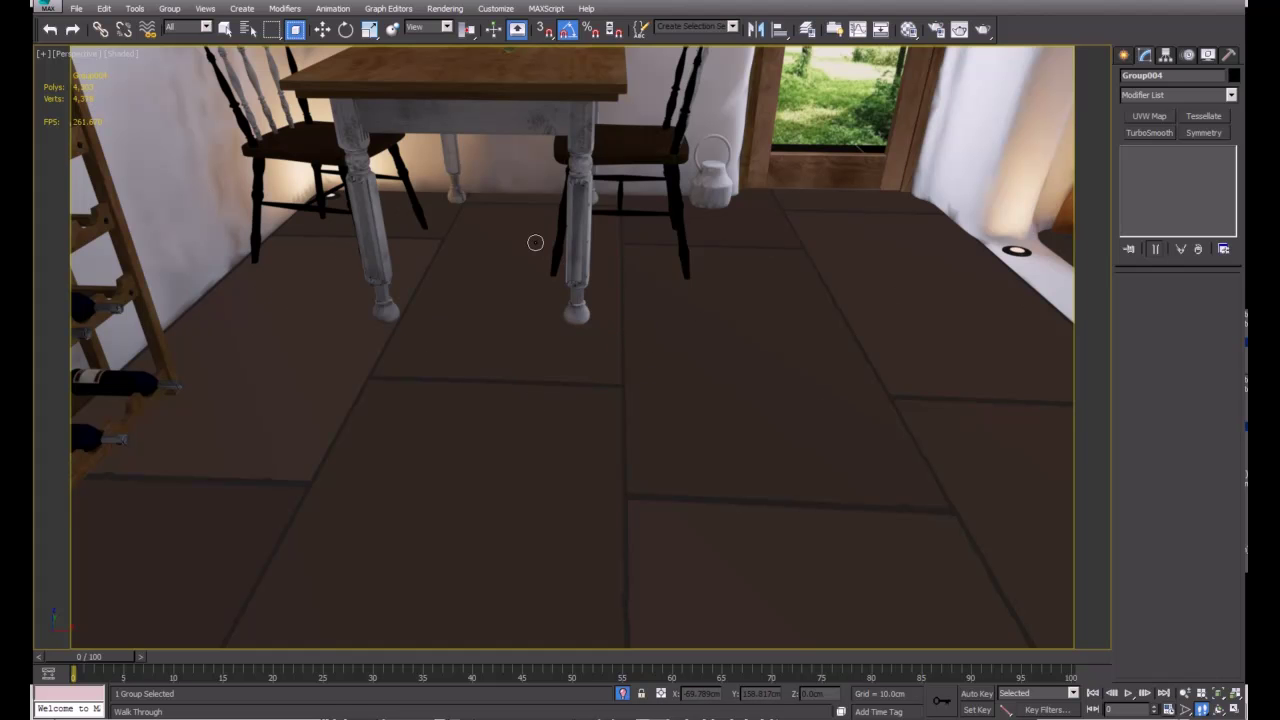
{"action": "middle_click_drag", "start_coordinate": [541, 243], "coordinate": [580, 417]}
{"action": "key", "text": "F4"}
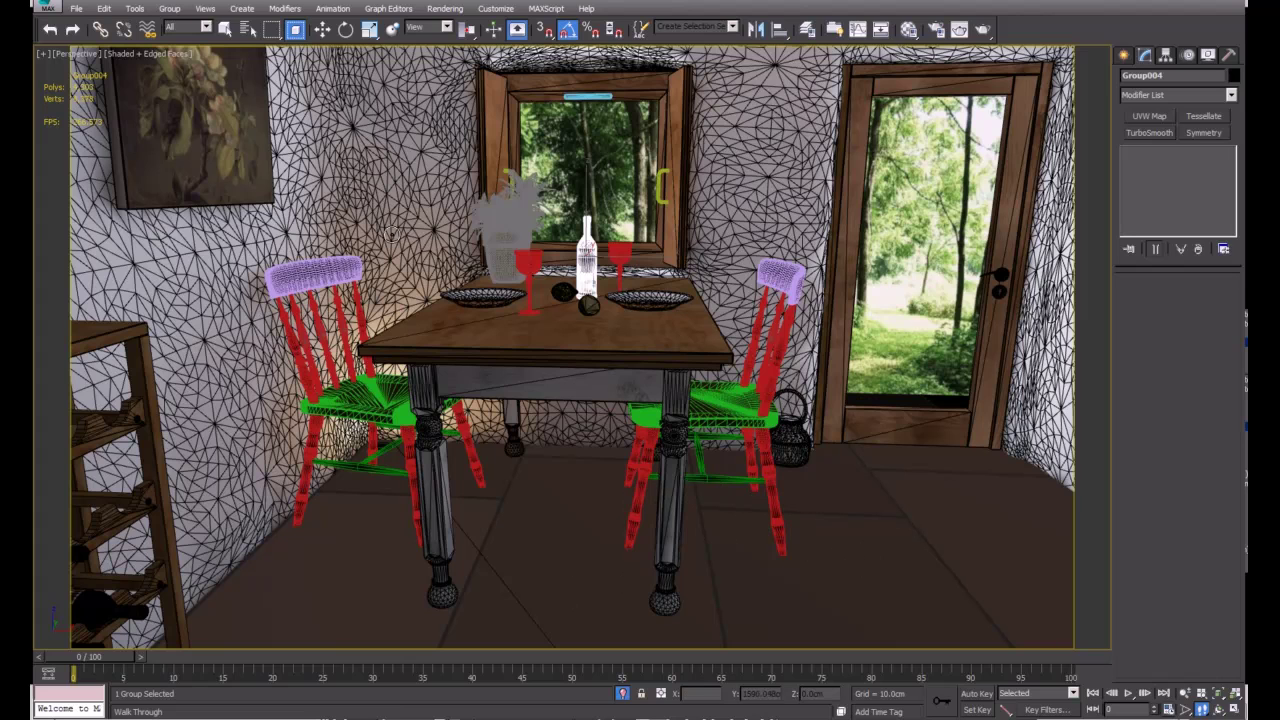
Step: Turn off the edged faces display, view the lit corner behind the chair, and undo the view changes back towards the table
{"action": "key", "text": "F4"}
{"action": "mouse_move", "coordinate": [454, 275]}
{"action": "middle_mouse_down", "text": "alt"}
{"action": "mouse_move", "coordinate": [516, 185]}
{"action": "mouse_move", "coordinate": [540, 272]}
{"action": "mouse_move", "coordinate": [503, 240]}
{"action": "mouse_move", "coordinate": [463, 130]}
{"action": "middle_mouse_up", "text": "alt"}
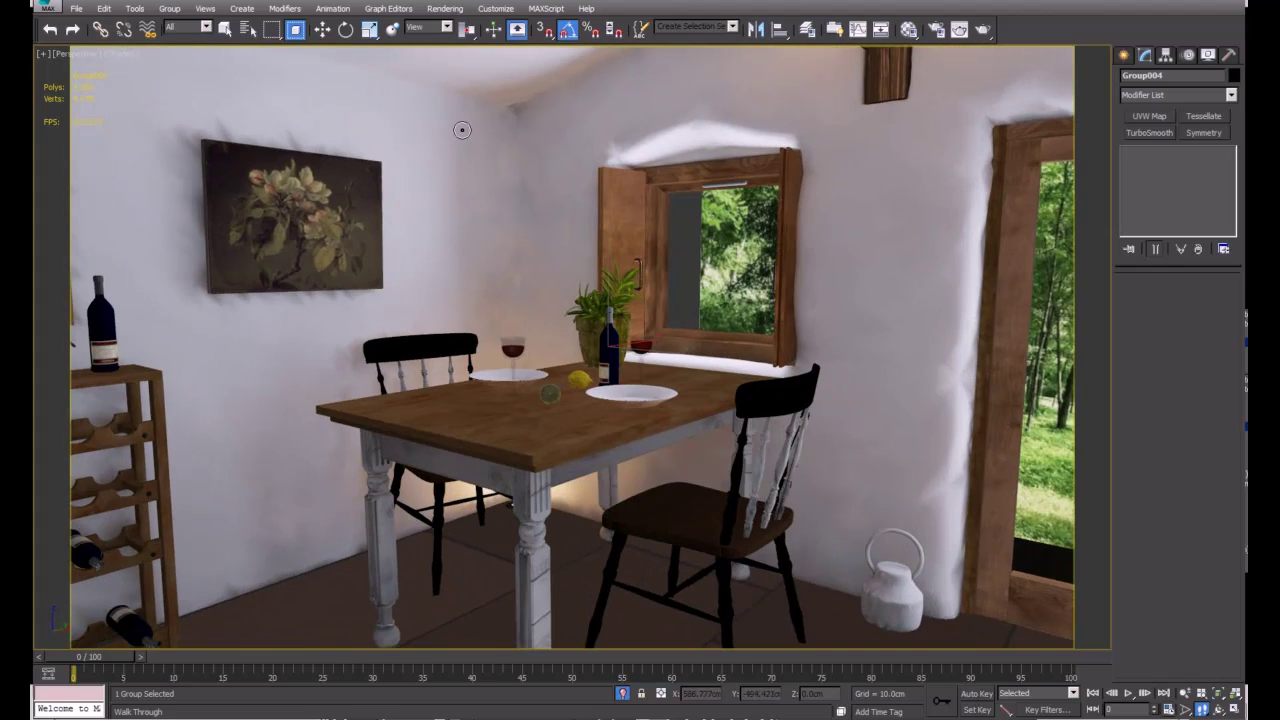
{"action": "middle_click_drag", "start_coordinate": [448, 174], "coordinate": [466, 265], "text": "alt"}
{"action": "left_click_drag", "start_coordinate": [469, 275], "coordinate": [609, 439]}
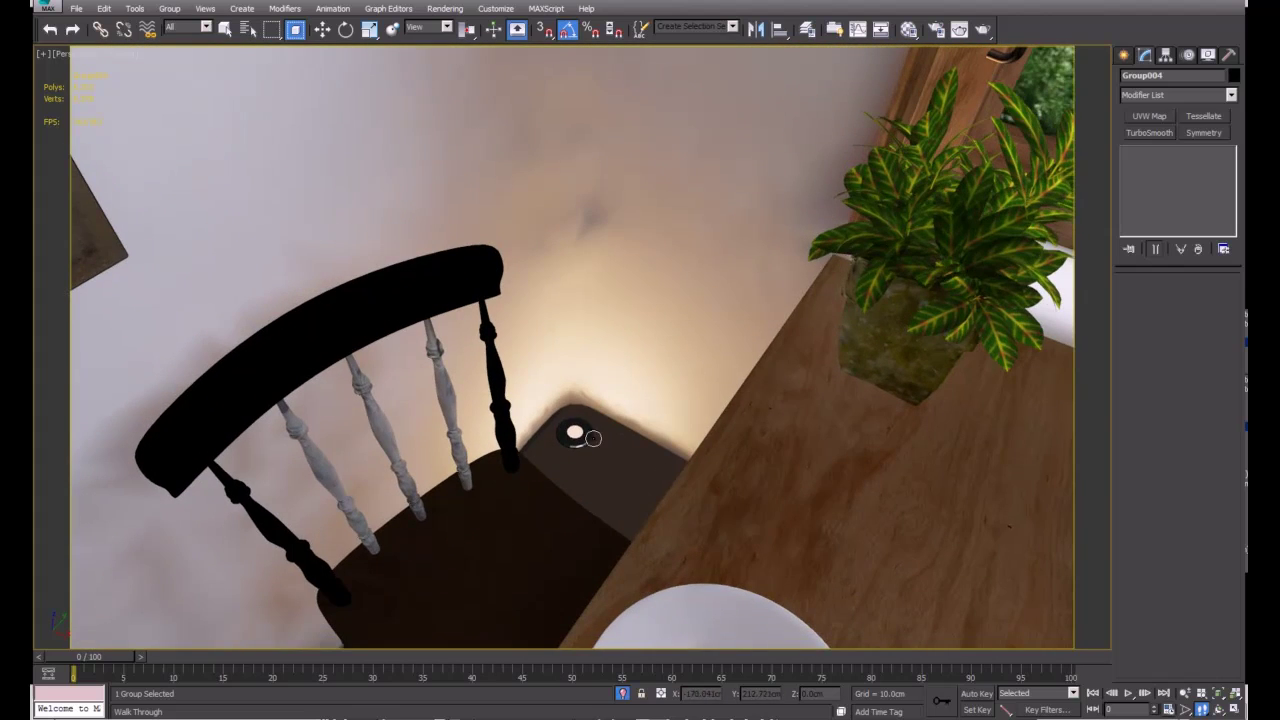
{"action": "key", "text": "shift+z"}
{"action": "key", "text": "shift+z"}
{"action": "key", "text": "shift+z"}
{"action": "key", "text": "shift+z"}
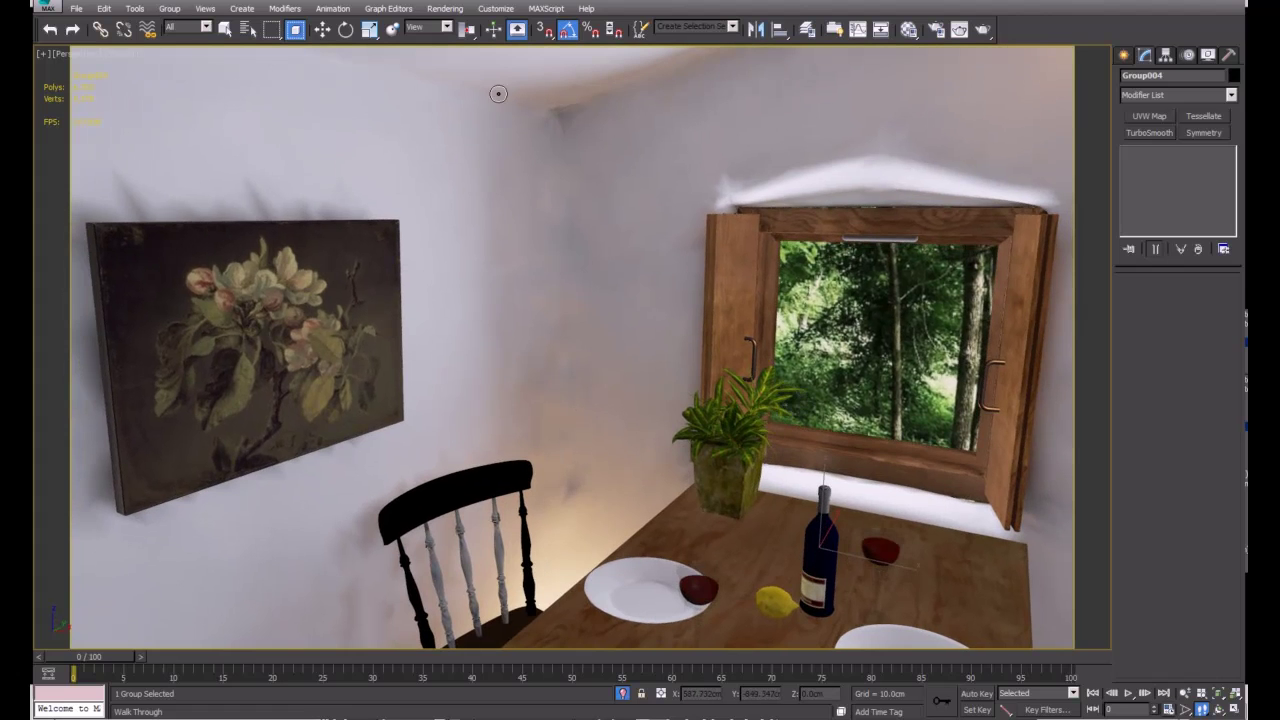
Step: Inspect the lighting on the ceiling, painting and wine rack, briefly toggling edged faces to check the wall mesh
{"action": "middle_click_drag", "start_coordinate": [512, 217], "coordinate": [531, 172], "text": "alt"}
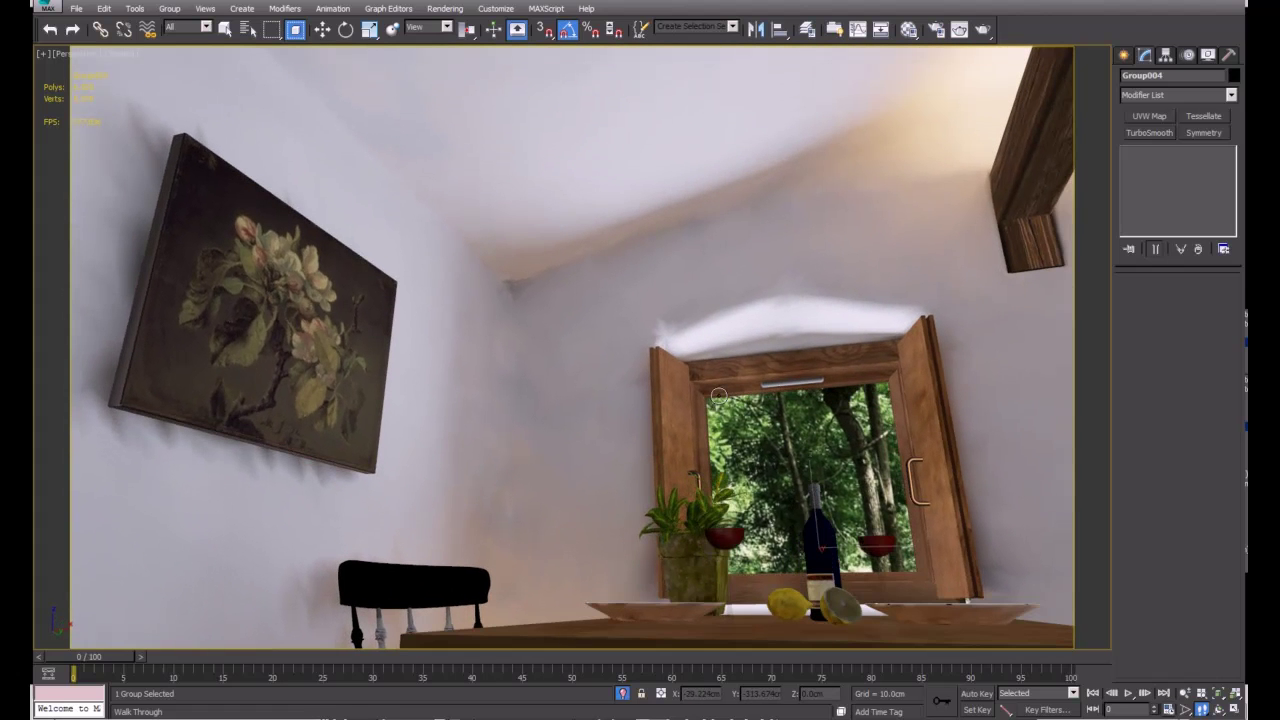
{"action": "mouse_move", "coordinate": [275, 295]}
{"action": "middle_mouse_down", "text": "alt"}
{"action": "mouse_move", "coordinate": [360, 346]}
{"action": "mouse_move", "coordinate": [474, 360]}
{"action": "middle_mouse_up", "text": "alt"}
{"action": "middle_click_drag", "start_coordinate": [305, 446], "coordinate": [467, 297]}
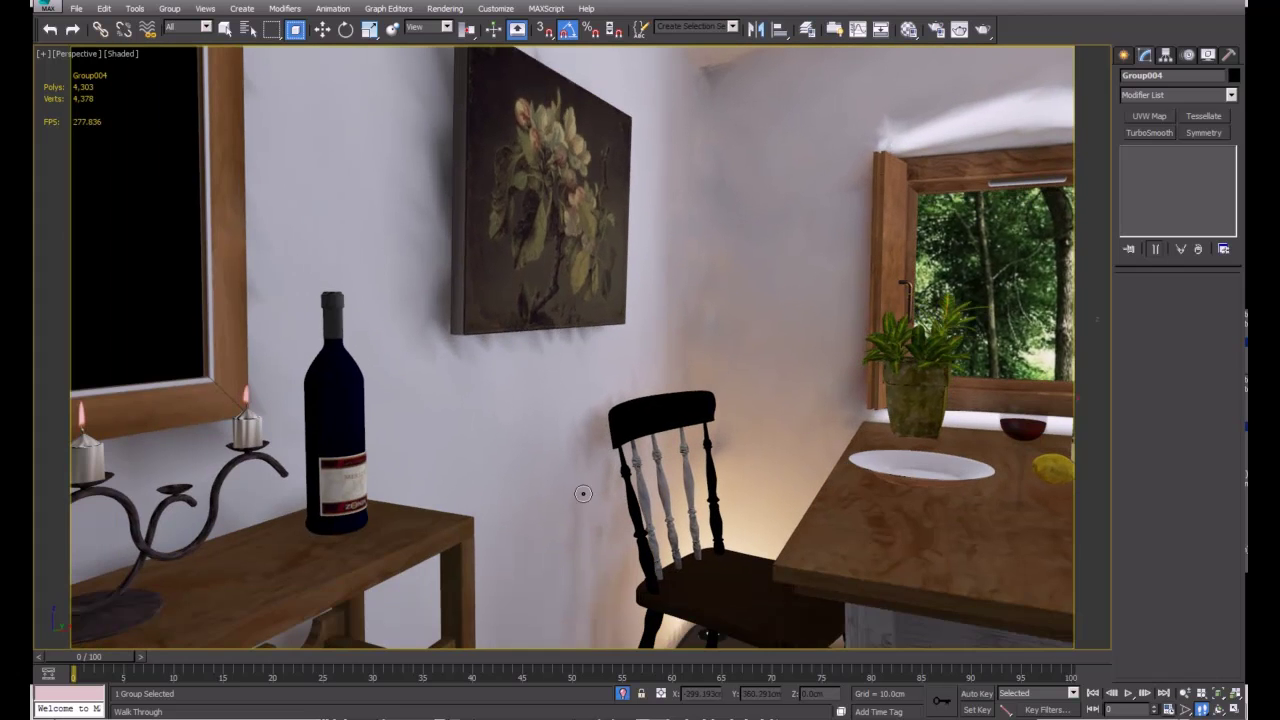
{"action": "middle_click_drag", "start_coordinate": [610, 500], "coordinate": [606, 378]}
{"action": "scroll", "coordinate": [590, 439], "scroll_direction": "down", "scroll_amount": 3}
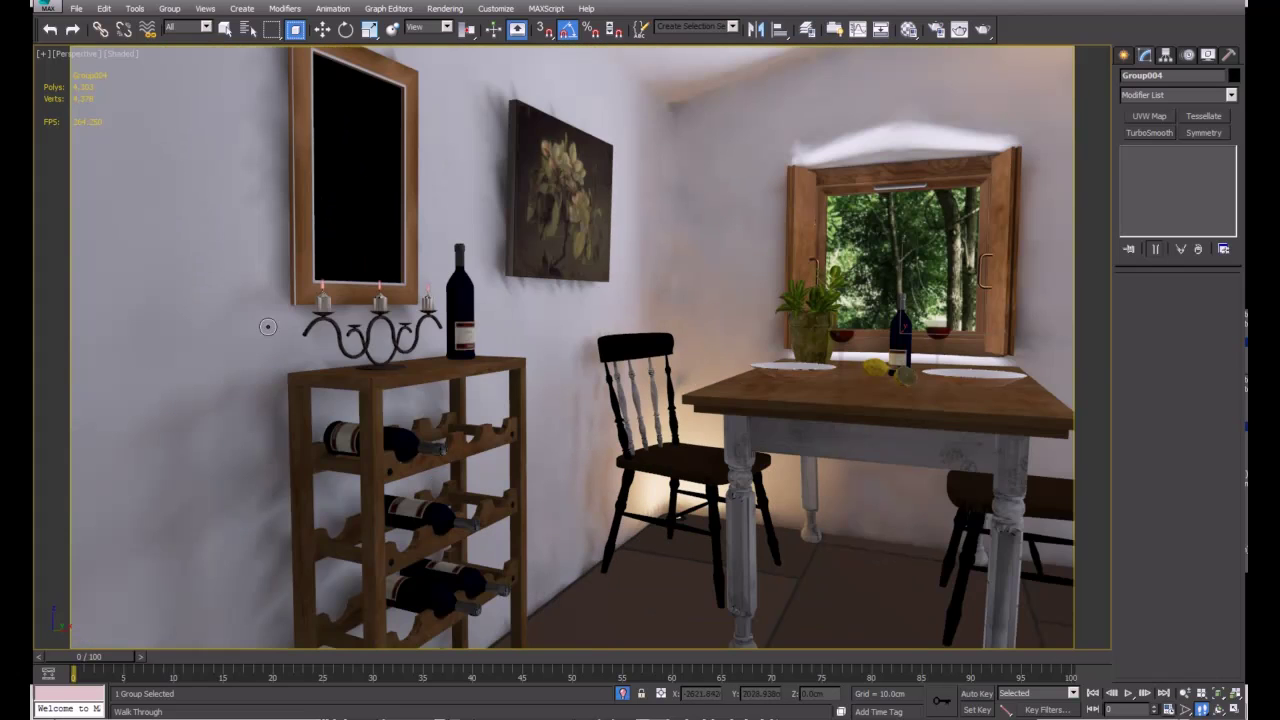
{"action": "key", "text": "F4"}
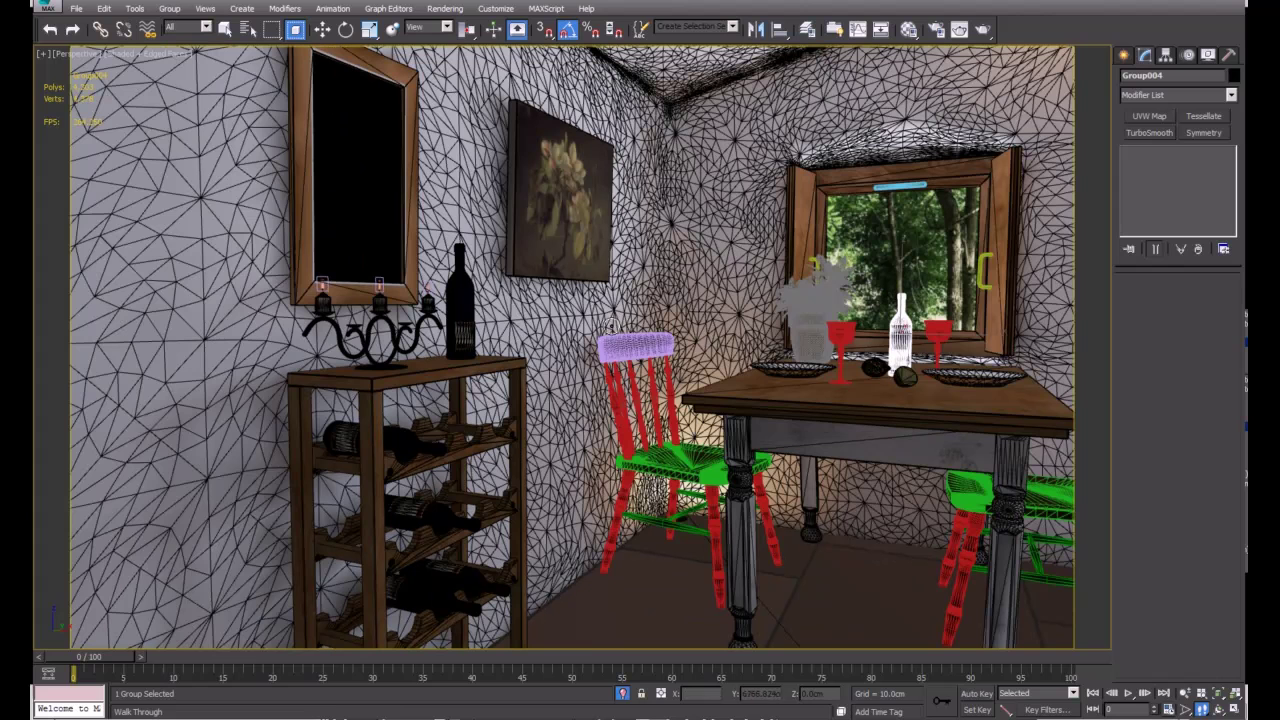
{"action": "key", "text": "F4"}
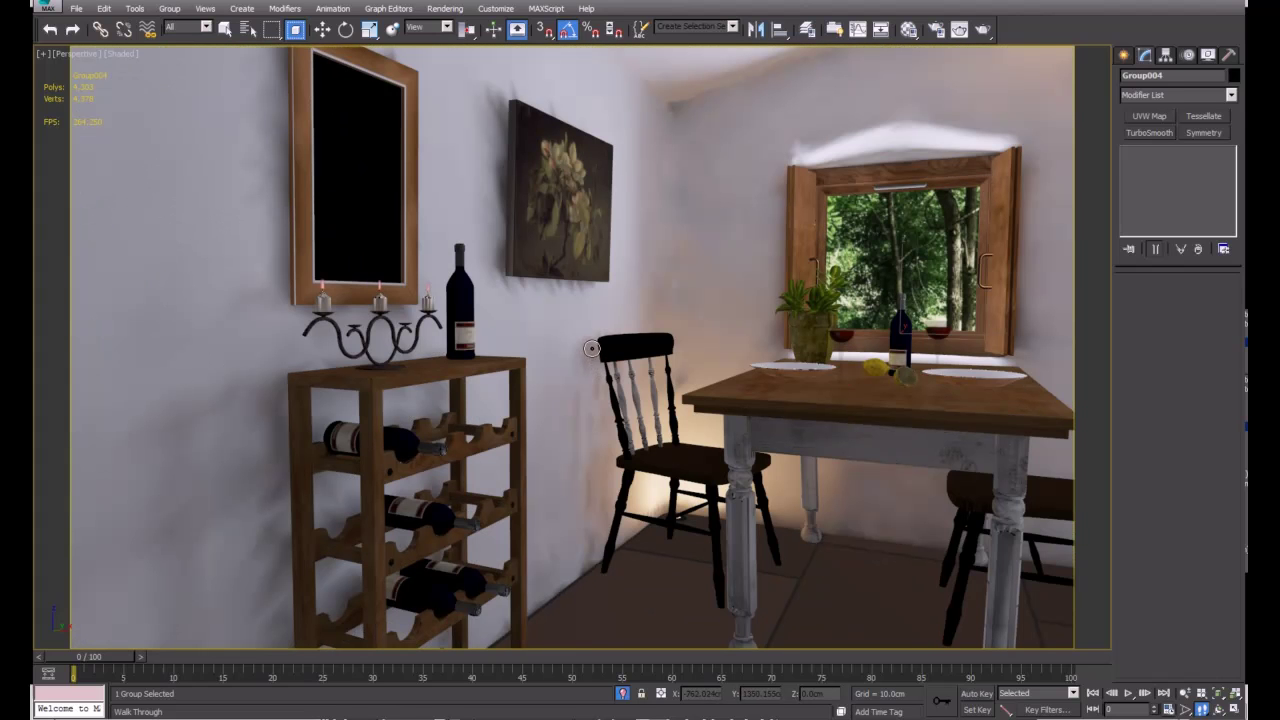
Step: Walk from the wine rack across the room to examine the lighting around the window, glass door and alcove spotlight
{"action": "middle_click_drag", "start_coordinate": [590, 396], "coordinate": [536, 430]}
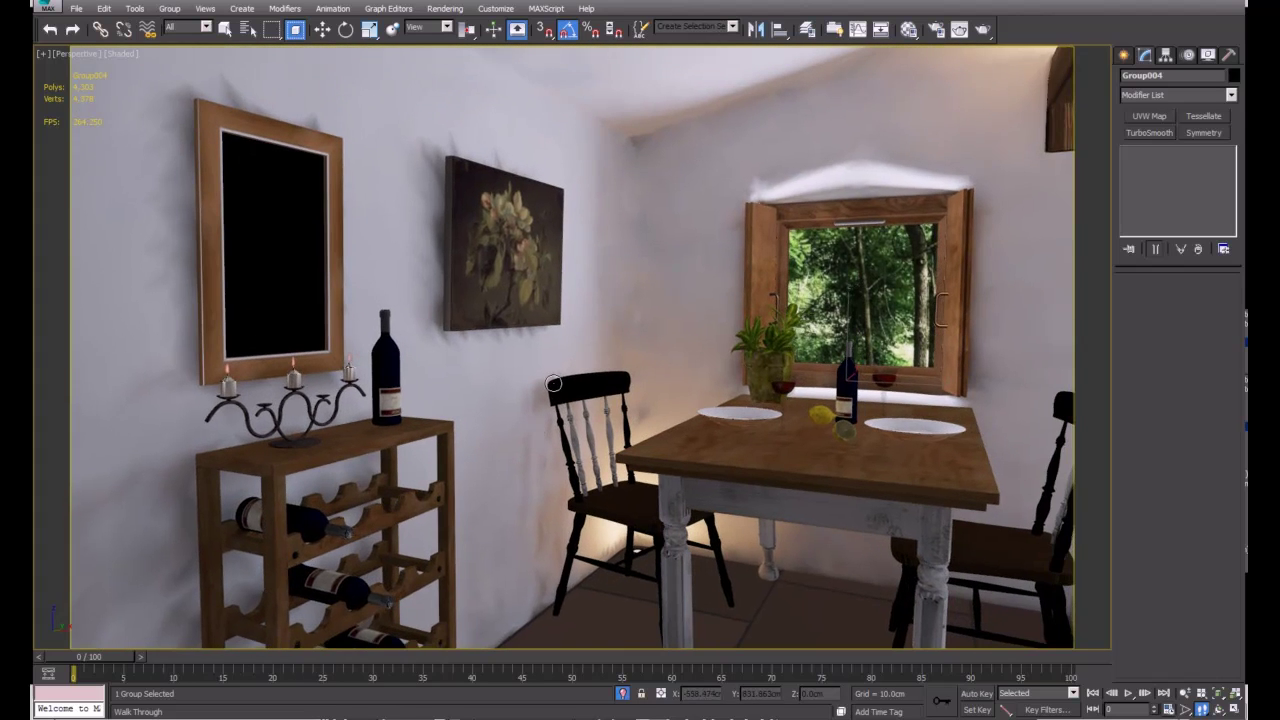
{"action": "key", "text": "Left"}
{"action": "mouse_move", "coordinate": [604, 430]}
{"action": "left_mouse_down"}
{"action": "mouse_move", "coordinate": [640, 426]}
{"action": "mouse_move", "coordinate": [592, 441]}
{"action": "left_mouse_up"}
{"action": "key", "text": "Right"}
{"action": "middle_click_drag", "start_coordinate": [592, 441], "coordinate": [620, 372]}
{"action": "middle_click_drag", "start_coordinate": [727, 413], "coordinate": [630, 440]}
{"action": "mouse_move", "coordinate": [630, 440]}
{"action": "left_mouse_down"}
{"action": "mouse_move", "coordinate": [652, 455]}
{"action": "mouse_move", "coordinate": [643, 440]}
{"action": "left_mouse_up"}
{"action": "middle_click_drag", "start_coordinate": [643, 440], "coordinate": [641, 436]}
{"action": "left_click_drag", "start_coordinate": [639, 435], "coordinate": [638, 441]}
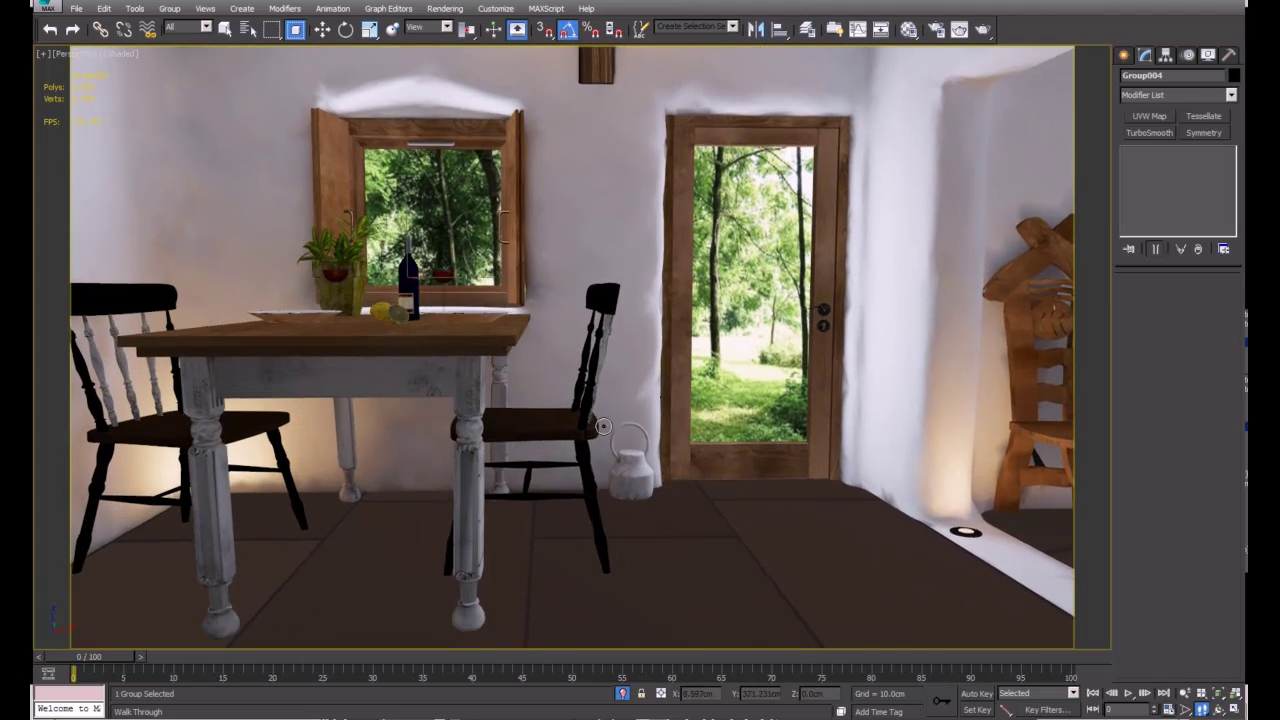
Step: Leave walk-through mode, look into the alcove in a perspective view, and return to the camera view
{"action": "left_click", "coordinate": [226, 31]}
{"action": "key", "text": "c"}
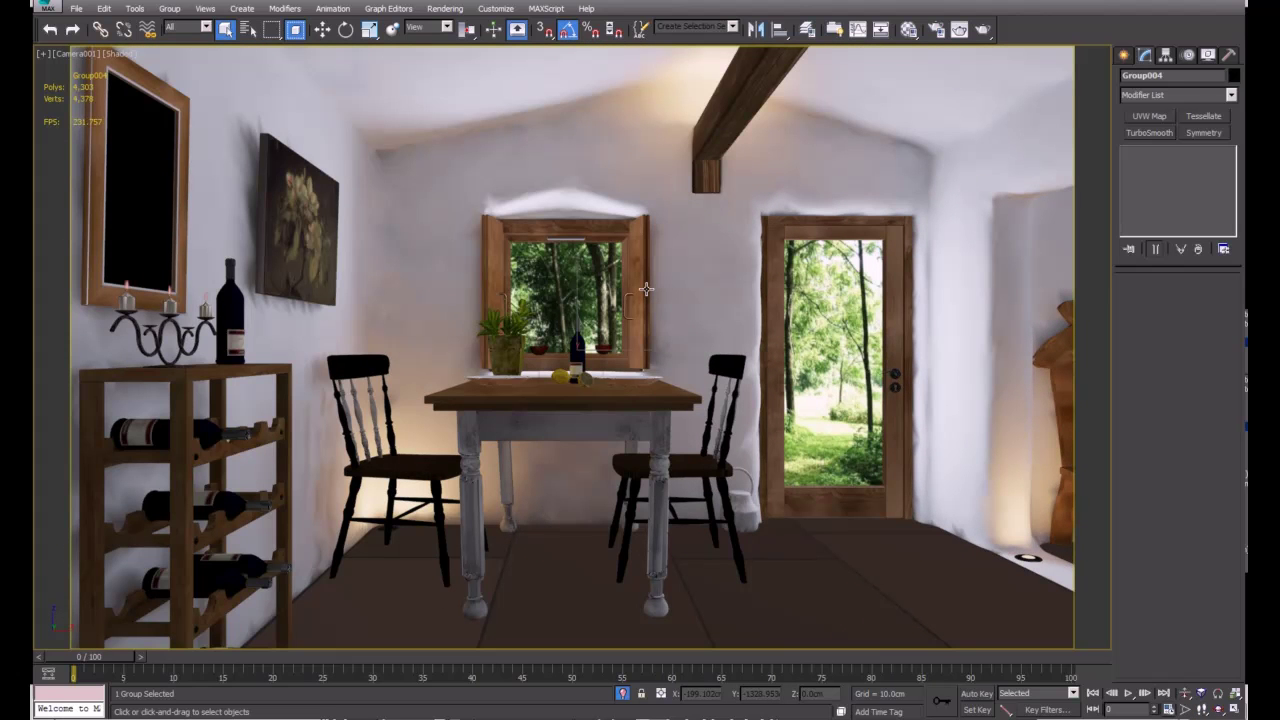
{"action": "key", "text": "p"}
{"action": "middle_click_drag", "start_coordinate": [614, 426], "coordinate": [634, 393], "text": "alt"}
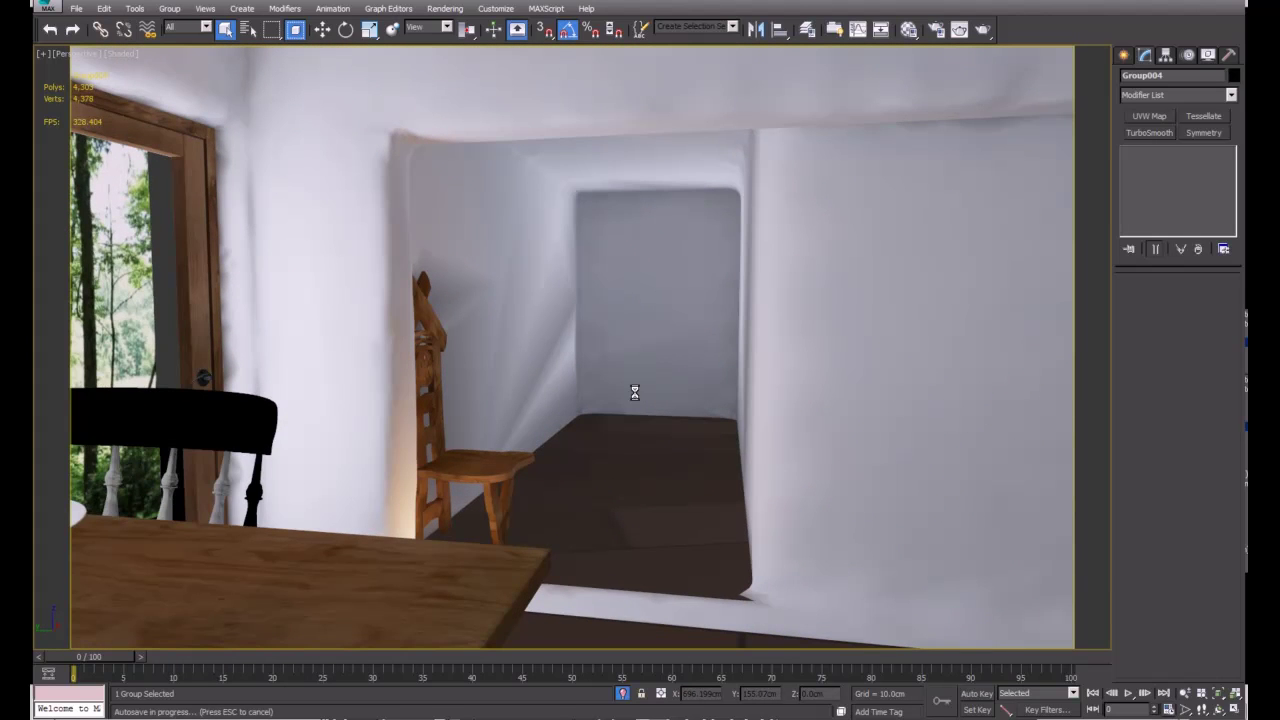
{"action": "key", "text": "c"}
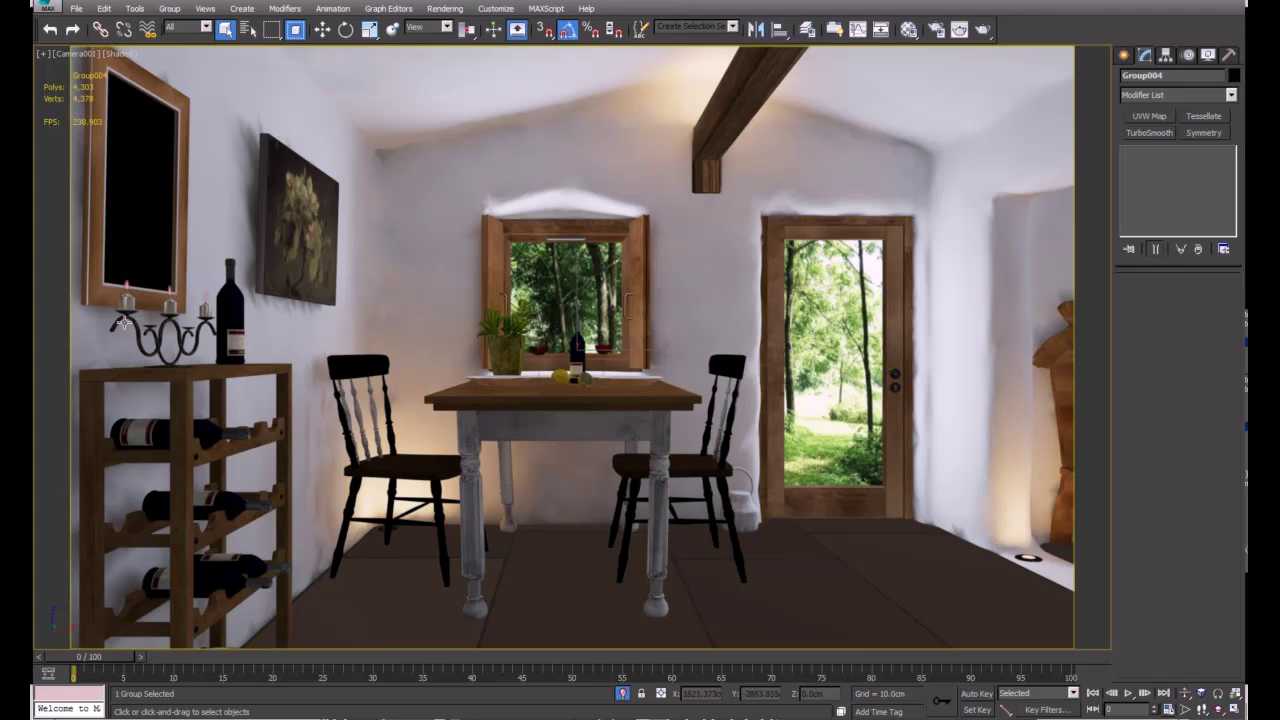
Step: Select a candle on the wine rack and zoom the perspective view in on it to inspect the candleholder's shading
{"action": "left_click", "coordinate": [170, 308]}
{"action": "key", "text": "p"}
{"action": "key", "text": "z"}
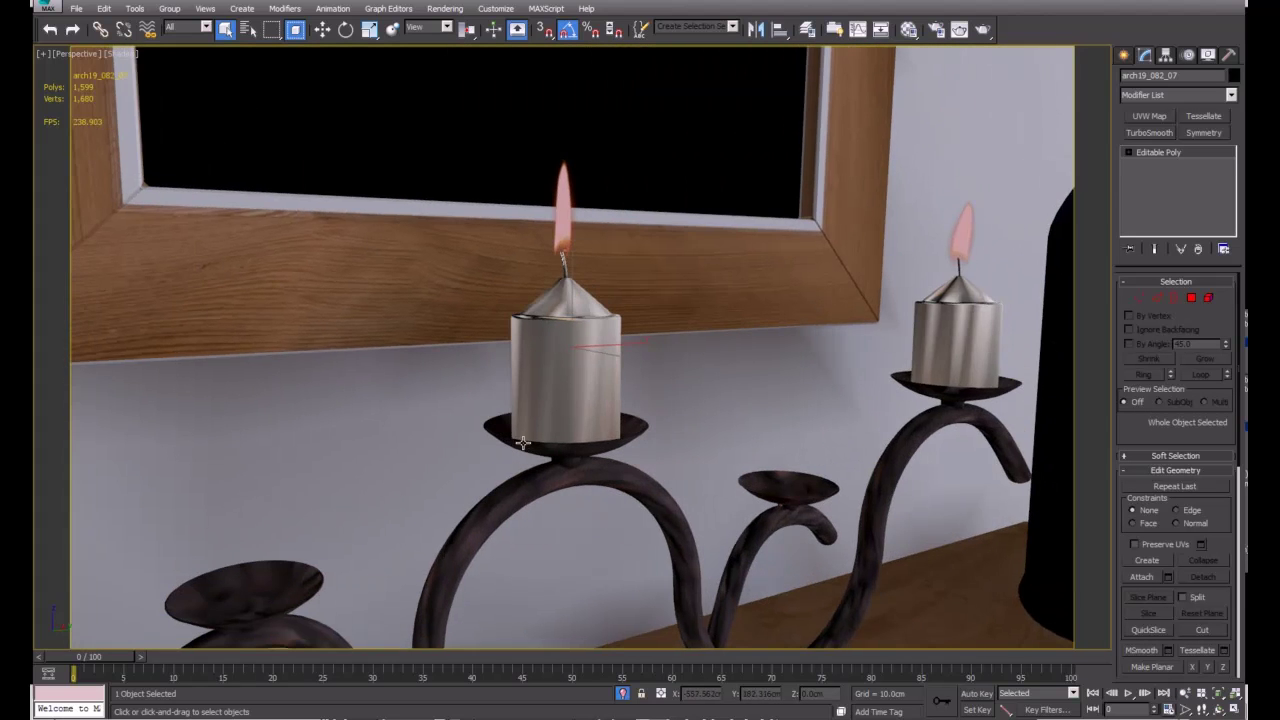
{"action": "scroll", "coordinate": [569, 386], "scroll_direction": "down", "scroll_amount": 3}
{"action": "mouse_move", "coordinate": [569, 386]}
{"action": "middle_mouse_down"}
{"action": "mouse_move", "coordinate": [633, 310]}
{"action": "mouse_move", "coordinate": [566, 306]}
{"action": "mouse_move", "coordinate": [585, 405]}
{"action": "middle_mouse_up"}
{"action": "middle_click_drag", "start_coordinate": [585, 405], "coordinate": [563, 283]}
{"action": "middle_click_drag", "start_coordinate": [783, 358], "coordinate": [762, 366]}
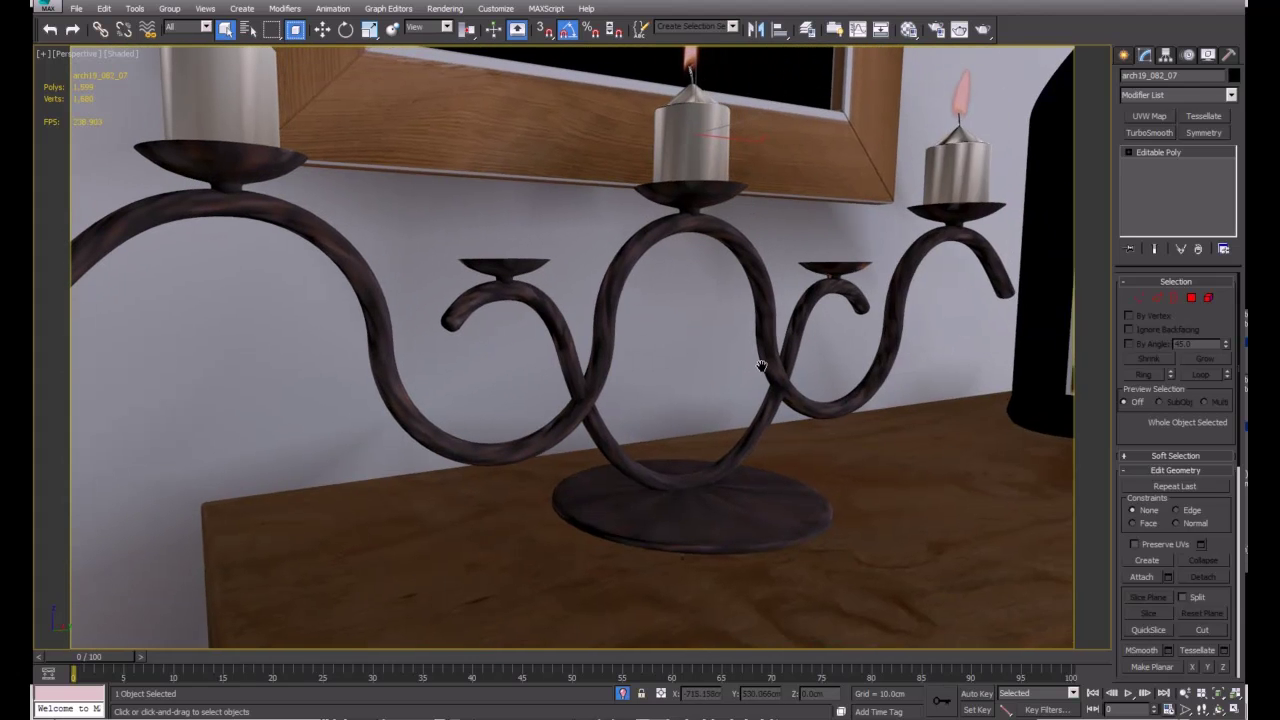
{"action": "key", "text": "m"}
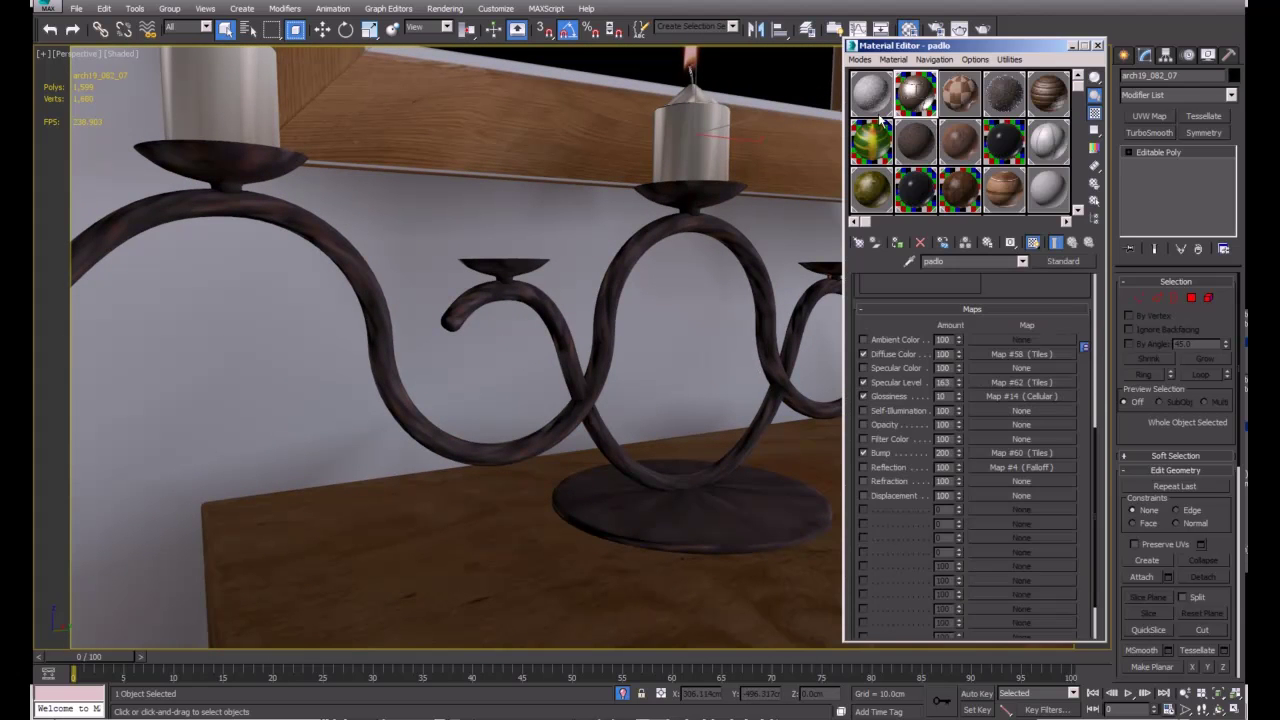
{"action": "left_click", "coordinate": [1098, 46]}
{"action": "middle_click_drag", "start_coordinate": [618, 246], "coordinate": [606, 317]}
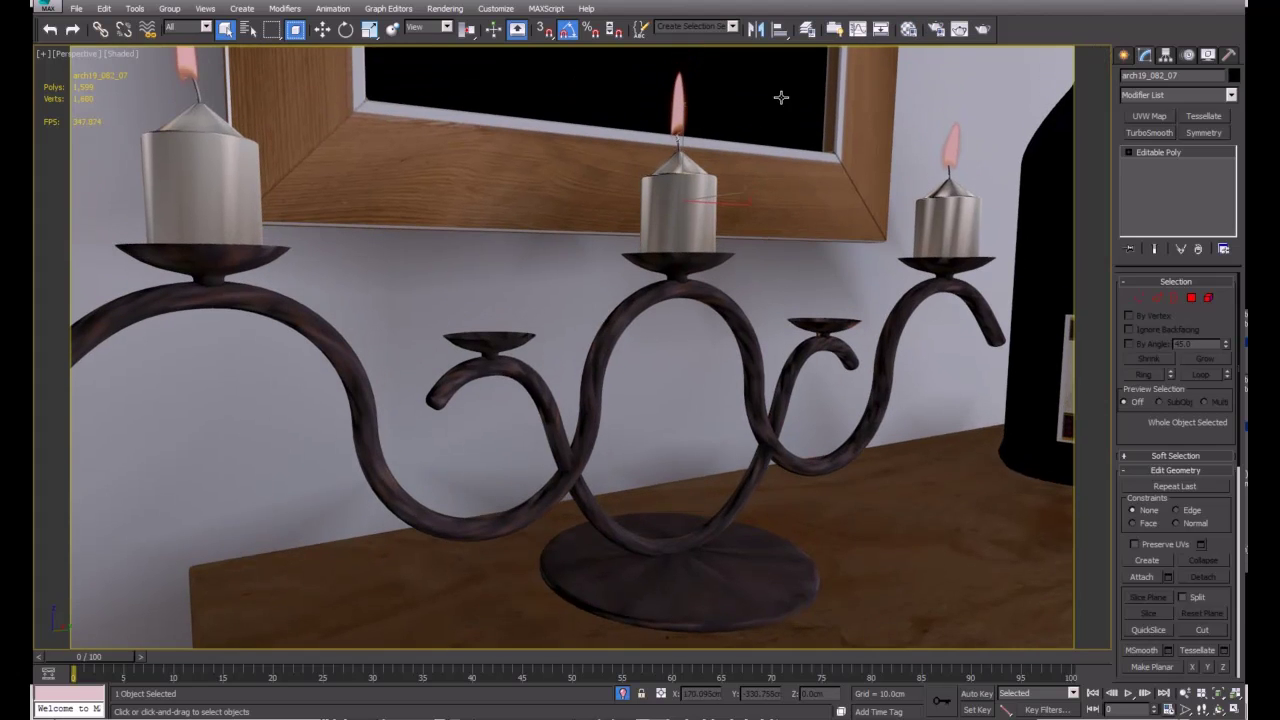
{"action": "middle_click_drag", "start_coordinate": [705, 168], "coordinate": [692, 228]}
Step: Open the radiosity settings in the render setup and move the dialog aside to uncover the candleholder
{"action": "left_click", "coordinate": [935, 29]}
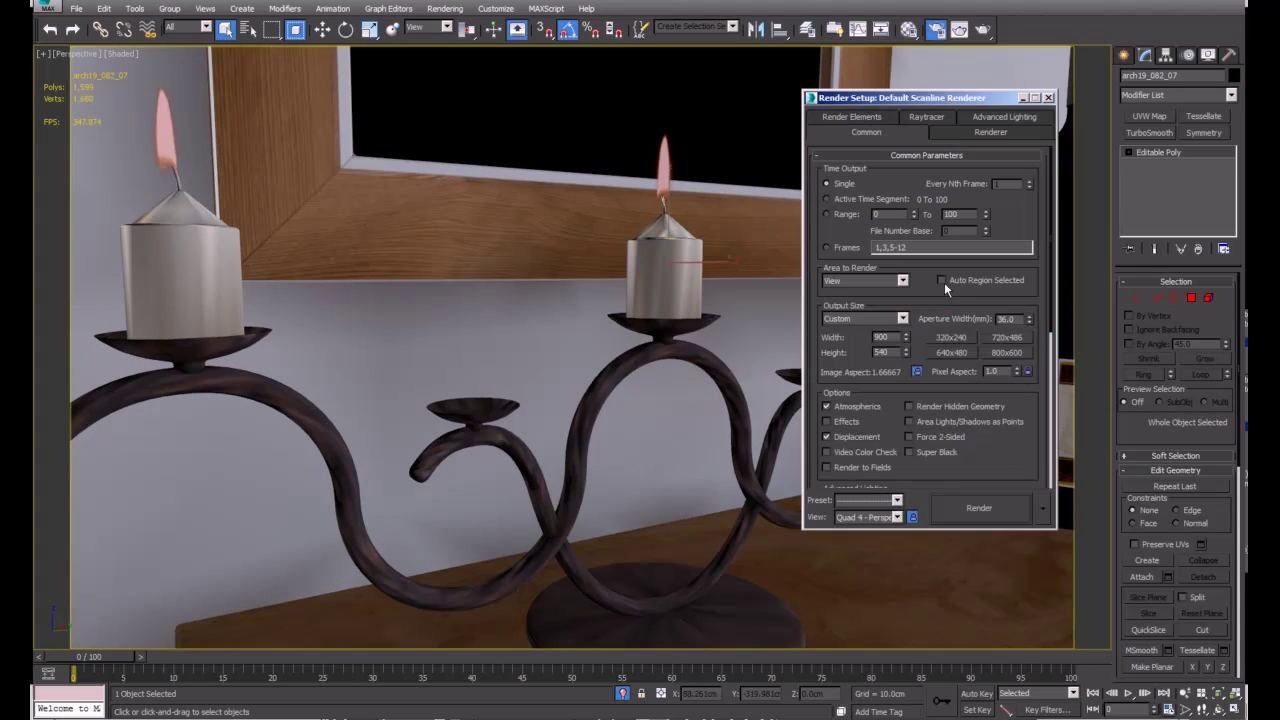
{"action": "left_click", "coordinate": [1012, 119]}
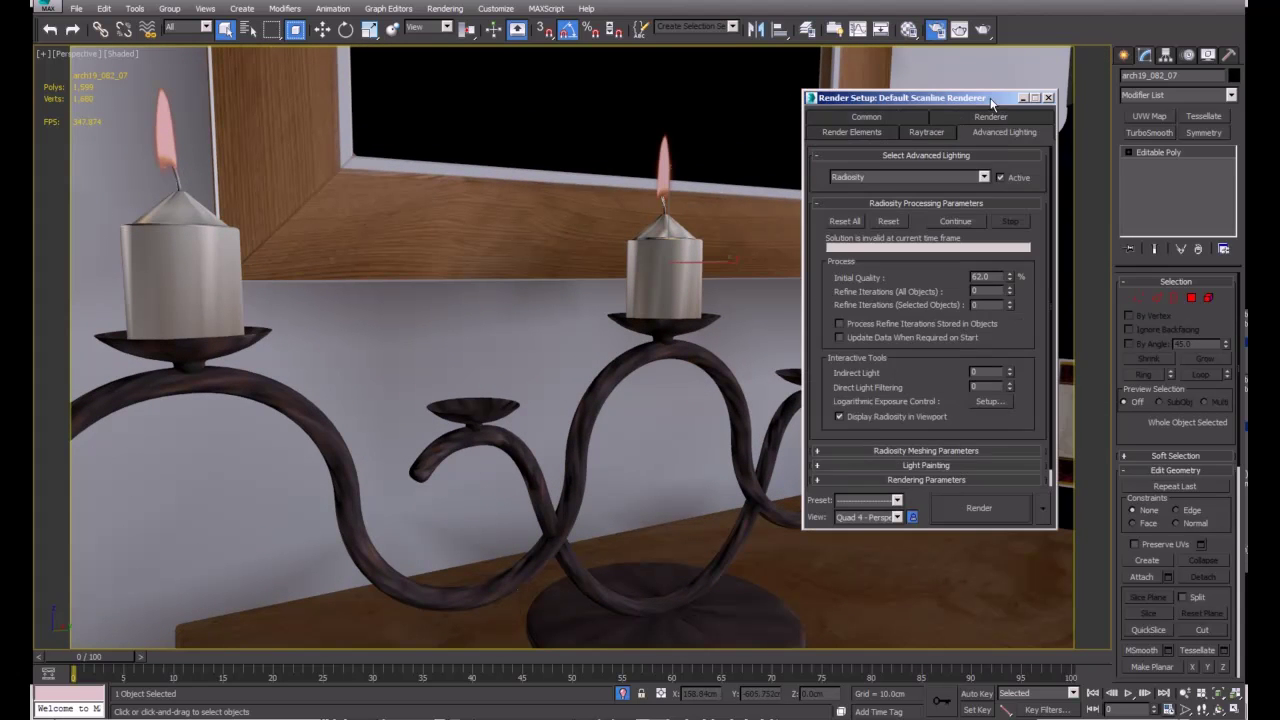
{"action": "left_click_drag", "start_coordinate": [940, 97], "coordinate": [996, 83]}
Step: Examine the candles and candleholder up close, briefly showing edged faces to inspect their mesh
{"action": "middle_click_drag", "start_coordinate": [620, 280], "coordinate": [650, 318], "text": "alt"}
{"action": "key", "text": "F4"}
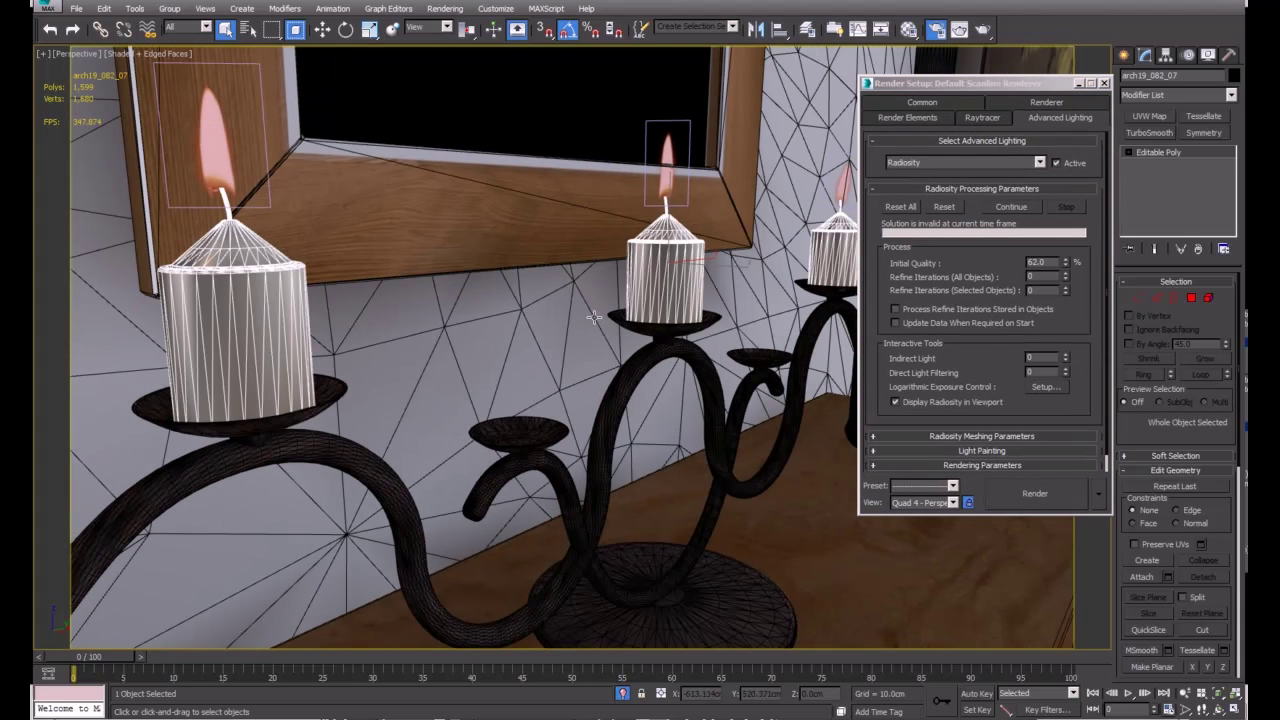
{"action": "key", "text": "F4"}
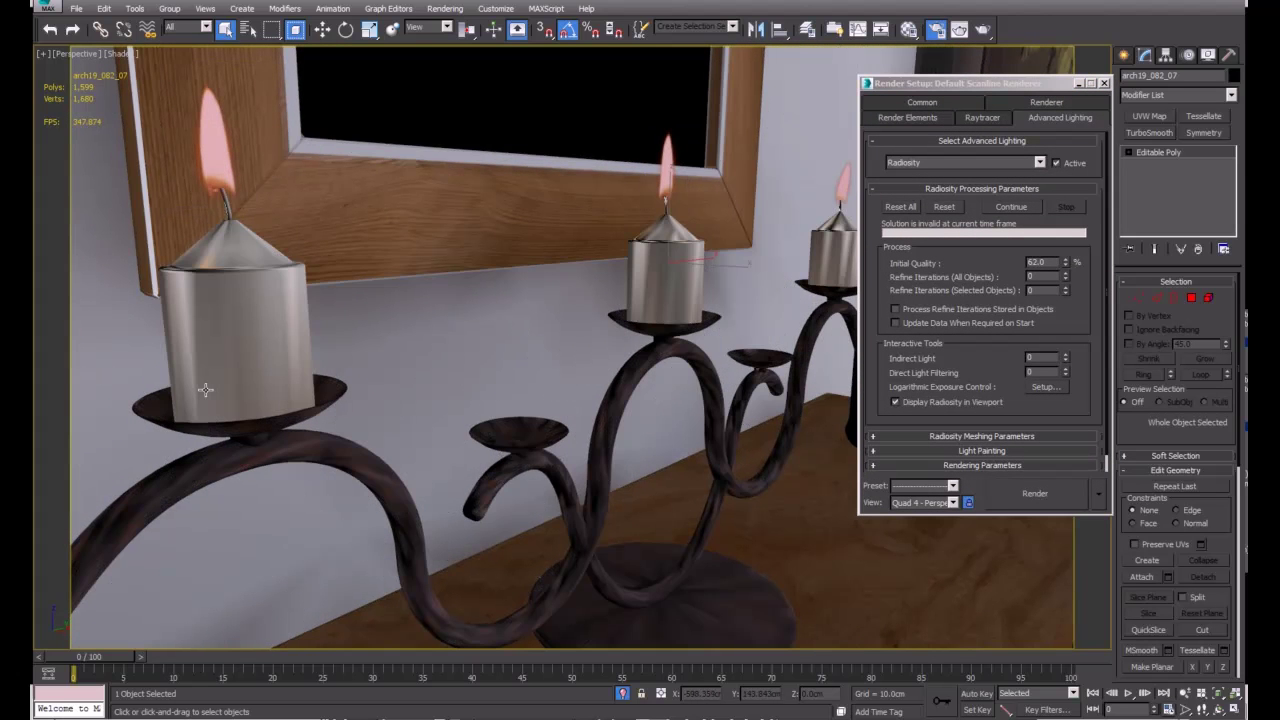
{"action": "middle_click_drag", "start_coordinate": [430, 392], "coordinate": [449, 386], "text": "alt"}
{"action": "scroll", "coordinate": [460, 392], "scroll_direction": "down", "scroll_amount": 3}
{"action": "scroll", "coordinate": [480, 400], "scroll_direction": "up", "scroll_amount": 3}
{"action": "scroll", "coordinate": [485, 410], "scroll_direction": "down", "scroll_amount": 1}
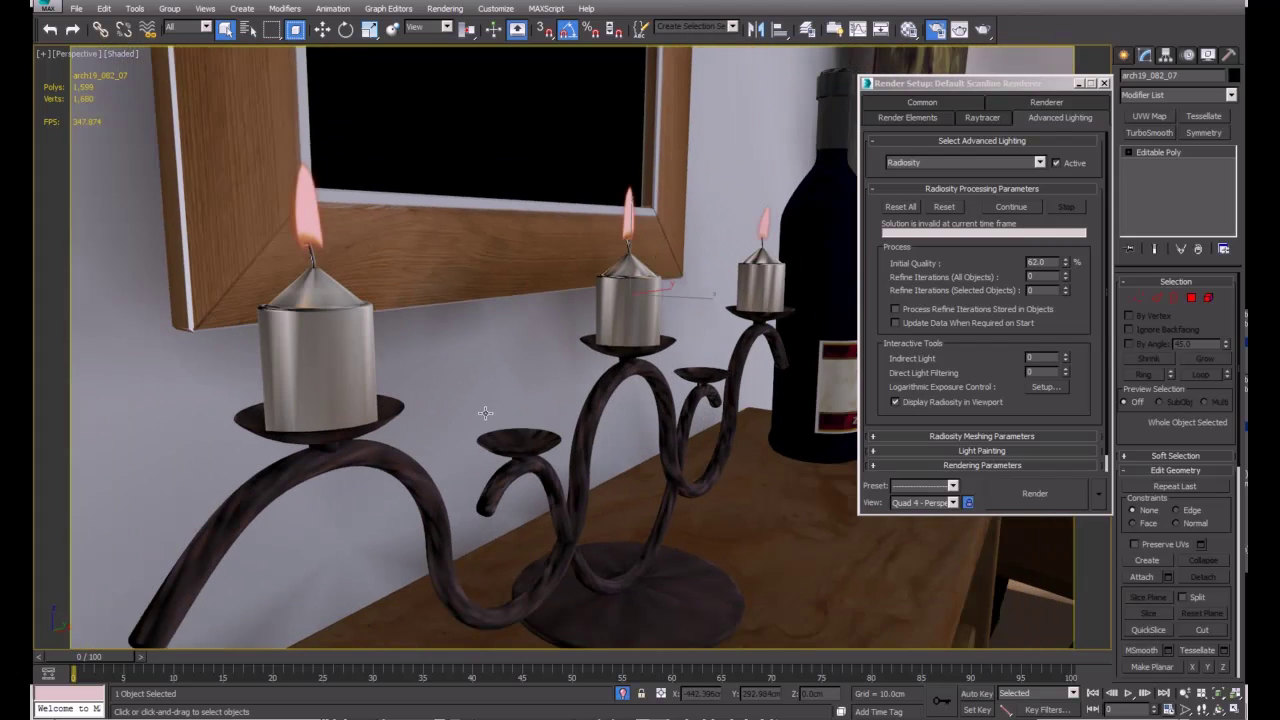
{"action": "scroll", "coordinate": [485, 412], "scroll_direction": "up", "scroll_amount": 1}
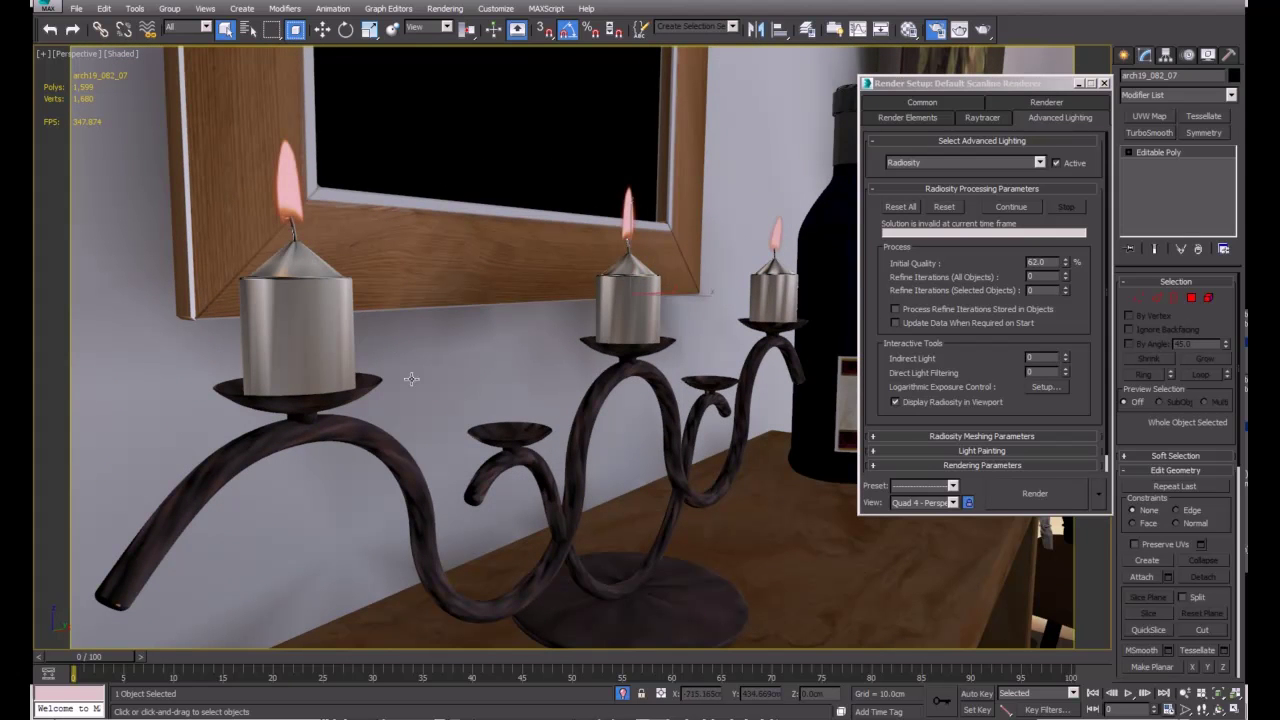
Step: Set the radiosity refine iterations for all objects to 1 and continue calculating the solution
{"action": "mouse_move", "coordinate": [633, 409]}
{"action": "middle_mouse_down", "text": "alt"}
{"action": "mouse_move", "coordinate": [592, 366]}
{"action": "mouse_move", "coordinate": [567, 376]}
{"action": "middle_mouse_up", "text": "alt"}
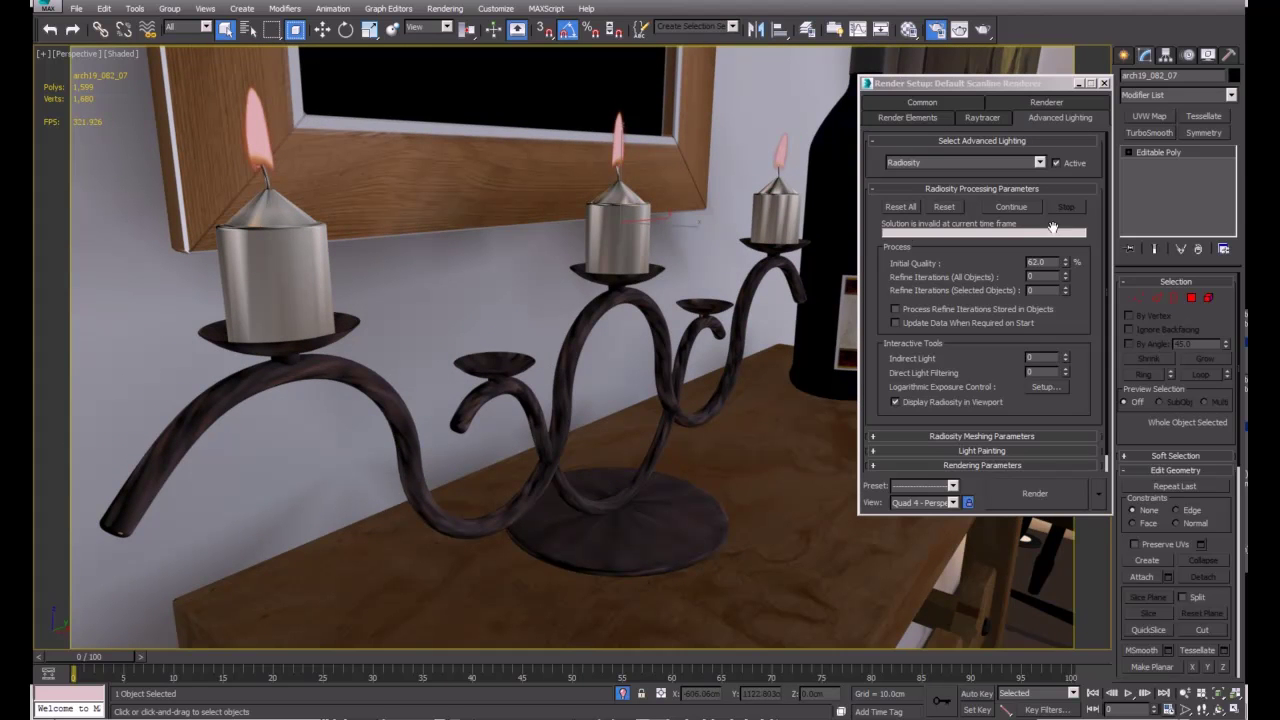
{"action": "left_click", "coordinate": [1043, 290]}
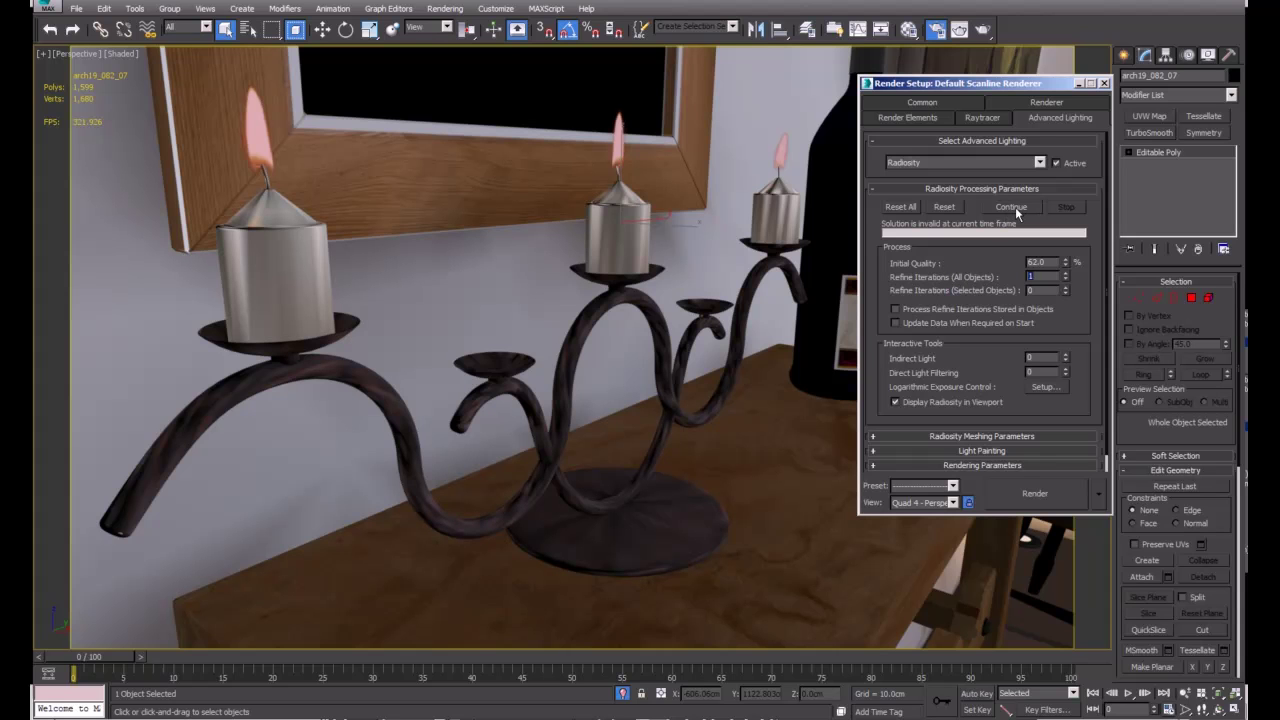
{"action": "left_click", "coordinate": [1012, 207]}
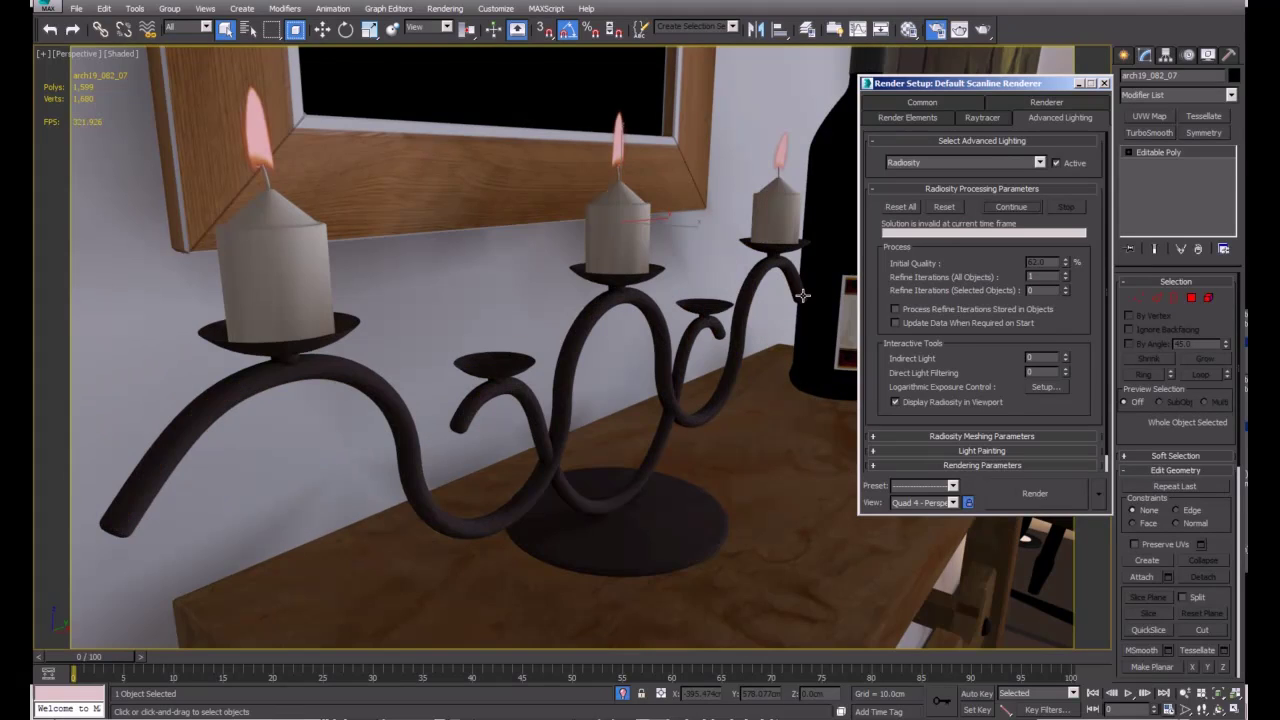
Step: Inspect the refined radiosity lighting on the candleholder, wine bottle, wine rack, chairs and dining table
{"action": "middle_click_drag", "start_coordinate": [747, 282], "coordinate": [560, 302]}
{"action": "scroll", "coordinate": [629, 314], "scroll_direction": "down", "scroll_amount": 5}
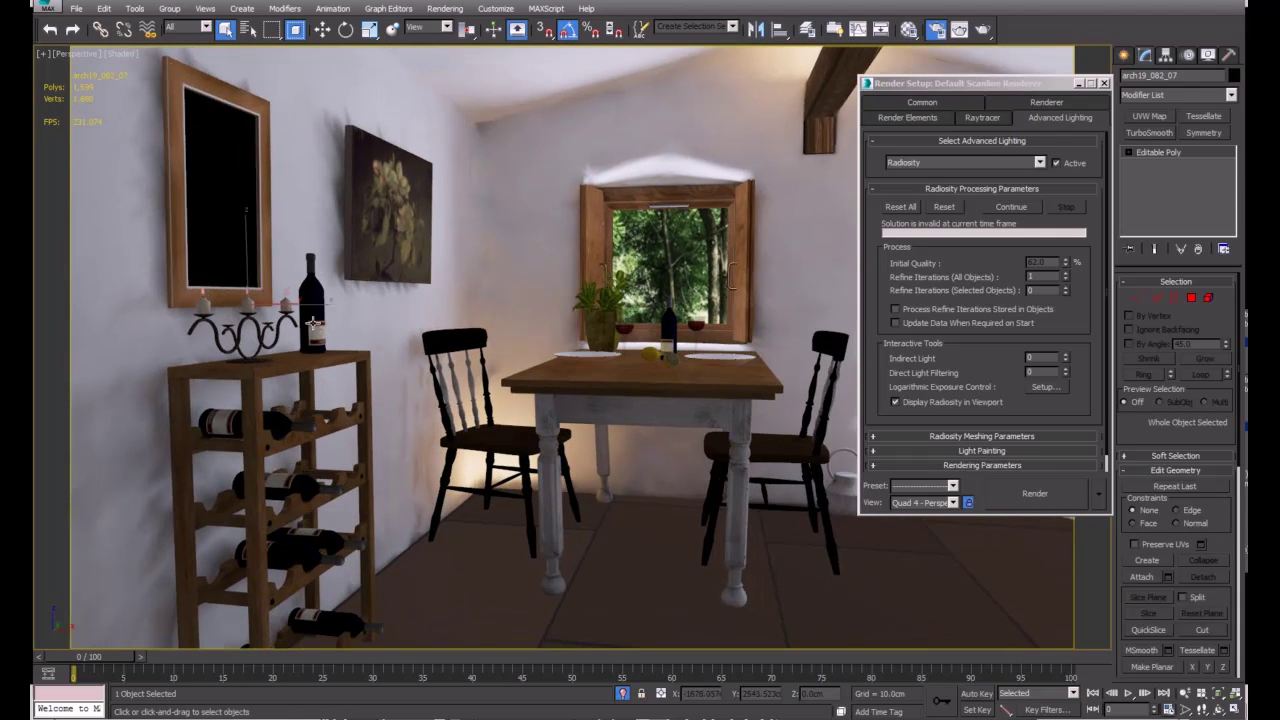
{"action": "scroll", "coordinate": [315, 370], "scroll_direction": "up", "scroll_amount": 10}
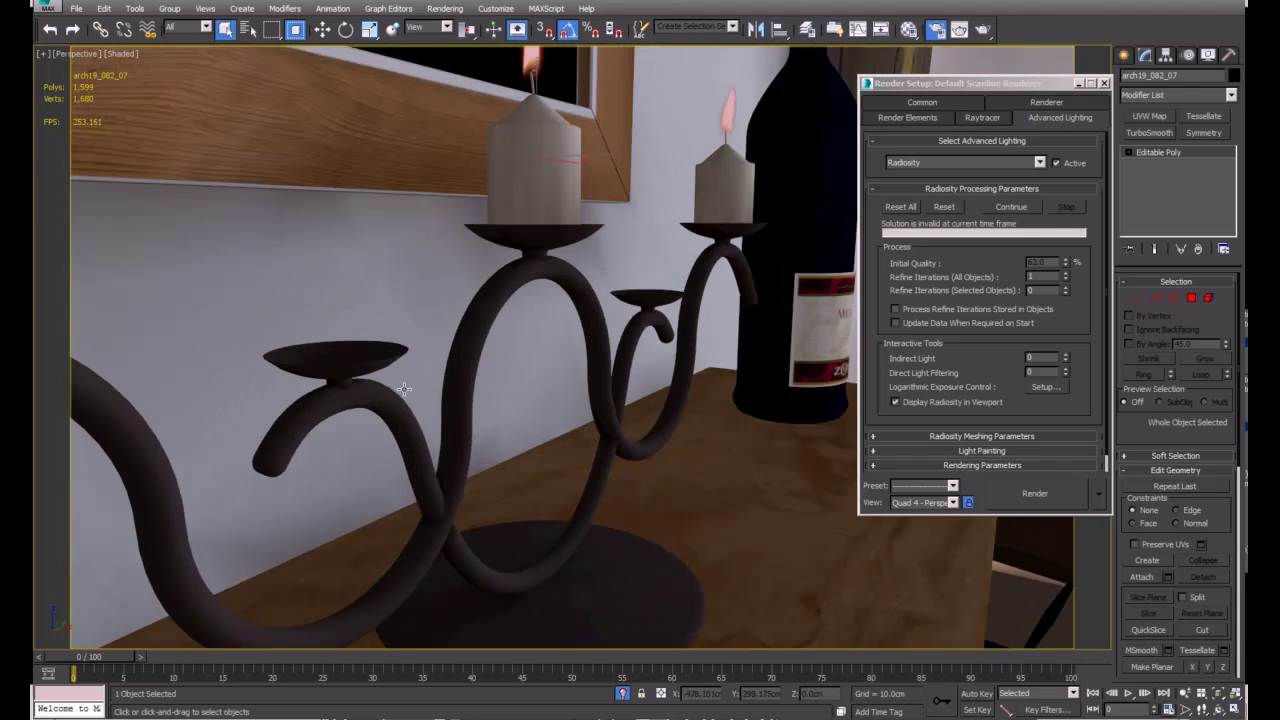
{"action": "scroll", "coordinate": [410, 390], "scroll_direction": "down", "scroll_amount": 5}
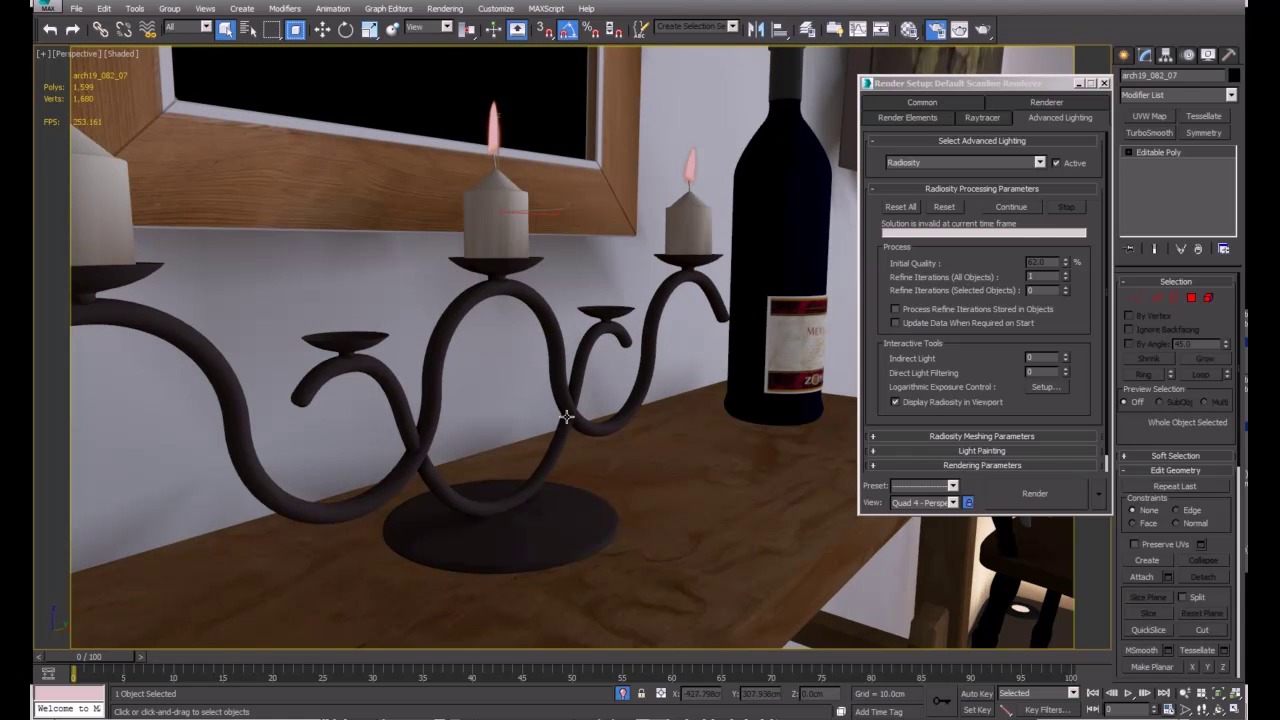
{"action": "scroll", "coordinate": [580, 417], "scroll_direction": "down", "scroll_amount": 6}
{"action": "scroll", "coordinate": [576, 441], "scroll_direction": "up", "scroll_amount": 3}
{"action": "middle_click_drag", "start_coordinate": [577, 441], "coordinate": [514, 392], "text": "alt"}
{"action": "middle_click_drag", "start_coordinate": [592, 438], "coordinate": [593, 247]}
{"action": "middle_click_drag", "start_coordinate": [596, 332], "coordinate": [430, 436]}
{"action": "middle_click_drag", "start_coordinate": [780, 375], "coordinate": [600, 446]}
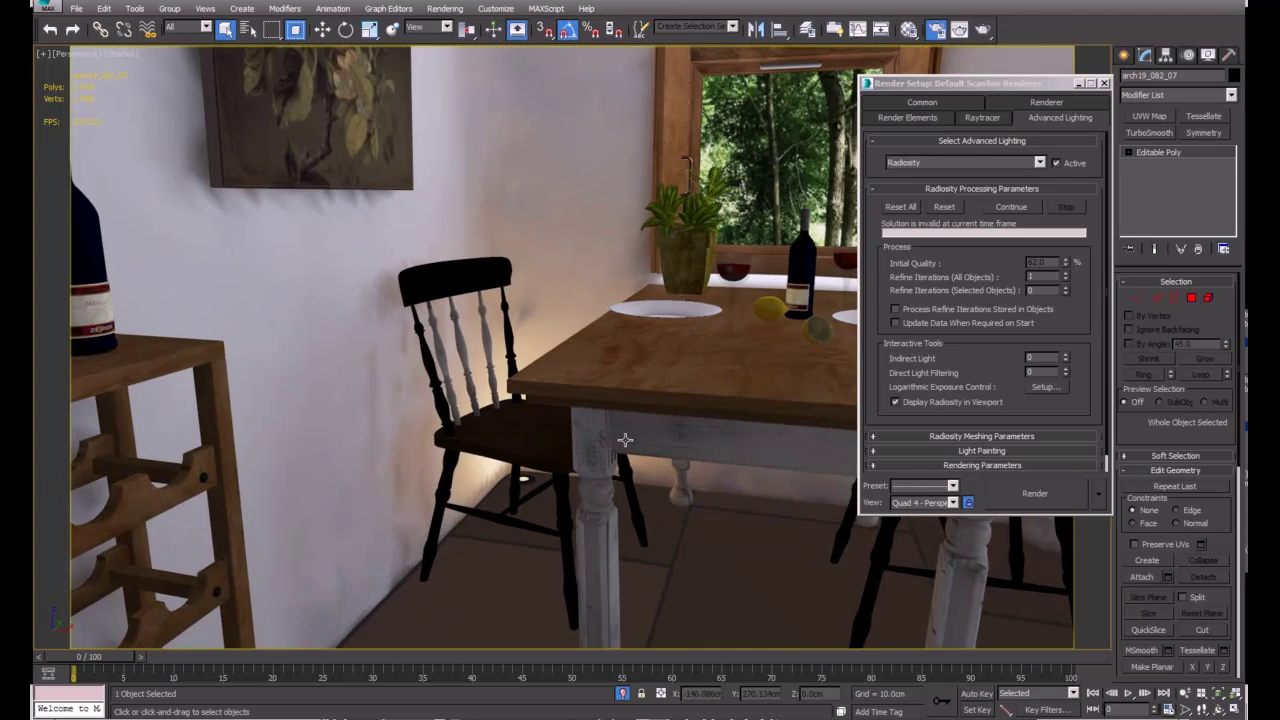
{"action": "scroll", "coordinate": [625, 440], "scroll_direction": "down", "scroll_amount": 3}
{"action": "middle_click_drag", "start_coordinate": [517, 469], "coordinate": [622, 429], "text": "alt"}
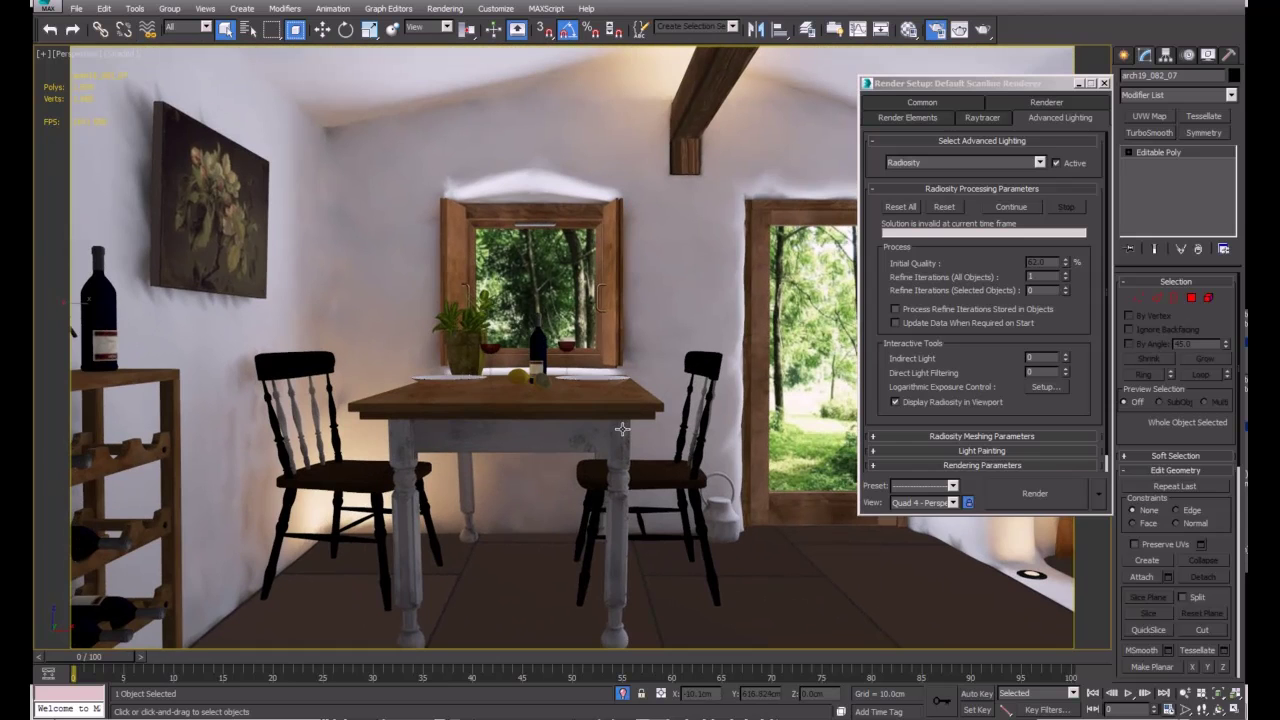
Step: Switch to the camera view, select the small metal can beside the door and point out the refine iterations for selected objects
{"action": "key", "text": "c"}
{"action": "left_click", "coordinate": [741, 514]}
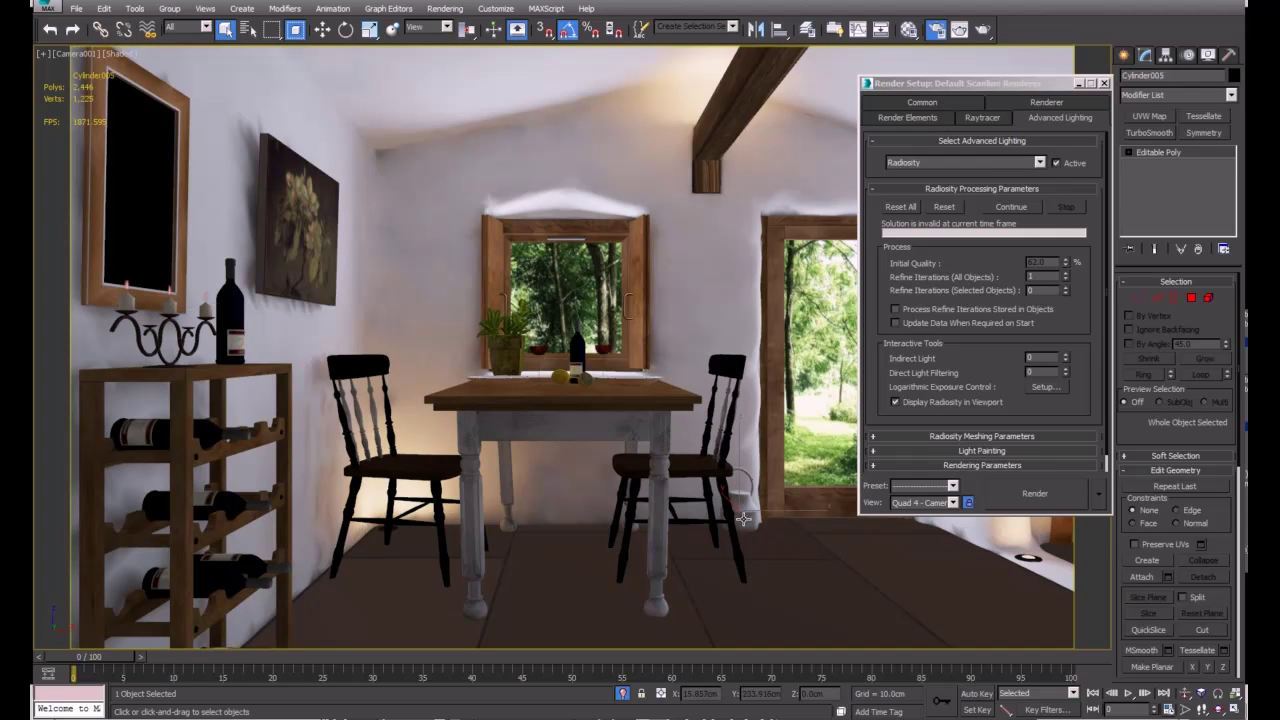
{"action": "left_click", "coordinate": [1048, 276]}
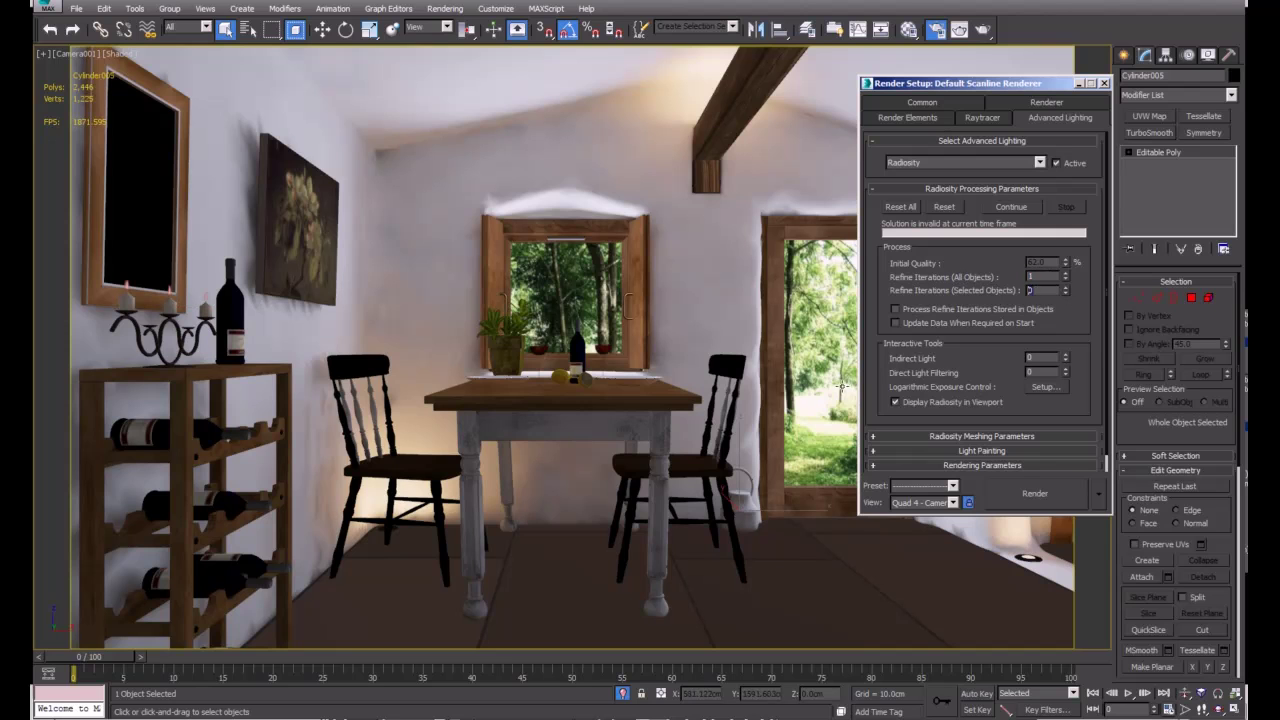
{"action": "left_click", "coordinate": [742, 511]}
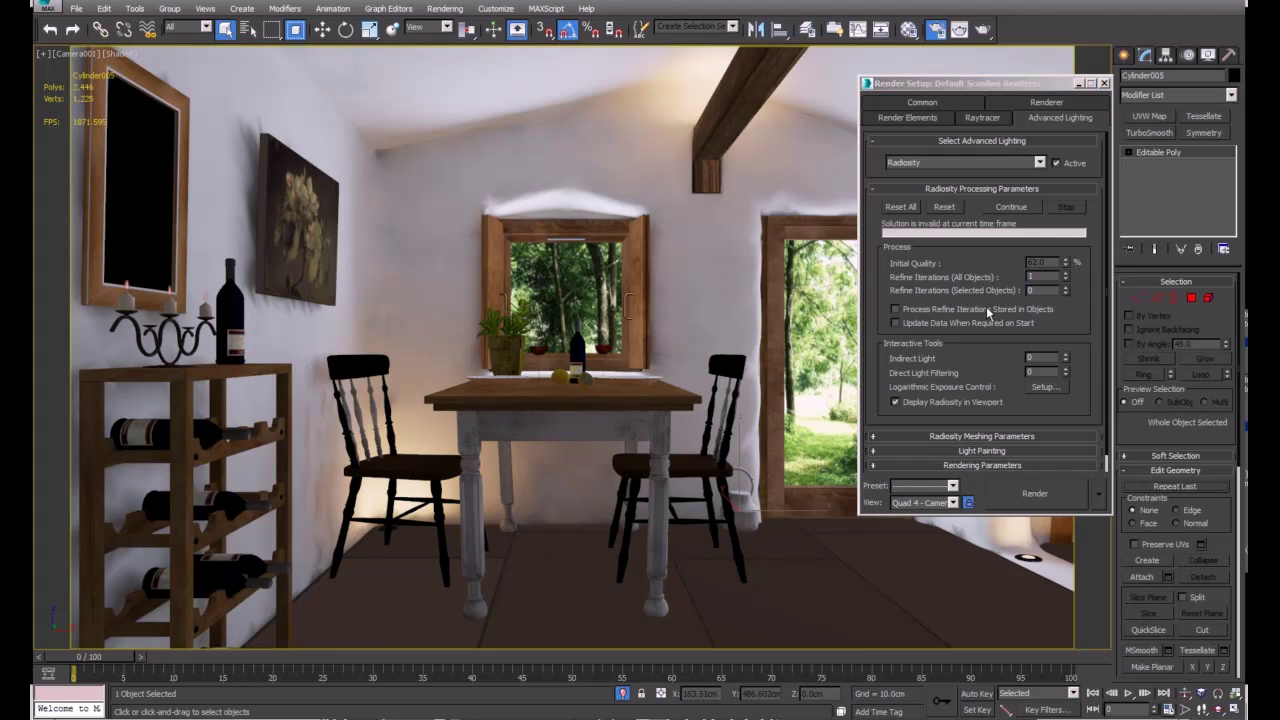
{"action": "left_click_drag", "start_coordinate": [1065, 294], "coordinate": [1066, 292]}
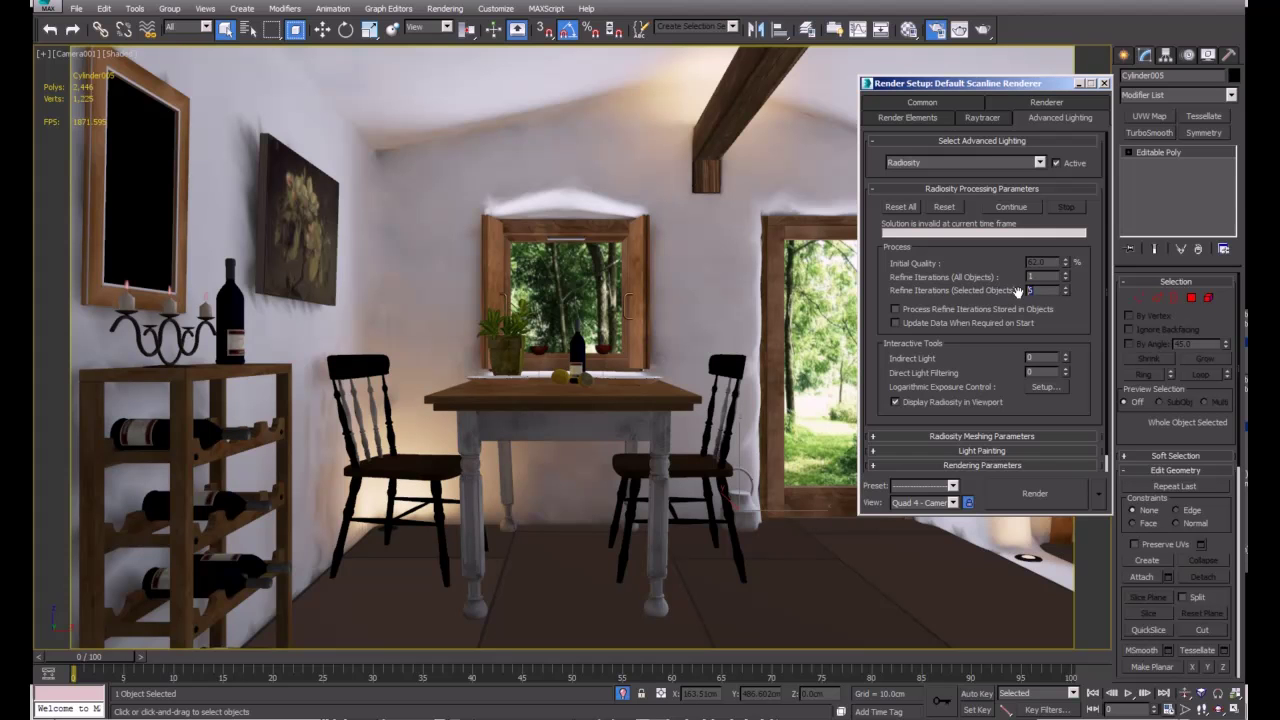
{"action": "left_click", "coordinate": [1008, 208]}
Step: Select the room's walls, set the refine iterations for all objects to 0, continue the radiosity solution and inspect the walls
{"action": "left_click_drag", "start_coordinate": [1058, 87], "coordinate": [975, 160]}
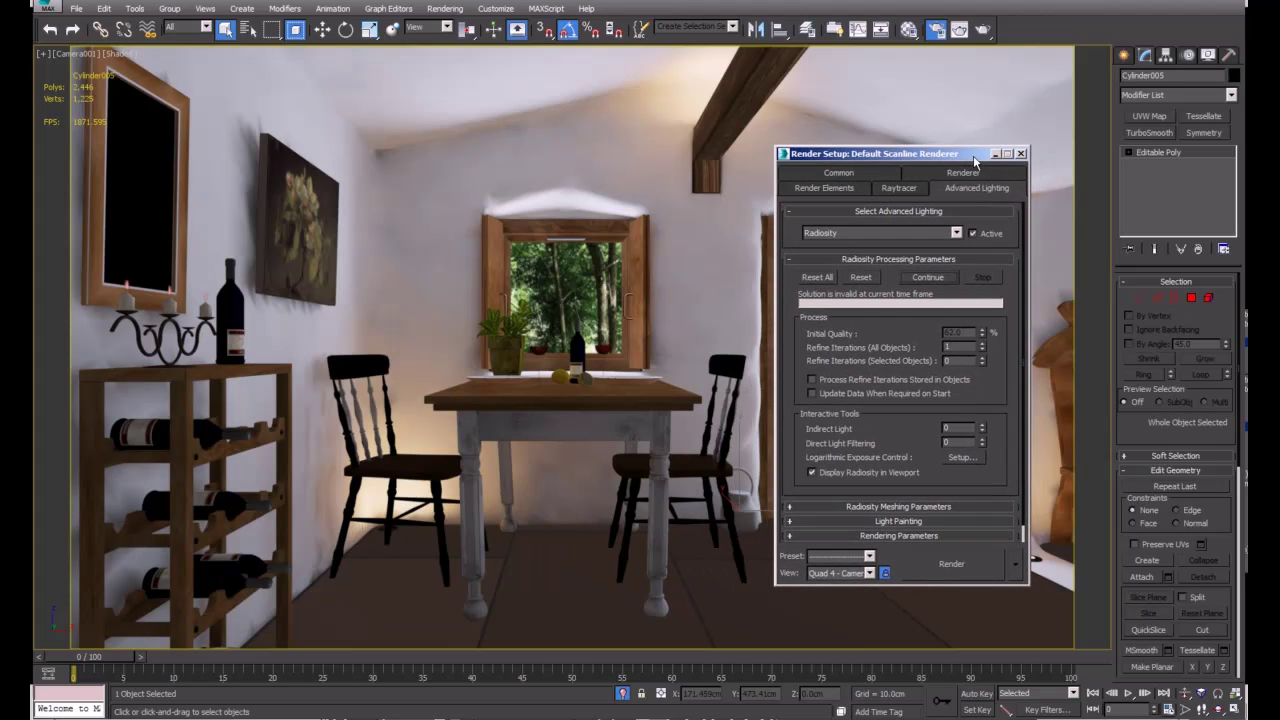
{"action": "left_click", "coordinate": [655, 123]}
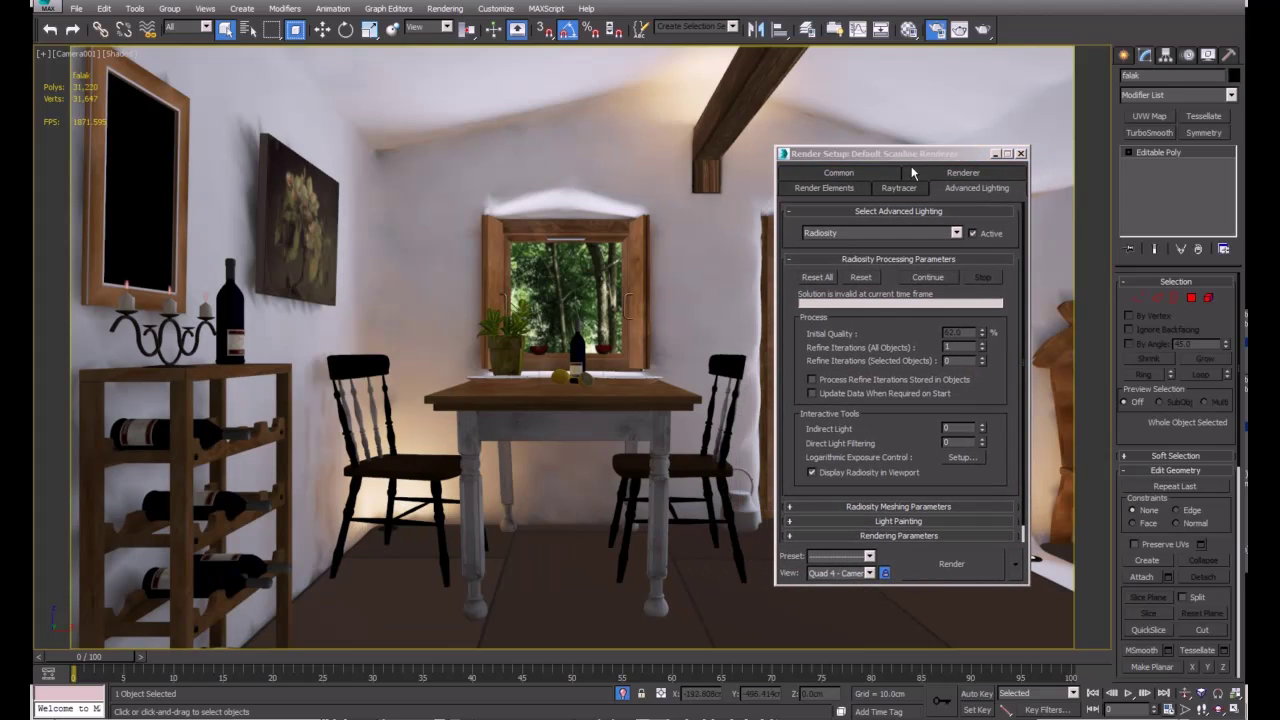
{"action": "left_click", "coordinate": [957, 347]}
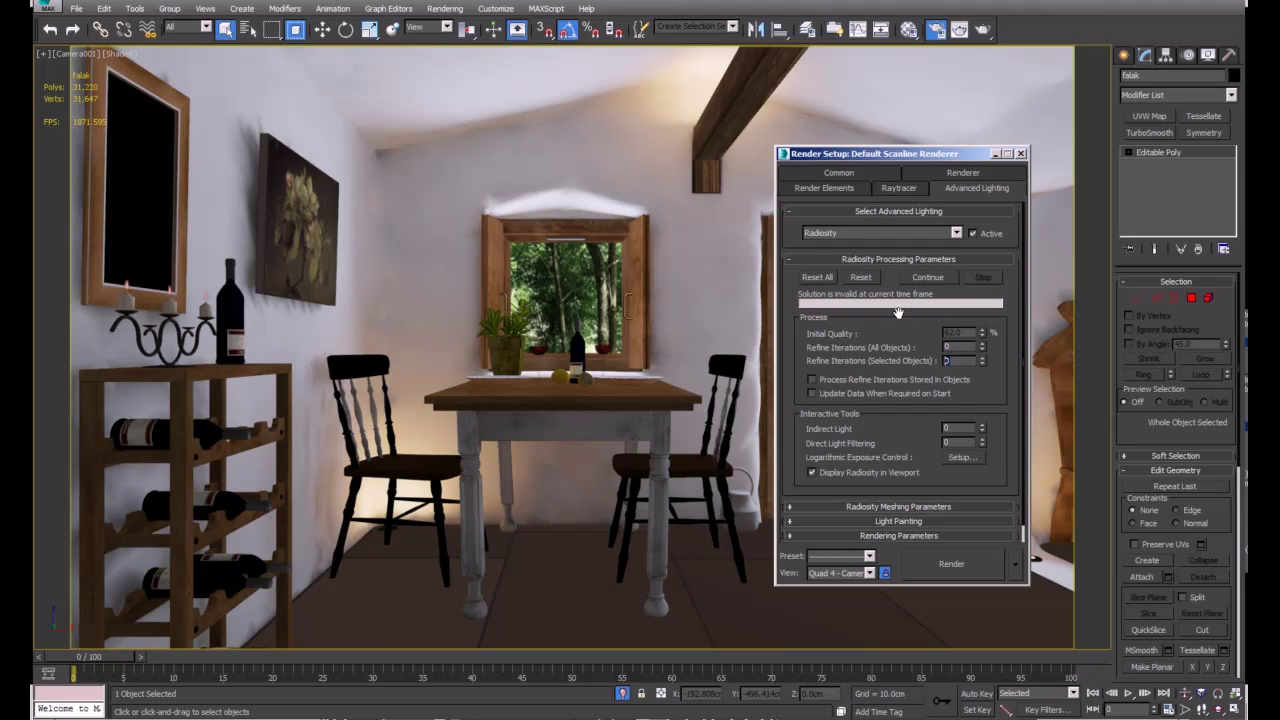
{"action": "right_click", "coordinate": [642, 147]}
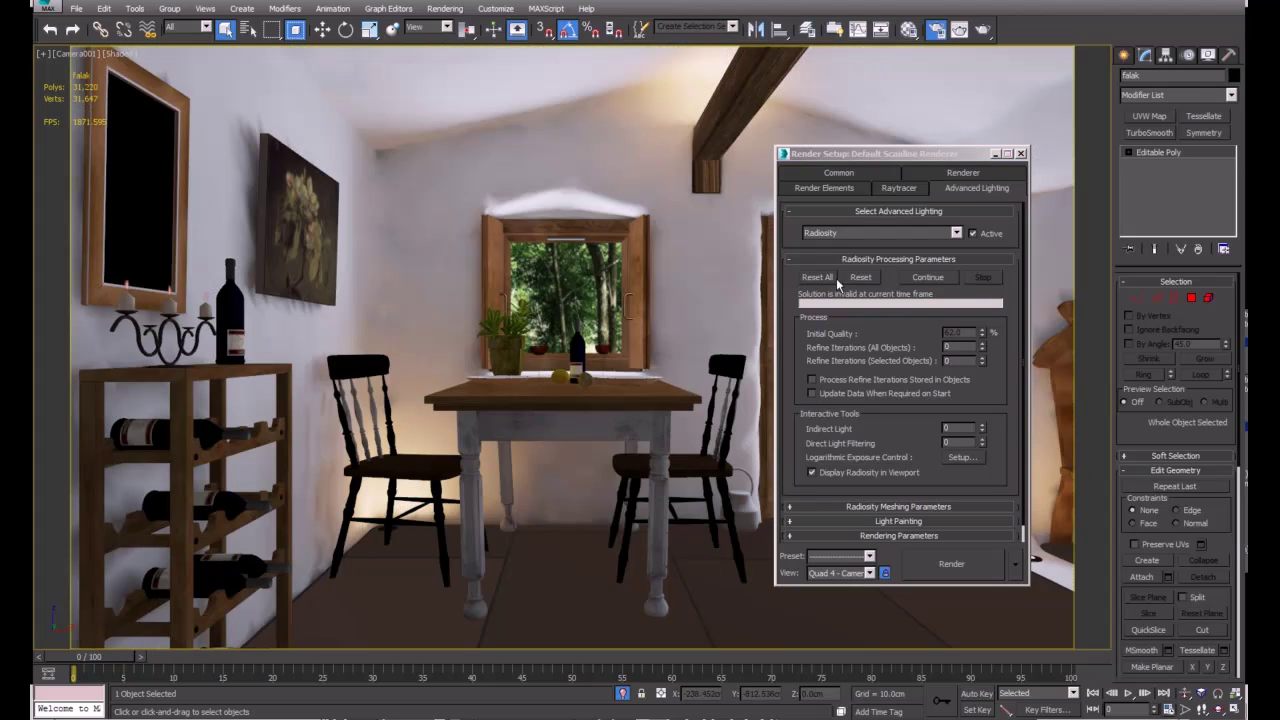
{"action": "left_click", "coordinate": [960, 361]}
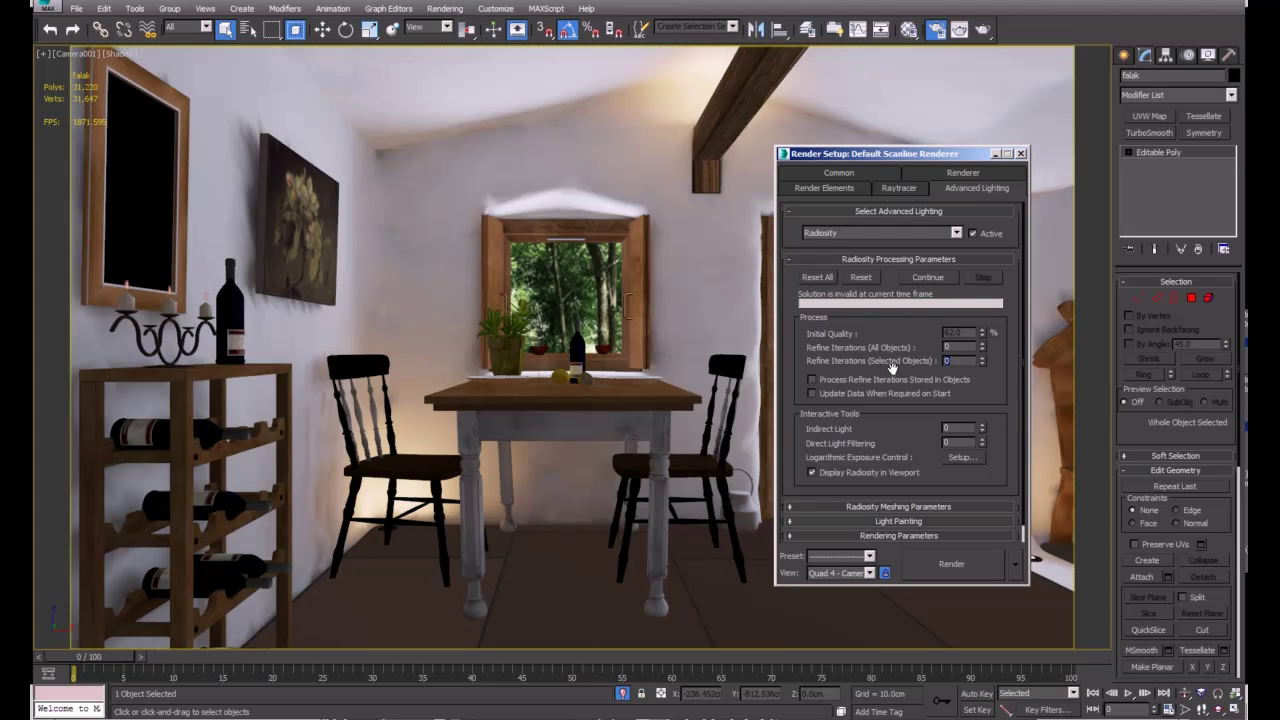
{"action": "left_click", "coordinate": [931, 278]}
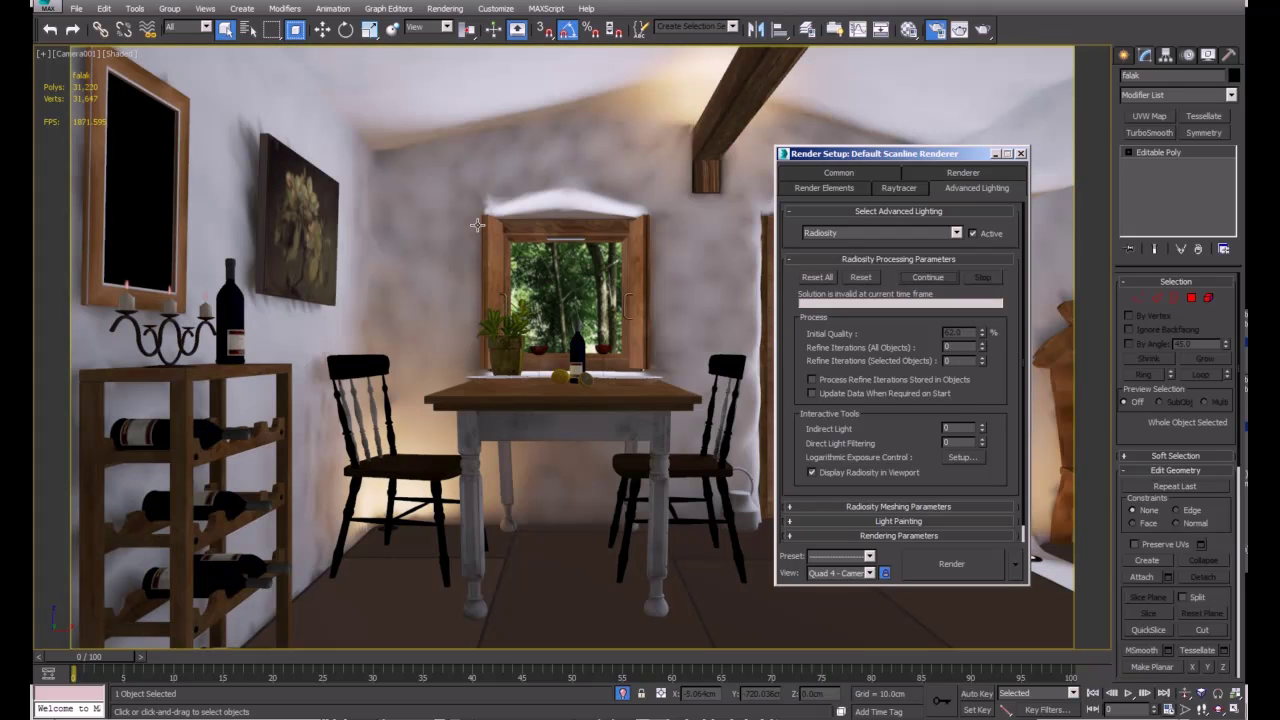
{"action": "left_click_drag", "start_coordinate": [822, 160], "coordinate": [398, 172]}
{"action": "left_click_drag", "start_coordinate": [551, 172], "coordinate": [923, 158]}
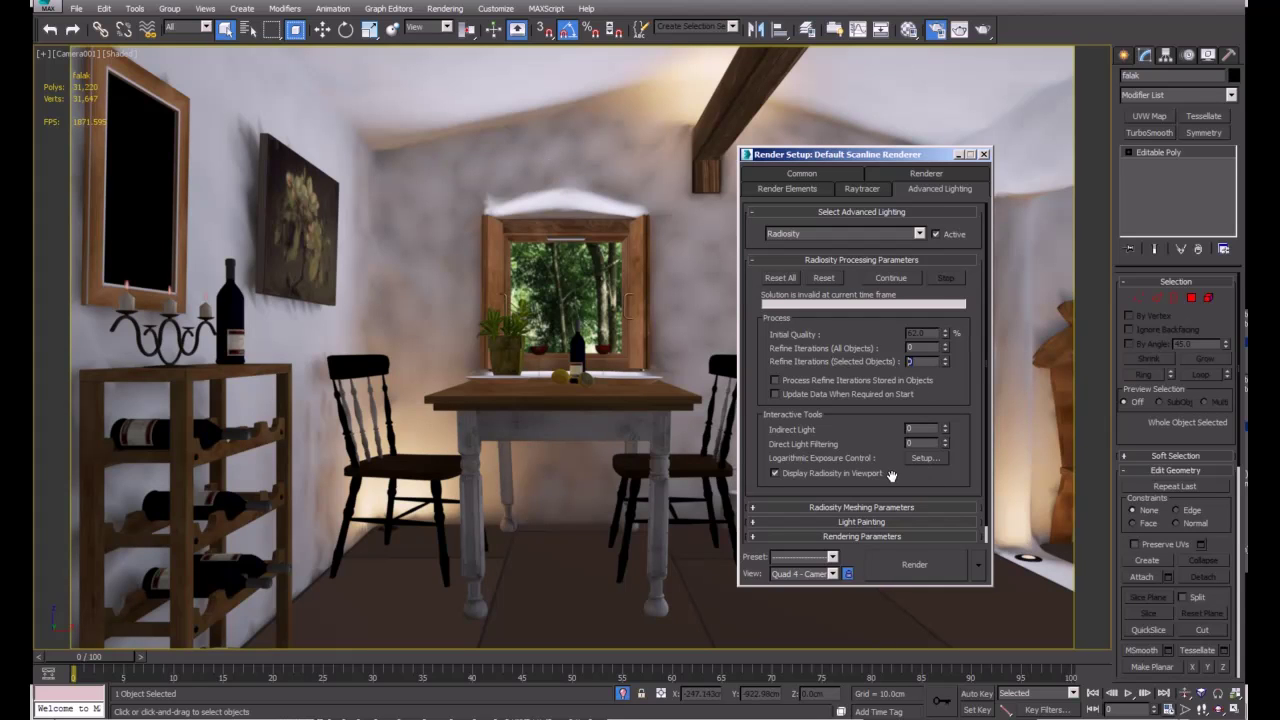
Step: Turn off Regather Indirect Illumination and render the camera view, cancelling the first render and restarting it
{"action": "left_click", "coordinate": [885, 536]}
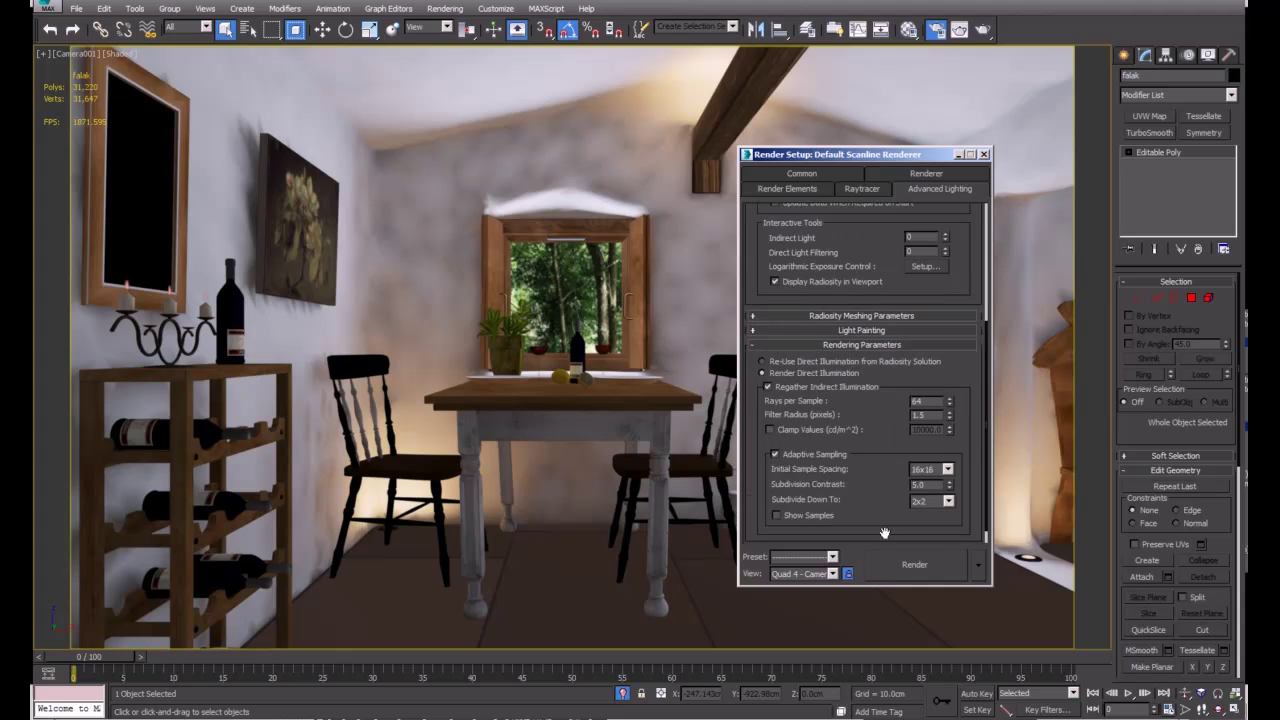
{"action": "left_click", "coordinate": [816, 387]}
{"action": "left_click", "coordinate": [914, 564]}
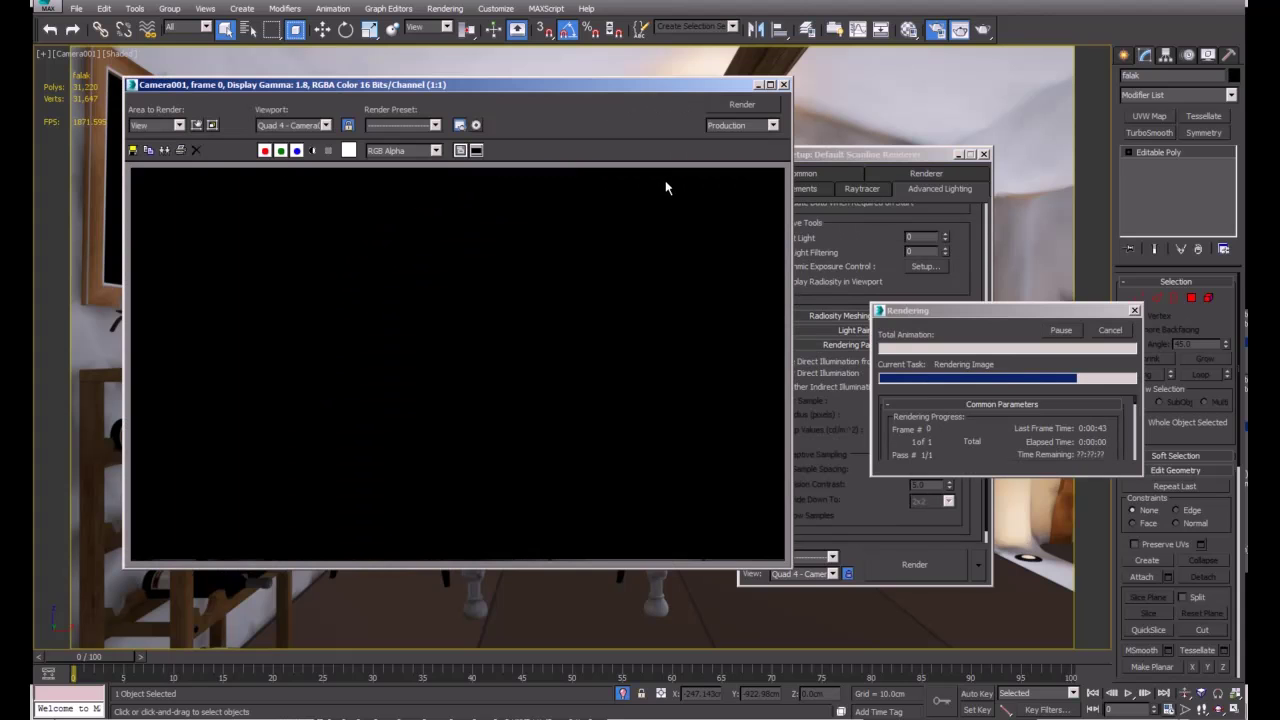
{"action": "left_click_drag", "start_coordinate": [609, 89], "coordinate": [619, 85]}
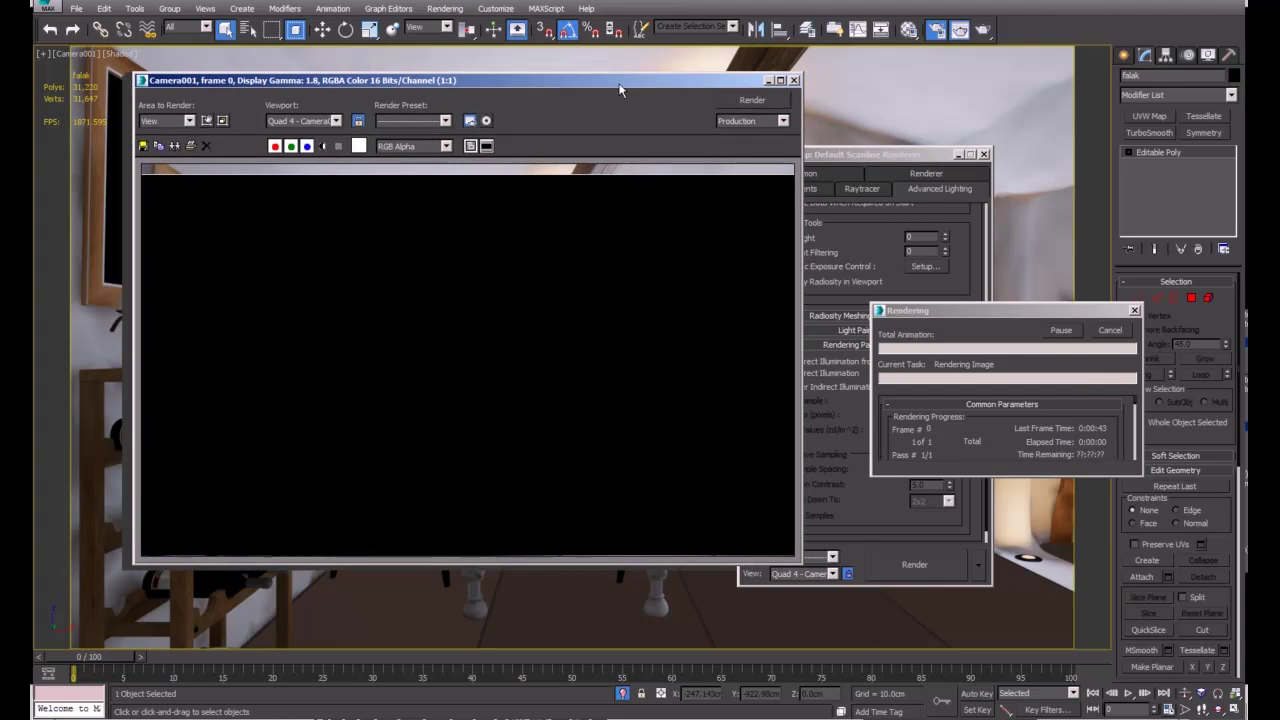
{"action": "left_click", "coordinate": [1110, 335]}
{"action": "left_click", "coordinate": [838, 318]}
{"action": "left_click", "coordinate": [752, 100]}
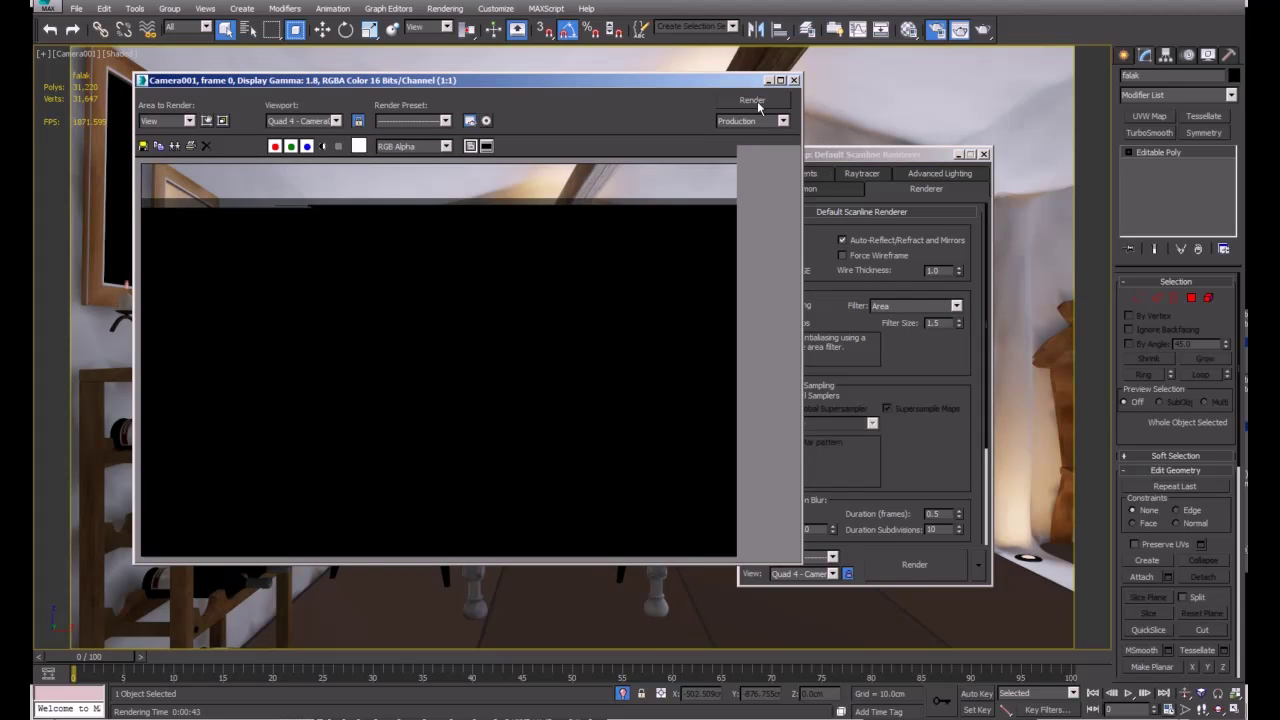
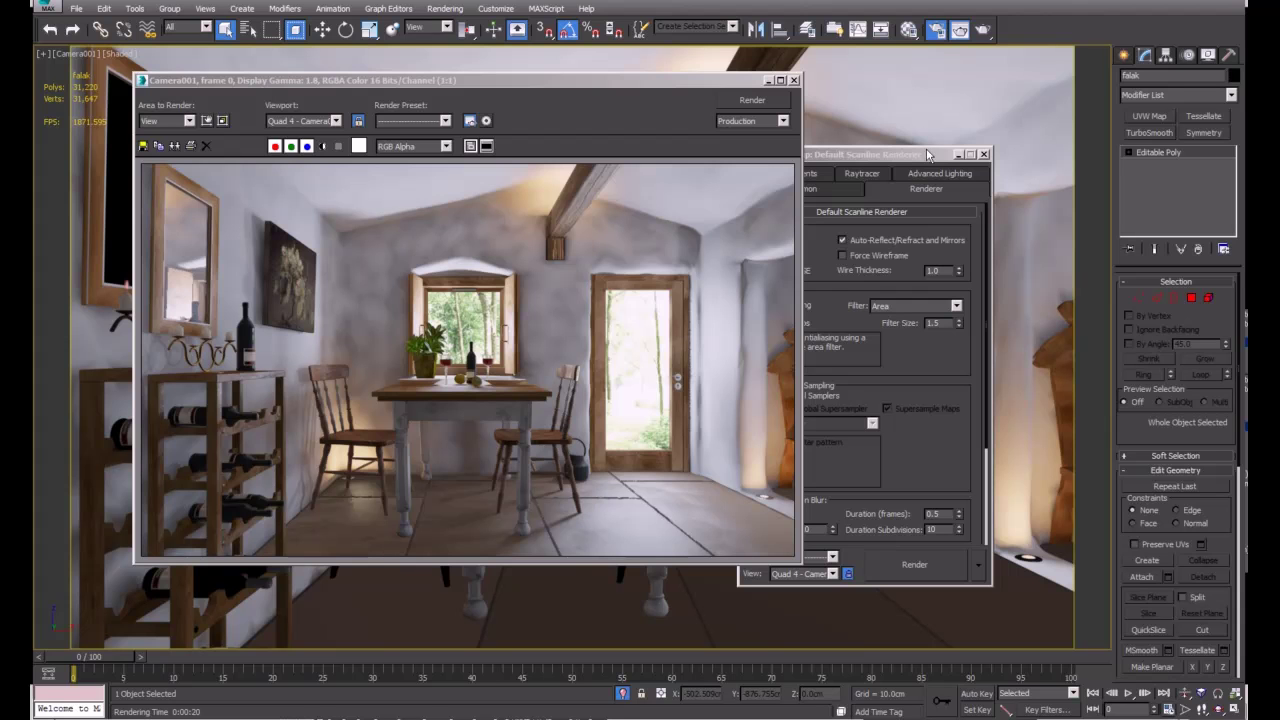
Step: Arrange the render setup and rendered frame side by side and return to the radiosity processing settings
{"action": "left_click_drag", "start_coordinate": [914, 155], "coordinate": [980, 151]}
{"action": "left_click", "coordinate": [994, 171]}
{"action": "scroll", "coordinate": [967, 243], "scroll_direction": "up", "scroll_amount": 5}
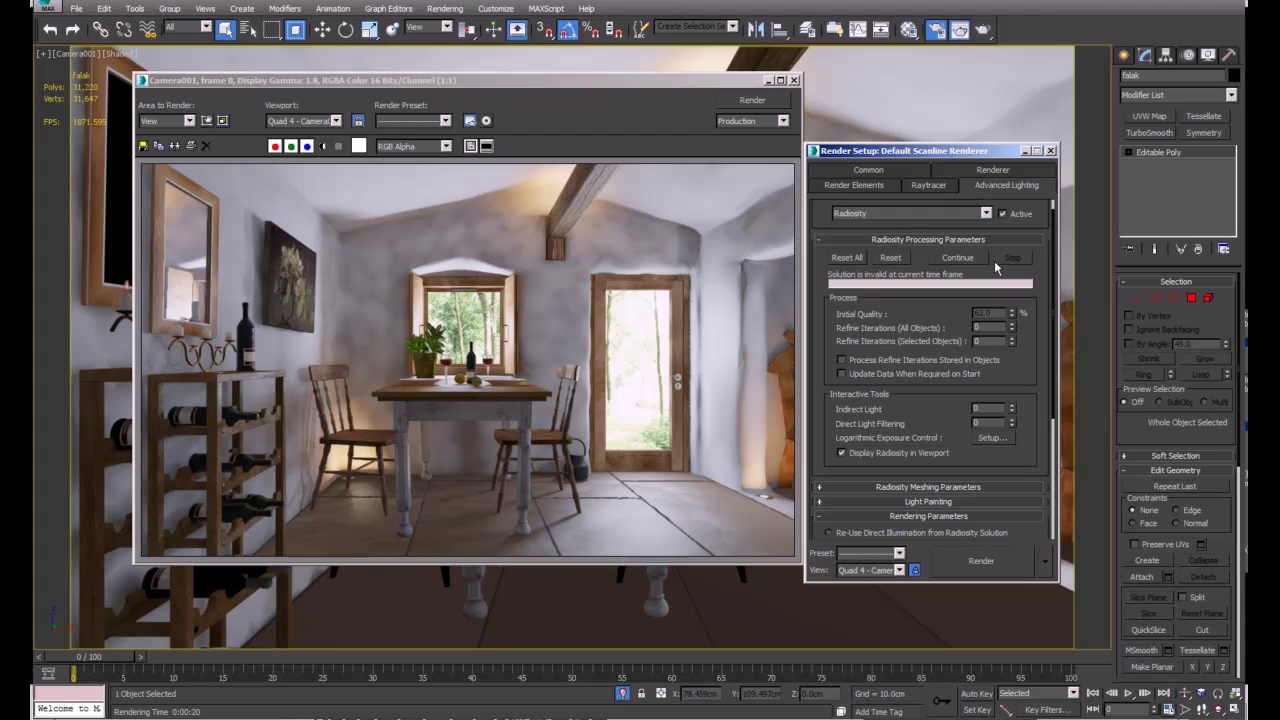
{"action": "left_click_drag", "start_coordinate": [723, 85], "coordinate": [717, 60]}
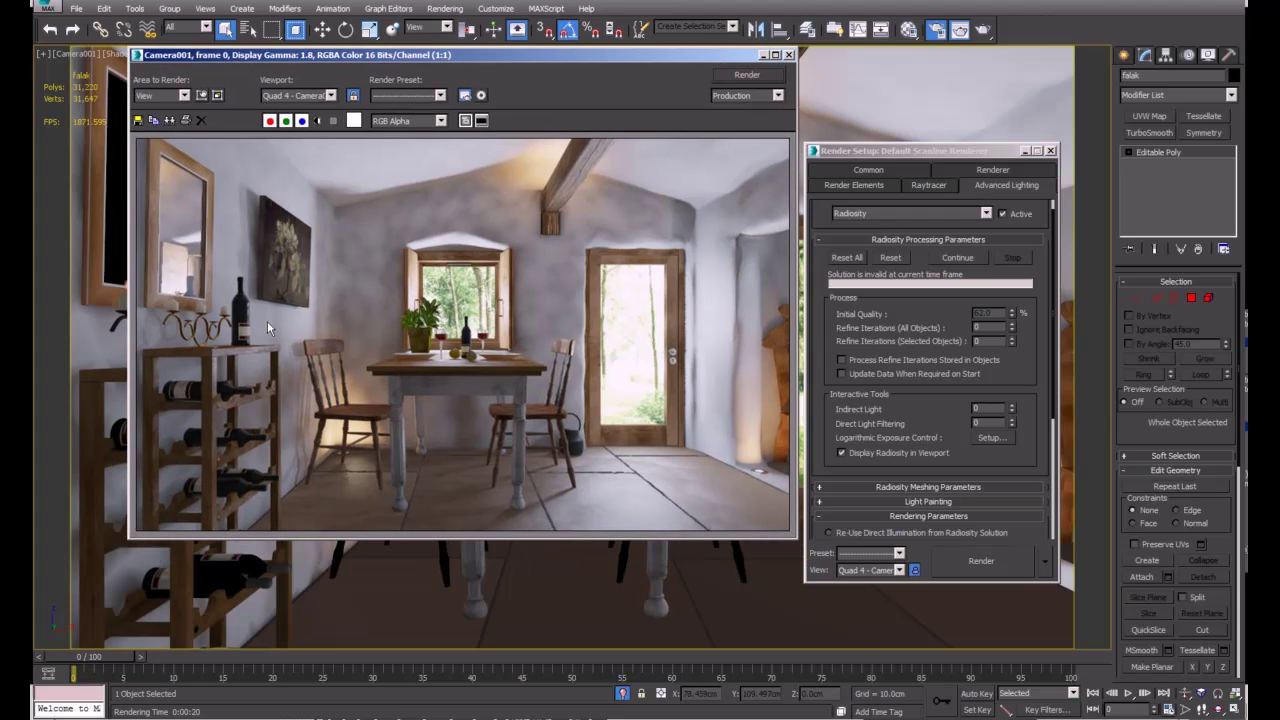
{"action": "left_click_drag", "start_coordinate": [627, 62], "coordinate": [627, 82]}
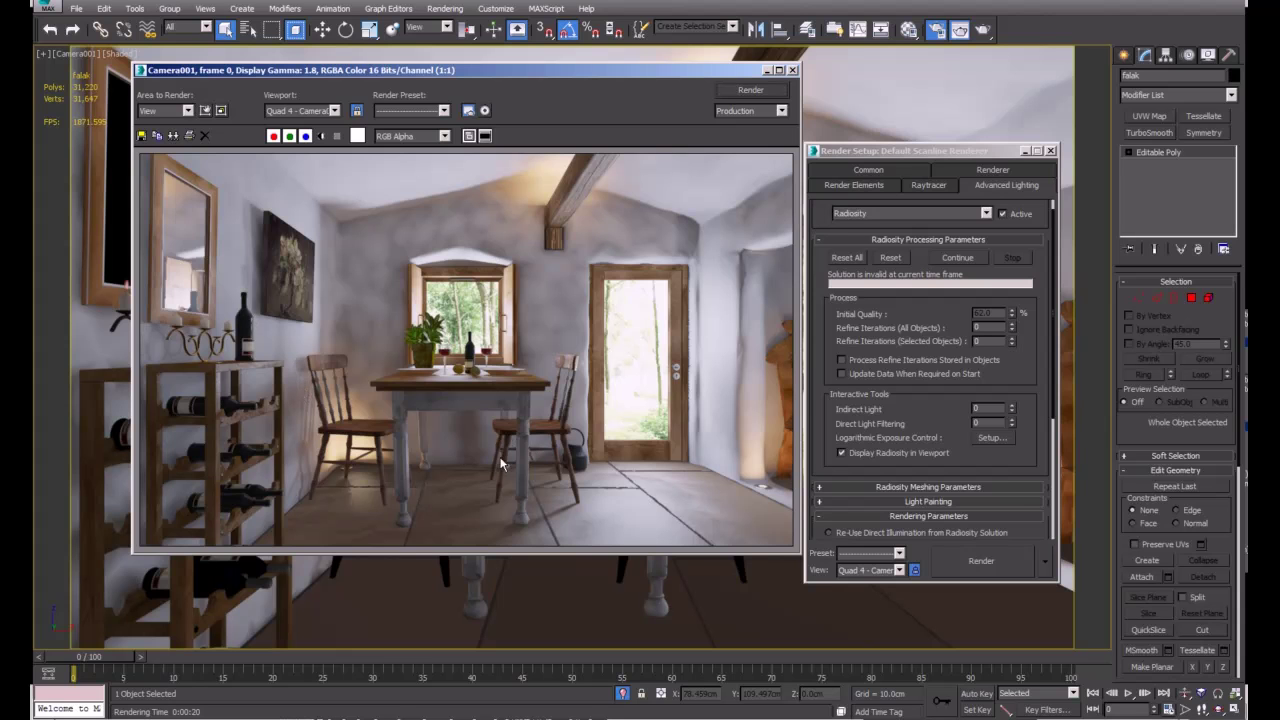
Step: Examine the rendered table and chair legs up close where they meet the floor, keeping the radiosity settings alongside
{"action": "scroll", "coordinate": [535, 446], "scroll_direction": "up", "scroll_amount": 1}
{"action": "middle_click_drag", "start_coordinate": [534, 438], "coordinate": [546, 434]}
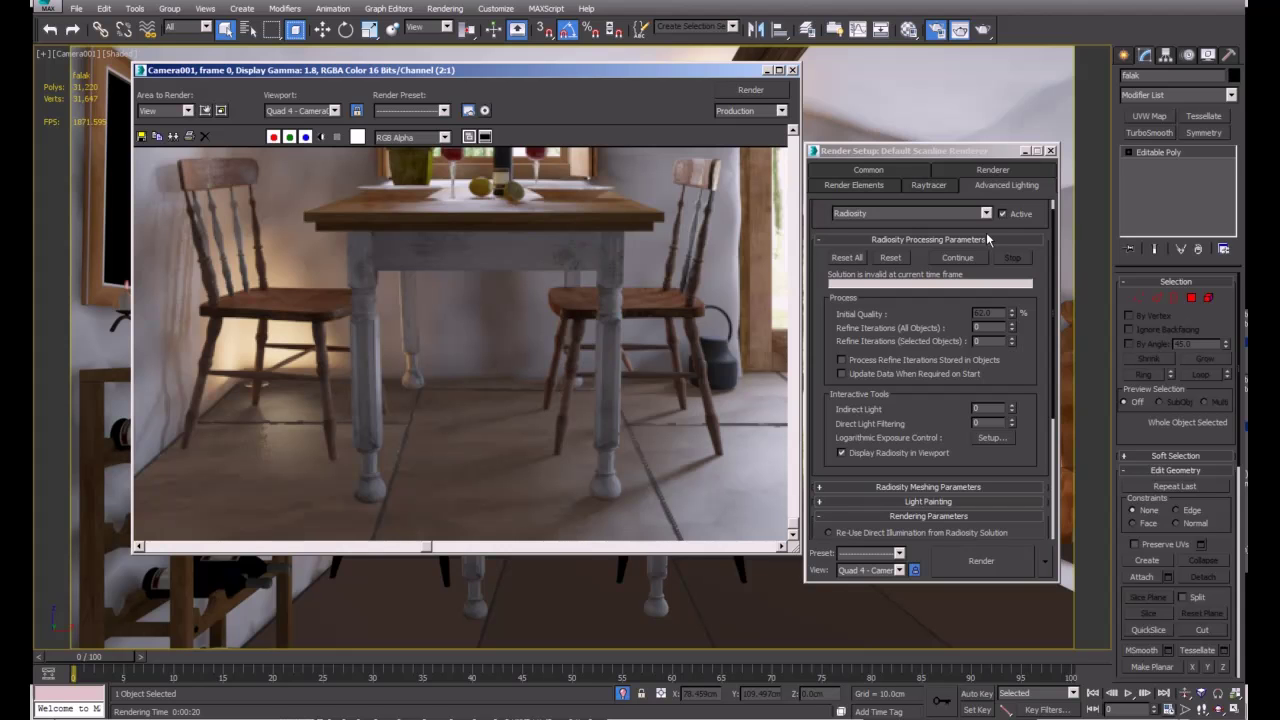
{"action": "left_click_drag", "start_coordinate": [952, 153], "coordinate": [1012, 124]}
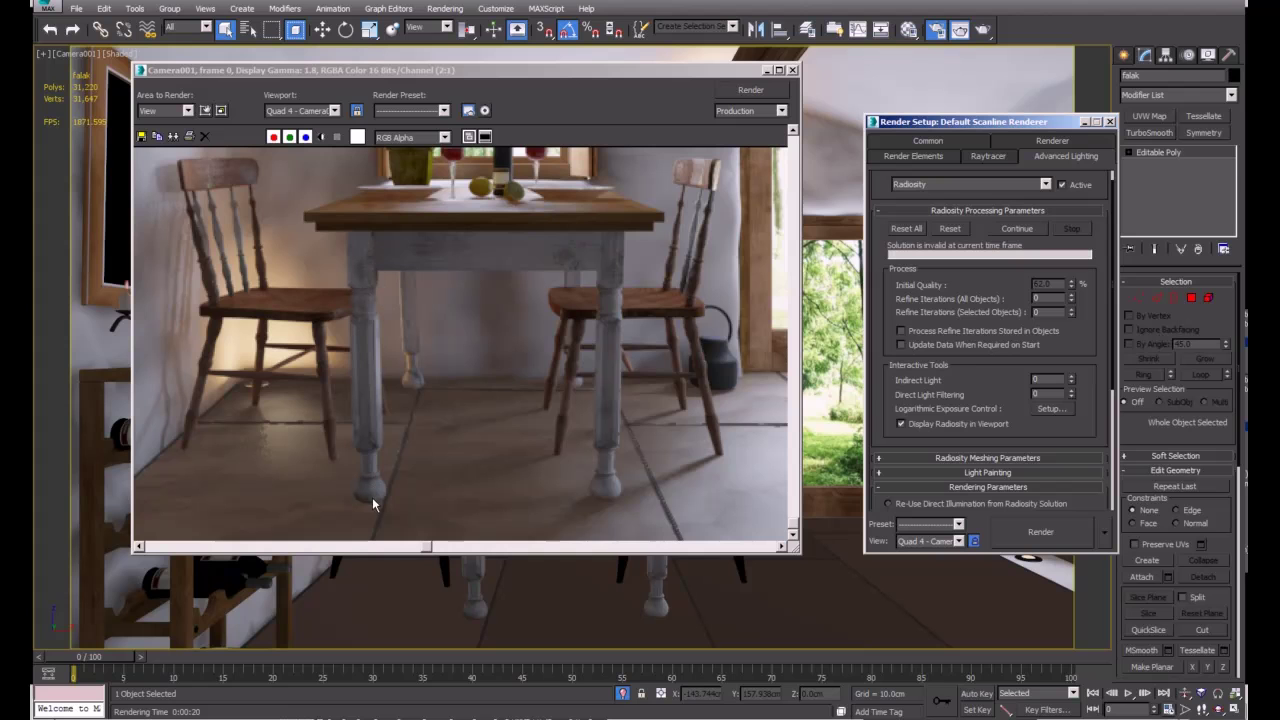
{"action": "scroll", "coordinate": [1000, 280], "scroll_direction": "down", "scroll_amount": 1}
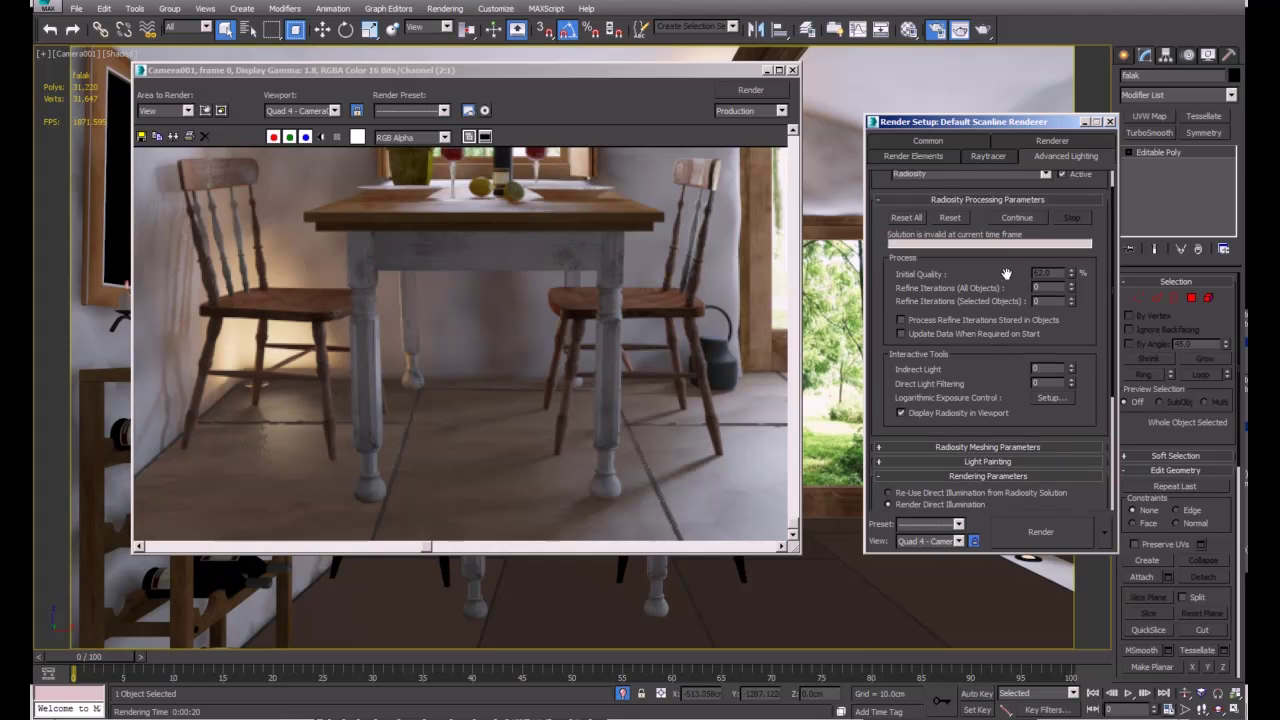
{"action": "left_click", "coordinate": [542, 378]}
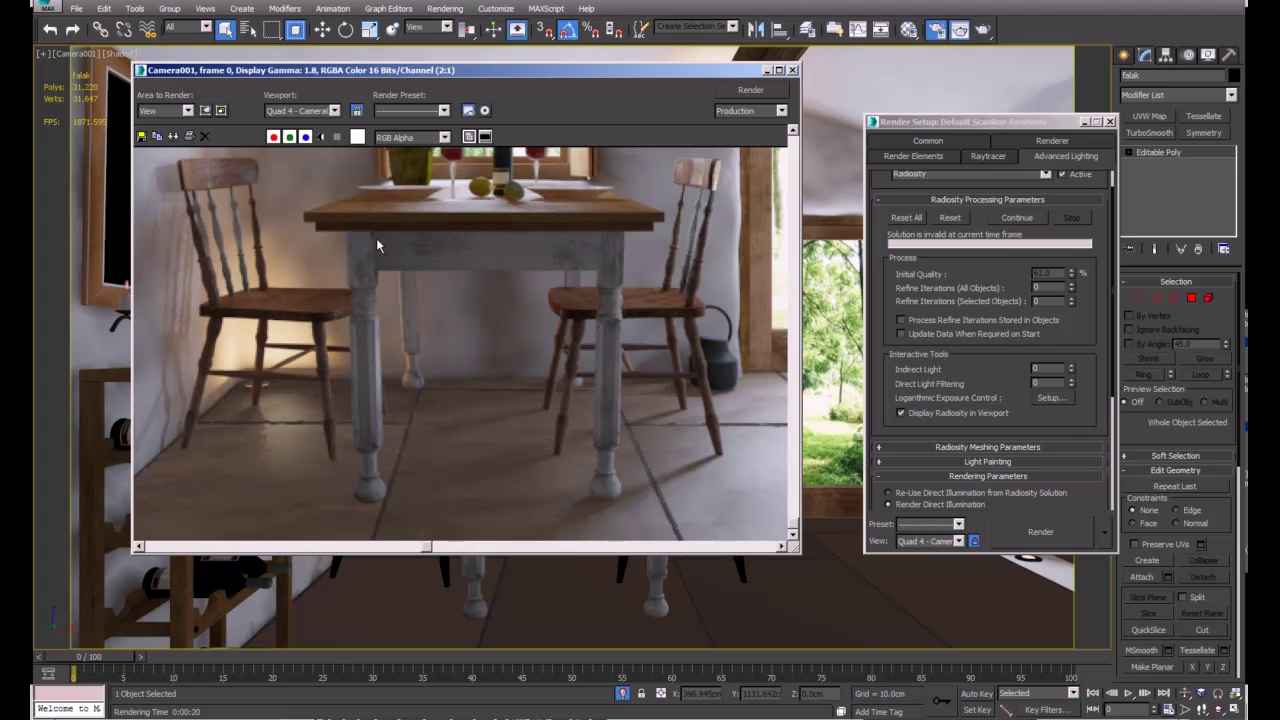
{"action": "scroll", "coordinate": [534, 352], "scroll_direction": "down", "scroll_amount": 3}
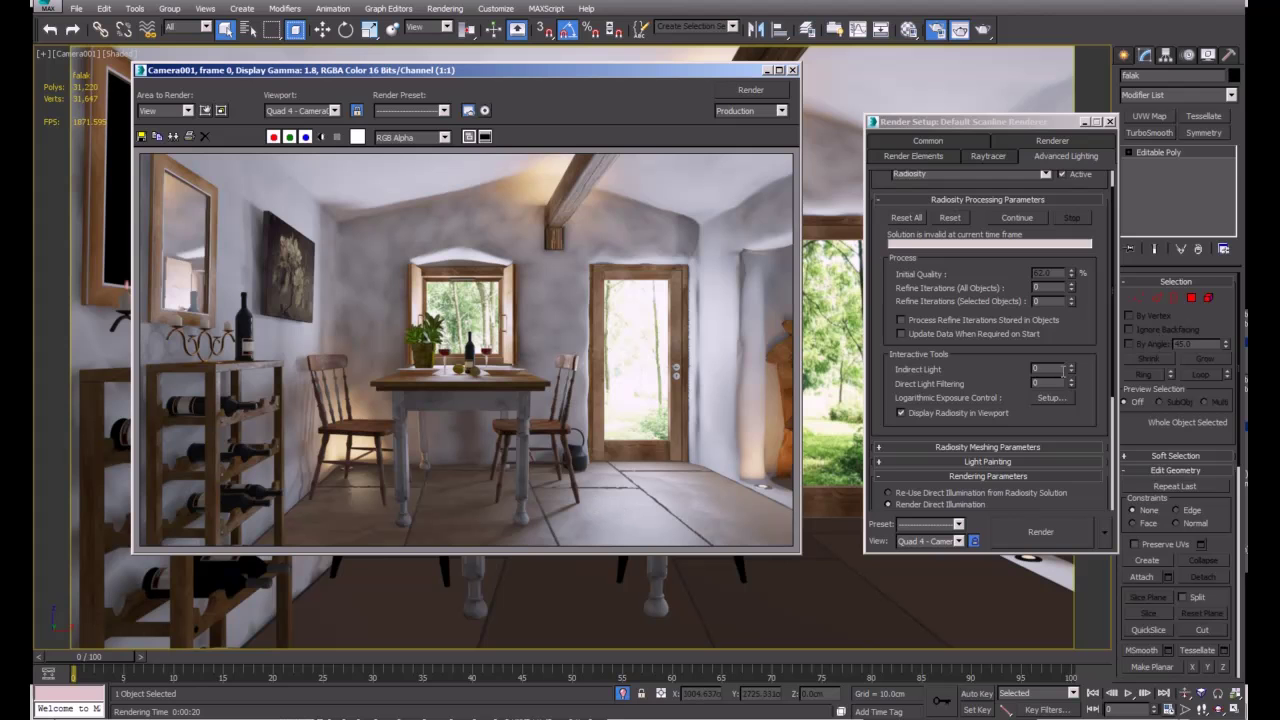
Step: Enable Regather Indirect Illumination in the radiosity rendering parameters and open the rays per sample value
{"action": "left_click_drag", "start_coordinate": [1010, 372], "coordinate": [1034, 219]}
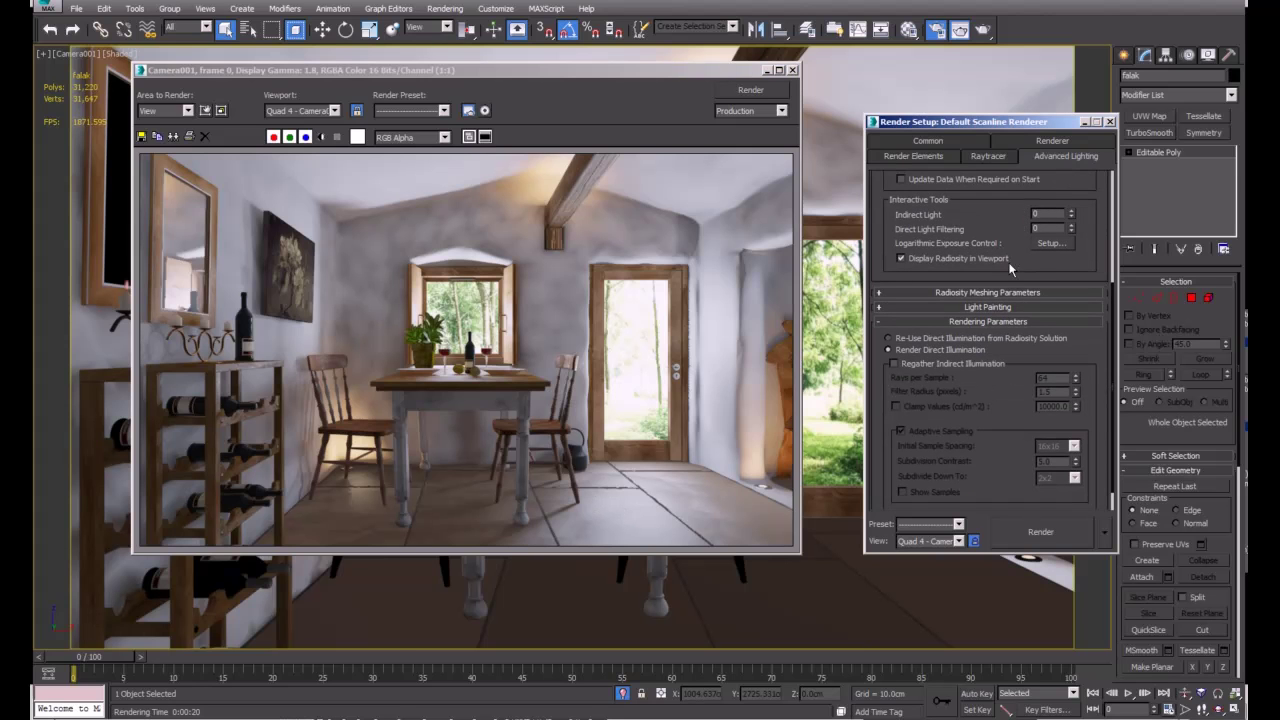
{"action": "scroll", "coordinate": [1003, 272], "scroll_direction": "down", "scroll_amount": 1}
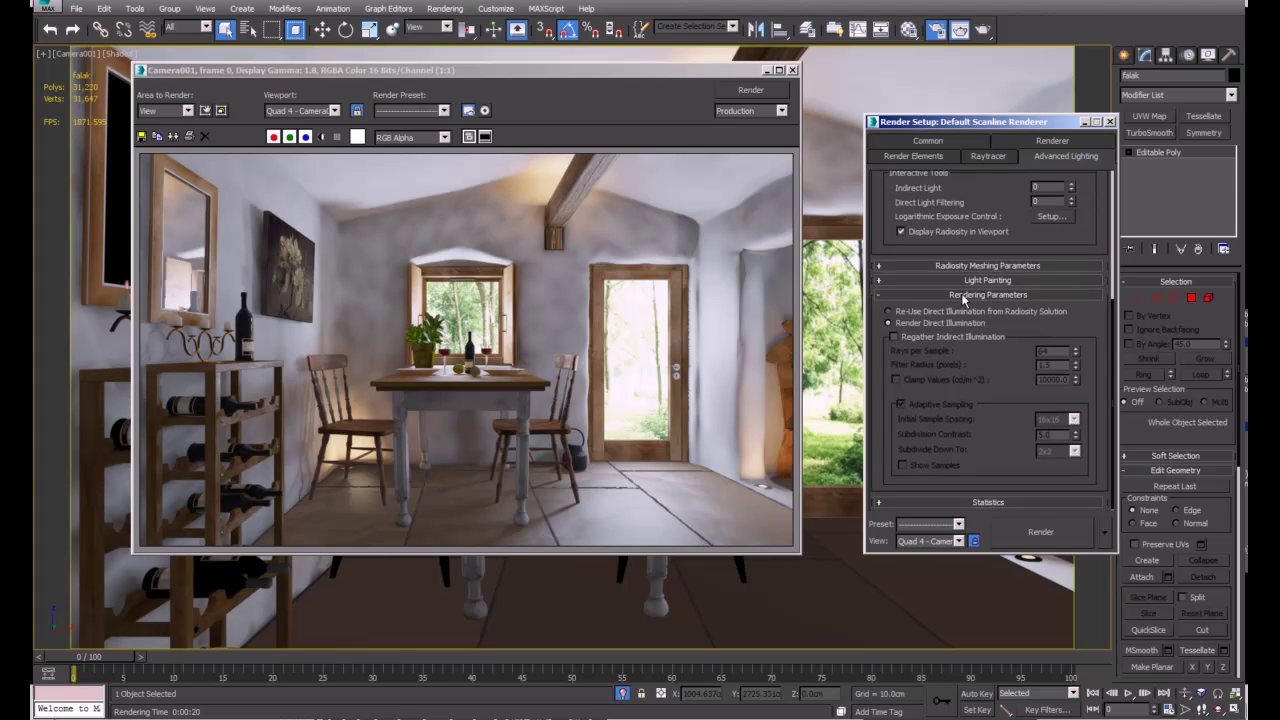
{"action": "left_click_drag", "start_coordinate": [1018, 173], "coordinate": [1011, 413]}
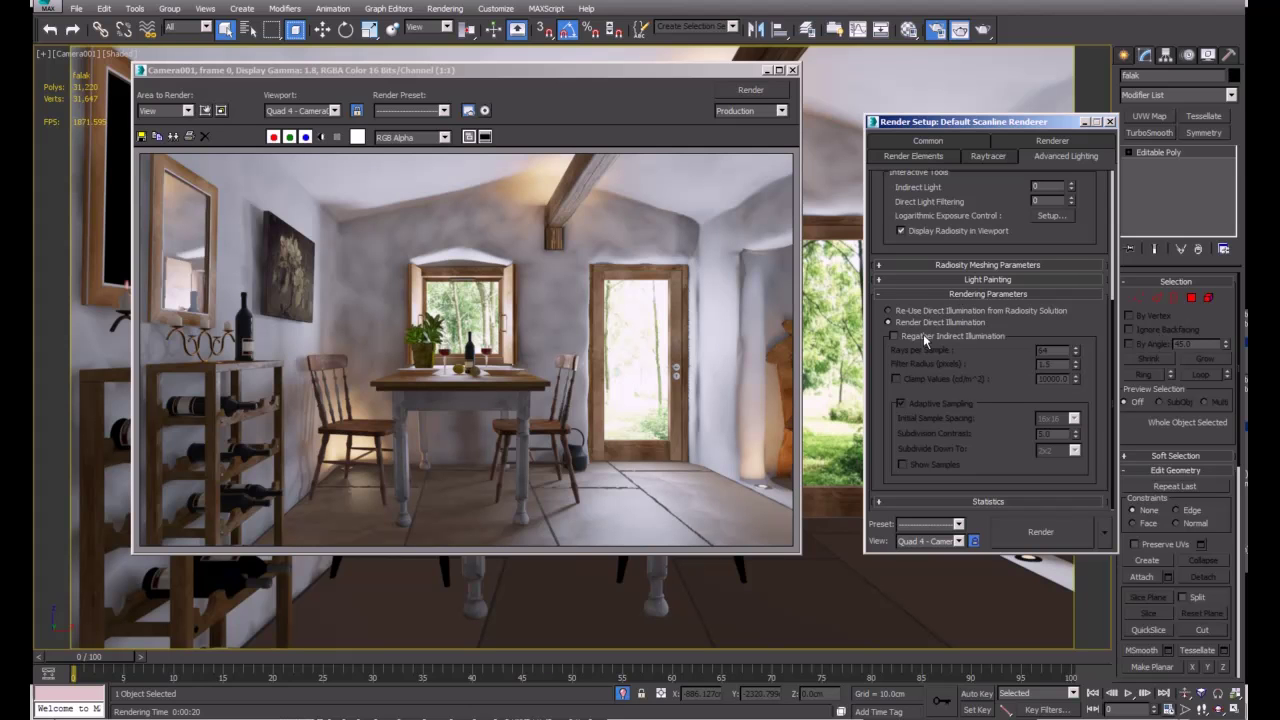
{"action": "left_click", "coordinate": [895, 336]}
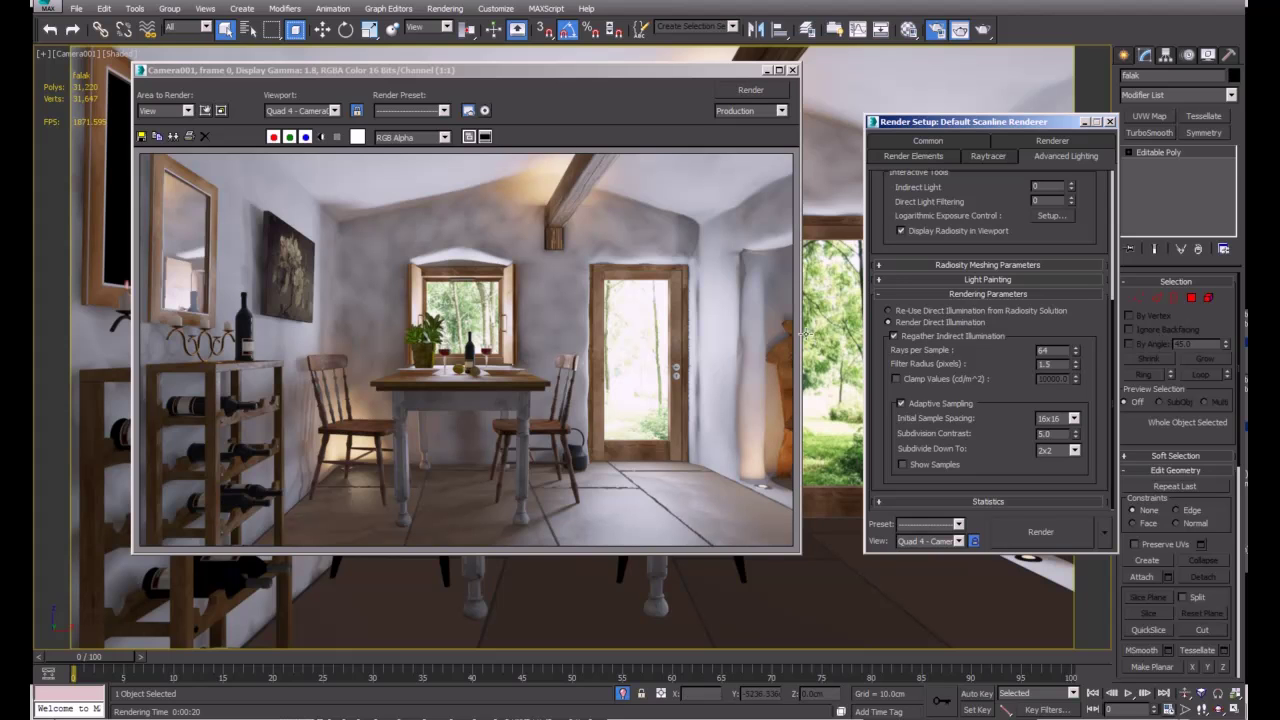
{"action": "double_click", "coordinate": [1045, 350]}
Step: Limit the render area to a region around the foot of the table's front-left leg and zoom into it
{"action": "left_click", "coordinate": [421, 404]}
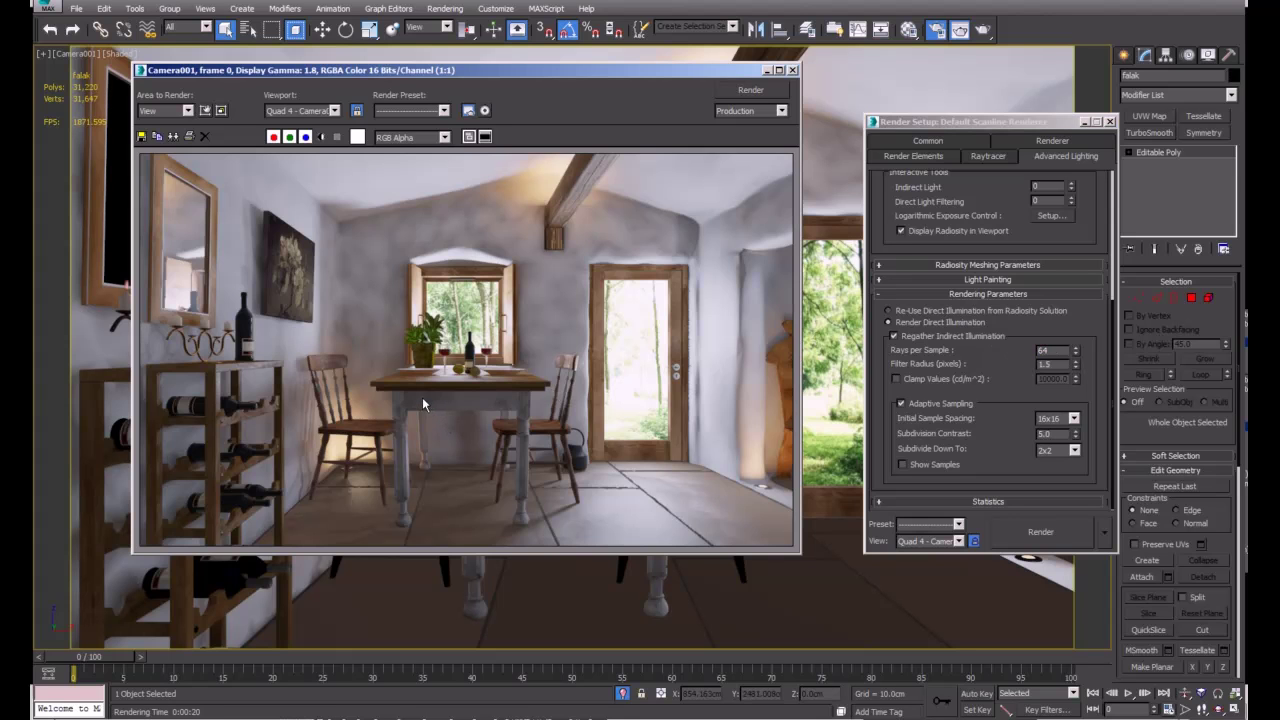
{"action": "scroll", "coordinate": [422, 402], "scroll_direction": "up", "scroll_amount": 1}
{"action": "middle_click_drag", "start_coordinate": [418, 480], "coordinate": [478, 349]}
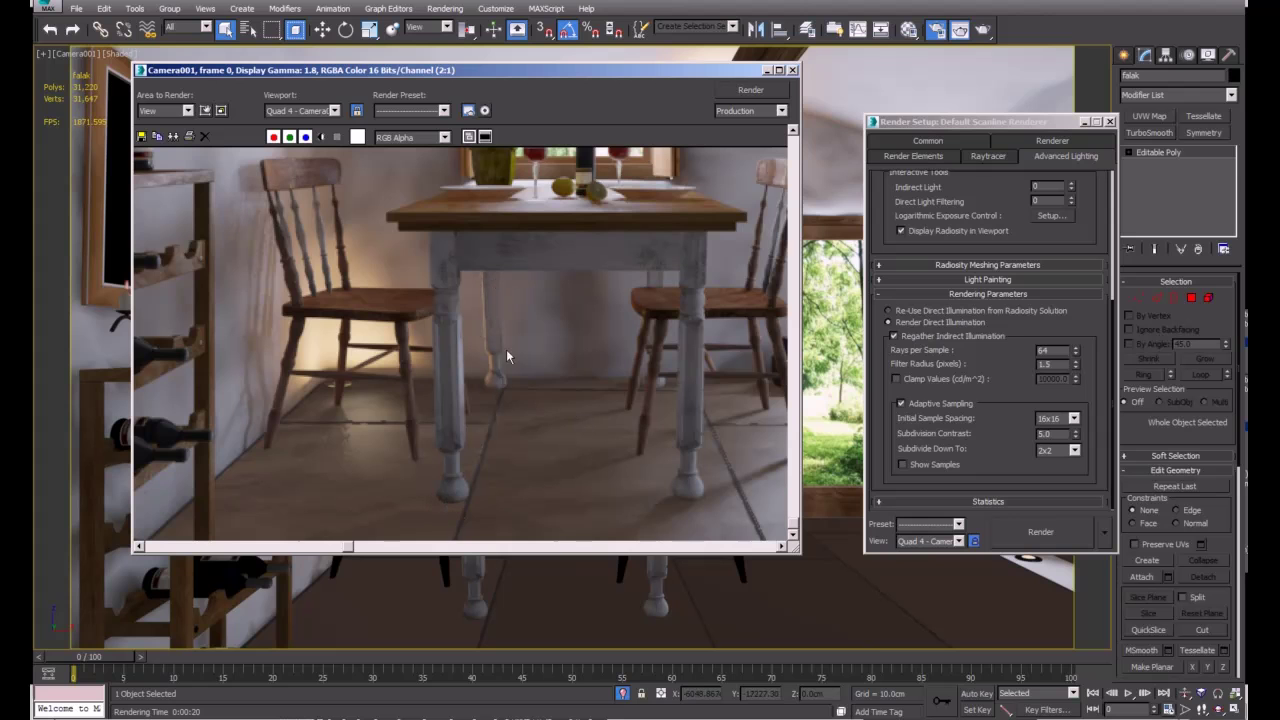
{"action": "left_click", "coordinate": [205, 110]}
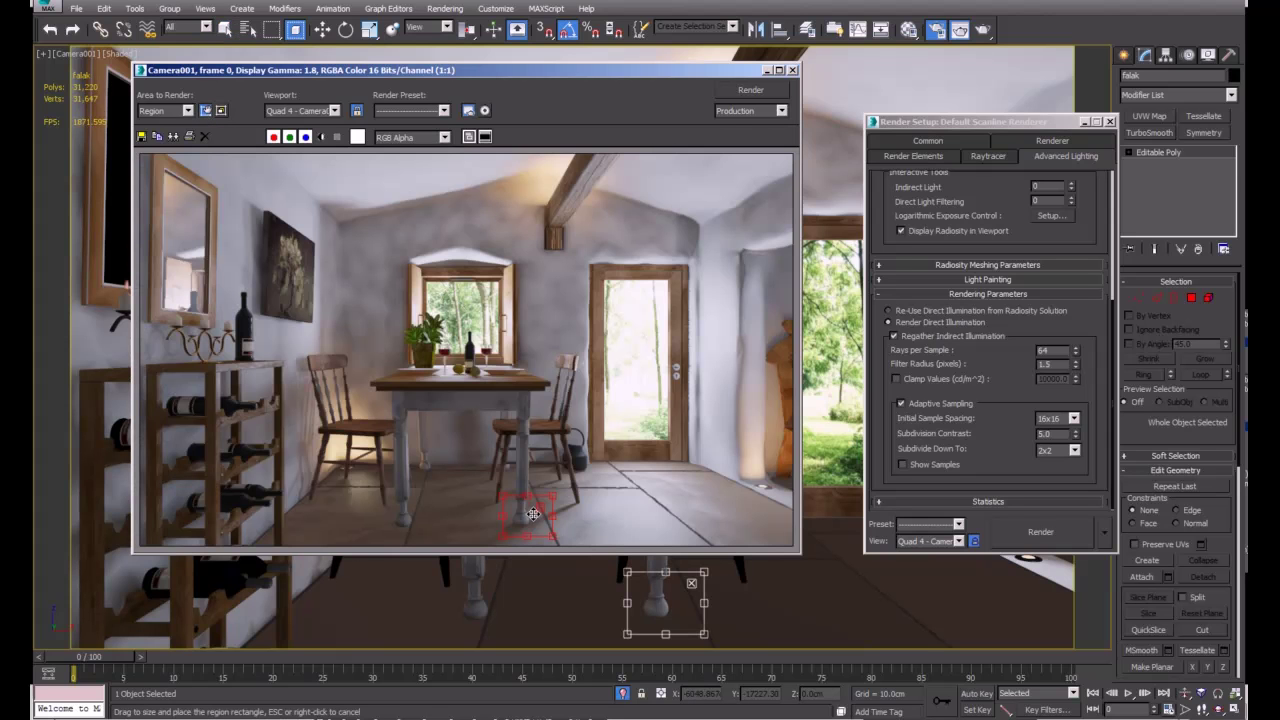
{"action": "left_click_drag", "start_coordinate": [533, 514], "coordinate": [411, 511]}
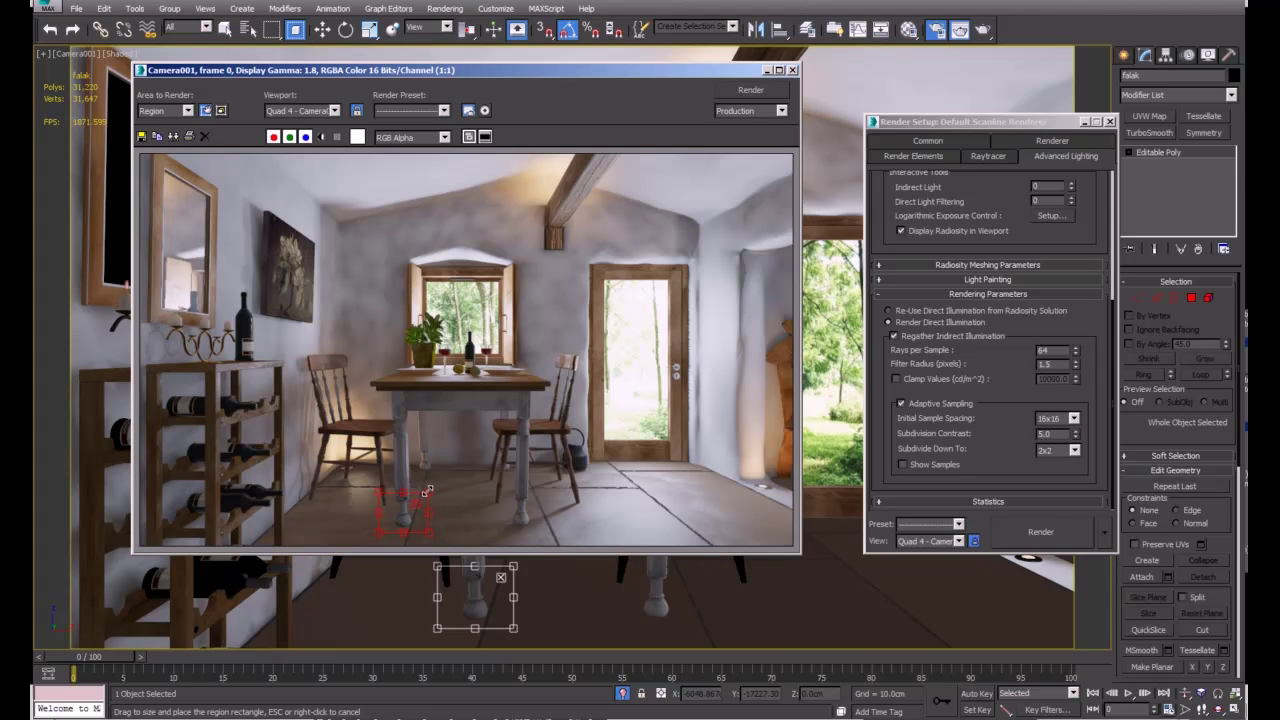
{"action": "right_click", "coordinate": [413, 507]}
{"action": "scroll", "coordinate": [409, 512], "scroll_direction": "up", "scroll_amount": 1}
{"action": "middle_click_drag", "start_coordinate": [409, 512], "coordinate": [478, 409]}
{"action": "scroll", "coordinate": [472, 427], "scroll_direction": "up", "scroll_amount": 1}
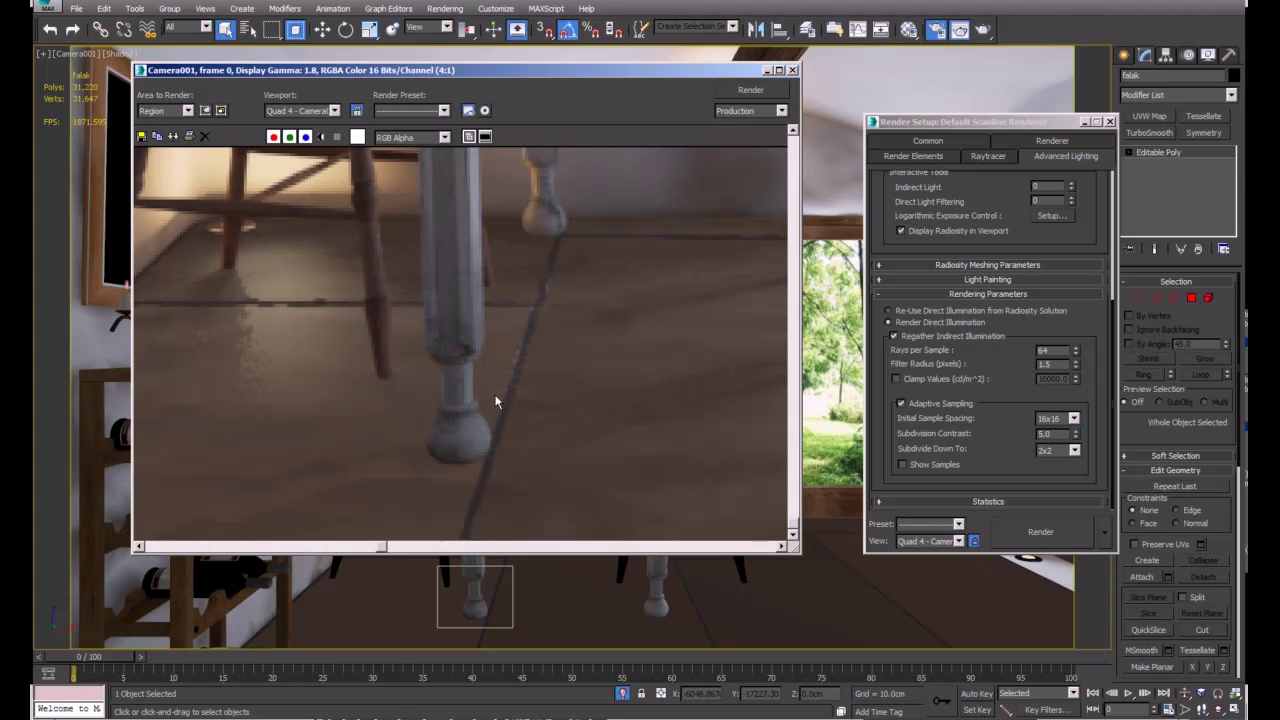
Step: Toggle Regather Indirect Illumination off and back on for comparison
{"action": "left_click", "coordinate": [1046, 352]}
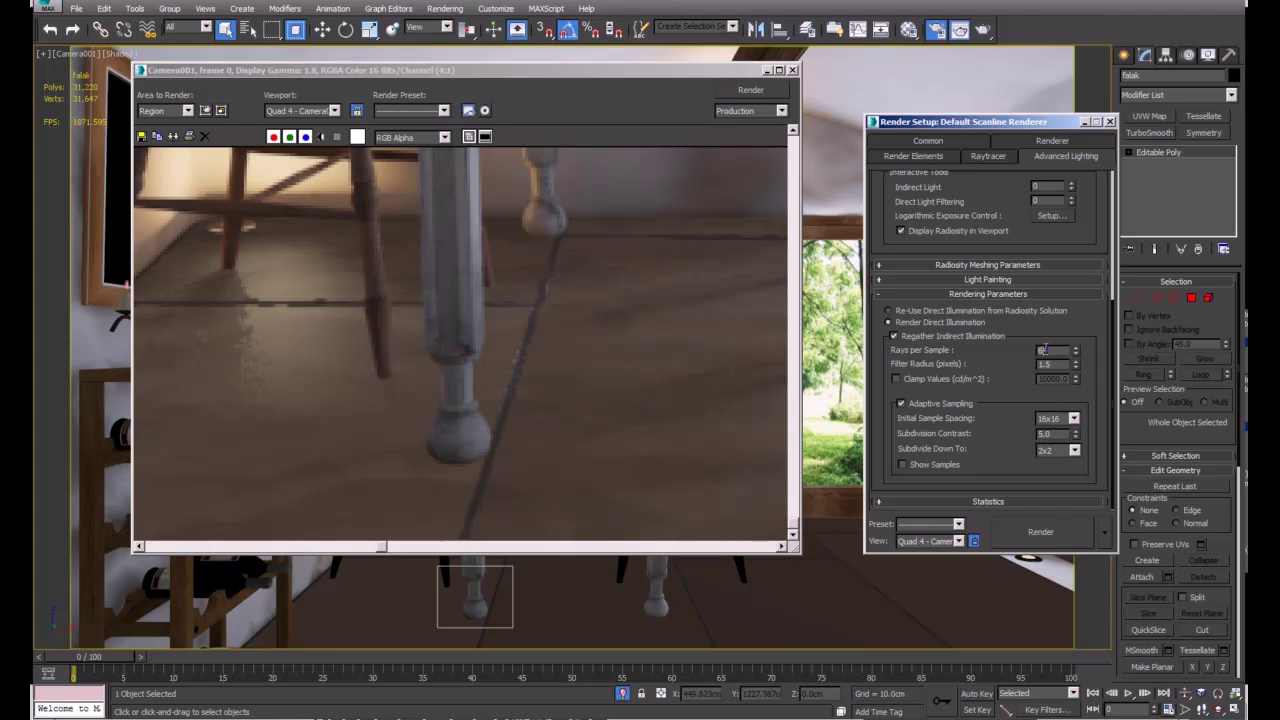
{"action": "left_click", "coordinate": [895, 336]}
{"action": "left_click", "coordinate": [895, 336]}
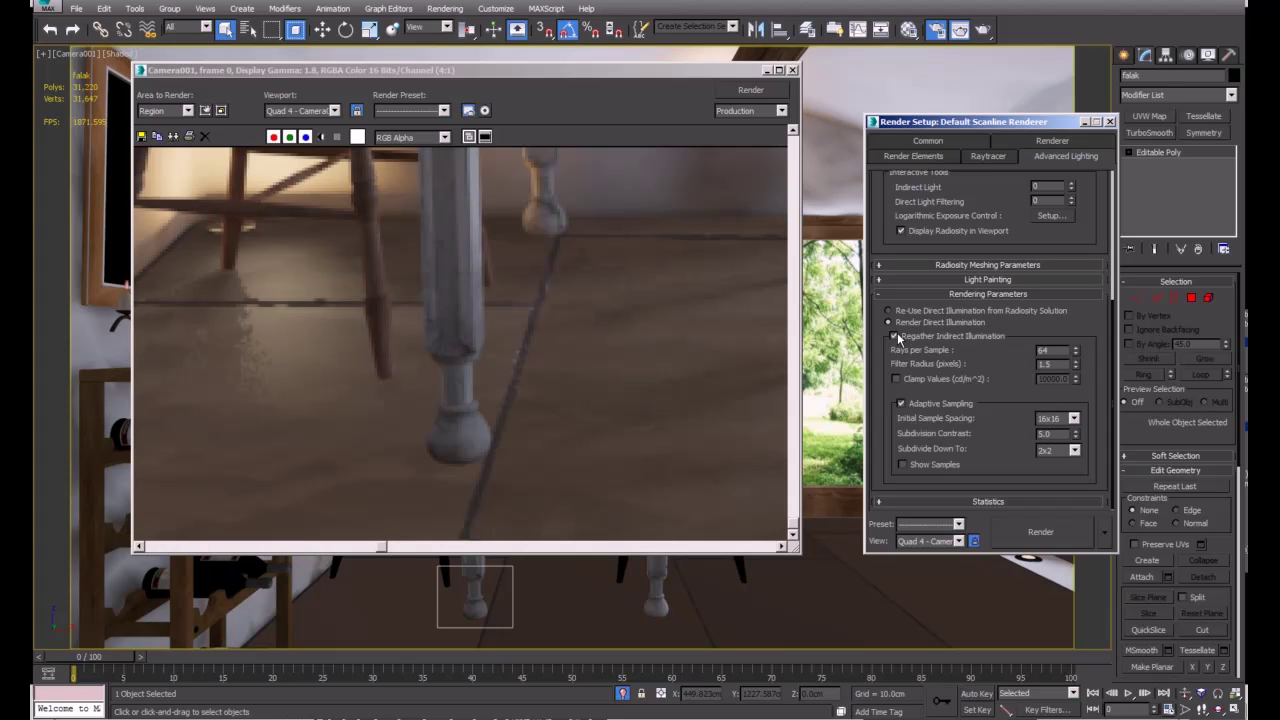
Step: Toggle Adaptive Sampling off and back on in the radiosity rendering parameters
{"action": "left_click", "coordinate": [901, 404]}
{"action": "left_click", "coordinate": [902, 403]}
{"action": "left_click", "coordinate": [901, 403]}
Step: Review the Rays per Sample and Filter Radius values of the regathering settings
{"action": "double_click", "coordinate": [1048, 351]}
{"action": "key", "text": "Tab"}
{"action": "double_click", "coordinate": [1045, 352]}
{"action": "scroll", "coordinate": [1000, 372], "scroll_direction": "up", "scroll_amount": 1}
{"action": "key", "text": "Tab"}
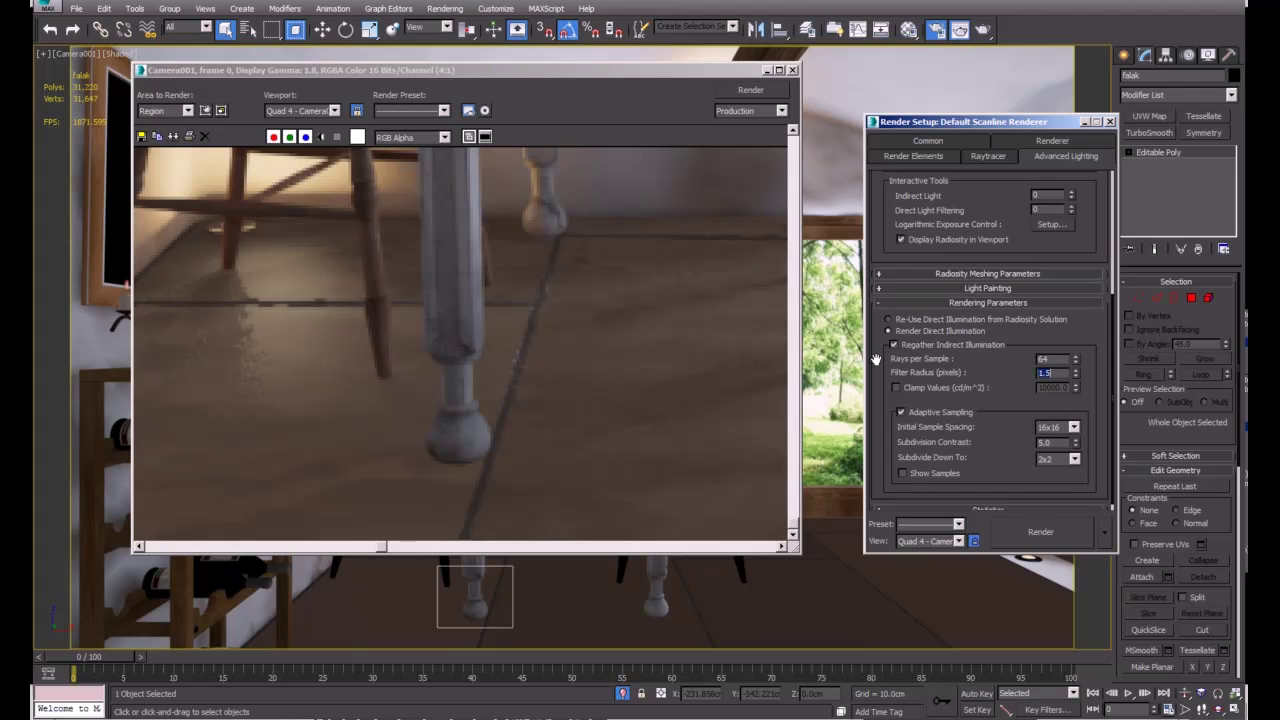
{"action": "key", "text": "shift+Tab"}
Step: Render the region around the foot of the table's front-left leg with regathering enabled and compare it with the front-right leg
{"action": "left_click", "coordinate": [750, 90]}
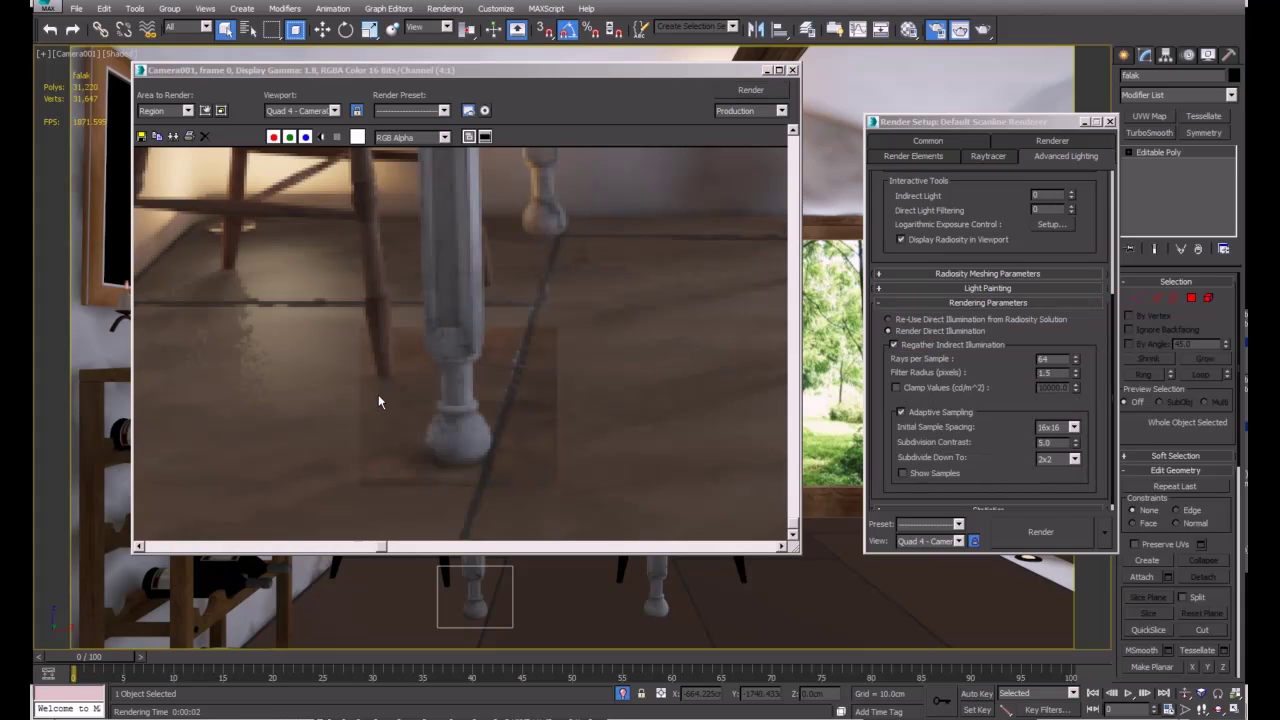
{"action": "left_click", "coordinate": [460, 437]}
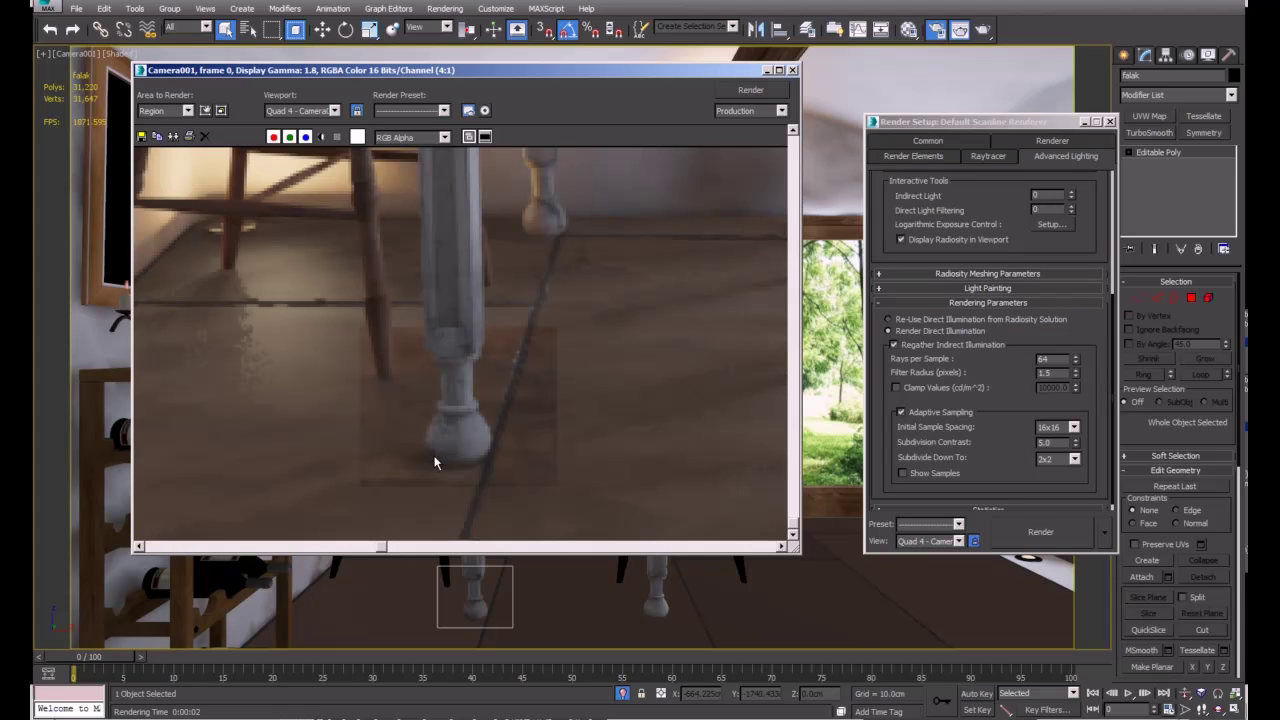
{"action": "scroll", "coordinate": [435, 462], "scroll_direction": "down", "scroll_amount": 2}
{"action": "scroll", "coordinate": [690, 490], "scroll_direction": "up", "scroll_amount": 2}
{"action": "middle_click_drag", "start_coordinate": [689, 491], "coordinate": [552, 378]}
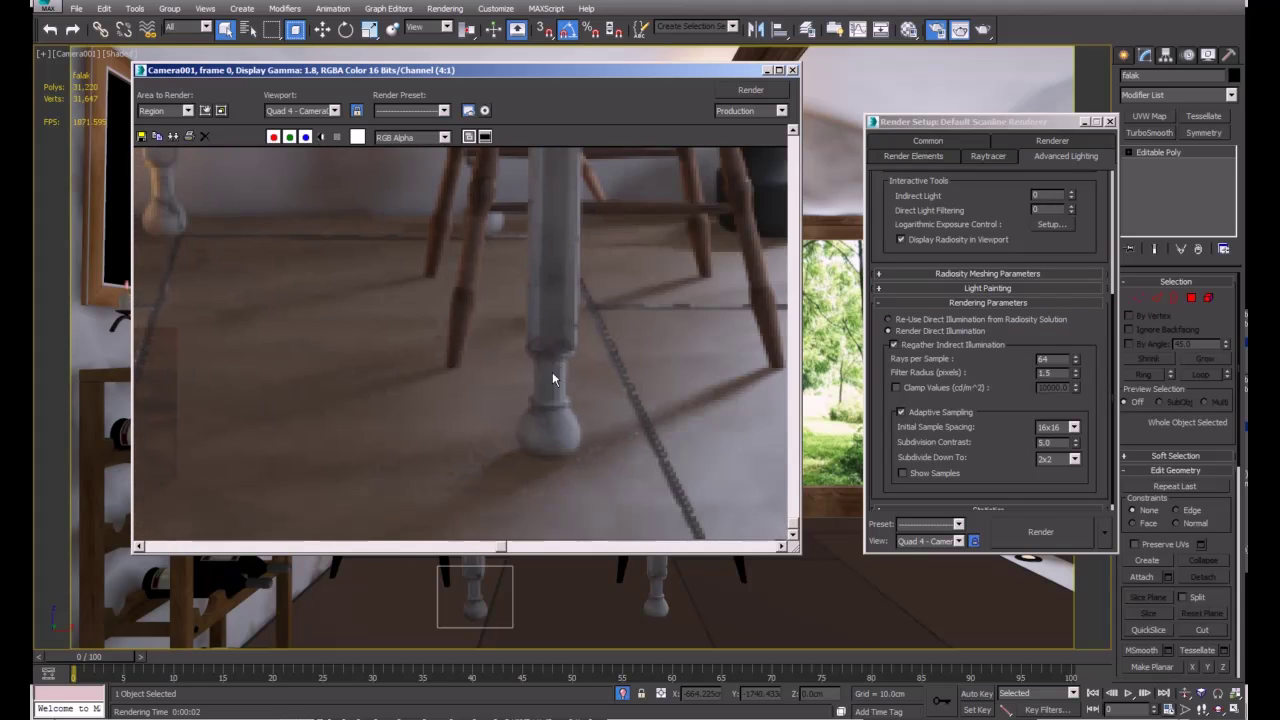
Step: Move the render region to the foot of the table's front-right leg, render it and examine its contact shadow up close
{"action": "left_click", "coordinate": [205, 110]}
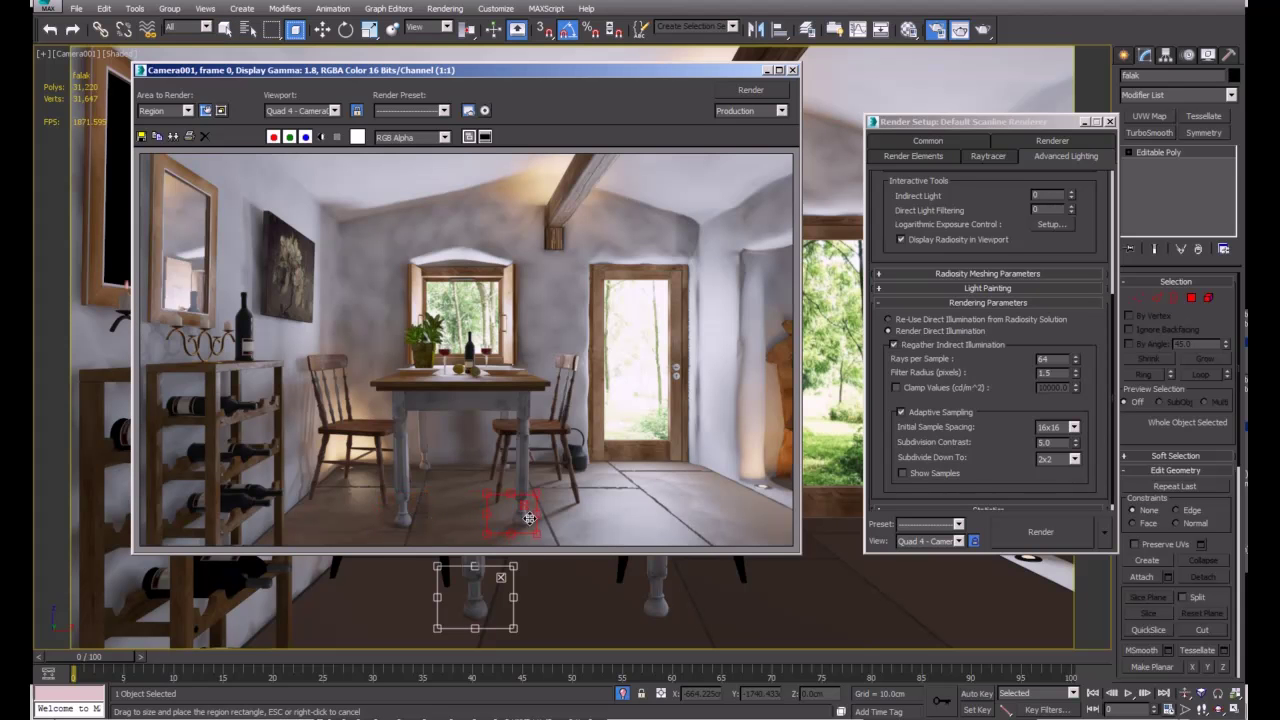
{"action": "left_click_drag", "start_coordinate": [529, 517], "coordinate": [538, 520]}
{"action": "left_click", "coordinate": [750, 89]}
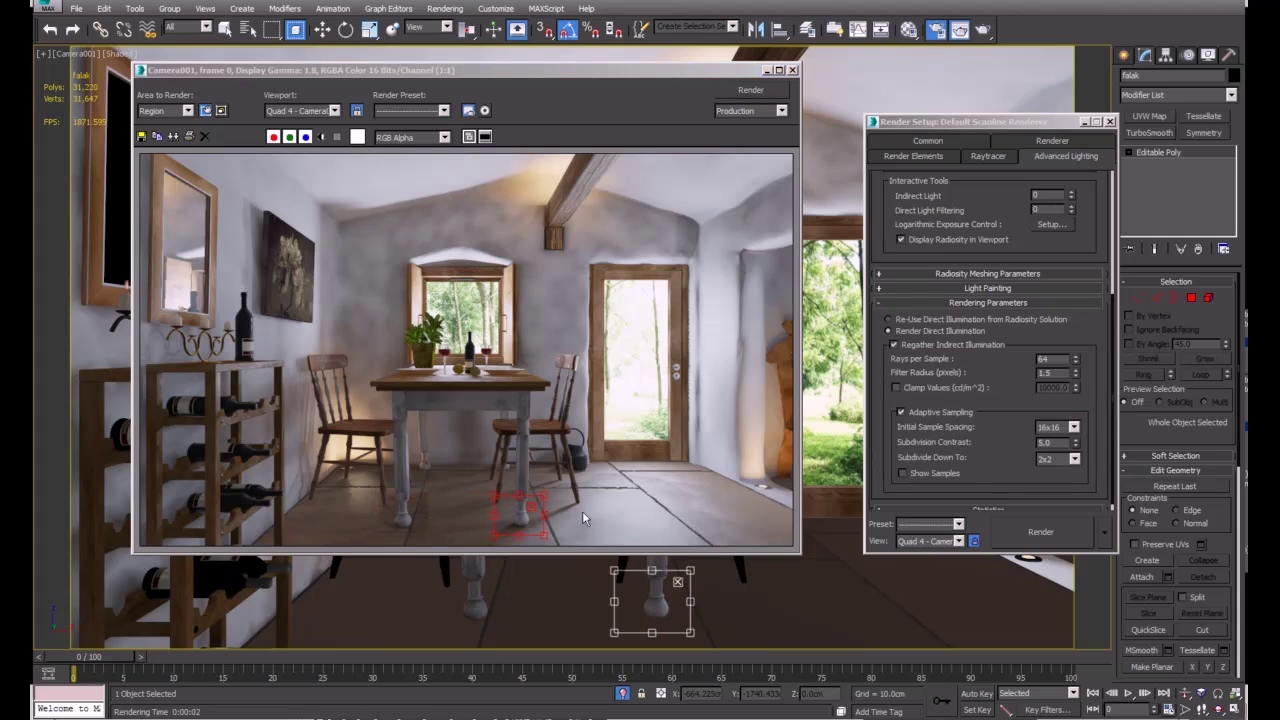
{"action": "left_click", "coordinate": [531, 507]}
{"action": "scroll", "coordinate": [555, 512], "scroll_direction": "up", "scroll_amount": 1}
{"action": "middle_click_drag", "start_coordinate": [555, 512], "coordinate": [571, 340]}
{"action": "scroll", "coordinate": [565, 390], "scroll_direction": "up", "scroll_amount": 2}
{"action": "middle_click_drag", "start_coordinate": [370, 500], "coordinate": [449, 386]}
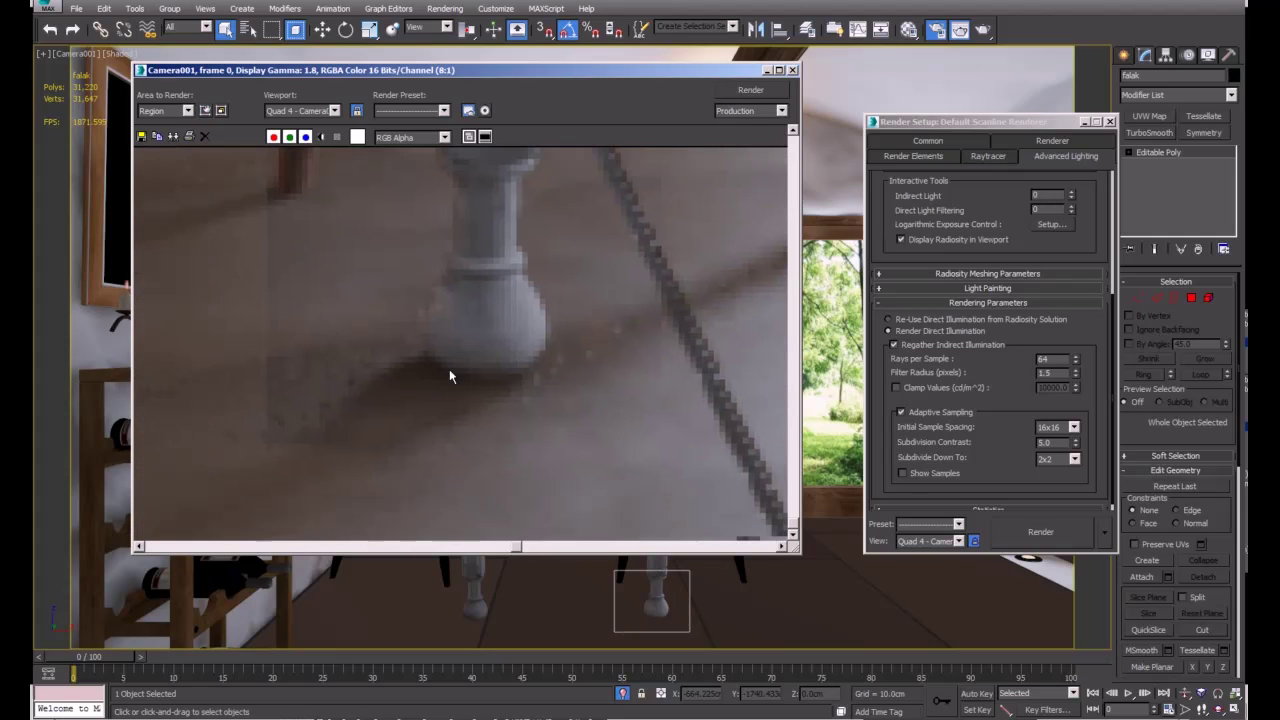
{"action": "scroll", "coordinate": [474, 366], "scroll_direction": "down", "scroll_amount": 1}
{"action": "scroll", "coordinate": [471, 369], "scroll_direction": "down", "scroll_amount": 1}
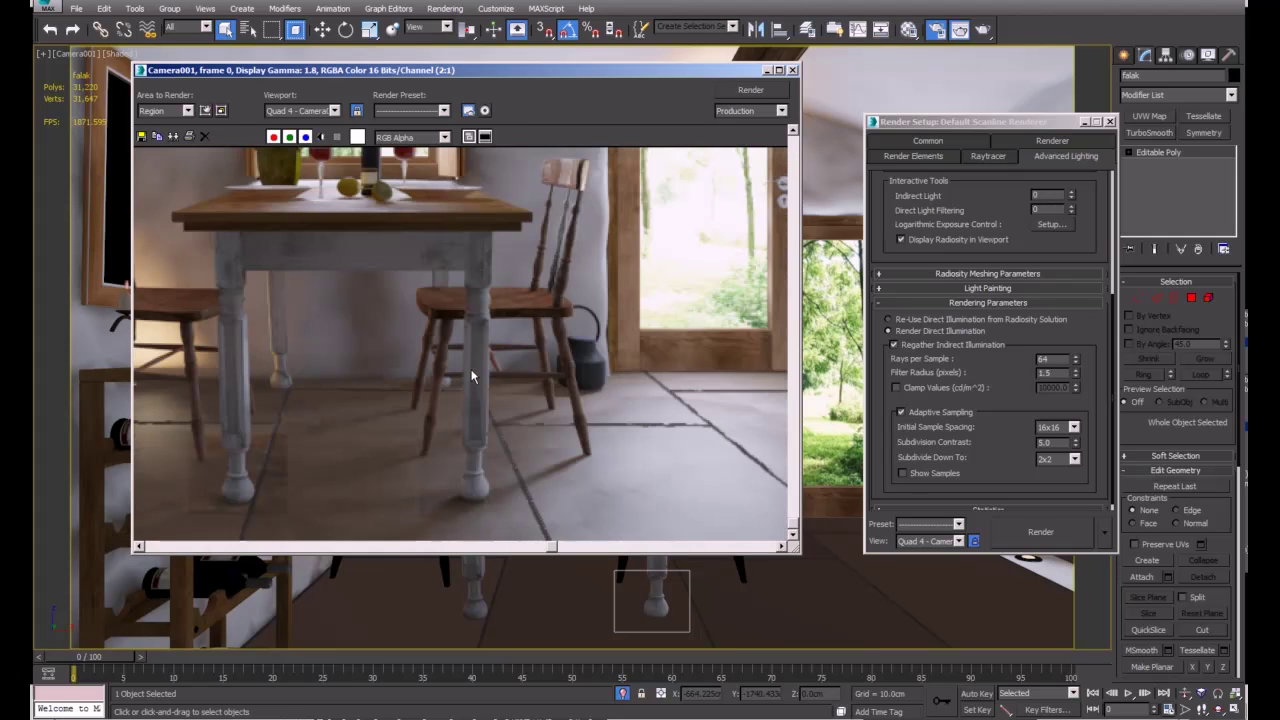
Step: Move the render region up to where the front-right leg meets the tabletop and render it with regathered indirect illumination
{"action": "scroll", "coordinate": [477, 390], "scroll_direction": "down", "scroll_amount": 1}
{"action": "scroll", "coordinate": [477, 390], "scroll_direction": "up", "scroll_amount": 1}
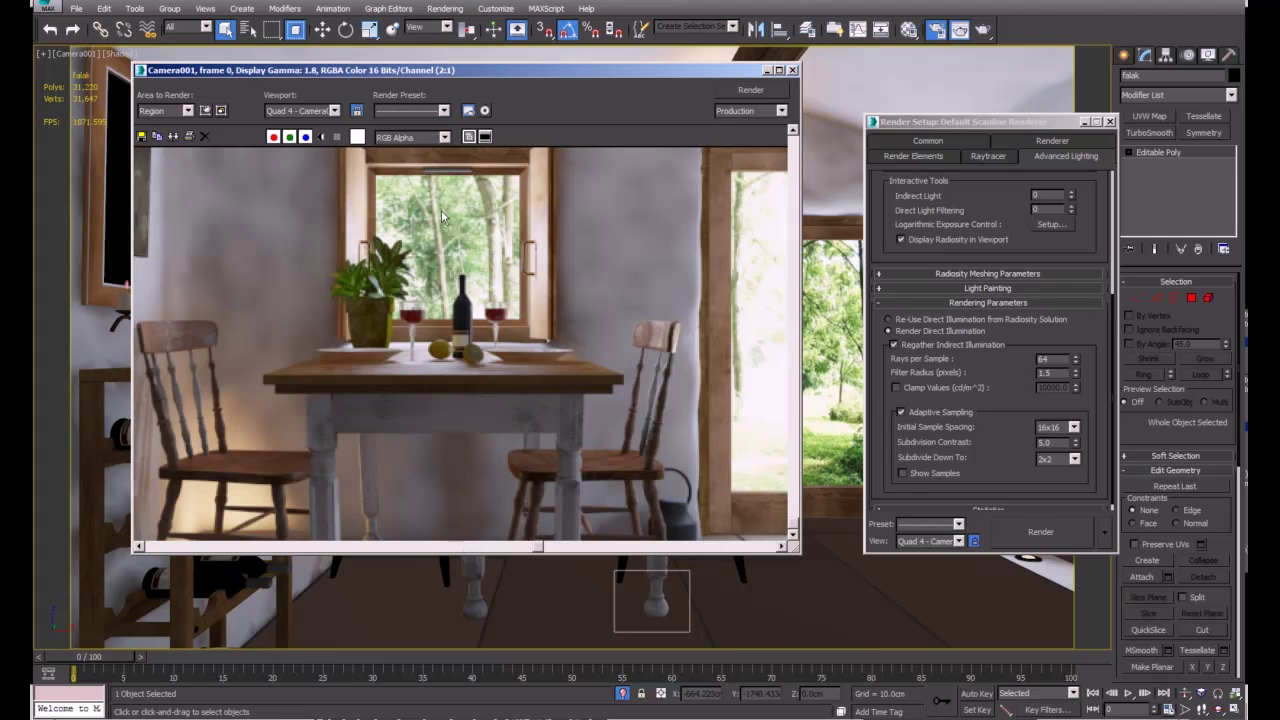
{"action": "middle_click_drag", "start_coordinate": [508, 438], "coordinate": [473, 308]}
{"action": "left_click", "coordinate": [205, 110]}
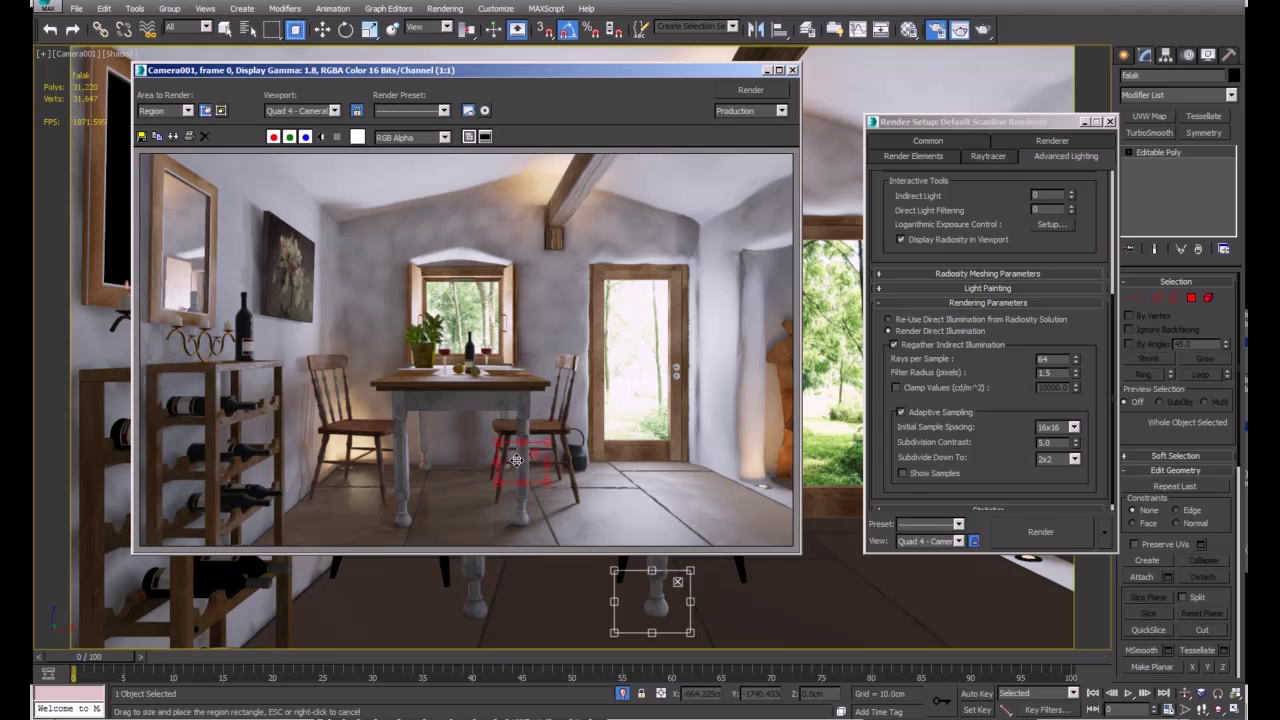
{"action": "left_click_drag", "start_coordinate": [557, 426], "coordinate": [542, 440]}
{"action": "left_click", "coordinate": [531, 397]}
{"action": "scroll", "coordinate": [513, 426], "scroll_direction": "up", "scroll_amount": 1}
{"action": "scroll", "coordinate": [525, 394], "scroll_direction": "up", "scroll_amount": 2}
{"action": "scroll", "coordinate": [511, 398], "scroll_direction": "down", "scroll_amount": 1}
{"action": "middle_click_drag", "start_coordinate": [509, 378], "coordinate": [390, 200]}
{"action": "middle_click_drag", "start_coordinate": [558, 398], "coordinate": [460, 410]}
{"action": "left_click", "coordinate": [745, 89]}
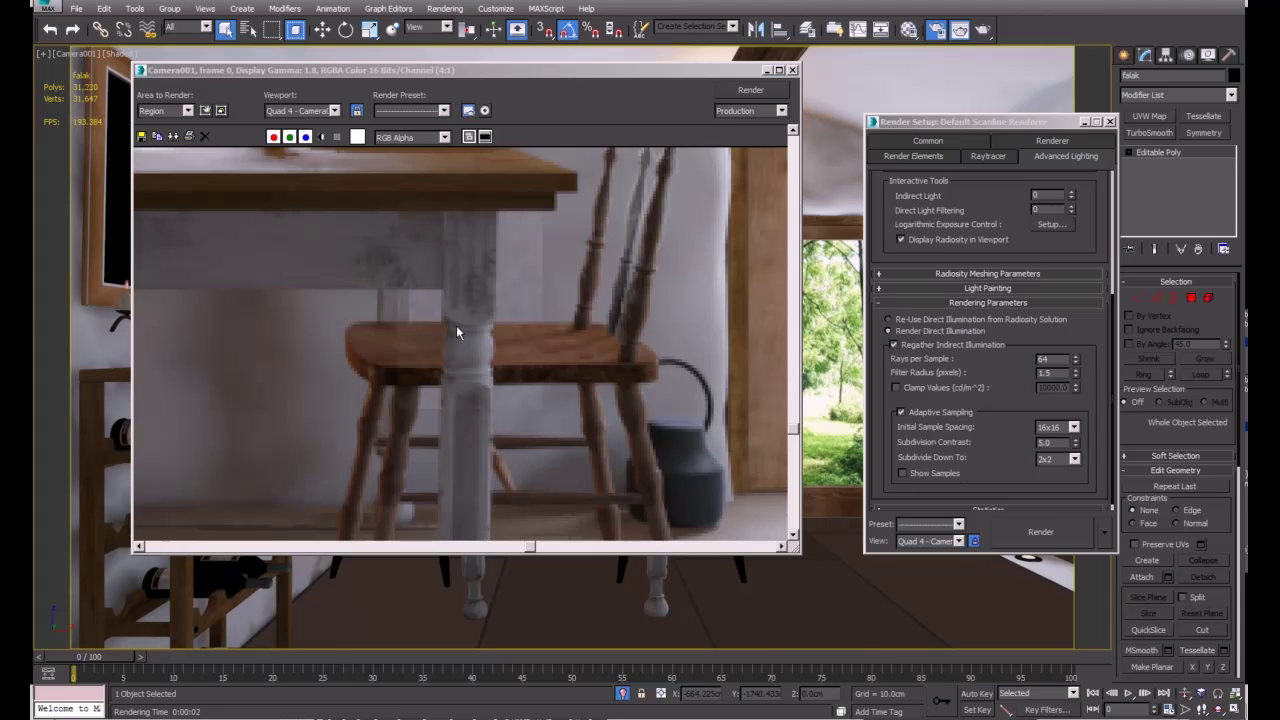
{"action": "scroll", "coordinate": [456, 332], "scroll_direction": "down", "scroll_amount": 5}
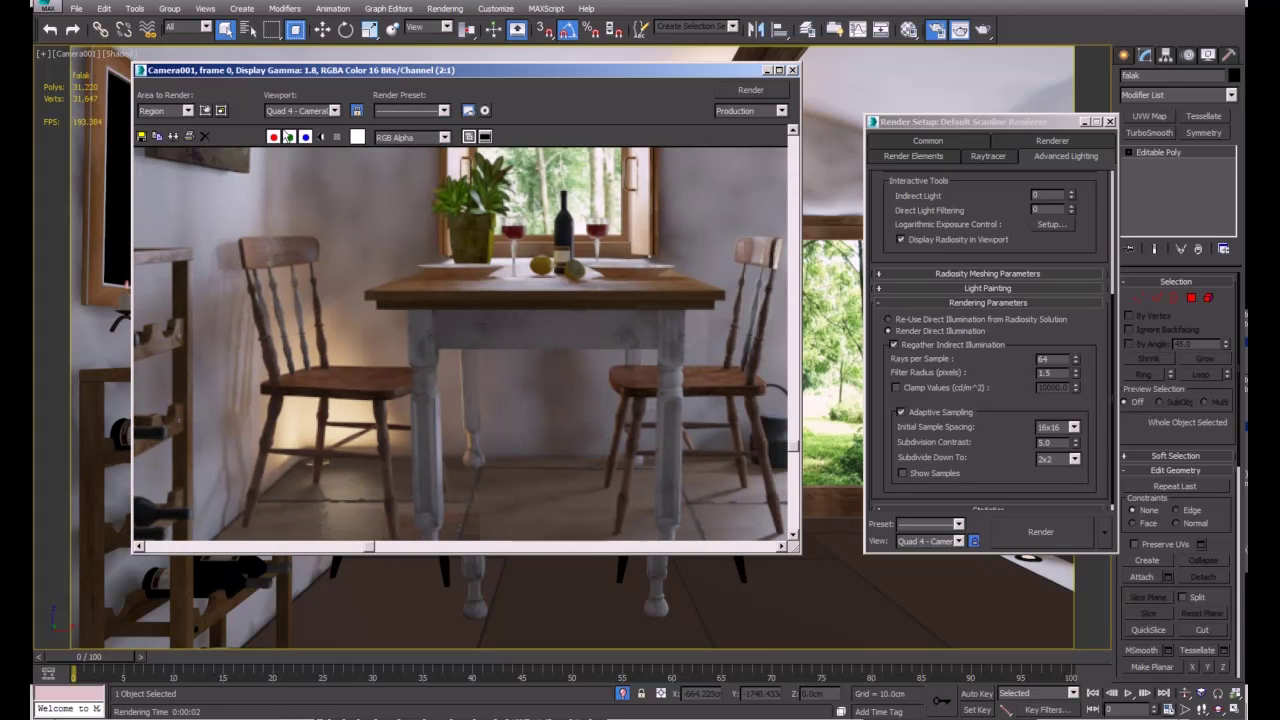
Step: Fit the render region around the dining table's top and apron, and re-render only that region
{"action": "left_click", "coordinate": [205, 110]}
{"action": "left_click_drag", "start_coordinate": [506, 441], "coordinate": [365, 404]}
{"action": "left_click_drag", "start_coordinate": [458, 383], "coordinate": [458, 378]}
{"action": "left_click", "coordinate": [530, 395]}
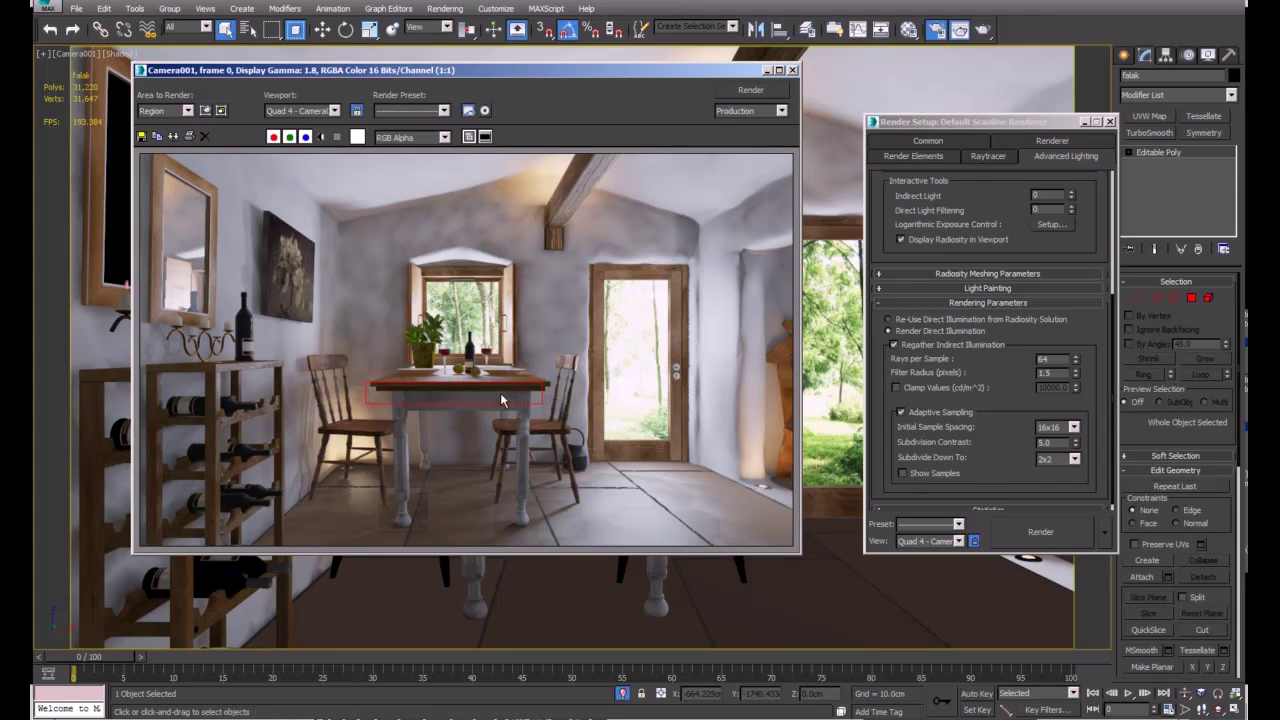
{"action": "scroll", "coordinate": [500, 392], "scroll_direction": "up", "scroll_amount": 2}
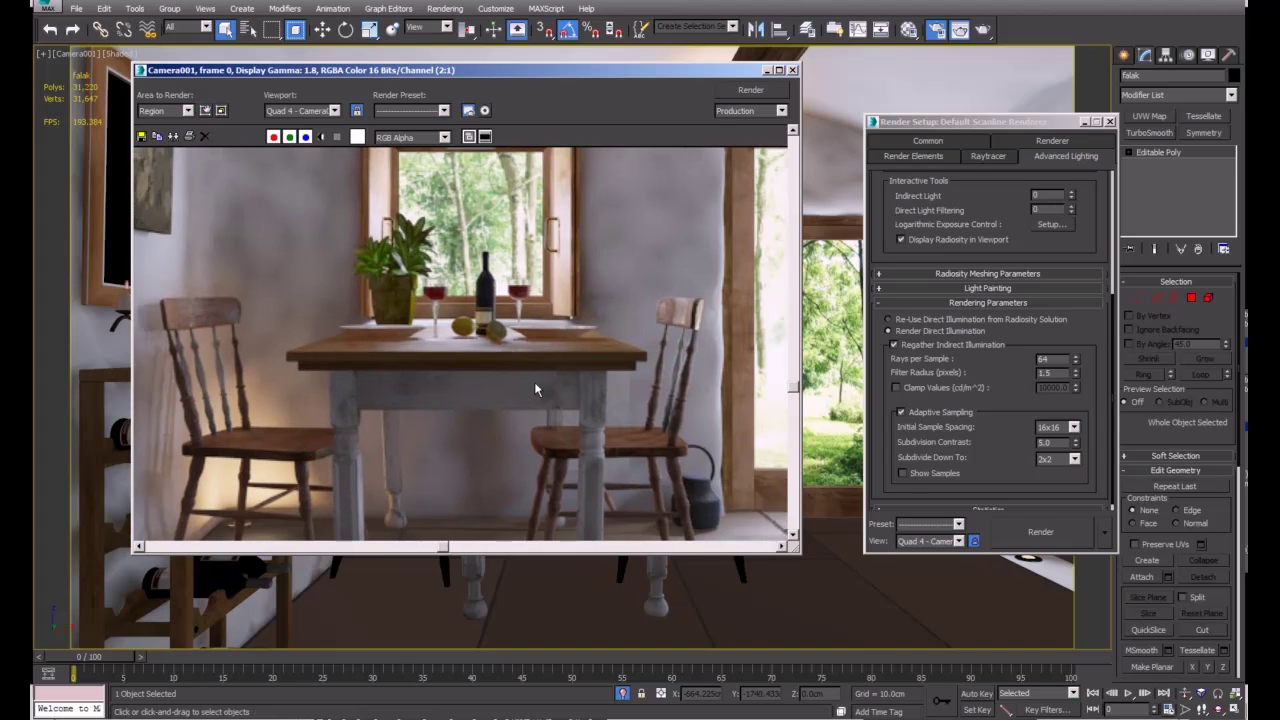
{"action": "scroll", "coordinate": [538, 385], "scroll_direction": "up", "scroll_amount": 2}
{"action": "middle_click_drag", "start_coordinate": [538, 385], "coordinate": [615, 345]}
{"action": "key", "text": "shift+q"}
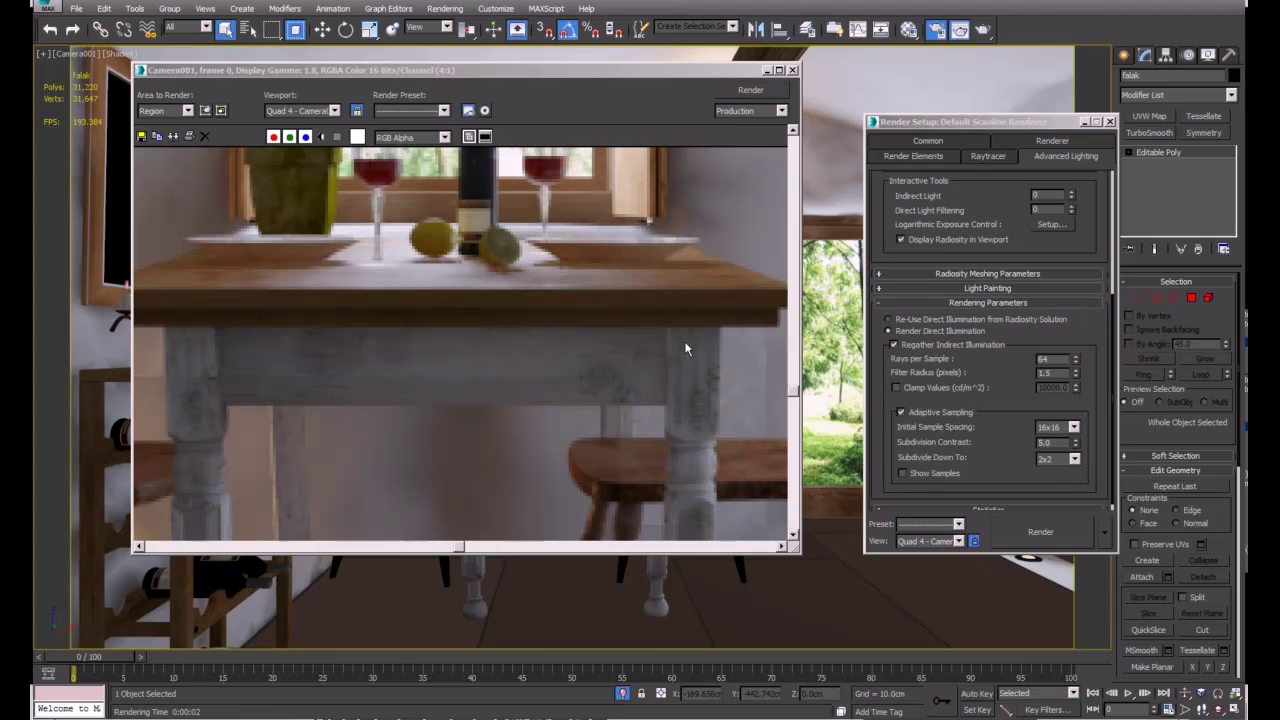
{"action": "left_click", "coordinate": [306, 345]}
{"action": "scroll", "coordinate": [475, 385], "scroll_direction": "down", "scroll_amount": 5}
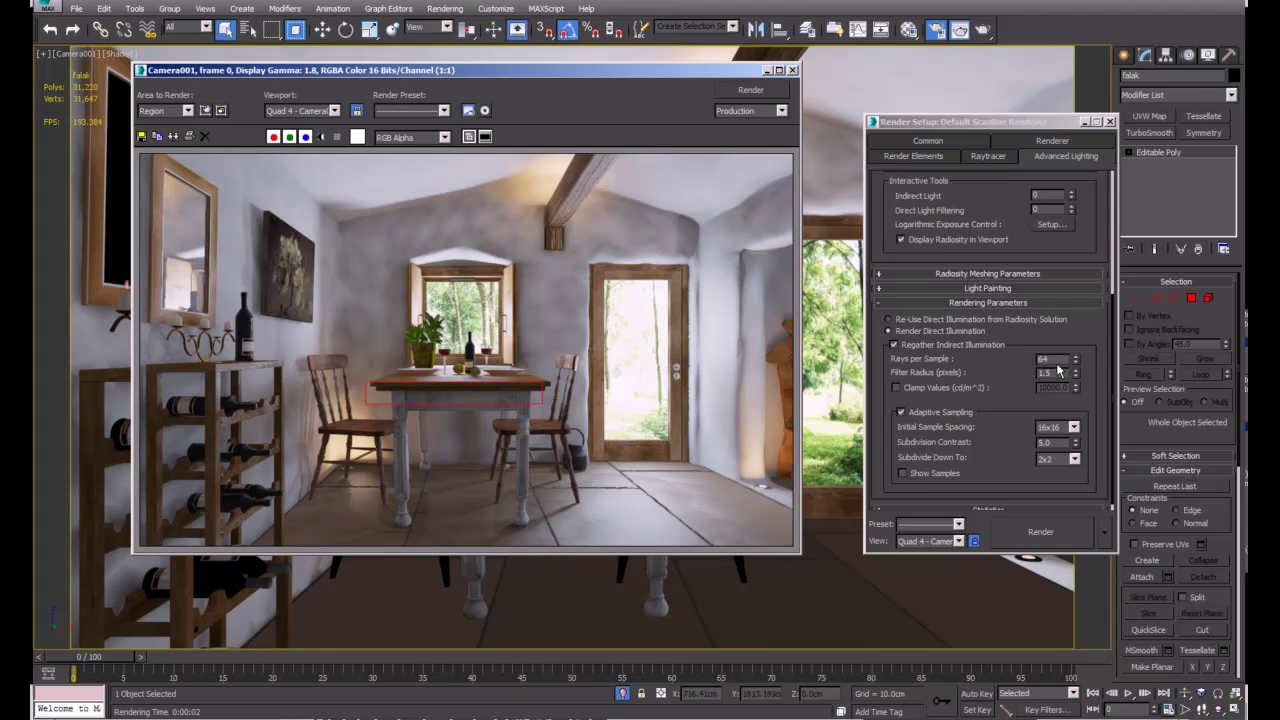
Step: Set the area to render to View, close the render settings, and render the full camera view
{"action": "left_click_drag", "start_coordinate": [1056, 359], "coordinate": [701, 428]}
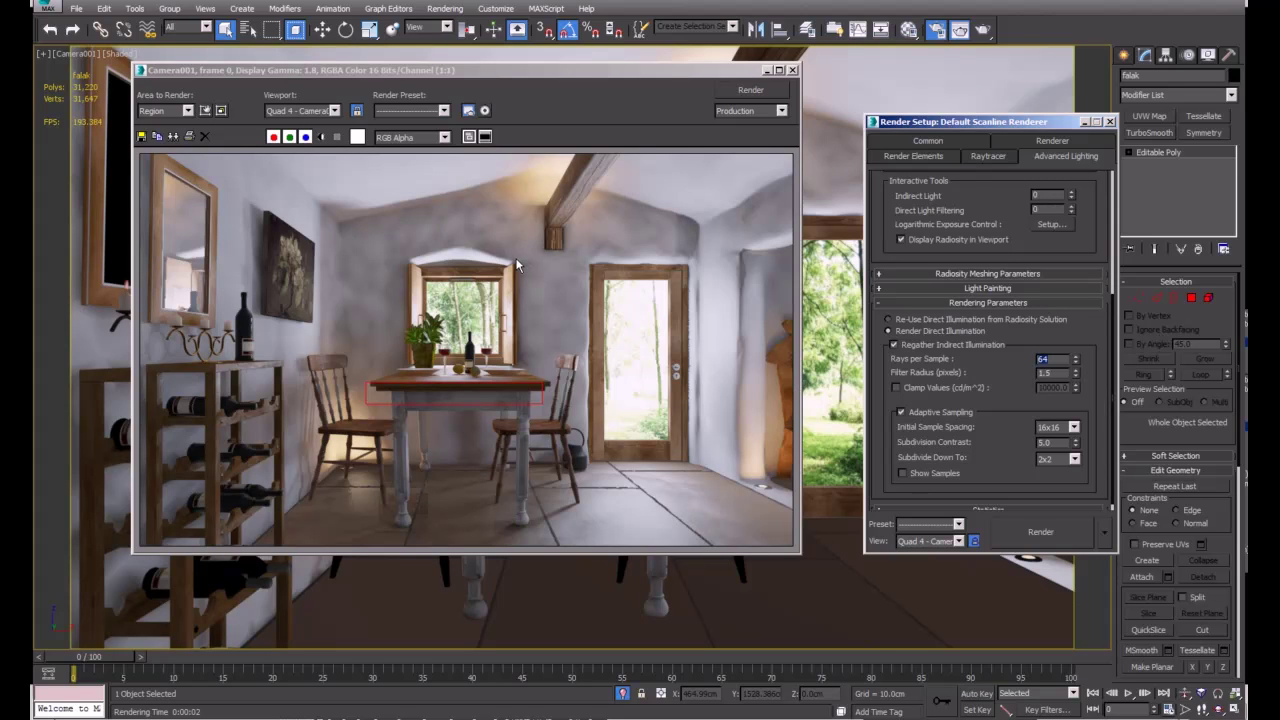
{"action": "left_click", "coordinate": [164, 110]}
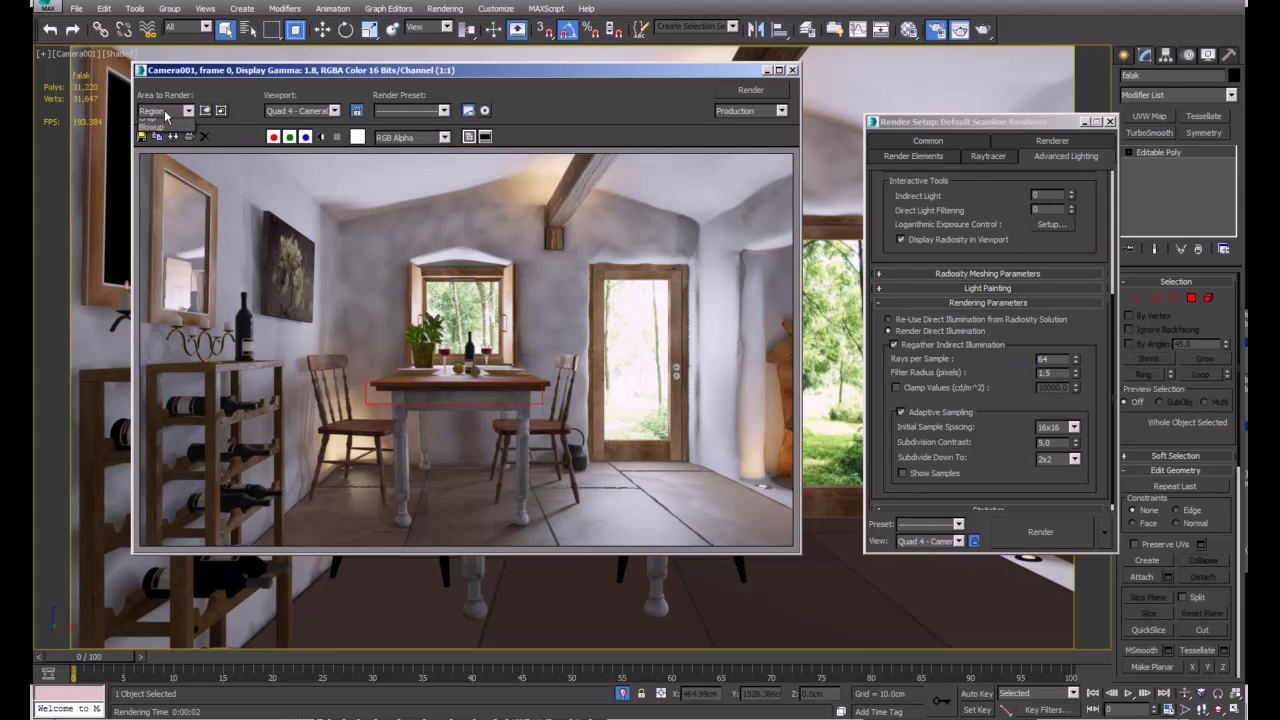
{"action": "left_click", "coordinate": [166, 124]}
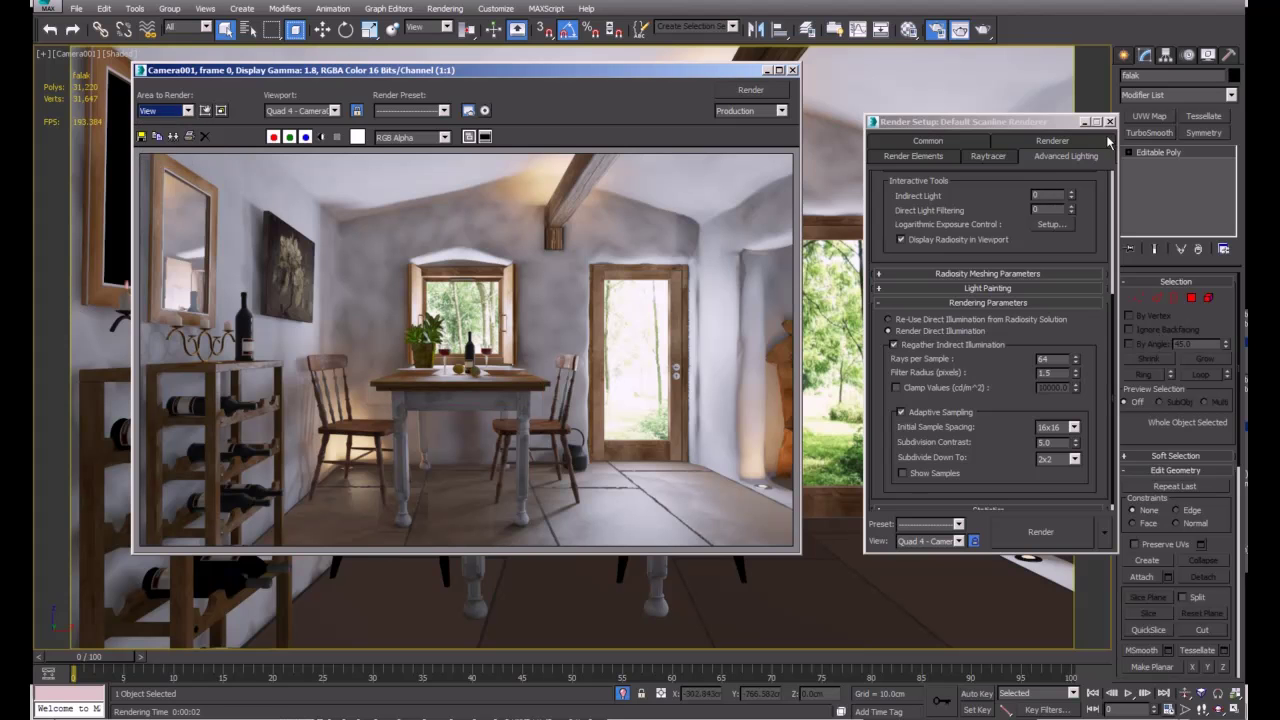
{"action": "left_click_drag", "start_coordinate": [1047, 125], "coordinate": [1068, 104]}
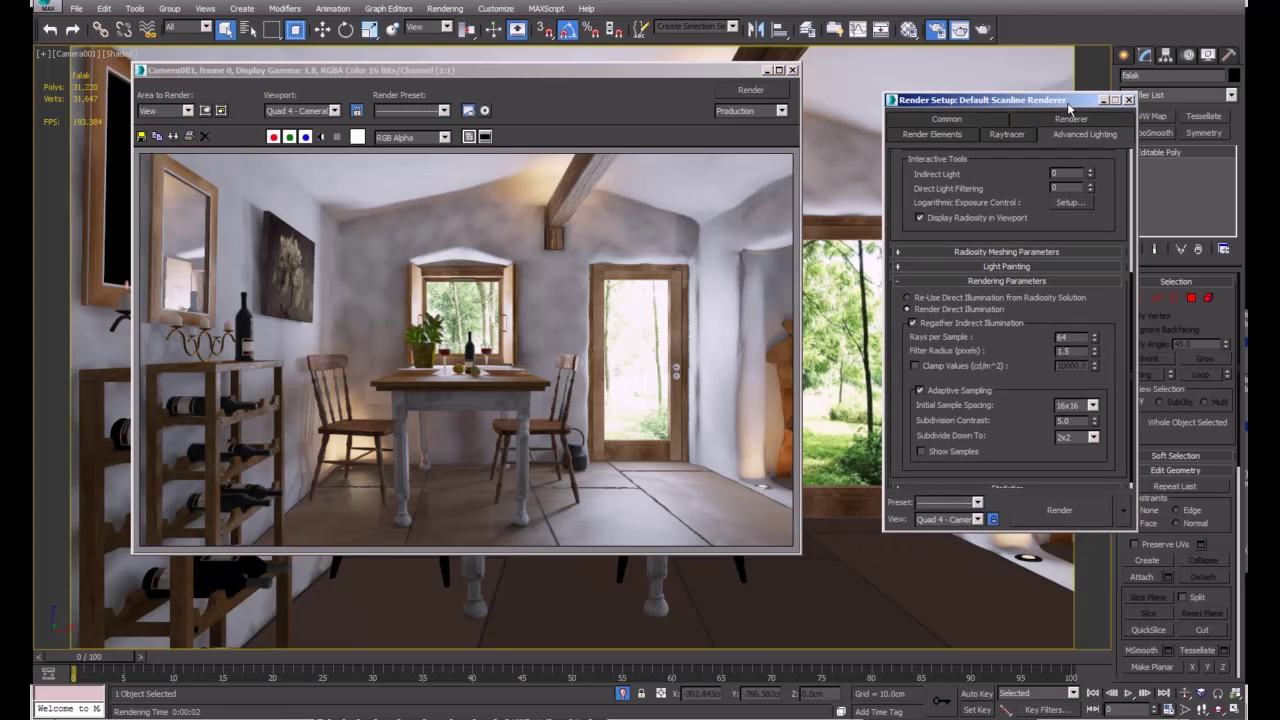
{"action": "left_click", "coordinate": [1128, 101]}
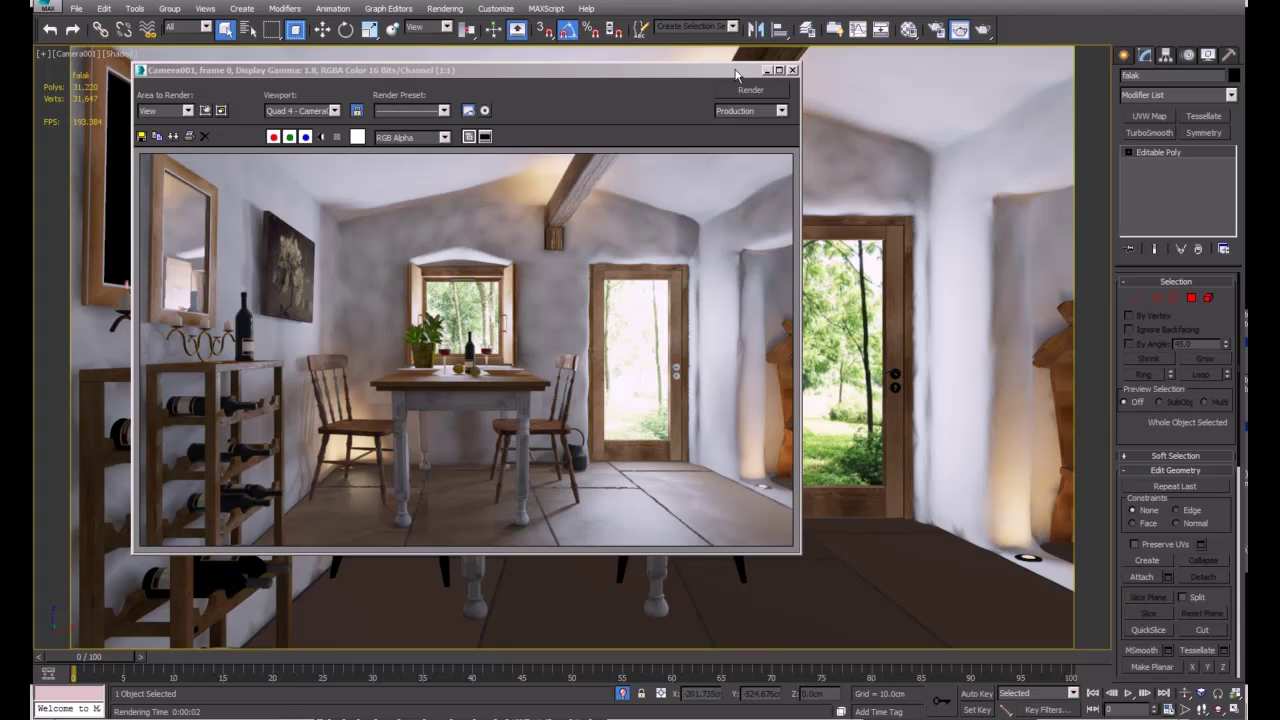
{"action": "left_click_drag", "start_coordinate": [738, 72], "coordinate": [784, 70]}
{"action": "left_click", "coordinate": [797, 88]}
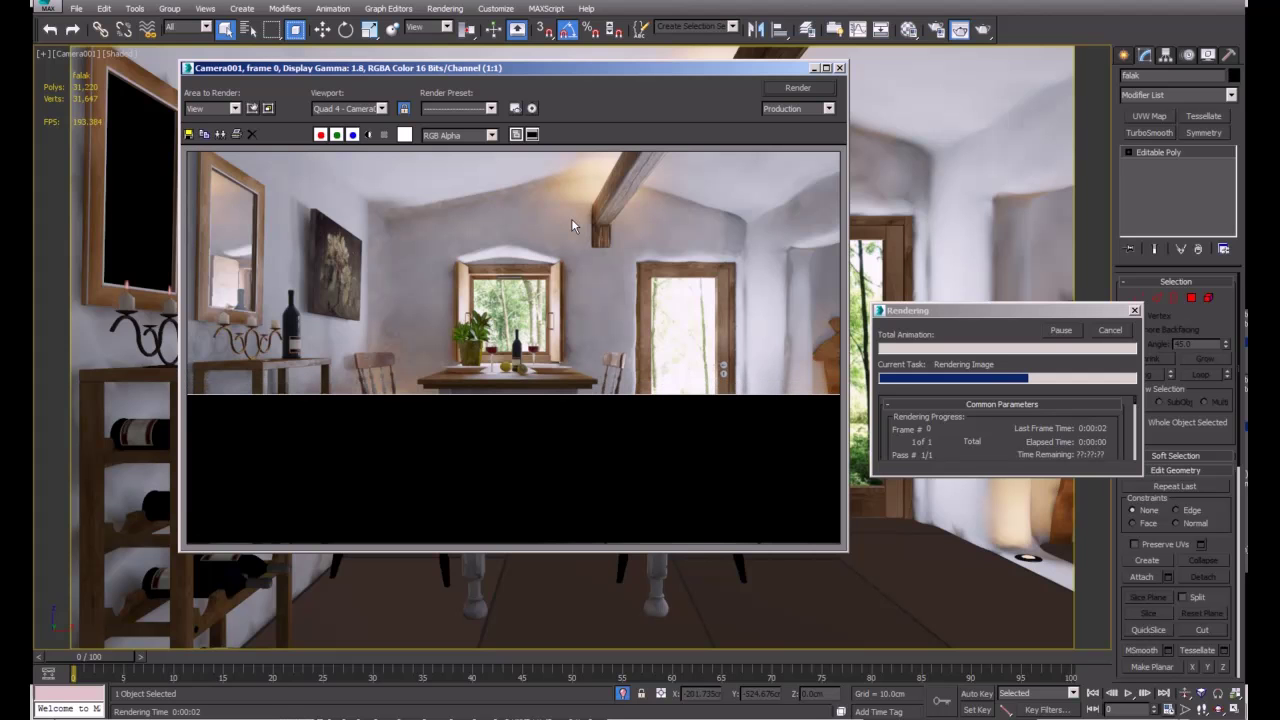
Step: Examine the full render up close, checking the back wall, ceiling edge, window and table for blotchy indirect lighting
{"action": "scroll", "coordinate": [540, 372], "scroll_direction": "up", "scroll_amount": 1}
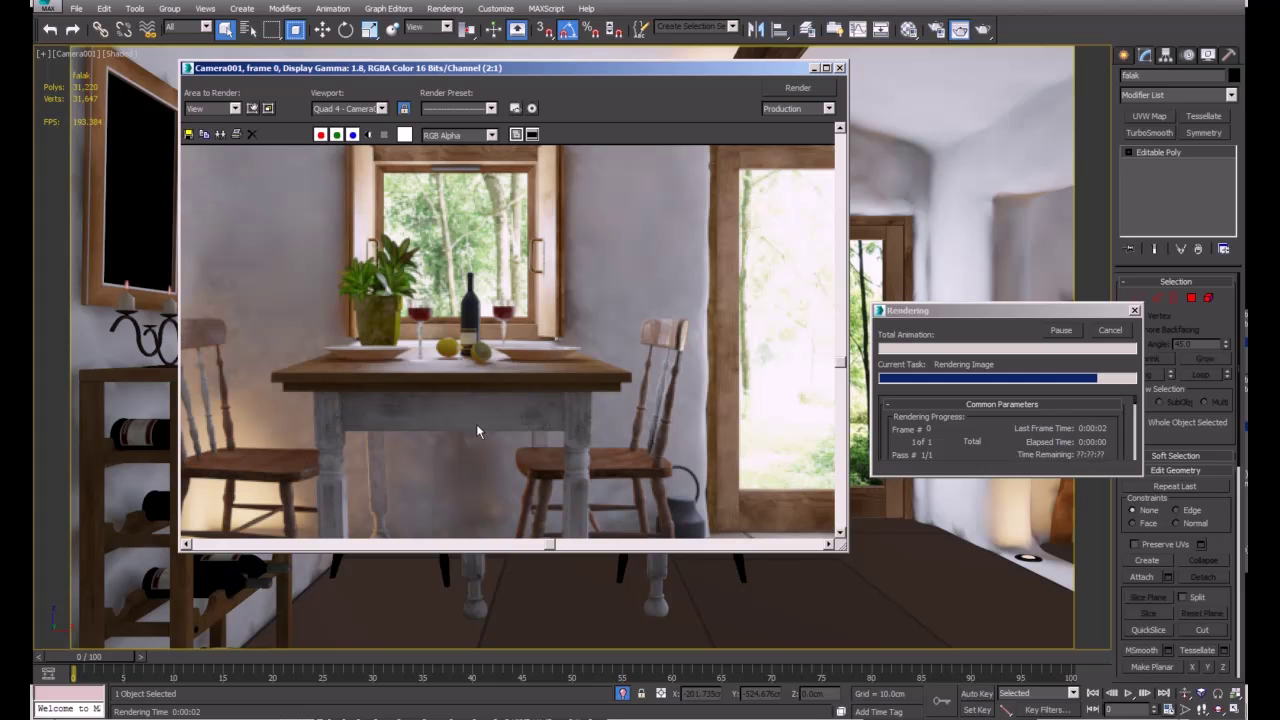
{"action": "scroll", "coordinate": [476, 424], "scroll_direction": "down", "scroll_amount": 1}
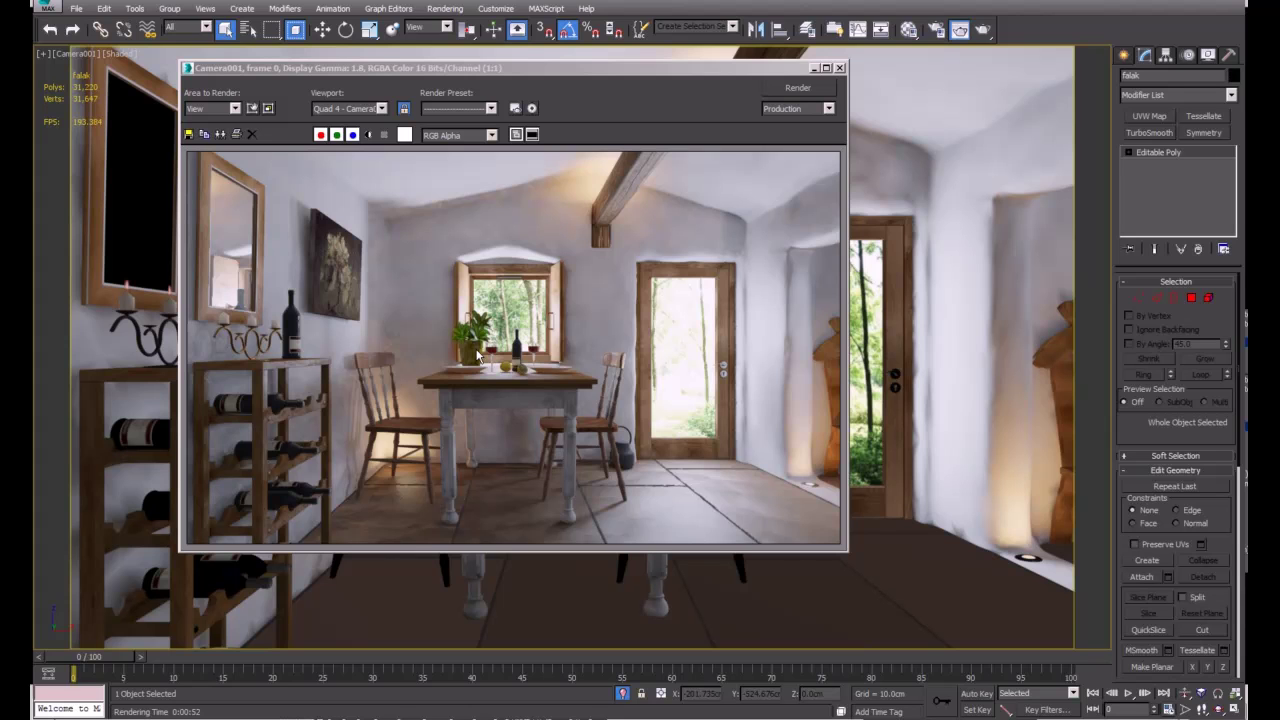
{"action": "scroll", "coordinate": [410, 220], "scroll_direction": "up", "scroll_amount": 3}
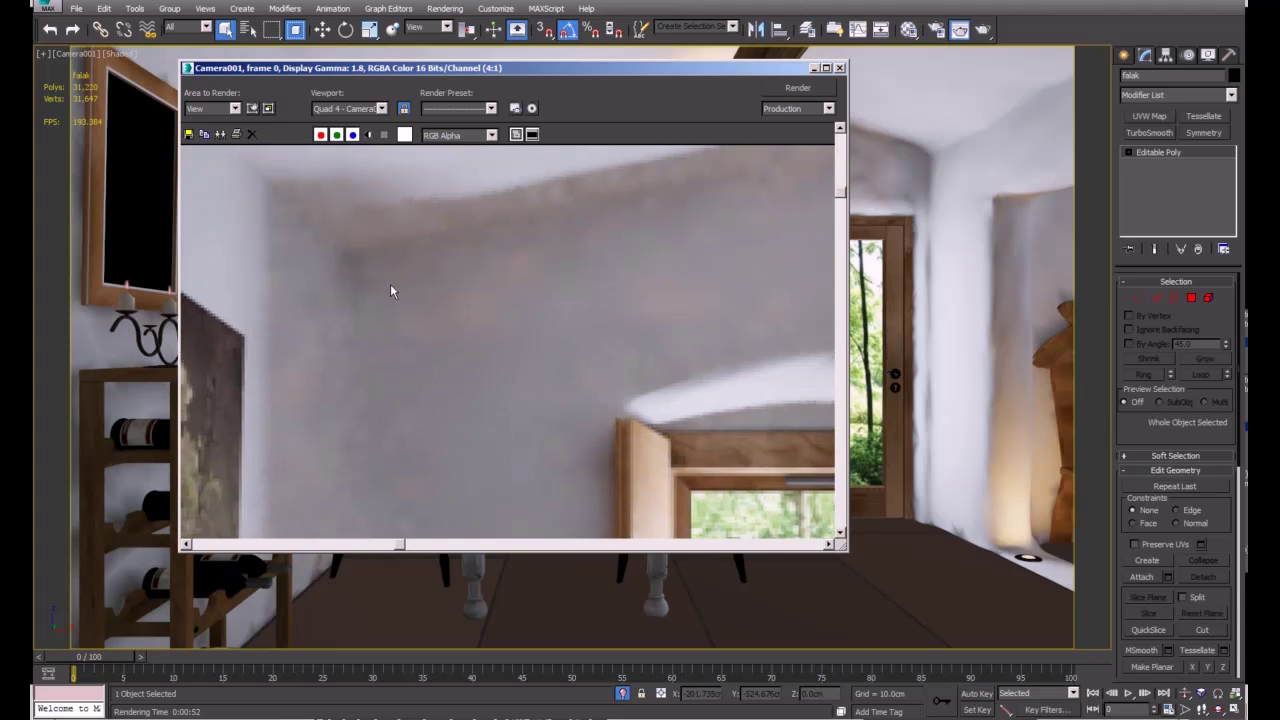
{"action": "middle_click_drag", "start_coordinate": [390, 284], "coordinate": [381, 302]}
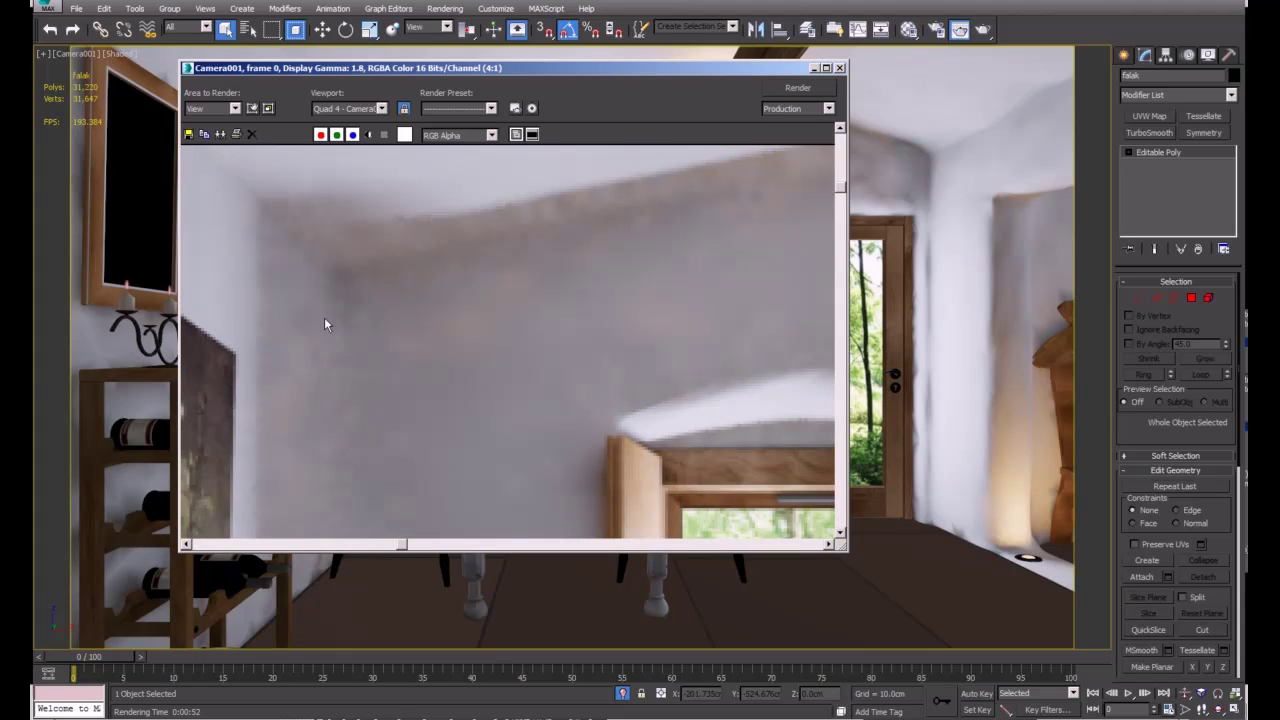
{"action": "middle_click_drag", "start_coordinate": [414, 404], "coordinate": [447, 120]}
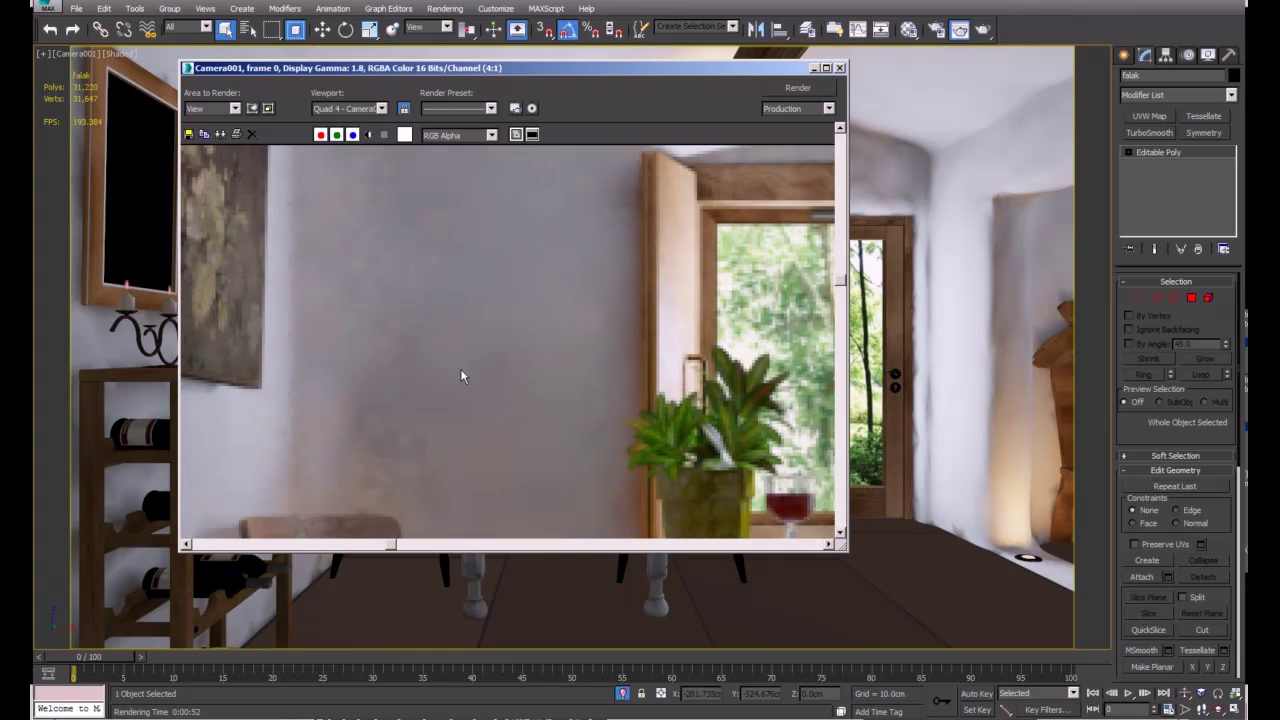
{"action": "scroll", "coordinate": [463, 409], "scroll_direction": "down", "scroll_amount": 1}
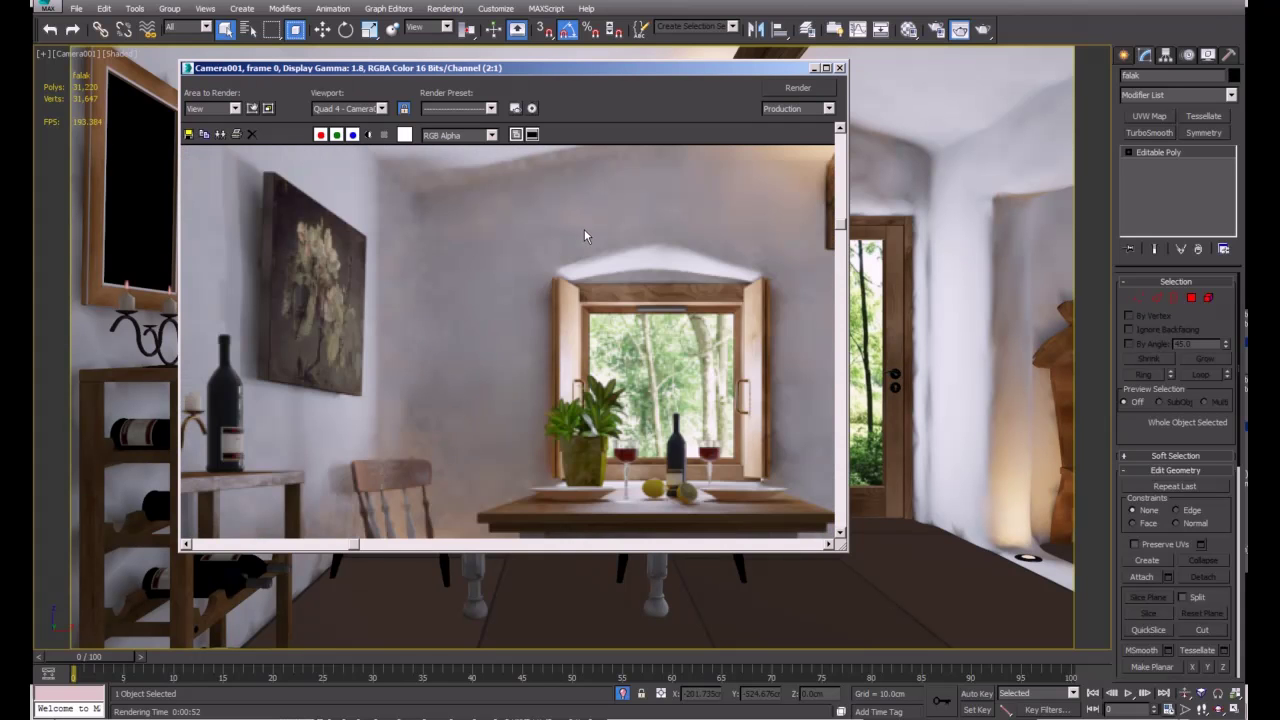
{"action": "scroll", "coordinate": [584, 229], "scroll_direction": "down", "scroll_amount": 1}
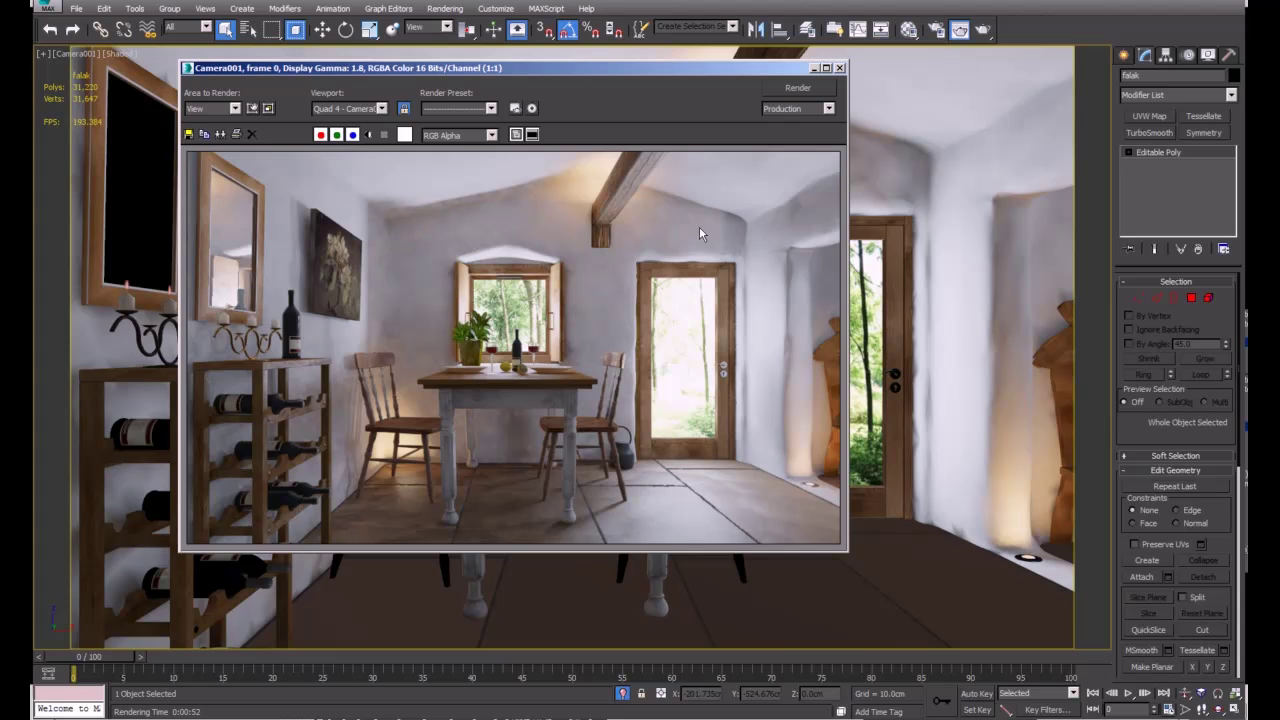
{"action": "scroll", "coordinate": [407, 241], "scroll_direction": "up", "scroll_amount": 1}
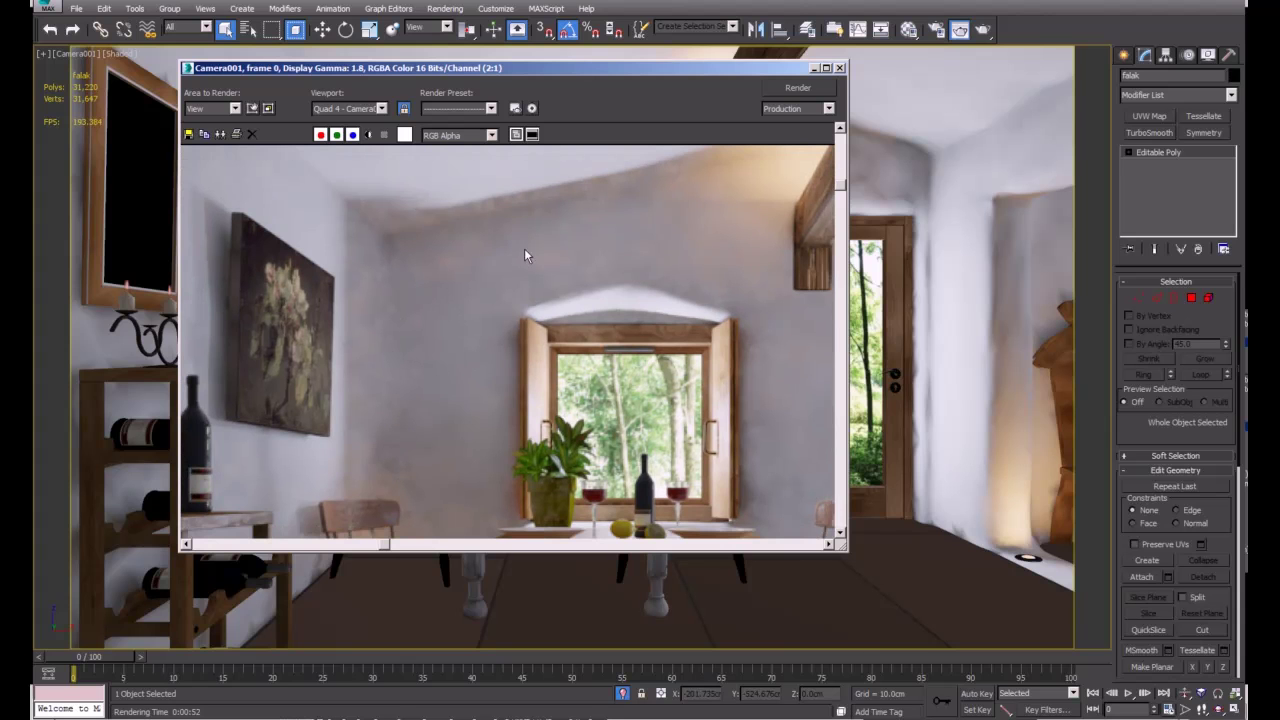
{"action": "scroll", "coordinate": [547, 336], "scroll_direction": "down", "scroll_amount": 1}
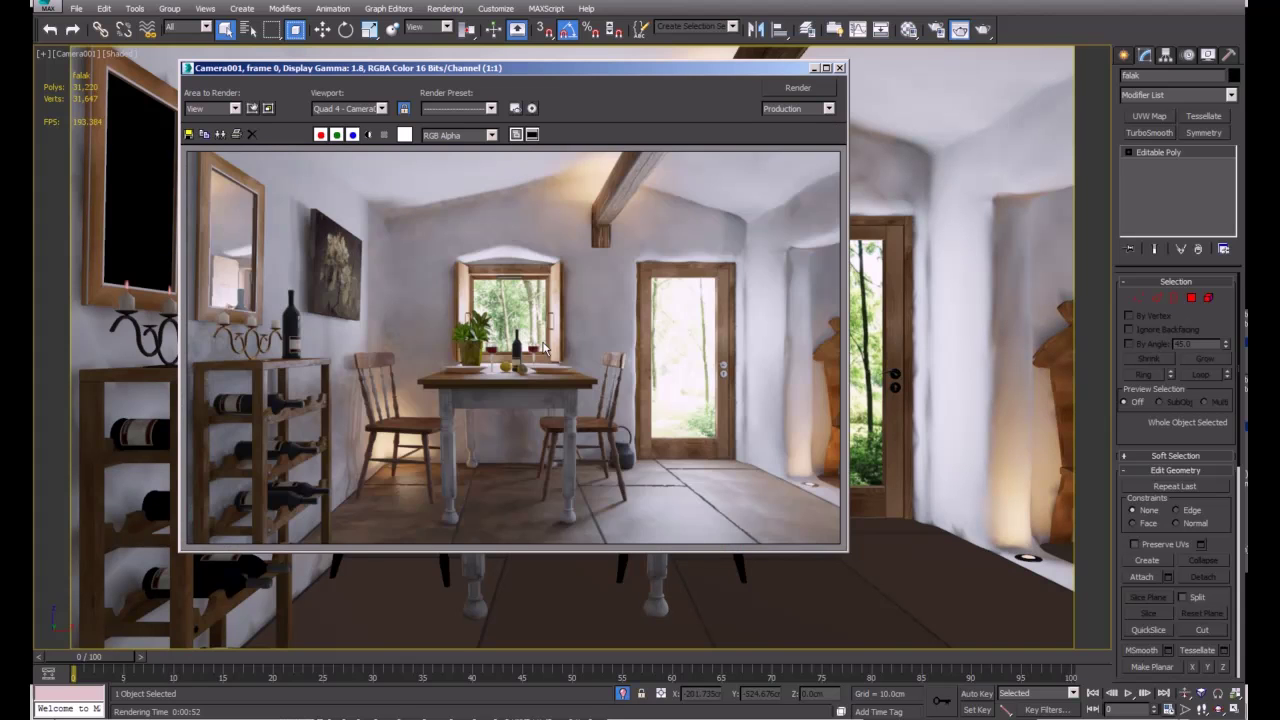
Step: Set the radiosity regathering Rays per Sample to 128 in the advanced lighting rendering parameters
{"action": "left_click", "coordinate": [940, 33]}
{"action": "left_click", "coordinate": [1053, 139]}
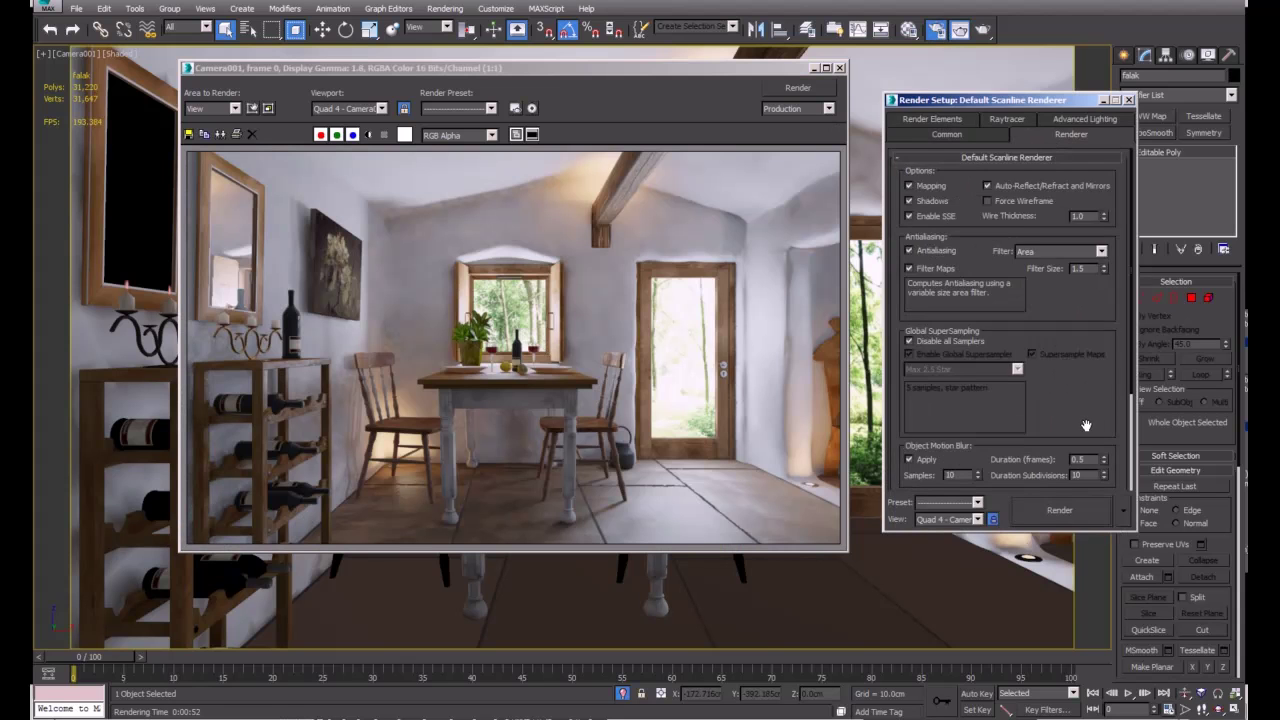
{"action": "scroll", "coordinate": [1089, 379], "scroll_direction": "down", "scroll_amount": 5}
{"action": "left_click", "coordinate": [1085, 118]}
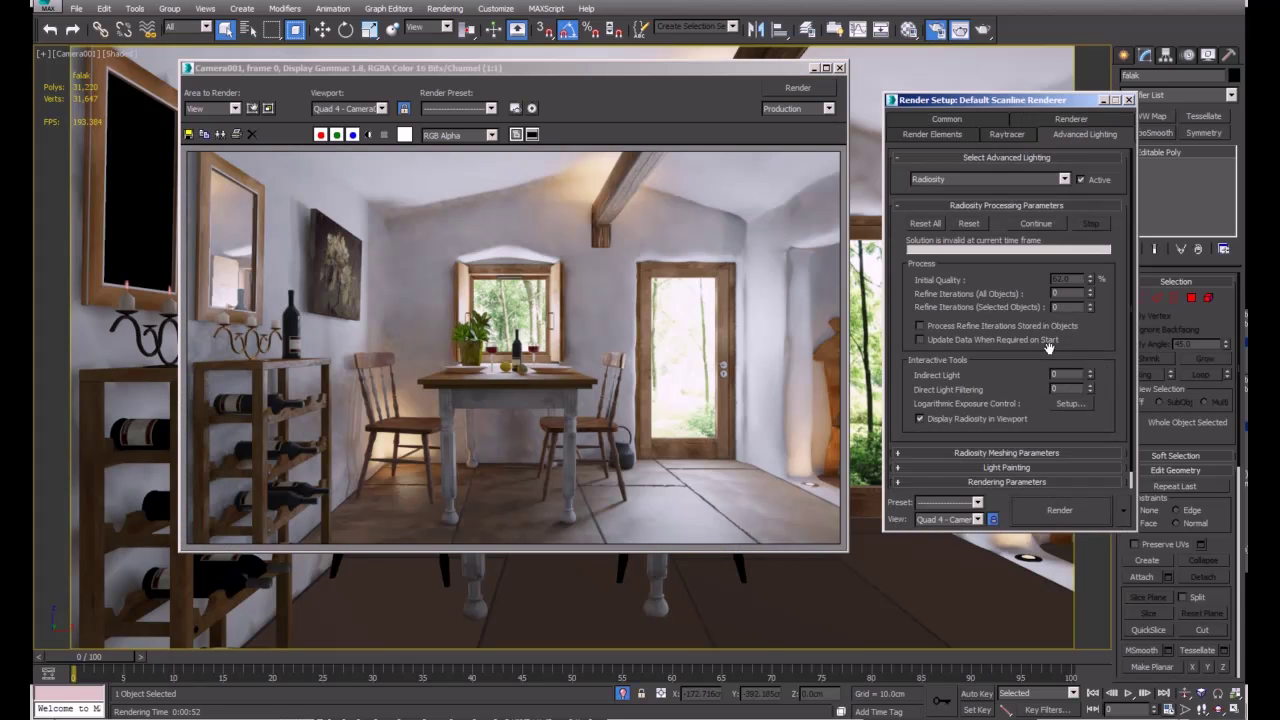
{"action": "scroll", "coordinate": [1070, 360], "scroll_direction": "down", "scroll_amount": 1}
{"action": "left_click", "coordinate": [1064, 464]}
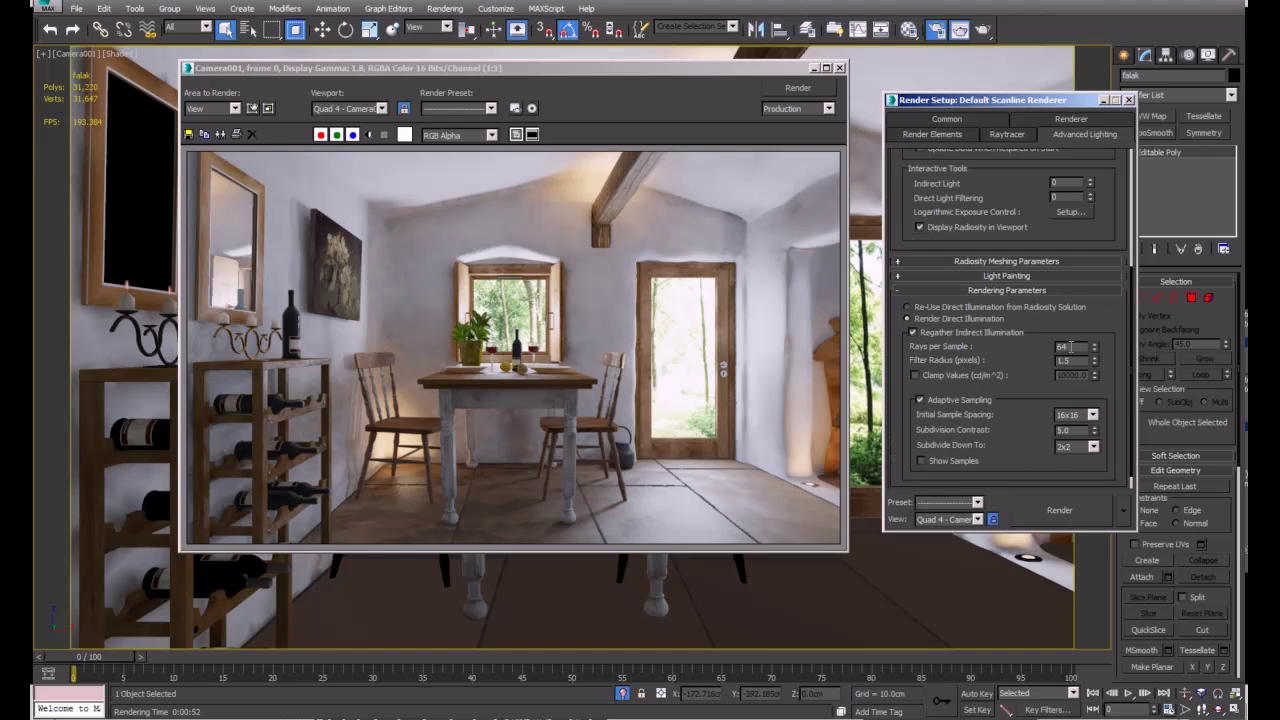
{"action": "type", "text": "128"}
{"action": "key", "text": "Return"}
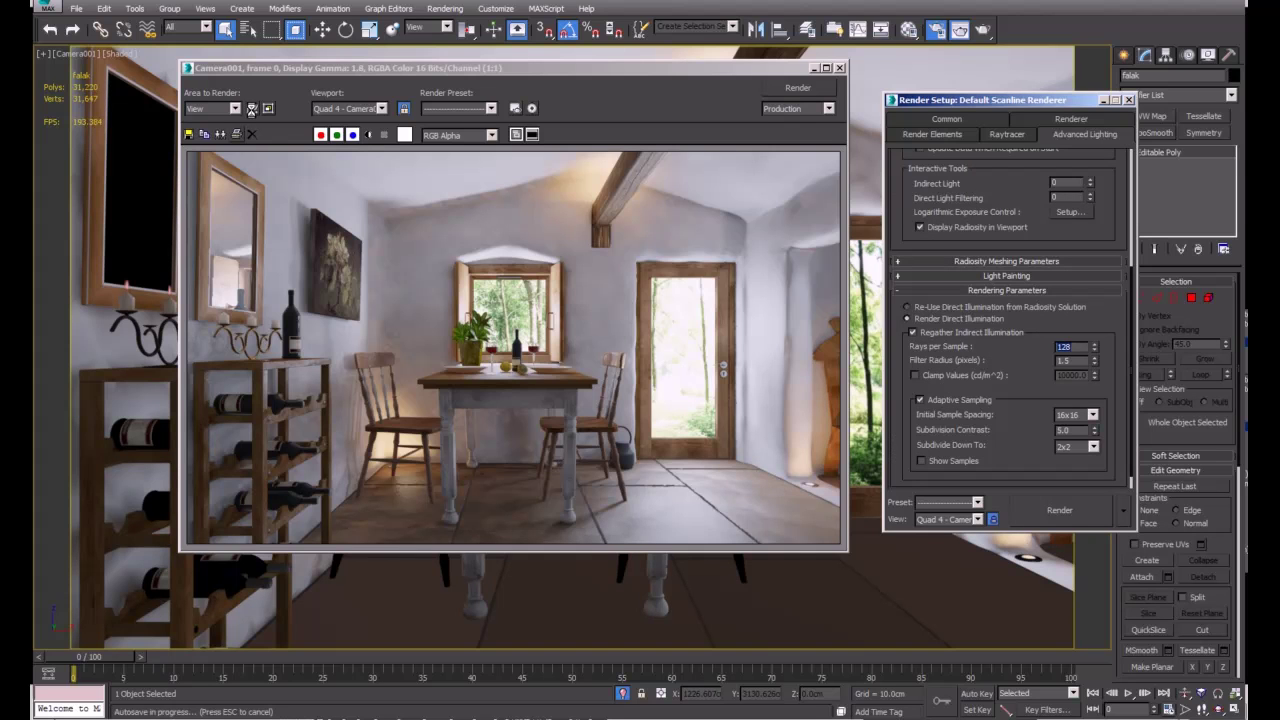
Step: Place the render region over the back wall between the painting and the window, render it, and inspect the wall
{"action": "left_click", "coordinate": [252, 108]}
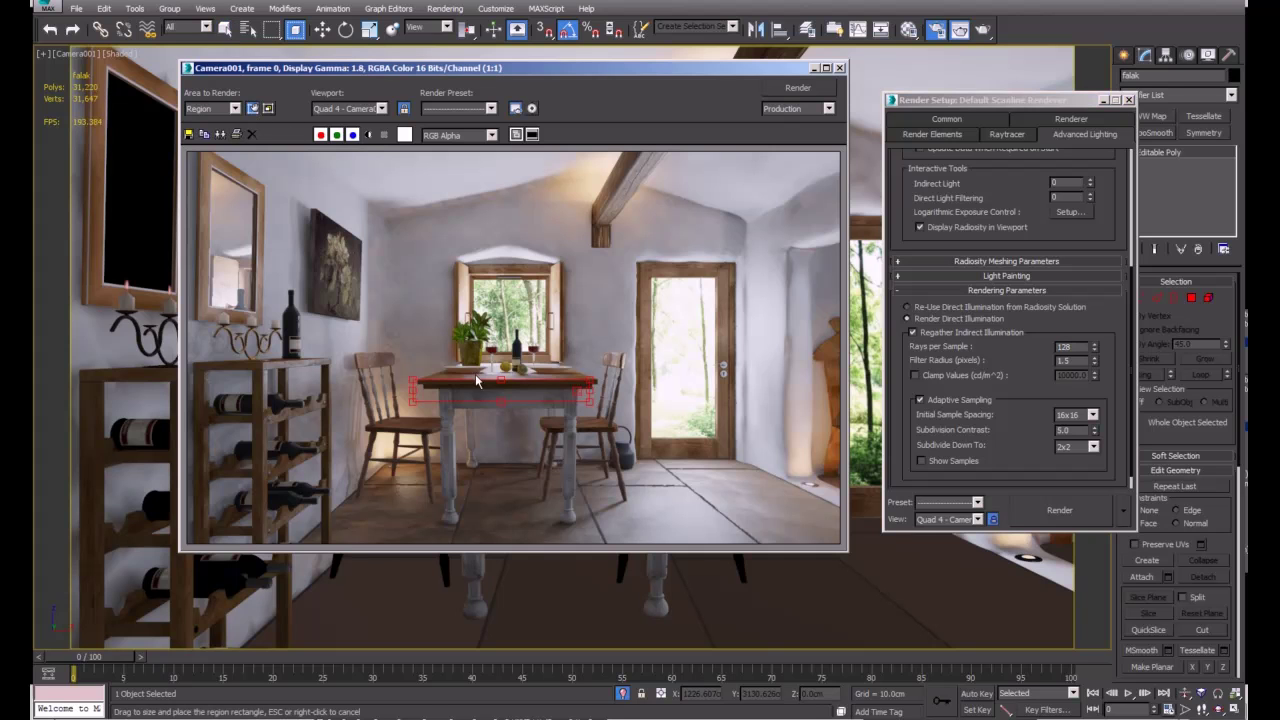
{"action": "left_click_drag", "start_coordinate": [512, 214], "coordinate": [487, 383]}
{"action": "left_click", "coordinate": [766, 89]}
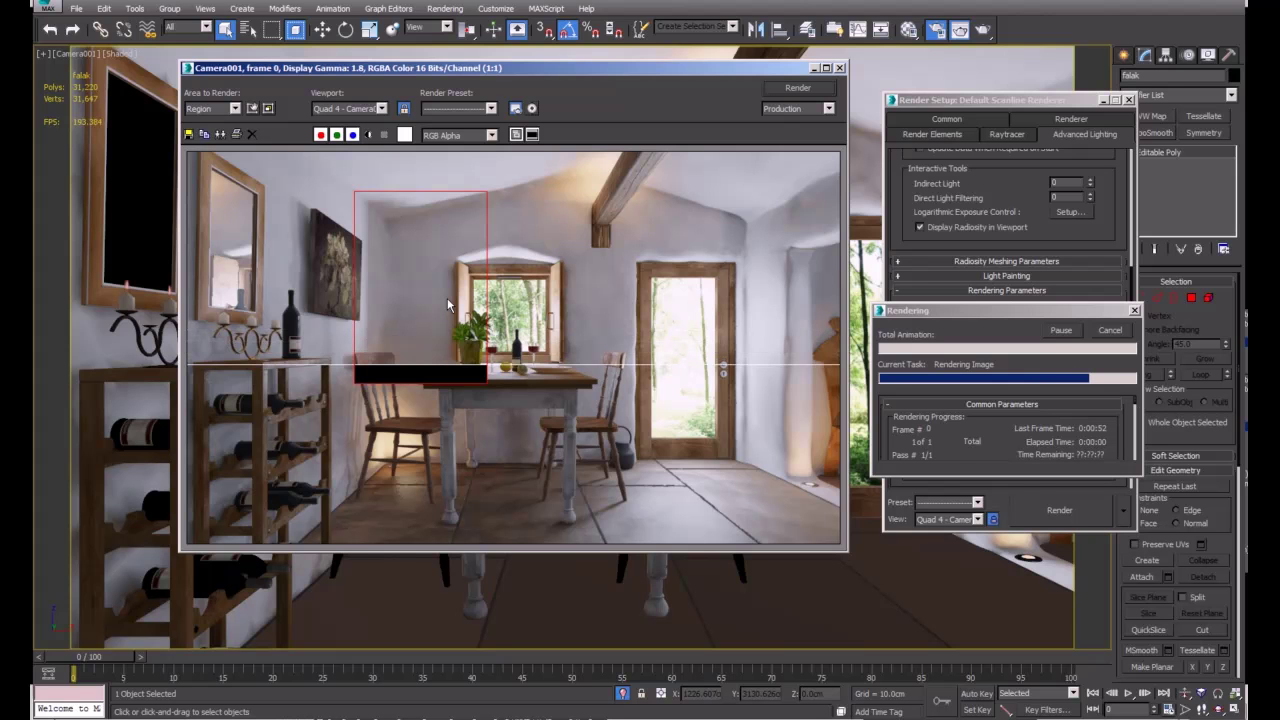
{"action": "left_click", "coordinate": [408, 302]}
{"action": "scroll", "coordinate": [408, 302], "scroll_direction": "up", "scroll_amount": 1}
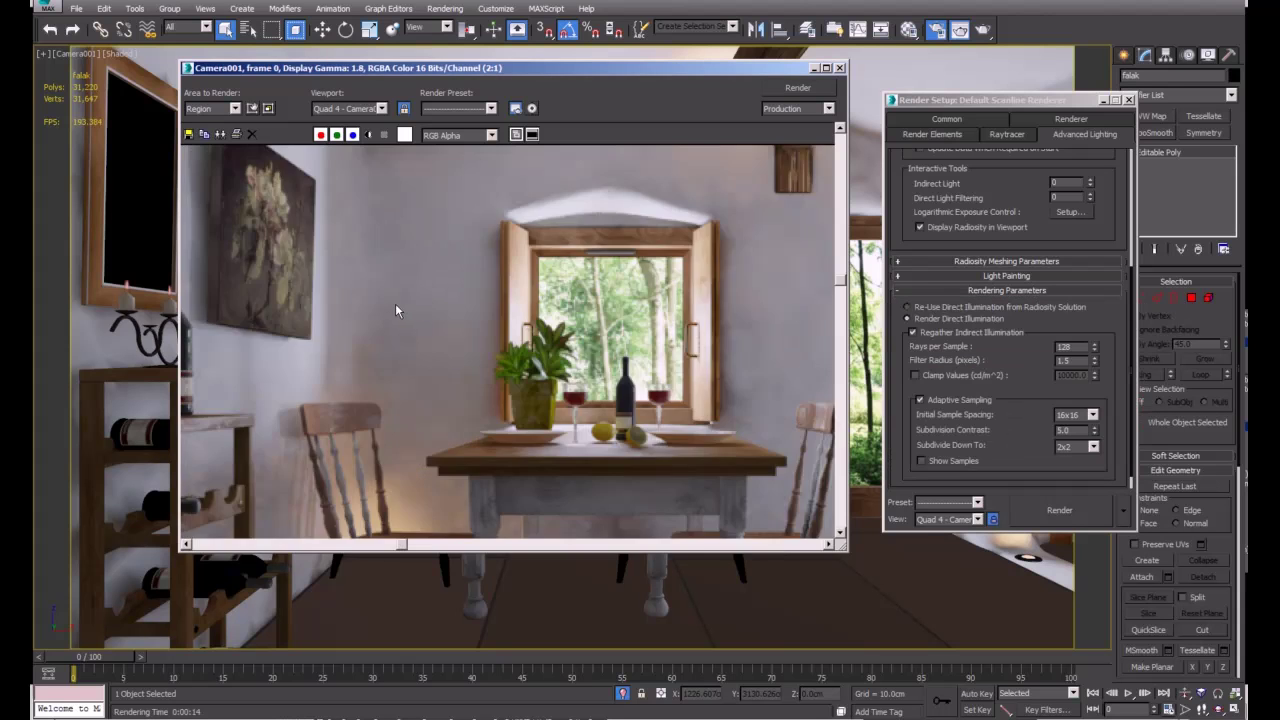
{"action": "scroll", "coordinate": [382, 360], "scroll_direction": "up", "scroll_amount": 1}
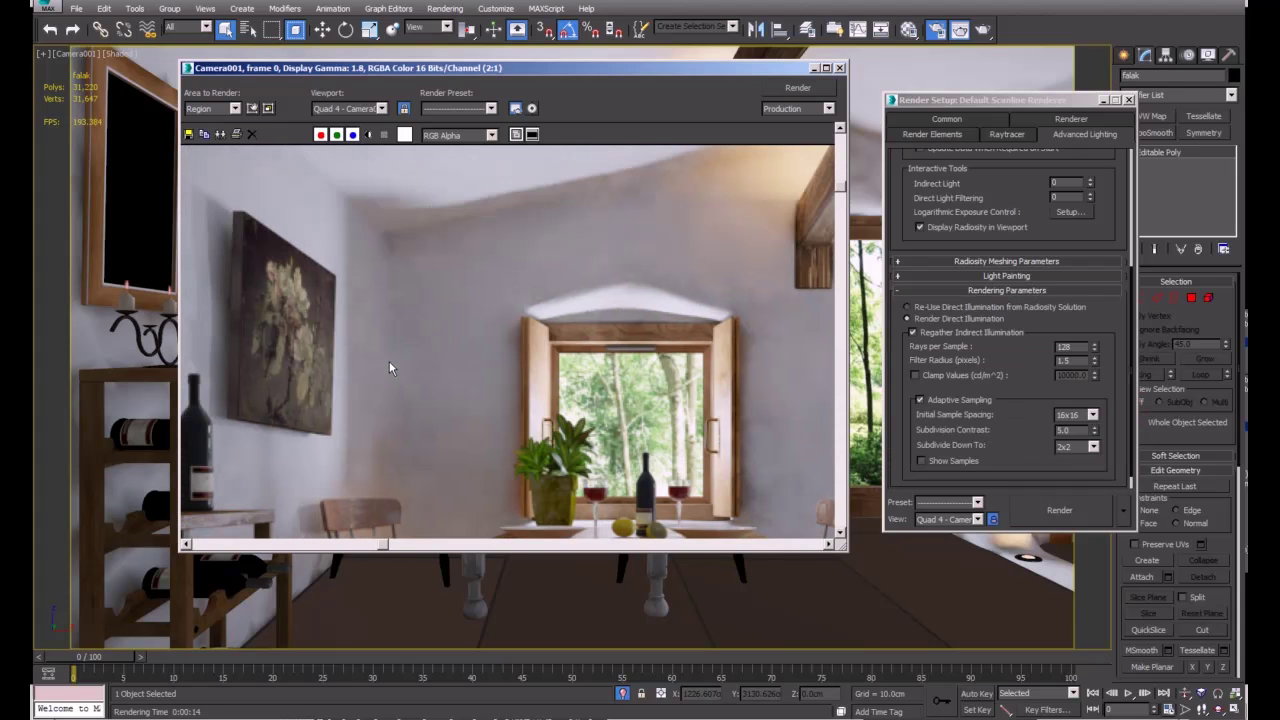
{"action": "middle_click_drag", "start_coordinate": [398, 375], "coordinate": [422, 360]}
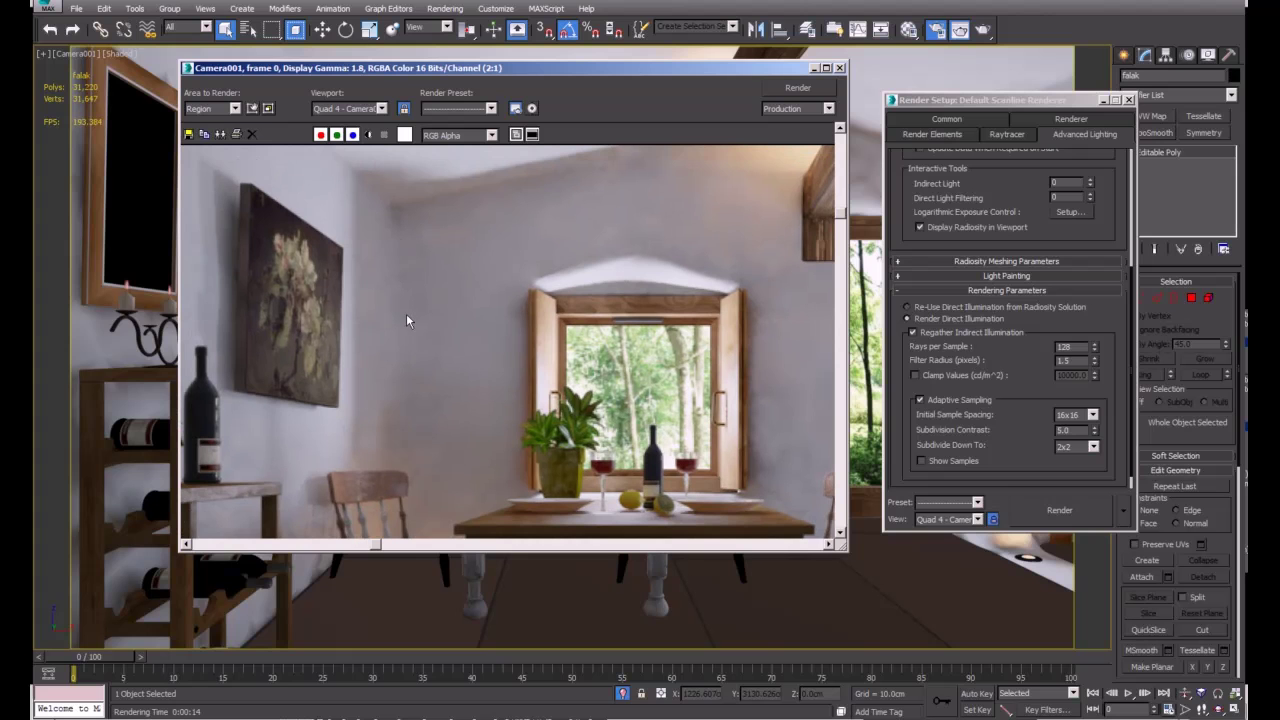
Step: Narrow the render region to the wall corner beside the painting and inspect that area up close
{"action": "left_click", "coordinate": [252, 108]}
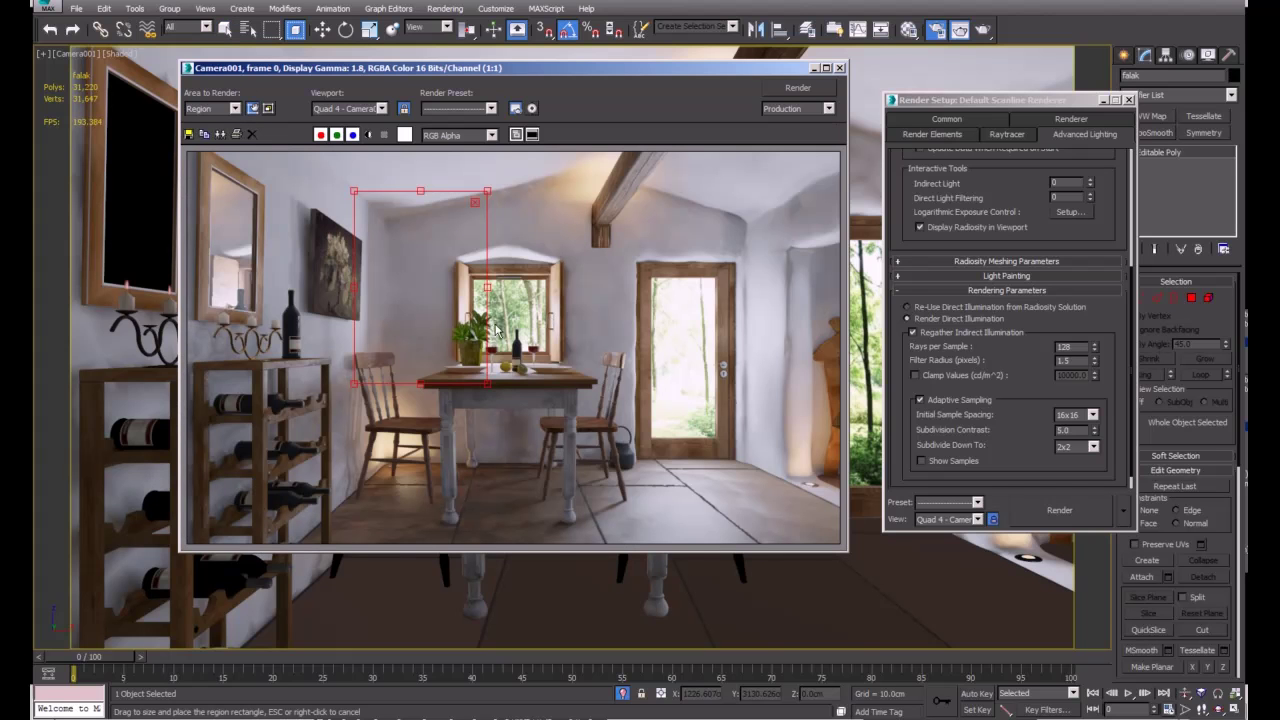
{"action": "left_click_drag", "start_coordinate": [488, 287], "coordinate": [421, 290]}
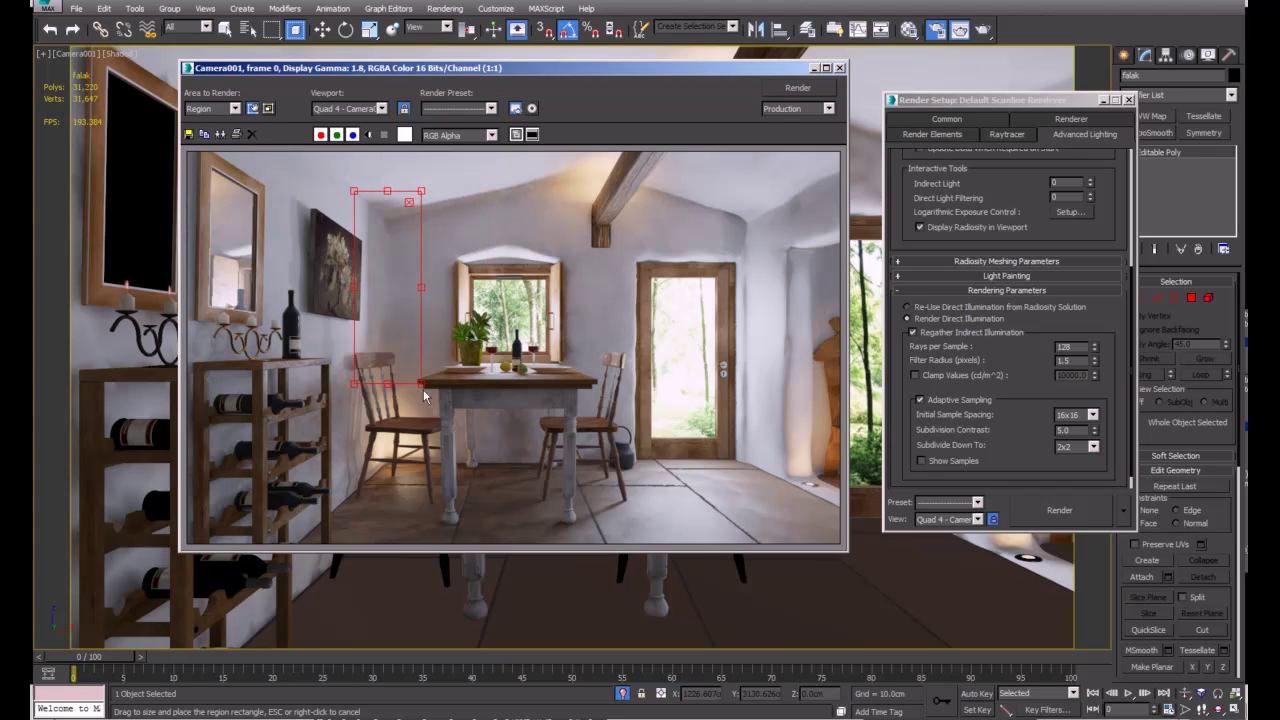
{"action": "left_click", "coordinate": [410, 203]}
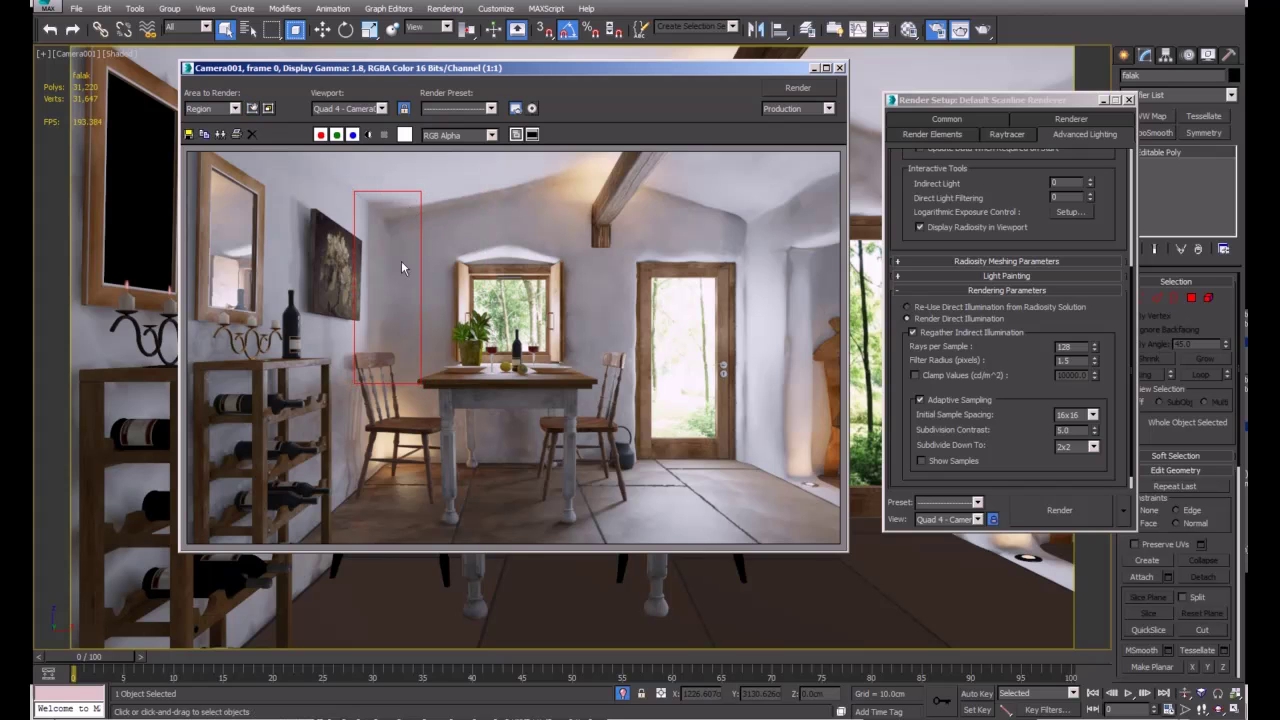
{"action": "scroll", "coordinate": [395, 279], "scroll_direction": "up", "scroll_amount": 1}
{"action": "middle_click_drag", "start_coordinate": [396, 282], "coordinate": [425, 352]}
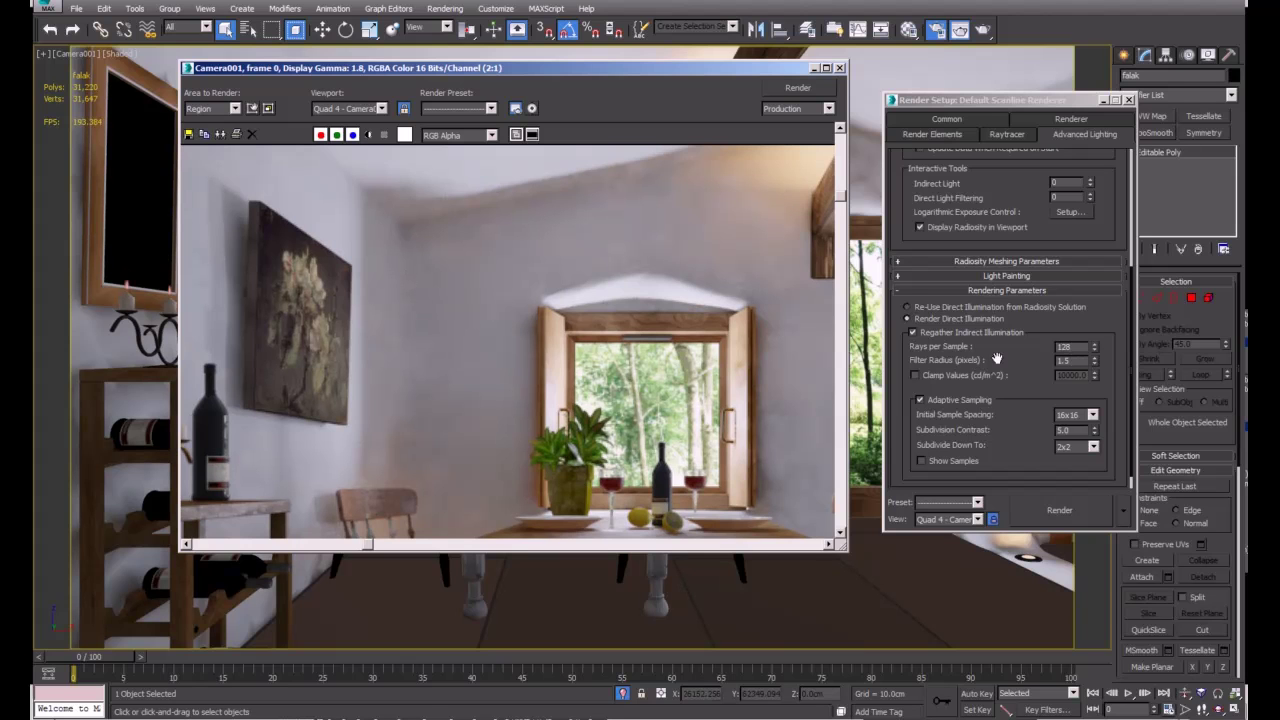
Step: Select the regathering Filter Radius value and inspect the rendered table, chairs and back wall
{"action": "double_click", "coordinate": [1073, 360]}
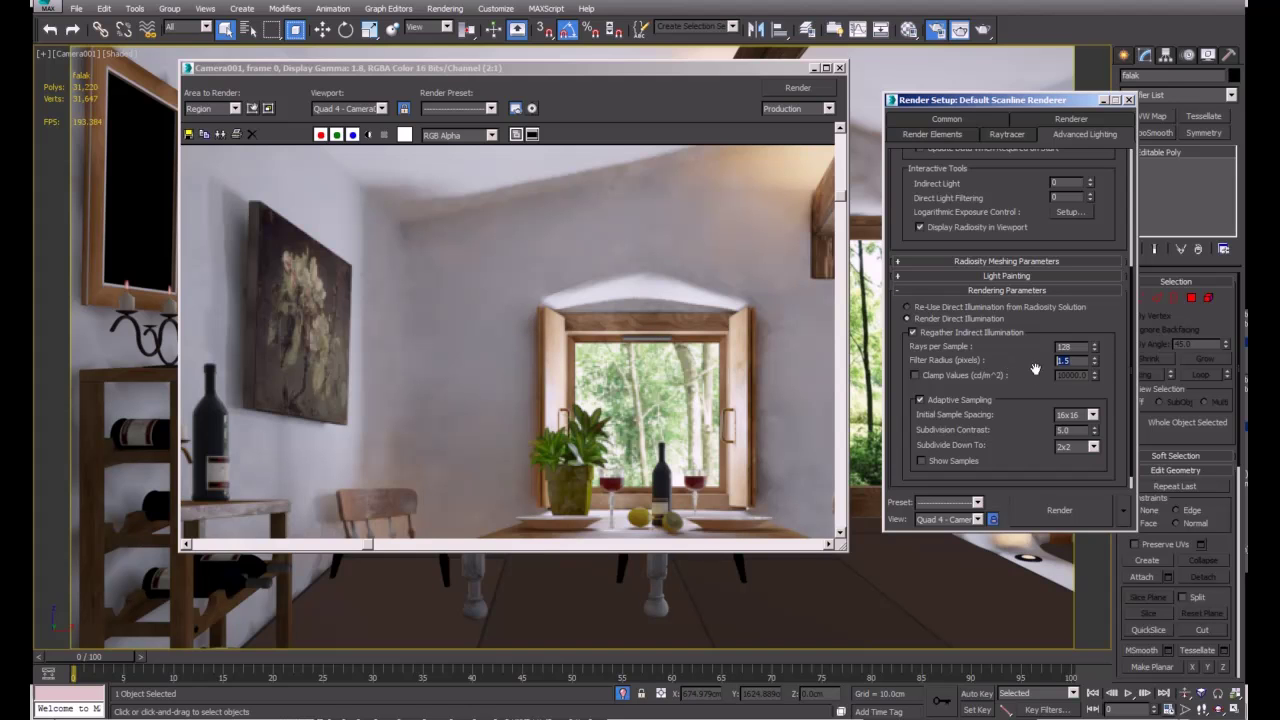
{"action": "middle_click_drag", "start_coordinate": [671, 436], "coordinate": [637, 284]}
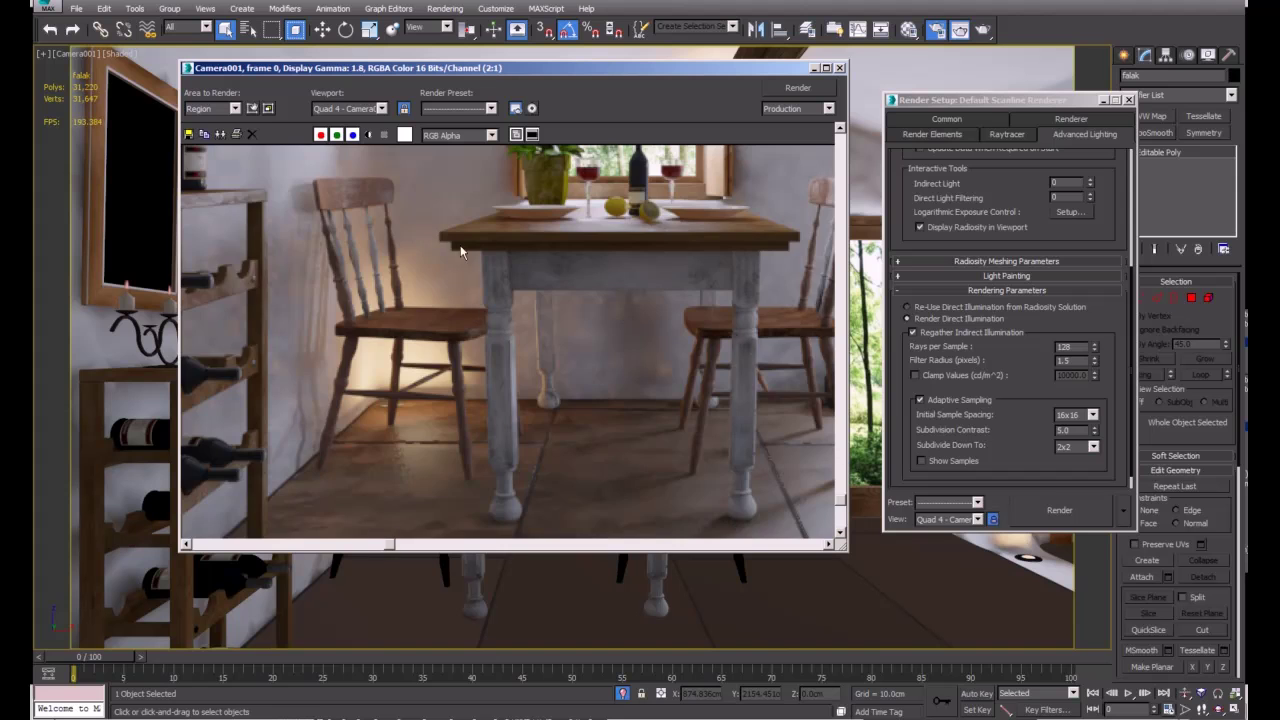
{"action": "middle_click_drag", "start_coordinate": [461, 247], "coordinate": [525, 444]}
{"action": "middle_click_drag", "start_coordinate": [517, 315], "coordinate": [540, 373]}
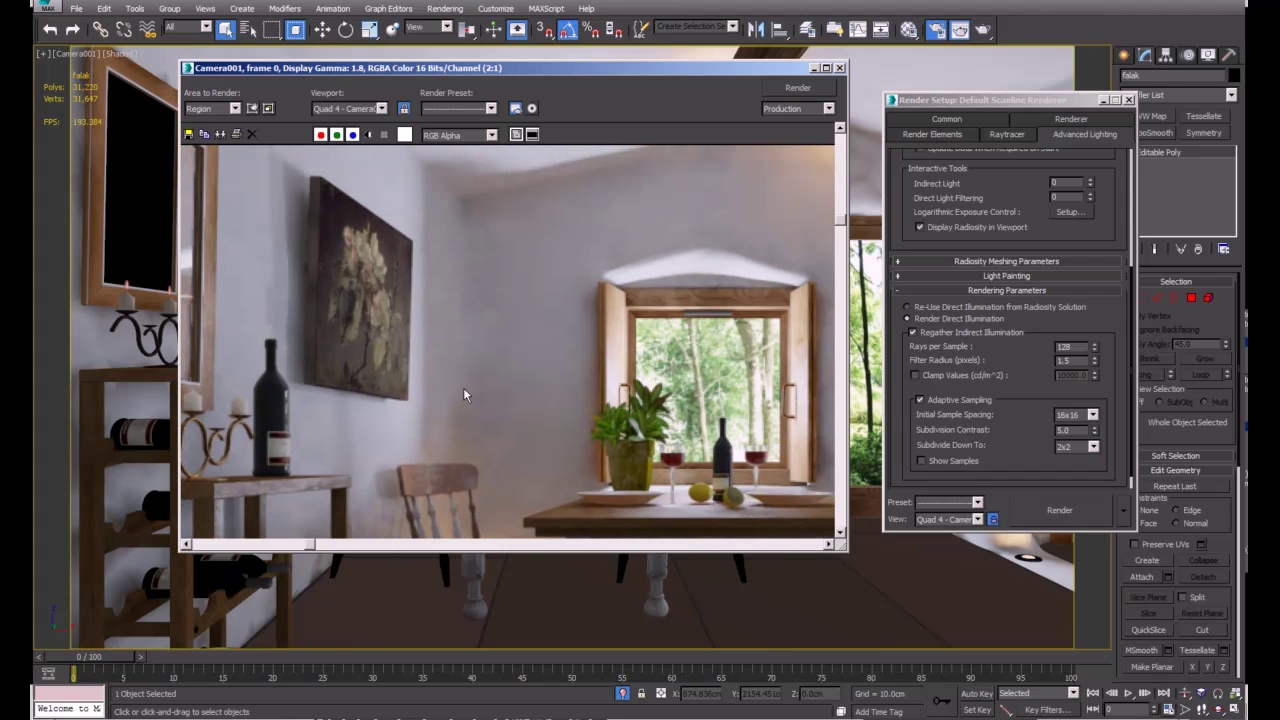
Step: Set the regathering Filter Radius to 5.0 pixels, render the region, and inspect the back wall and table area
{"action": "left_click", "coordinate": [1072, 346]}
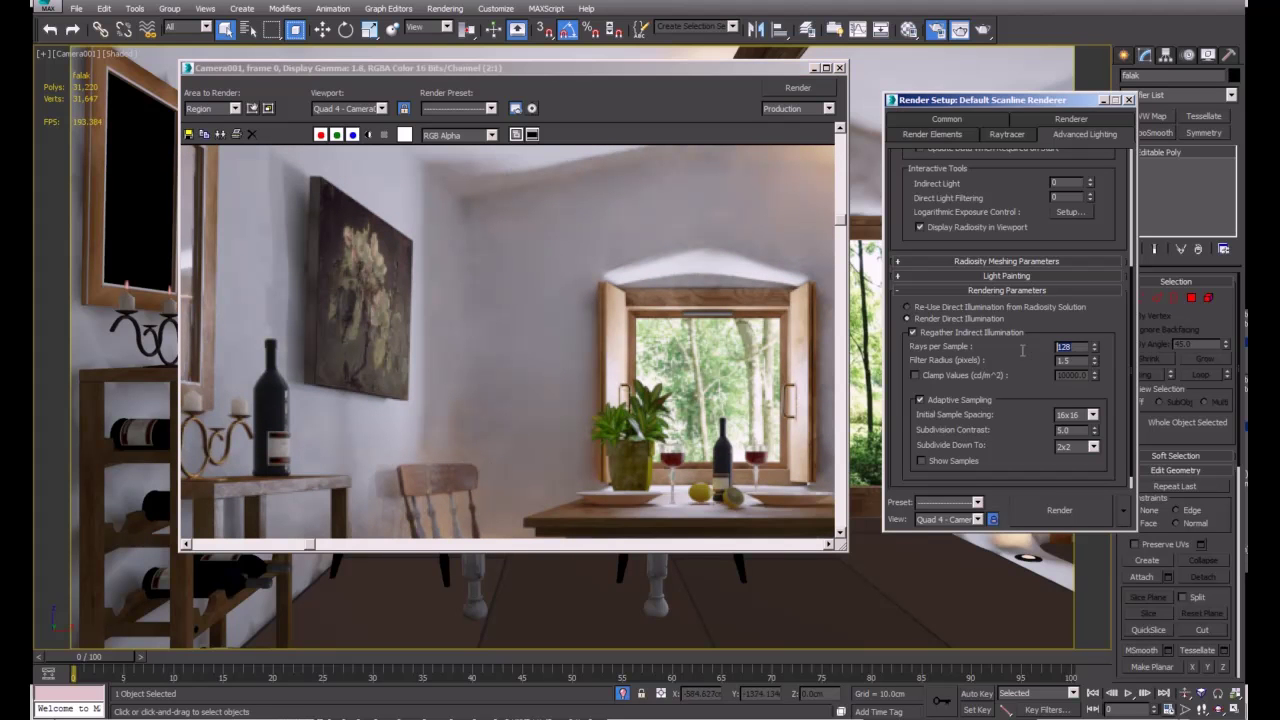
{"action": "left_click", "coordinate": [1068, 361]}
{"action": "type", "text": "5.0"}
{"action": "left_click", "coordinate": [797, 88]}
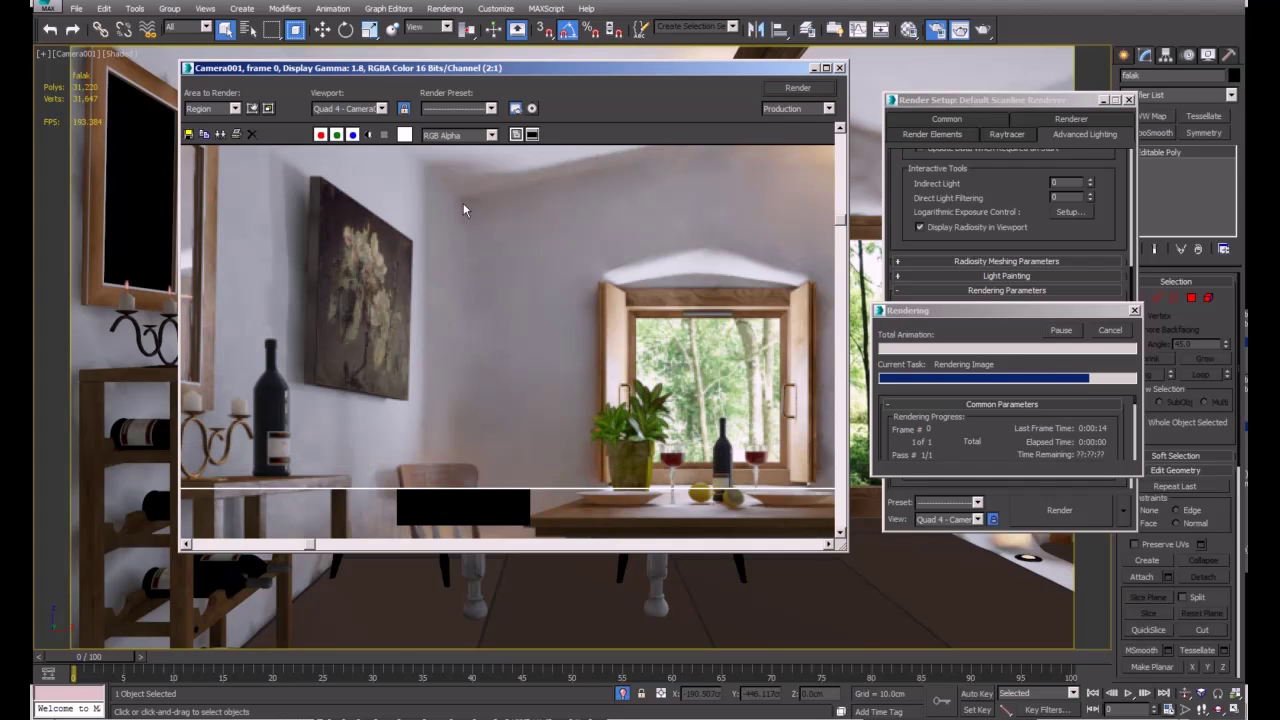
{"action": "middle_click_drag", "start_coordinate": [464, 445], "coordinate": [464, 314]}
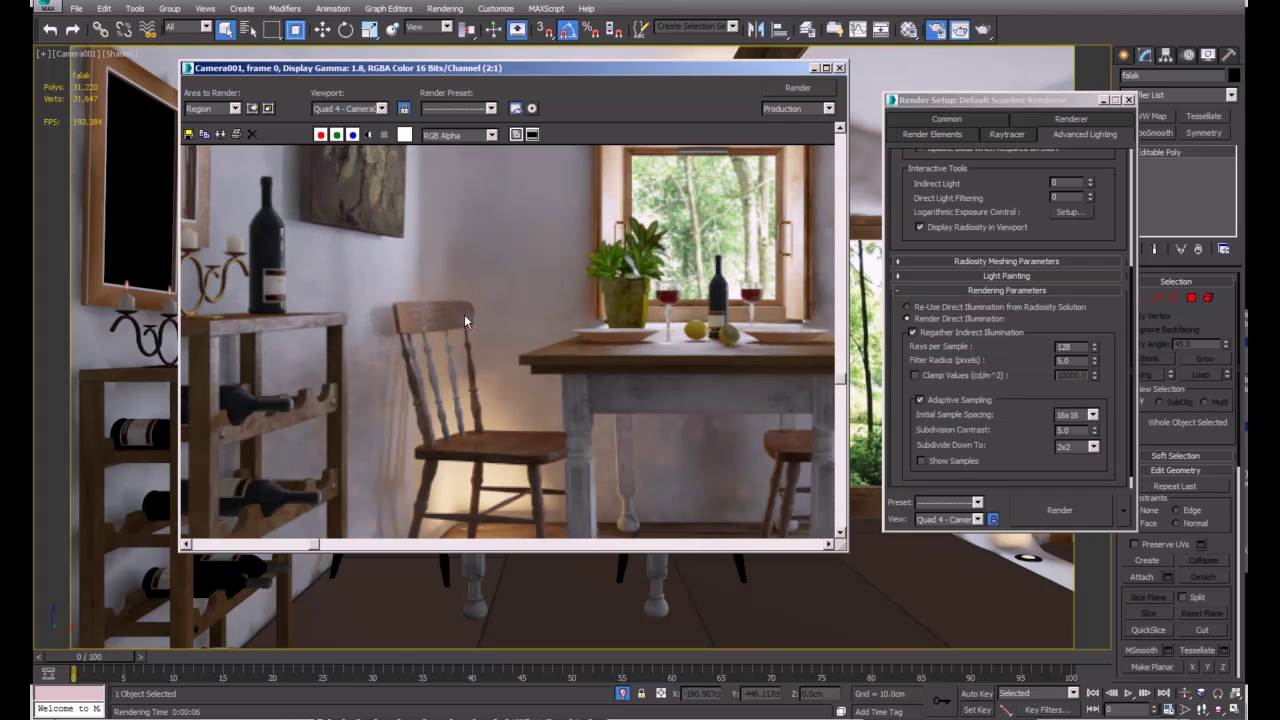
{"action": "middle_click_drag", "start_coordinate": [504, 396], "coordinate": [467, 368]}
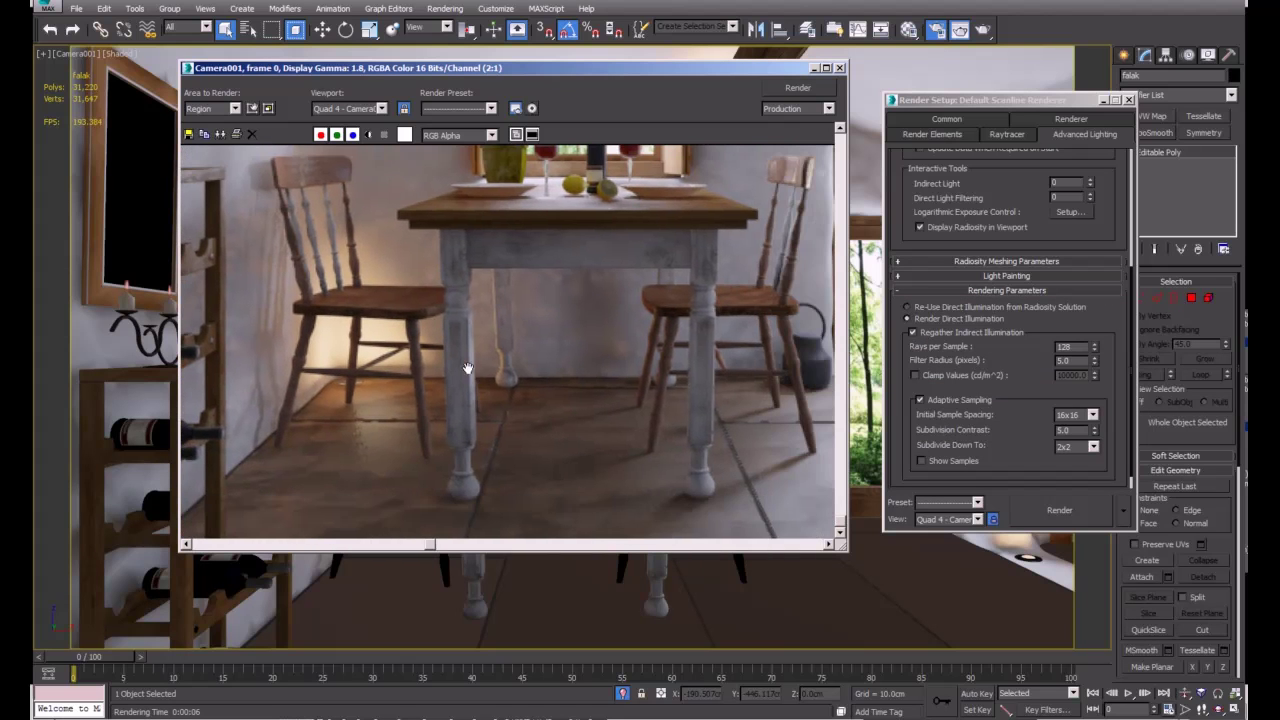
Step: Place the render region tightly around the foot of the left front table leg, render it, and inspect it up close
{"action": "left_click", "coordinate": [252, 108]}
{"action": "left_click_drag", "start_coordinate": [421, 190], "coordinate": [466, 509]}
{"action": "left_click", "coordinate": [499, 583]}
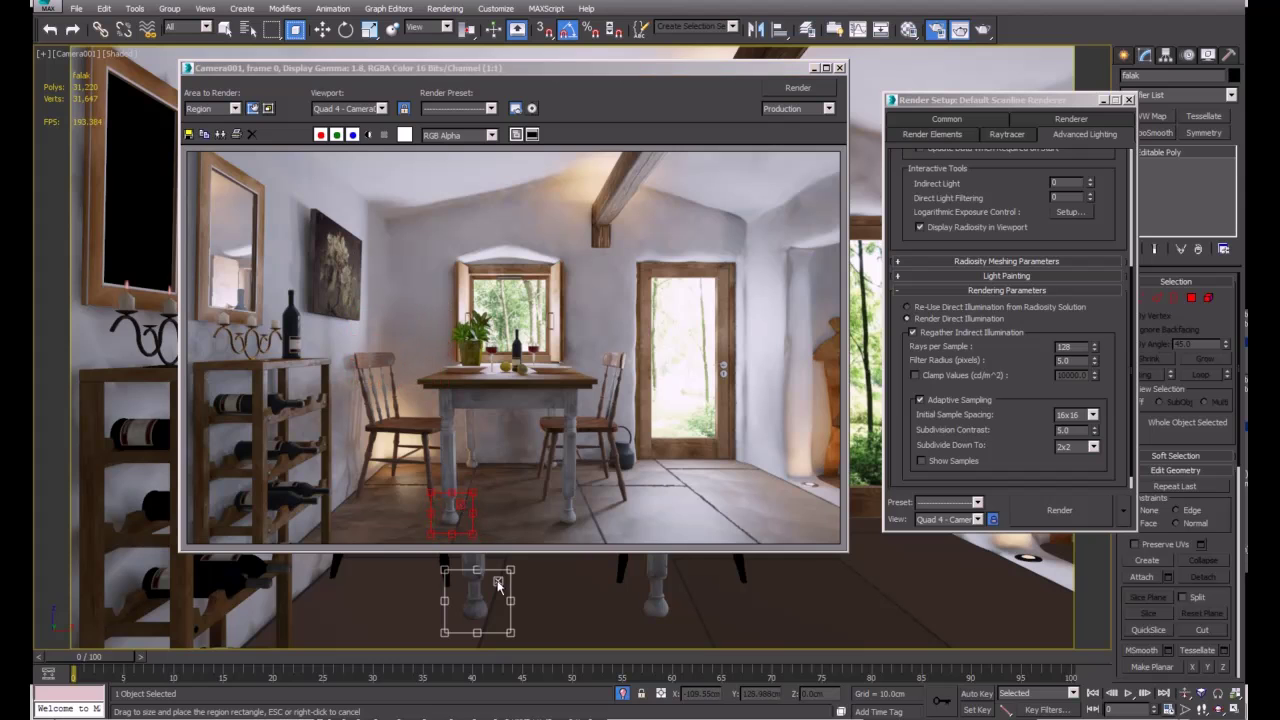
{"action": "scroll", "coordinate": [470, 524], "scroll_direction": "up", "scroll_amount": 5}
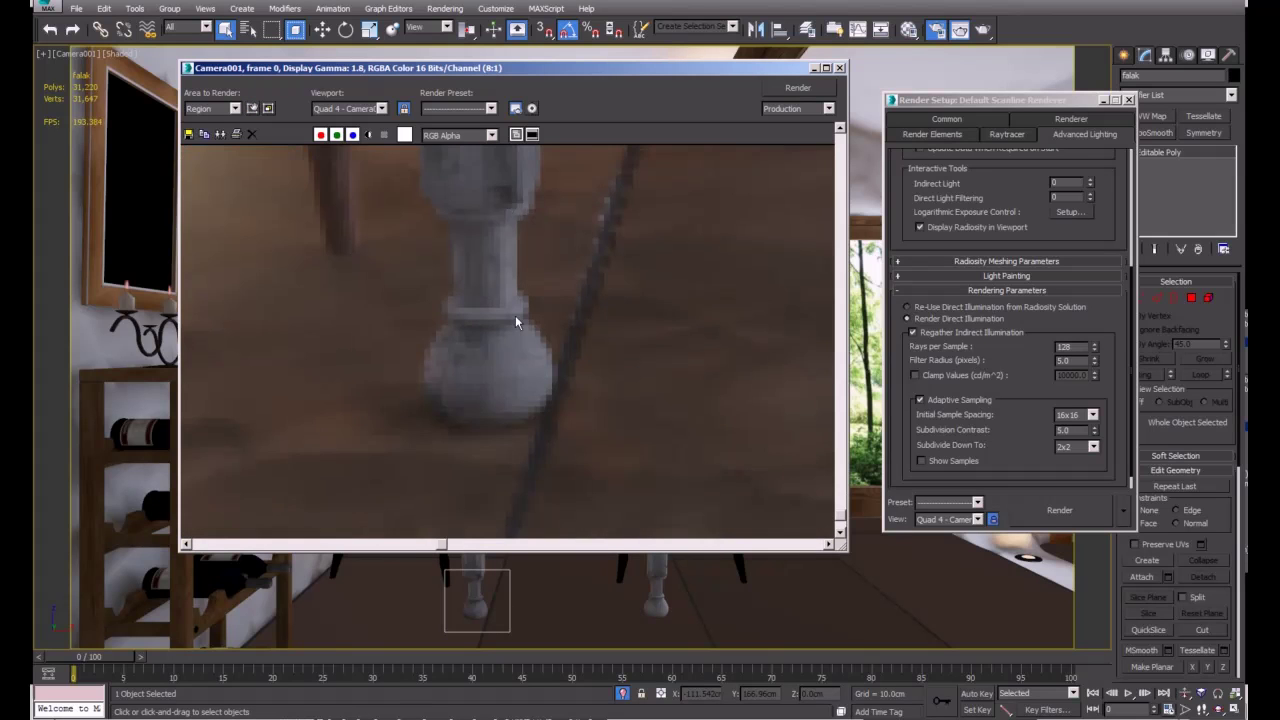
{"action": "left_click", "coordinate": [820, 89]}
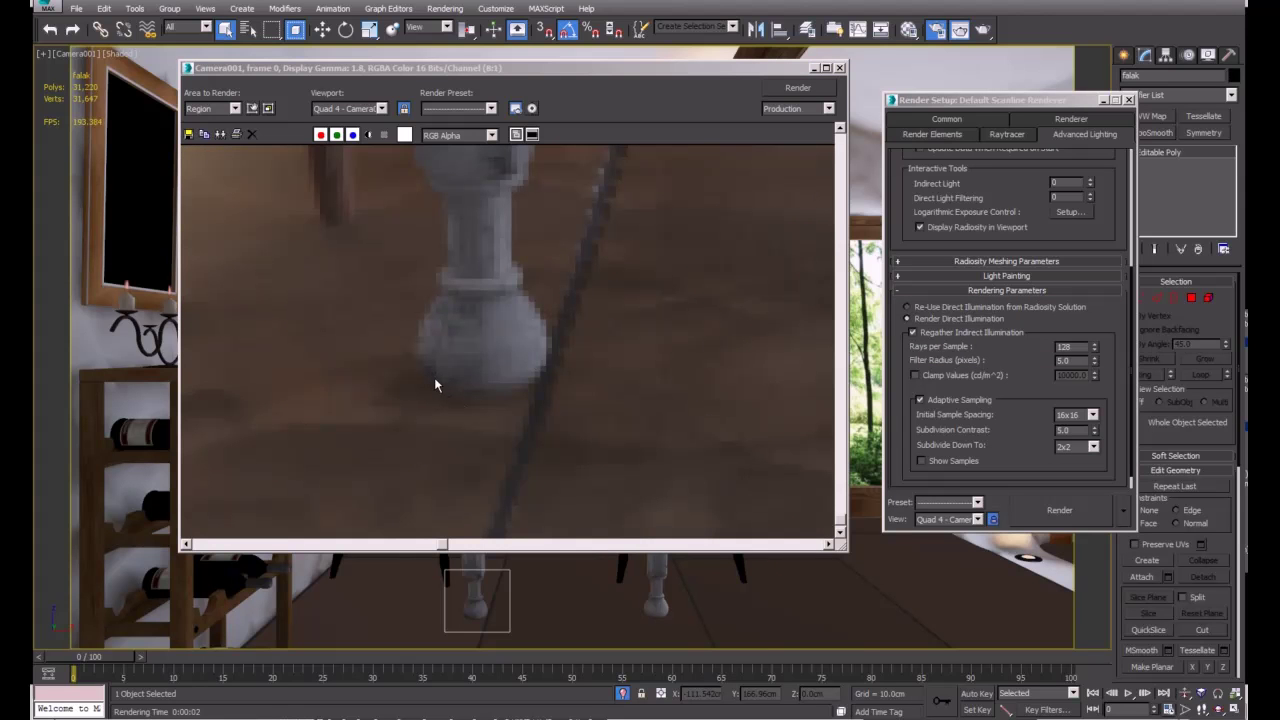
{"action": "scroll", "coordinate": [440, 381], "scroll_direction": "down", "scroll_amount": 3}
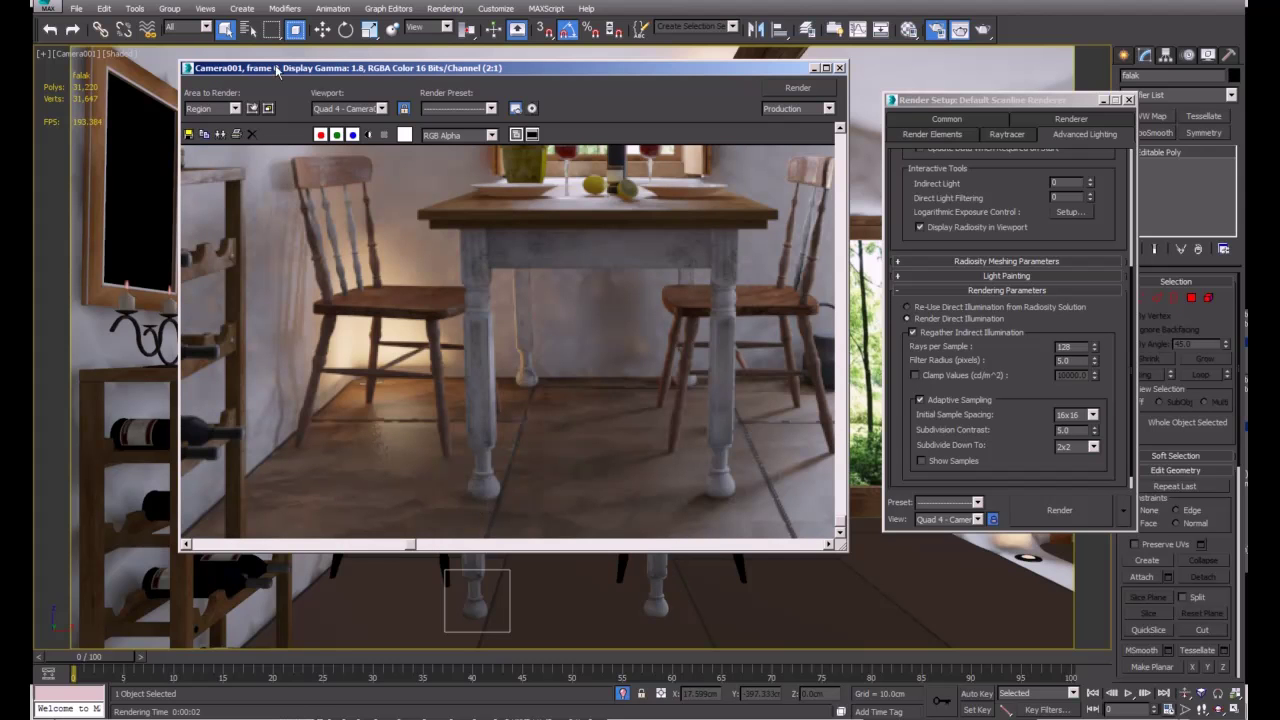
Step: Shift the render region to the foot of the right front table leg, render it, and inspect the surrounding floor
{"action": "left_click", "coordinate": [252, 108]}
{"action": "left_click_drag", "start_coordinate": [551, 530], "coordinate": [577, 522]}
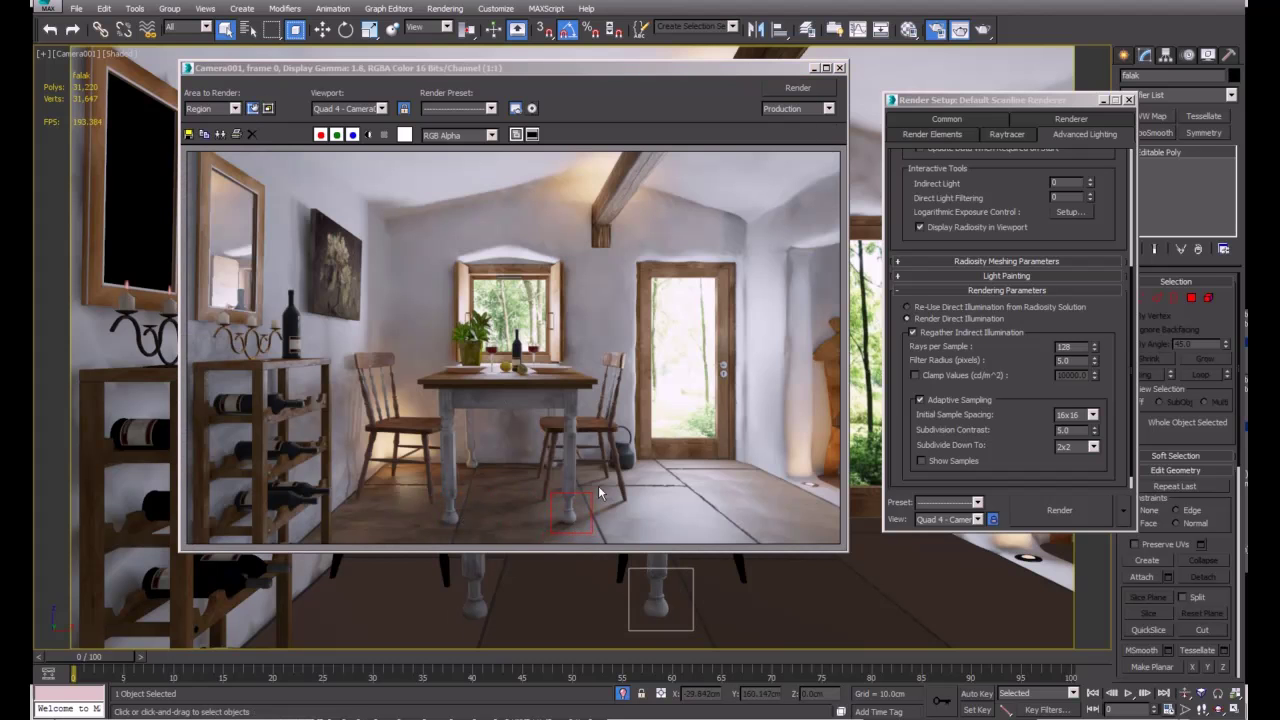
{"action": "scroll", "coordinate": [585, 500], "scroll_direction": "up", "scroll_amount": 4}
{"action": "middle_click_drag", "start_coordinate": [572, 398], "coordinate": [613, 285]}
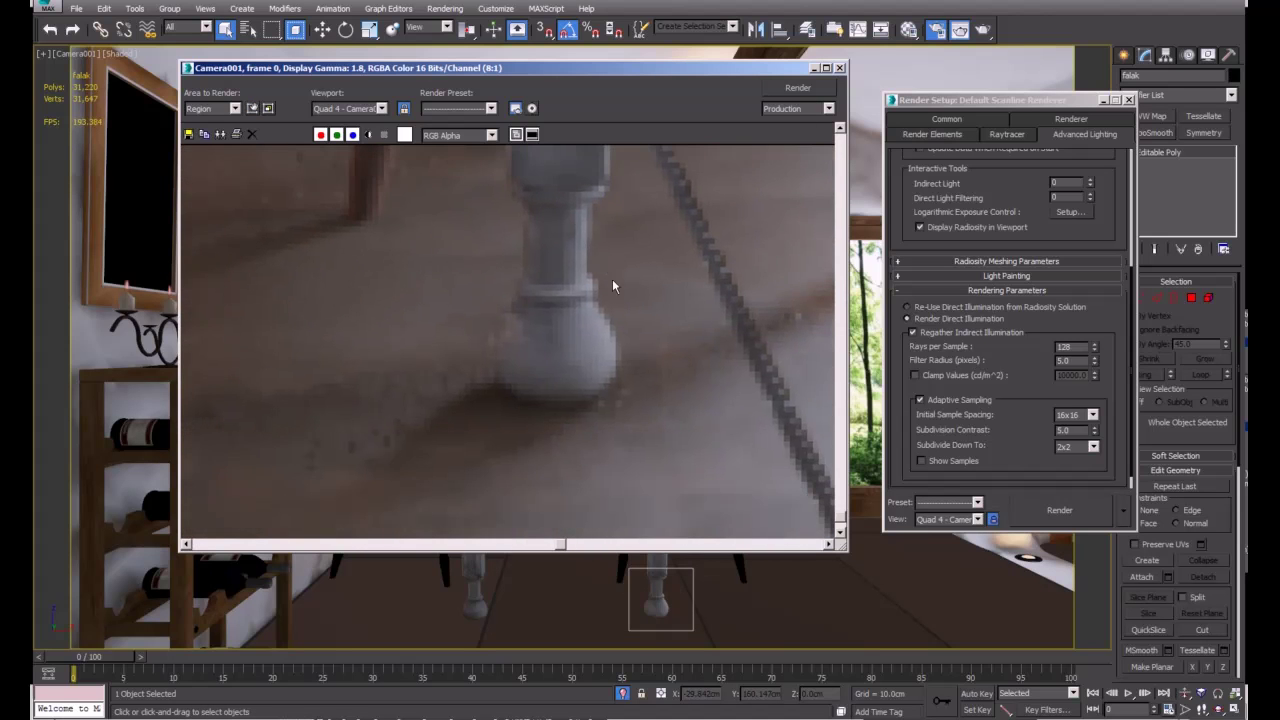
{"action": "left_click", "coordinate": [800, 89]}
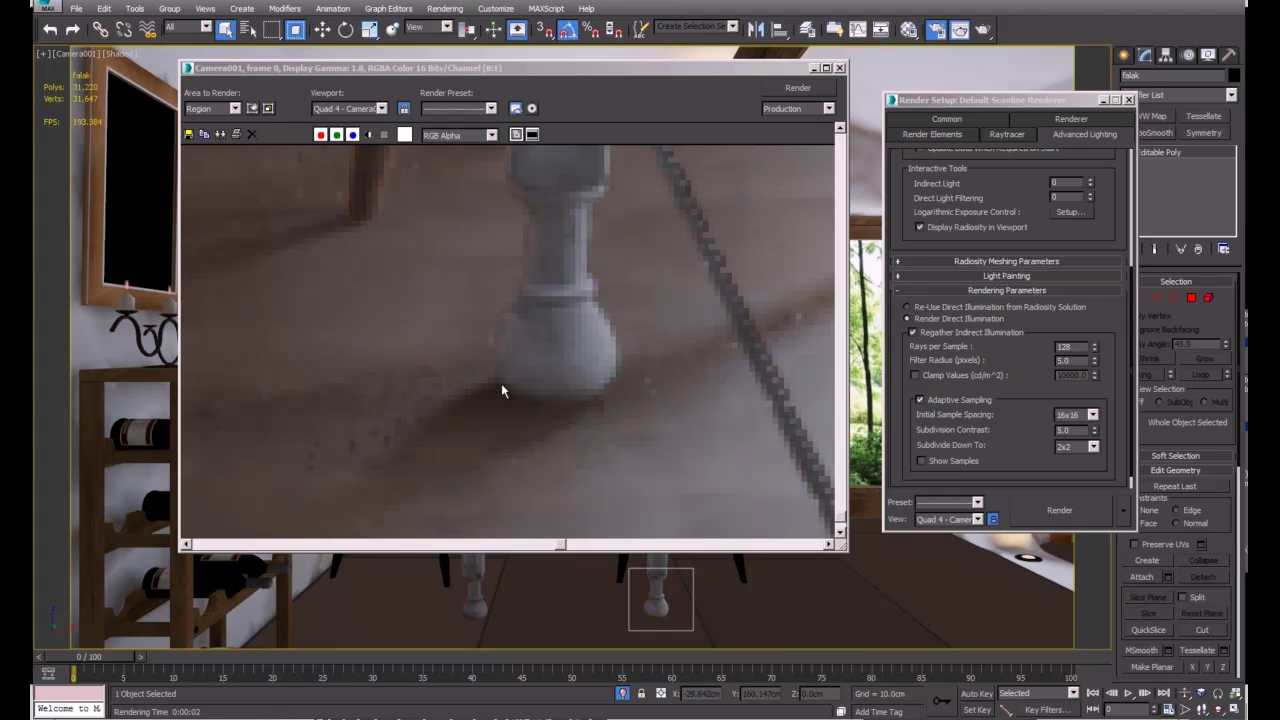
{"action": "scroll", "coordinate": [515, 398], "scroll_direction": "down", "scroll_amount": 1}
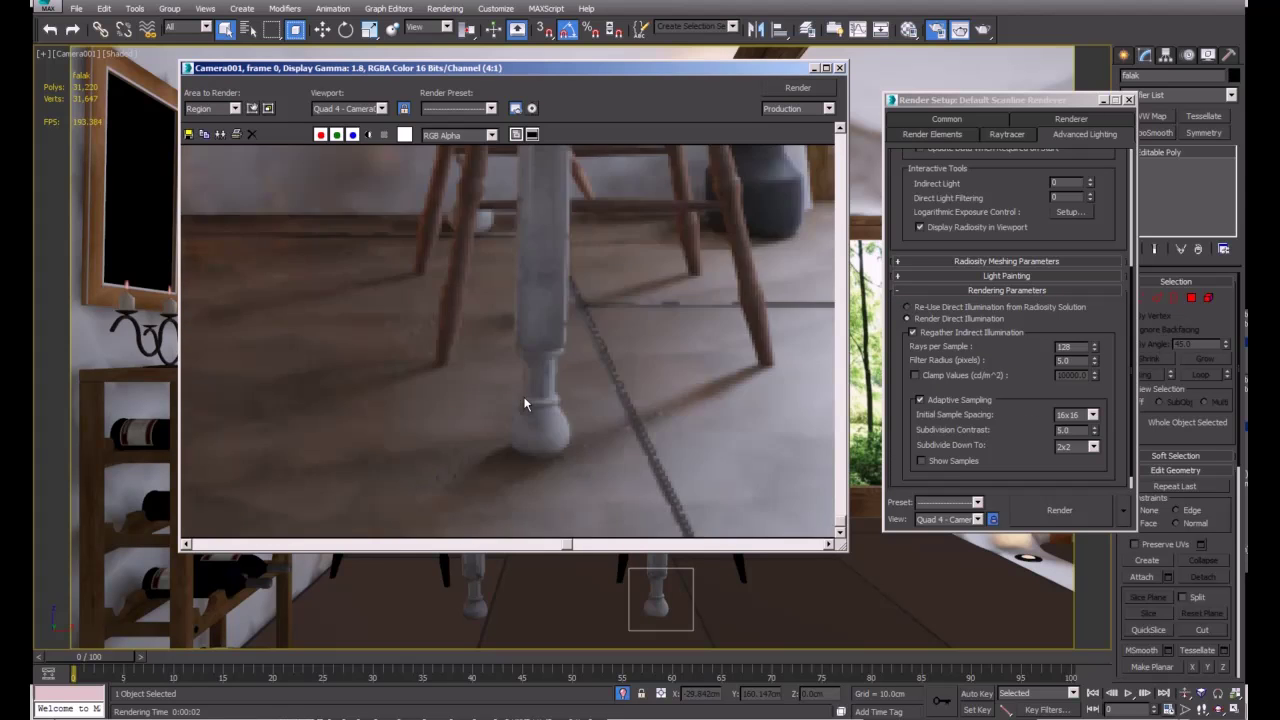
{"action": "scroll", "coordinate": [506, 465], "scroll_direction": "down", "scroll_amount": 1}
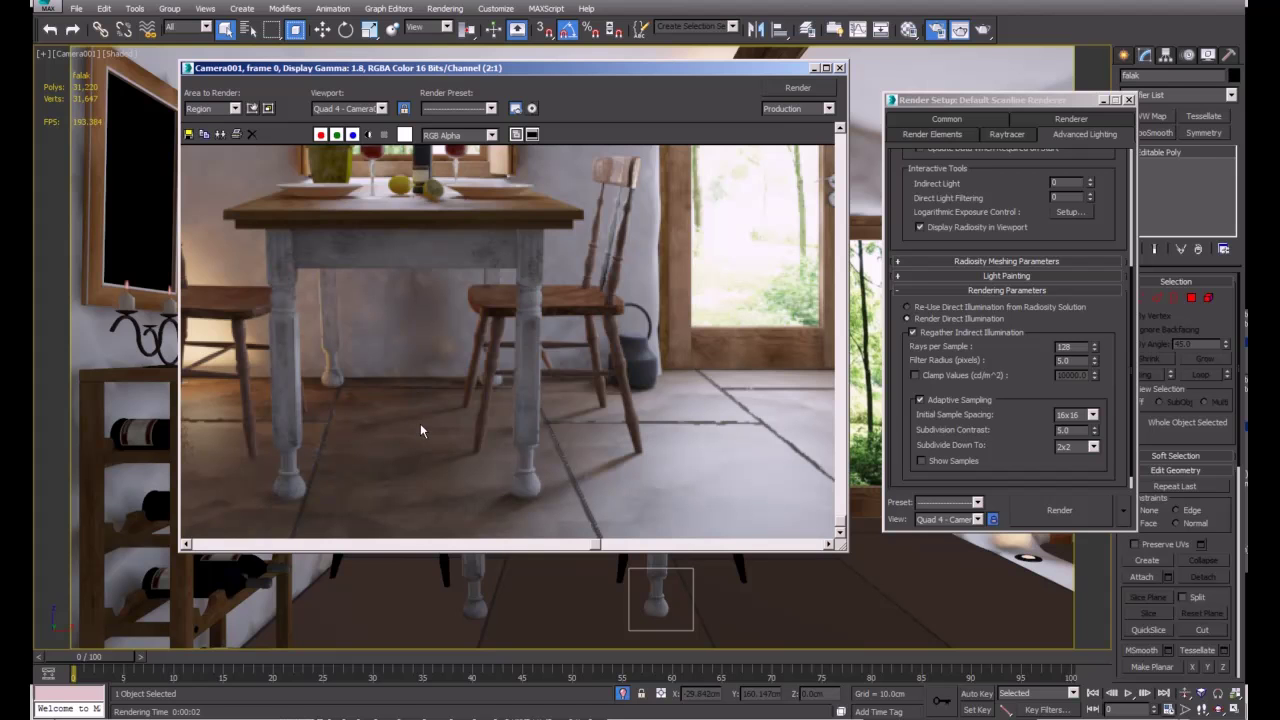
{"action": "scroll", "coordinate": [420, 425], "scroll_direction": "down", "scroll_amount": 1}
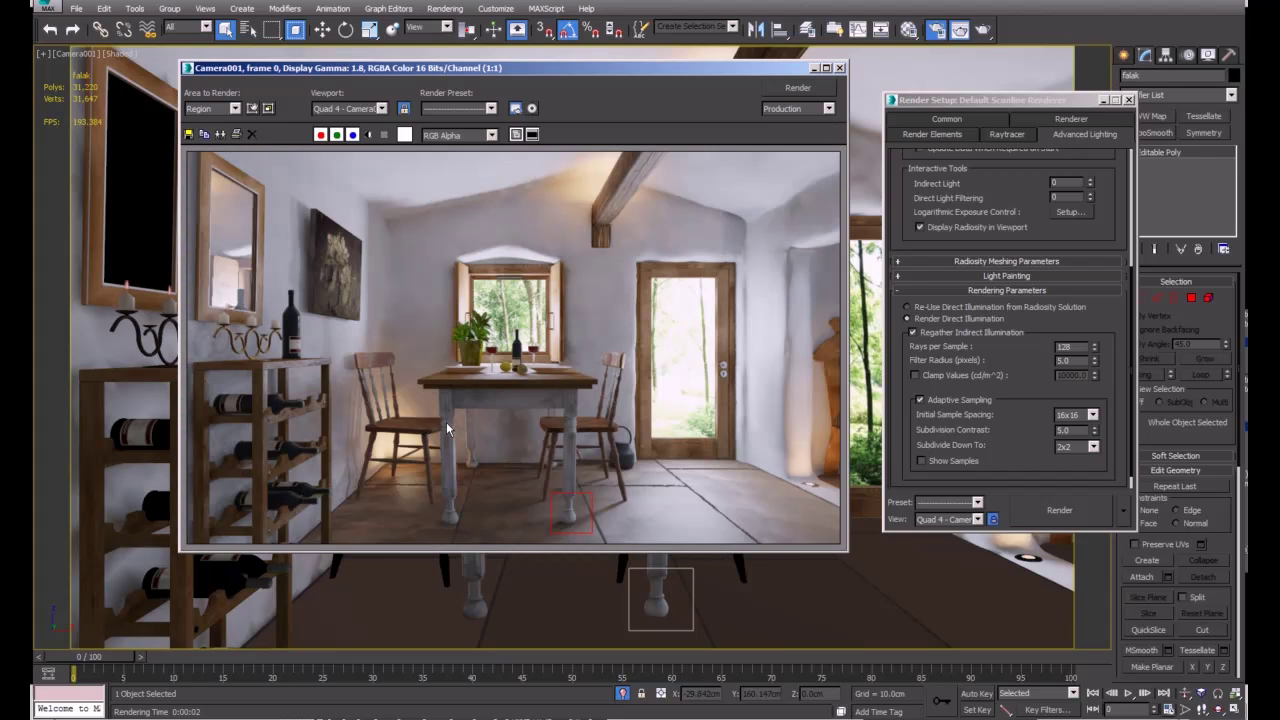
Step: Set the regathering Filter Radius to 2.0 pixels and Rays per Sample to 256
{"action": "left_click", "coordinate": [1088, 360]}
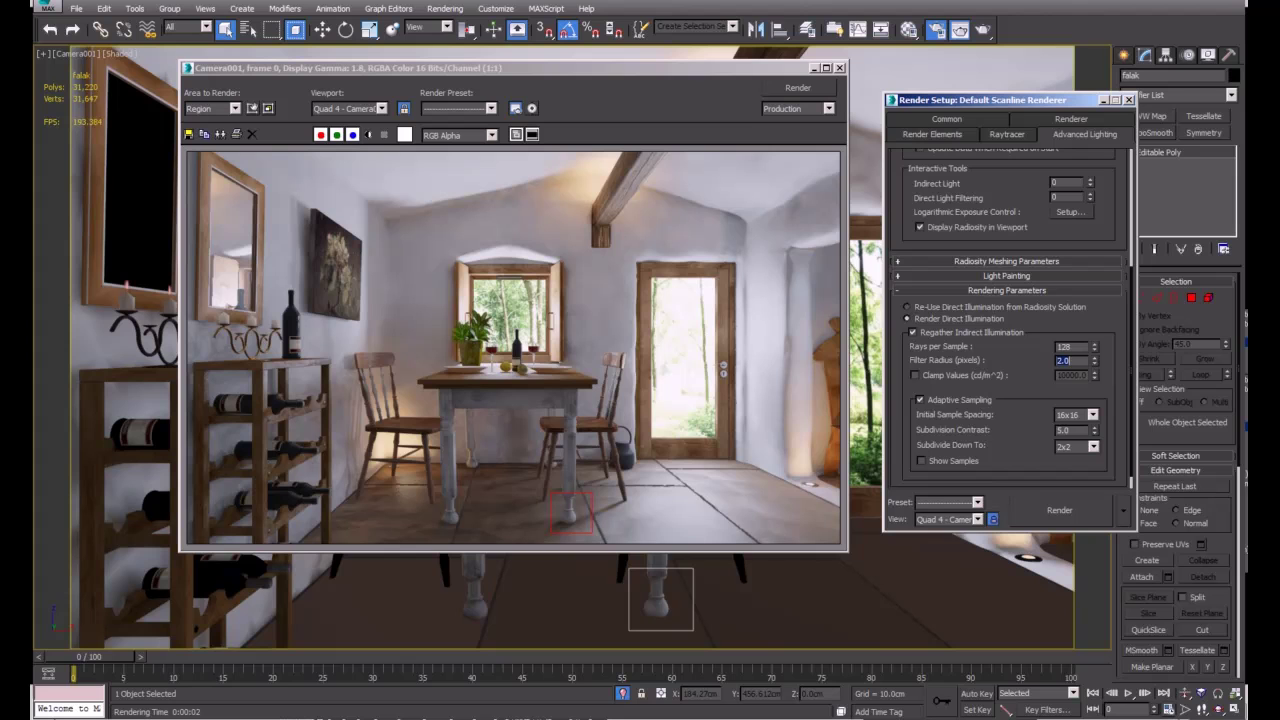
{"action": "left_click", "coordinate": [1077, 346]}
{"action": "type", "text": "265"}
{"action": "type", "text": "256"}
Step: Enlarge the render region to cover the ceiling beam and upper back wall above the window and door, and render it
{"action": "left_click", "coordinate": [252, 108]}
{"action": "left_click_drag", "start_coordinate": [571, 510], "coordinate": [770, 153]}
{"action": "left_click", "coordinate": [788, 92]}
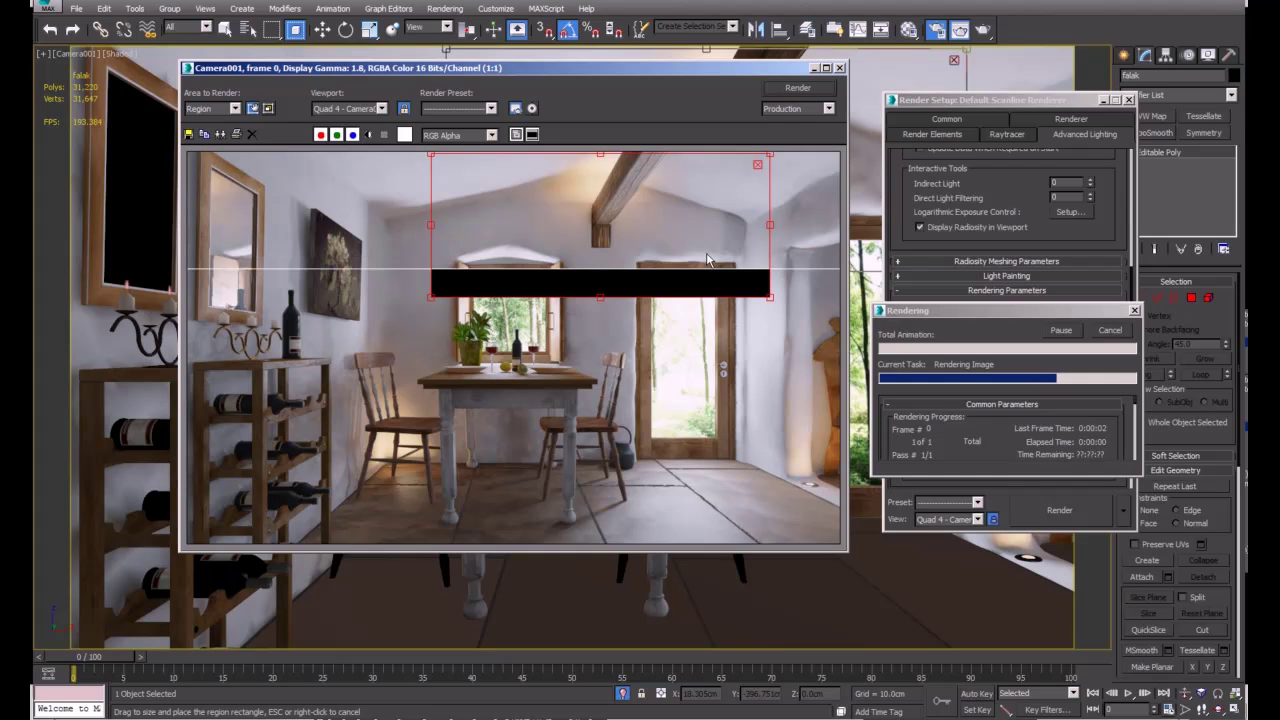
Step: Move the render region beneath the dining table, shrink it to fit between the front legs, and render it
{"action": "left_click_drag", "start_coordinate": [625, 283], "coordinate": [611, 453]}
{"action": "left_click_drag", "start_coordinate": [767, 473], "coordinate": [534, 458]}
{"action": "left_click_drag", "start_coordinate": [443, 341], "coordinate": [455, 398]}
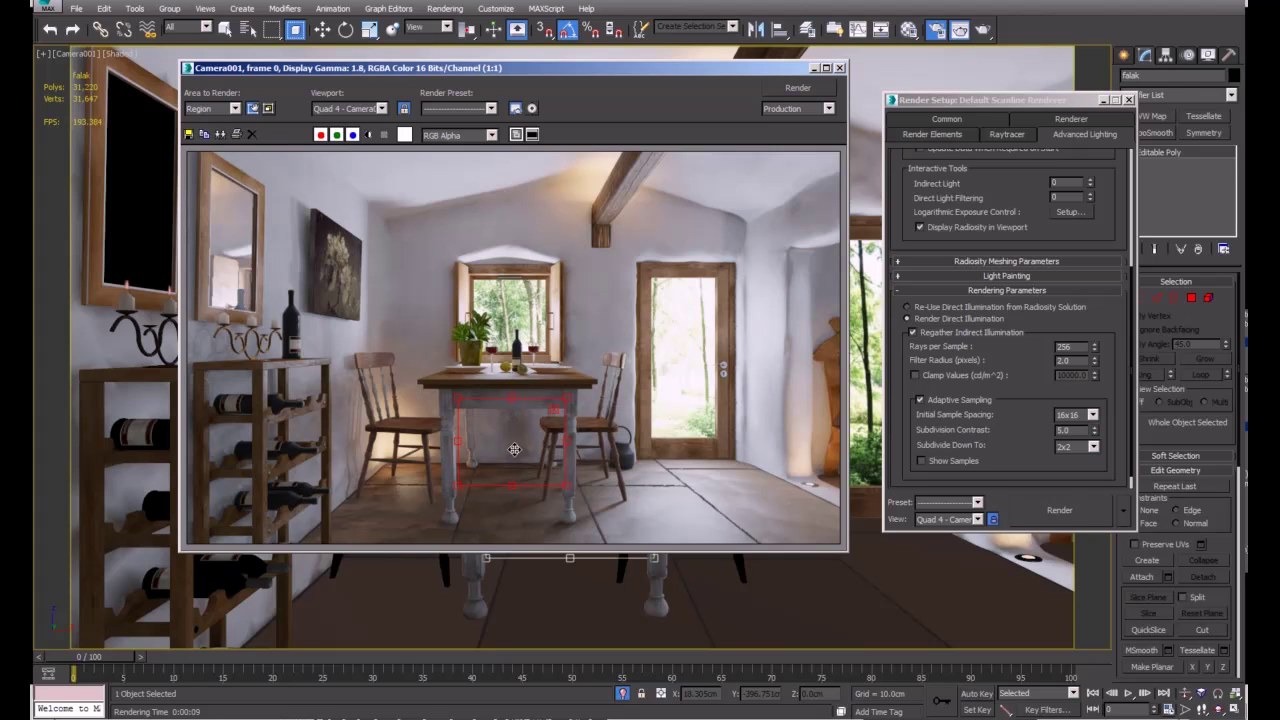
{"action": "left_click", "coordinate": [790, 90]}
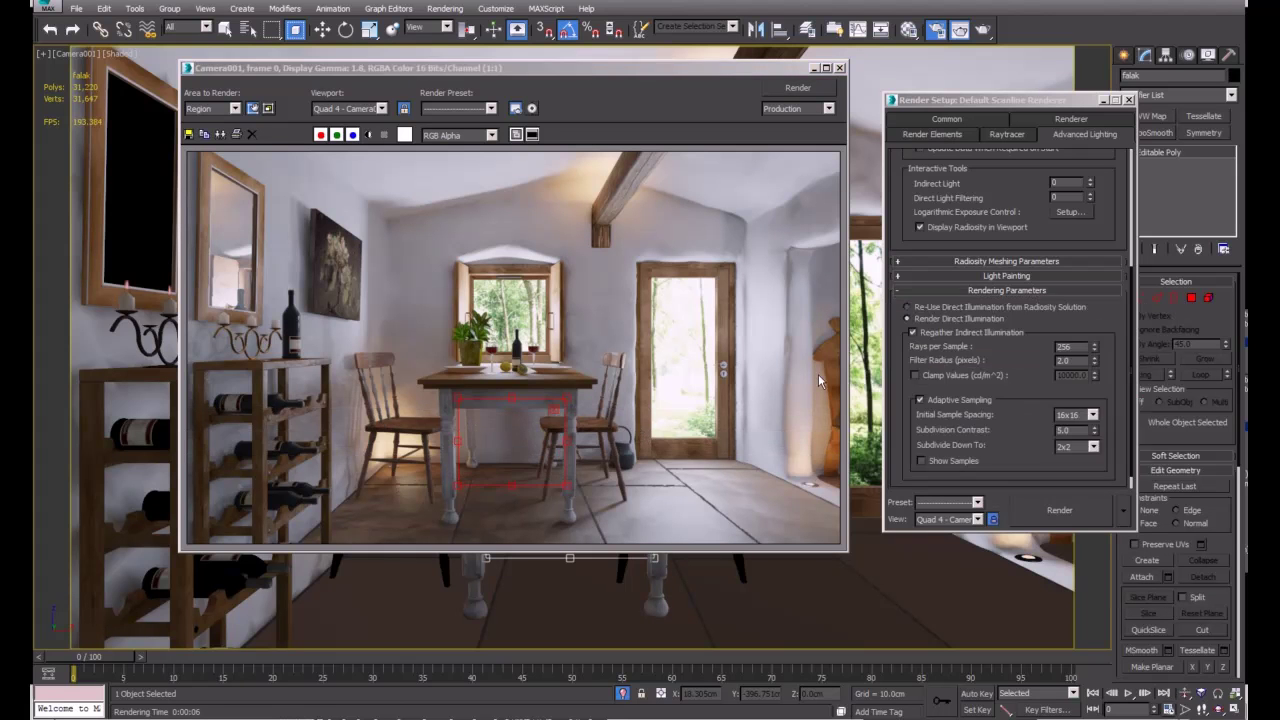
Step: Move the render region to the ceiling corner between the painting and the window, and render it
{"action": "left_click_drag", "start_coordinate": [1085, 347], "coordinate": [945, 370]}
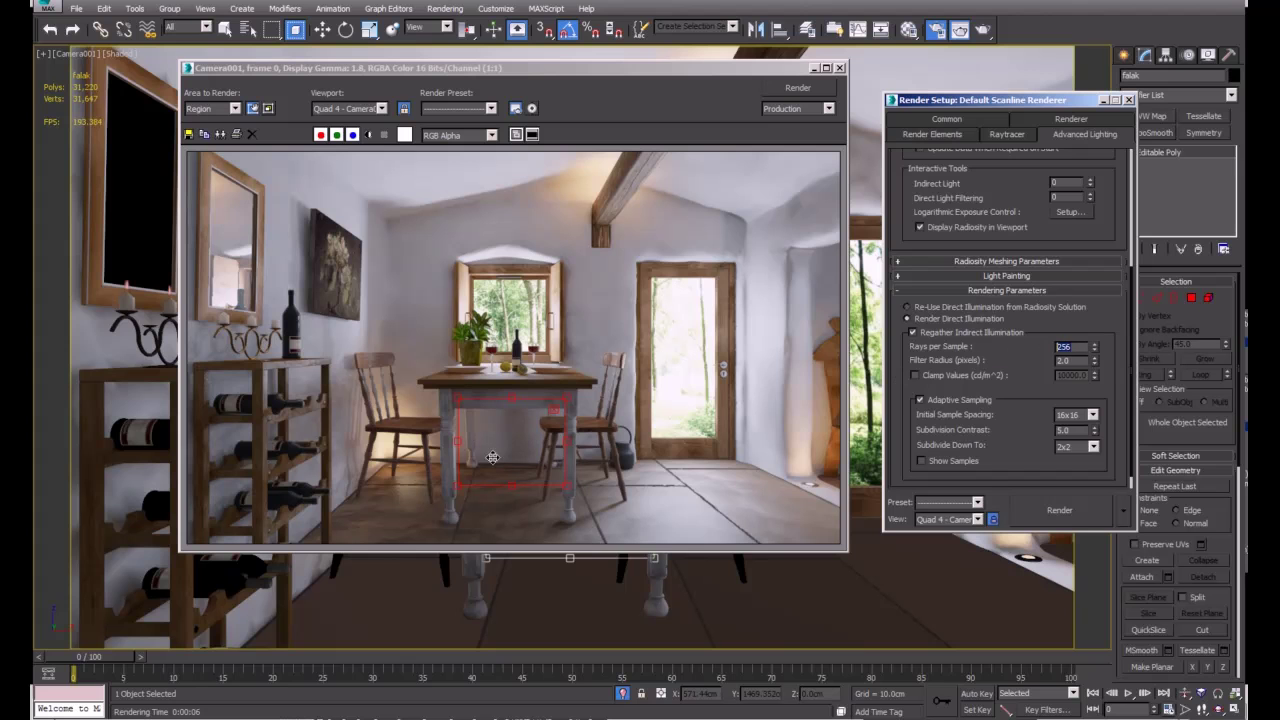
{"action": "left_click_drag", "start_coordinate": [503, 446], "coordinate": [416, 216]}
{"action": "left_click", "coordinate": [792, 89]}
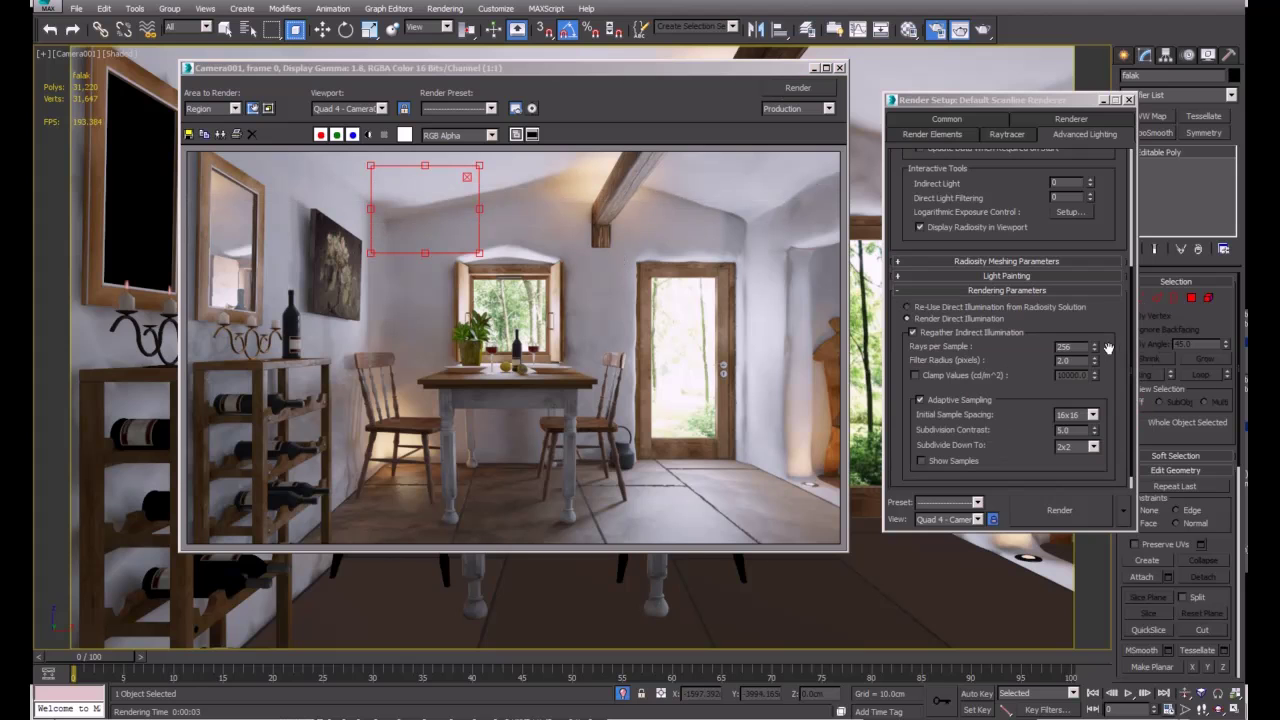
Step: Move the render region over the wine rack, extend it down to the rack's base, and render it
{"action": "double_click", "coordinate": [1066, 346]}
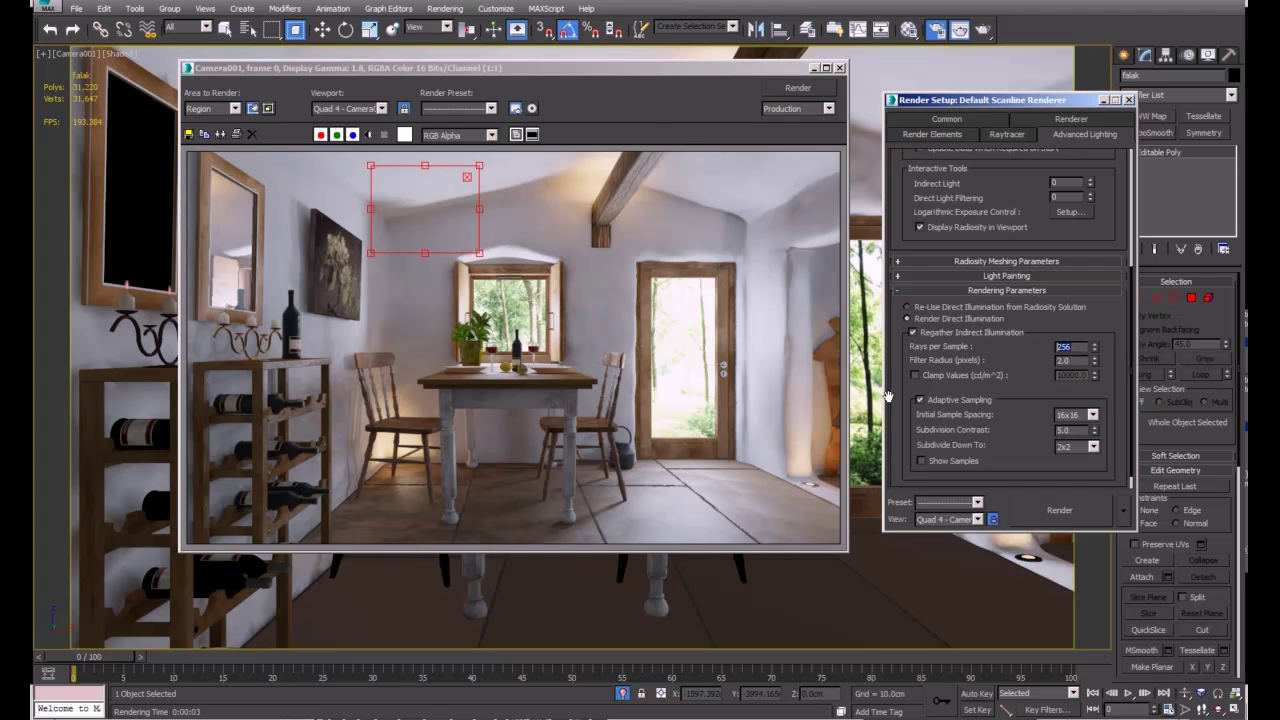
{"action": "left_click_drag", "start_coordinate": [419, 222], "coordinate": [240, 418]}
{"action": "left_click_drag", "start_coordinate": [299, 447], "coordinate": [283, 535]}
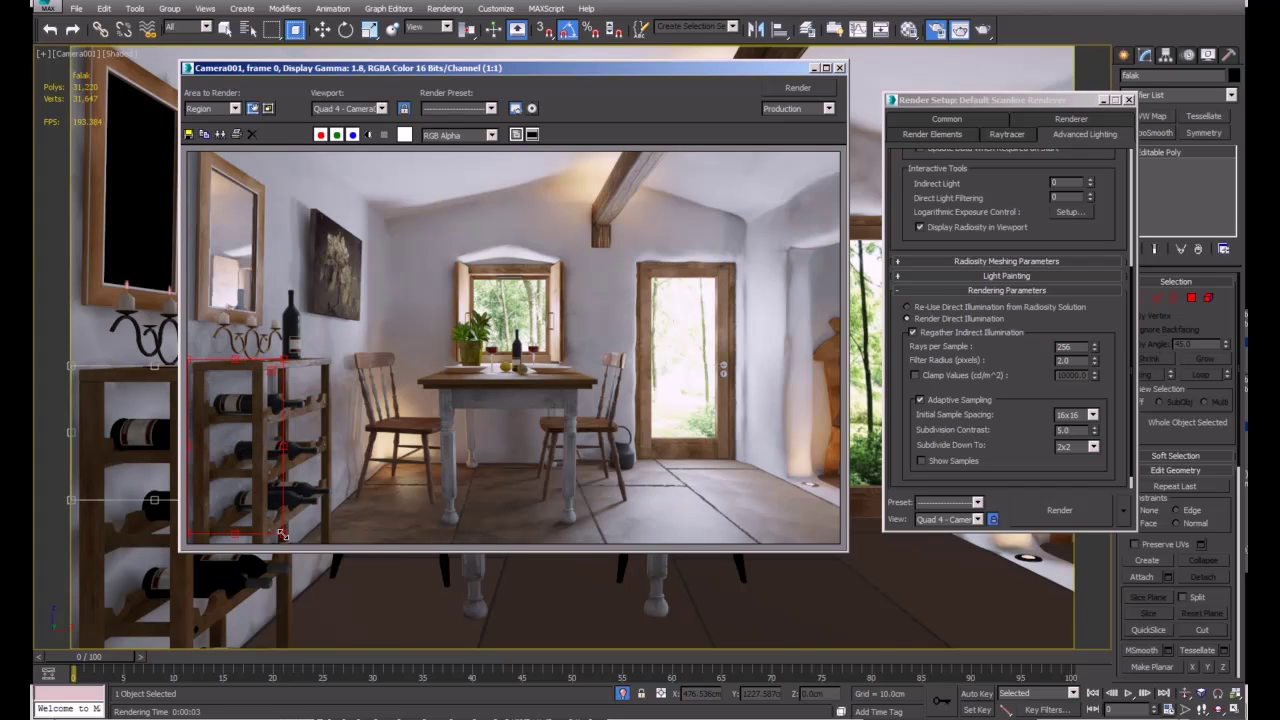
{"action": "left_click", "coordinate": [785, 92]}
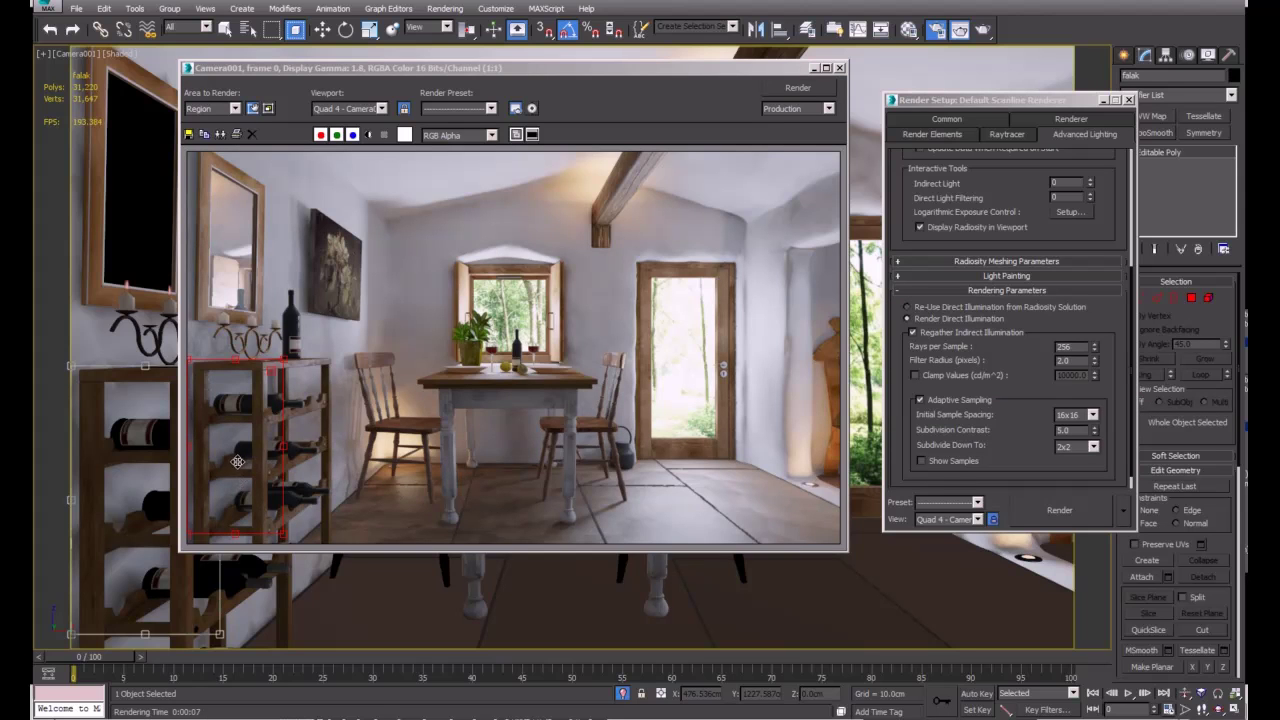
Step: Switch the area to render from Region to the full View
{"action": "left_click_drag", "start_coordinate": [238, 461], "coordinate": [381, 281]}
{"action": "left_click", "coordinate": [220, 108]}
{"action": "left_click", "coordinate": [199, 120]}
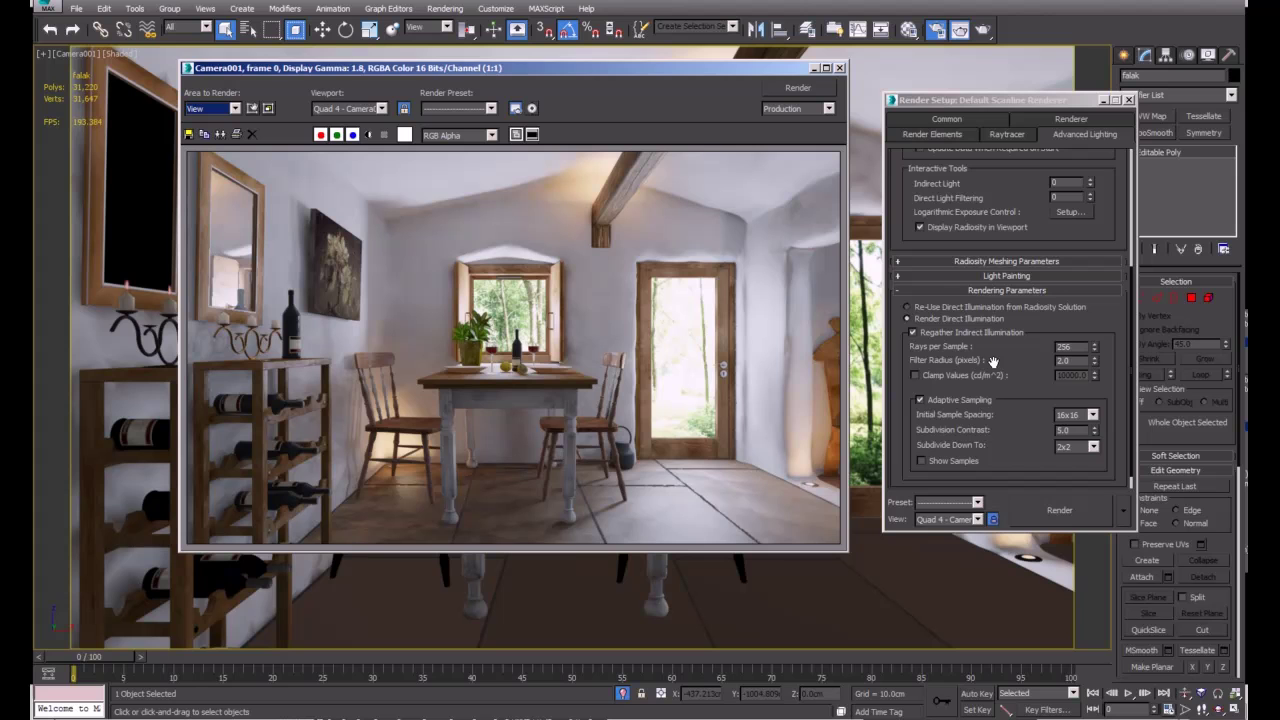
Step: Examine the mirror, painting, bottle and surrounding walls up close in the full-view render
{"action": "left_click_drag", "start_coordinate": [1006, 352], "coordinate": [1029, 413]}
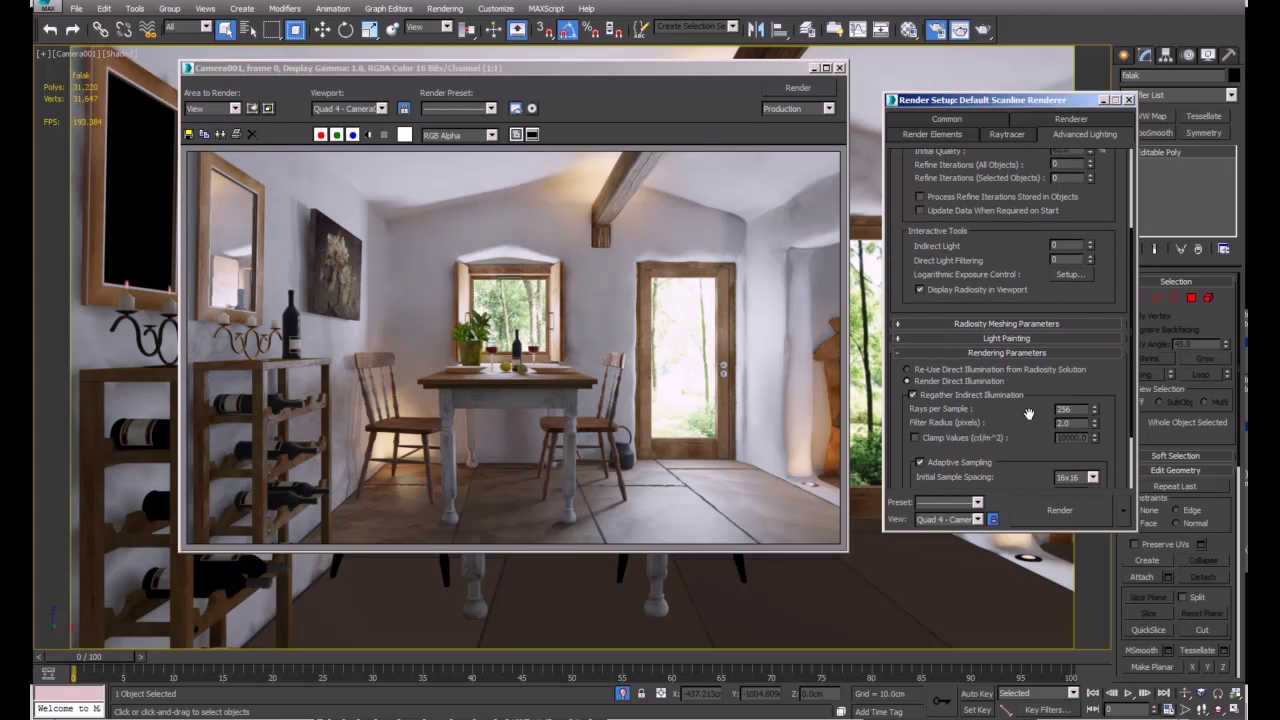
{"action": "left_click", "coordinate": [643, 452]}
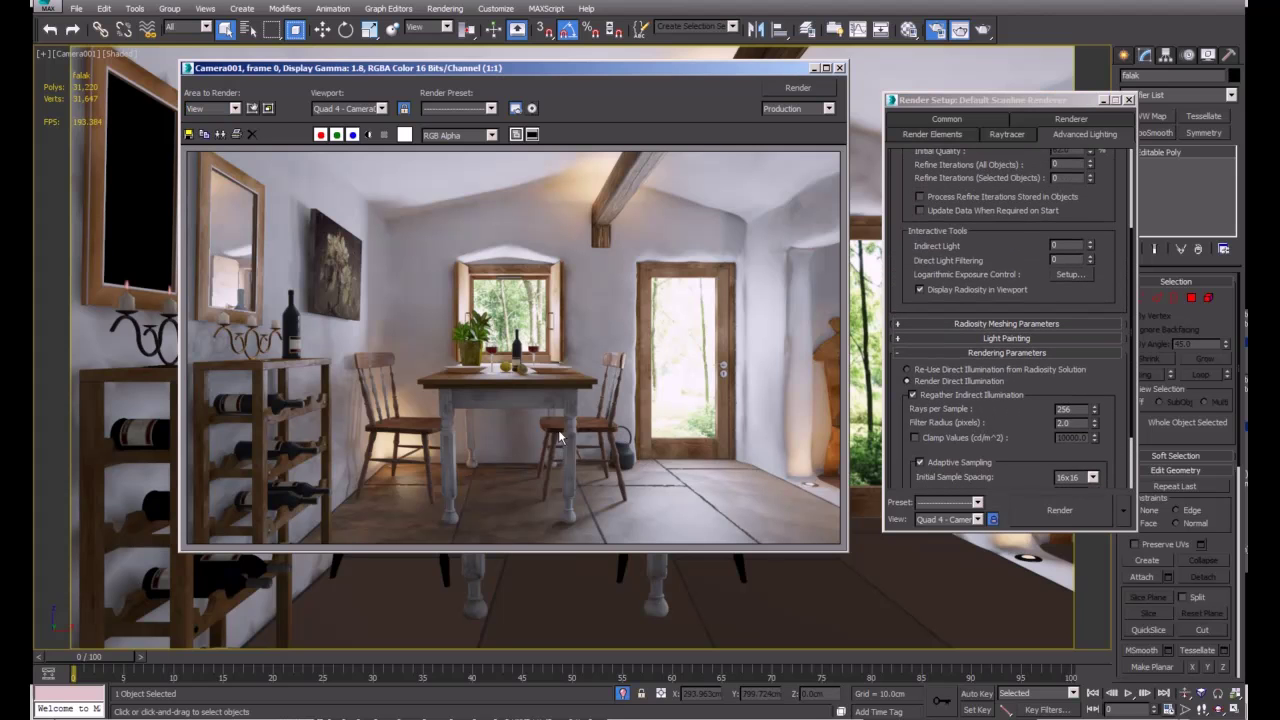
{"action": "scroll", "coordinate": [384, 330], "scroll_direction": "up", "scroll_amount": 1}
{"action": "middle_click_drag", "start_coordinate": [354, 332], "coordinate": [488, 406]}
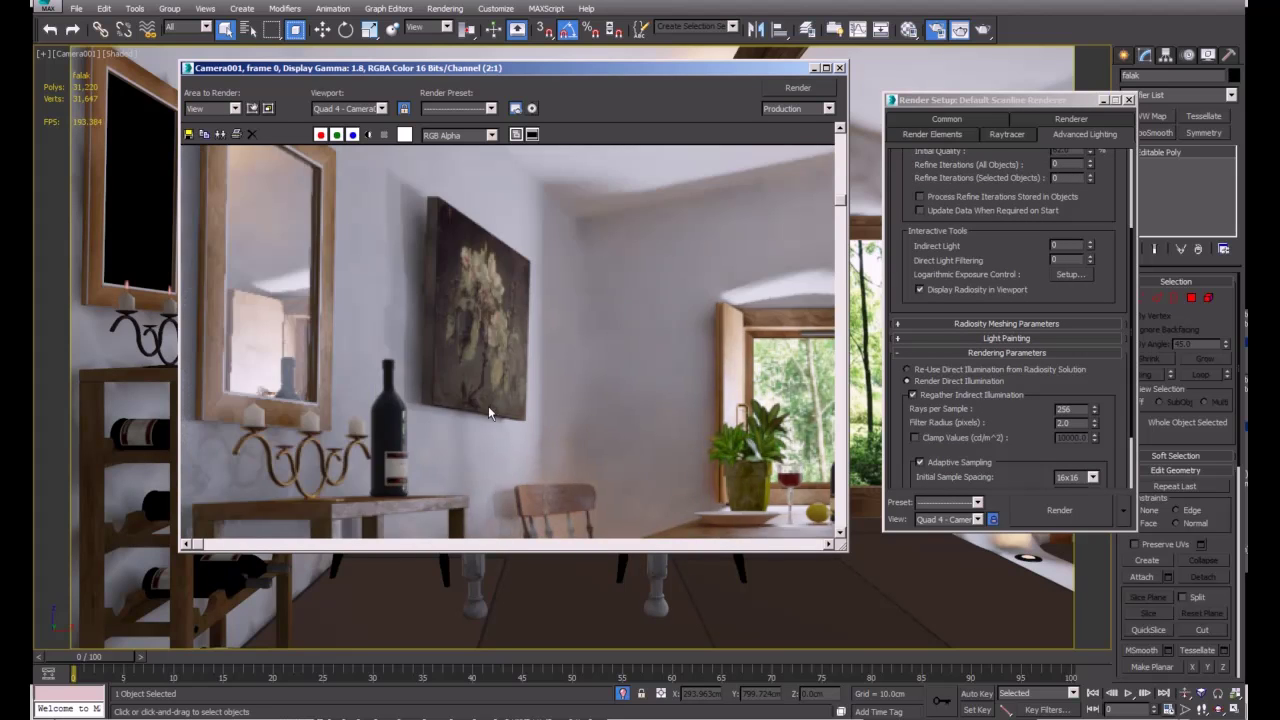
{"action": "scroll", "coordinate": [428, 373], "scroll_direction": "up", "scroll_amount": 1}
{"action": "middle_click_drag", "start_coordinate": [428, 373], "coordinate": [559, 411]}
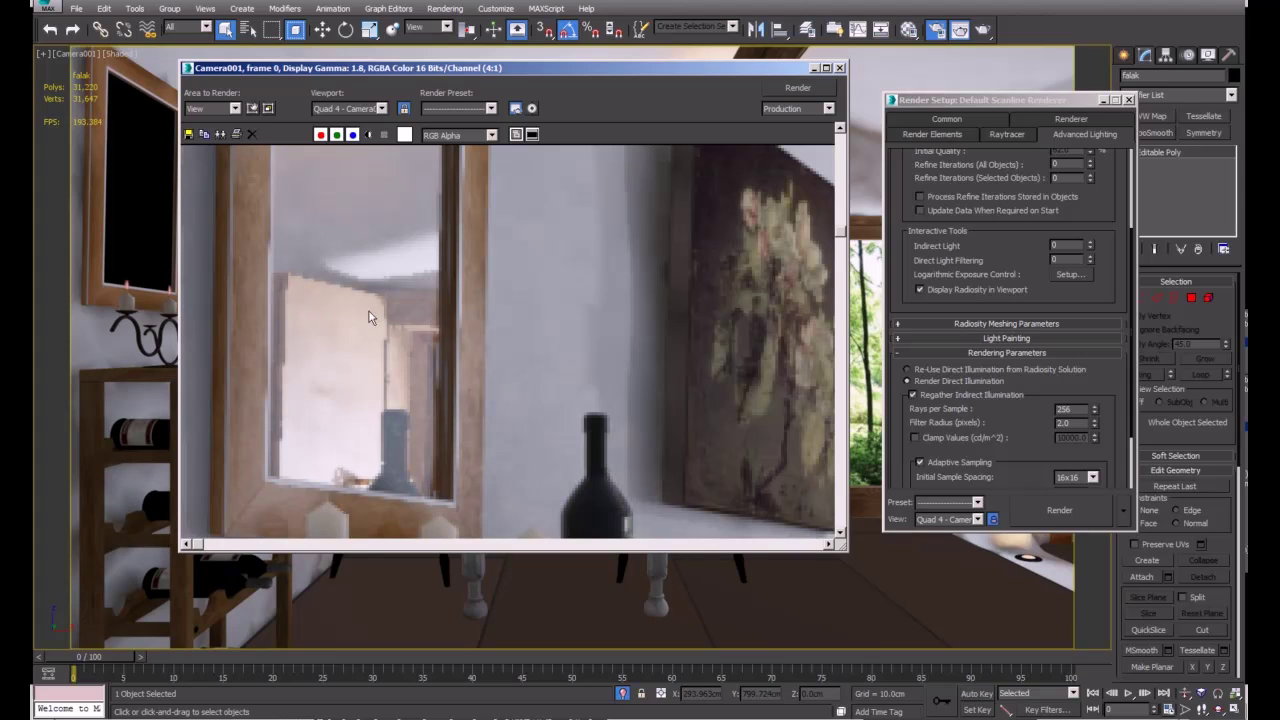
{"action": "scroll", "coordinate": [380, 330], "scroll_direction": "down", "scroll_amount": 1}
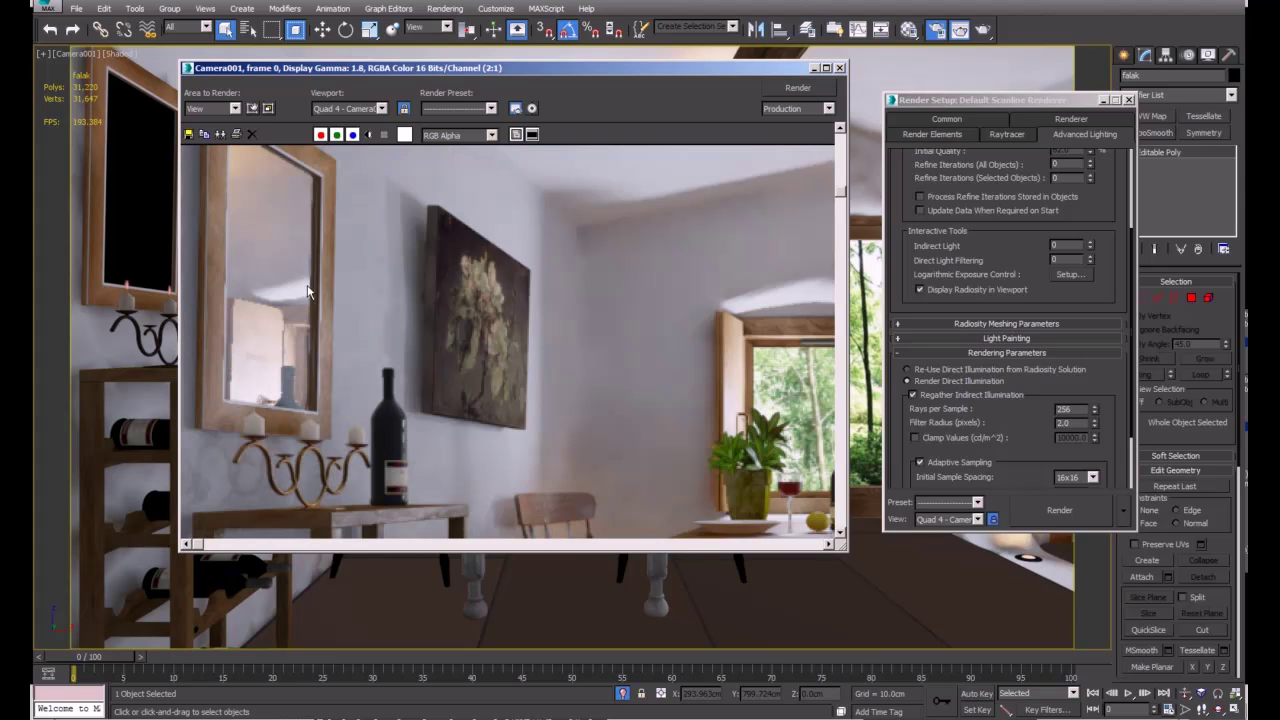
{"action": "middle_click_drag", "start_coordinate": [307, 290], "coordinate": [327, 335]}
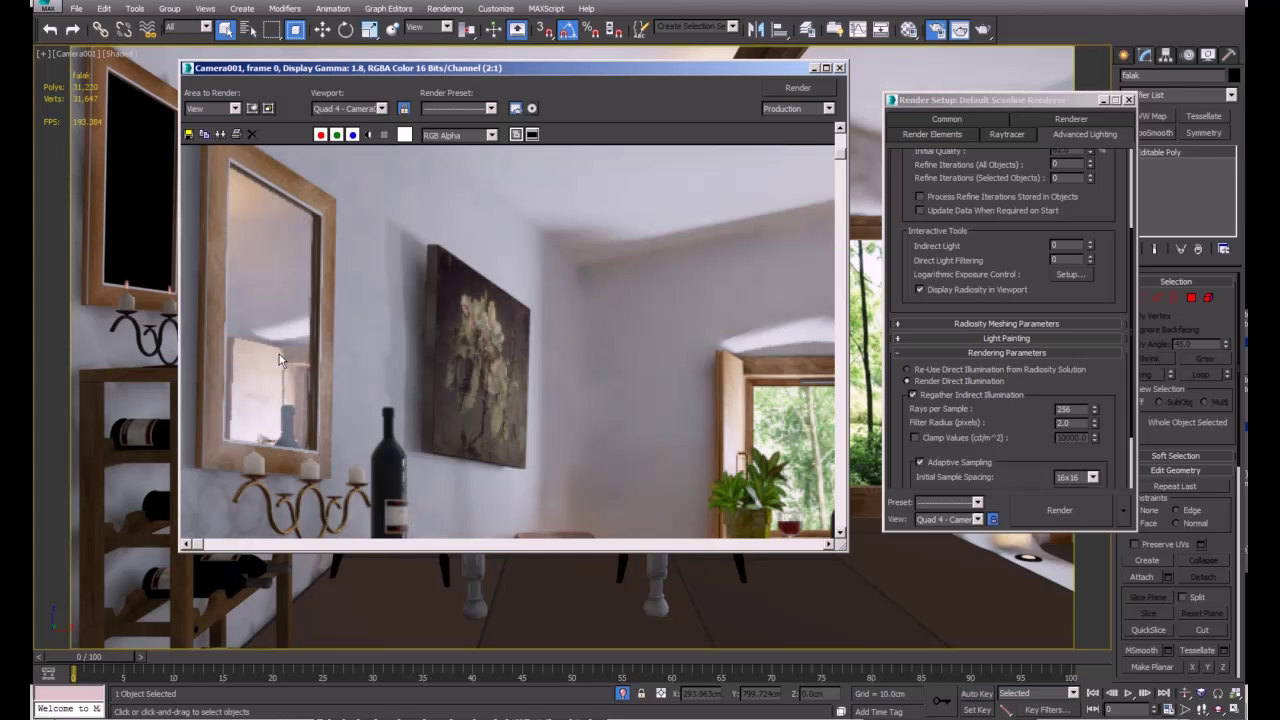
Step: Examine the table, chairs and floor shadows across the lower part of the render
{"action": "middle_click_drag", "start_coordinate": [463, 485], "coordinate": [493, 364]}
{"action": "middle_click_drag", "start_coordinate": [557, 453], "coordinate": [492, 350]}
{"action": "mouse_move", "coordinate": [688, 427]}
{"action": "middle_mouse_down"}
{"action": "mouse_move", "coordinate": [670, 430]}
{"action": "mouse_move", "coordinate": [714, 472]}
{"action": "mouse_move", "coordinate": [547, 349]}
{"action": "mouse_move", "coordinate": [526, 308]}
{"action": "middle_mouse_up"}
{"action": "middle_click_drag", "start_coordinate": [659, 480], "coordinate": [588, 358]}
{"action": "middle_click_drag", "start_coordinate": [732, 490], "coordinate": [703, 375]}
{"action": "scroll", "coordinate": [669, 437], "scroll_direction": "up", "scroll_amount": 1}
{"action": "middle_click_drag", "start_coordinate": [662, 430], "coordinate": [648, 396]}
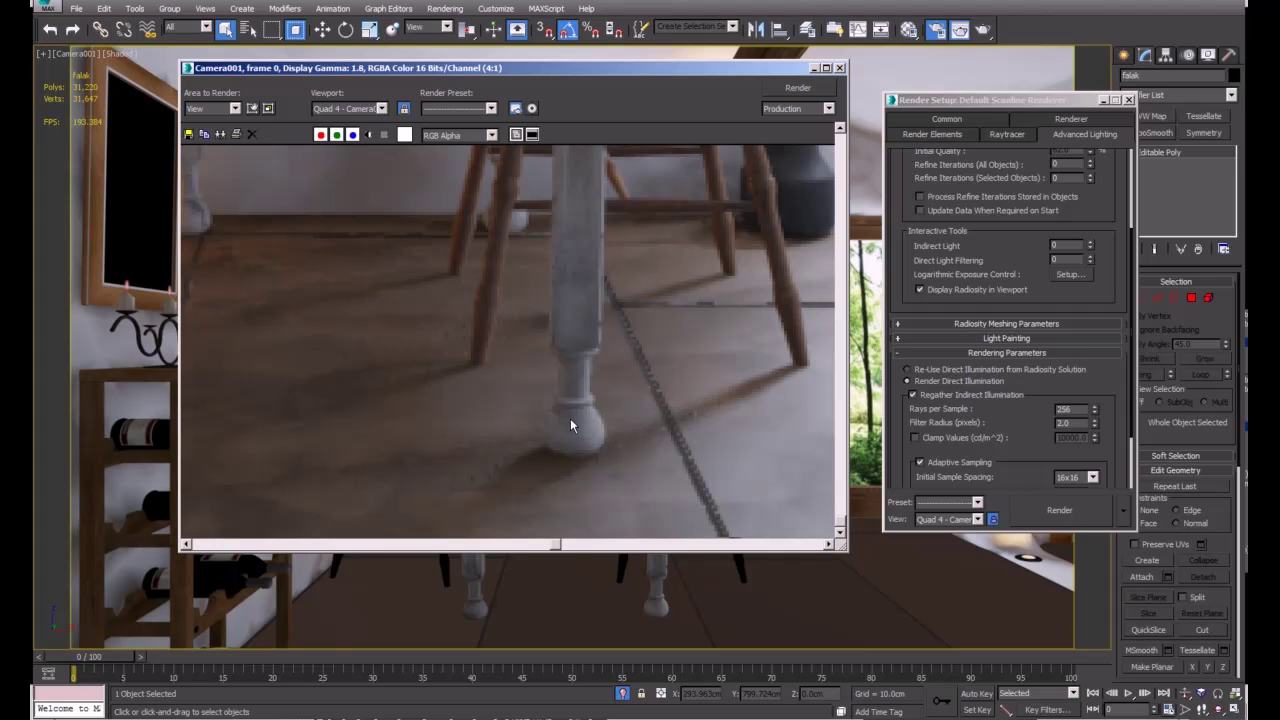
{"action": "scroll", "coordinate": [560, 420], "scroll_direction": "down", "scroll_amount": 1}
{"action": "middle_click_drag", "start_coordinate": [468, 457], "coordinate": [567, 450]}
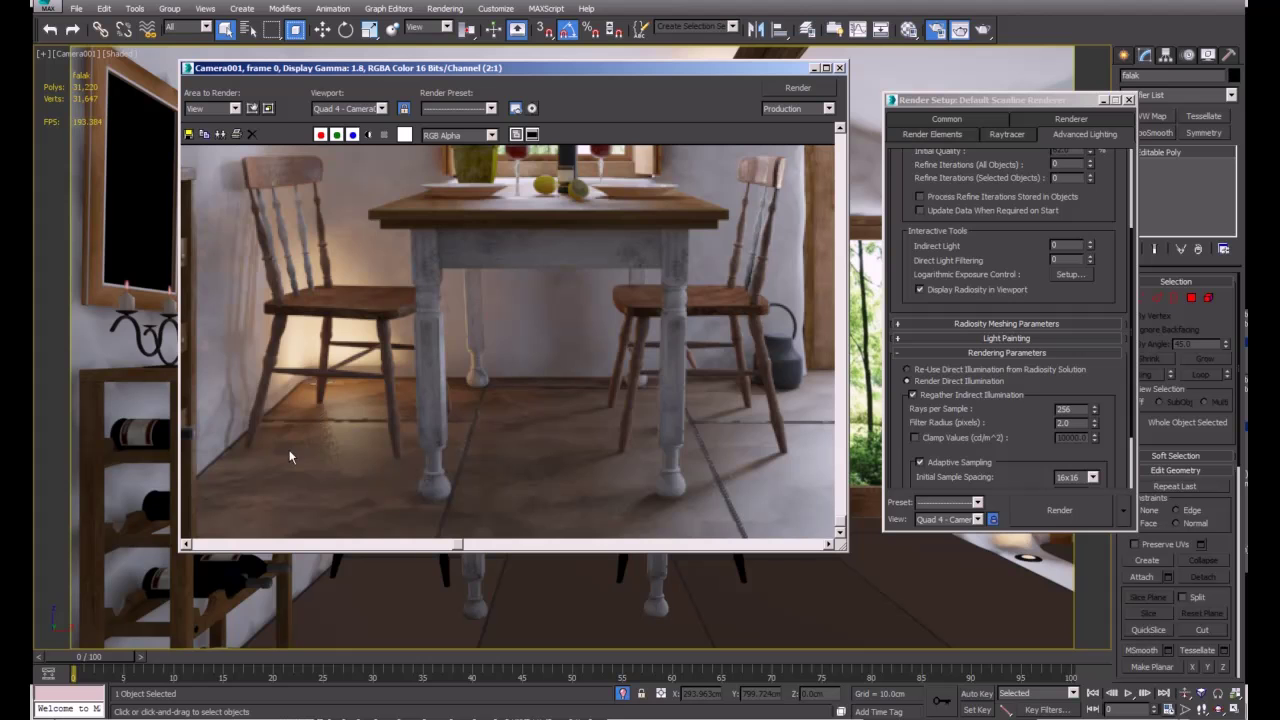
Step: Compare the floor noise beneath the left chair with the shadow at the right front table leg's foot
{"action": "scroll", "coordinate": [327, 448], "scroll_direction": "up", "scroll_amount": 2}
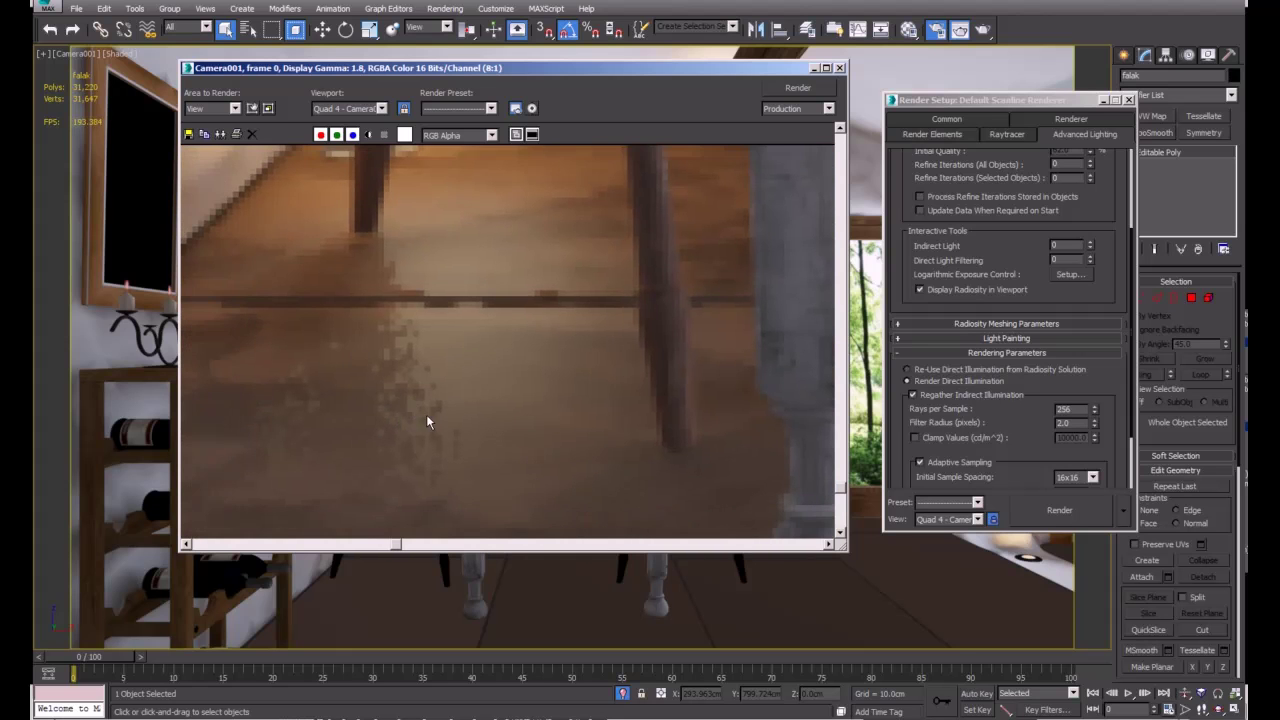
{"action": "scroll", "coordinate": [426, 416], "scroll_direction": "down", "scroll_amount": 2}
{"action": "middle_click_drag", "start_coordinate": [716, 440], "coordinate": [390, 415]}
{"action": "scroll", "coordinate": [580, 389], "scroll_direction": "up", "scroll_amount": 1}
{"action": "middle_click_drag", "start_coordinate": [552, 478], "coordinate": [598, 384]}
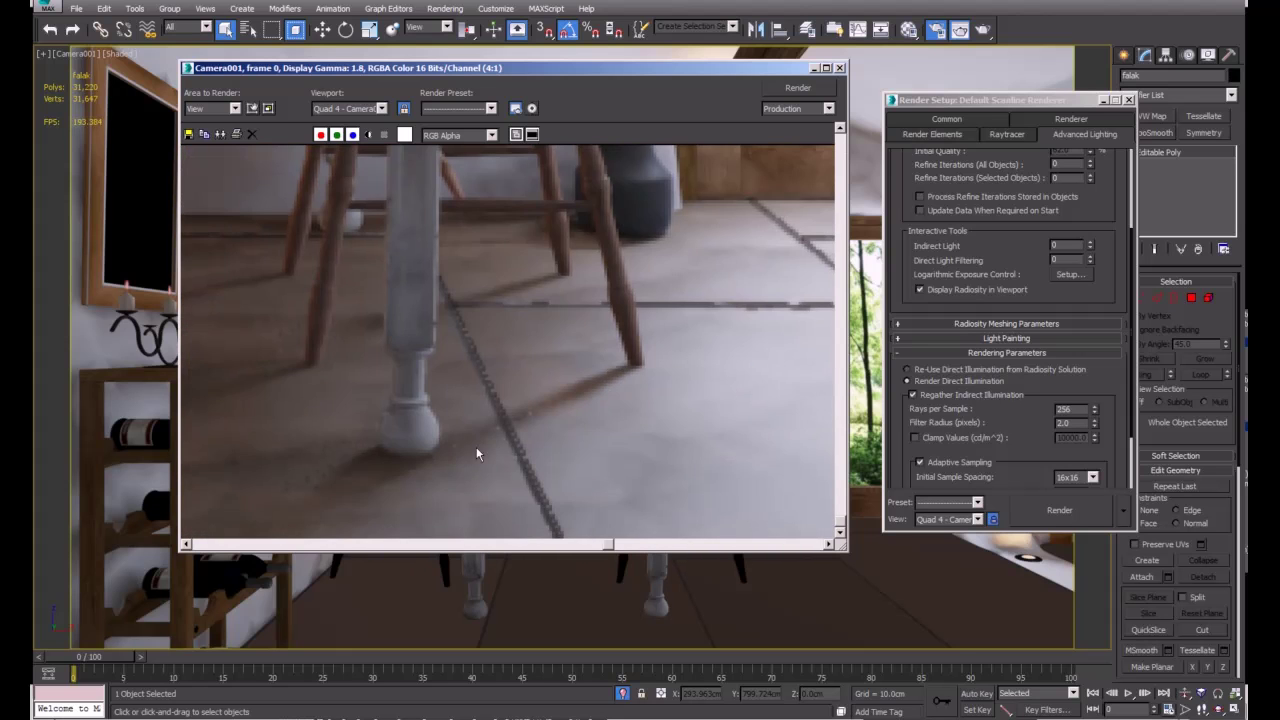
{"action": "scroll", "coordinate": [281, 475], "scroll_direction": "up", "scroll_amount": 1}
{"action": "middle_click_drag", "start_coordinate": [405, 452], "coordinate": [456, 399]}
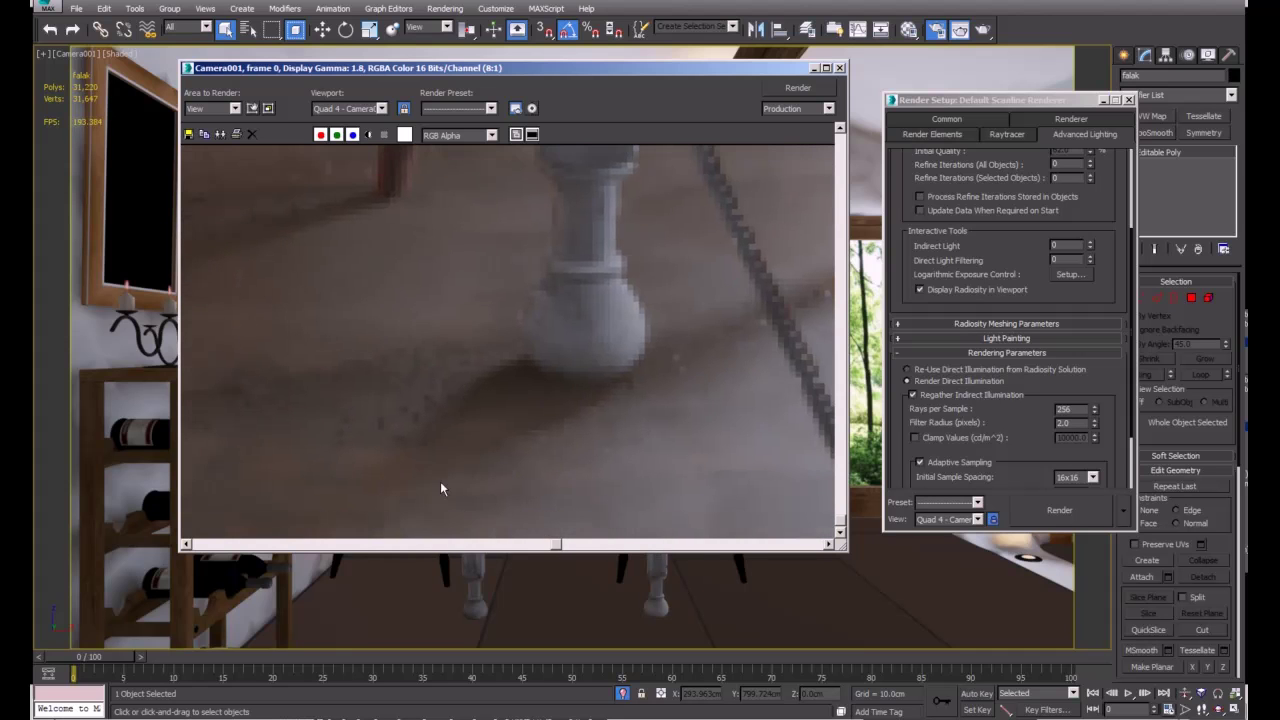
Step: Examine the floor tiles around the right chair and door in the full-view render
{"action": "scroll", "coordinate": [471, 398], "scroll_direction": "down", "scroll_amount": 3}
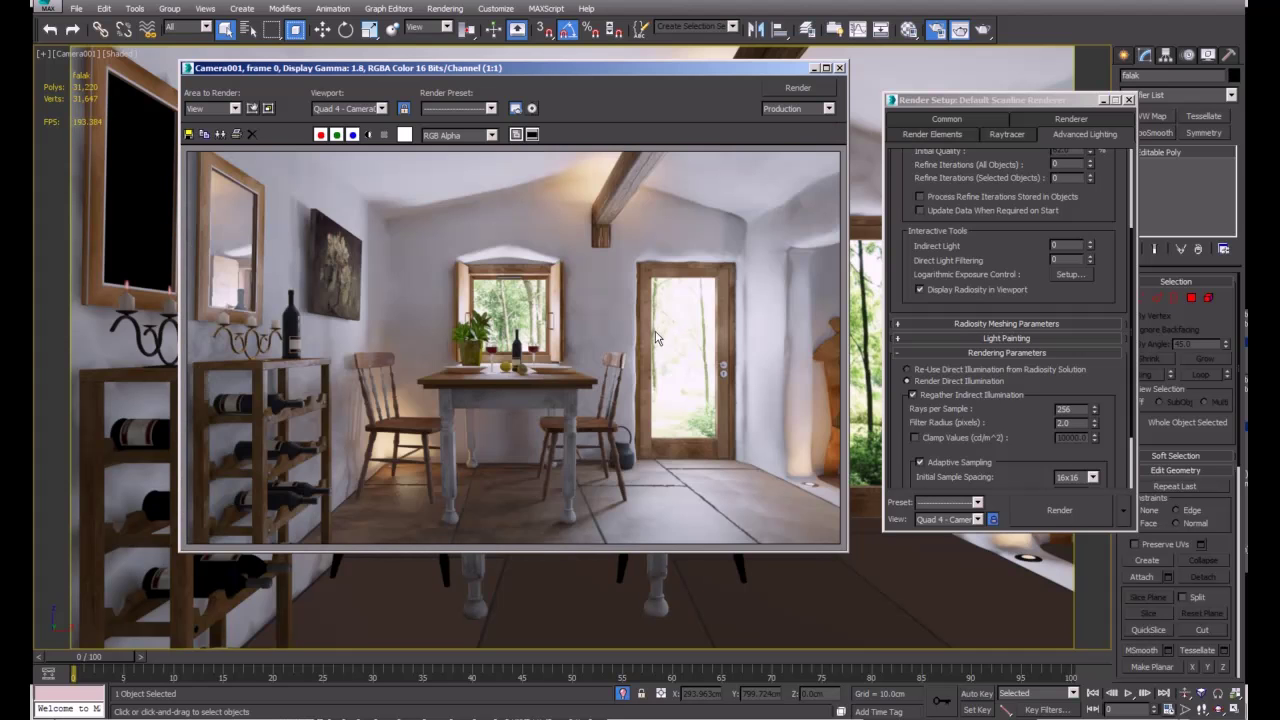
{"action": "scroll", "coordinate": [720, 335], "scroll_direction": "up", "scroll_amount": 2}
{"action": "middle_click_drag", "start_coordinate": [757, 329], "coordinate": [629, 261]}
{"action": "scroll", "coordinate": [645, 430], "scroll_direction": "down", "scroll_amount": 1}
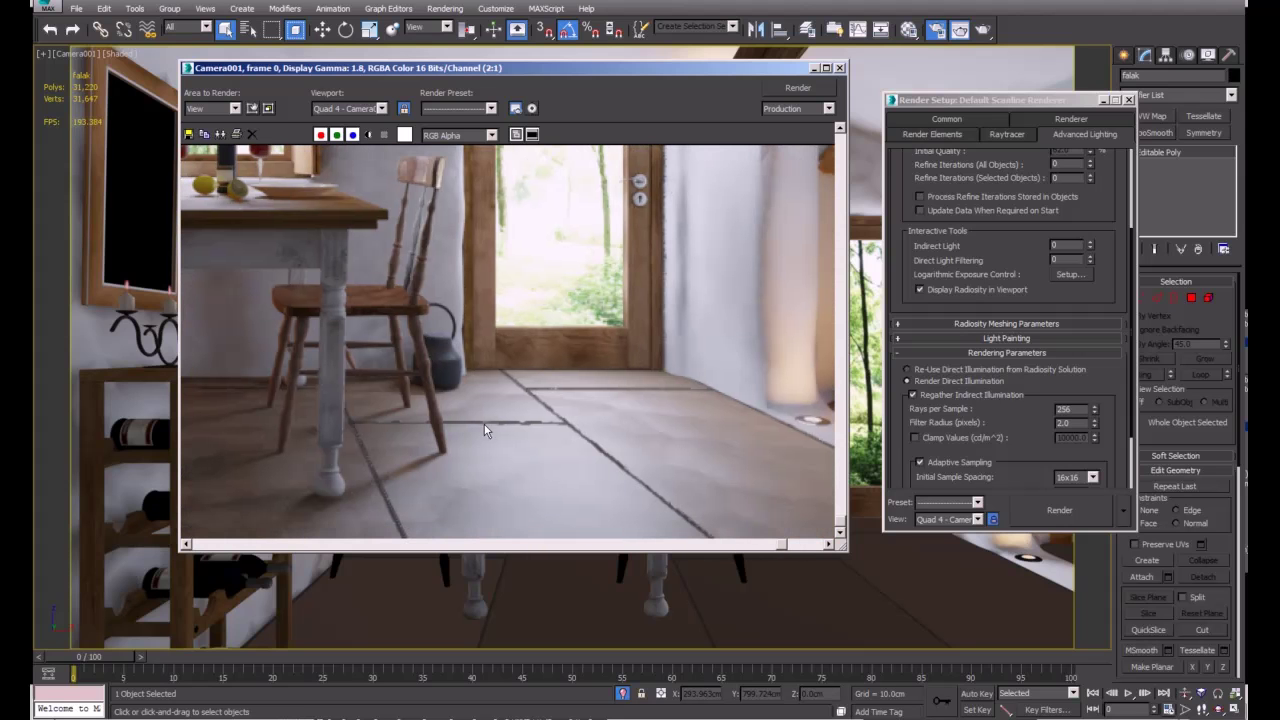
{"action": "middle_click_drag", "start_coordinate": [557, 417], "coordinate": [519, 417]}
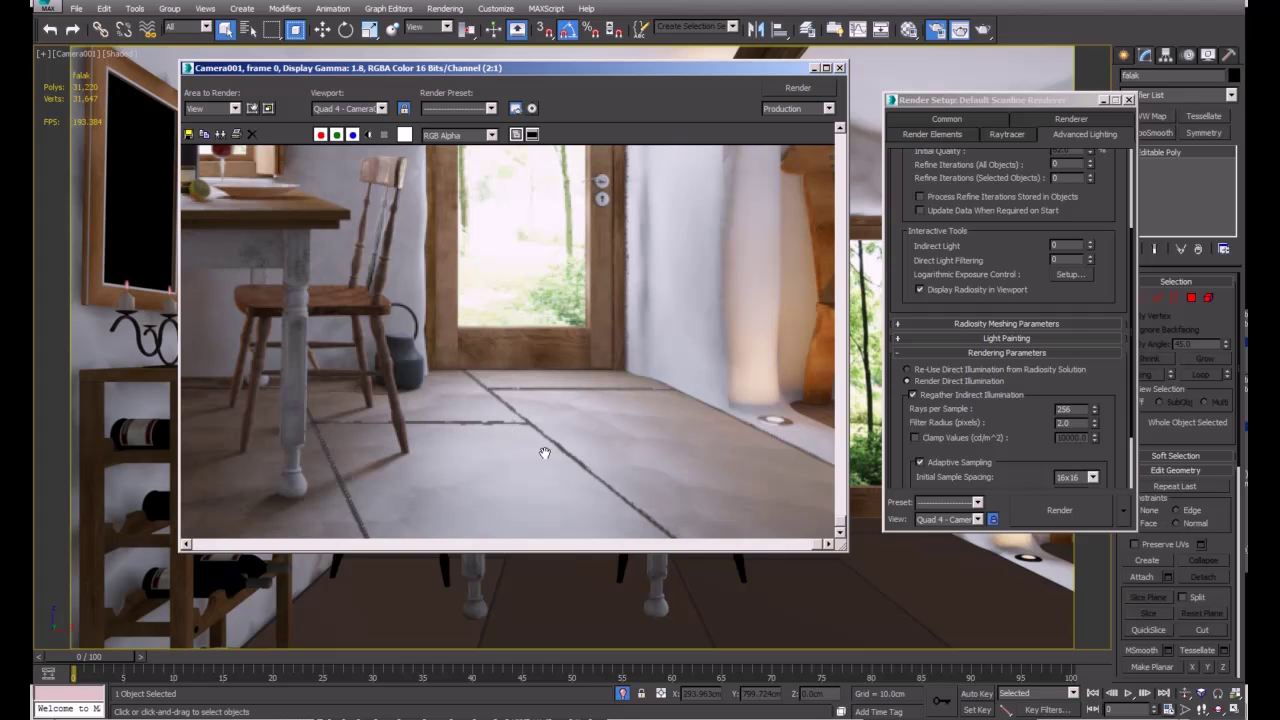
{"action": "scroll", "coordinate": [541, 432], "scroll_direction": "down", "scroll_amount": 1}
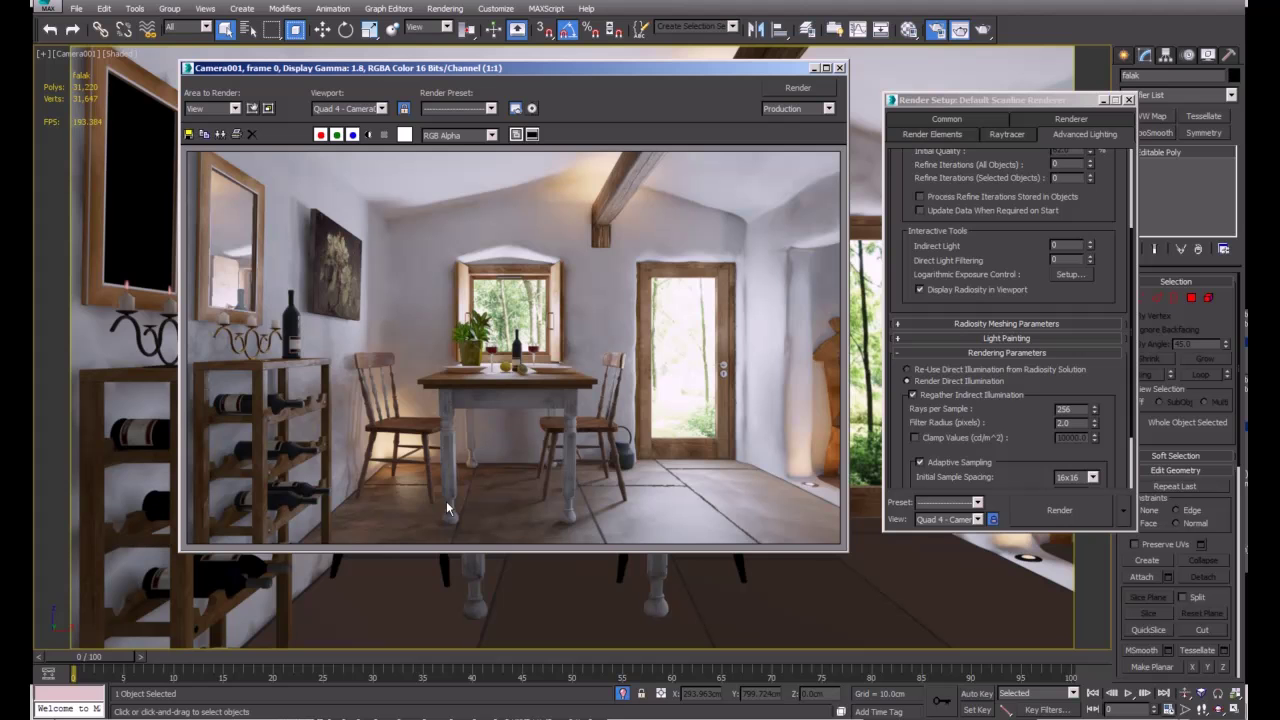
Step: Open the Material Editor, inspect the 01 - Default wall material in an enlarged preview, and move the render window clear of the editor
{"action": "left_click", "coordinate": [909, 29]}
{"action": "double_click", "coordinate": [872, 93]}
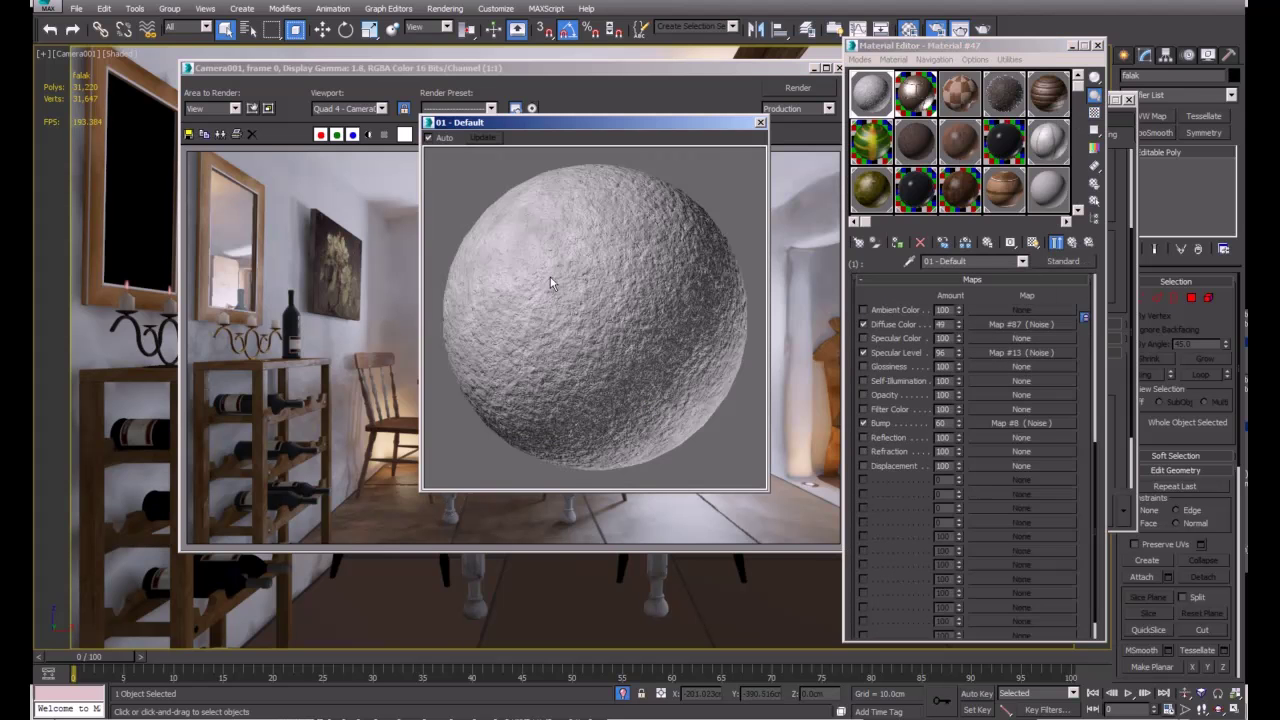
{"action": "left_click_drag", "start_coordinate": [770, 495], "coordinate": [899, 622]}
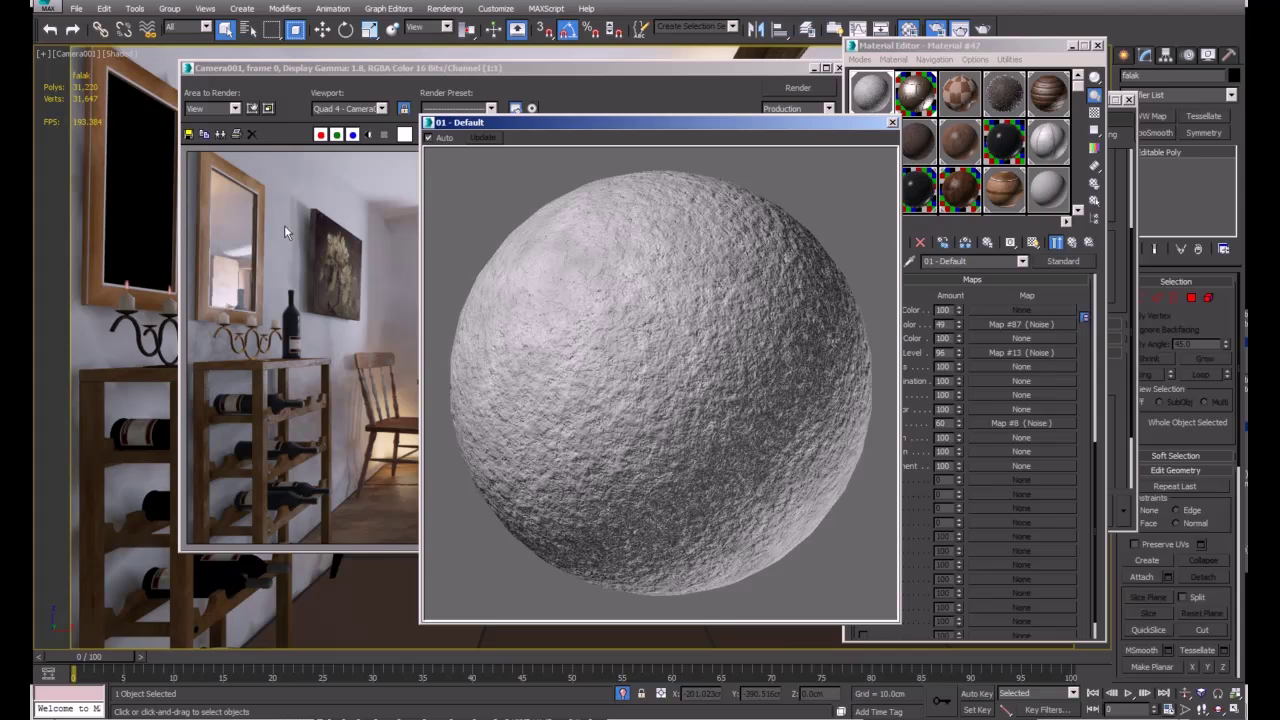
{"action": "left_click", "coordinate": [892, 122]}
{"action": "left_click_drag", "start_coordinate": [698, 72], "coordinate": [675, 77]}
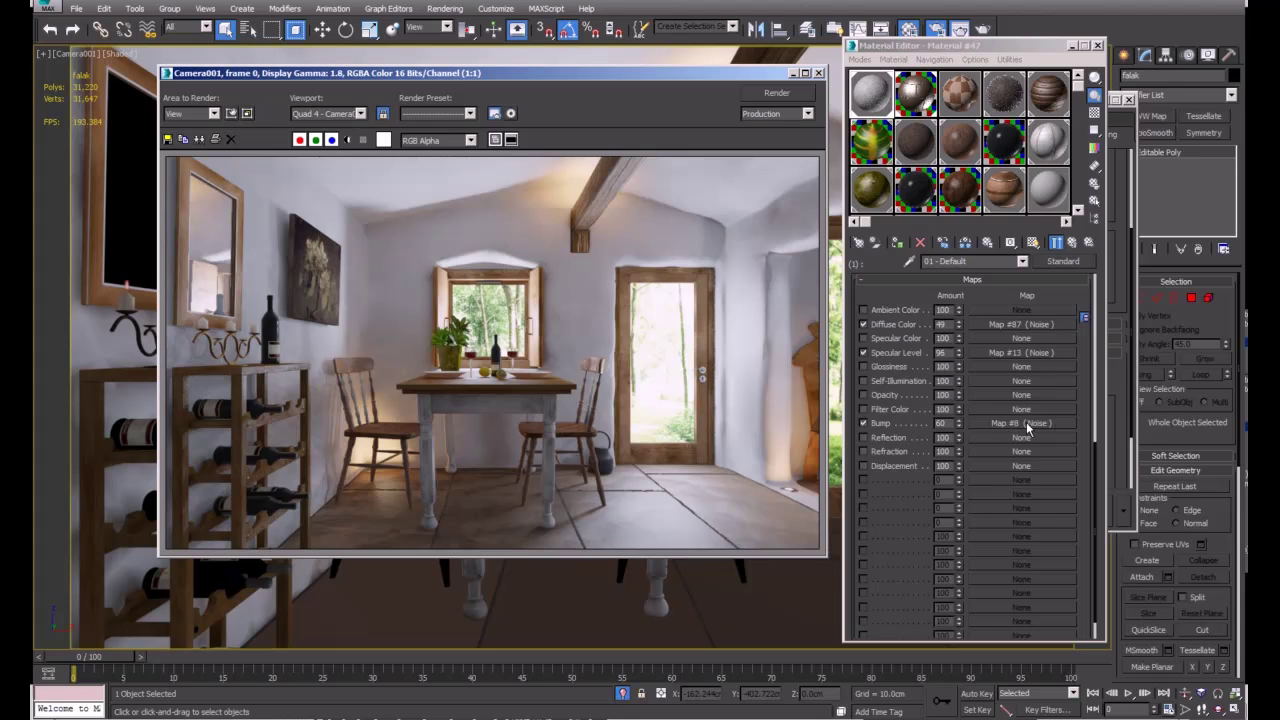
Step: Recheck the wall material's enlarged preview and review the settings of its Noise bump map
{"action": "double_click", "coordinate": [886, 86]}
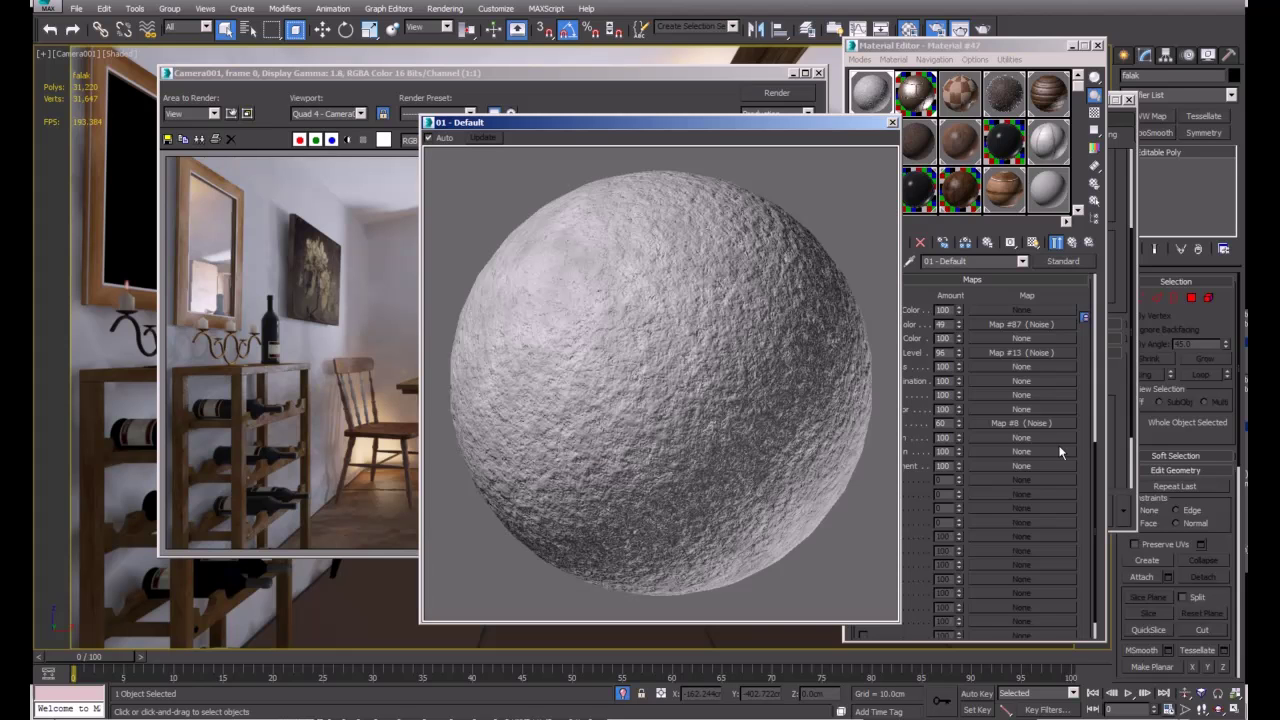
{"action": "left_click", "coordinate": [892, 122]}
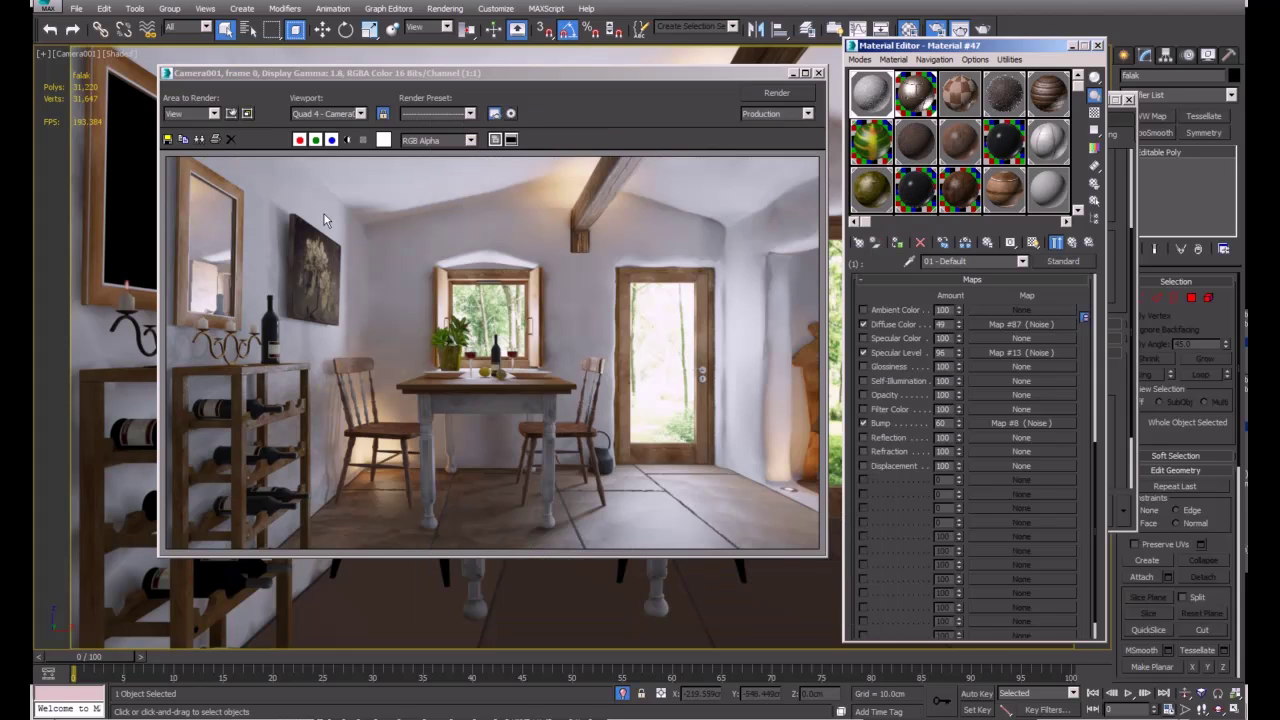
{"action": "left_click", "coordinate": [1016, 424]}
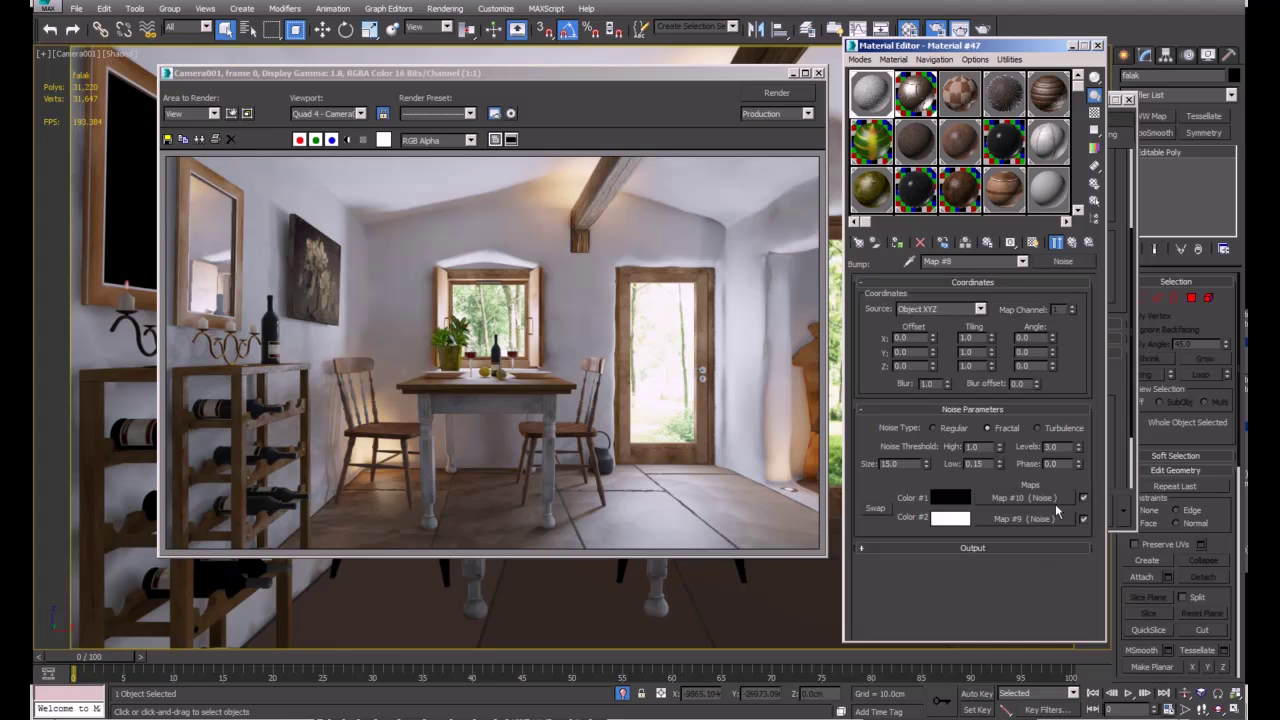
{"action": "left_click", "coordinate": [1072, 244]}
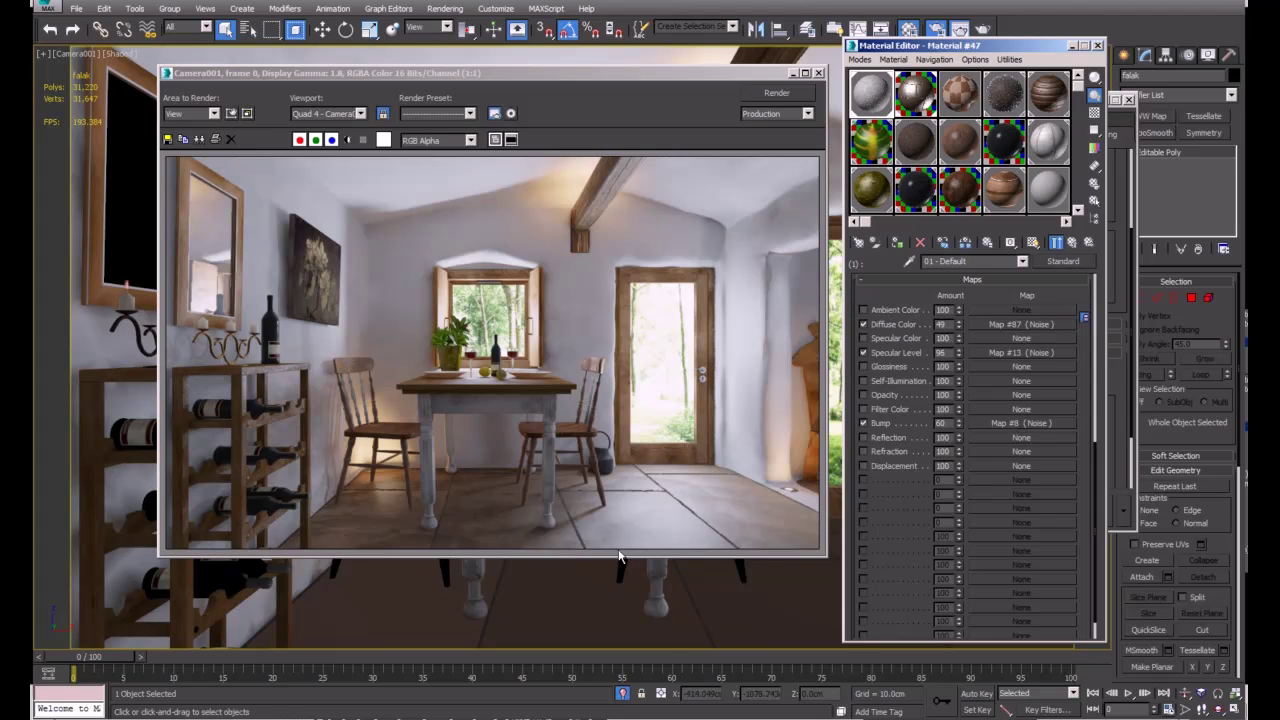
Step: Review the padlo floor material's diffuse Tiles map, its nested Cellular texture, and the material's SuperSampling settings
{"action": "left_click", "coordinate": [962, 92]}
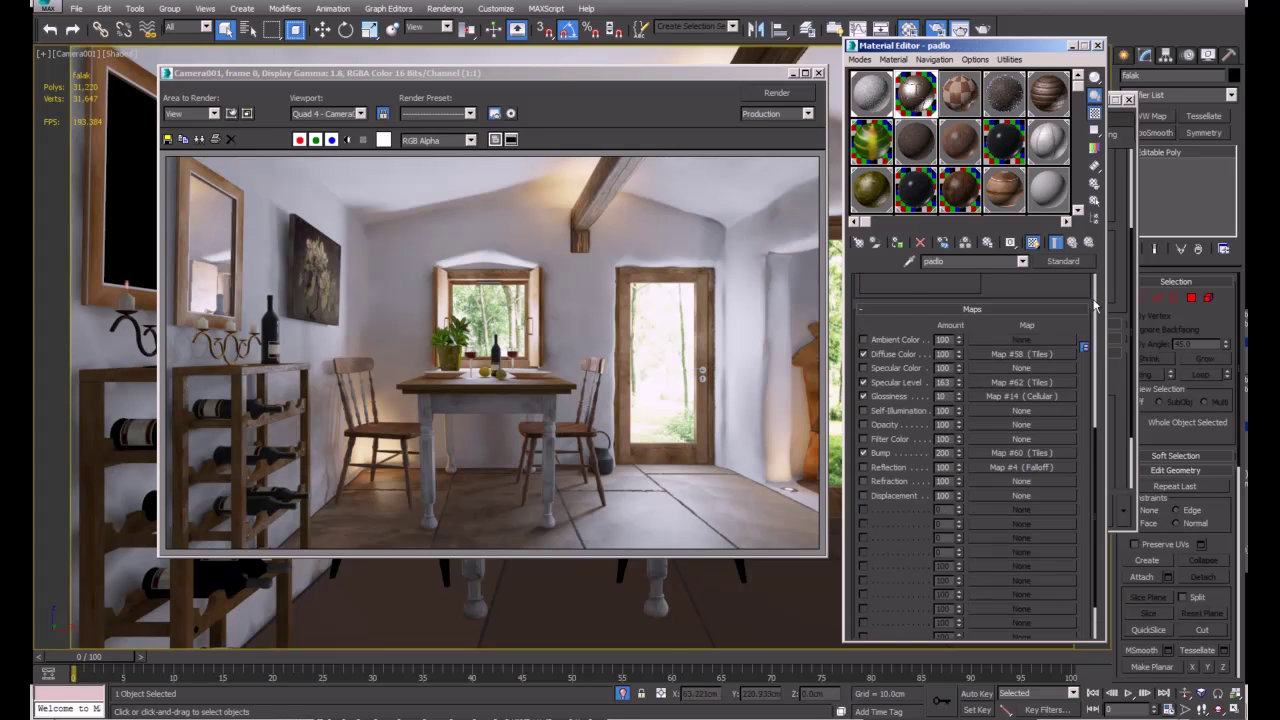
{"action": "left_click", "coordinate": [1036, 355]}
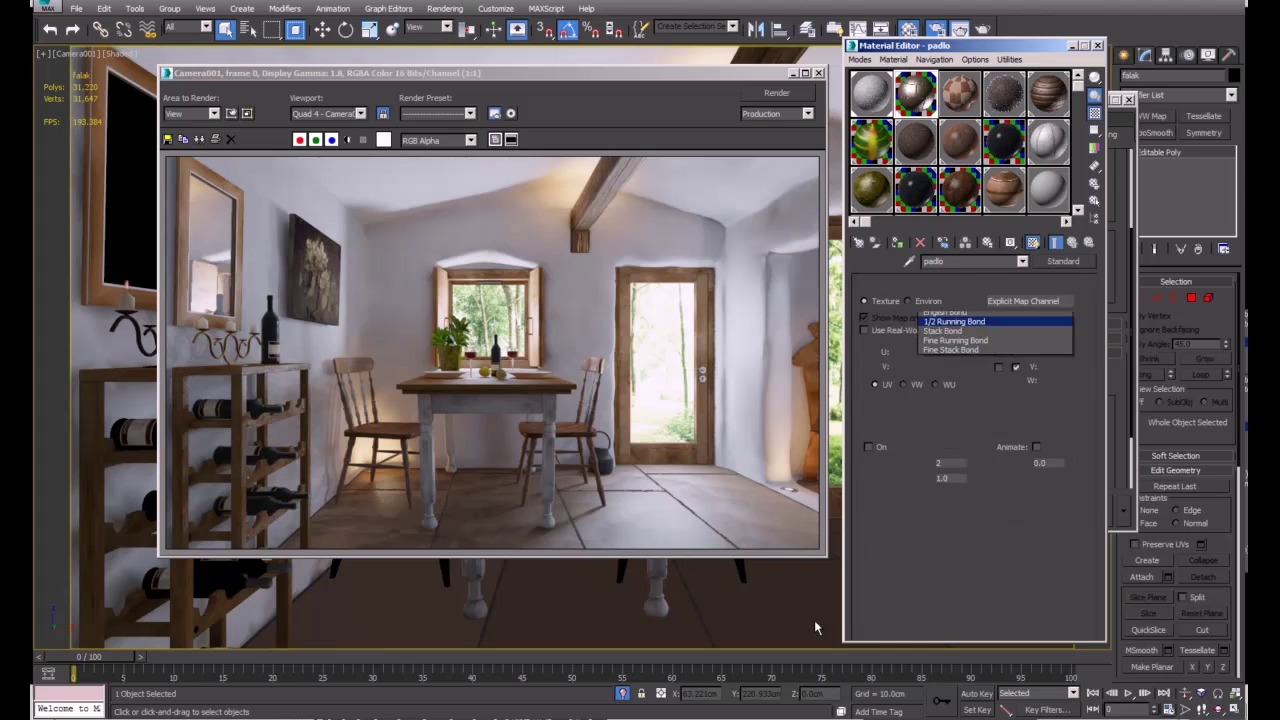
{"action": "left_click", "coordinate": [1005, 512]}
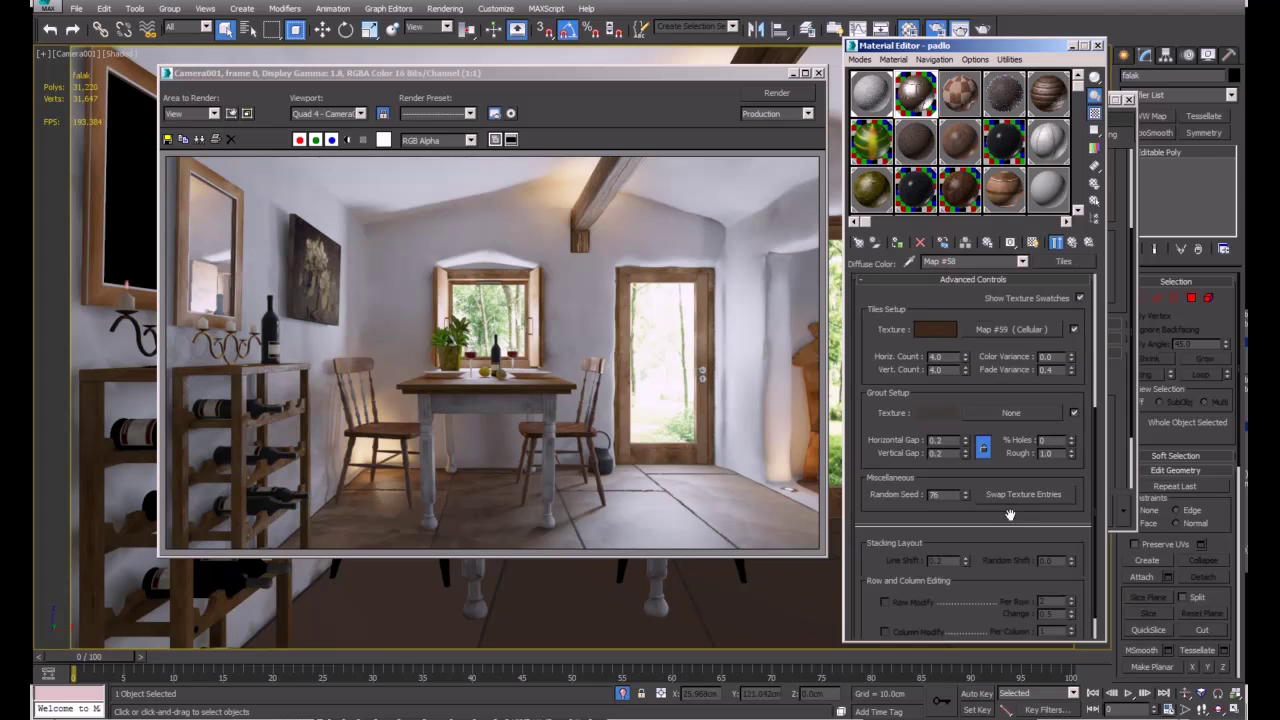
{"action": "left_click", "coordinate": [1004, 329]}
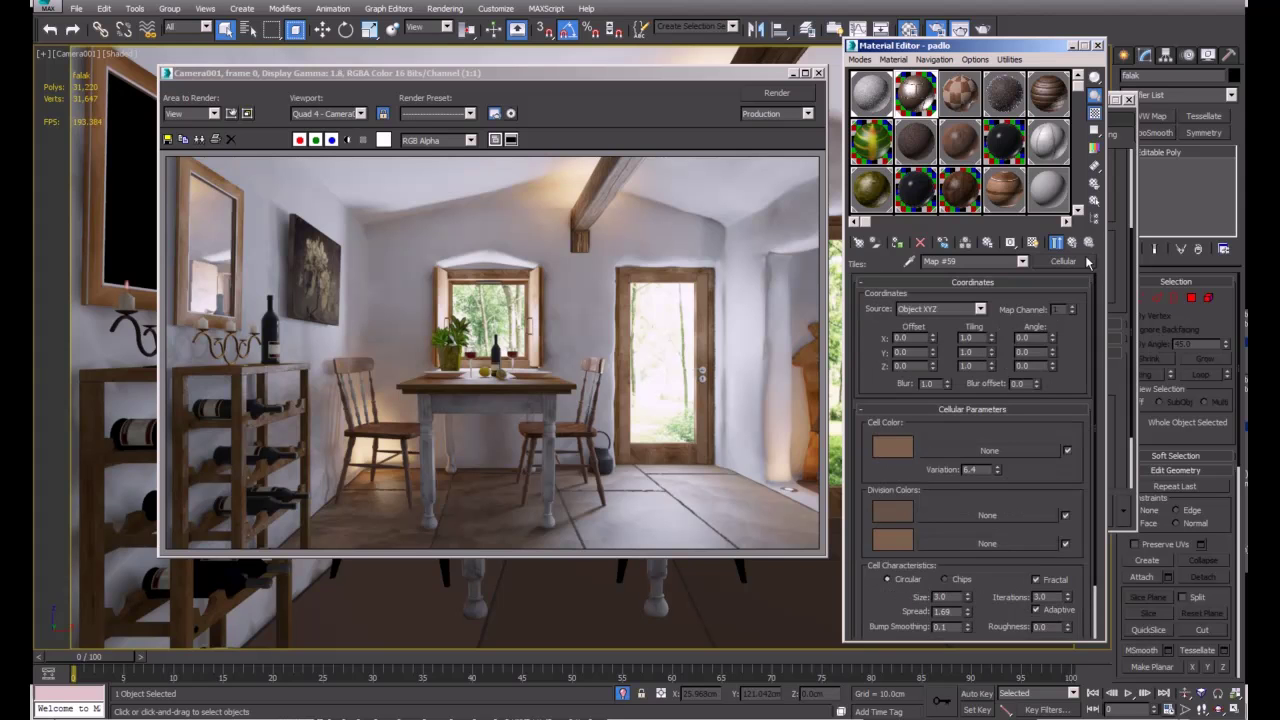
{"action": "left_click", "coordinate": [1072, 243]}
{"action": "left_click", "coordinate": [1072, 243]}
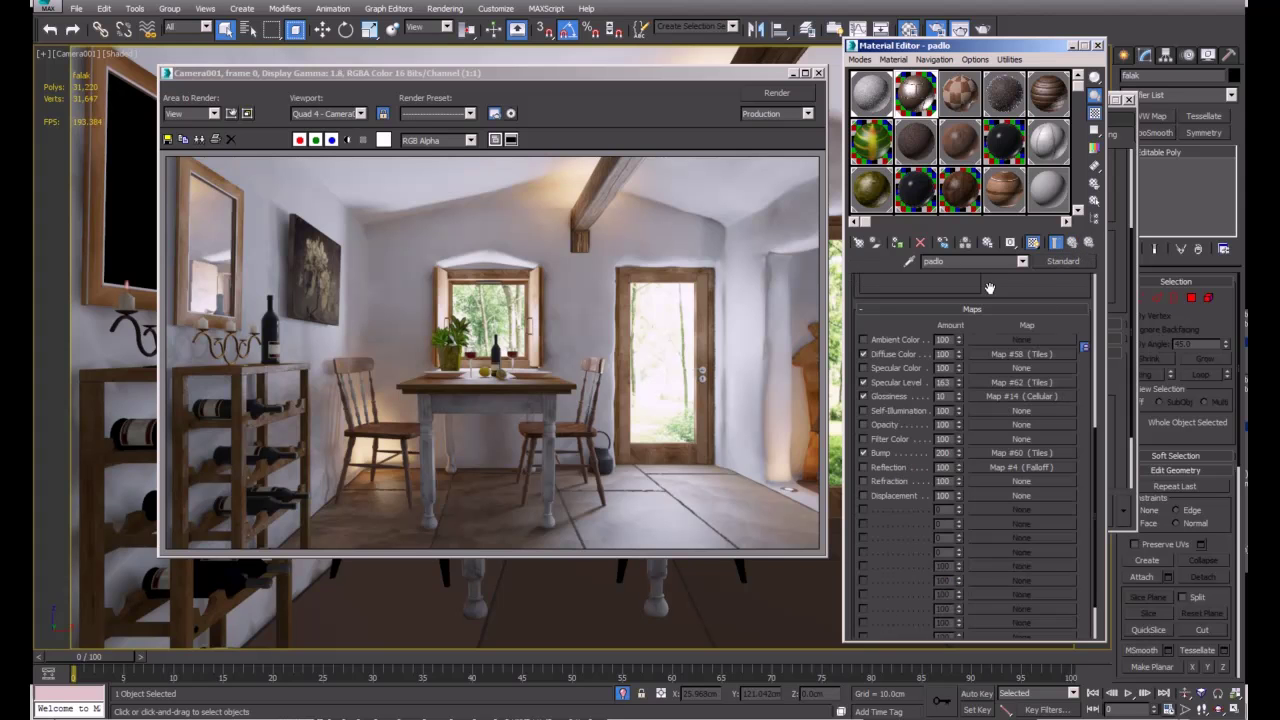
{"action": "scroll", "coordinate": [1024, 456], "scroll_direction": "up", "scroll_amount": 5}
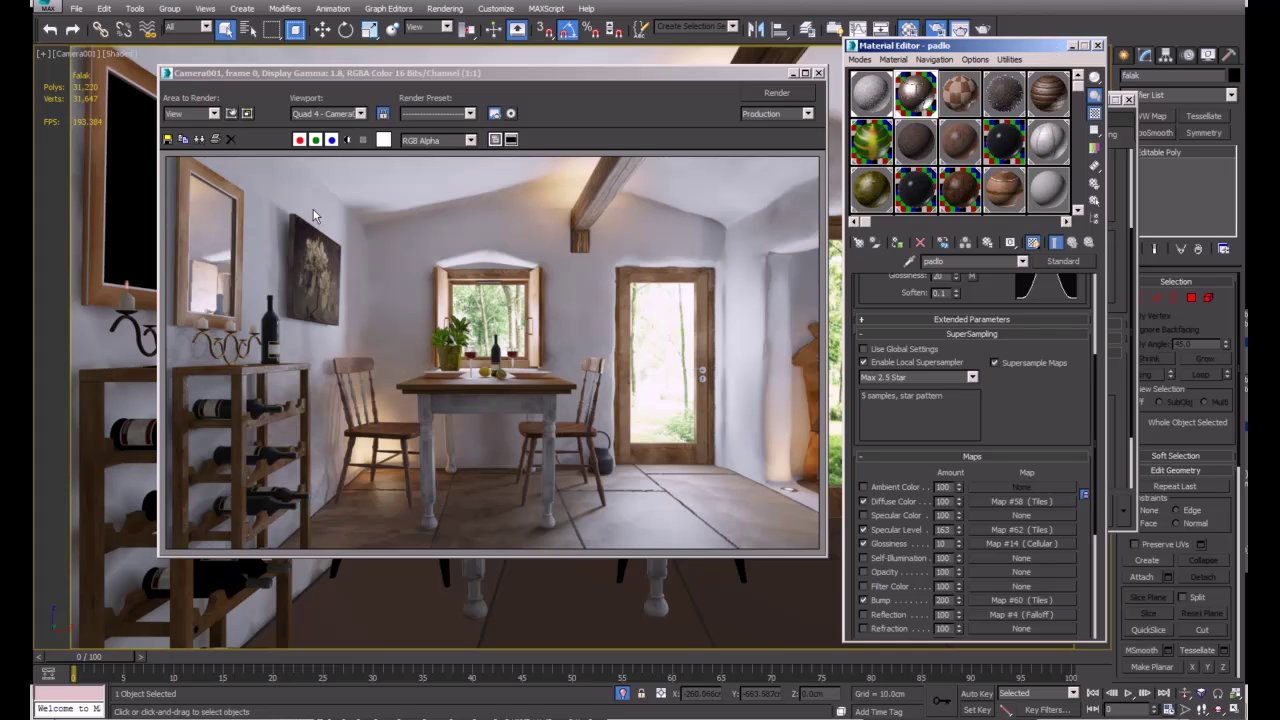
Step: Examine the floor noise beneath the left chair and around the front table leg in the render
{"action": "left_click", "coordinate": [398, 488]}
{"action": "scroll", "coordinate": [405, 488], "scroll_direction": "up", "scroll_amount": 1}
{"action": "middle_click_drag", "start_coordinate": [410, 478], "coordinate": [476, 375]}
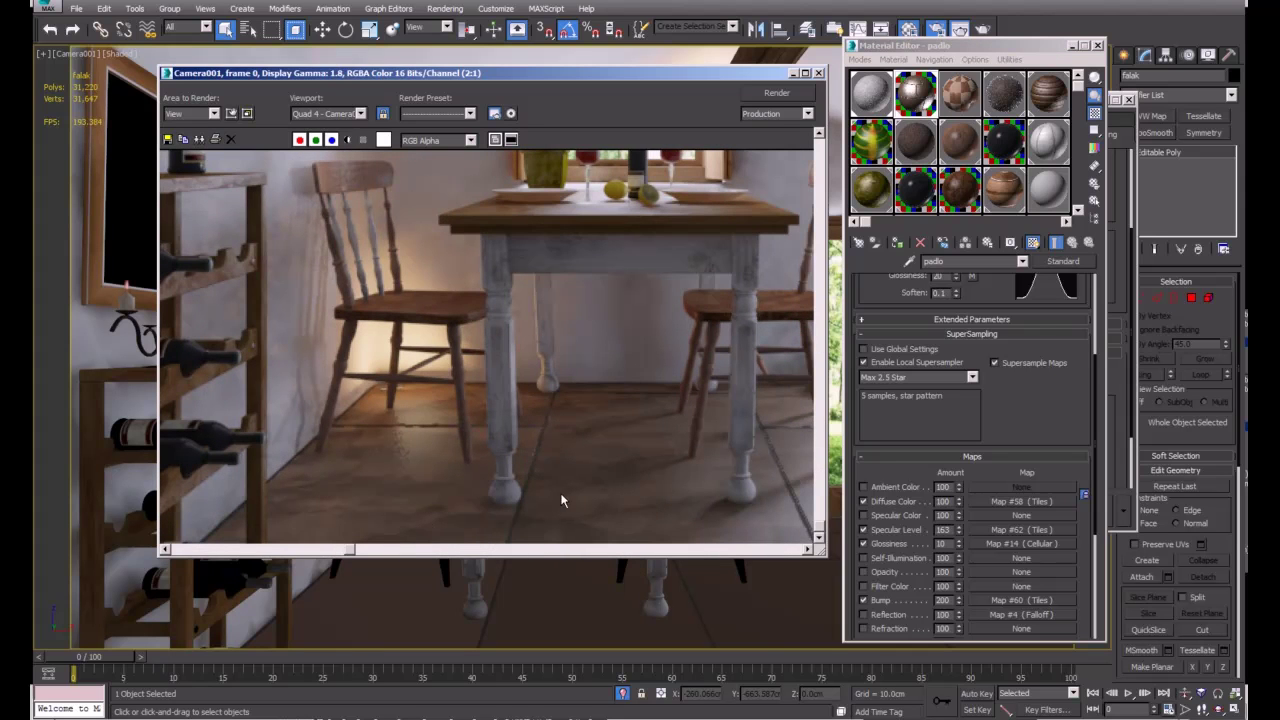
{"action": "scroll", "coordinate": [562, 500], "scroll_direction": "up", "scroll_amount": 2}
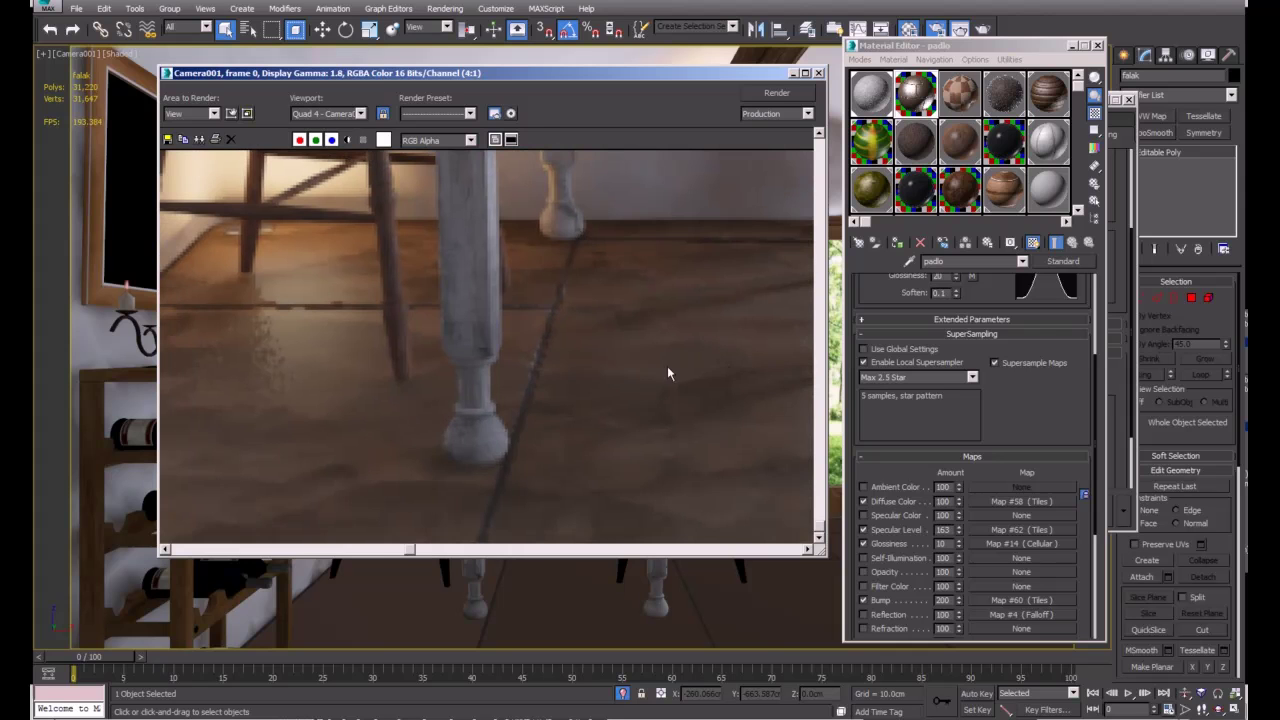
{"action": "middle_click_drag", "start_coordinate": [340, 370], "coordinate": [643, 368]}
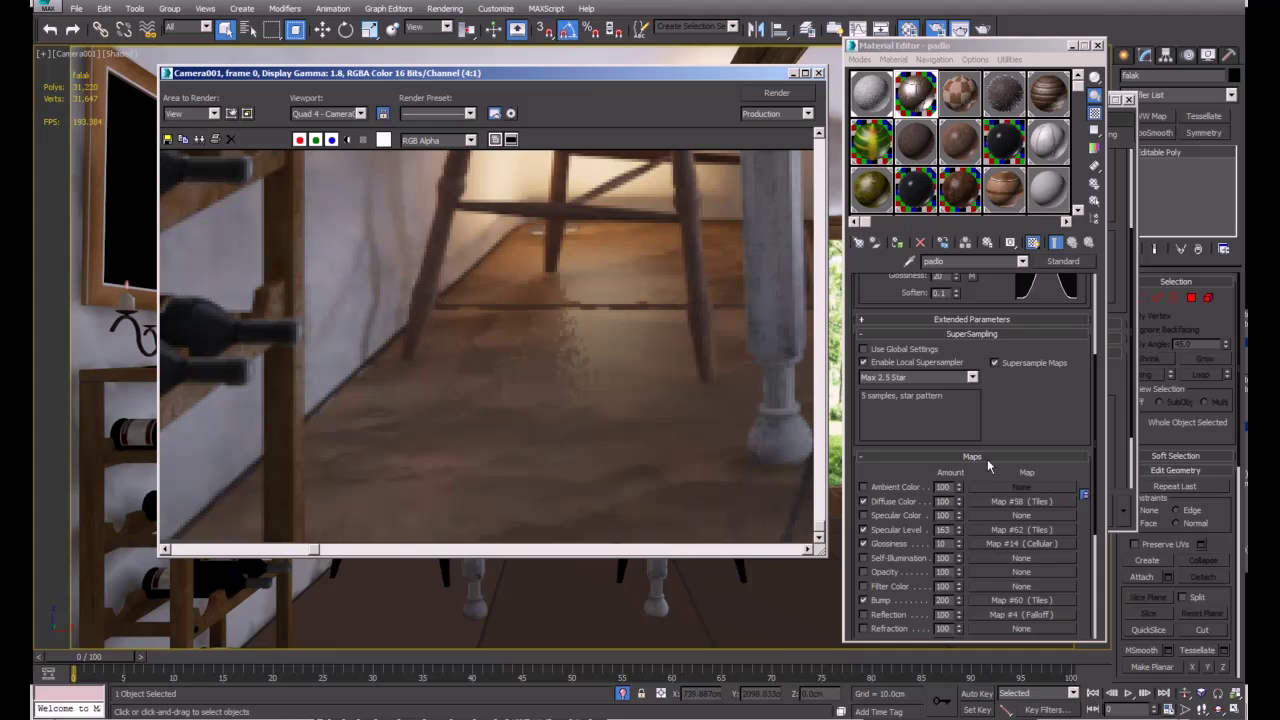
{"action": "scroll", "coordinate": [557, 388], "scroll_direction": "down", "scroll_amount": 1}
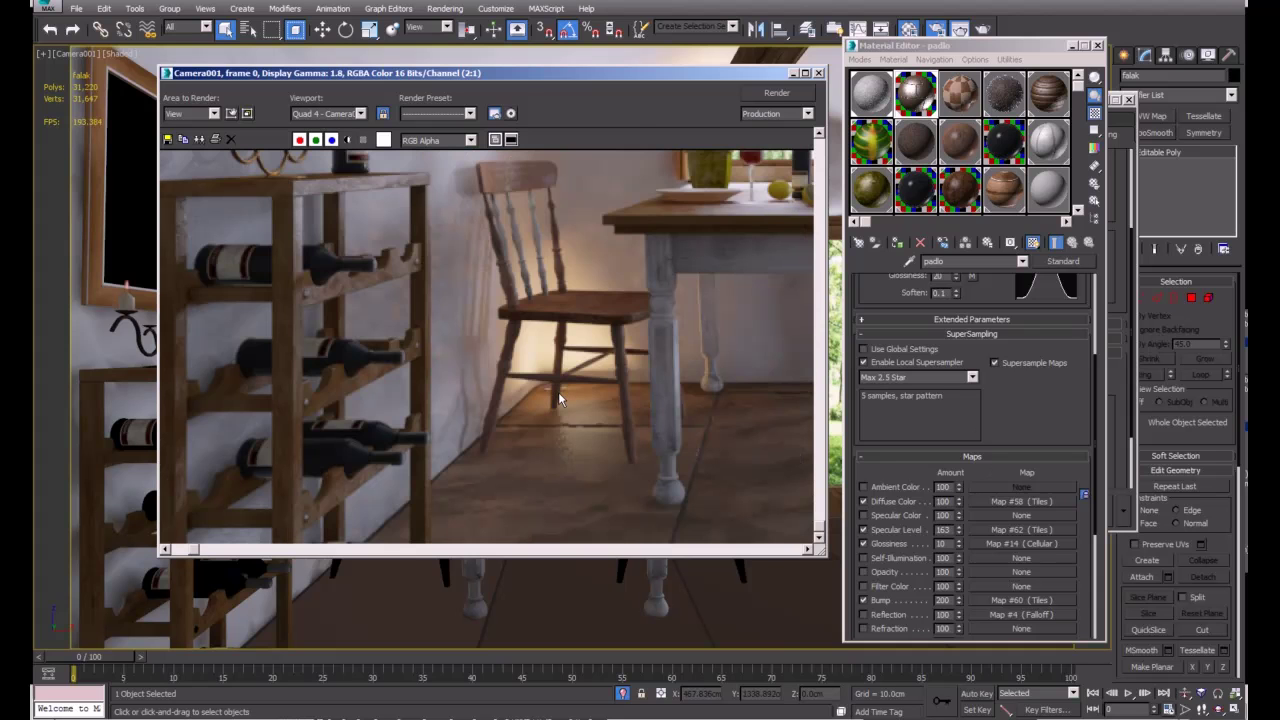
Step: Examine the bright floor tiles and grout lines in front of the door up close
{"action": "scroll", "coordinate": [558, 392], "scroll_direction": "down", "scroll_amount": 1}
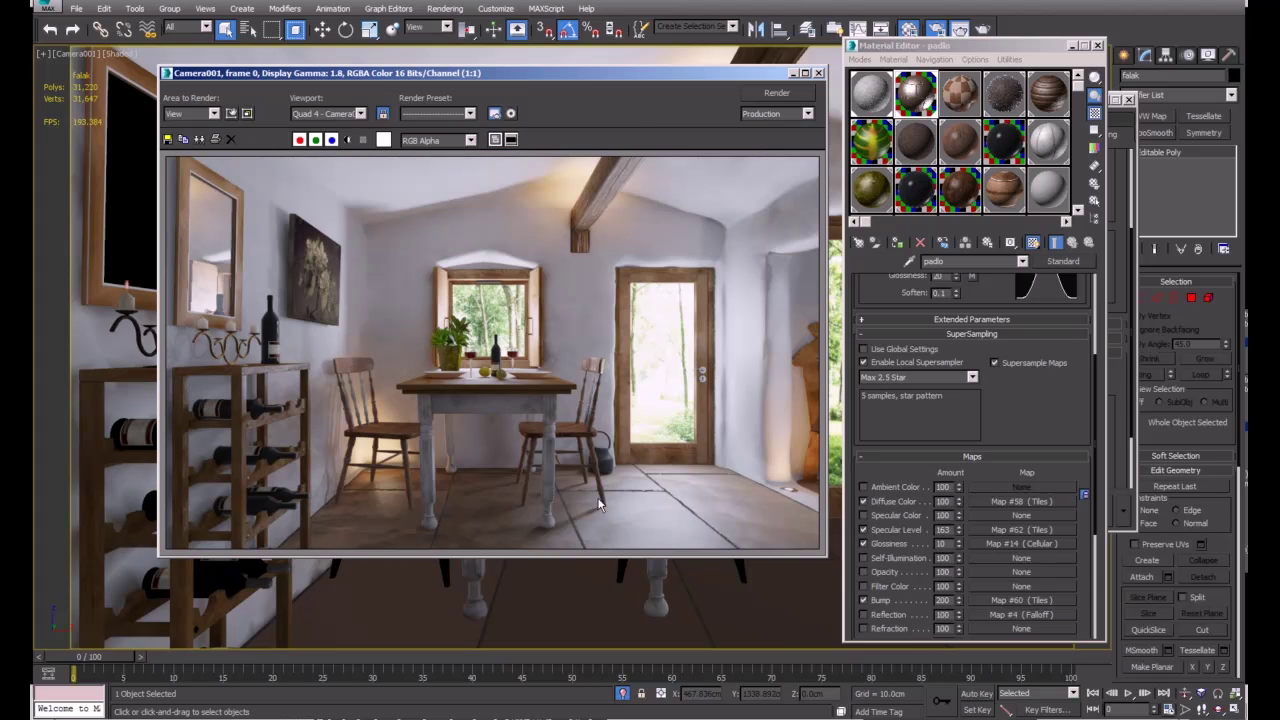
{"action": "scroll", "coordinate": [600, 504], "scroll_direction": "up", "scroll_amount": 2}
{"action": "middle_click_drag", "start_coordinate": [600, 476], "coordinate": [503, 328]}
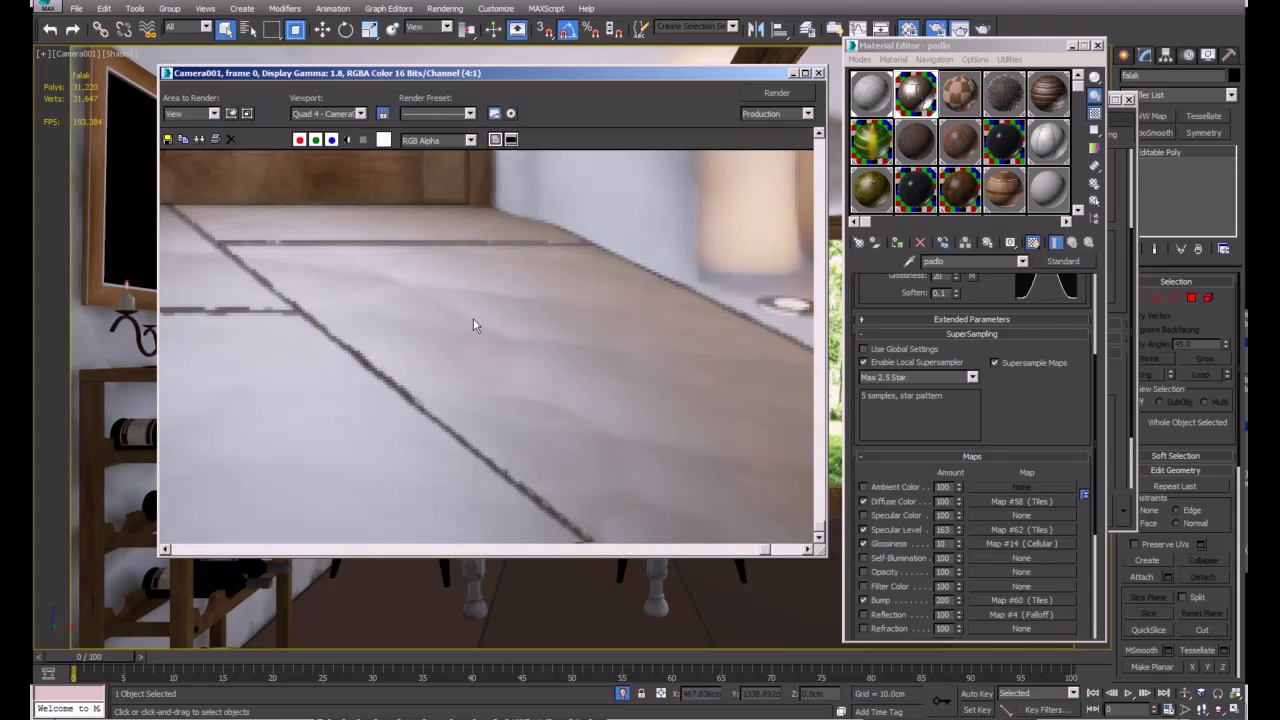
{"action": "scroll", "coordinate": [482, 392], "scroll_direction": "down", "scroll_amount": 2}
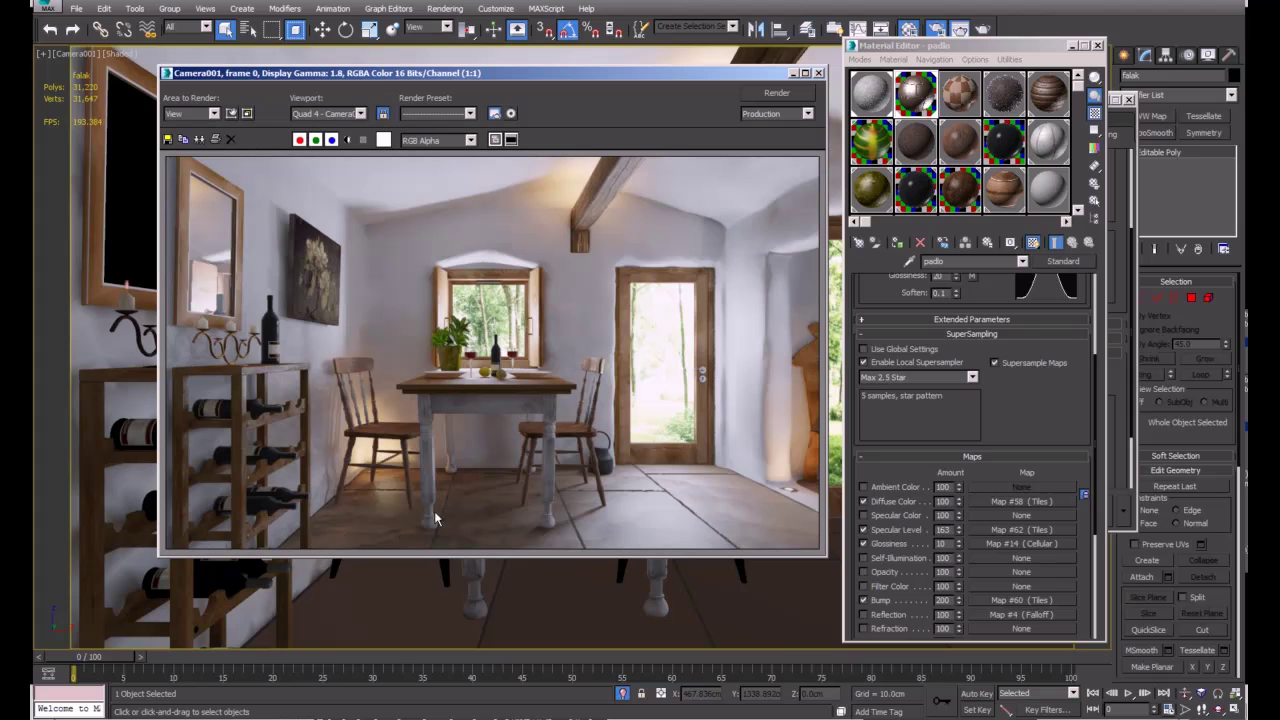
Step: Switch the wall material's Bump map off and back on, and check the padlo floor material's Bump map
{"action": "left_click", "coordinate": [872, 94]}
{"action": "scroll", "coordinate": [946, 485], "scroll_direction": "down", "scroll_amount": 3}
{"action": "left_click", "coordinate": [864, 423]}
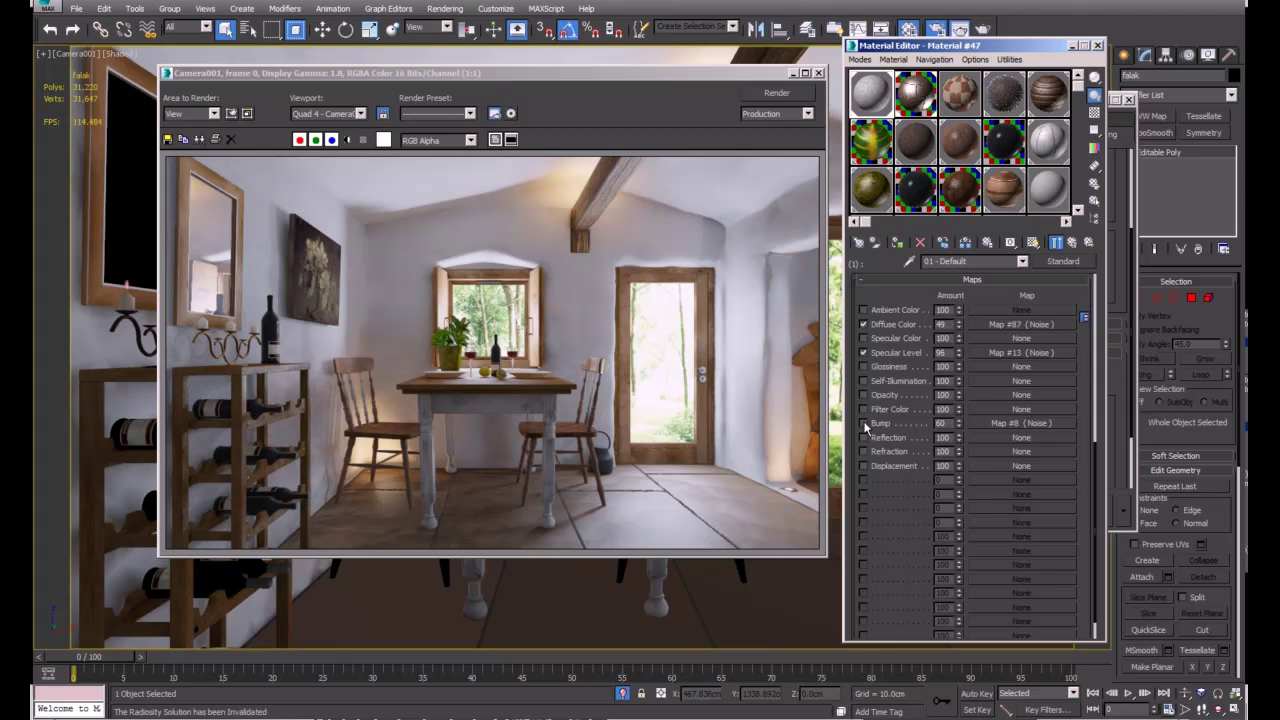
{"action": "left_click", "coordinate": [864, 423]}
{"action": "left_click", "coordinate": [923, 99]}
{"action": "left_click_drag", "start_coordinate": [907, 427], "coordinate": [924, 288]}
{"action": "left_click", "coordinate": [864, 462]}
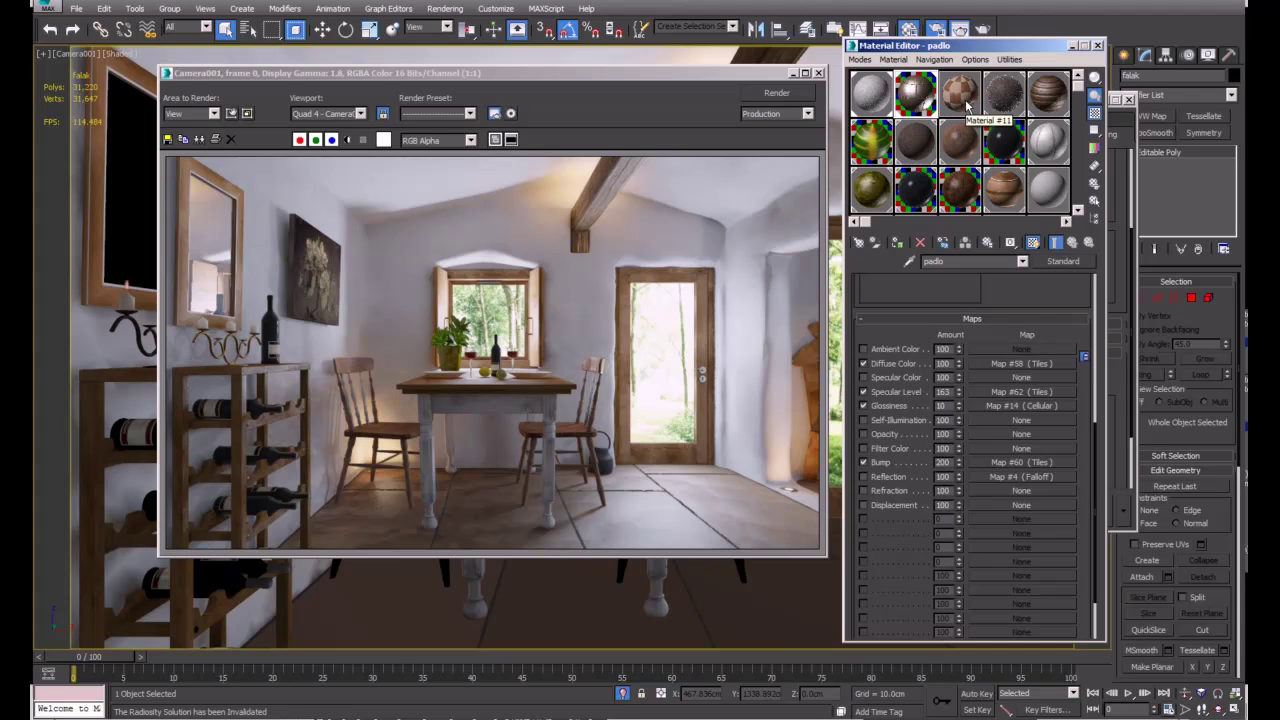
Step: Select the brown Material #62 and examine the painting and its shadow on the wall in the render
{"action": "left_click", "coordinate": [922, 148]}
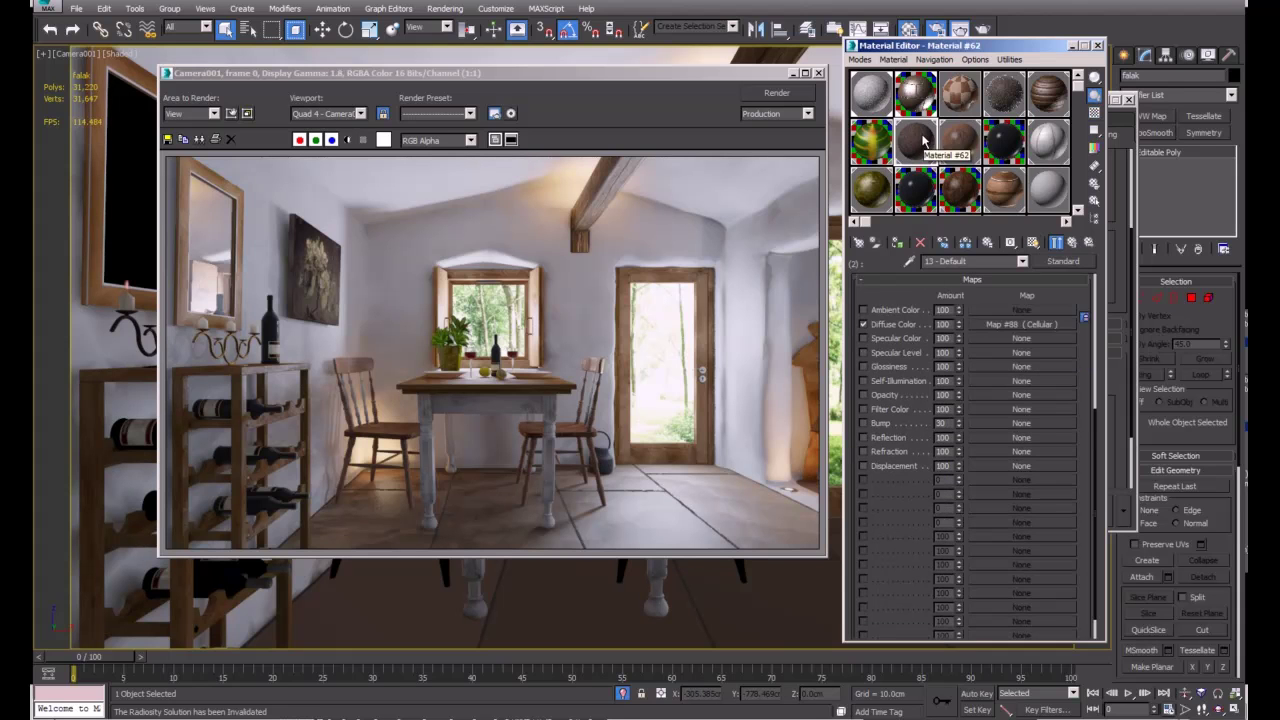
{"action": "left_click", "coordinate": [326, 250]}
{"action": "scroll", "coordinate": [326, 250], "scroll_direction": "up", "scroll_amount": 2}
{"action": "middle_click_drag", "start_coordinate": [326, 250], "coordinate": [538, 314]}
{"action": "scroll", "coordinate": [538, 314], "scroll_direction": "down", "scroll_amount": 1}
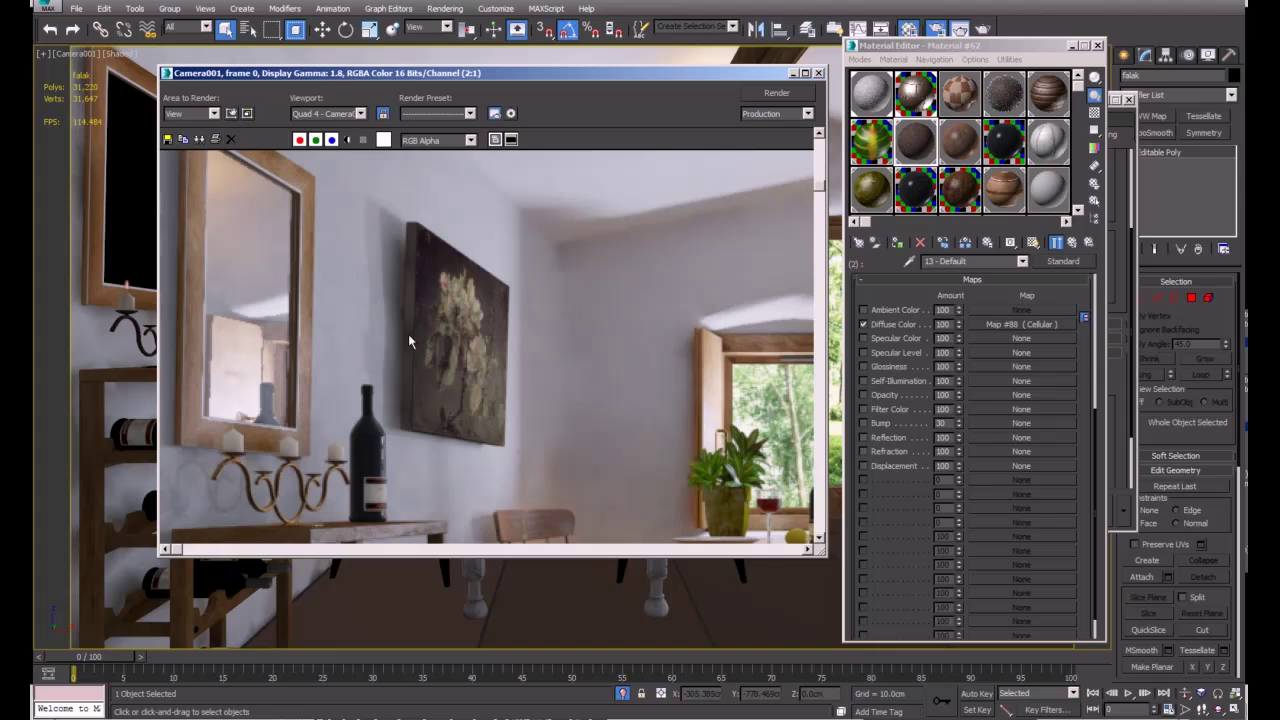
{"action": "scroll", "coordinate": [415, 330], "scroll_direction": "up", "scroll_amount": 1}
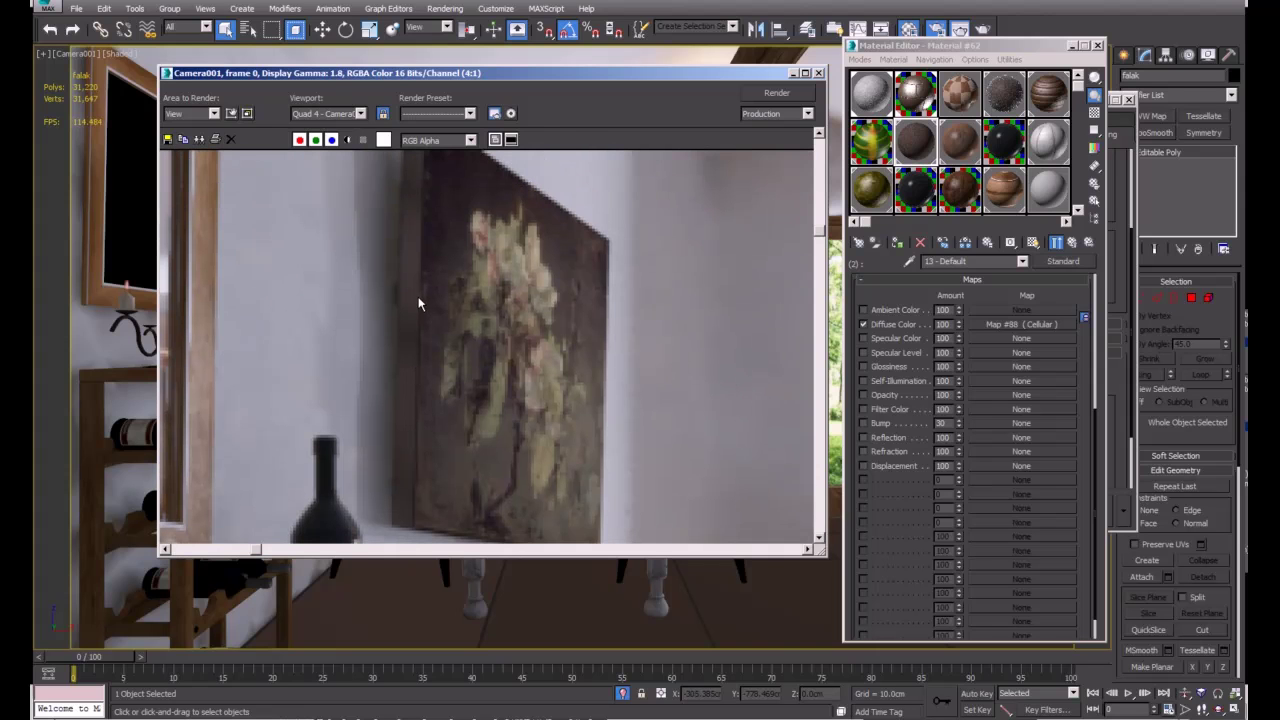
Step: Inspect the 13 - Default submaterial in an enlarged preview and check its Diffuse Color map
{"action": "double_click", "coordinate": [910, 160]}
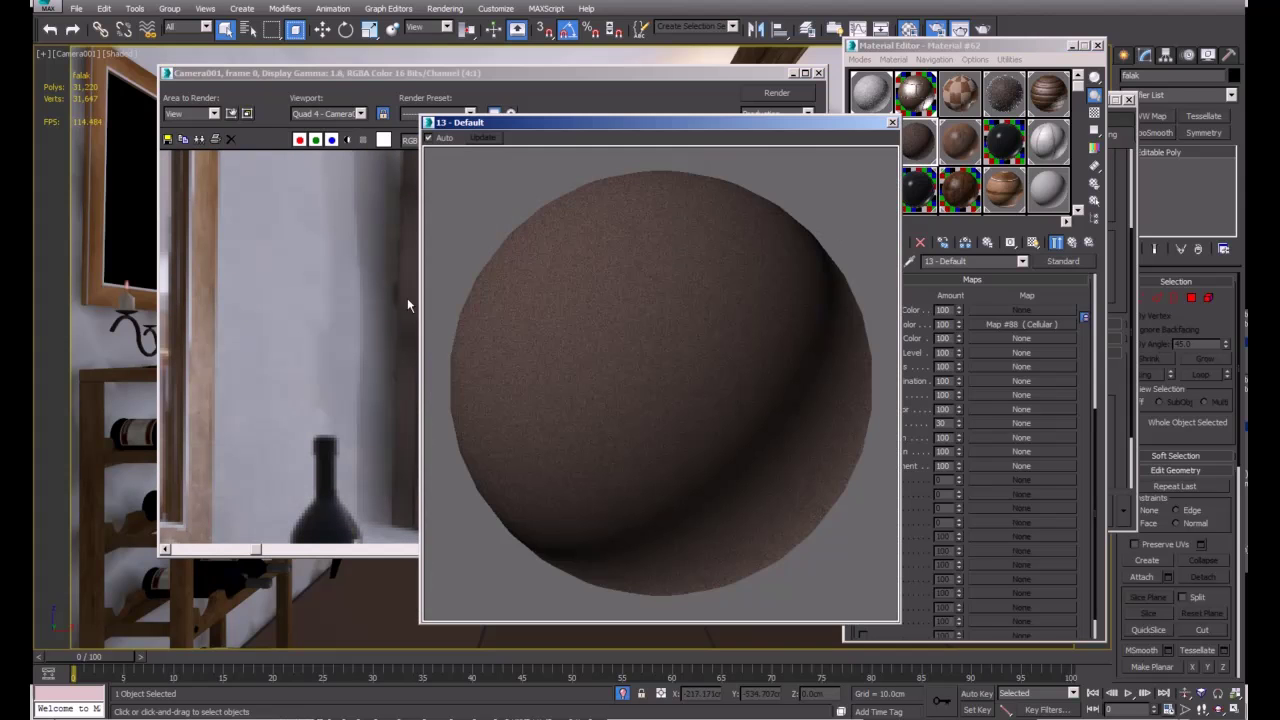
{"action": "left_click", "coordinate": [892, 122]}
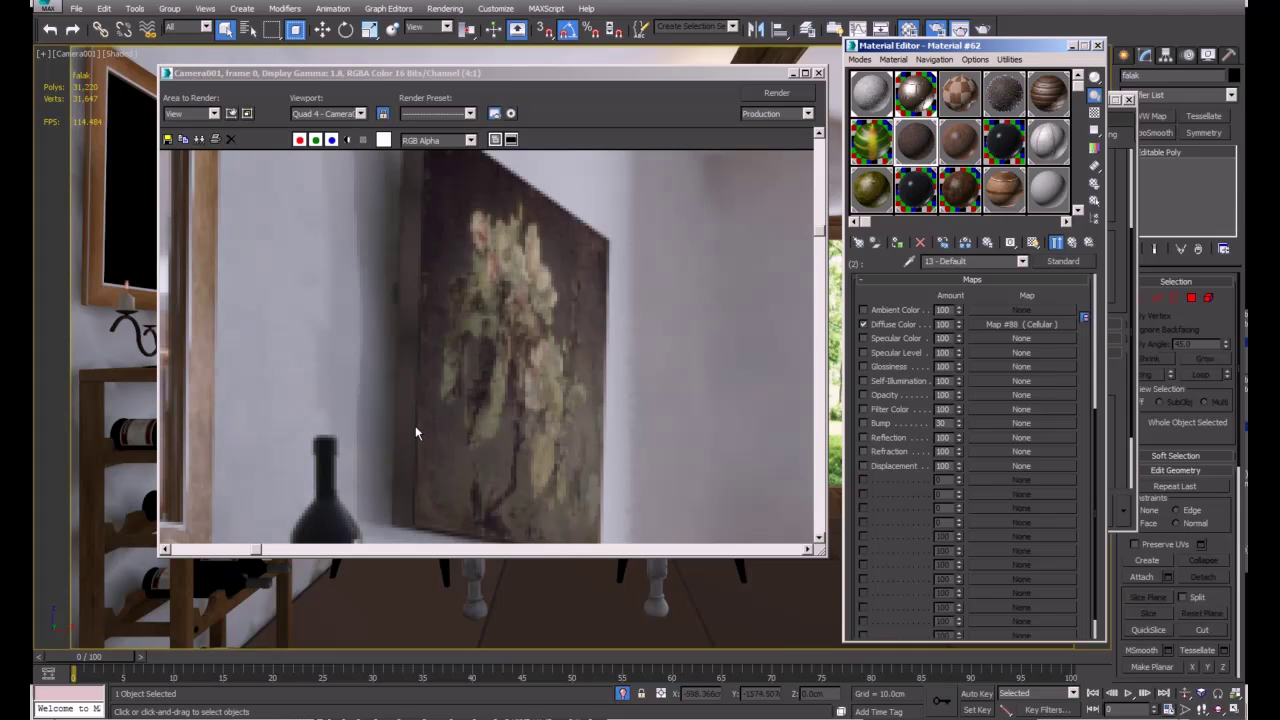
{"action": "left_click", "coordinate": [880, 325]}
{"action": "left_click", "coordinate": [881, 325]}
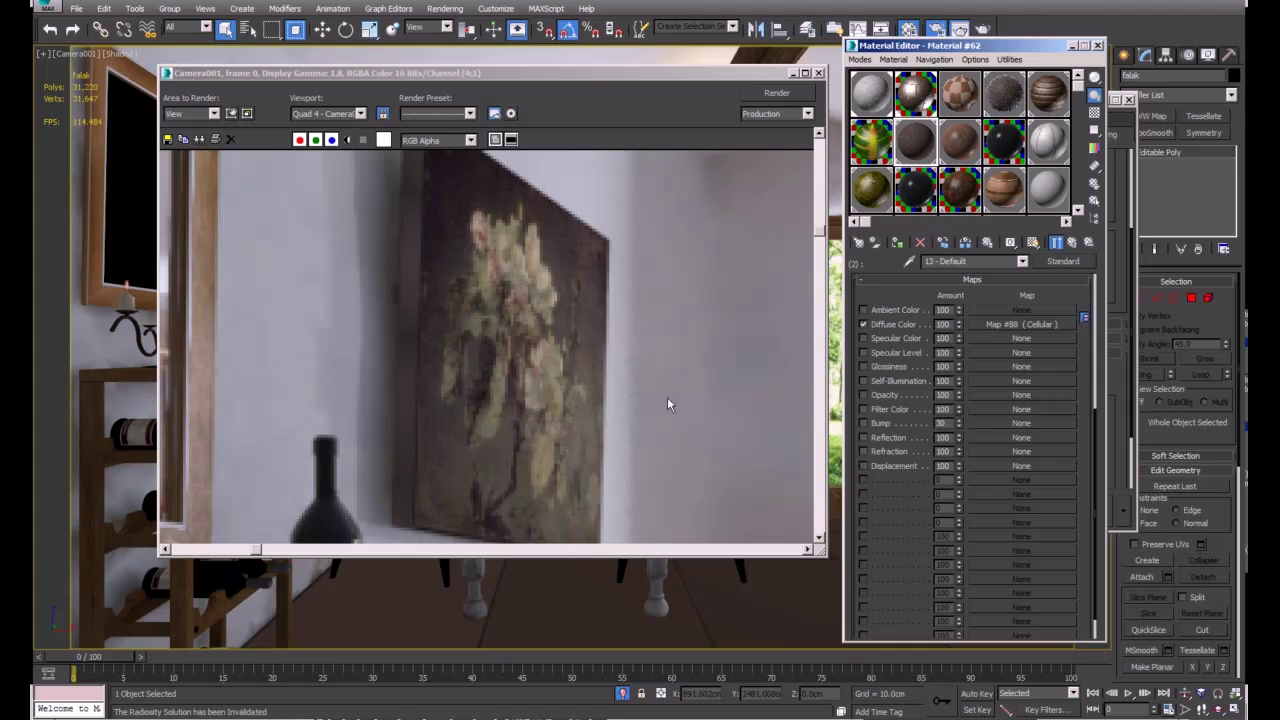
Step: Render the full camera view again and look closely at the mirror and painting as they render
{"action": "left_click", "coordinate": [667, 397]}
{"action": "scroll", "coordinate": [558, 361], "scroll_direction": "down", "scroll_amount": 2}
{"action": "scroll", "coordinate": [558, 366], "scroll_direction": "down", "scroll_amount": 1}
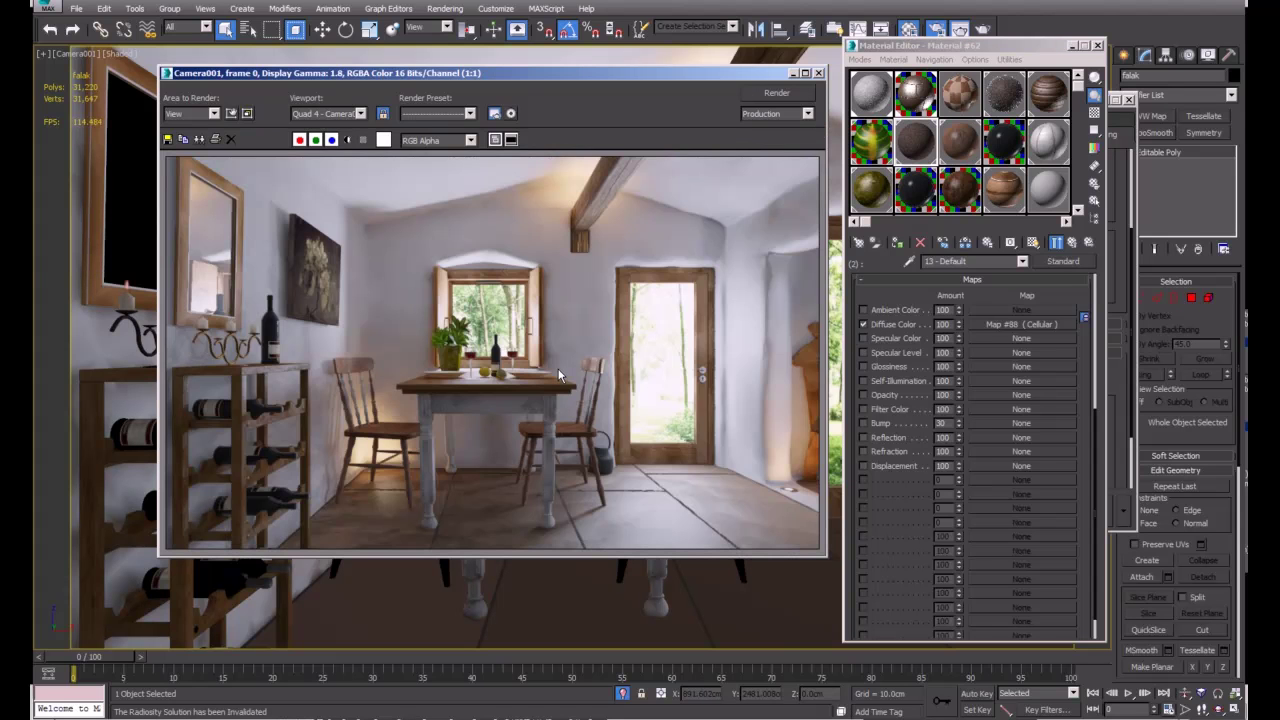
{"action": "left_click", "coordinate": [778, 93]}
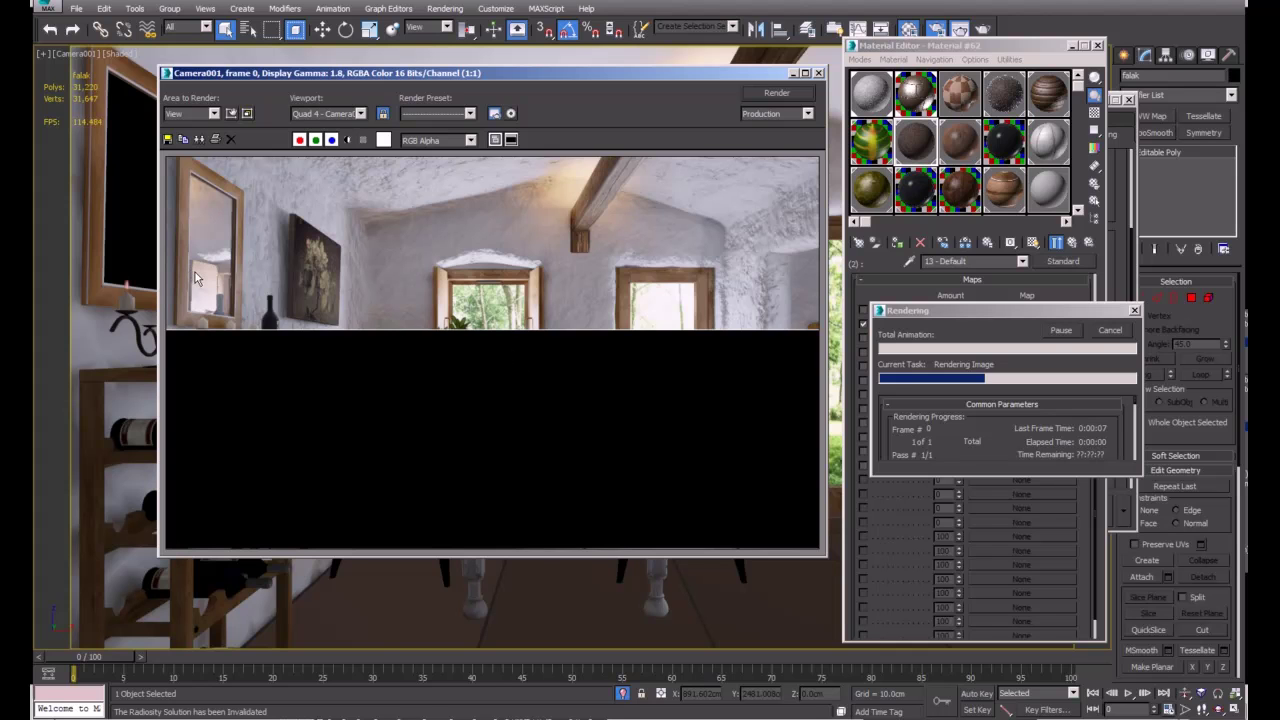
{"action": "scroll", "coordinate": [194, 268], "scroll_direction": "up", "scroll_amount": 2}
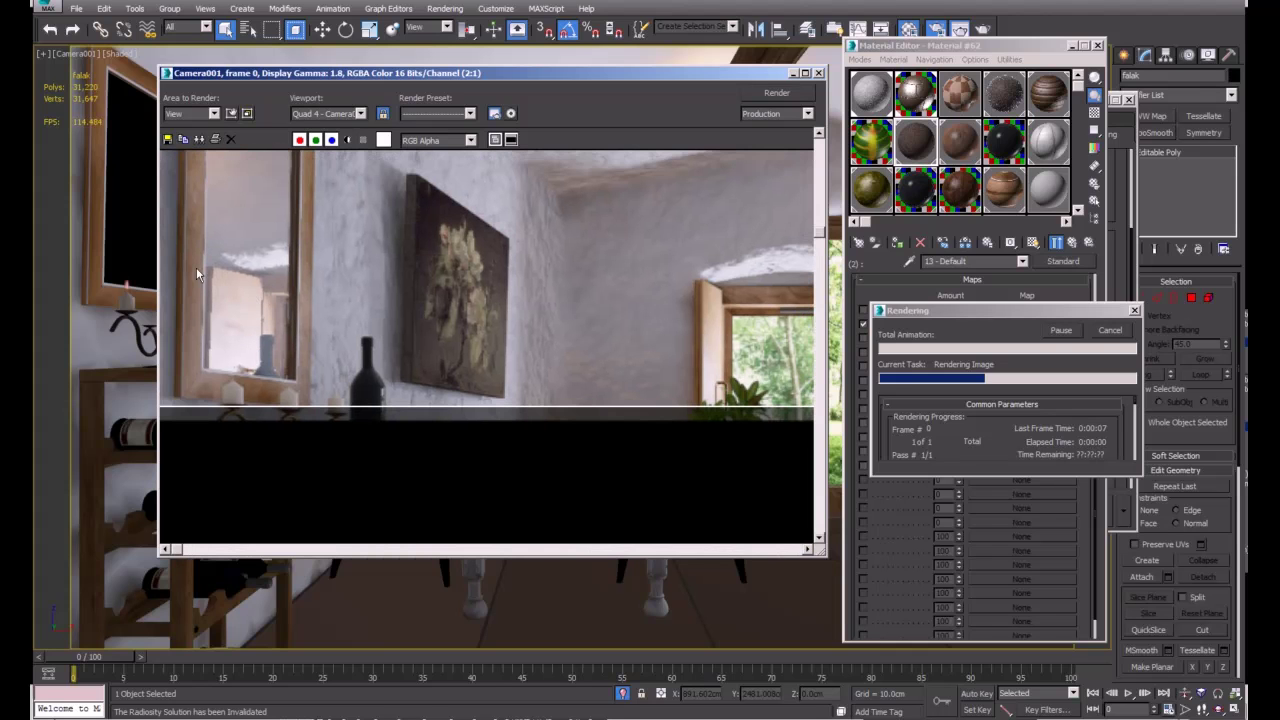
Step: Examine the painting, its edge shadow and the surrounding wall texture at several magnifications in the render in progress
{"action": "scroll", "coordinate": [236, 352], "scroll_direction": "down", "scroll_amount": 2}
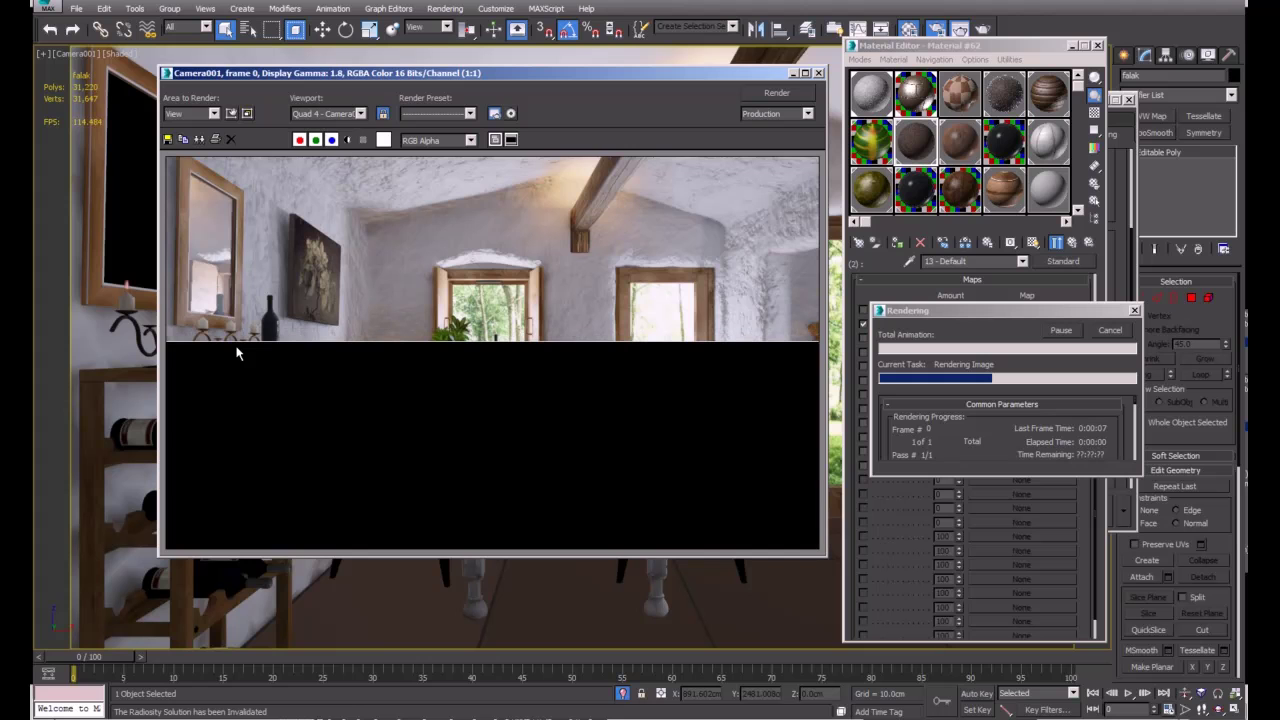
{"action": "scroll", "coordinate": [278, 267], "scroll_direction": "up", "scroll_amount": 2}
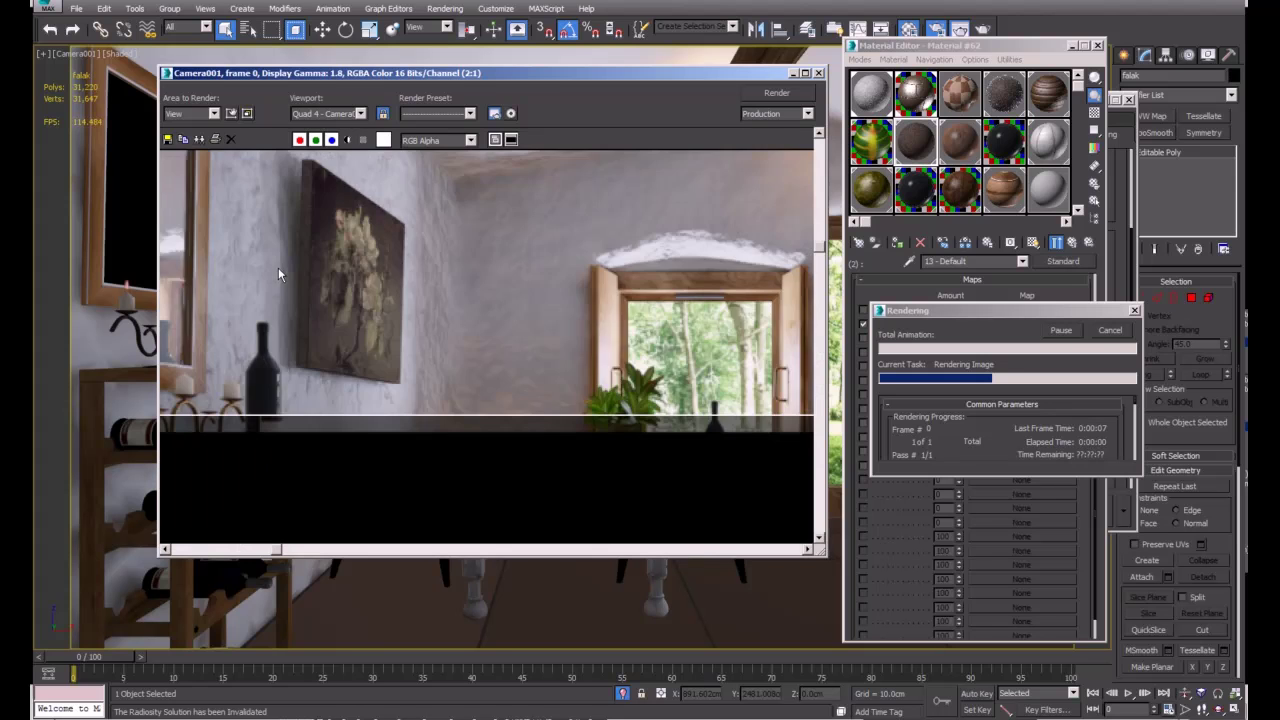
{"action": "scroll", "coordinate": [278, 267], "scroll_direction": "up", "scroll_amount": 4}
{"action": "scroll", "coordinate": [350, 298], "scroll_direction": "down", "scroll_amount": 2}
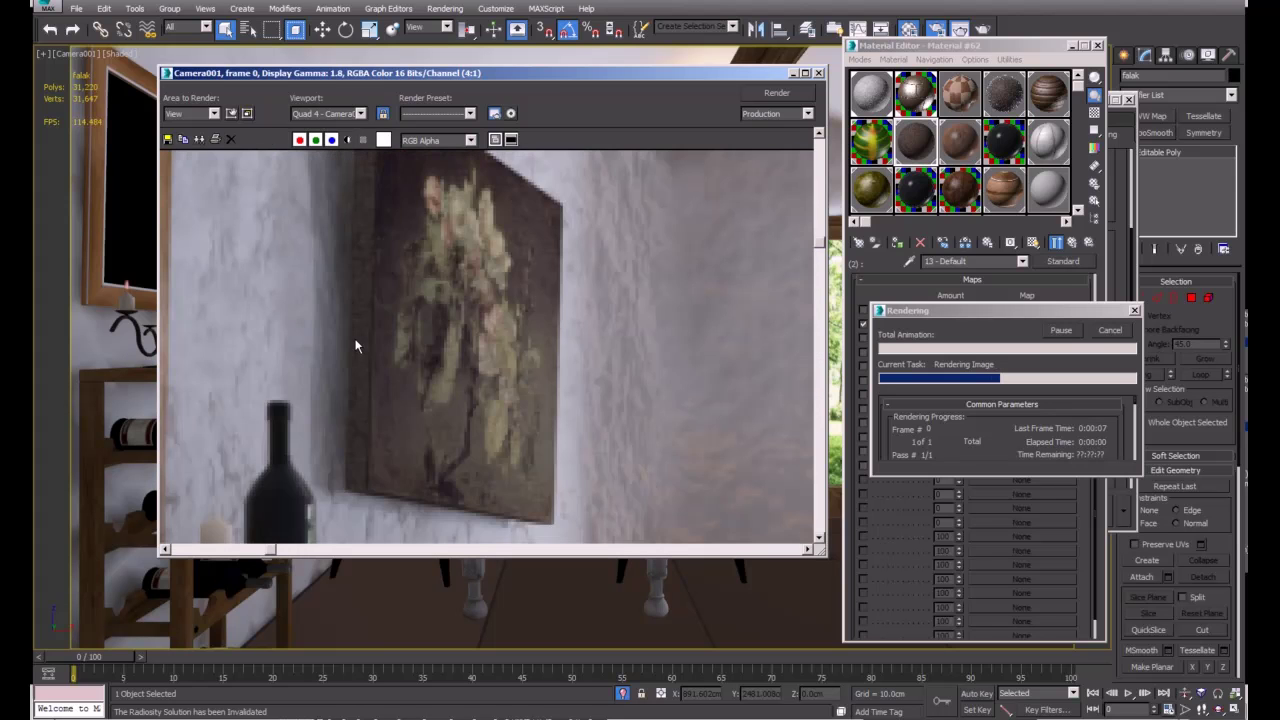
{"action": "scroll", "coordinate": [383, 416], "scroll_direction": "down", "scroll_amount": 2}
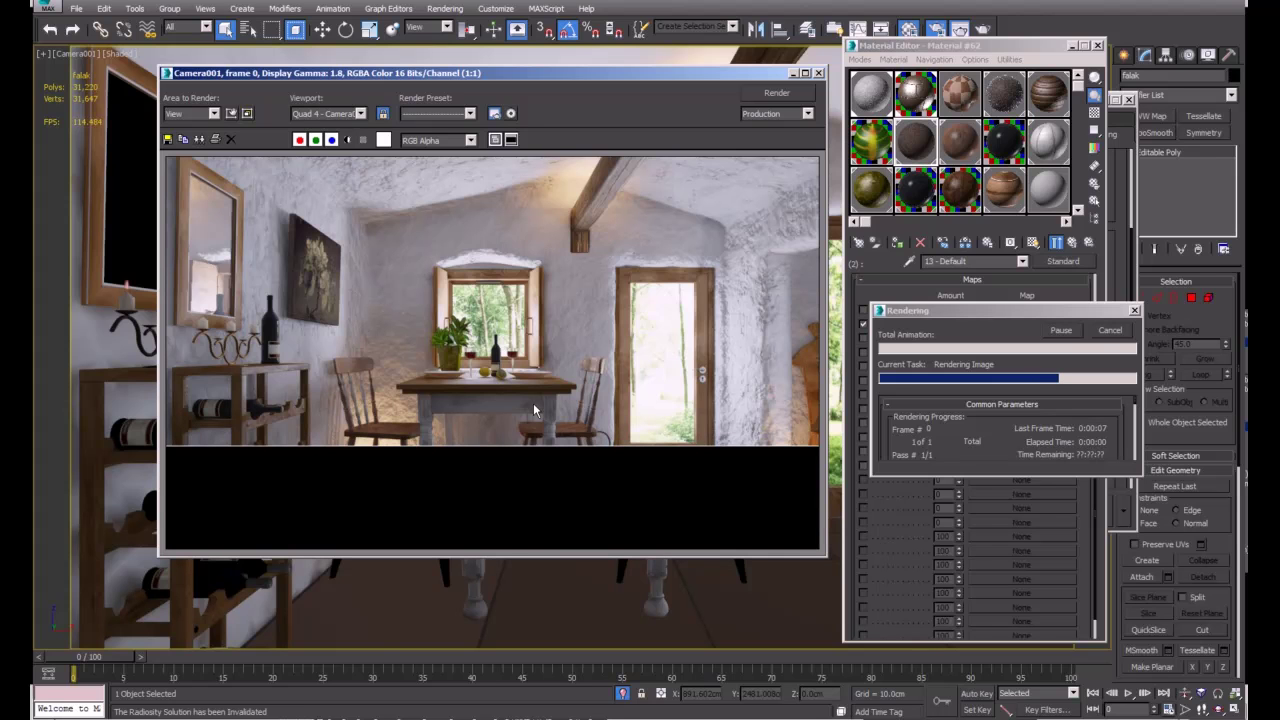
Step: Examine the chair, table legs and floor tiles closely while the lower part of the image renders
{"action": "scroll", "coordinate": [534, 410], "scroll_direction": "up", "scroll_amount": 4}
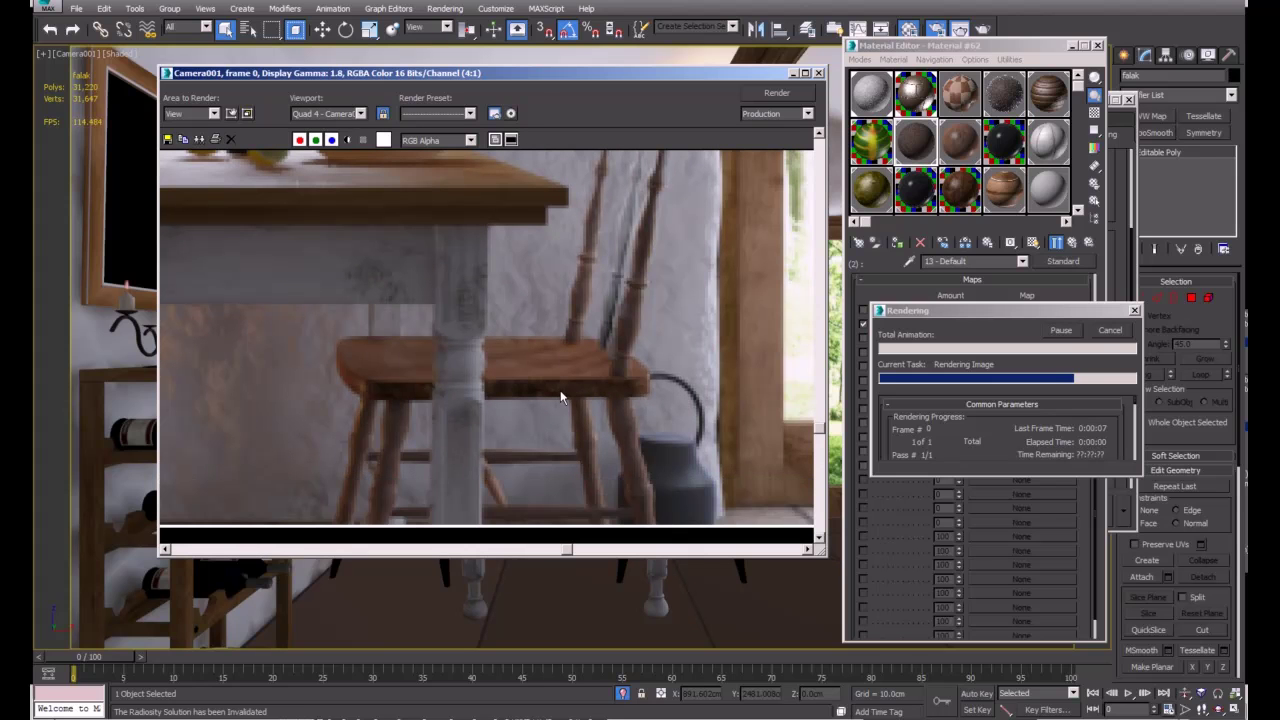
{"action": "scroll", "coordinate": [560, 396], "scroll_direction": "down", "scroll_amount": 2}
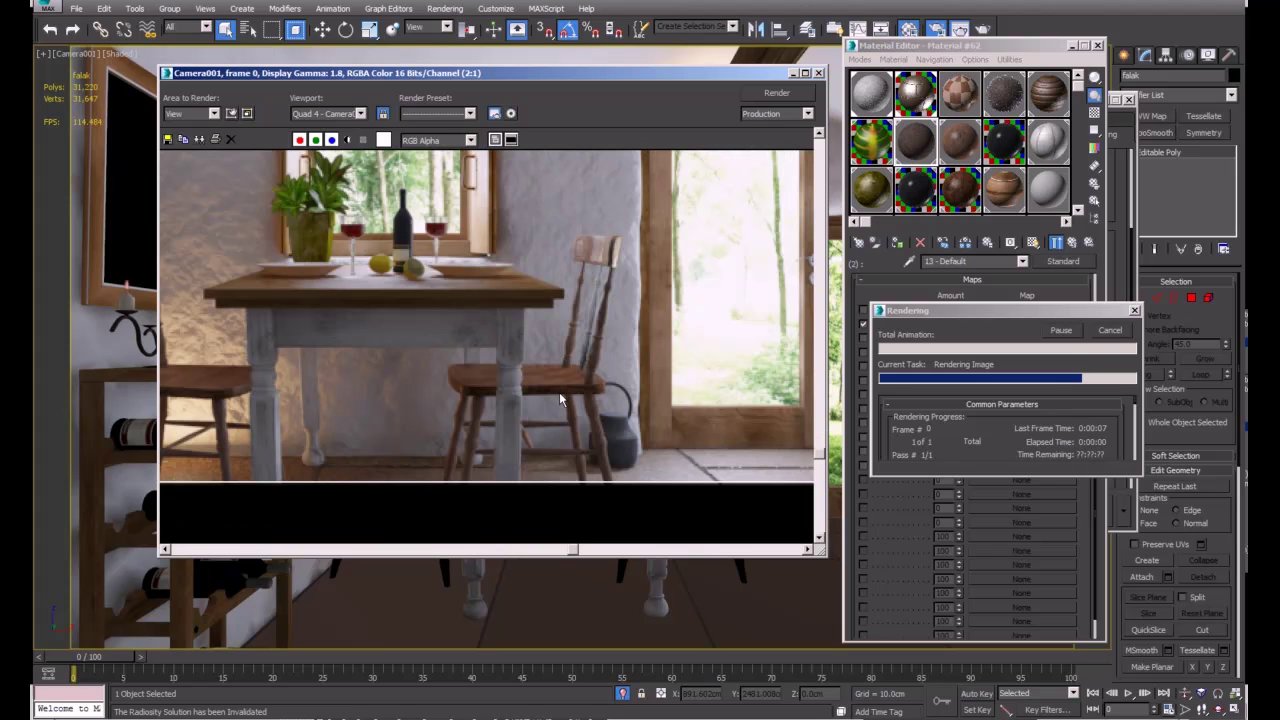
{"action": "scroll", "coordinate": [560, 395], "scroll_direction": "down", "scroll_amount": 2}
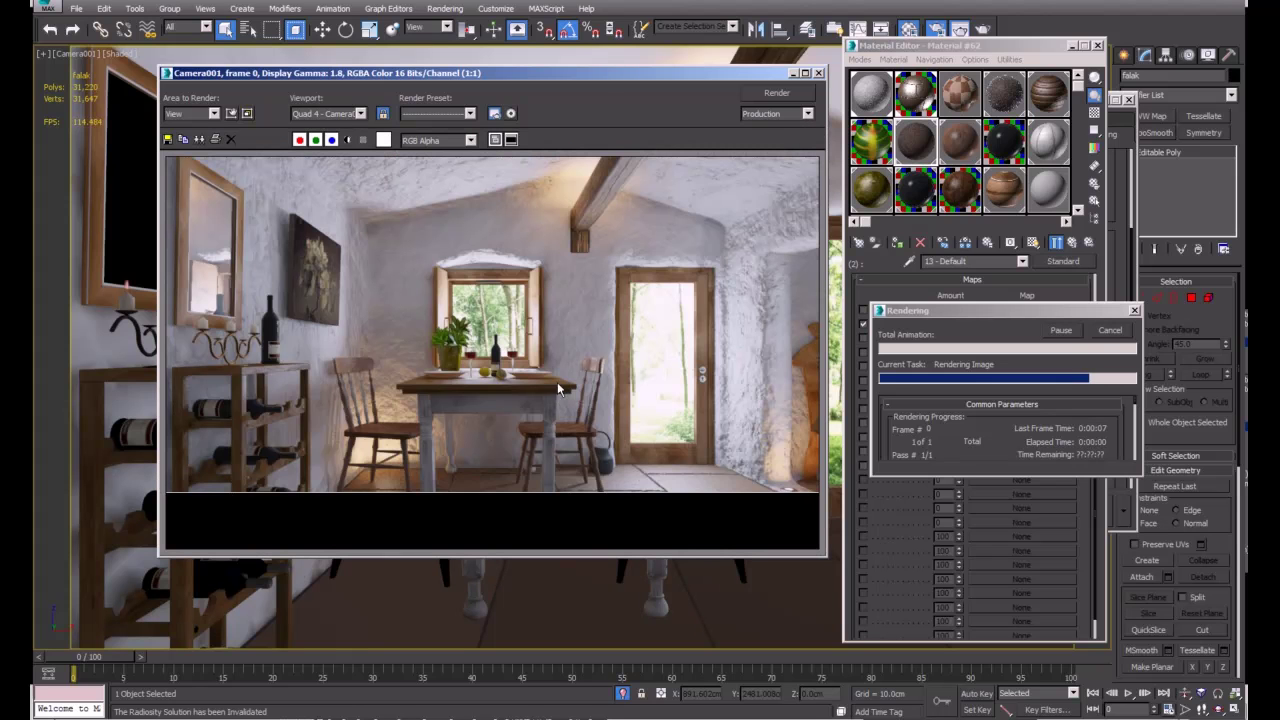
{"action": "scroll", "coordinate": [477, 484], "scroll_direction": "up", "scroll_amount": 2}
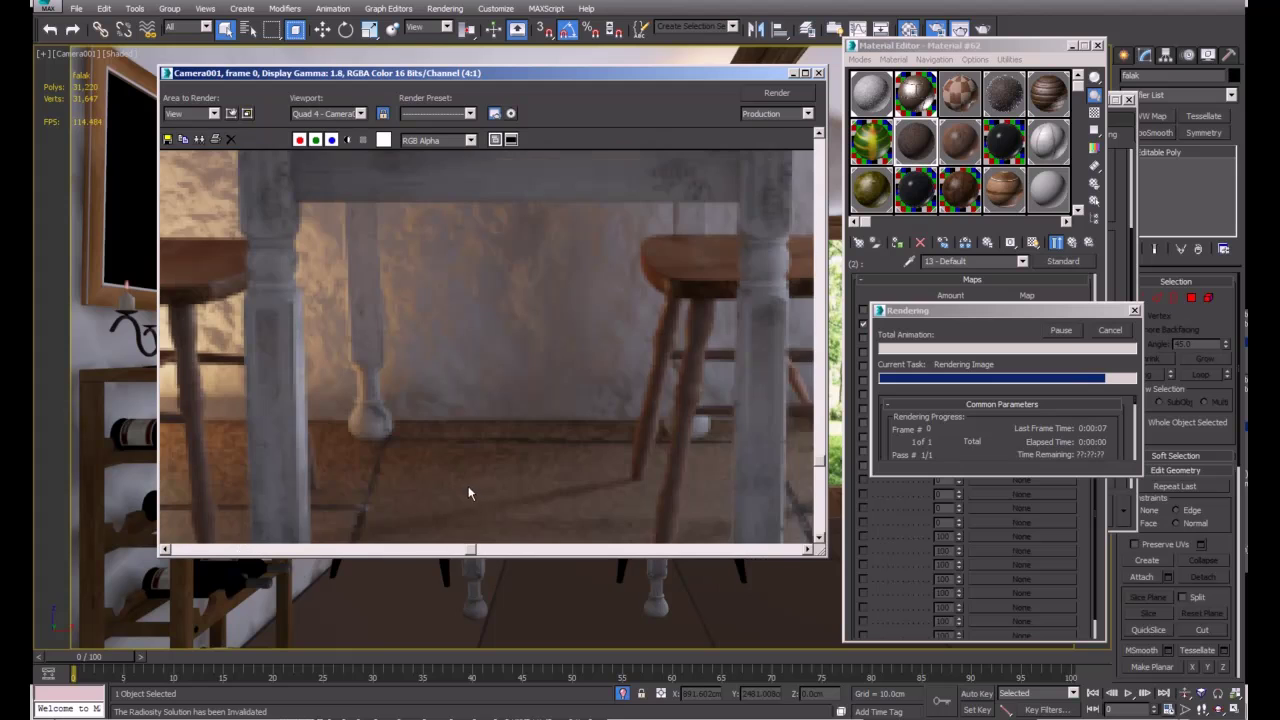
{"action": "middle_click_drag", "start_coordinate": [468, 486], "coordinate": [648, 370]}
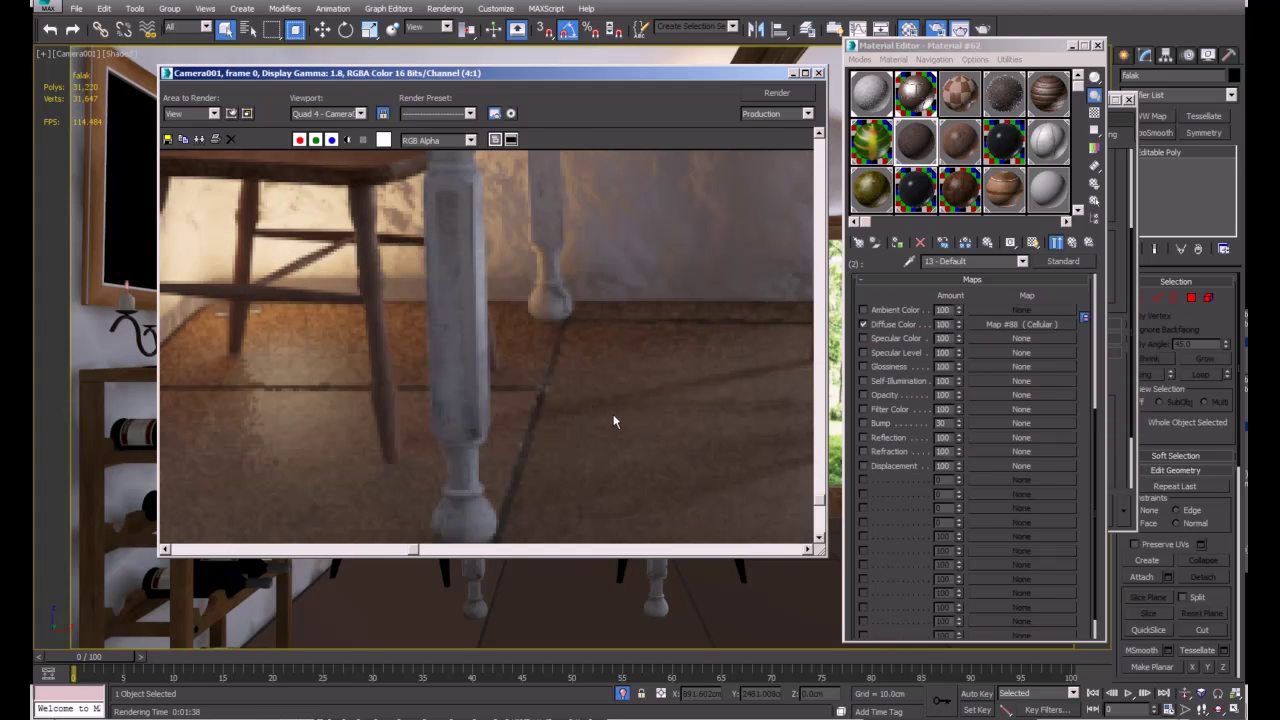
{"action": "scroll", "coordinate": [613, 420], "scroll_direction": "down", "scroll_amount": 1}
{"action": "scroll", "coordinate": [614, 428], "scroll_direction": "down", "scroll_amount": 1}
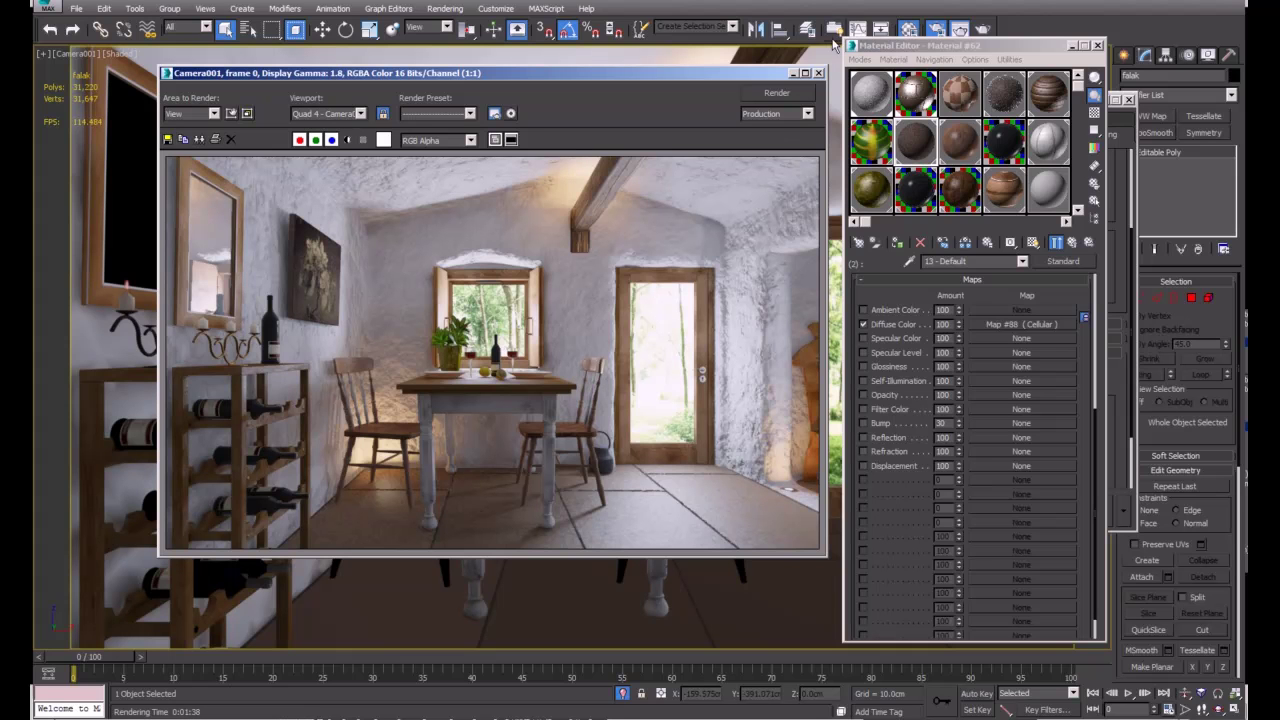
Step: Check the output size in the common render settings, close them and move the Material Editor beside the render
{"action": "left_click_drag", "start_coordinate": [968, 46], "coordinate": [965, 270]}
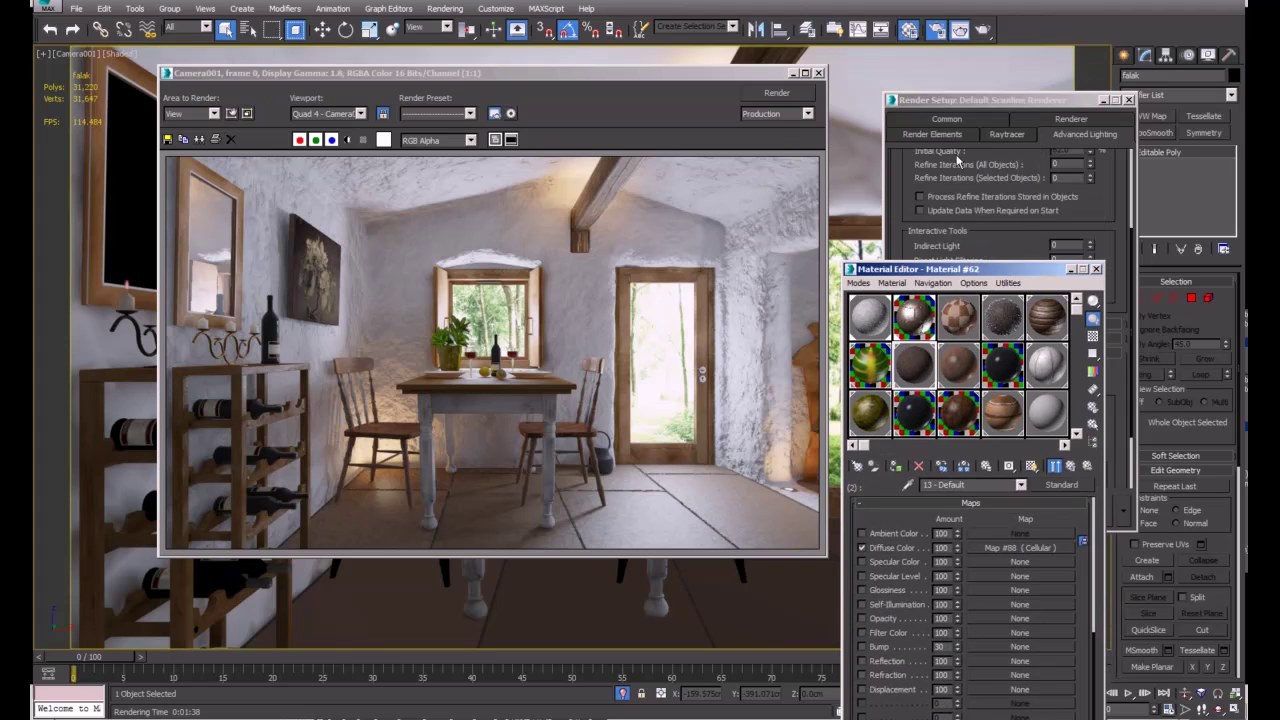
{"action": "left_click", "coordinate": [950, 120]}
{"action": "double_click", "coordinate": [966, 339]}
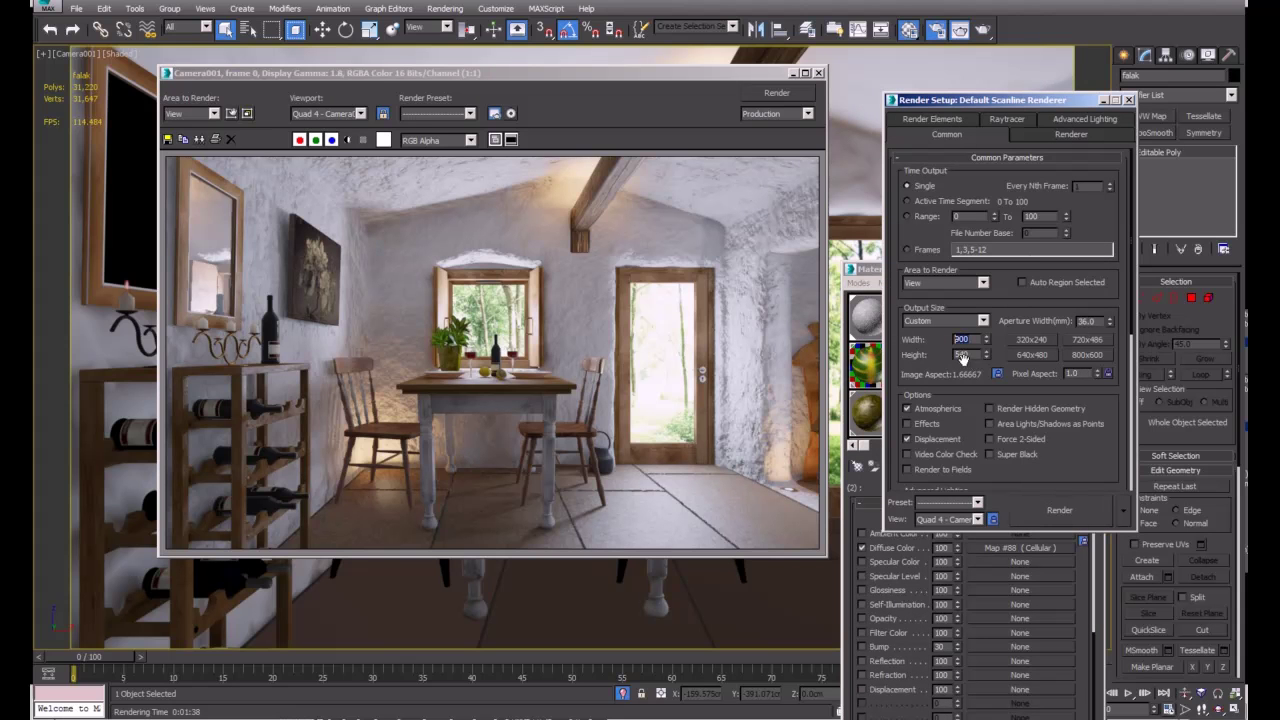
{"action": "left_click", "coordinate": [1128, 100]}
{"action": "left_click_drag", "start_coordinate": [940, 269], "coordinate": [933, 84]}
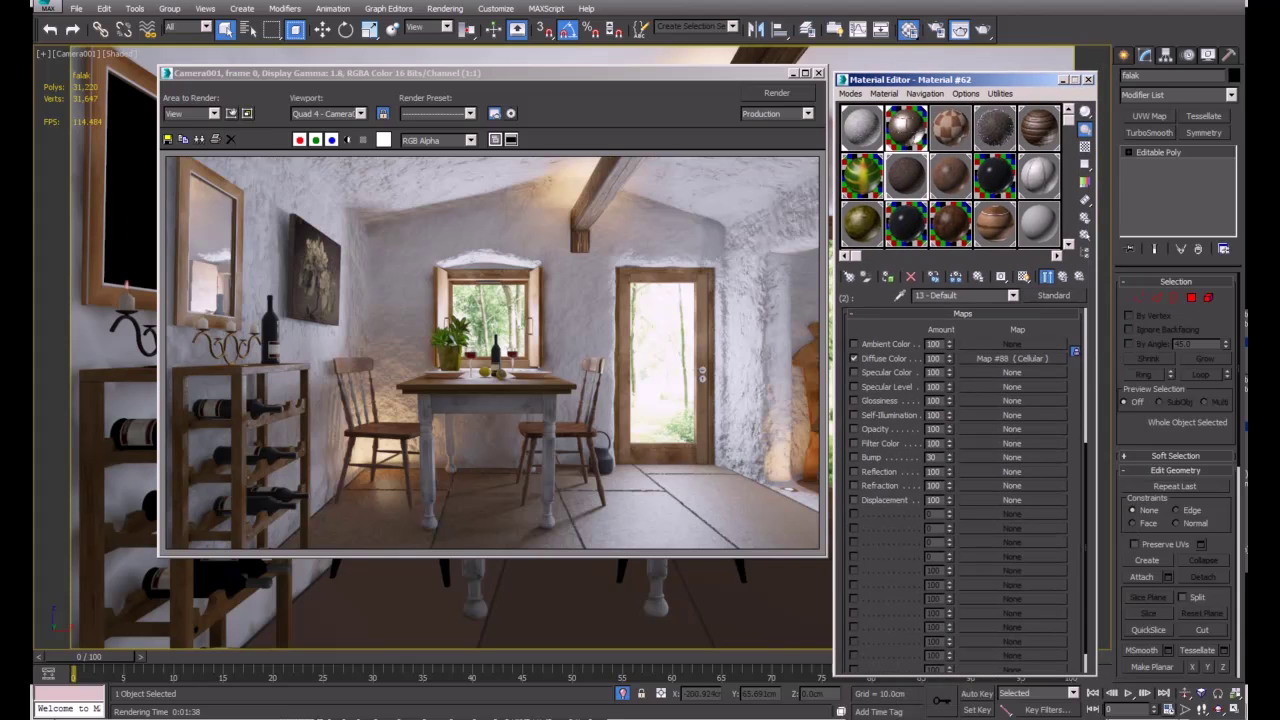
Step: Examine the floor tiles, door, chairs, table and lit back wall in the finished render
{"action": "left_click", "coordinate": [498, 340]}
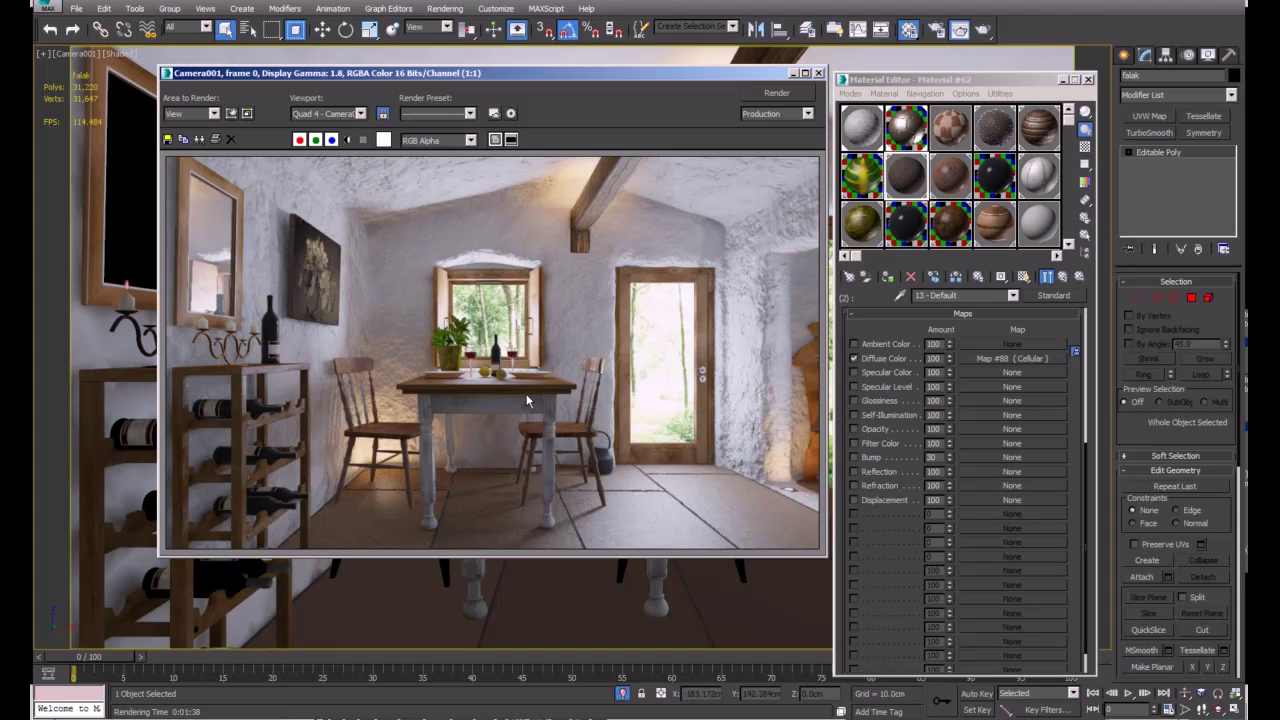
{"action": "left_click_drag", "start_coordinate": [651, 71], "coordinate": [633, 74]}
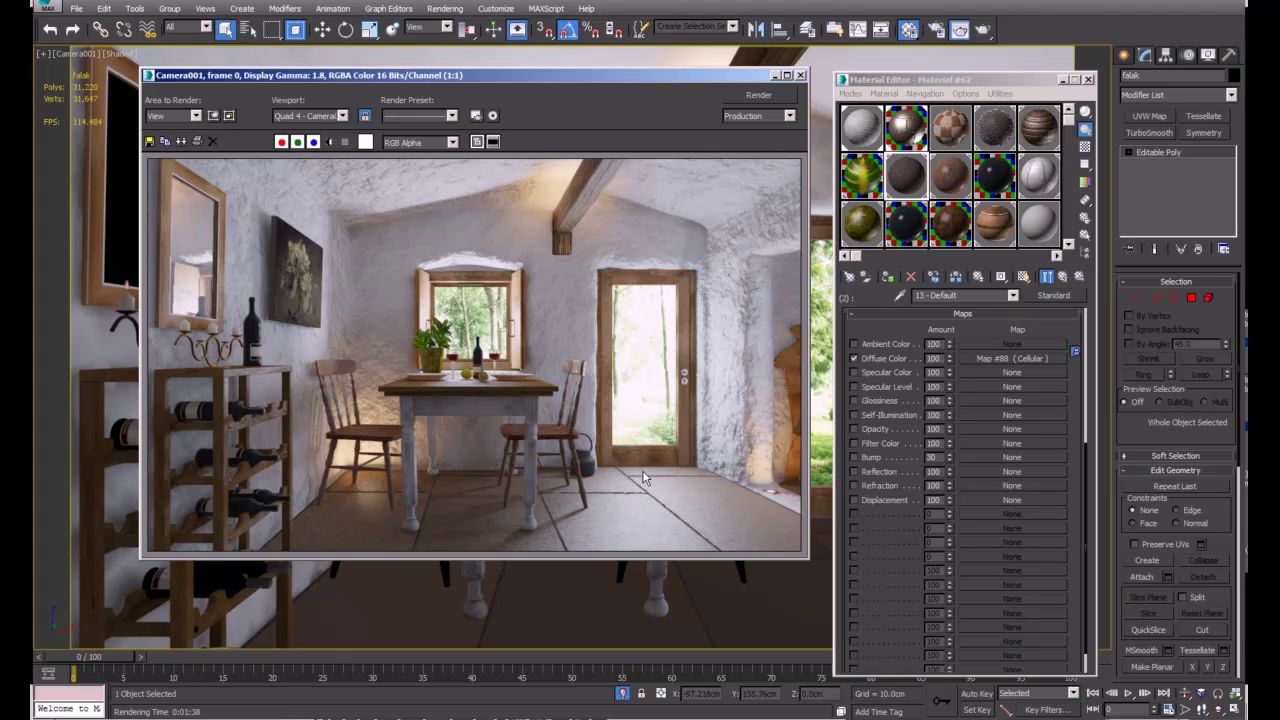
{"action": "scroll", "coordinate": [755, 498], "scroll_direction": "up", "scroll_amount": 1}
{"action": "middle_click_drag", "start_coordinate": [775, 517], "coordinate": [733, 485]}
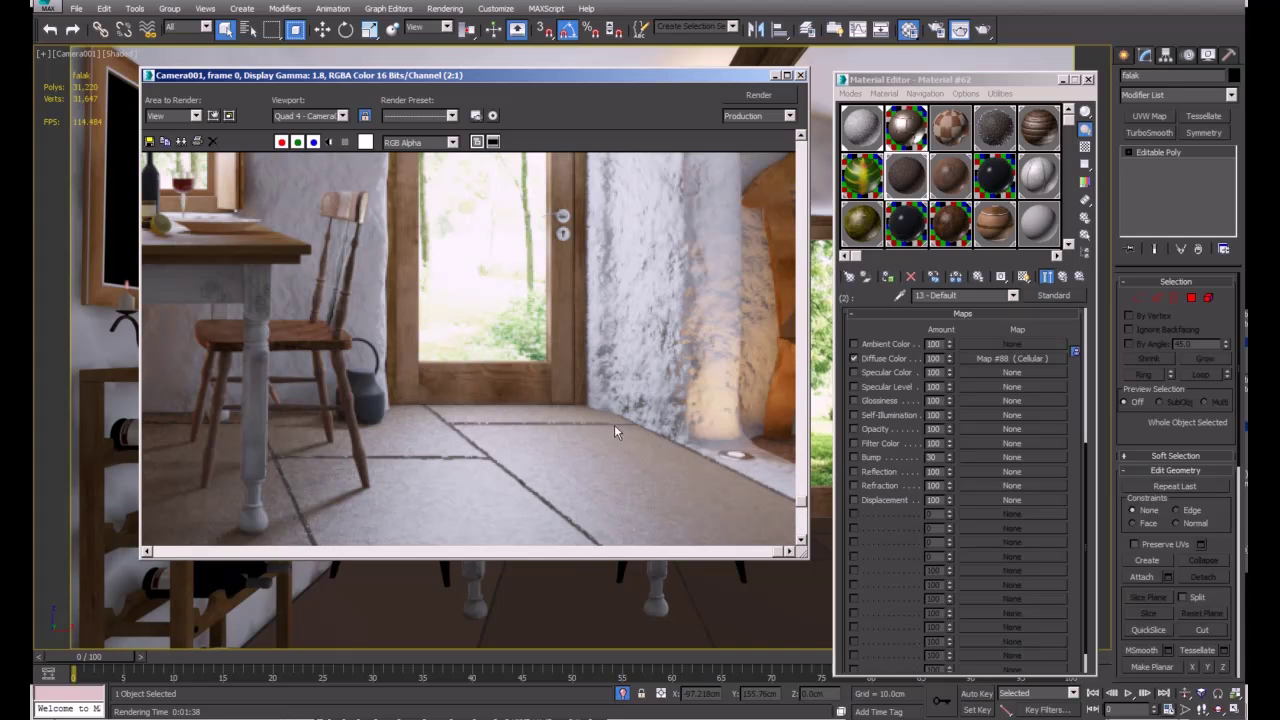
{"action": "middle_click_drag", "start_coordinate": [614, 424], "coordinate": [582, 419]}
{"action": "middle_click_drag", "start_coordinate": [366, 229], "coordinate": [548, 295]}
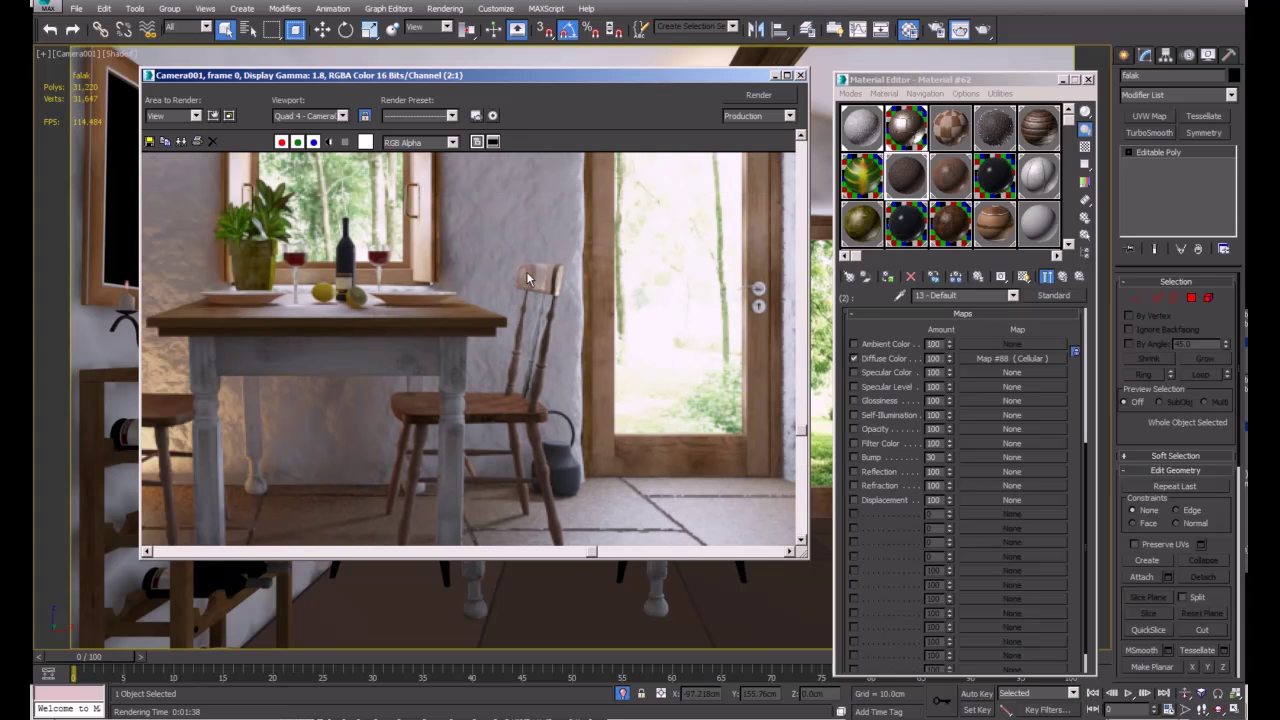
{"action": "middle_click_drag", "start_coordinate": [476, 393], "coordinate": [558, 388]}
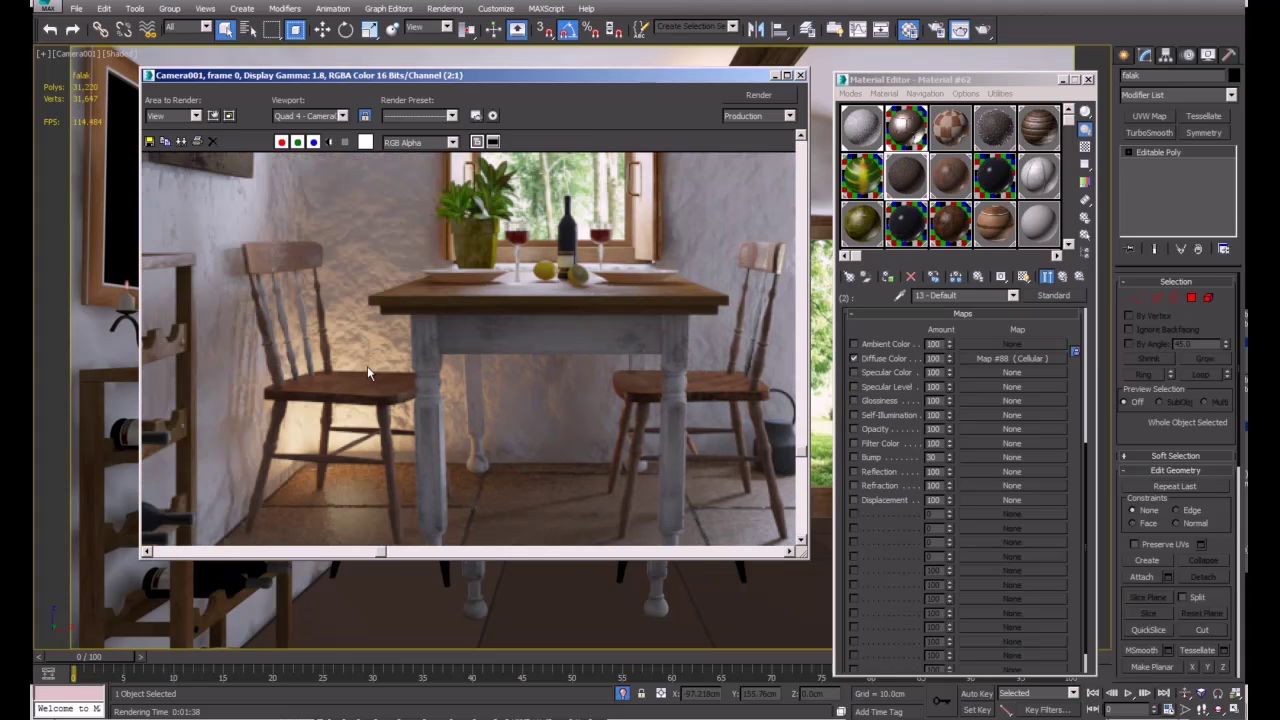
{"action": "middle_click_drag", "start_coordinate": [563, 363], "coordinate": [574, 400]}
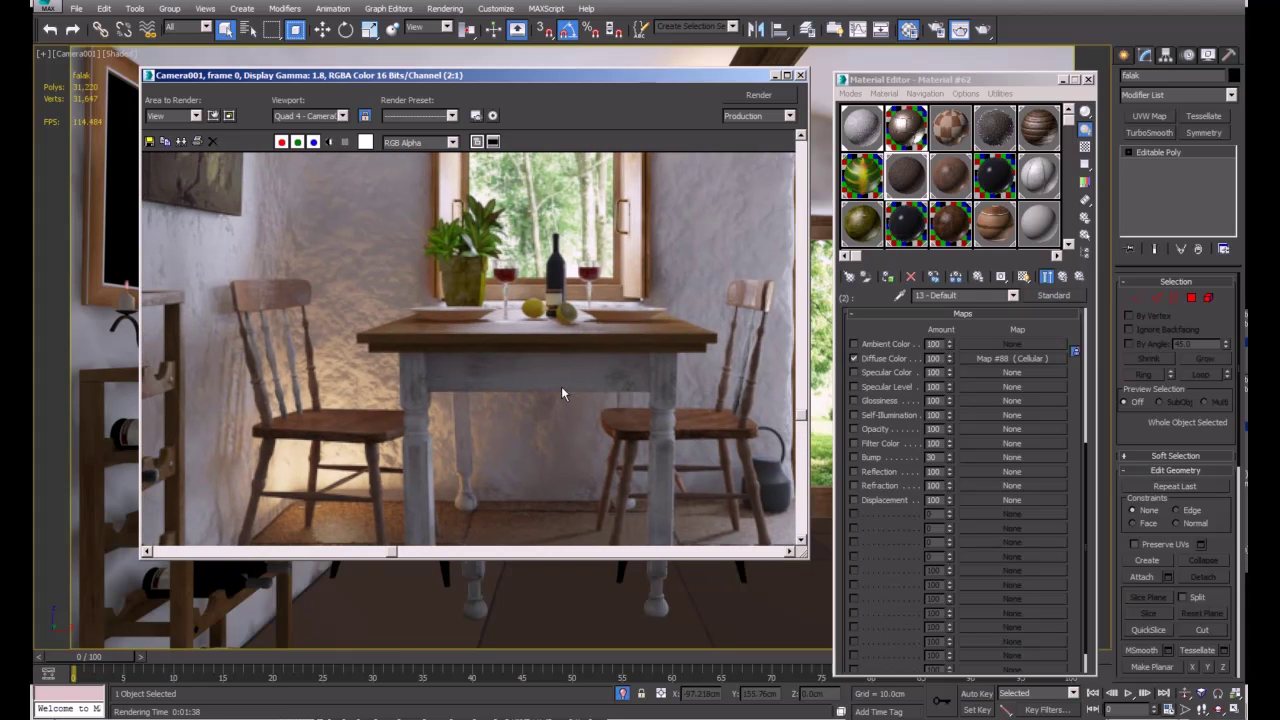
{"action": "scroll", "coordinate": [555, 385], "scroll_direction": "down", "scroll_amount": 1}
{"action": "scroll", "coordinate": [305, 370], "scroll_direction": "up", "scroll_amount": 2}
{"action": "middle_click_drag", "start_coordinate": [306, 369], "coordinate": [448, 463]}
{"action": "scroll", "coordinate": [500, 398], "scroll_direction": "down", "scroll_amount": 3}
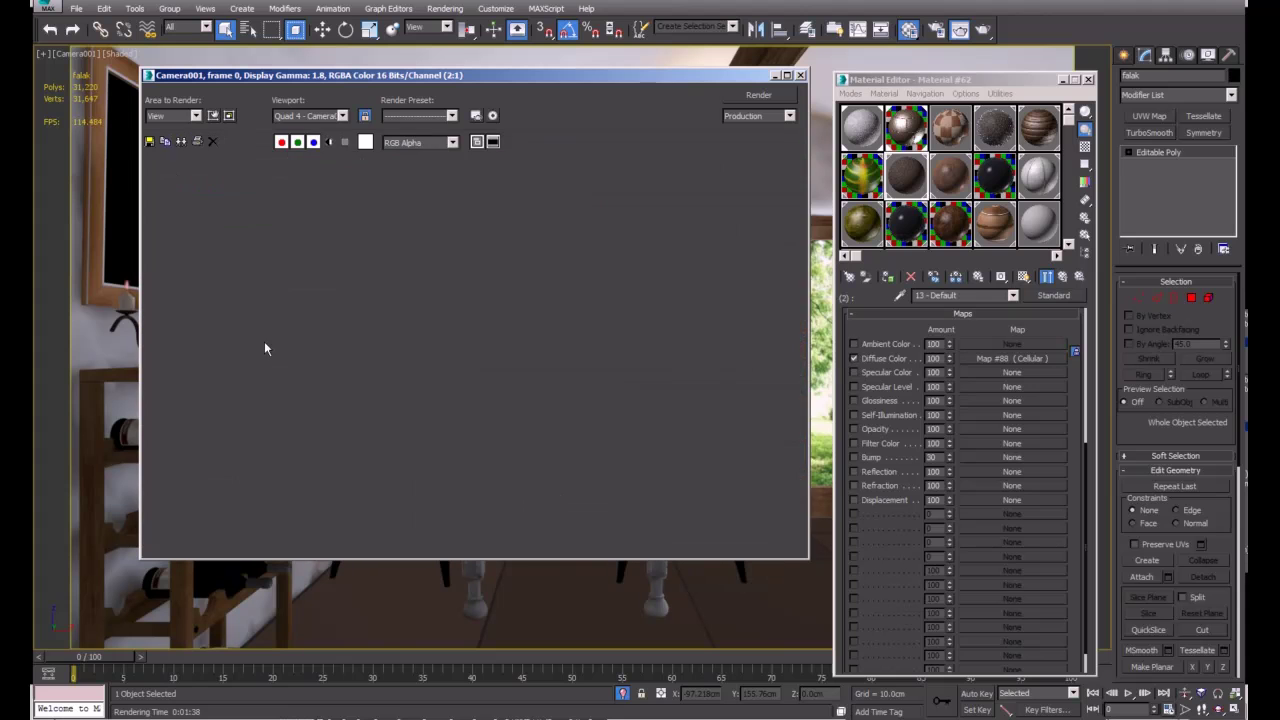
Step: Examine the wine bottle, door handle, plant pot and objects on the table in the finished render
{"action": "scroll", "coordinate": [265, 348], "scroll_direction": "up", "scroll_amount": 2}
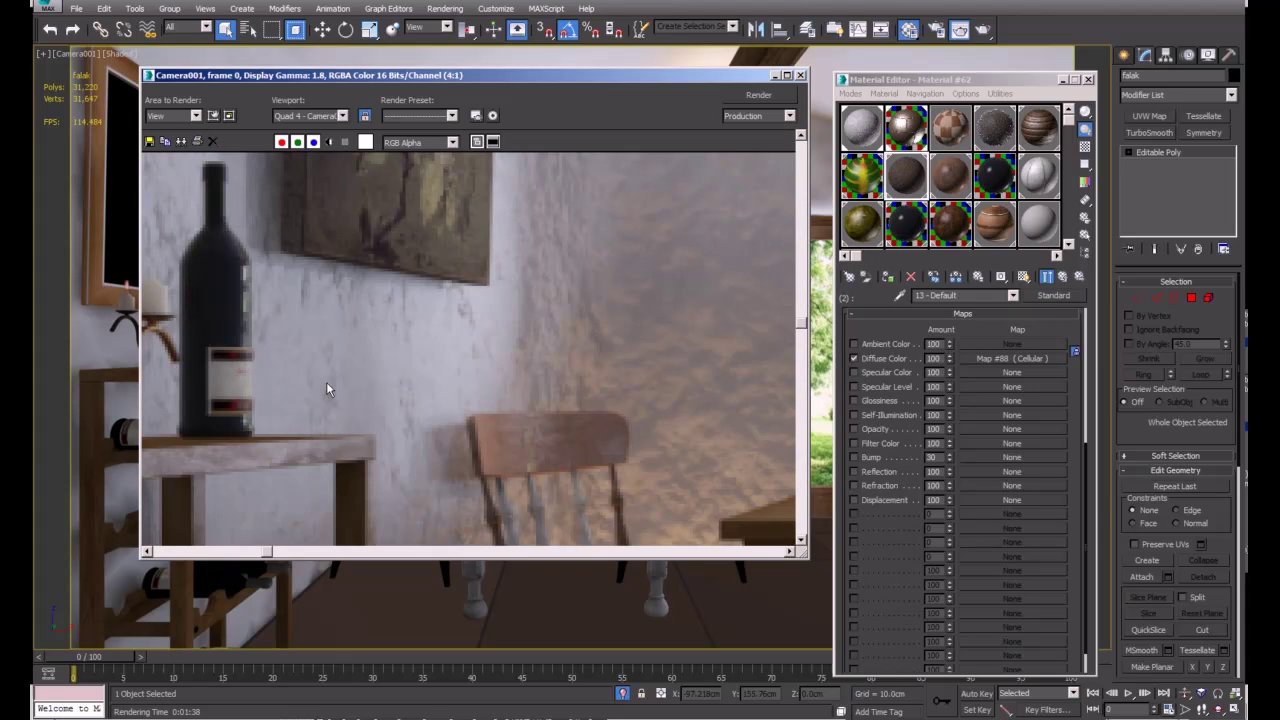
{"action": "scroll", "coordinate": [327, 388], "scroll_direction": "down", "scroll_amount": 2}
{"action": "scroll", "coordinate": [250, 300], "scroll_direction": "up", "scroll_amount": 1}
{"action": "scroll", "coordinate": [209, 228], "scroll_direction": "down", "scroll_amount": 1}
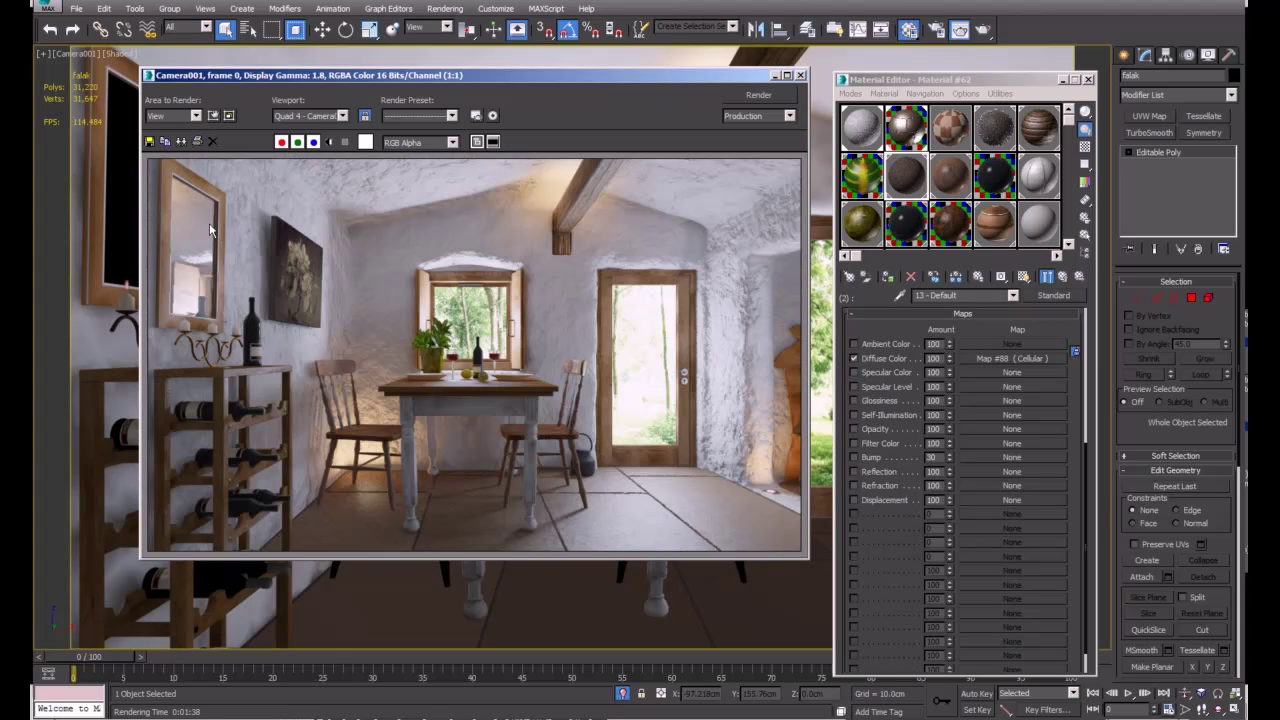
{"action": "scroll", "coordinate": [684, 372], "scroll_direction": "up", "scroll_amount": 2}
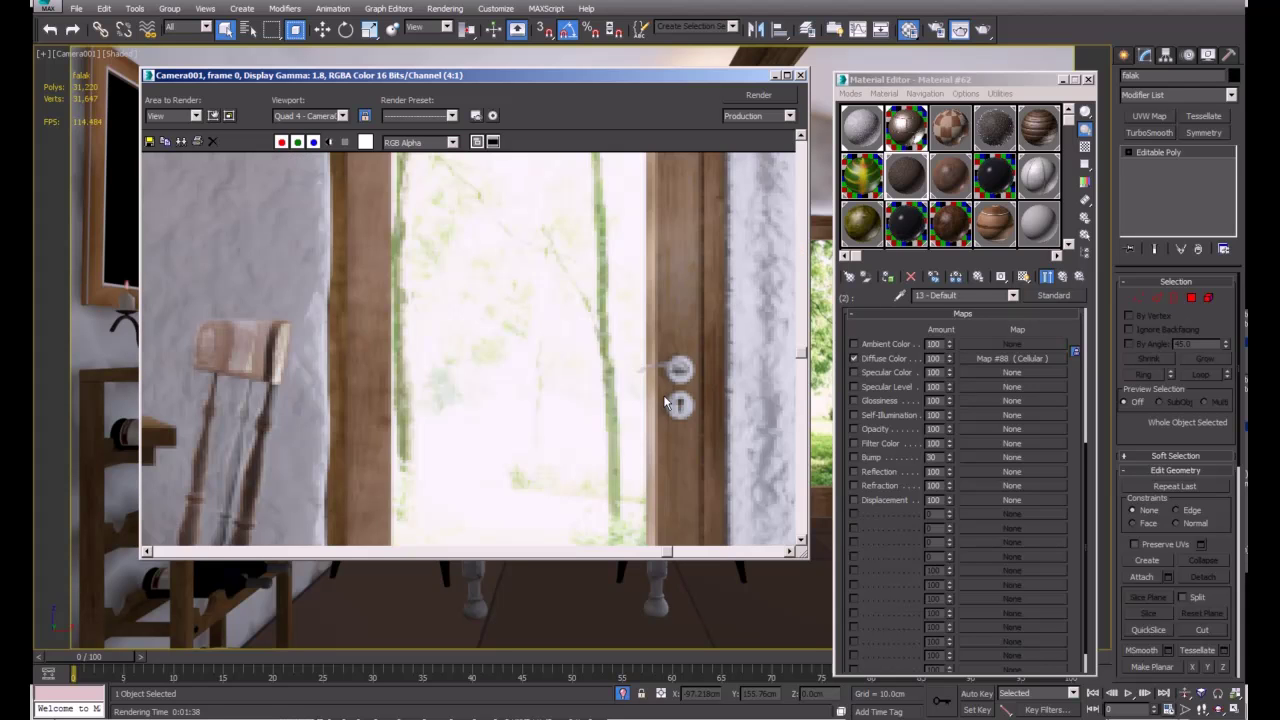
{"action": "scroll", "coordinate": [670, 398], "scroll_direction": "down", "scroll_amount": 2}
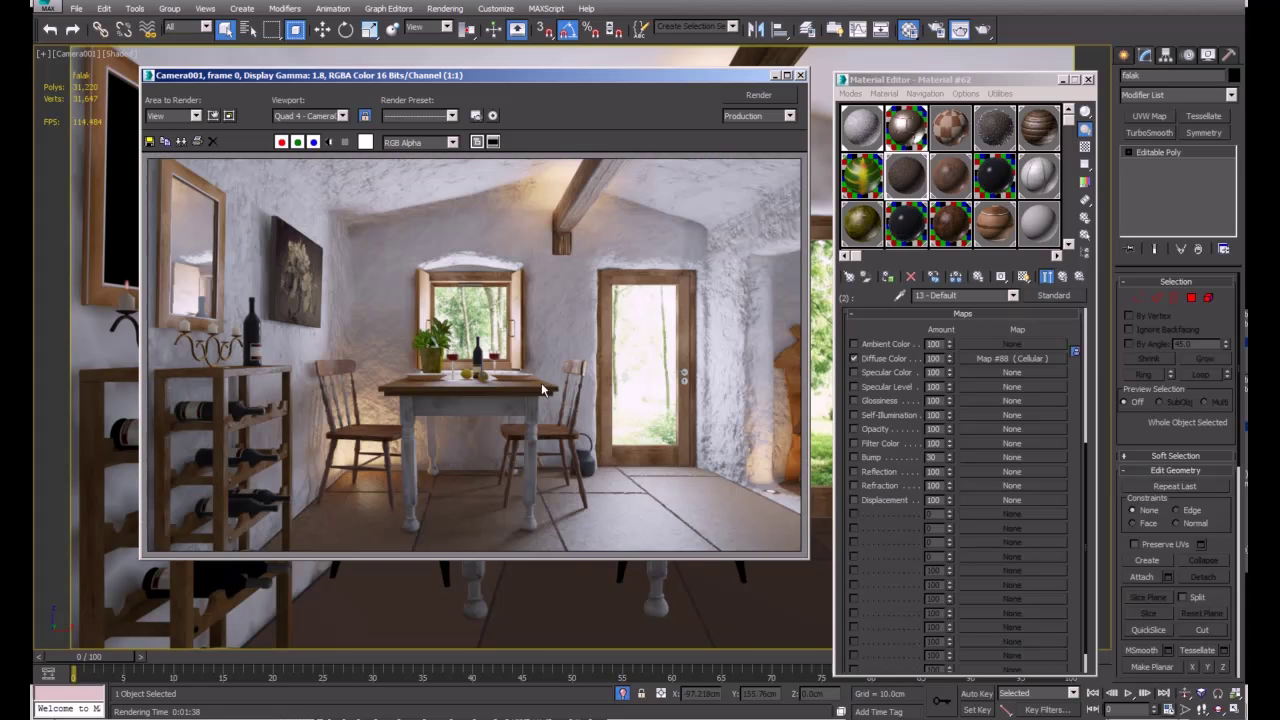
{"action": "scroll", "coordinate": [496, 384], "scroll_direction": "up", "scroll_amount": 2}
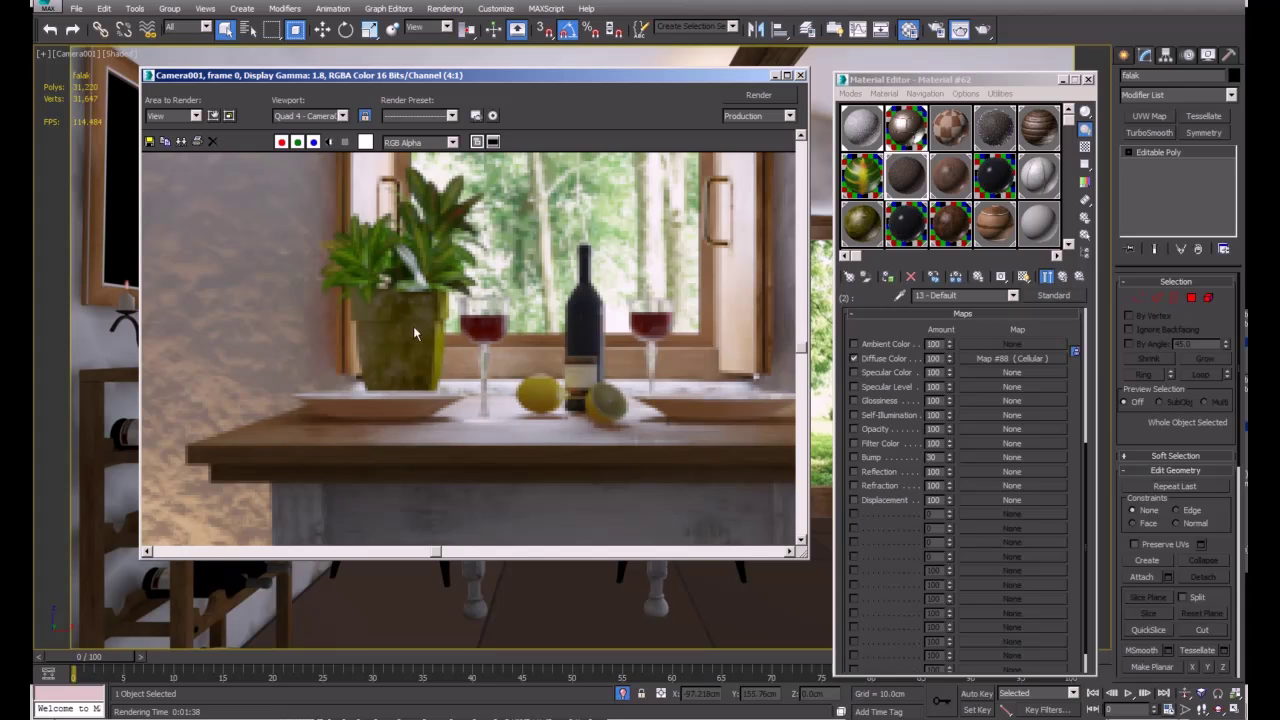
{"action": "scroll", "coordinate": [487, 398], "scroll_direction": "down", "scroll_amount": 3}
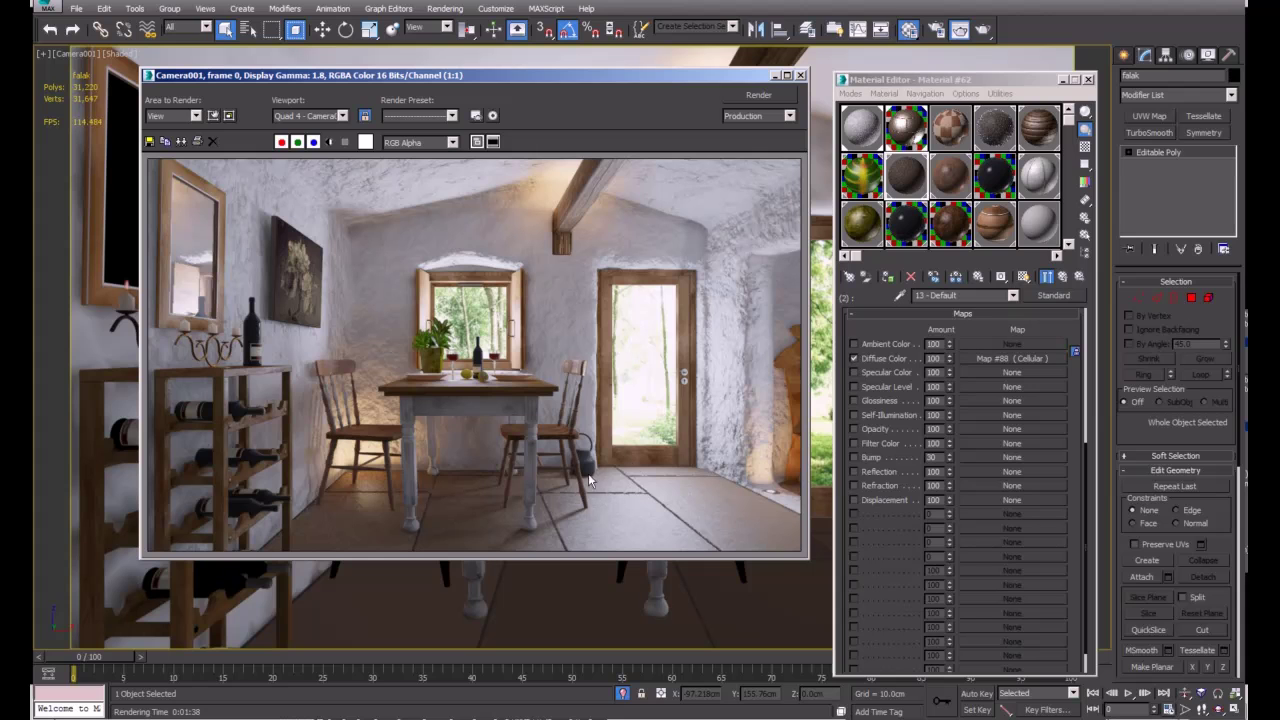
Step: Choose the 14 - Default material and apply it to the metal can standing beside the door
{"action": "left_click", "coordinate": [992, 134]}
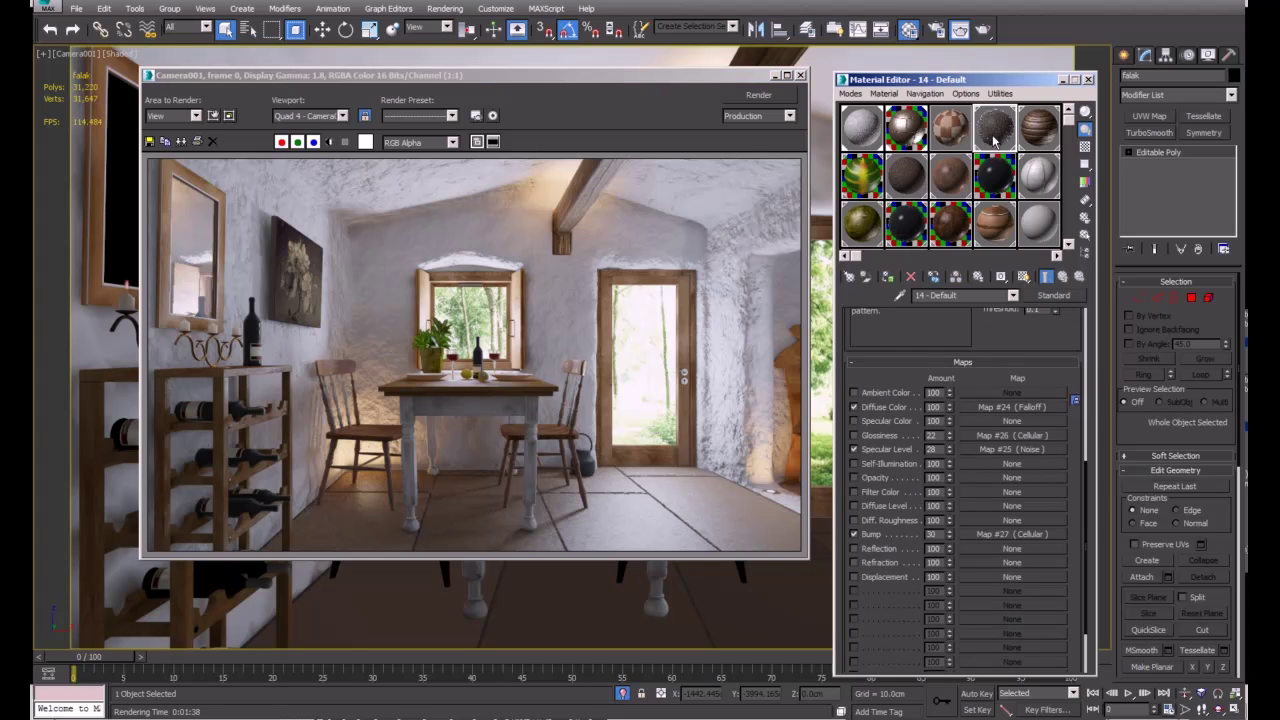
{"action": "left_click_drag", "start_coordinate": [736, 80], "coordinate": [474, 66]}
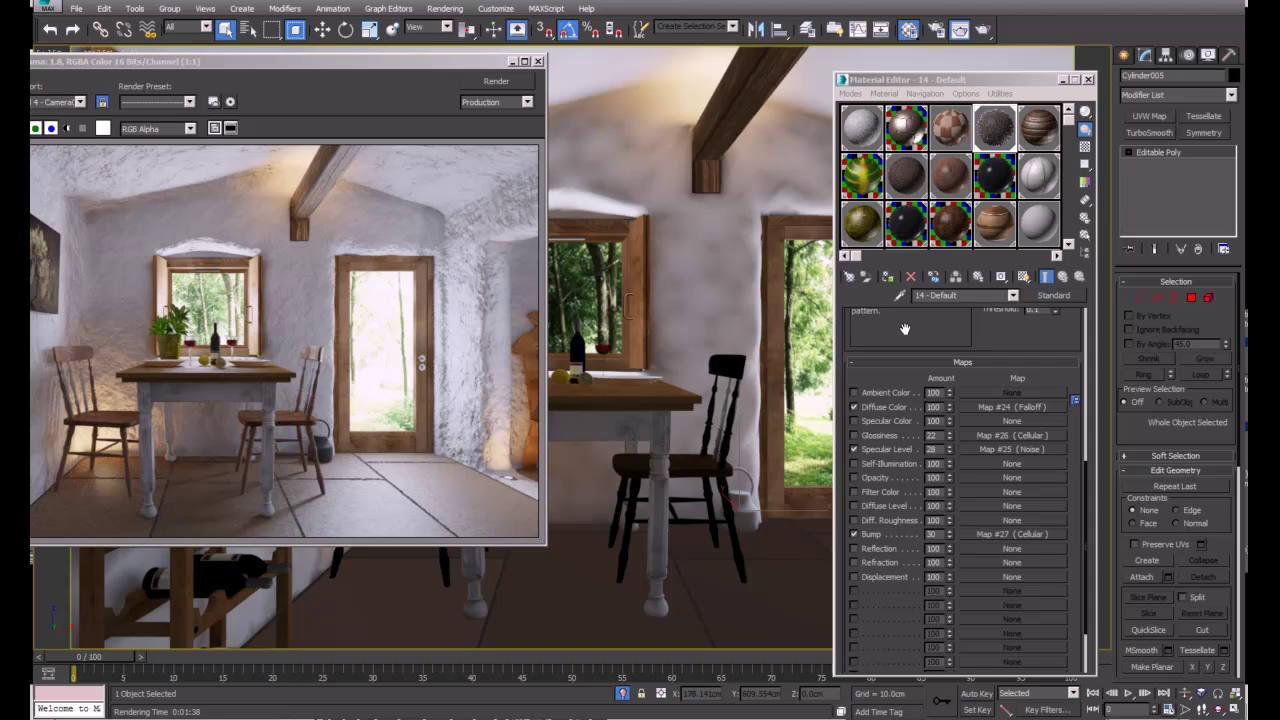
{"action": "left_click", "coordinate": [868, 535]}
{"action": "left_click", "coordinate": [868, 535]}
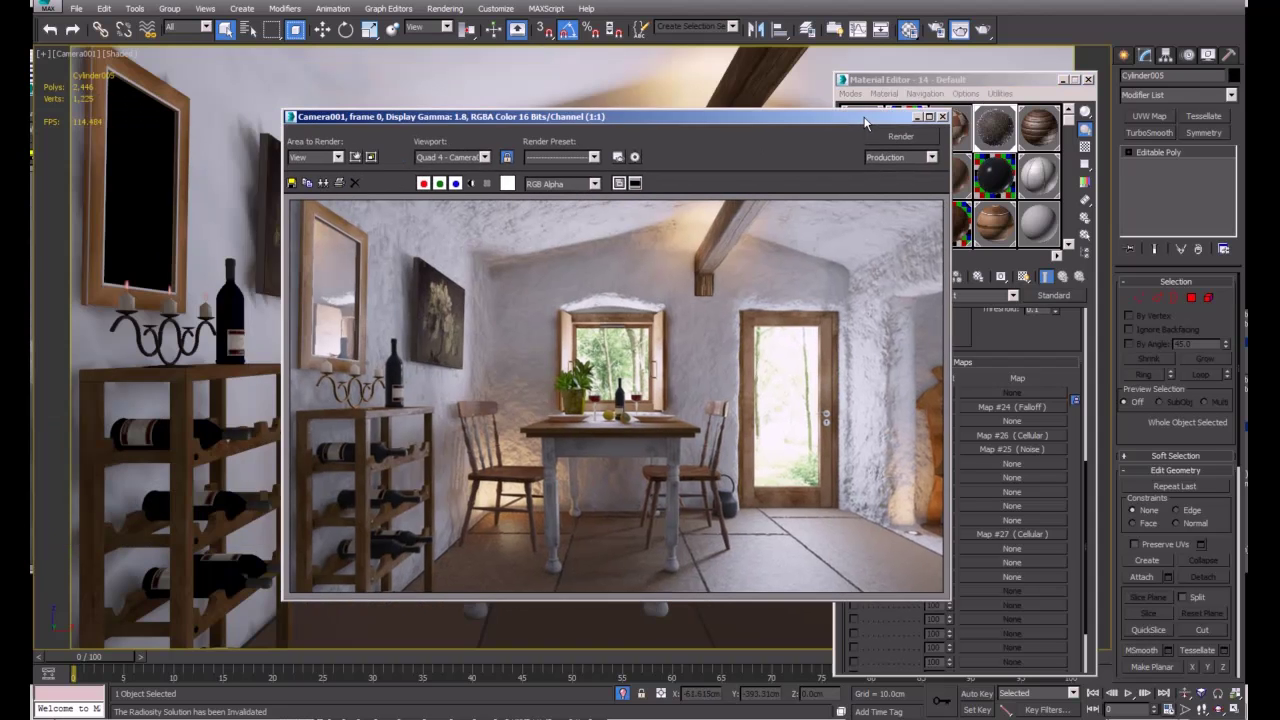
Step: Define a small render region around the metal can beside the door and render only that region
{"action": "left_click_drag", "start_coordinate": [520, 116], "coordinate": [446, 110]}
{"action": "left_click_drag", "start_coordinate": [444, 351], "coordinate": [706, 474]}
{"action": "left_click_drag", "start_coordinate": [624, 351], "coordinate": [630, 461]}
{"action": "left_click_drag", "start_coordinate": [717, 521], "coordinate": [670, 512]}
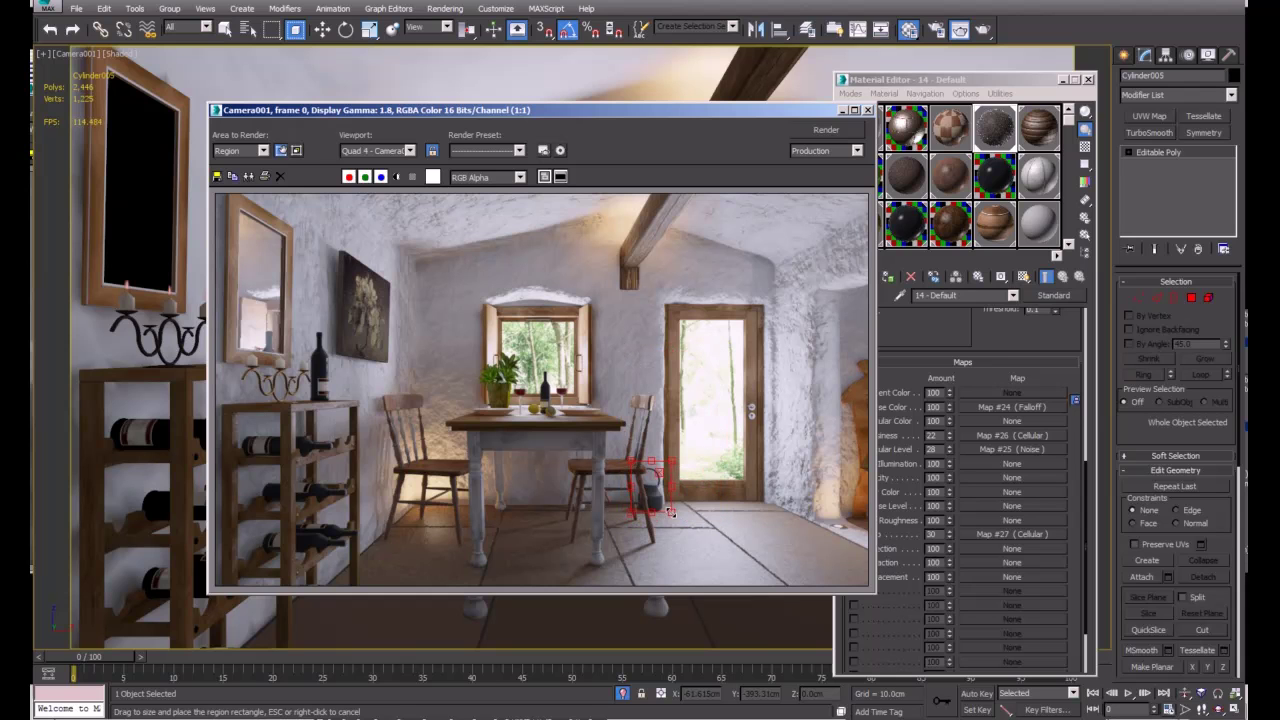
{"action": "left_click", "coordinate": [818, 140]}
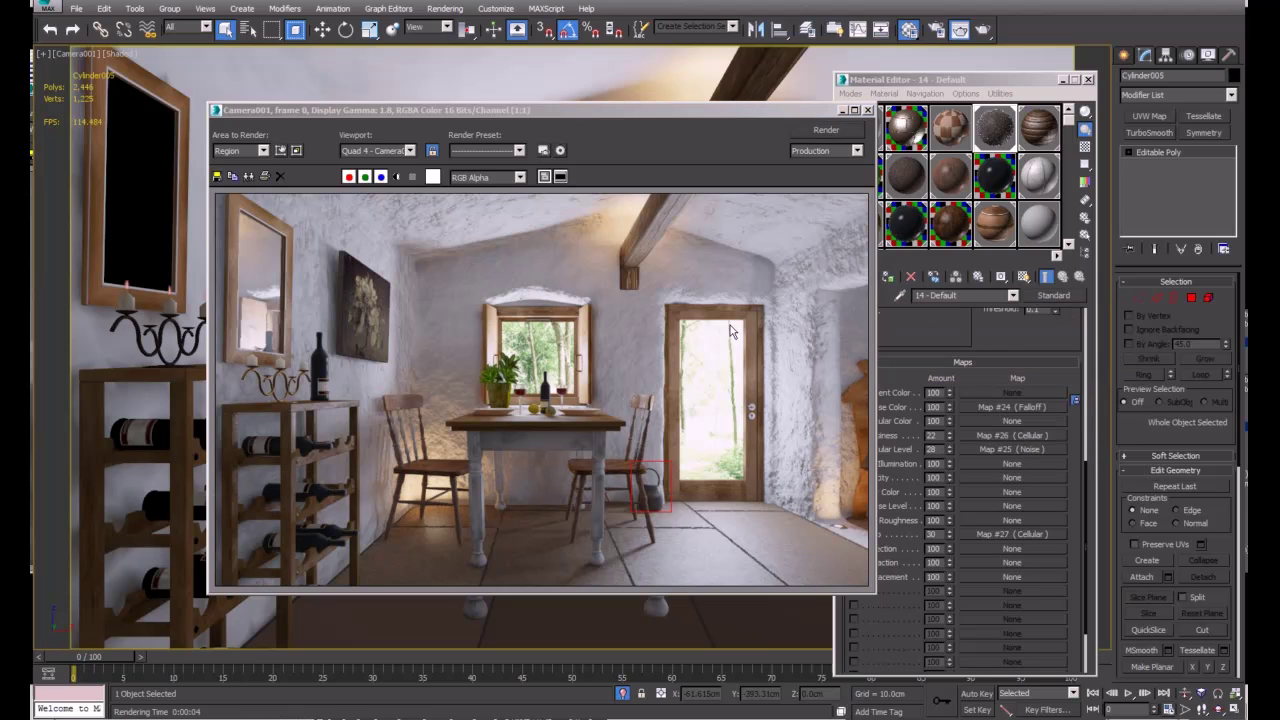
Step: Set the area to render back to View, examine the re-rendered can up close and close the Material Editor
{"action": "left_click", "coordinate": [240, 150]}
{"action": "left_click", "coordinate": [236, 163]}
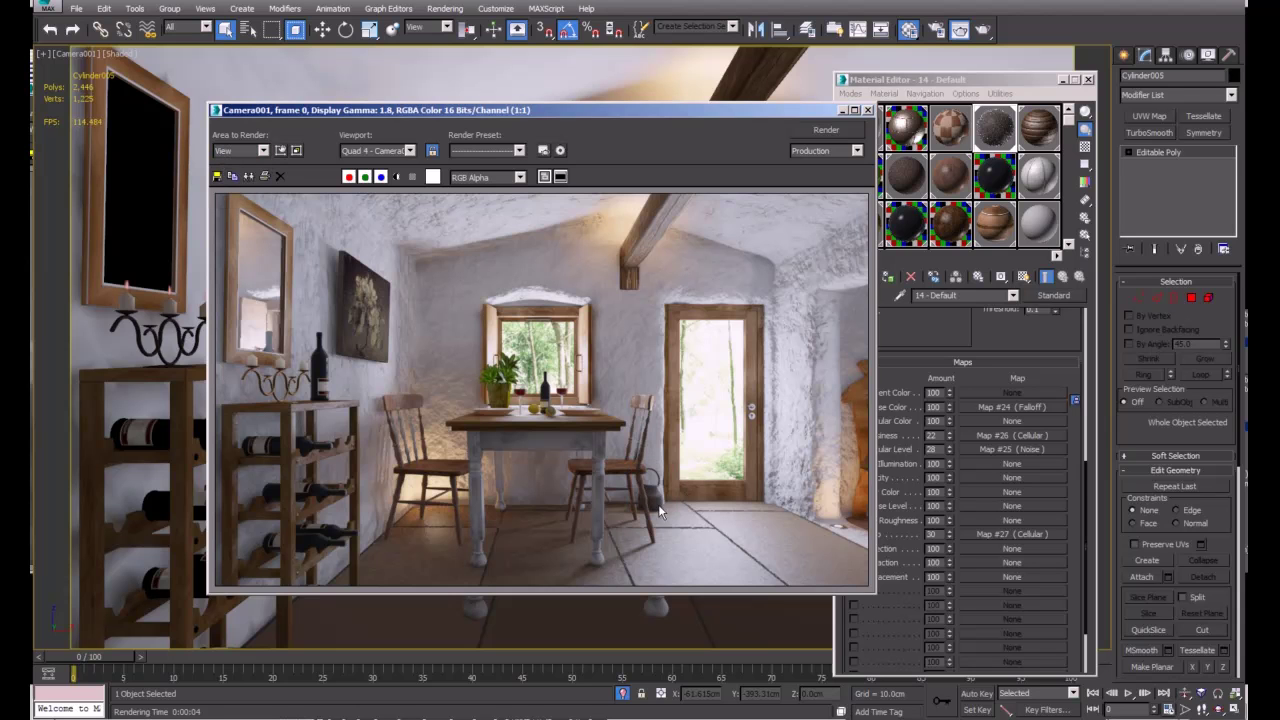
{"action": "scroll", "coordinate": [660, 510], "scroll_direction": "up", "scroll_amount": 2}
{"action": "scroll", "coordinate": [662, 478], "scroll_direction": "down", "scroll_amount": 2}
{"action": "scroll", "coordinate": [601, 563], "scroll_direction": "up", "scroll_amount": 1}
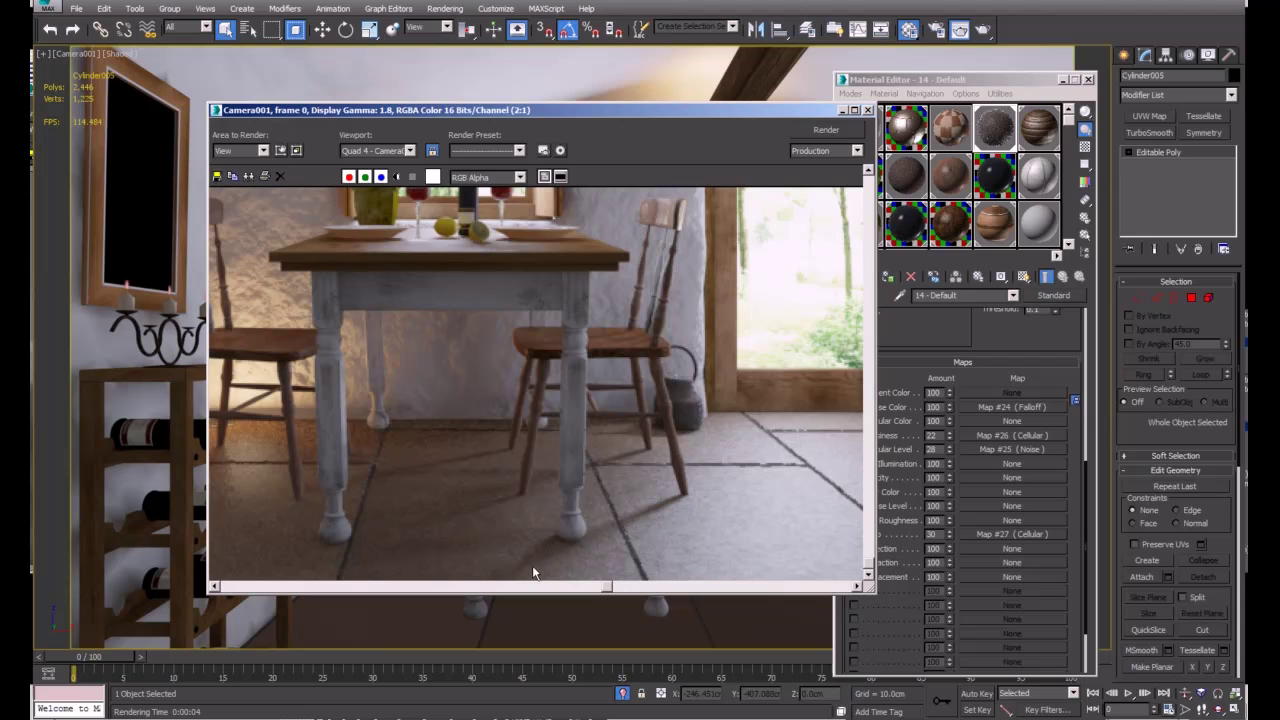
{"action": "scroll", "coordinate": [623, 512], "scroll_direction": "down", "scroll_amount": 1}
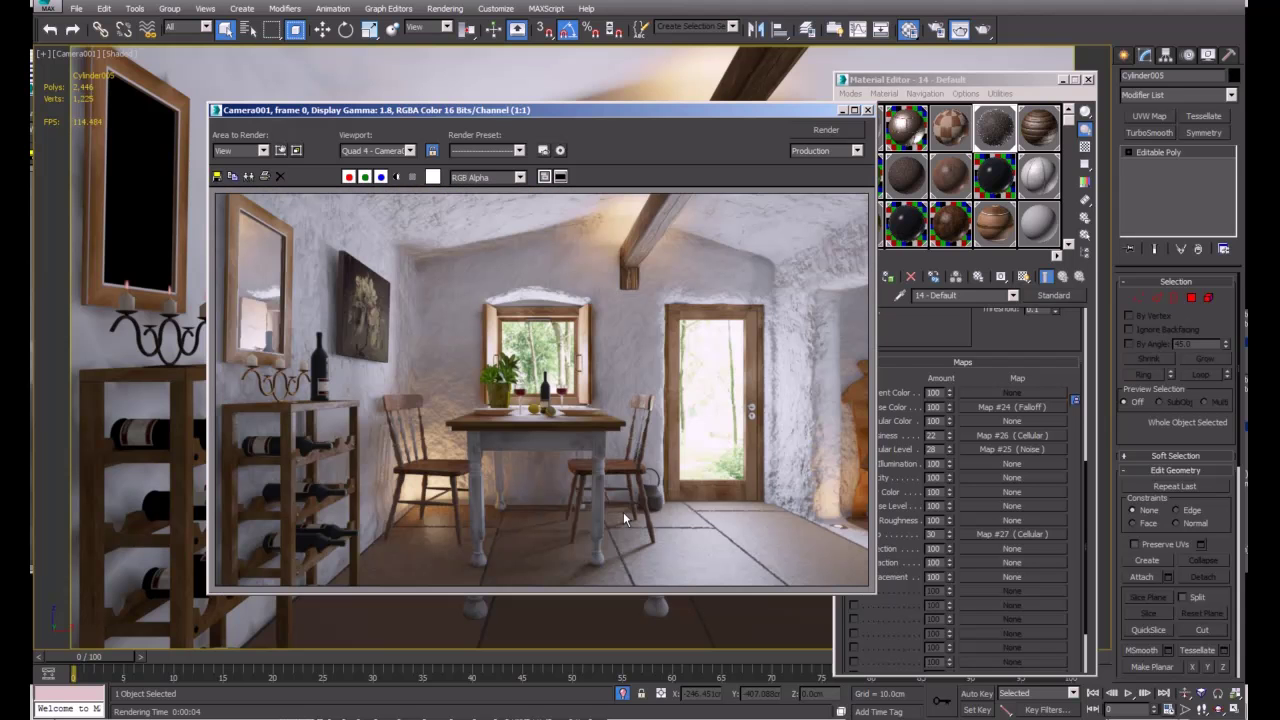
{"action": "left_click", "coordinate": [1088, 79]}
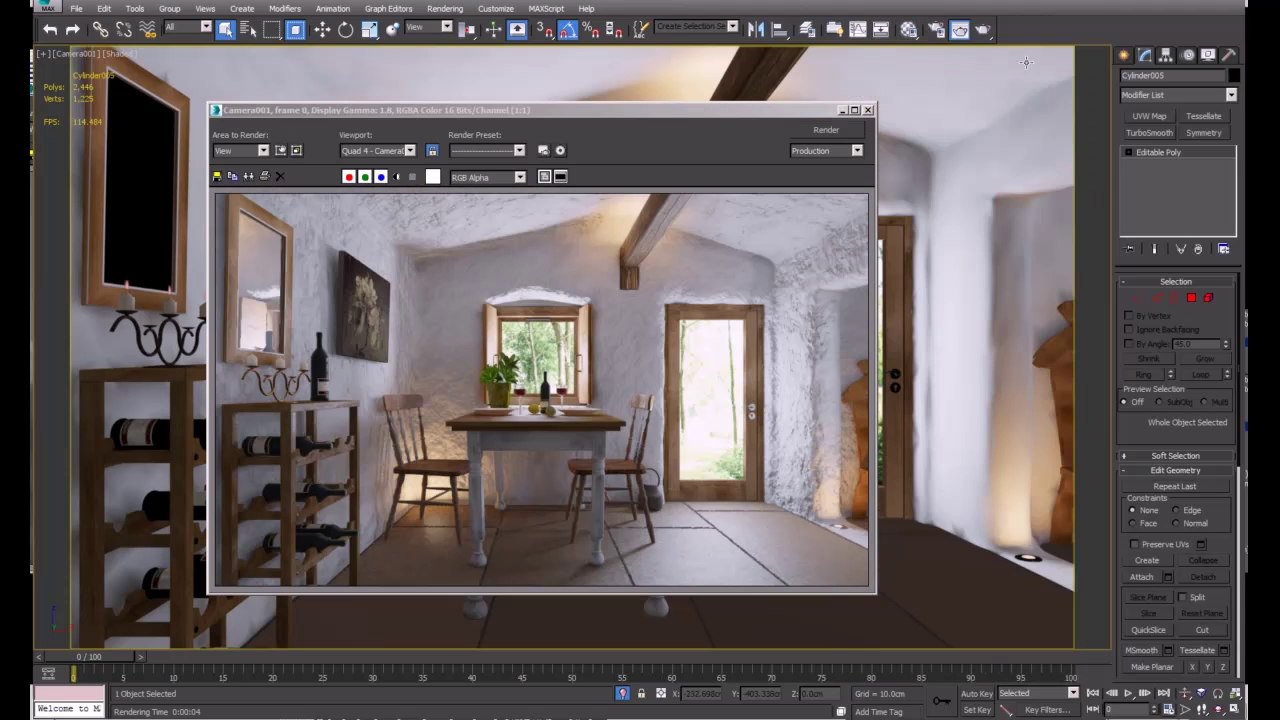
Step: In the scanline renderer settings, turn off Disable all Samplers so that global supersampling is active
{"action": "left_click", "coordinate": [935, 29]}
{"action": "left_click_drag", "start_coordinate": [991, 105], "coordinate": [1007, 97]}
{"action": "left_click", "coordinate": [1068, 127]}
{"action": "scroll", "coordinate": [1022, 305], "scroll_direction": "down", "scroll_amount": 3}
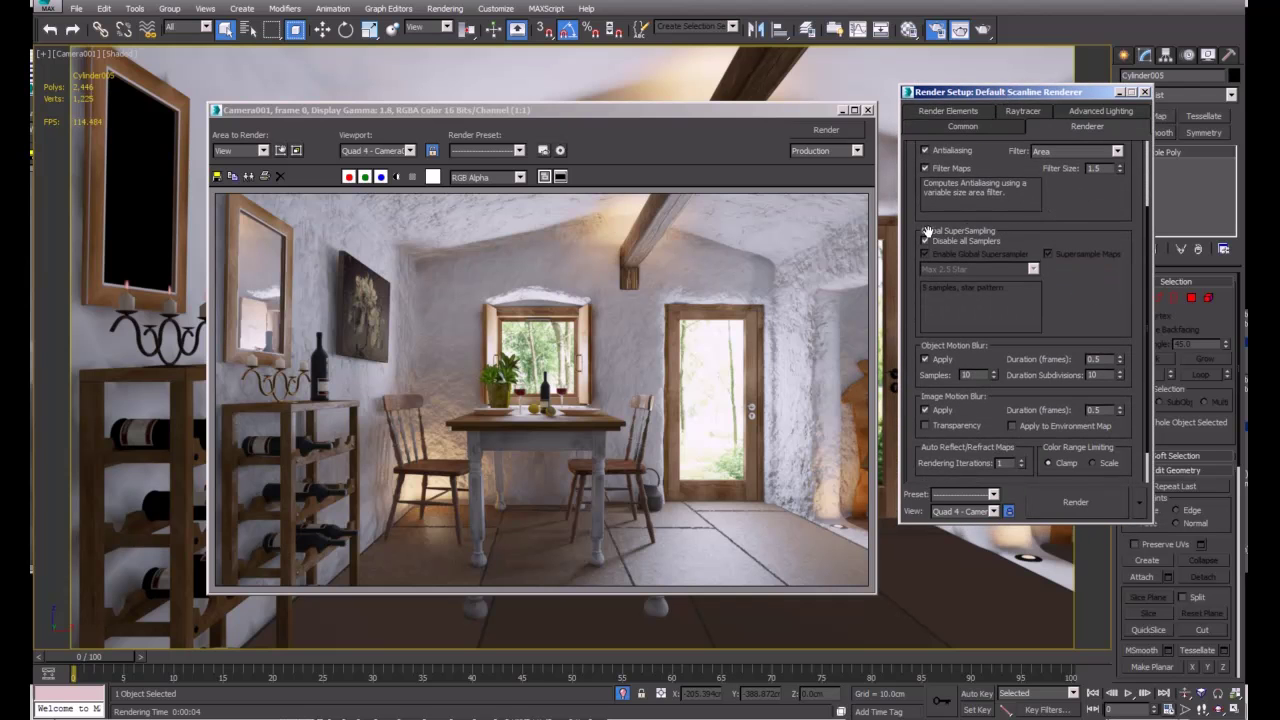
{"action": "scroll", "coordinate": [1056, 320], "scroll_direction": "up", "scroll_amount": 2}
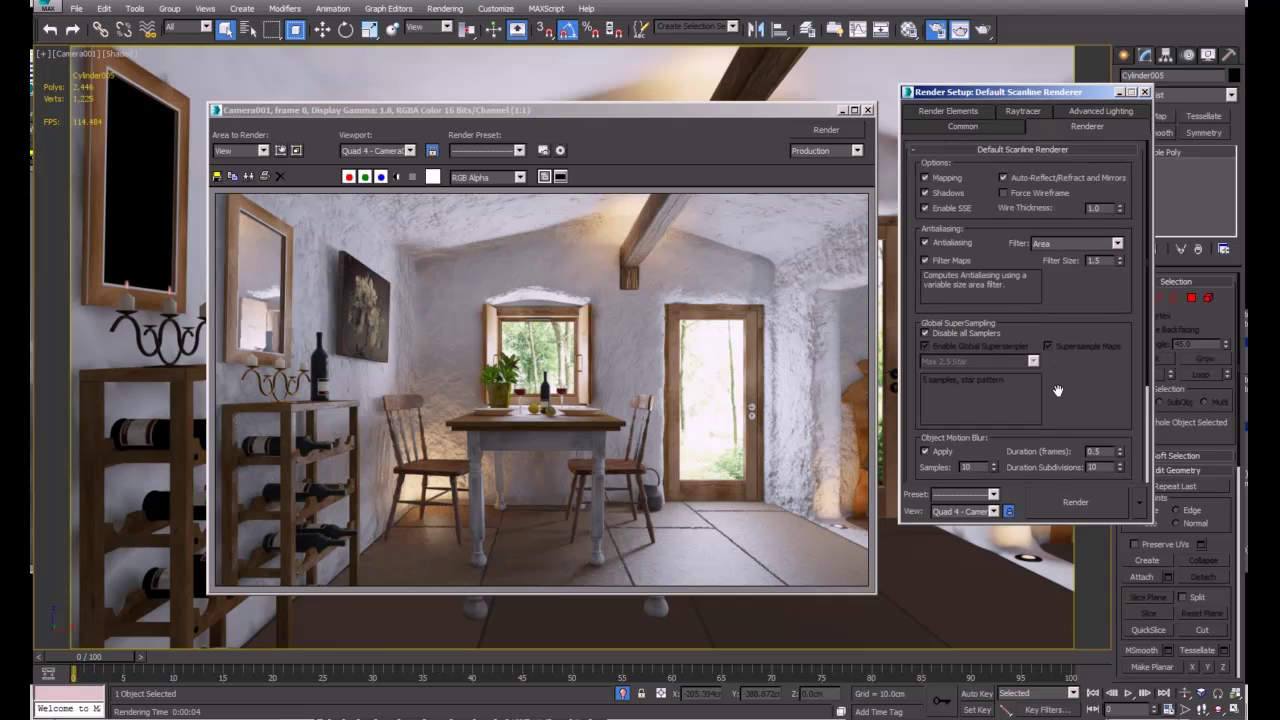
{"action": "scroll", "coordinate": [1040, 370], "scroll_direction": "down", "scroll_amount": 3}
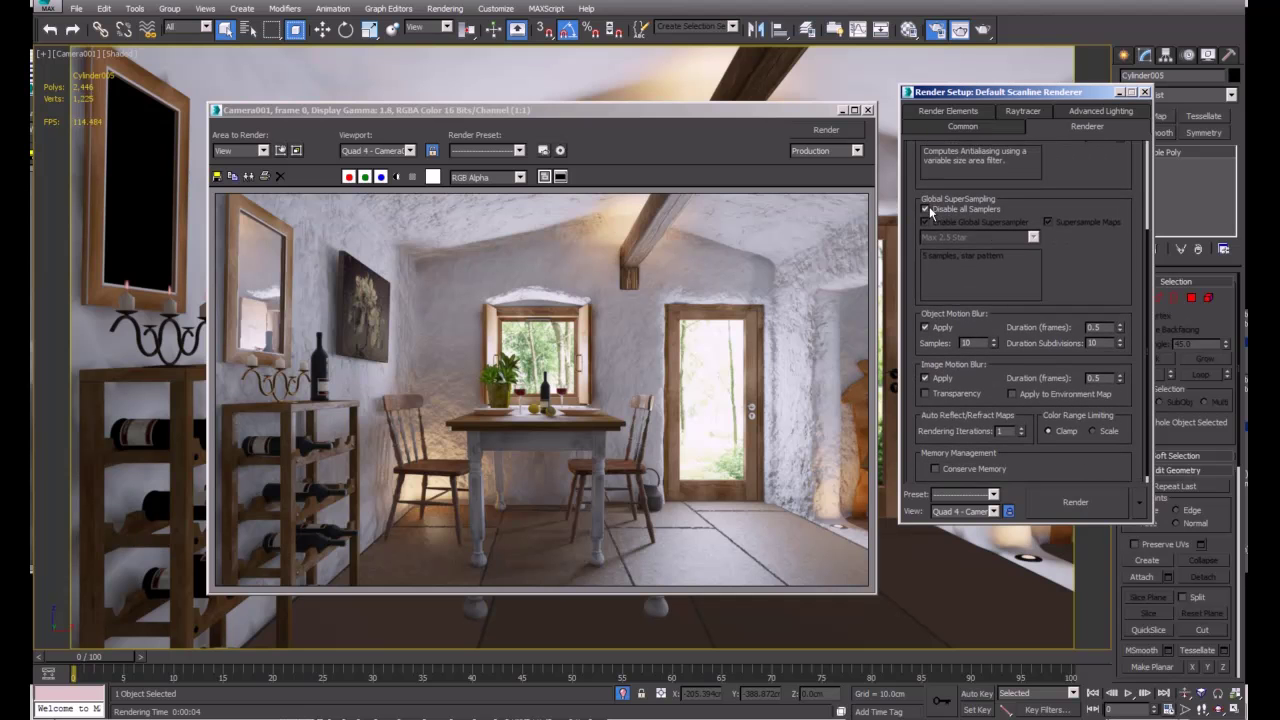
{"action": "left_click_drag", "start_coordinate": [1004, 185], "coordinate": [1014, 208]}
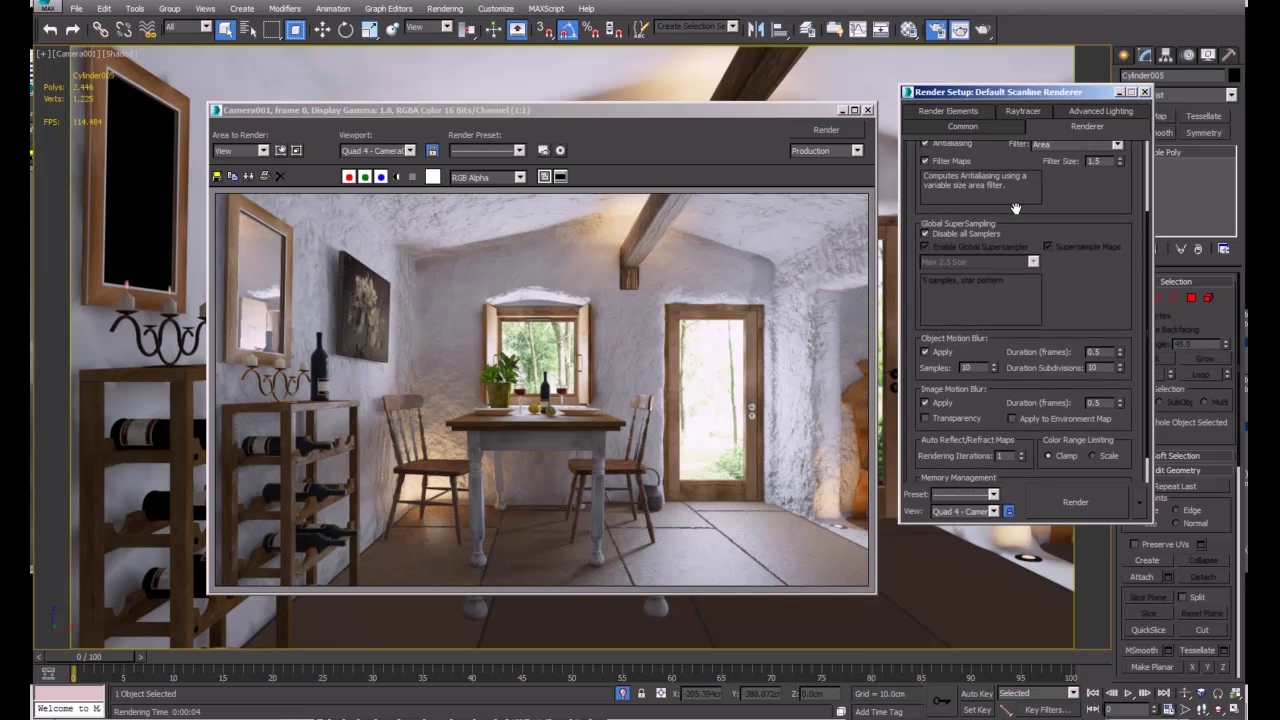
{"action": "left_click", "coordinate": [925, 233]}
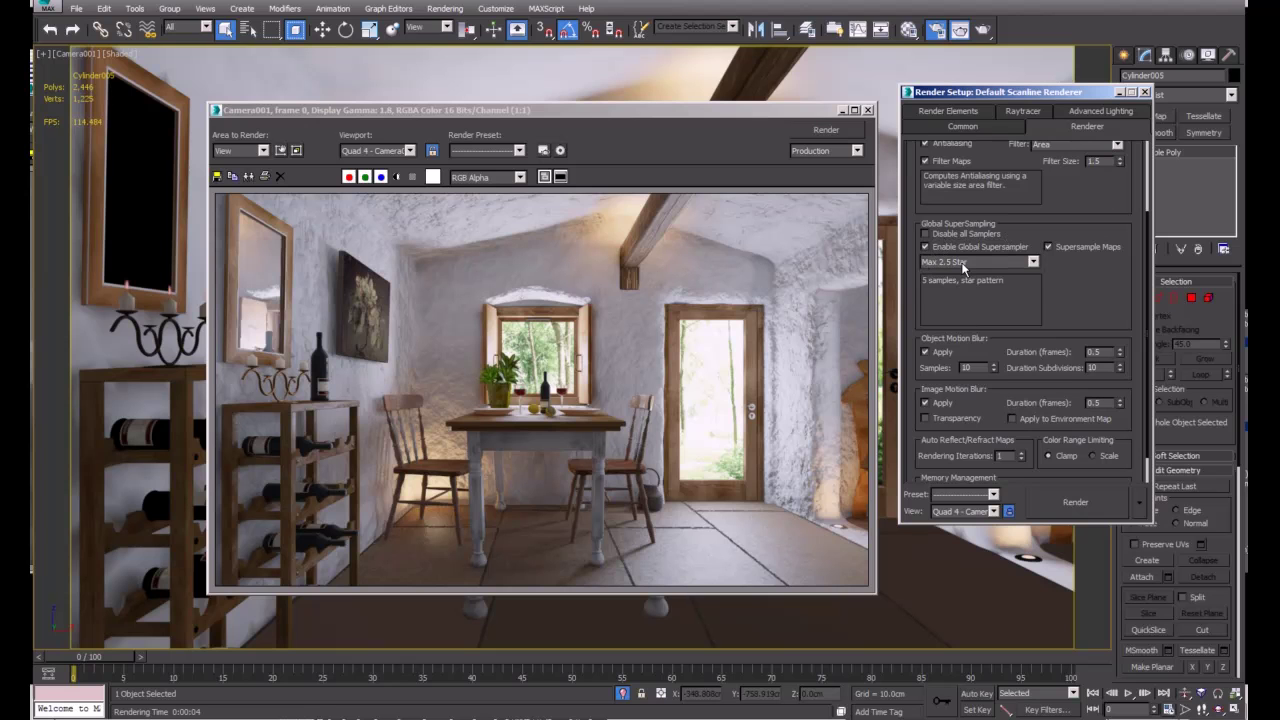
Step: Review the available global supersampling methods and keep Max 2.5 Star as the sampler
{"action": "left_click", "coordinate": [963, 262]}
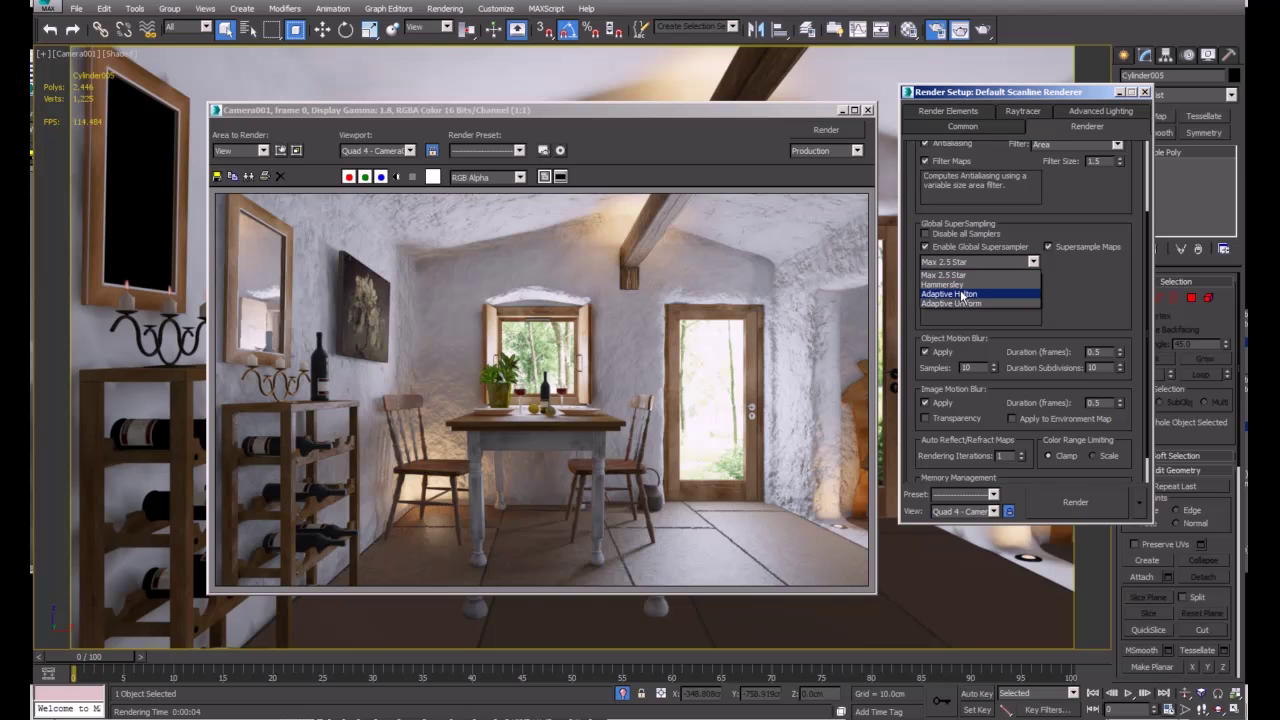
{"action": "left_click", "coordinate": [958, 275]}
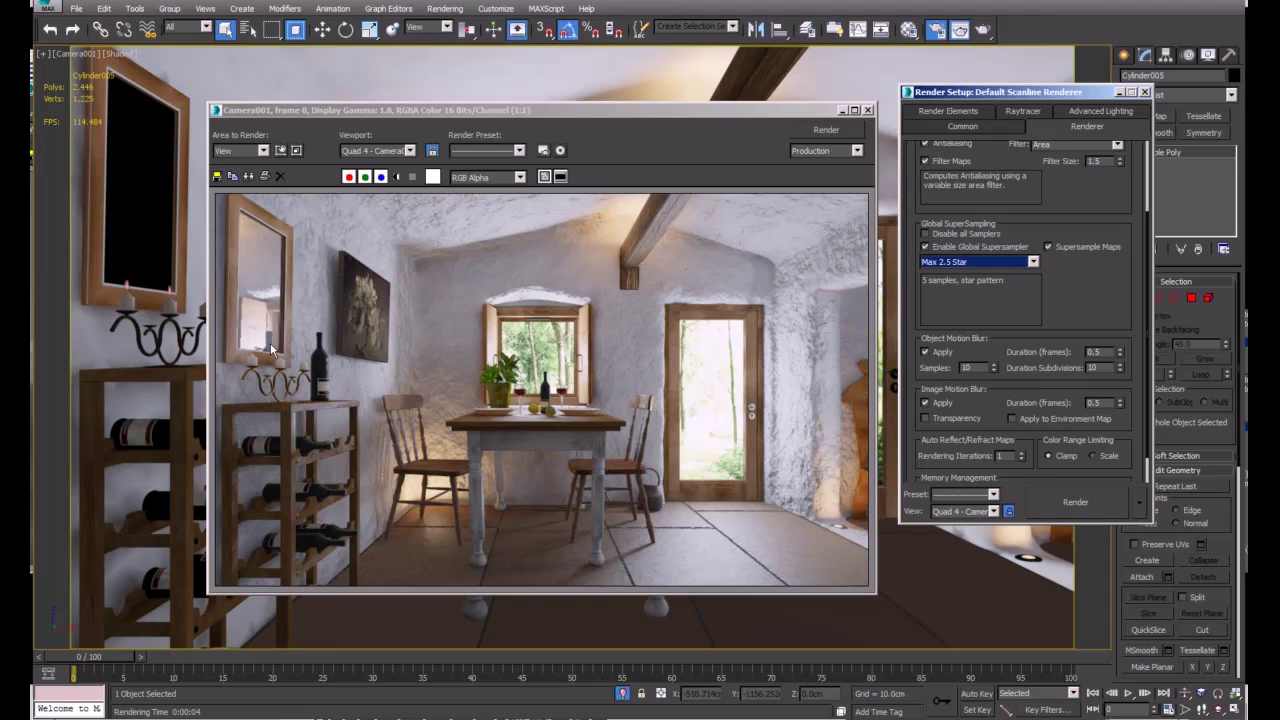
{"action": "left_click", "coordinate": [946, 266]}
{"action": "left_click", "coordinate": [948, 268]}
{"action": "left_click", "coordinate": [1005, 261]}
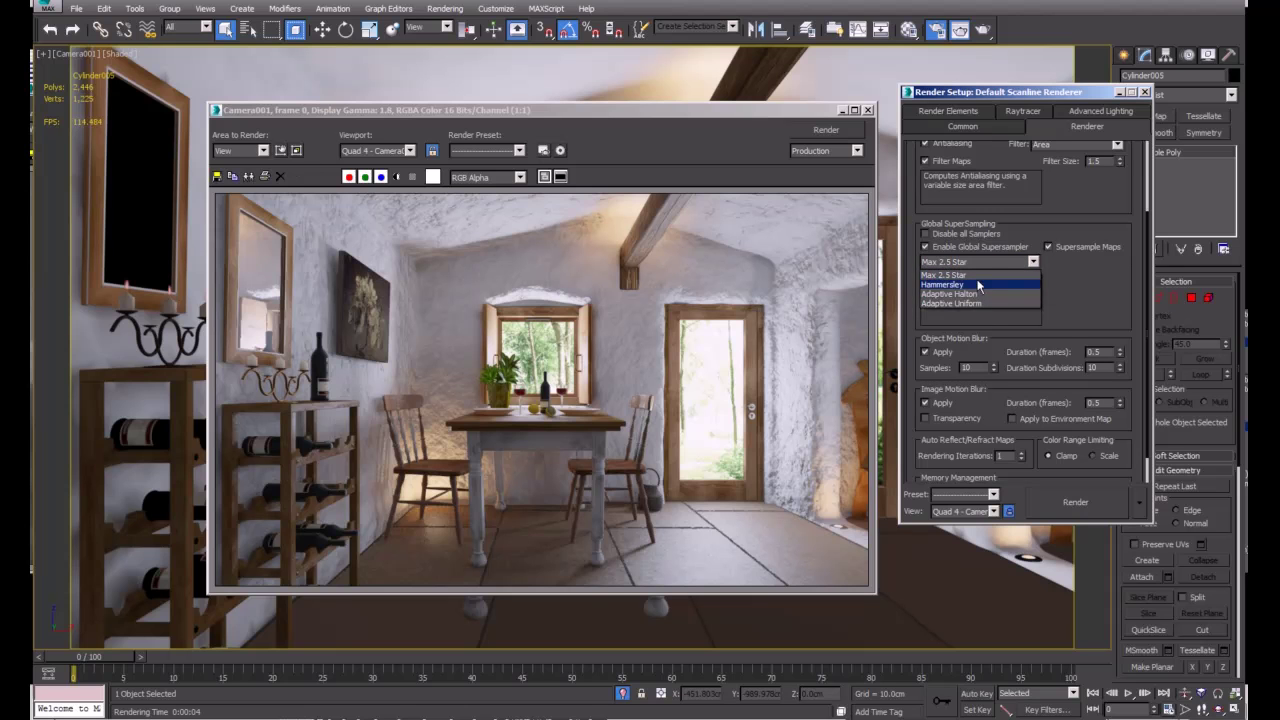
{"action": "left_click", "coordinate": [1074, 270]}
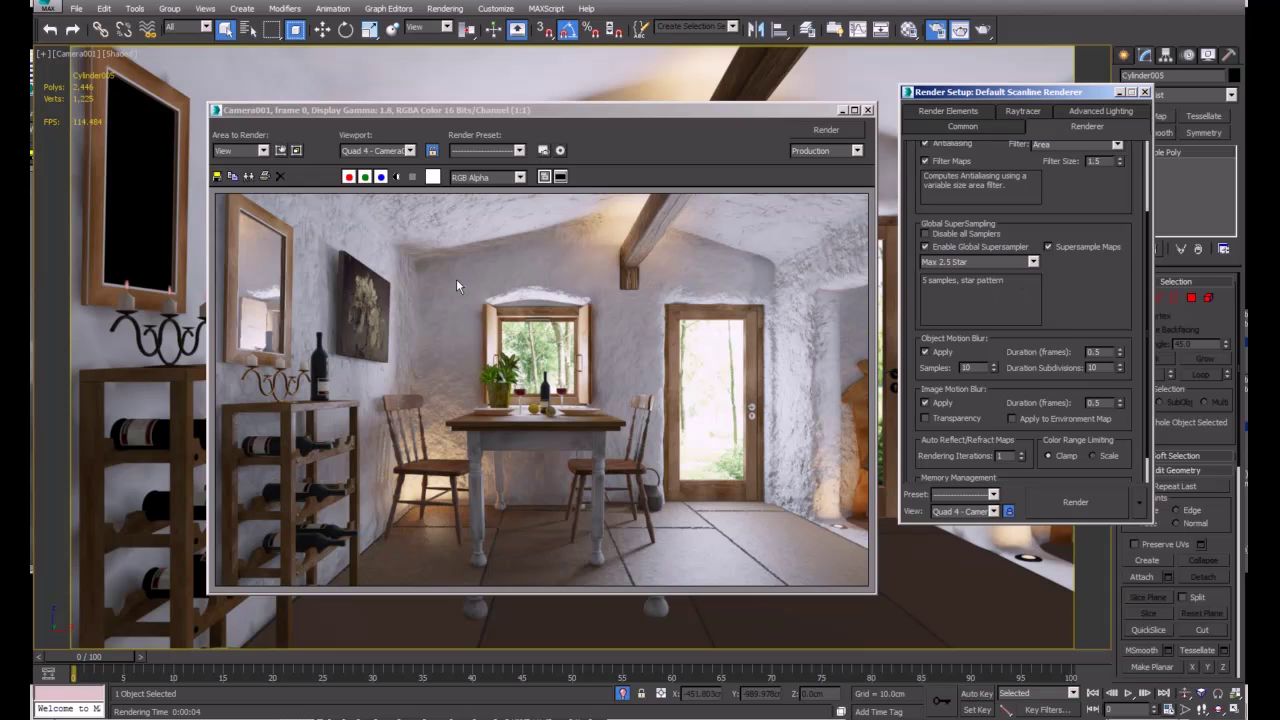
Step: Define a render region around the lower half of the wall mirror and render only that region
{"action": "left_click", "coordinate": [281, 152]}
{"action": "left_click", "coordinate": [281, 152]}
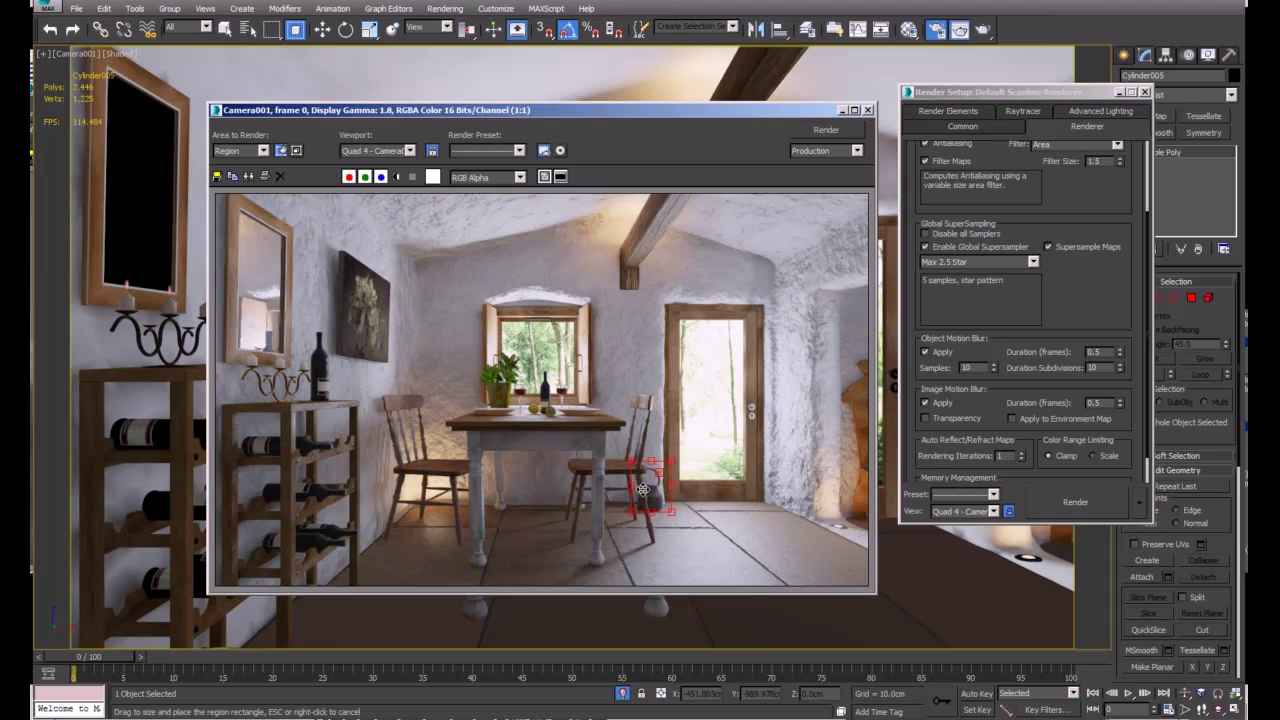
{"action": "left_click_drag", "start_coordinate": [643, 489], "coordinate": [285, 358]}
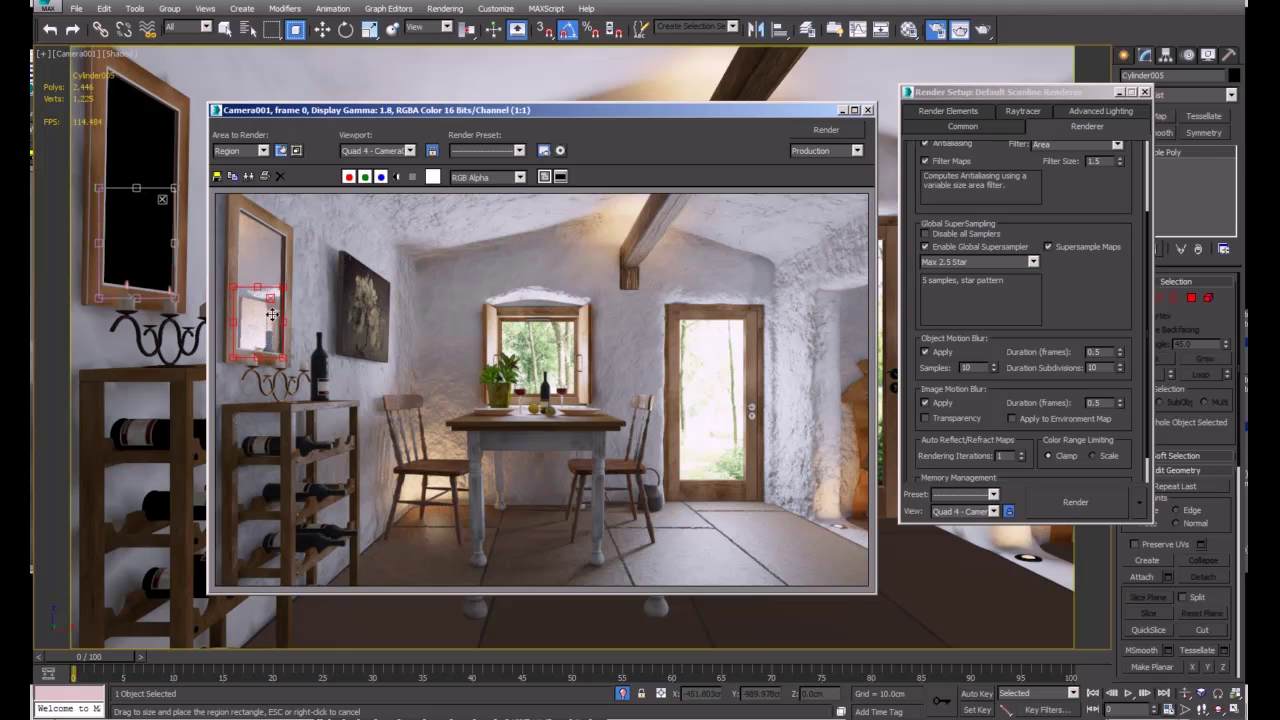
{"action": "left_click", "coordinate": [271, 300]}
{"action": "scroll", "coordinate": [264, 330], "scroll_direction": "up", "scroll_amount": 1}
{"action": "middle_click_drag", "start_coordinate": [355, 326], "coordinate": [534, 403]}
{"action": "scroll", "coordinate": [452, 417], "scroll_direction": "up", "scroll_amount": 1}
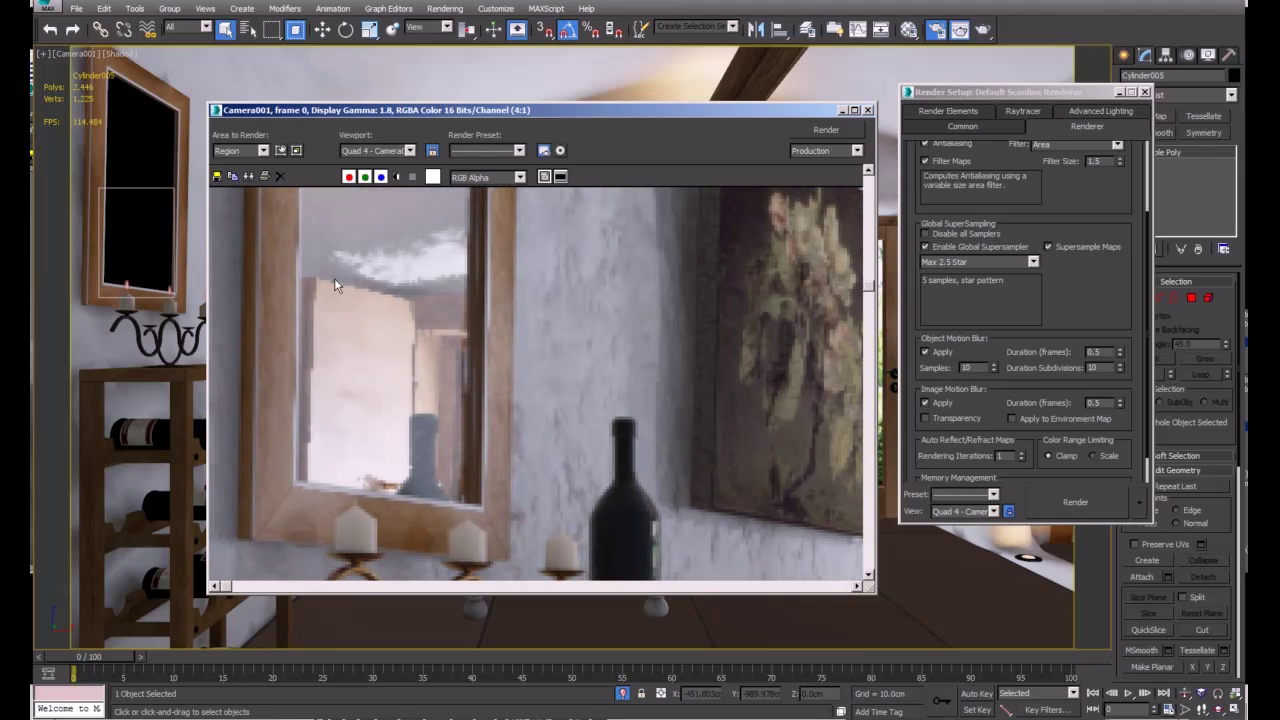
{"action": "left_click", "coordinate": [805, 132]}
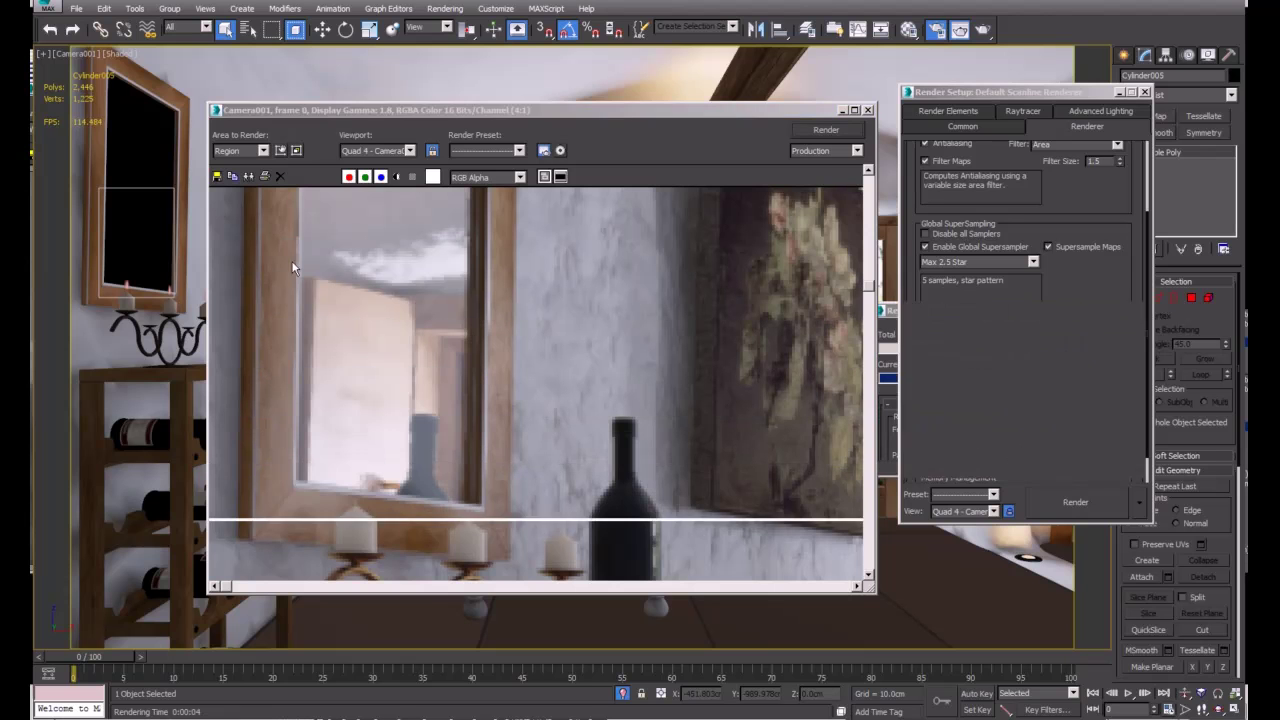
{"action": "scroll", "coordinate": [399, 439], "scroll_direction": "down", "scroll_amount": 2}
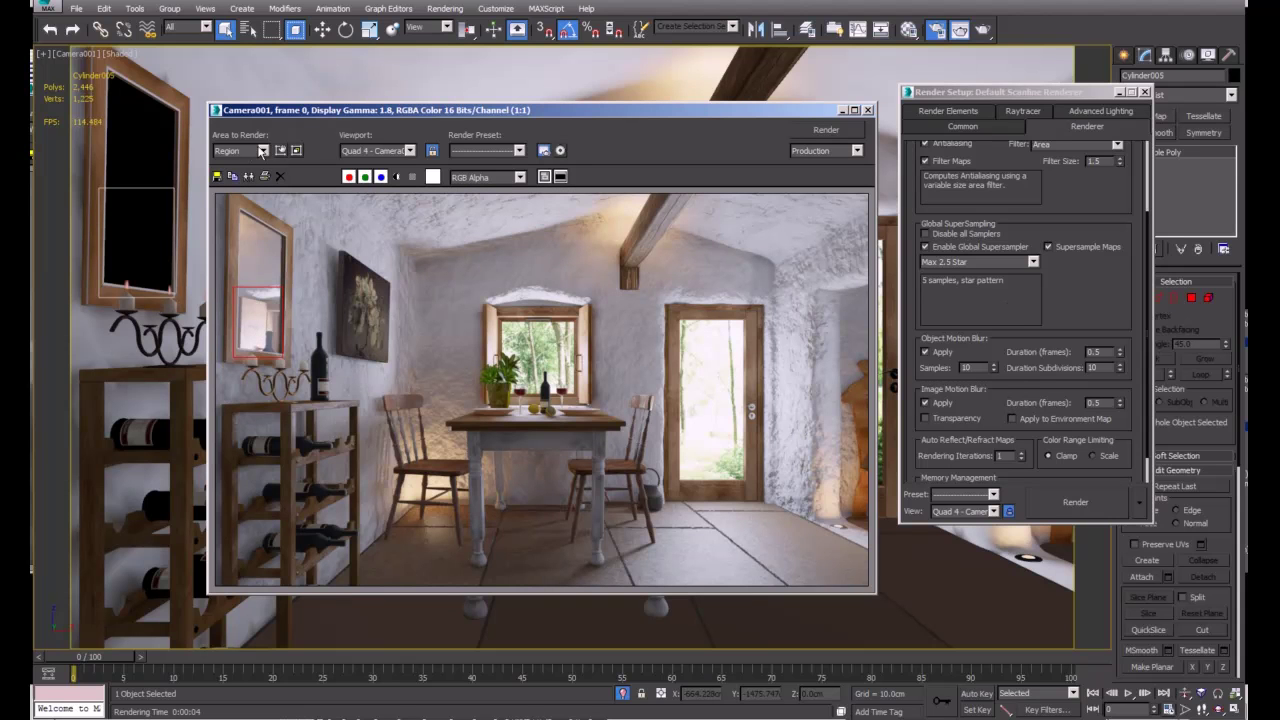
Step: Define a render region over the floor beneath the table and render only that region
{"action": "left_click", "coordinate": [283, 153]}
{"action": "left_click_drag", "start_coordinate": [275, 334], "coordinate": [623, 494]}
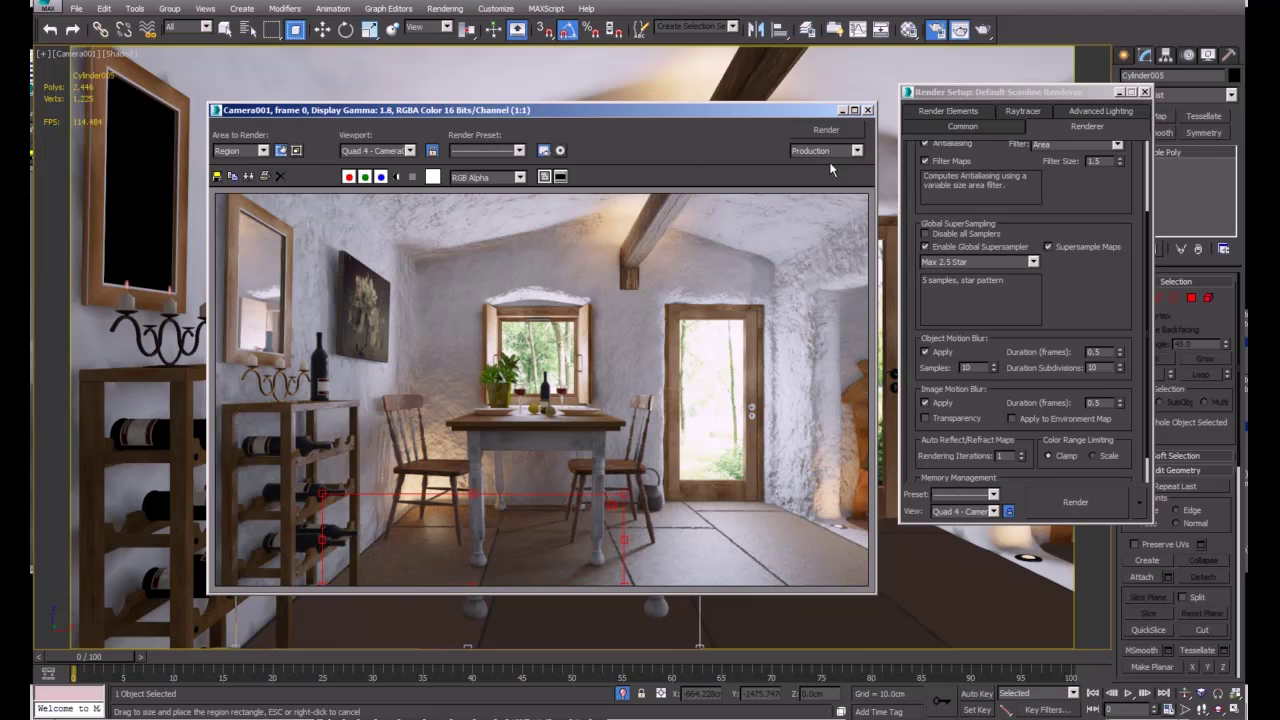
{"action": "left_click", "coordinate": [825, 130]}
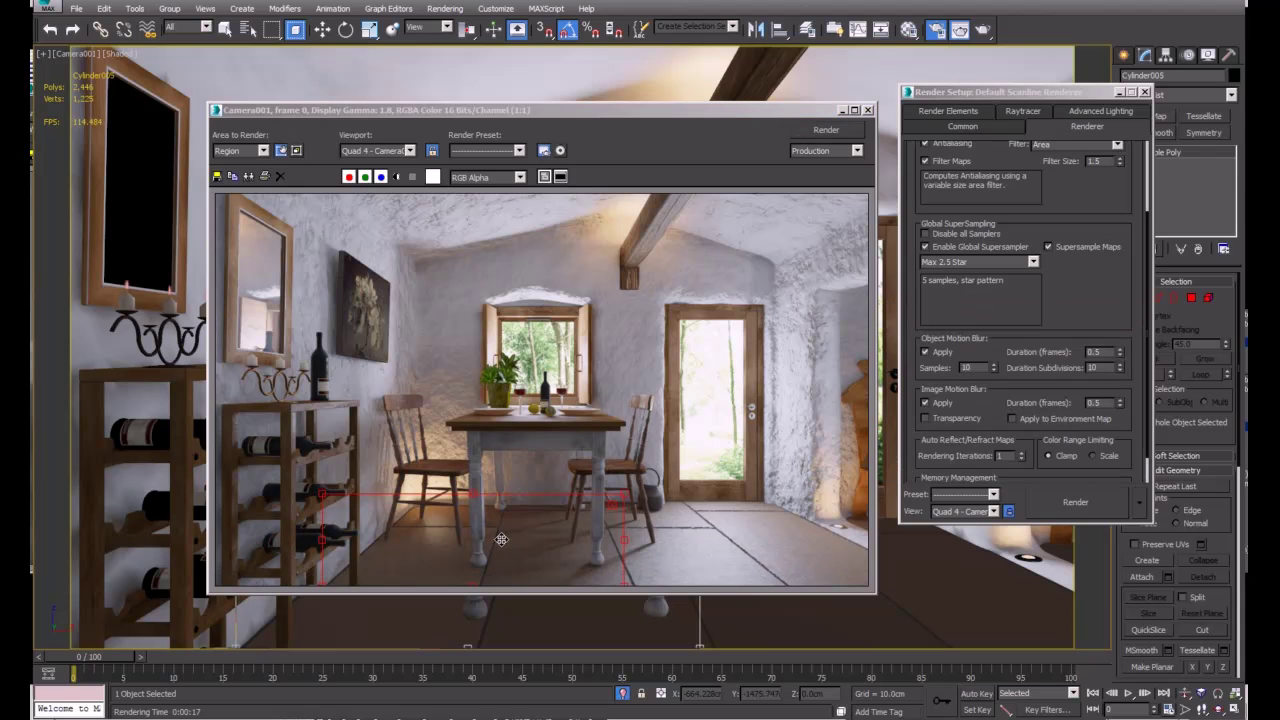
Step: Move the render region to the floor tiles in front of the door, fit it to the floor, examine the grout lines and render it
{"action": "left_click_drag", "start_coordinate": [487, 547], "coordinate": [802, 551]}
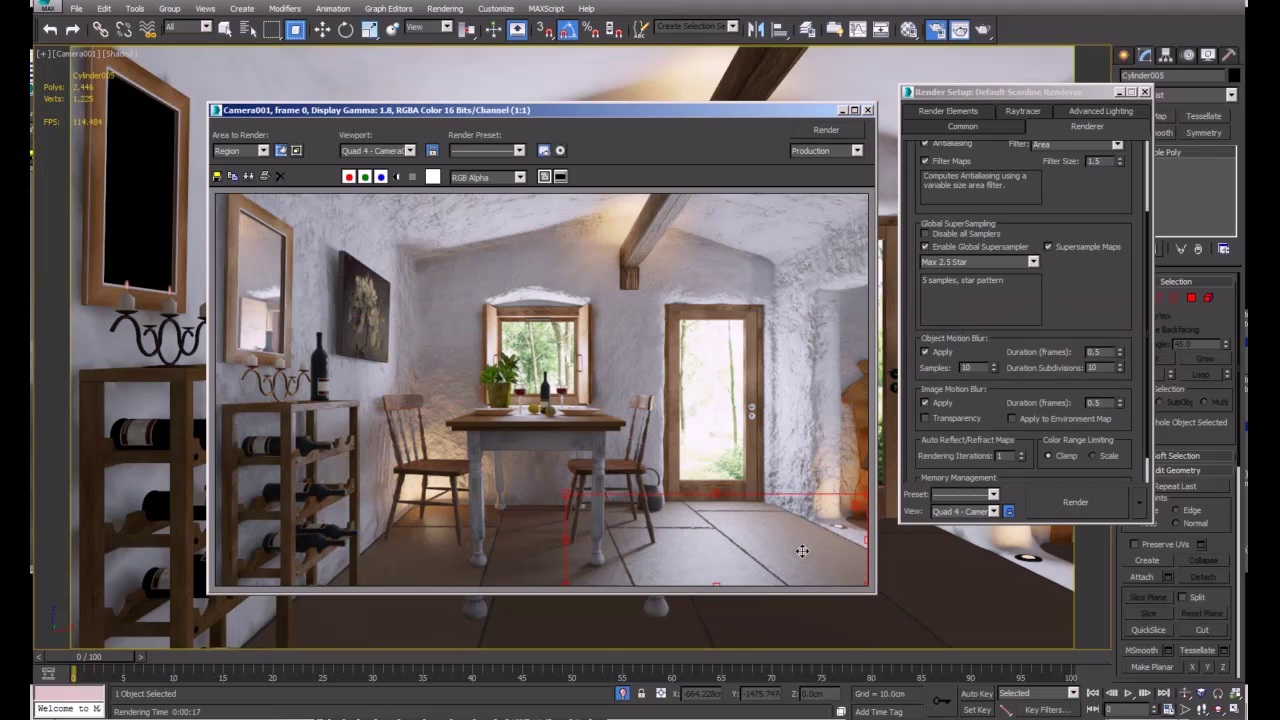
{"action": "left_click_drag", "start_coordinate": [565, 493], "coordinate": [612, 502]}
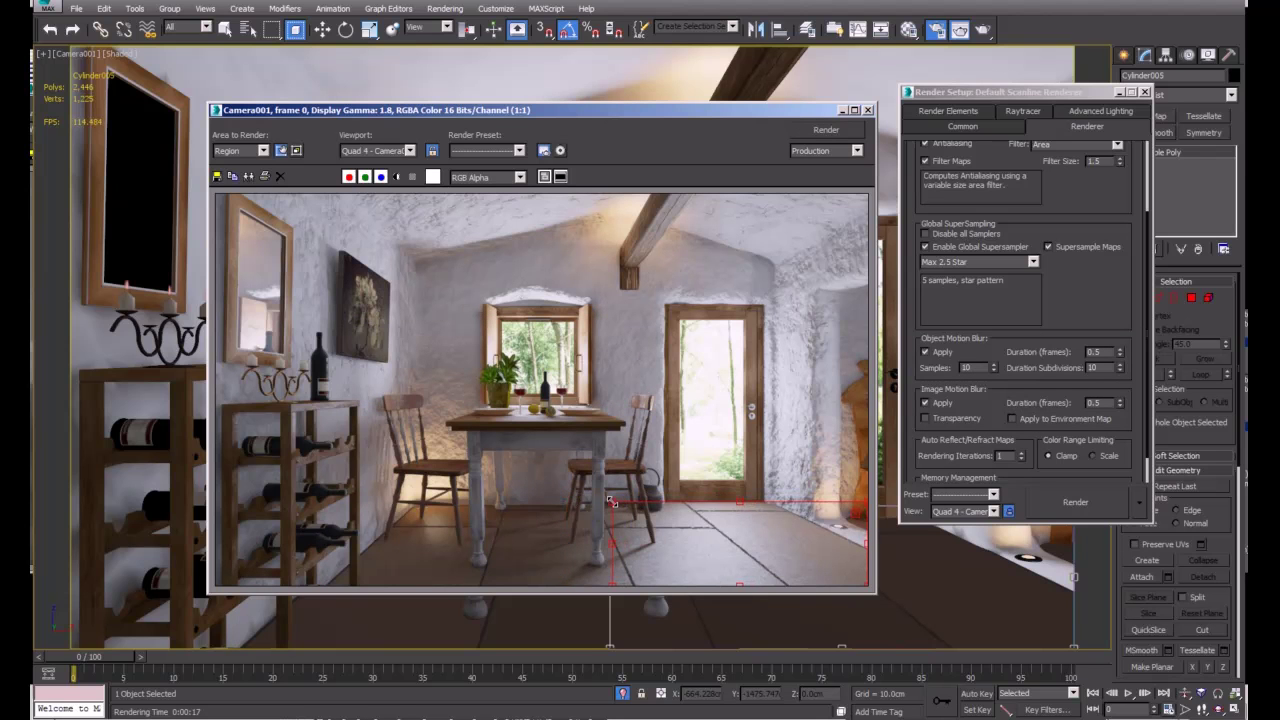
{"action": "scroll", "coordinate": [690, 536], "scroll_direction": "up", "scroll_amount": 2}
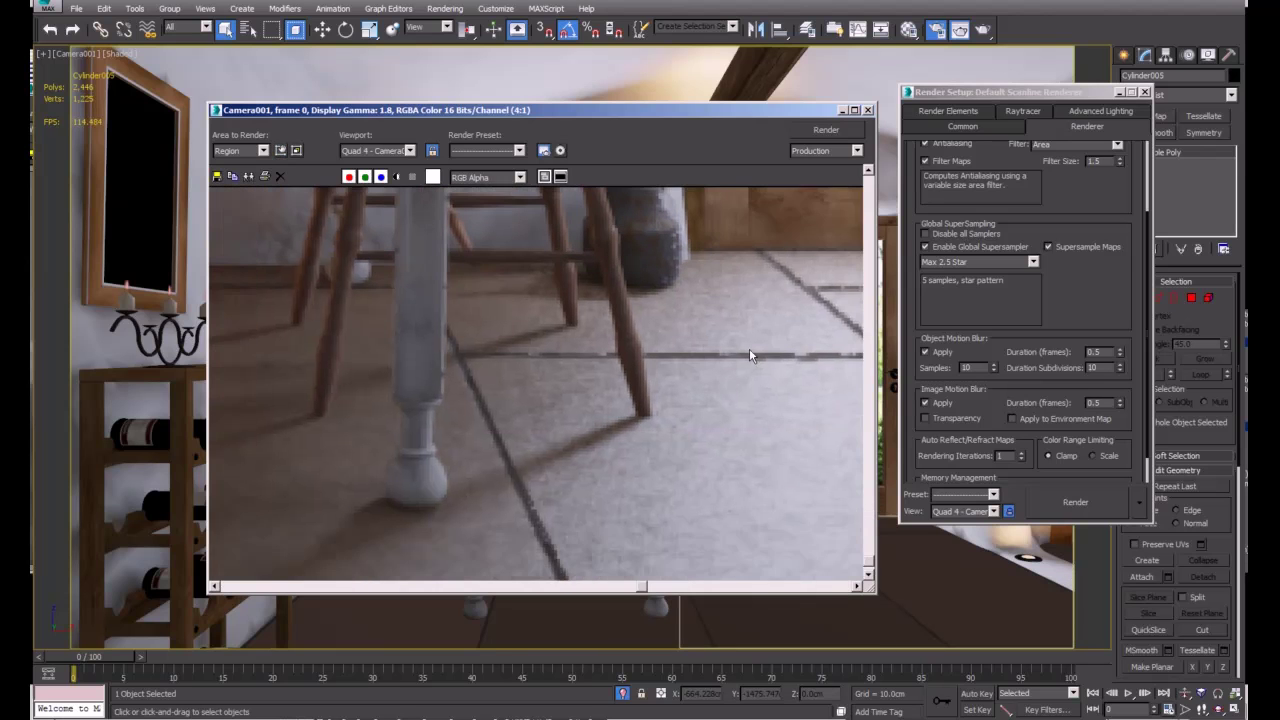
{"action": "middle_click_drag", "start_coordinate": [572, 343], "coordinate": [724, 334]}
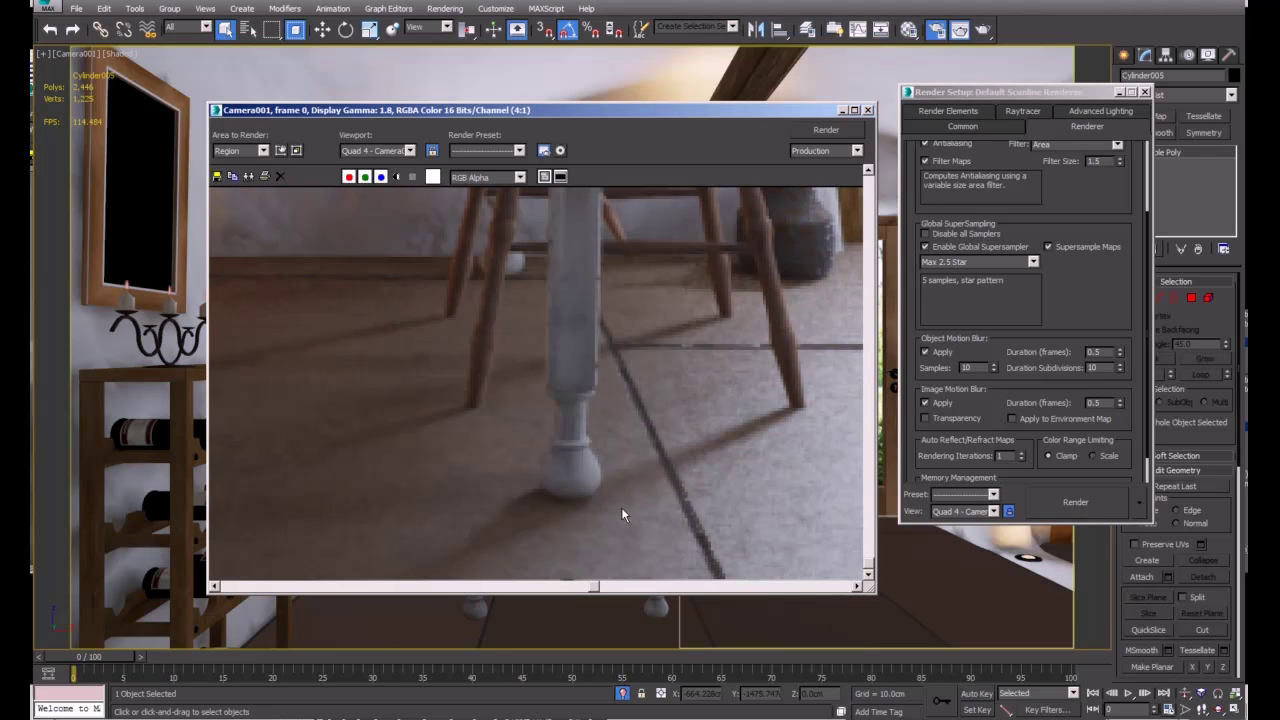
{"action": "scroll", "coordinate": [621, 510], "scroll_direction": "down", "scroll_amount": 1}
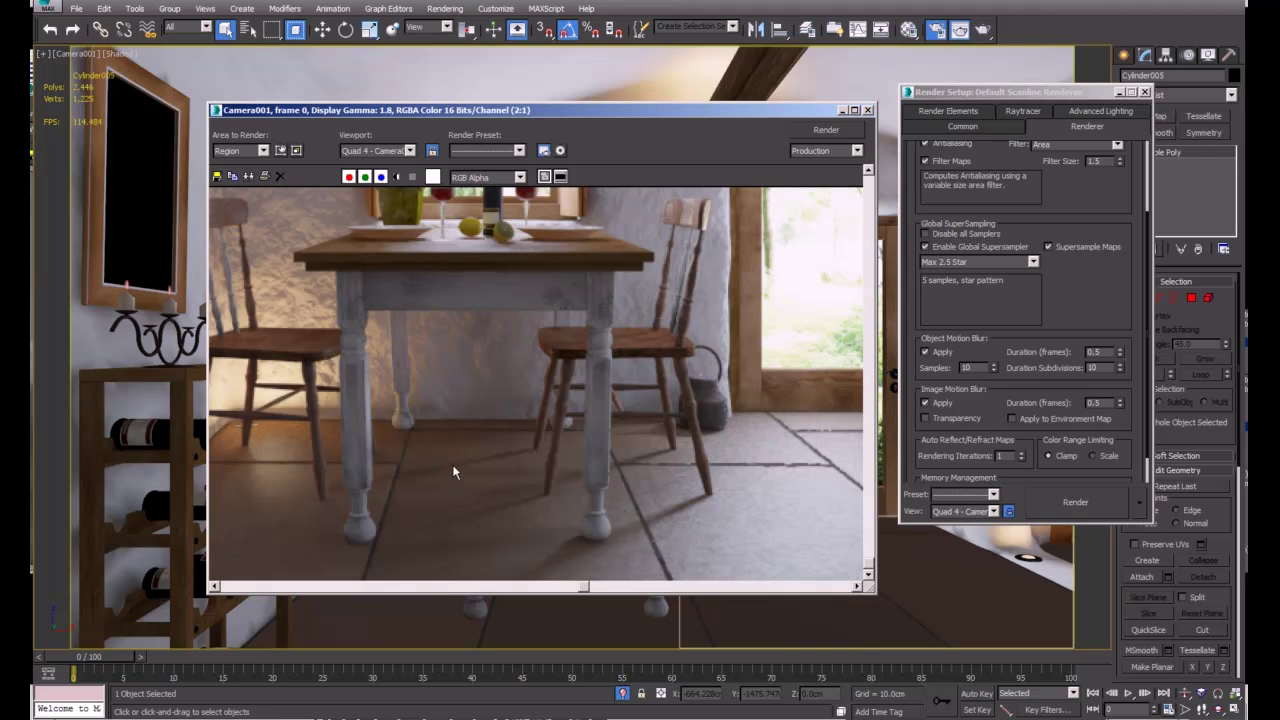
{"action": "scroll", "coordinate": [636, 489], "scroll_direction": "up", "scroll_amount": 1}
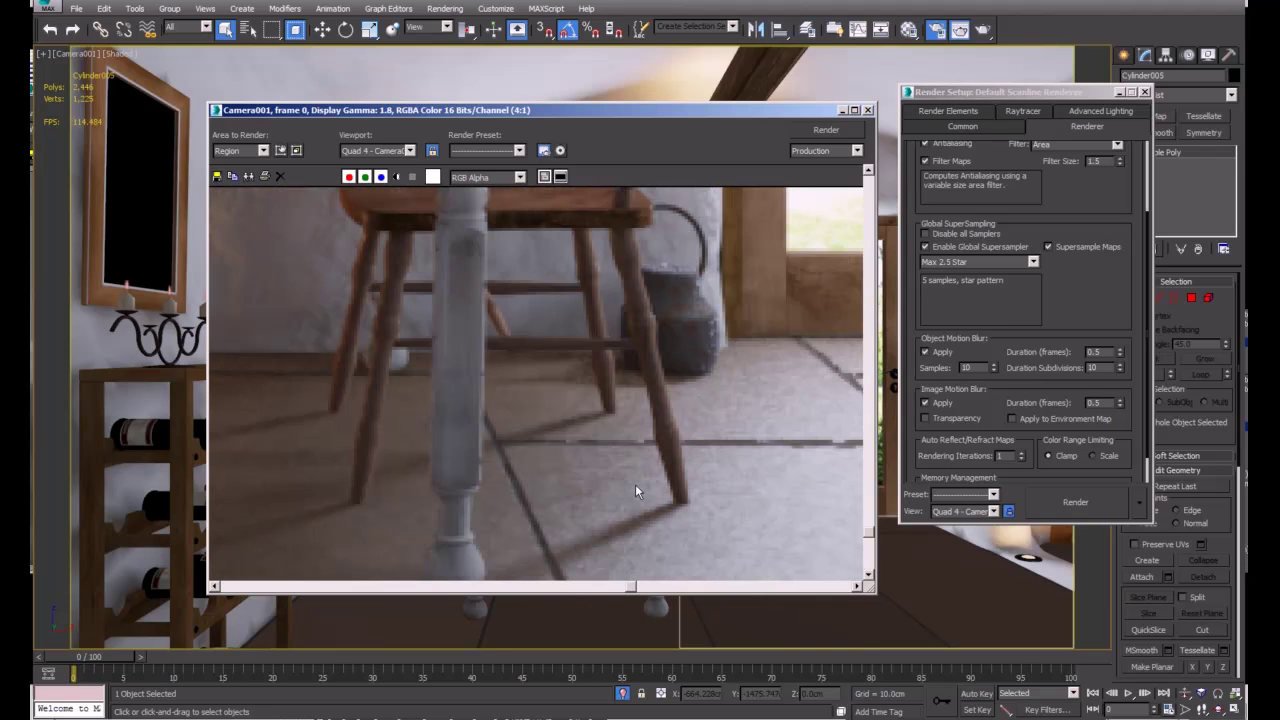
{"action": "scroll", "coordinate": [571, 390], "scroll_direction": "up", "scroll_amount": 1}
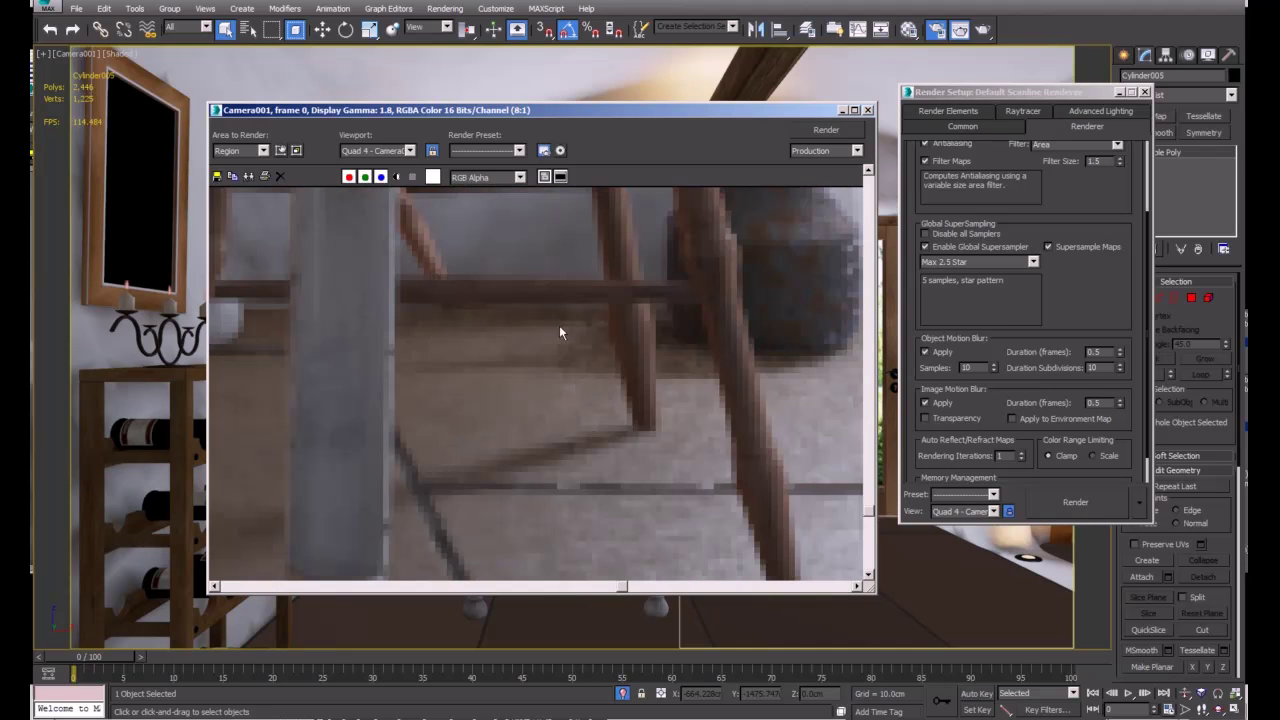
{"action": "scroll", "coordinate": [603, 371], "scroll_direction": "down", "scroll_amount": 3}
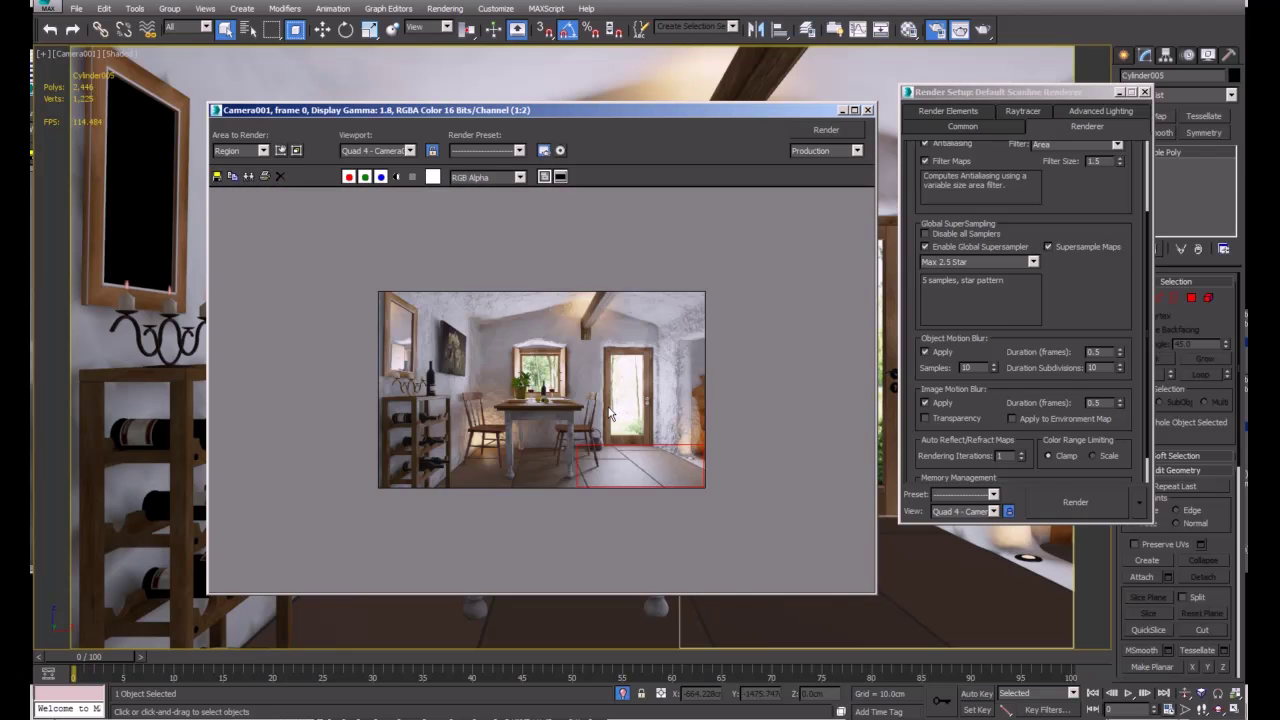
{"action": "scroll", "coordinate": [612, 453], "scroll_direction": "up", "scroll_amount": 1}
{"action": "middle_click_drag", "start_coordinate": [685, 511], "coordinate": [535, 387]}
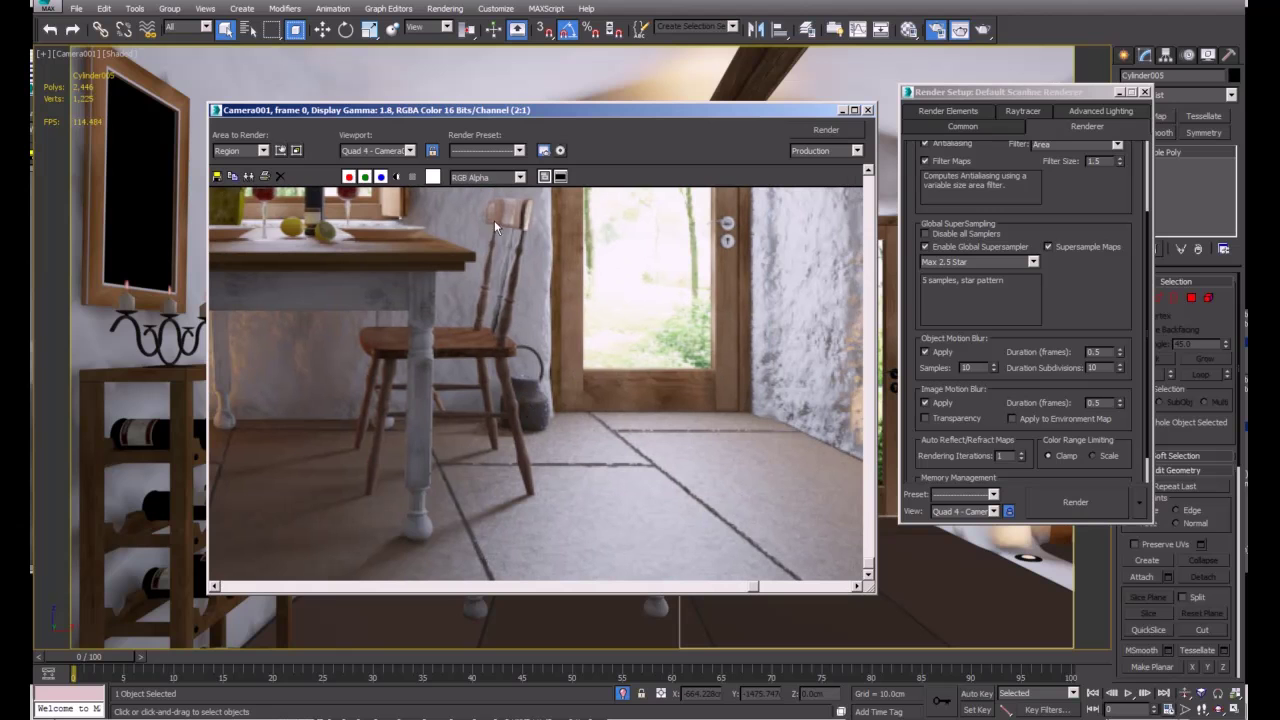
{"action": "left_click", "coordinate": [827, 135]}
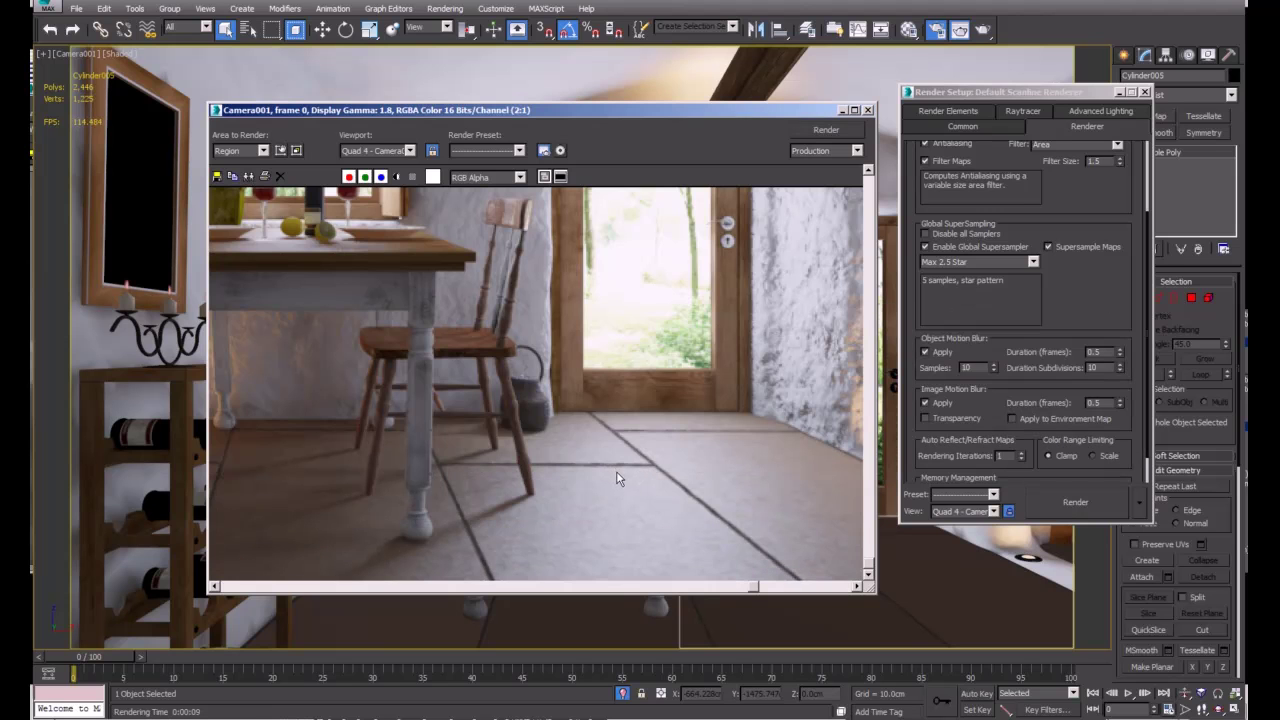
Step: Set the area to render back to View and maximize the rendered frame window
{"action": "scroll", "coordinate": [615, 469], "scroll_direction": "down", "scroll_amount": 1}
{"action": "left_click", "coordinate": [241, 150]}
{"action": "left_click", "coordinate": [235, 162]}
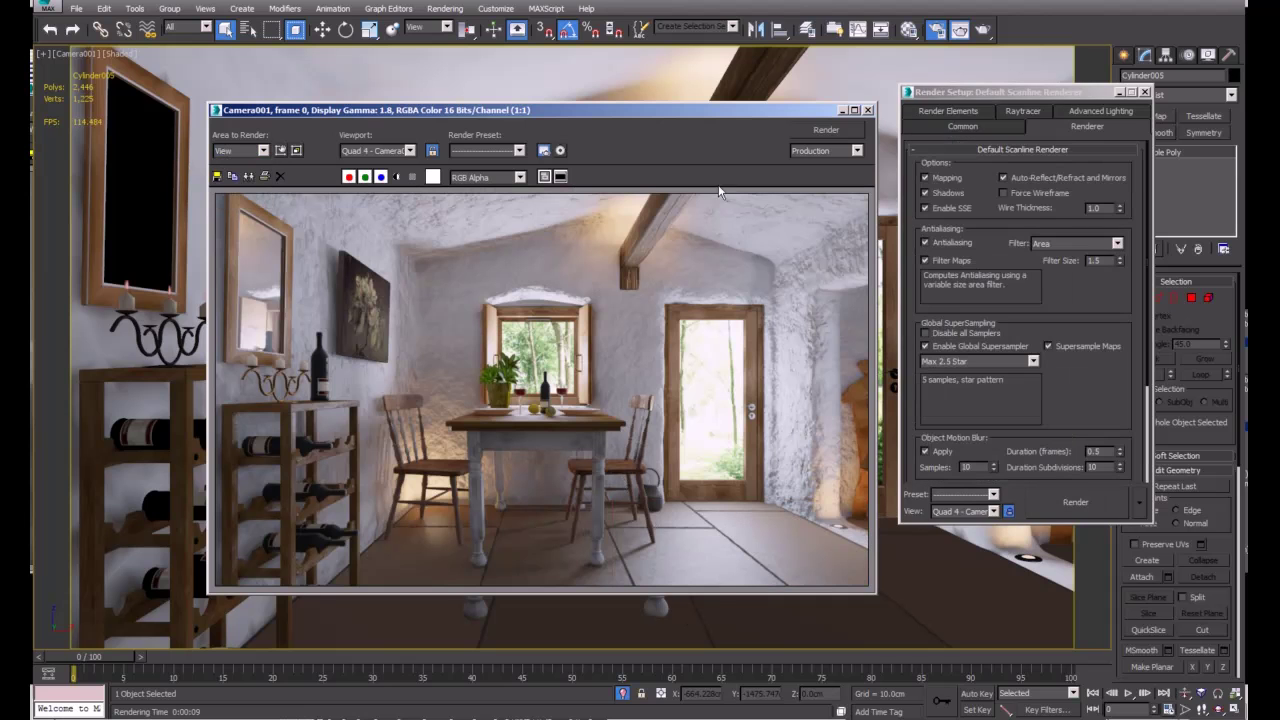
{"action": "left_click_drag", "start_coordinate": [703, 109], "coordinate": [700, 33]}
{"action": "double_click", "coordinate": [729, 30]}
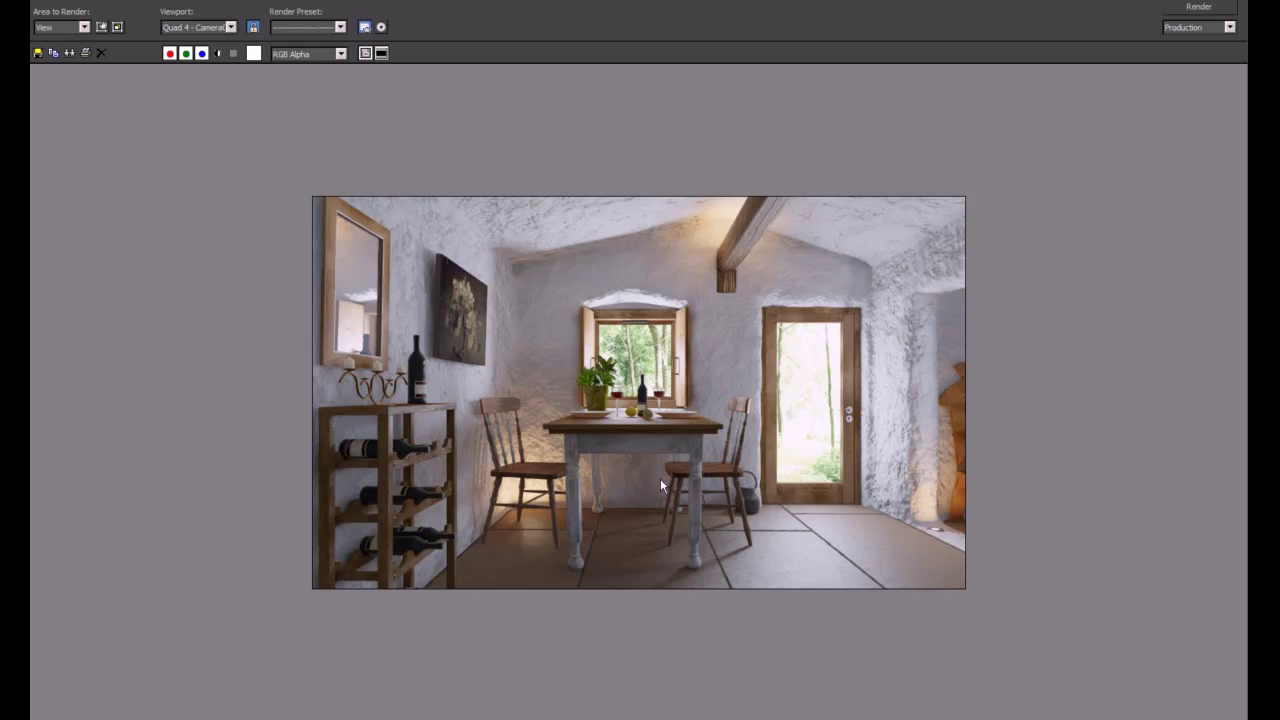
Step: Examine the wine rack, candle holder and chair up close in the render, and restore the rendered frame window's size
{"action": "scroll", "coordinate": [365, 453], "scroll_direction": "up", "scroll_amount": 1}
{"action": "scroll", "coordinate": [632, 430], "scroll_direction": "up", "scroll_amount": 1}
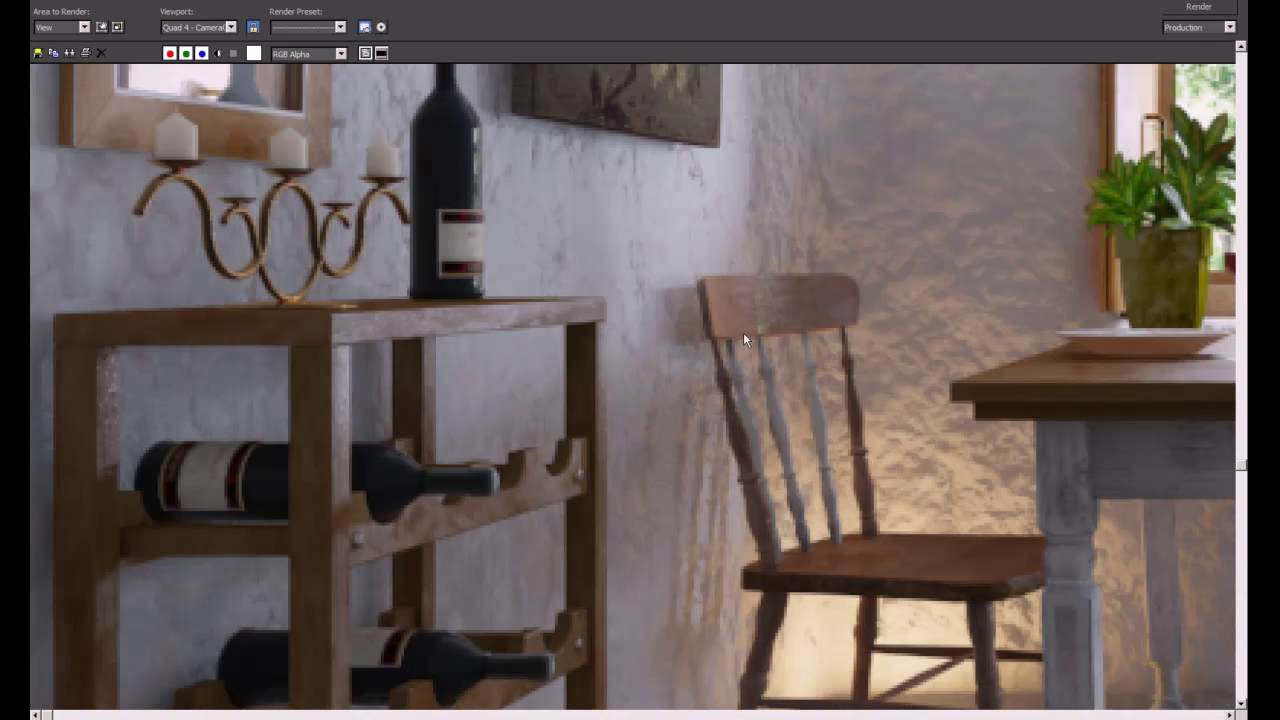
{"action": "middle_click_drag", "start_coordinate": [600, 472], "coordinate": [700, 417]}
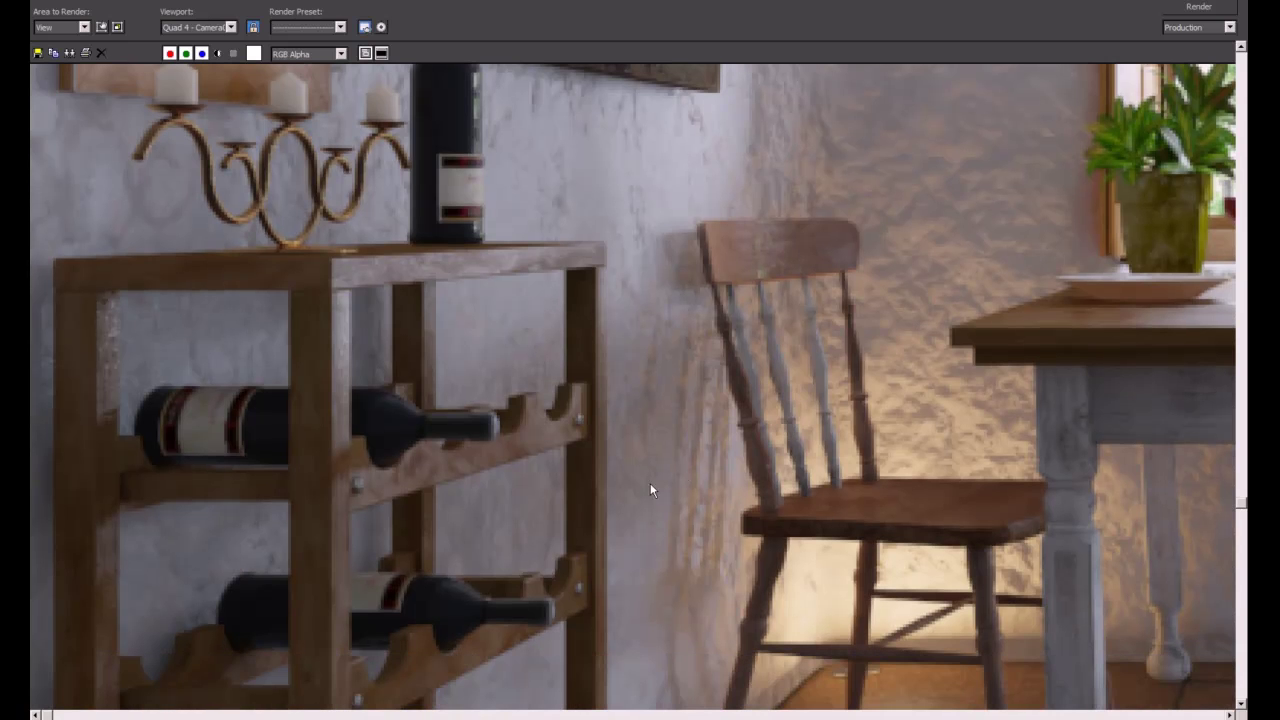
{"action": "middle_click_drag", "start_coordinate": [215, 385], "coordinate": [223, 377]}
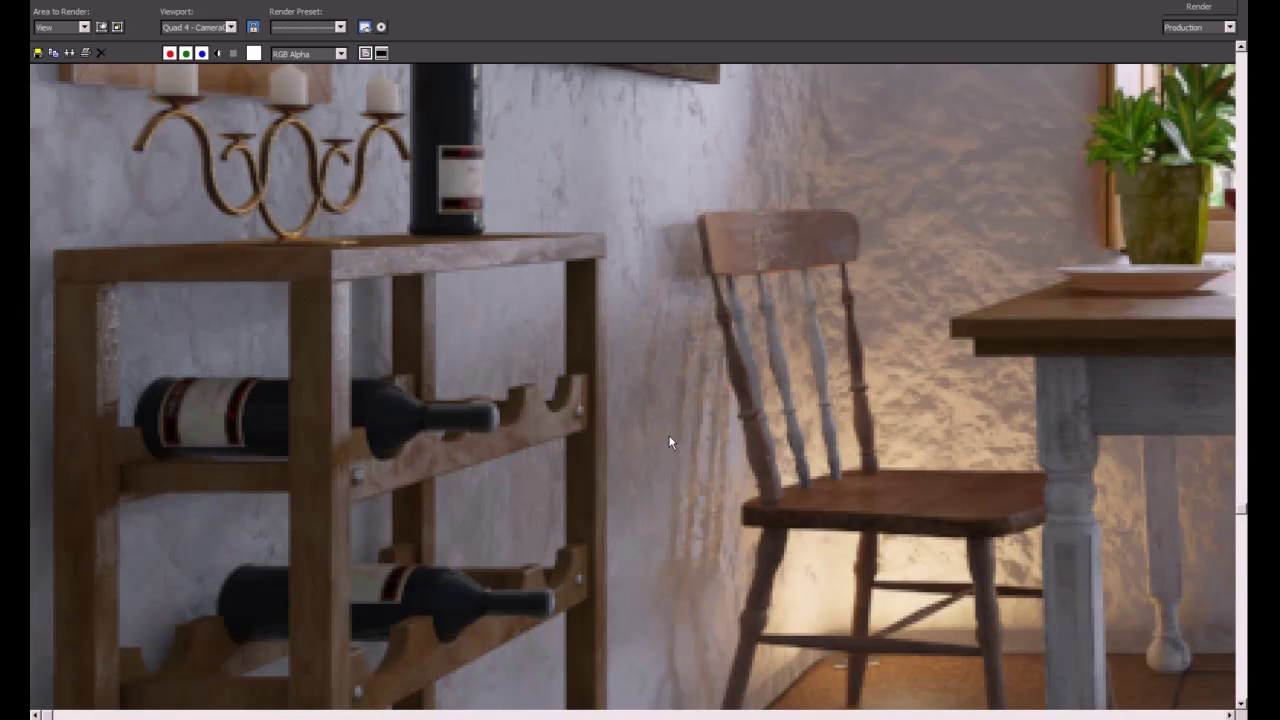
{"action": "scroll", "coordinate": [671, 443], "scroll_direction": "down", "scroll_amount": 3}
{"action": "scroll", "coordinate": [670, 442], "scroll_direction": "down", "scroll_amount": 2}
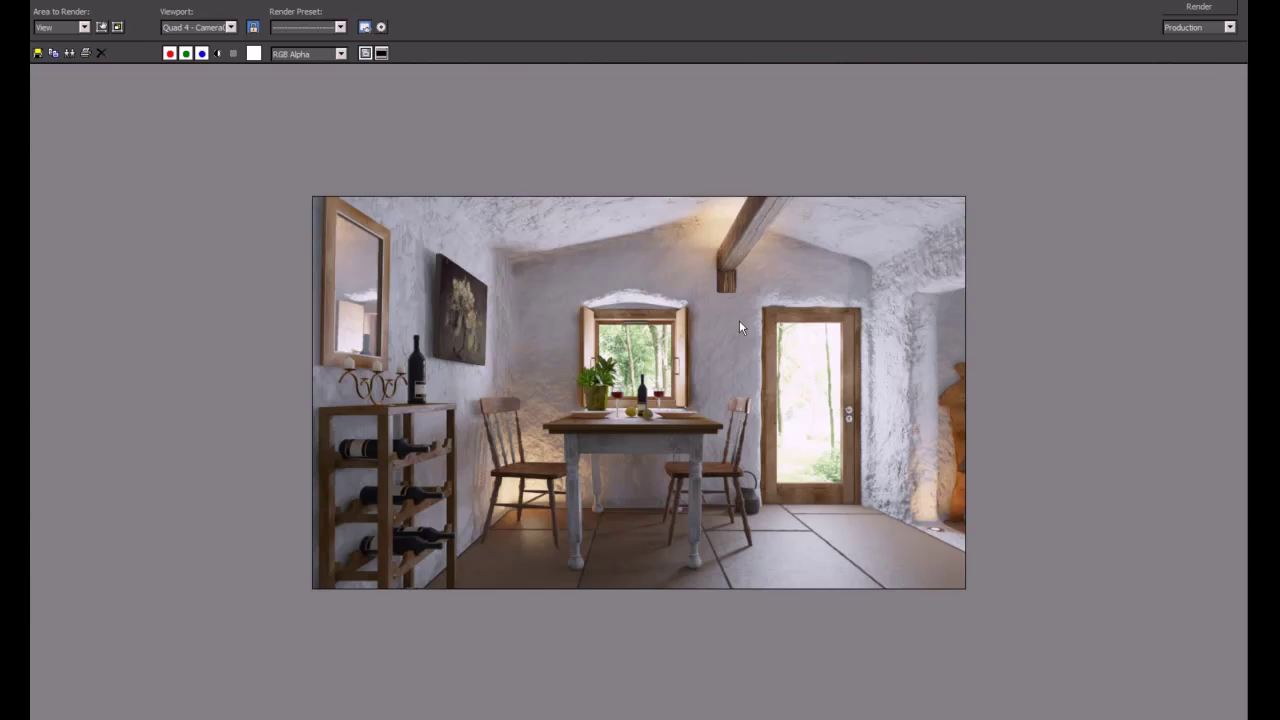
{"action": "left_click", "coordinate": [1199, 10]}
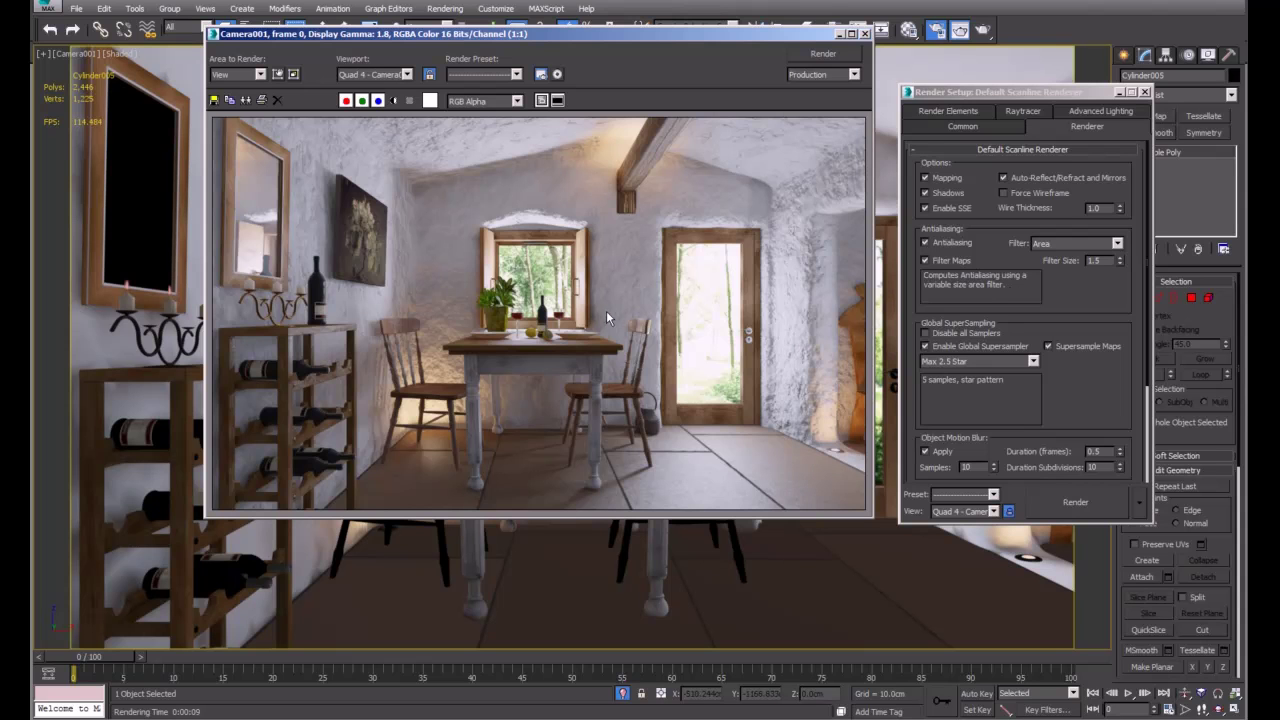
Step: Define a render region around the upper corner of the wall painting and render only that region
{"action": "scroll", "coordinate": [329, 220], "scroll_direction": "up", "scroll_amount": 1}
{"action": "middle_click_drag", "start_coordinate": [336, 222], "coordinate": [381, 265]}
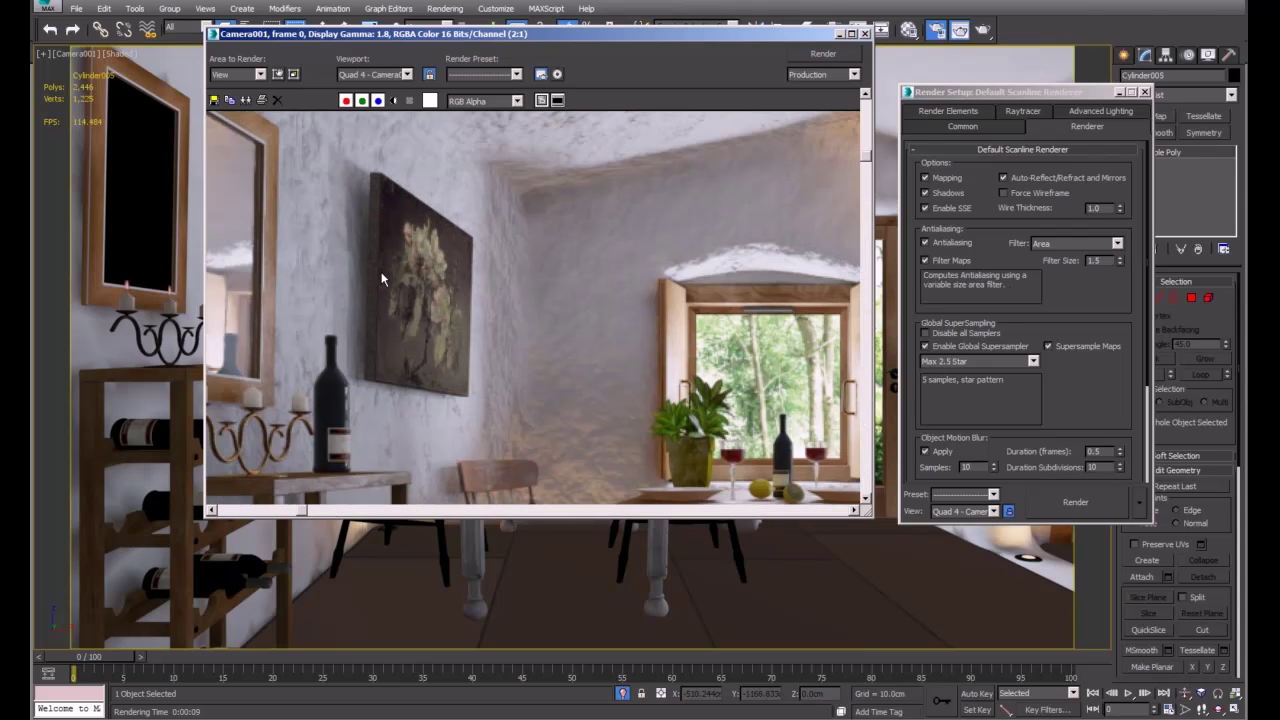
{"action": "left_click", "coordinate": [276, 75]}
{"action": "left_click_drag", "start_coordinate": [661, 450], "coordinate": [408, 319]}
{"action": "mouse_move", "coordinate": [581, 287]}
{"action": "left_mouse_down"}
{"action": "mouse_move", "coordinate": [378, 308]}
{"action": "mouse_move", "coordinate": [350, 179]}
{"action": "left_mouse_up"}
{"action": "scroll", "coordinate": [334, 209], "scroll_direction": "up", "scroll_amount": 5}
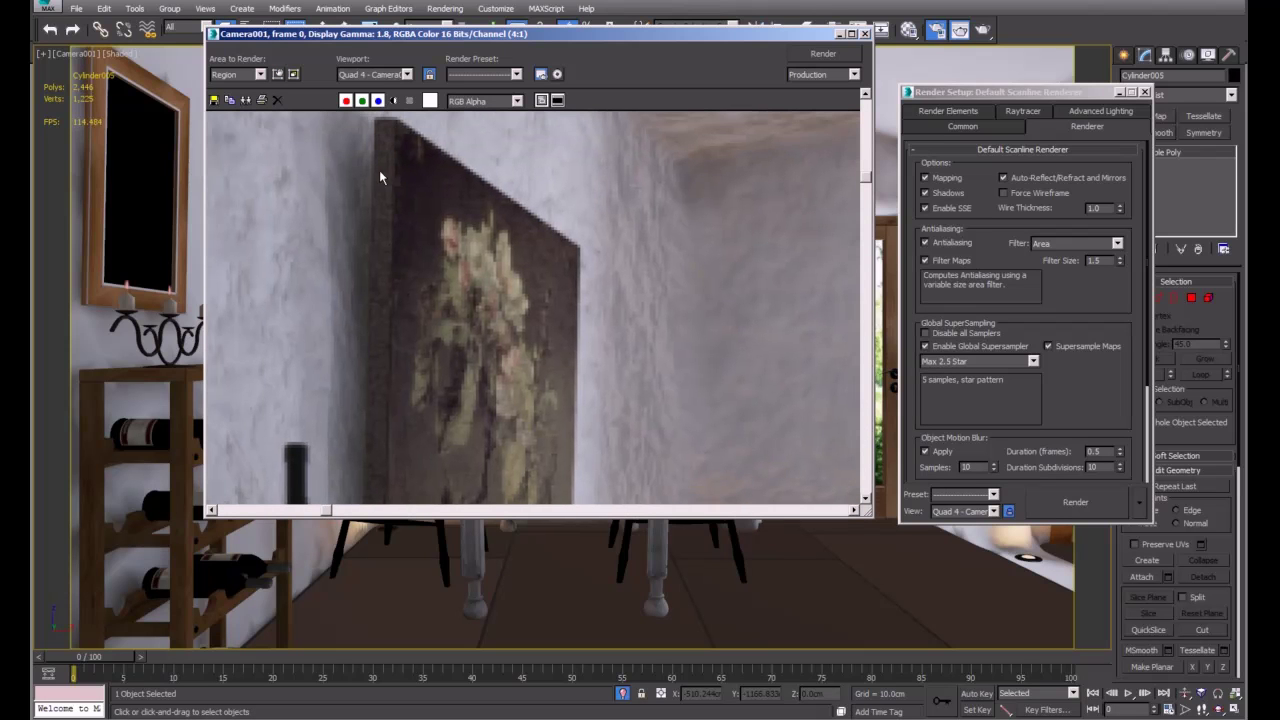
{"action": "middle_click_drag", "start_coordinate": [380, 447], "coordinate": [411, 351]}
{"action": "mouse_move", "coordinate": [402, 170]}
{"action": "middle_mouse_down"}
{"action": "mouse_move", "coordinate": [408, 302]}
{"action": "mouse_move", "coordinate": [431, 345]}
{"action": "mouse_move", "coordinate": [445, 285]}
{"action": "middle_mouse_up"}
{"action": "scroll", "coordinate": [405, 244], "scroll_direction": "up", "scroll_amount": 2}
{"action": "scroll", "coordinate": [405, 252], "scroll_direction": "down", "scroll_amount": 3}
{"action": "left_click", "coordinate": [824, 56]}
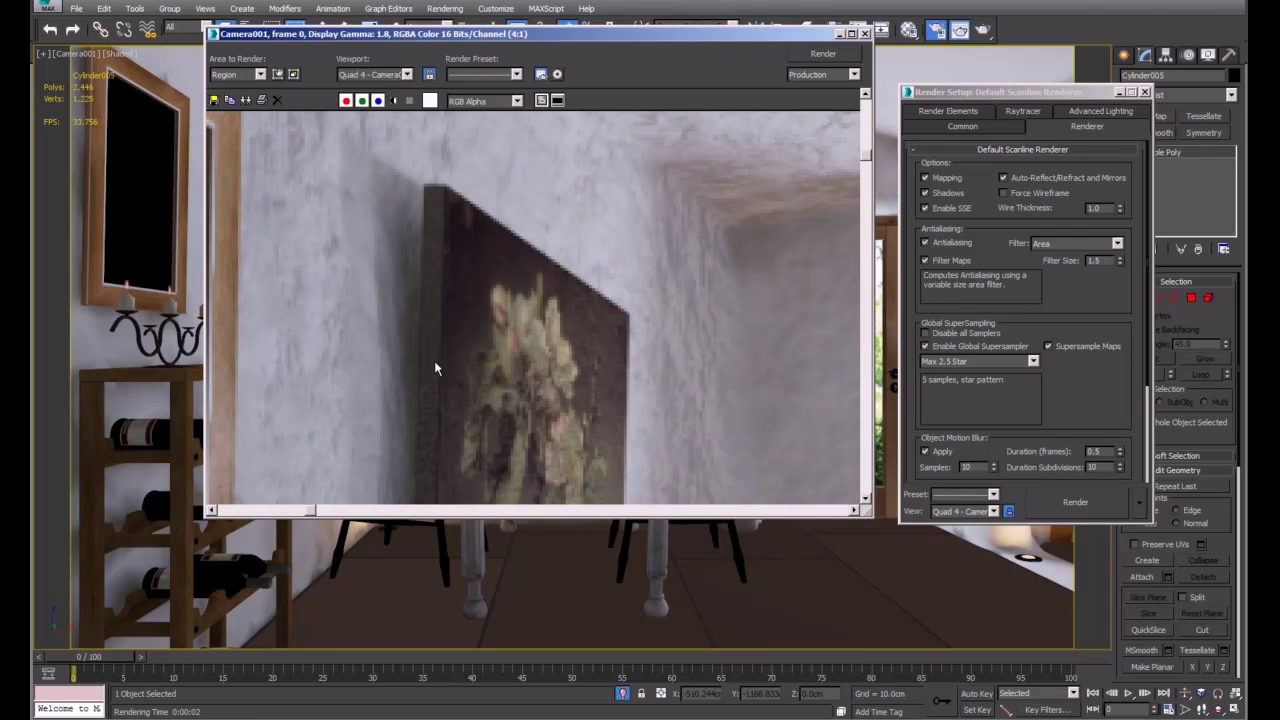
Step: Set the area to render back to View and examine the painting, window and dining table up close in the render
{"action": "scroll", "coordinate": [434, 366], "scroll_direction": "up", "scroll_amount": 1}
{"action": "scroll", "coordinate": [321, 343], "scroll_direction": "down", "scroll_amount": 3}
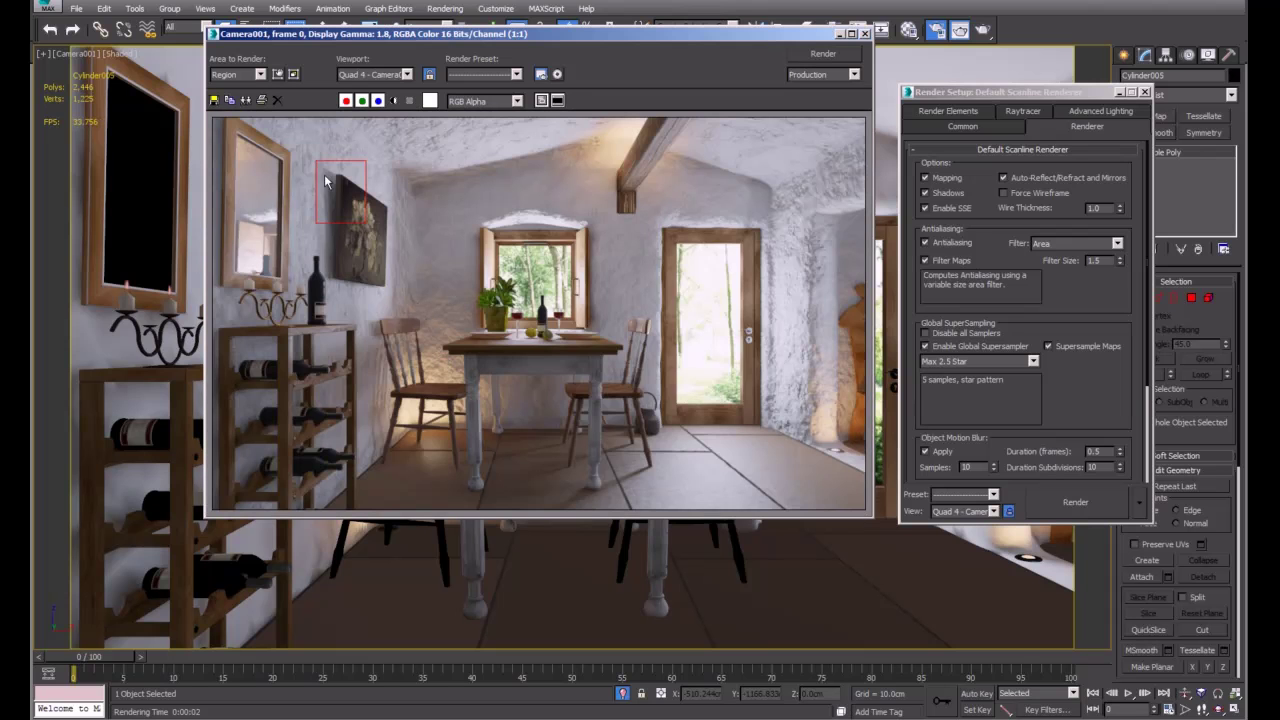
{"action": "left_click", "coordinate": [254, 75]}
{"action": "left_click", "coordinate": [238, 86]}
{"action": "scroll", "coordinate": [376, 247], "scroll_direction": "up", "scroll_amount": 2}
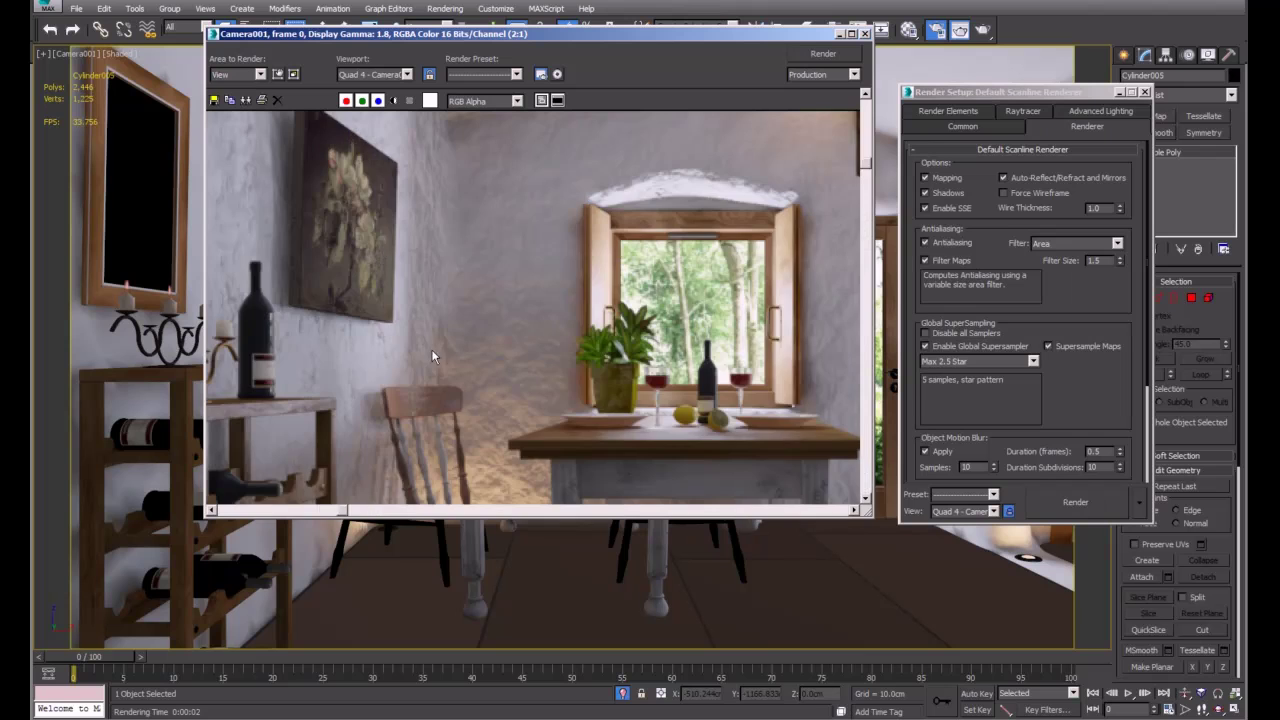
{"action": "scroll", "coordinate": [456, 404], "scroll_direction": "down", "scroll_amount": 2}
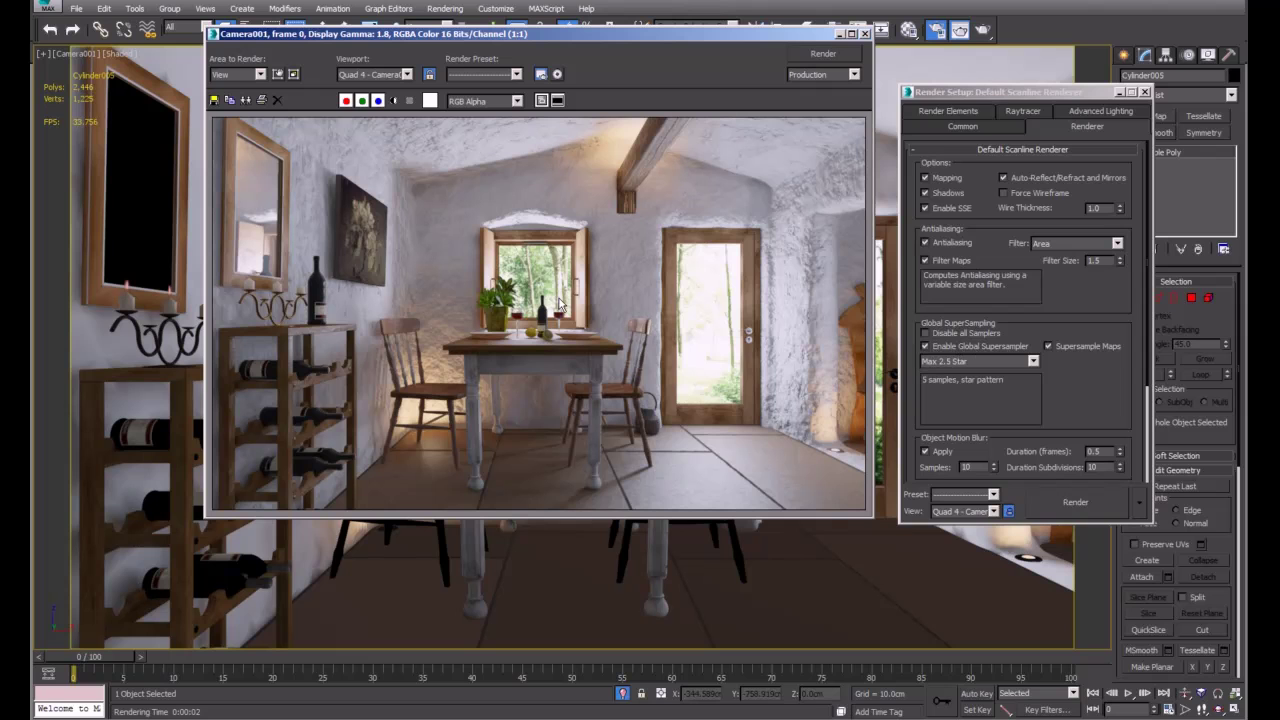
Step: Inspect the supersampling settings of the padlo material and examine the rendered floor beneath the table up close
{"action": "left_click", "coordinate": [908, 30]}
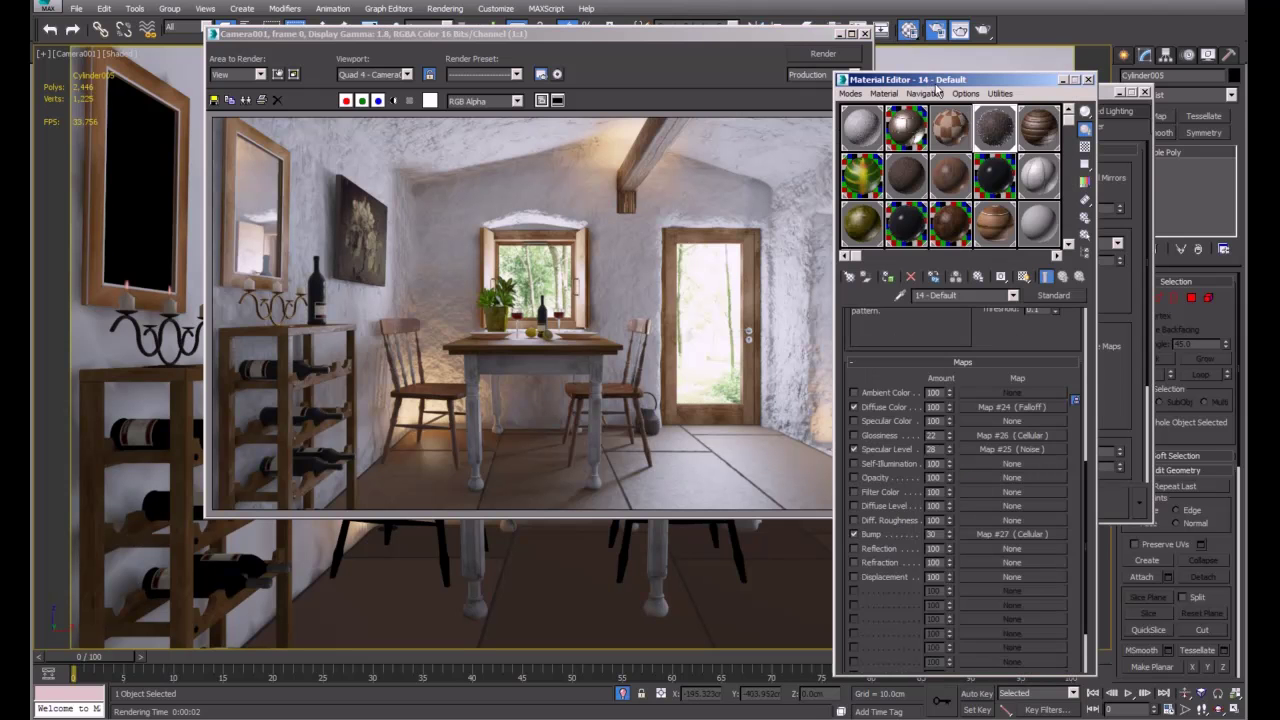
{"action": "left_click", "coordinate": [898, 120]}
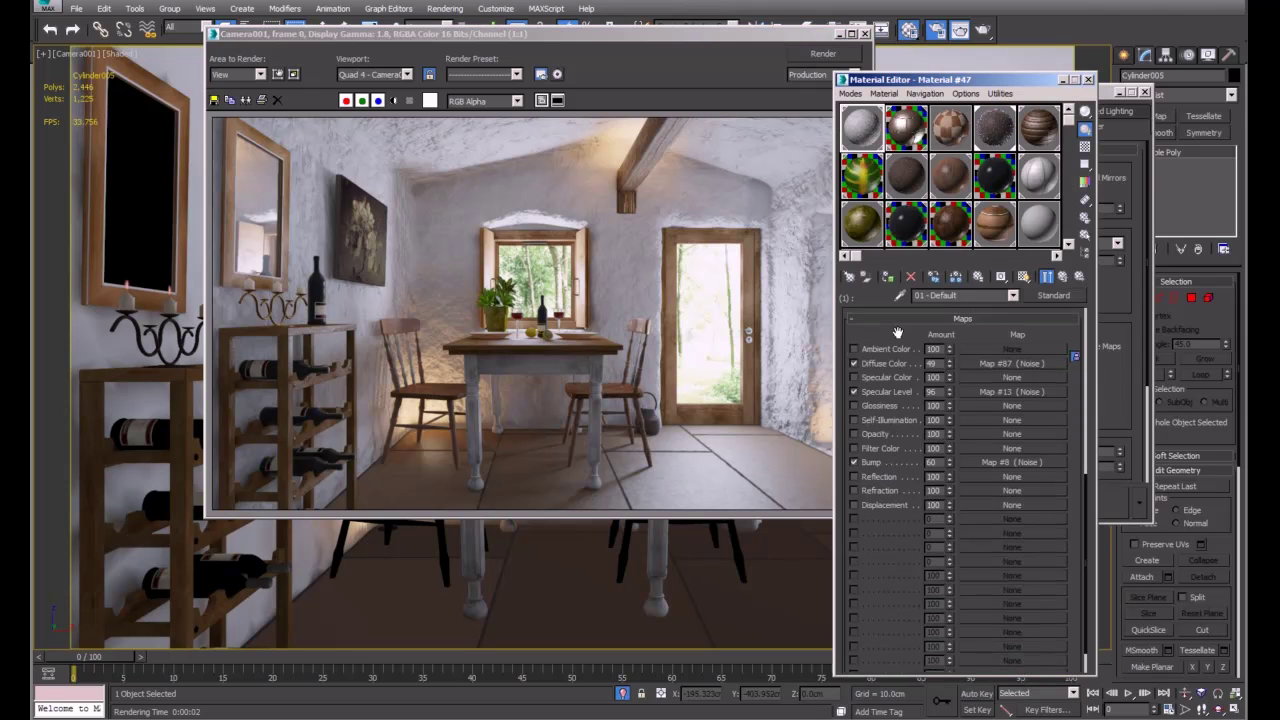
{"action": "scroll", "coordinate": [912, 404], "scroll_direction": "up", "scroll_amount": 2}
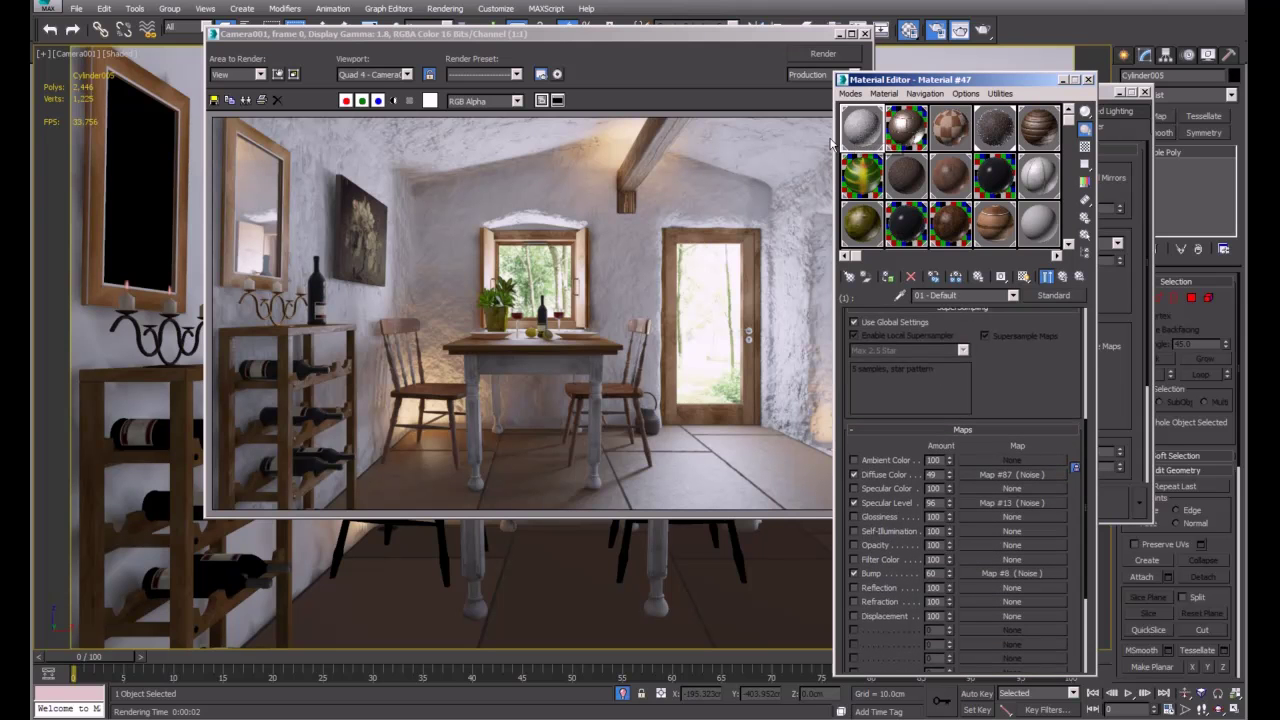
{"action": "left_click", "coordinate": [906, 127]}
{"action": "scroll", "coordinate": [916, 316], "scroll_direction": "up", "scroll_amount": 6}
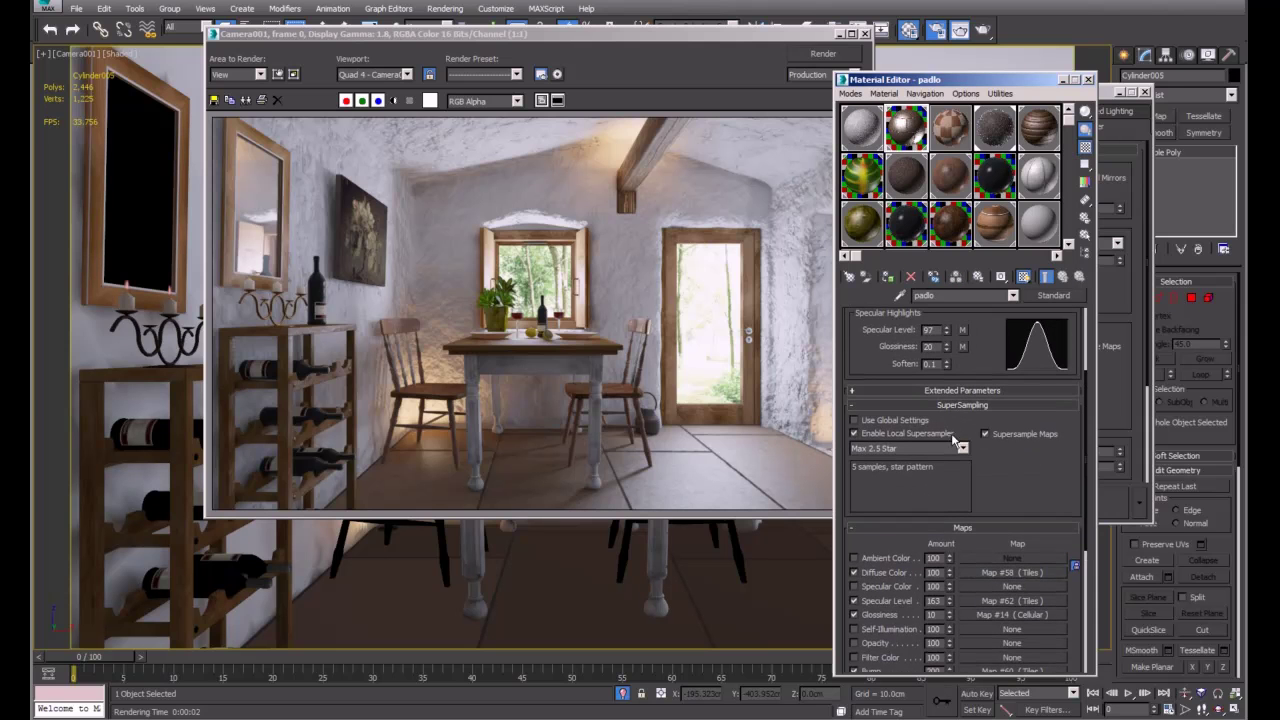
{"action": "mouse_move", "coordinate": [978, 464]}
{"action": "left_mouse_down"}
{"action": "mouse_move", "coordinate": [991, 517]}
{"action": "mouse_move", "coordinate": [1003, 488]}
{"action": "mouse_move", "coordinate": [990, 476]}
{"action": "left_mouse_up"}
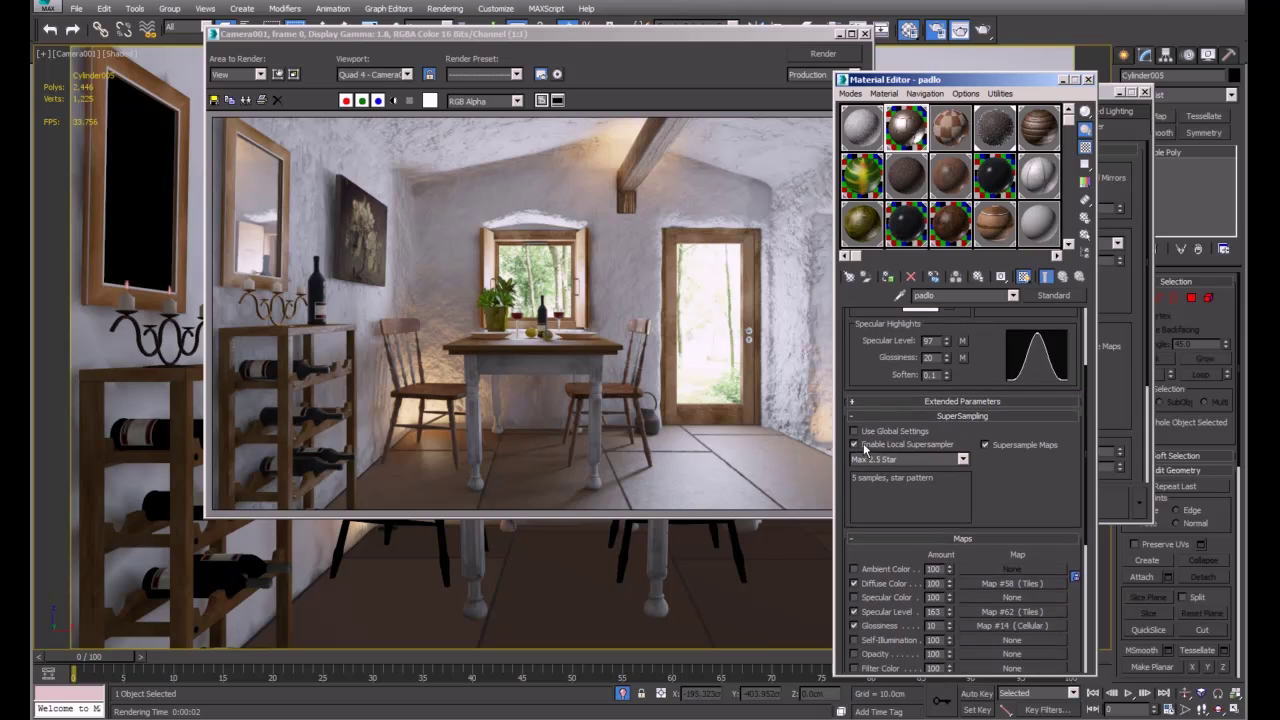
{"action": "left_click", "coordinate": [934, 458]}
{"action": "left_click", "coordinate": [934, 458]}
{"action": "left_click", "coordinate": [655, 468]}
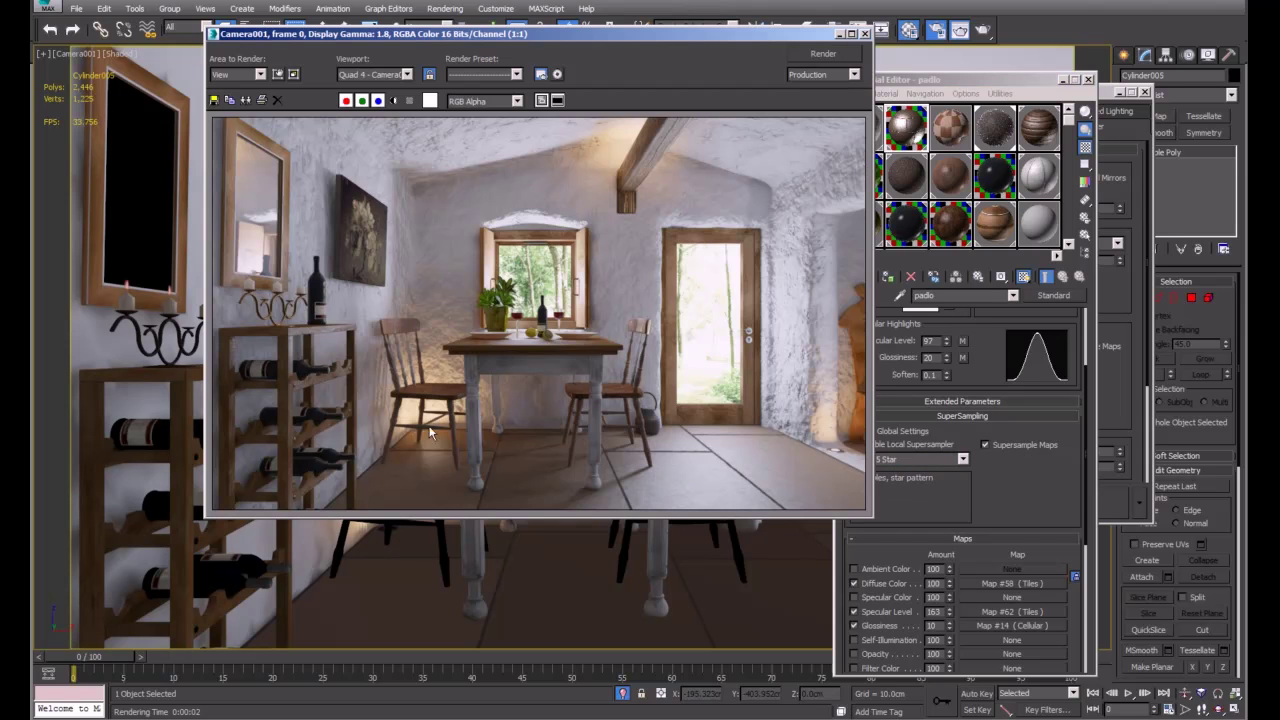
{"action": "scroll", "coordinate": [507, 440], "scroll_direction": "up", "scroll_amount": 2}
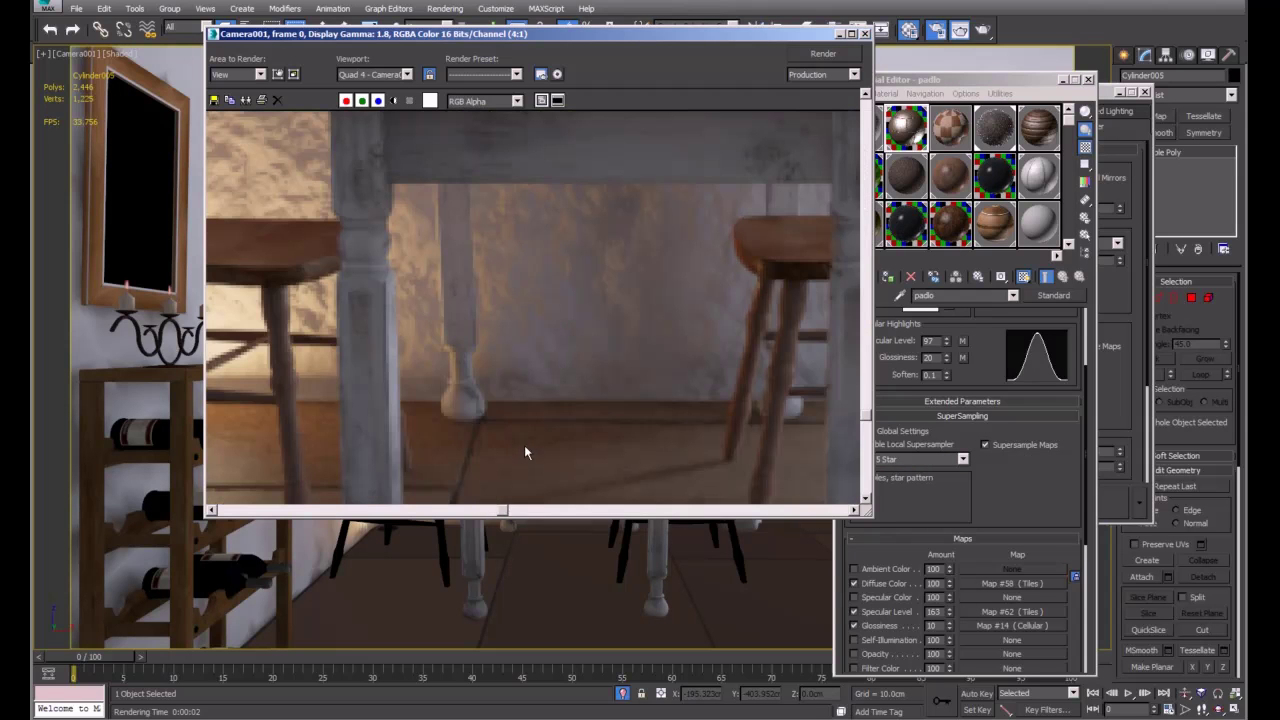
{"action": "scroll", "coordinate": [566, 440], "scroll_direction": "down", "scroll_amount": 2}
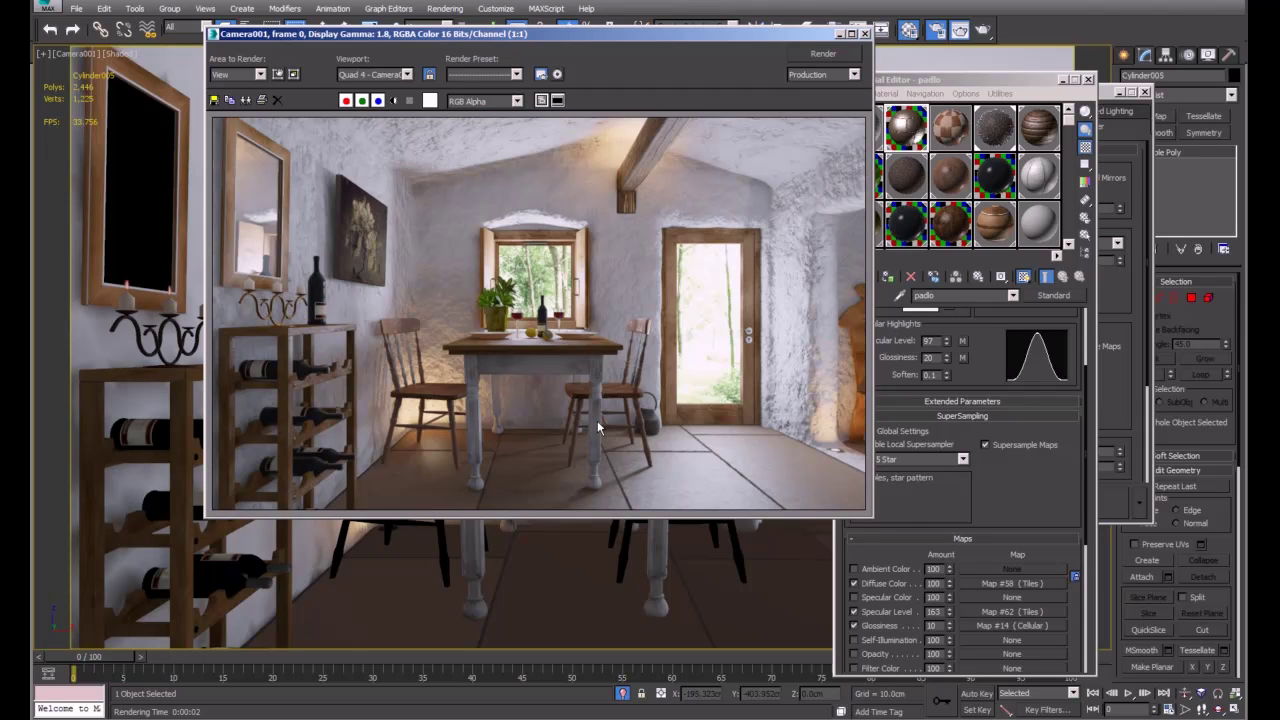
Step: Compare the padlo material's local supersampler type with the global supersampler type in the scanline renderer settings
{"action": "left_click", "coordinate": [980, 469]}
{"action": "left_click", "coordinate": [904, 461]}
{"action": "left_click", "coordinate": [903, 461]}
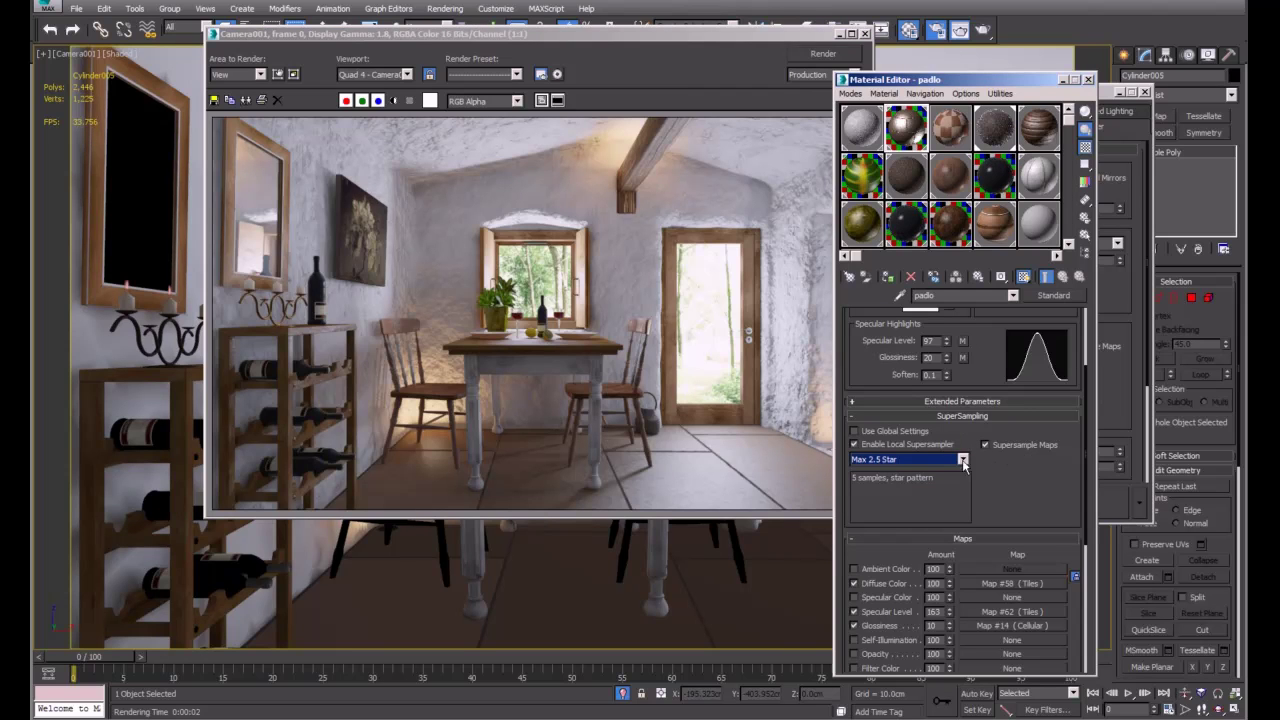
{"action": "left_click", "coordinate": [873, 461]}
{"action": "left_click", "coordinate": [870, 462]}
{"action": "key", "text": "F10"}
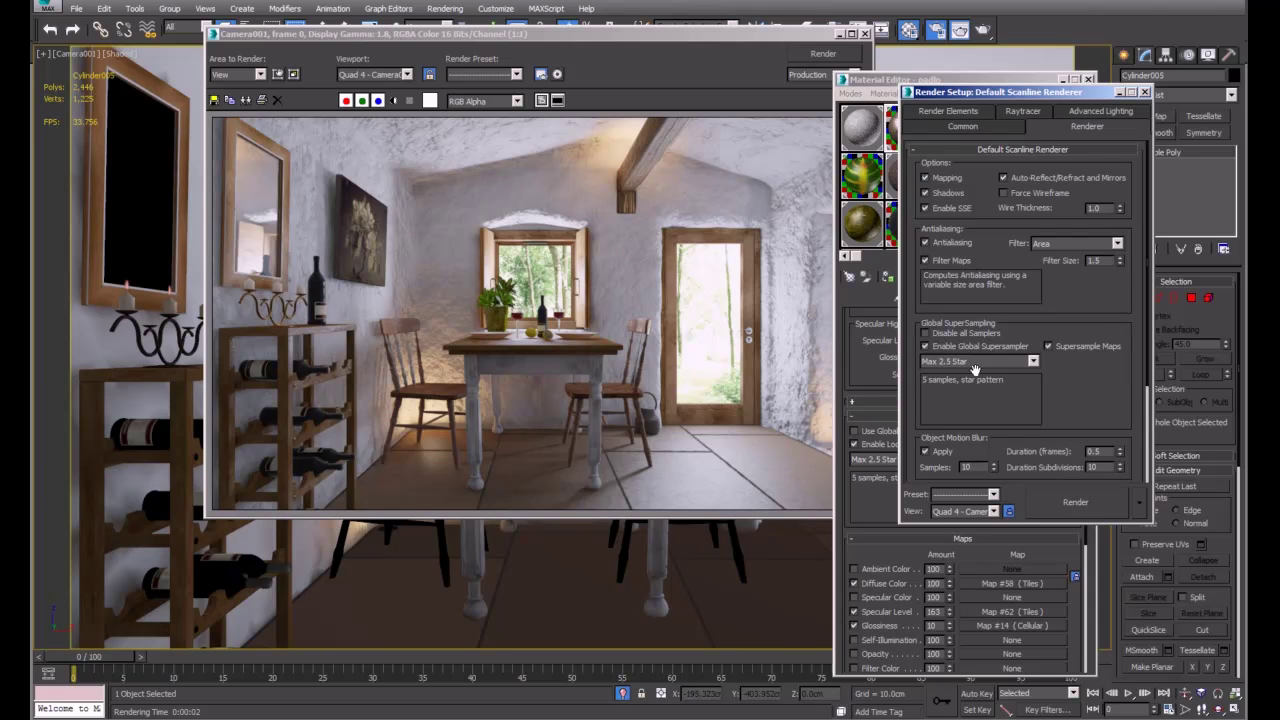
{"action": "left_click", "coordinate": [872, 380]}
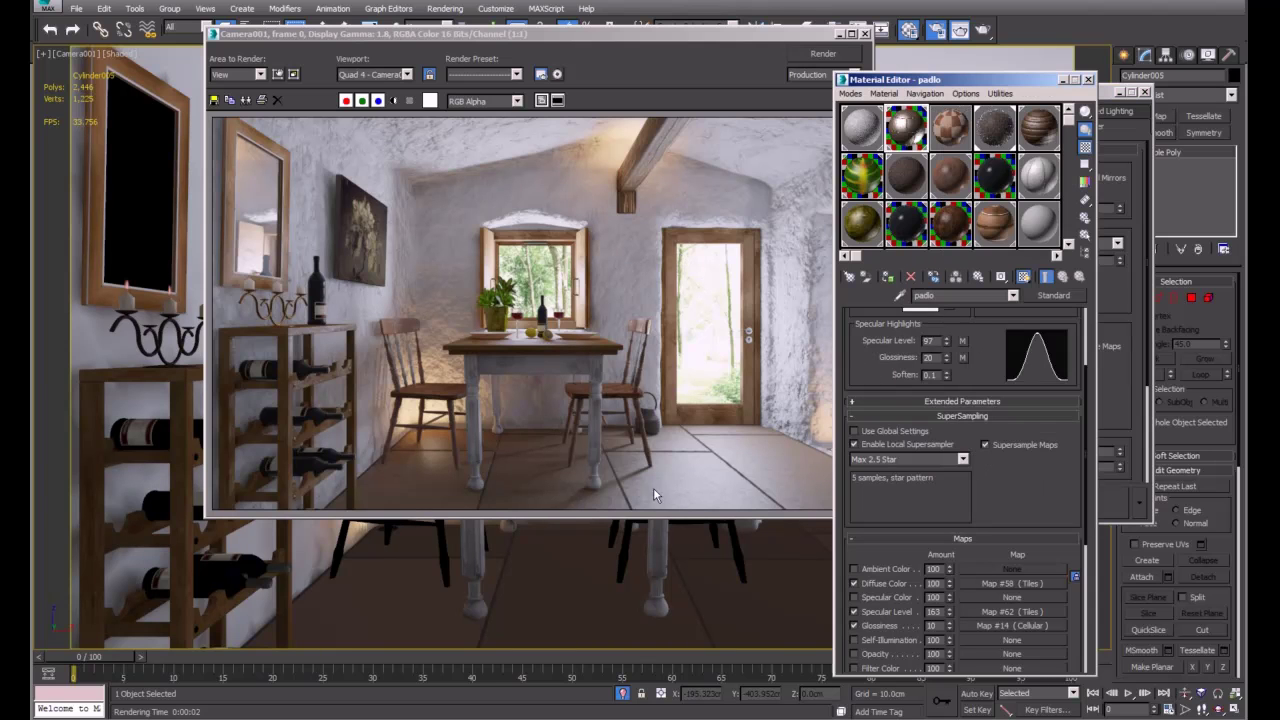
{"action": "left_click", "coordinate": [899, 459]}
{"action": "left_click", "coordinate": [1138, 390]}
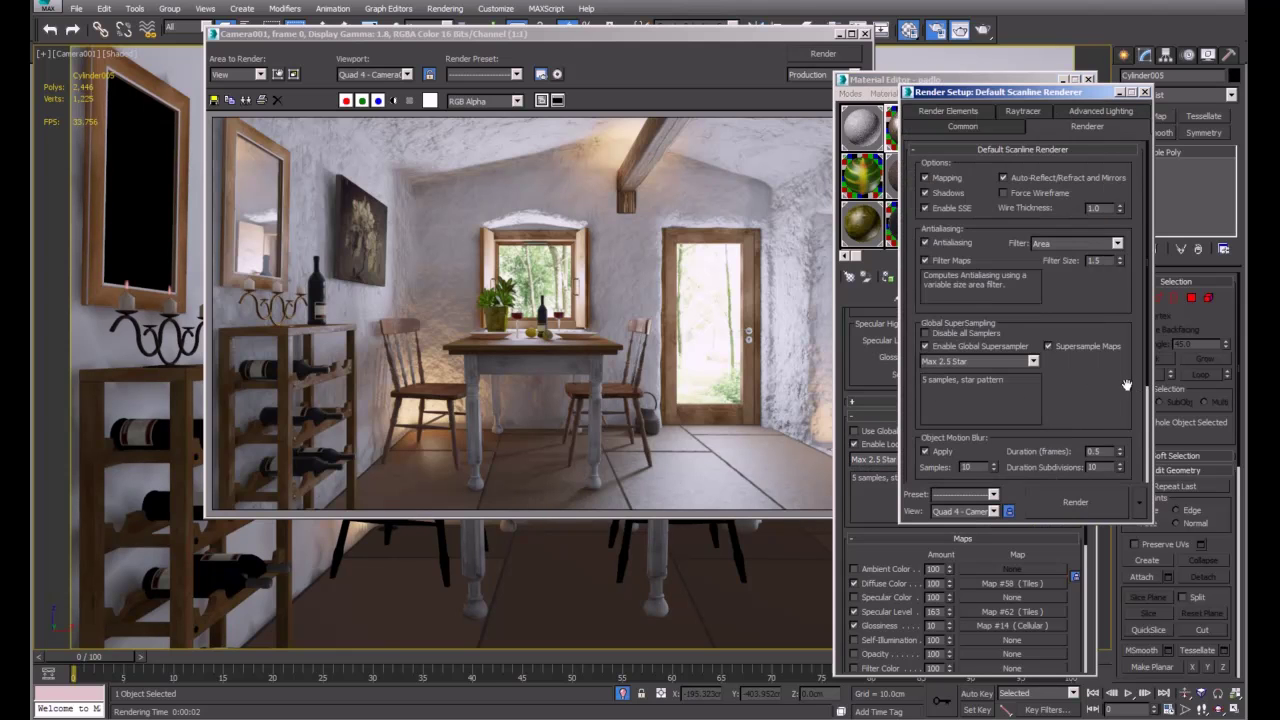
Step: Turn off the global supersampler, toggle Disable all Samplers on and off, and review padlo's local supersampler
{"action": "left_click", "coordinate": [926, 346]}
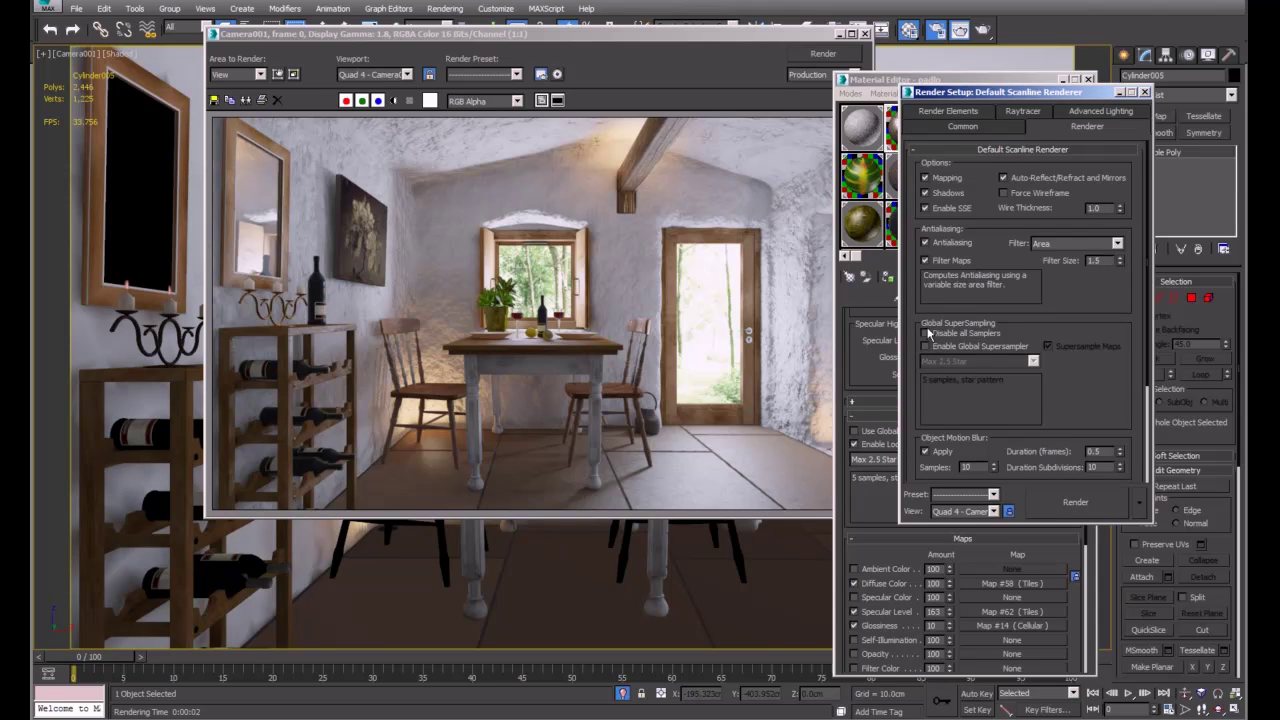
{"action": "left_click", "coordinate": [885, 497]}
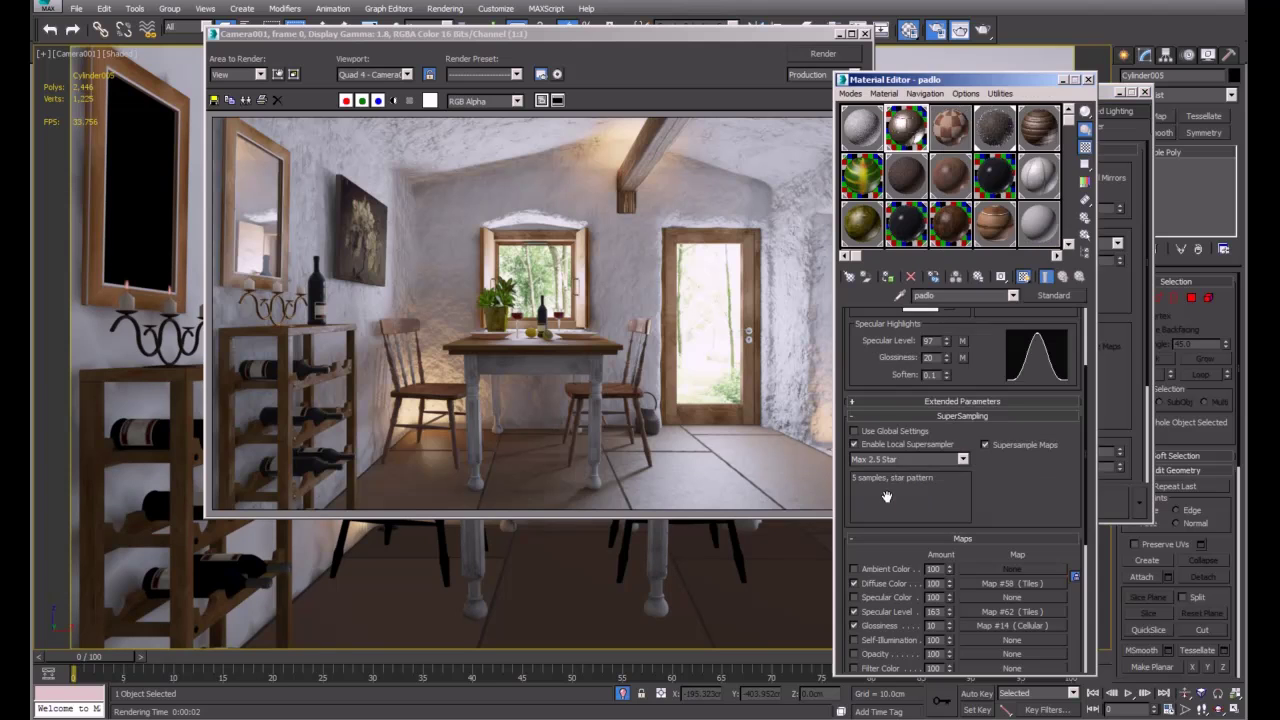
{"action": "left_click", "coordinate": [1111, 424]}
{"action": "left_click", "coordinate": [927, 334]}
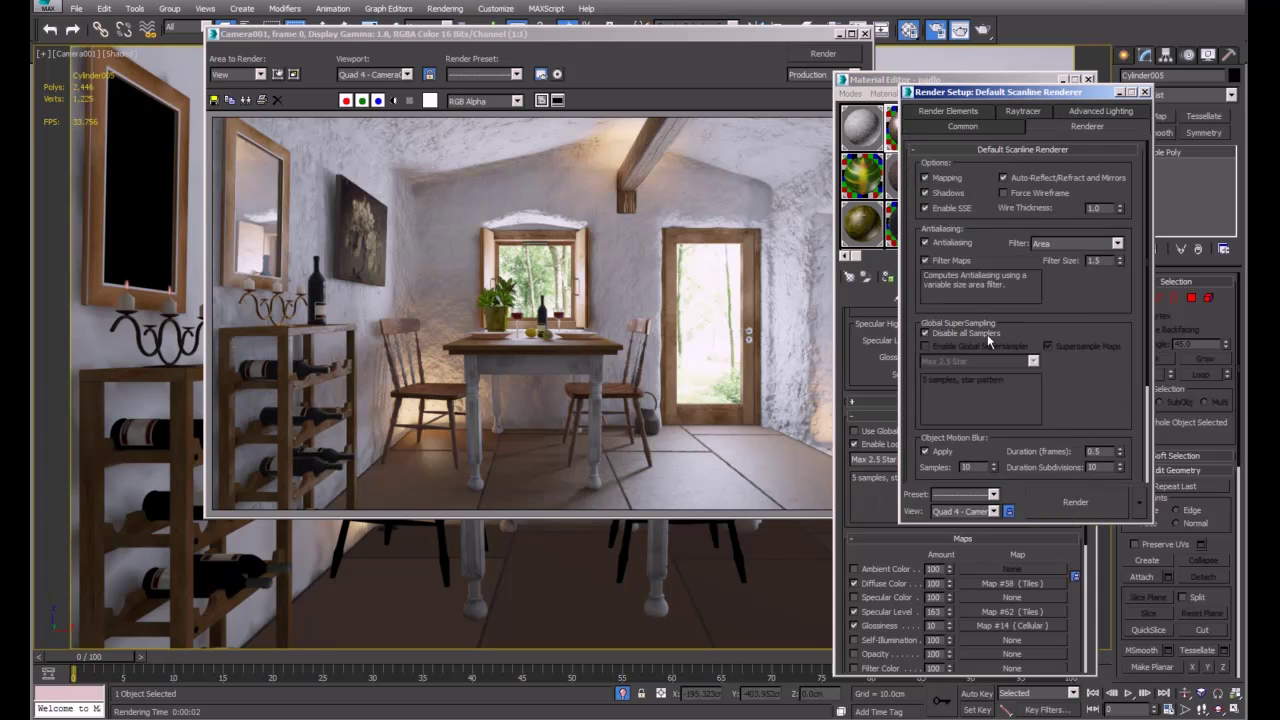
{"action": "left_click", "coordinate": [926, 334]}
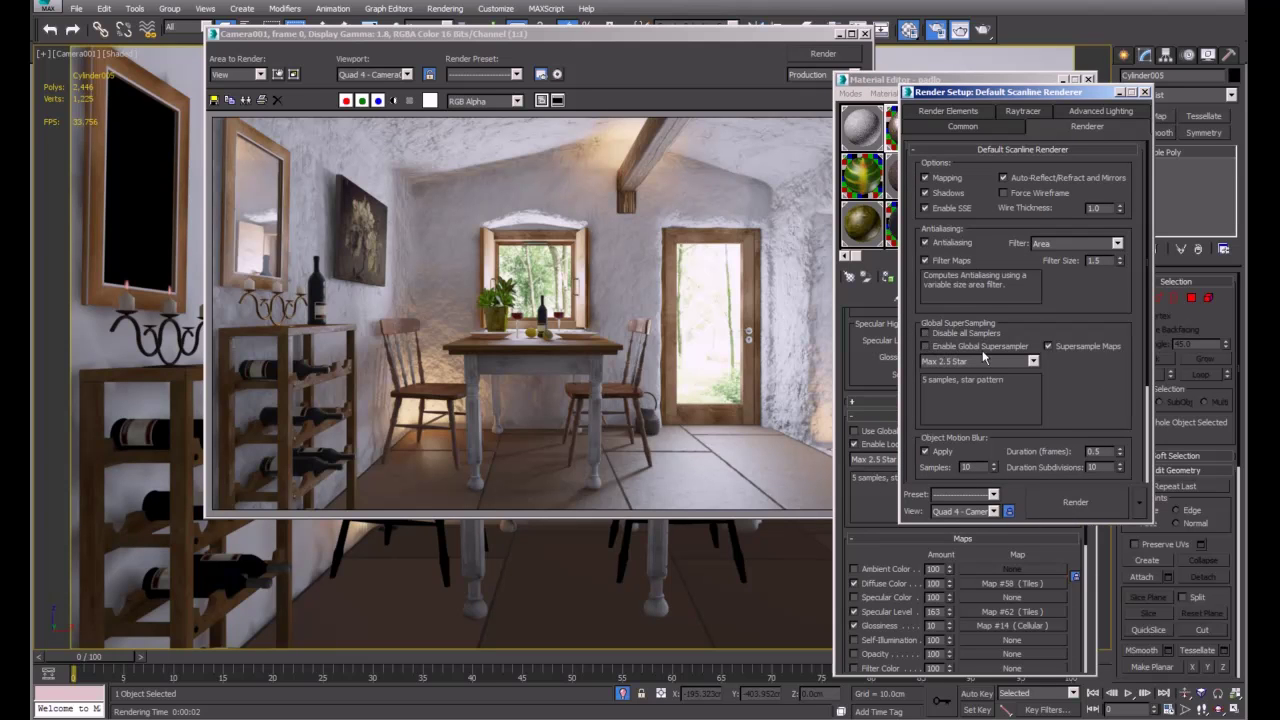
{"action": "left_click", "coordinate": [860, 508]}
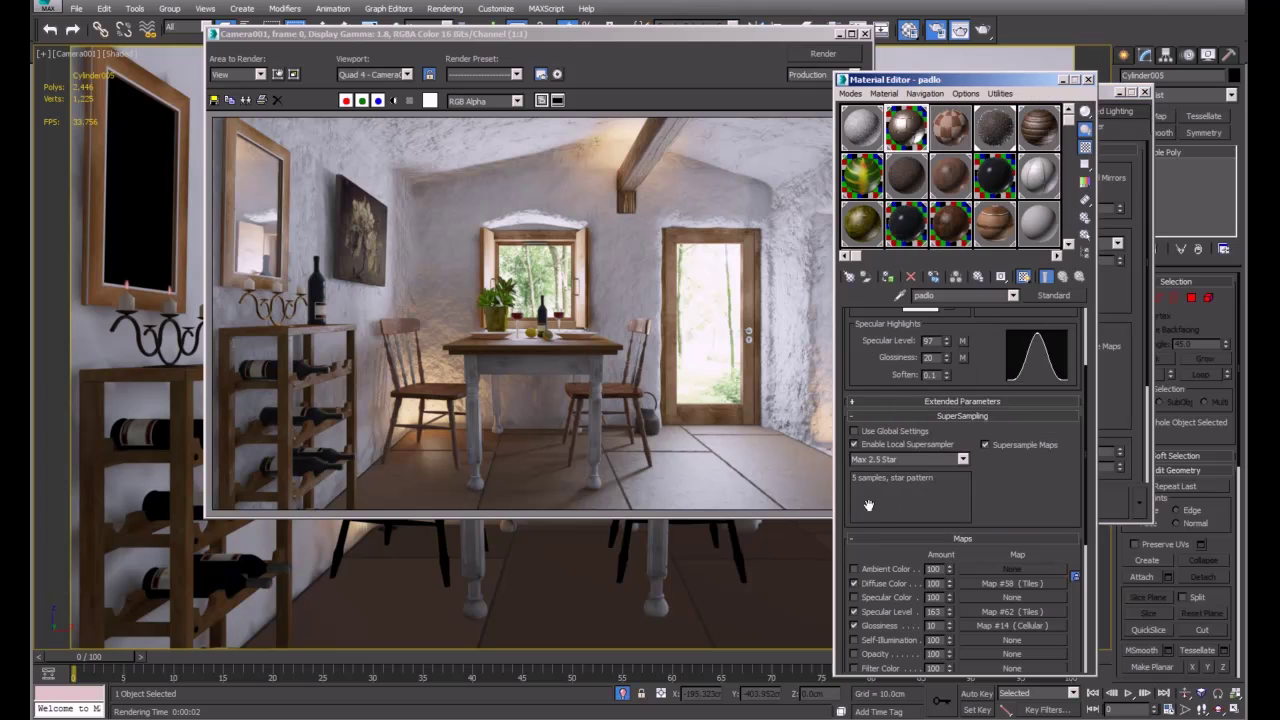
{"action": "left_click", "coordinate": [887, 461]}
{"action": "left_click", "coordinate": [887, 461]}
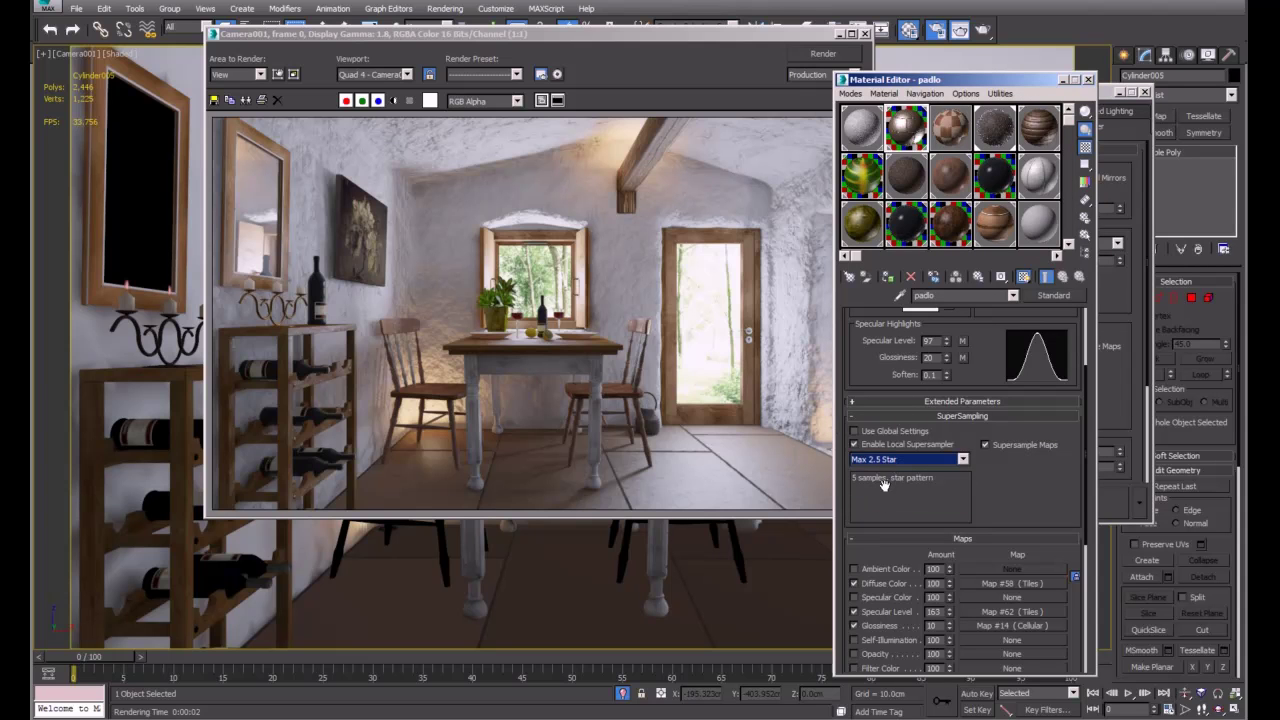
Step: Close the Material Editor and Render Setup, reposition the rendered frame window and examine the dining table in the render
{"action": "left_click", "coordinate": [594, 280]}
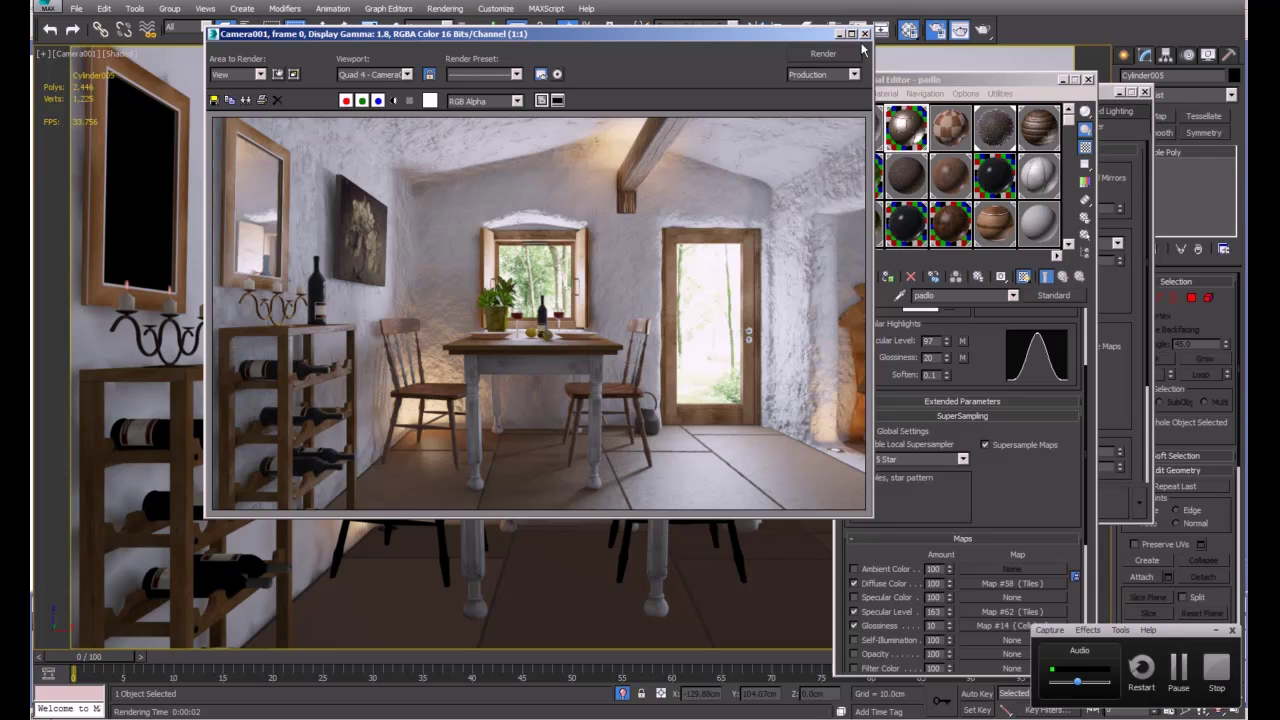
{"action": "left_click", "coordinate": [1089, 80]}
{"action": "left_click", "coordinate": [1145, 92]}
{"action": "left_click_drag", "start_coordinate": [725, 40], "coordinate": [735, 72]}
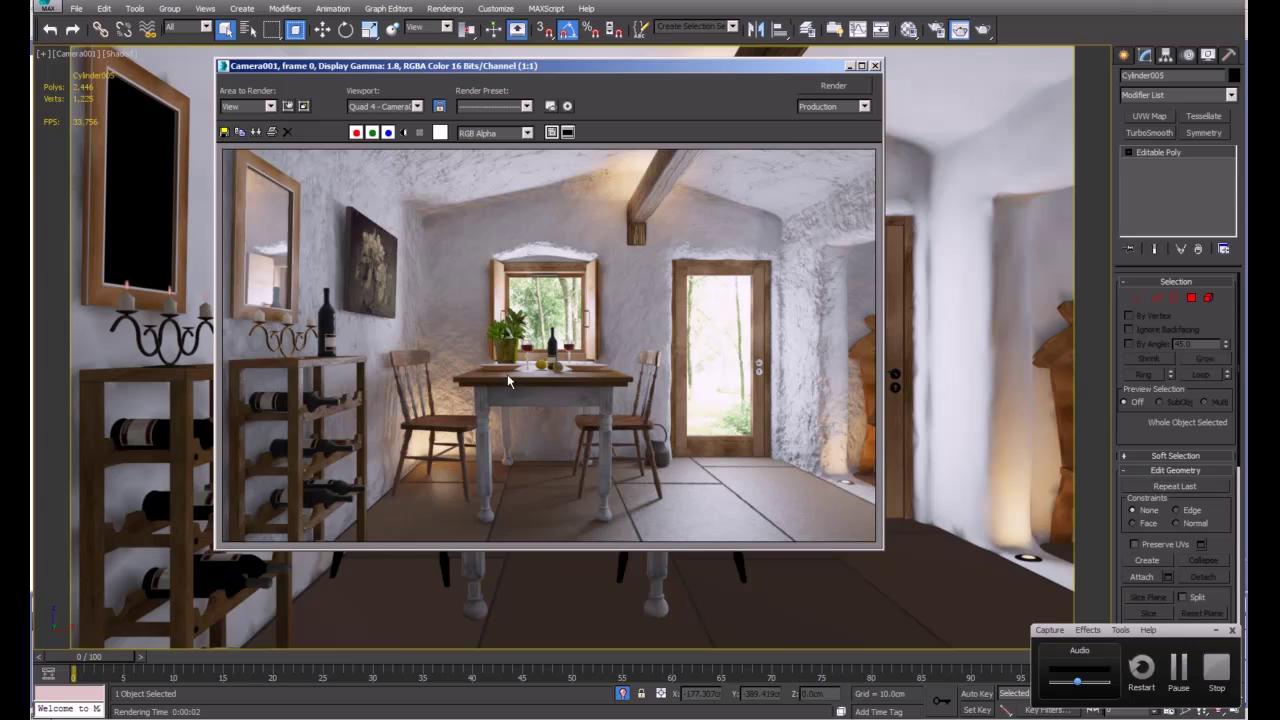
{"action": "scroll", "coordinate": [507, 375], "scroll_direction": "up", "scroll_amount": 1}
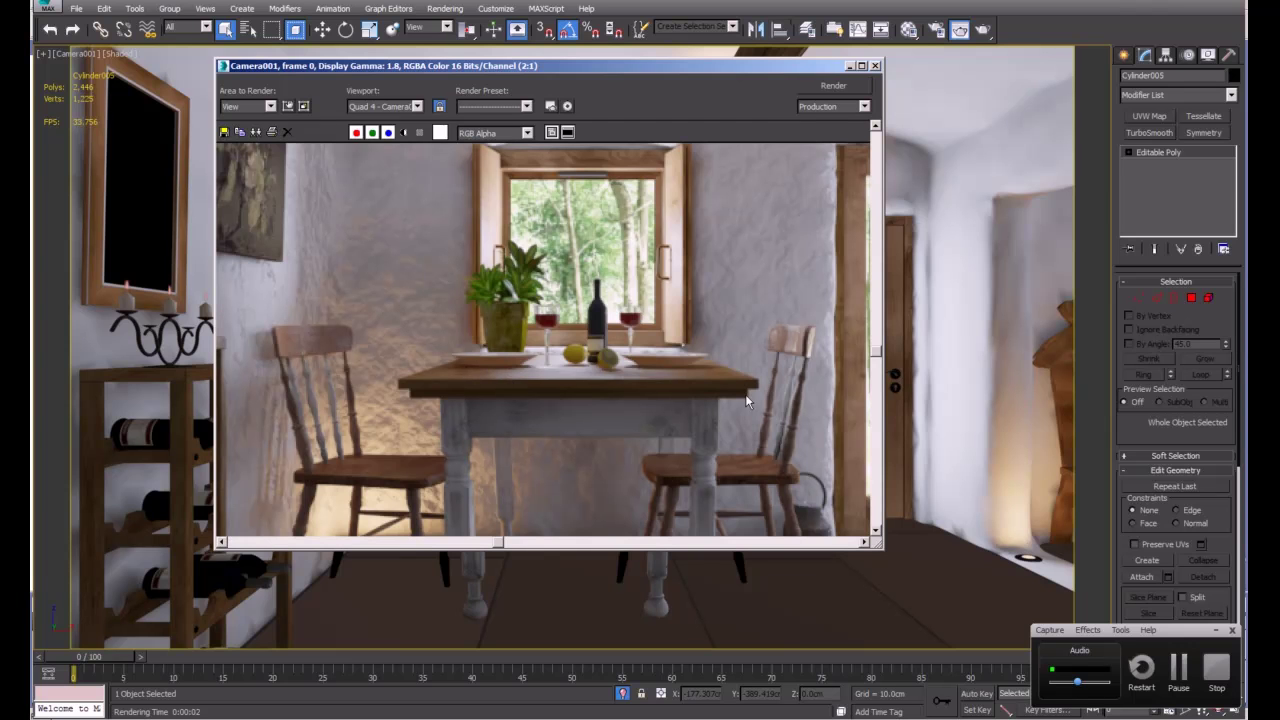
{"action": "scroll", "coordinate": [594, 406], "scroll_direction": "down", "scroll_amount": 1}
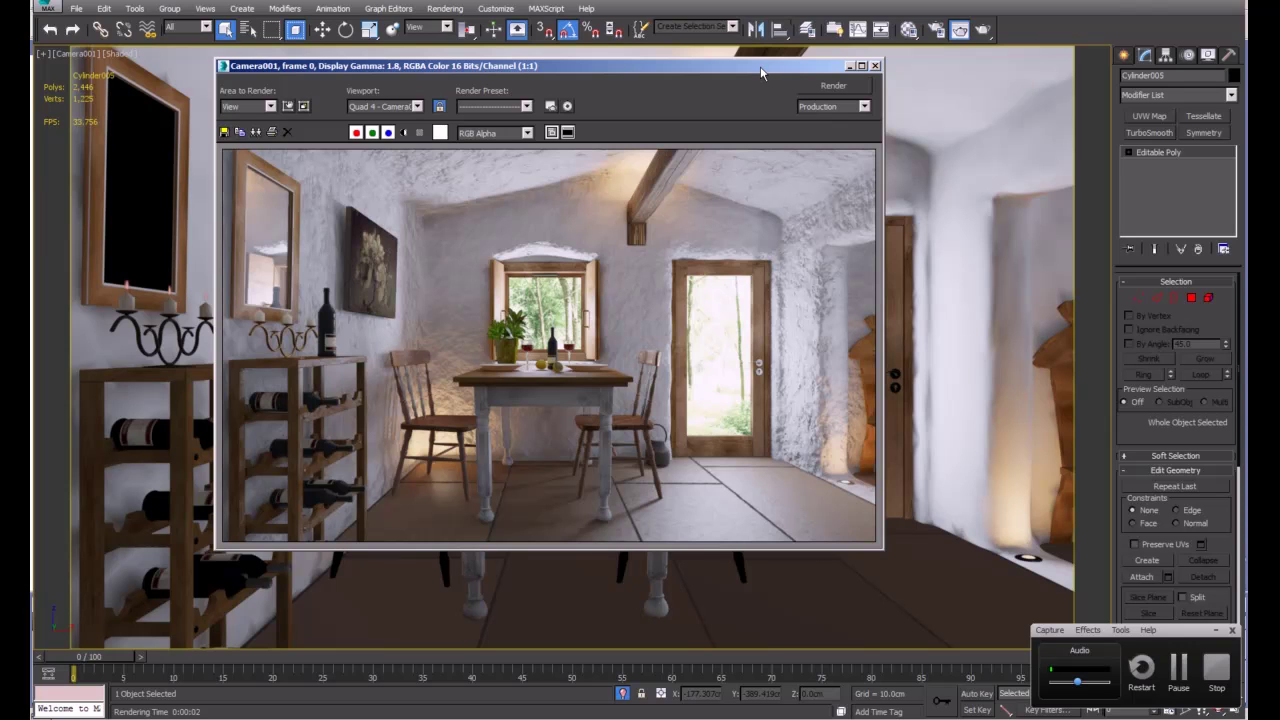
{"action": "left_click_drag", "start_coordinate": [761, 73], "coordinate": [745, 79]}
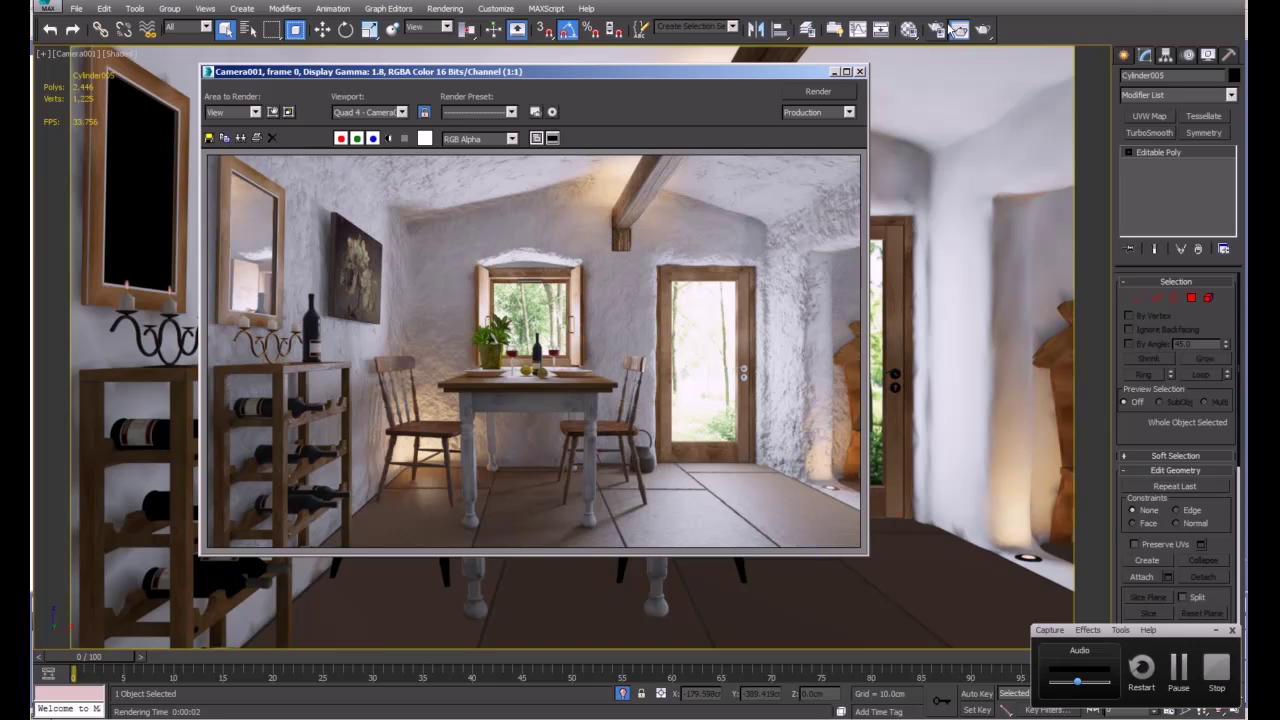
Step: Set the render output width to 1000, start a render and cancel it
{"action": "left_click", "coordinate": [935, 29]}
{"action": "left_click_drag", "start_coordinate": [1049, 95], "coordinate": [1040, 72]}
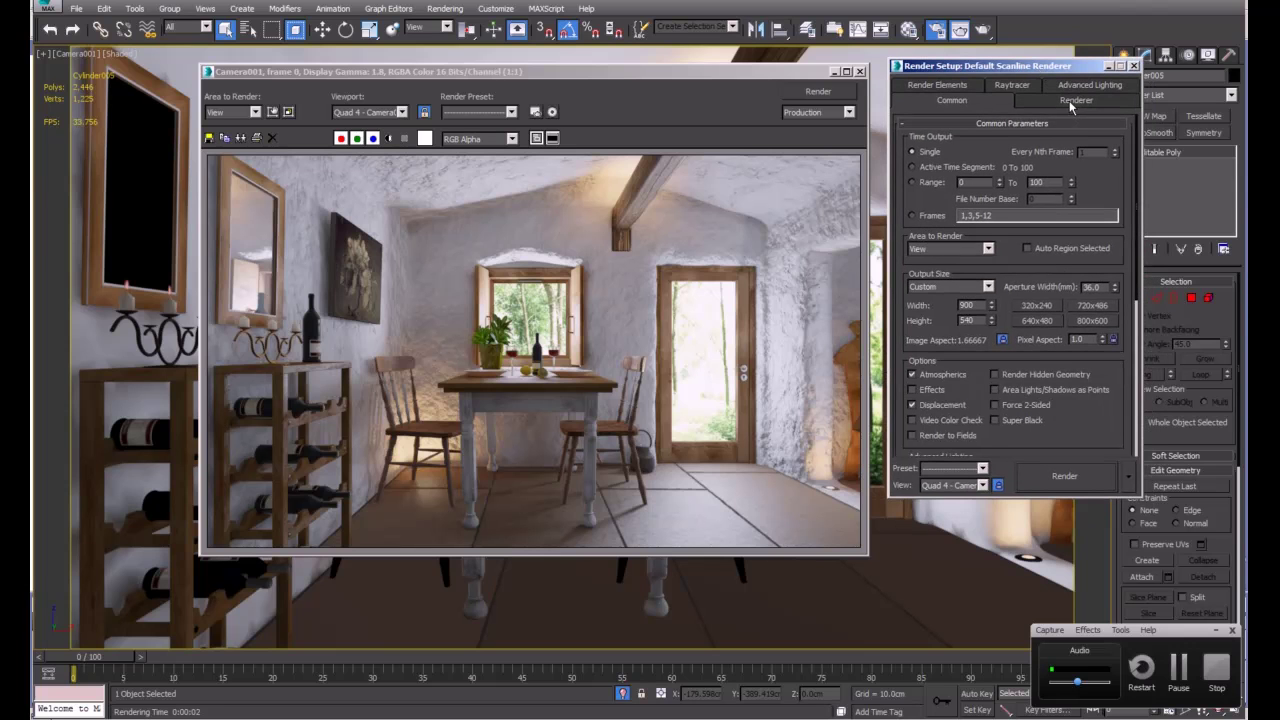
{"action": "left_click", "coordinate": [978, 305]}
{"action": "type", "text": "1000"}
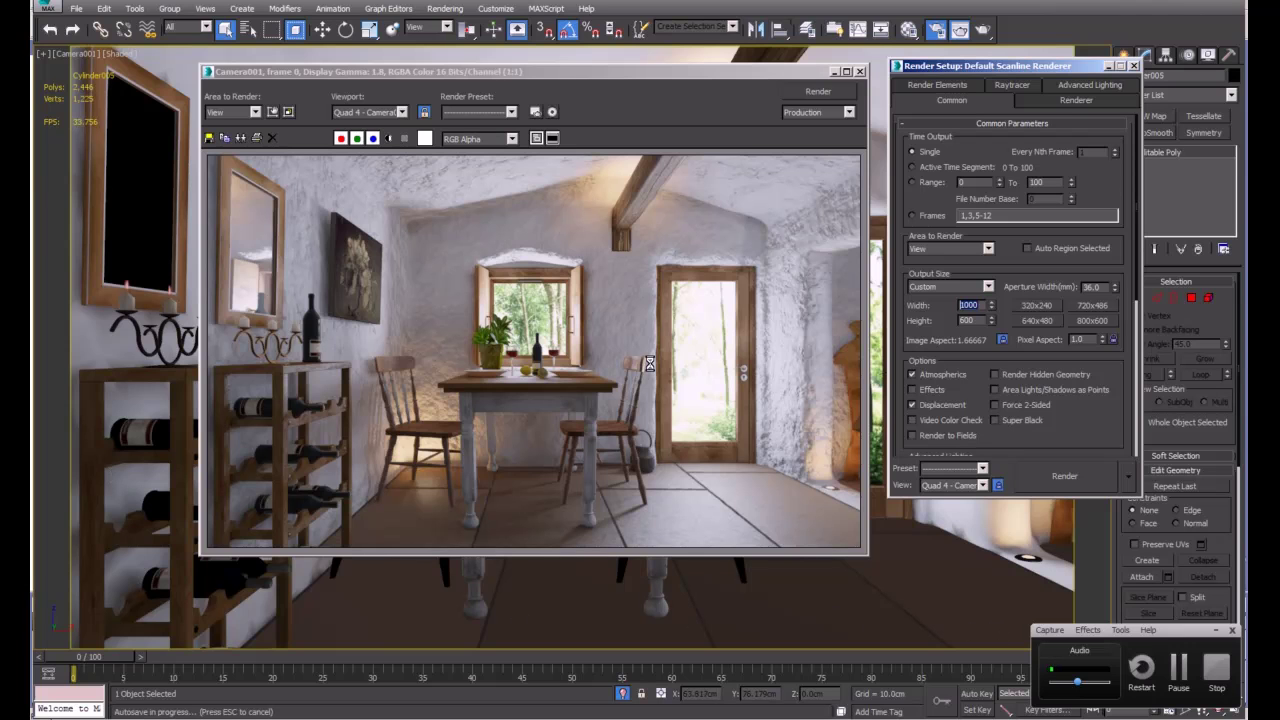
{"action": "left_click", "coordinate": [1064, 474]}
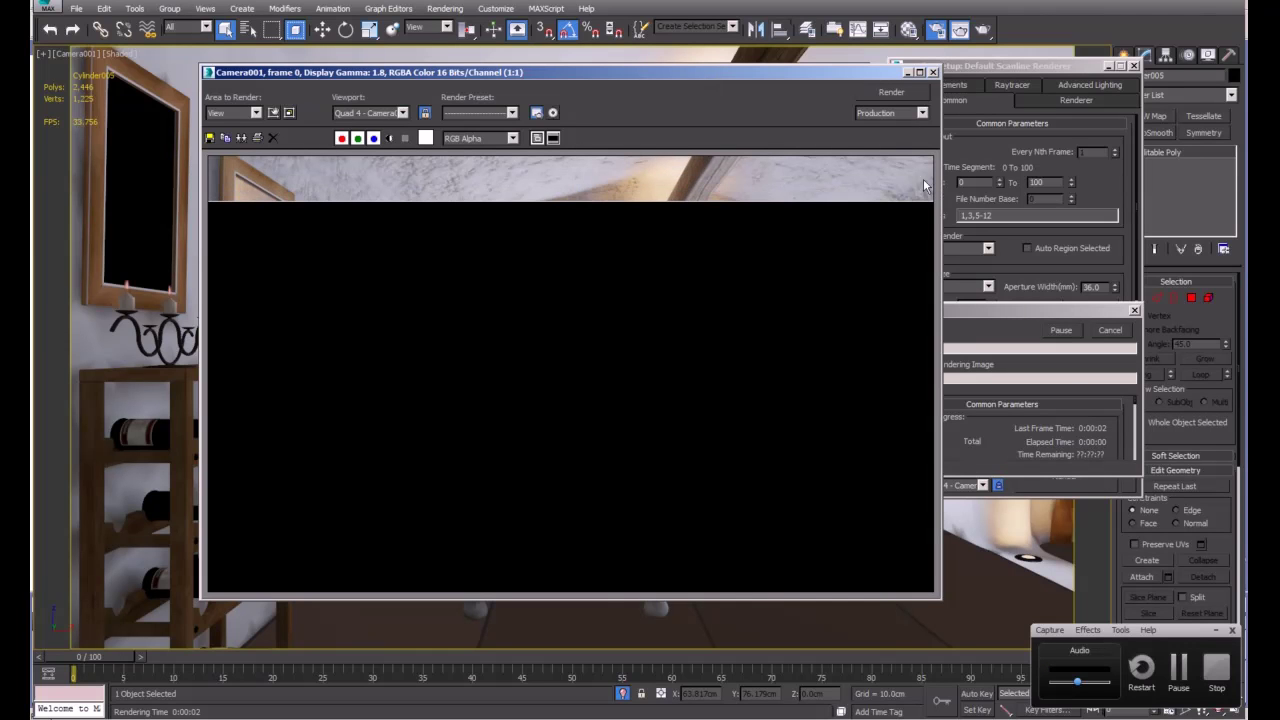
{"action": "left_click", "coordinate": [1110, 331]}
Step: Enable the global supersampler with Max 2.5 Star and render the camera view
{"action": "left_click", "coordinate": [1080, 99]}
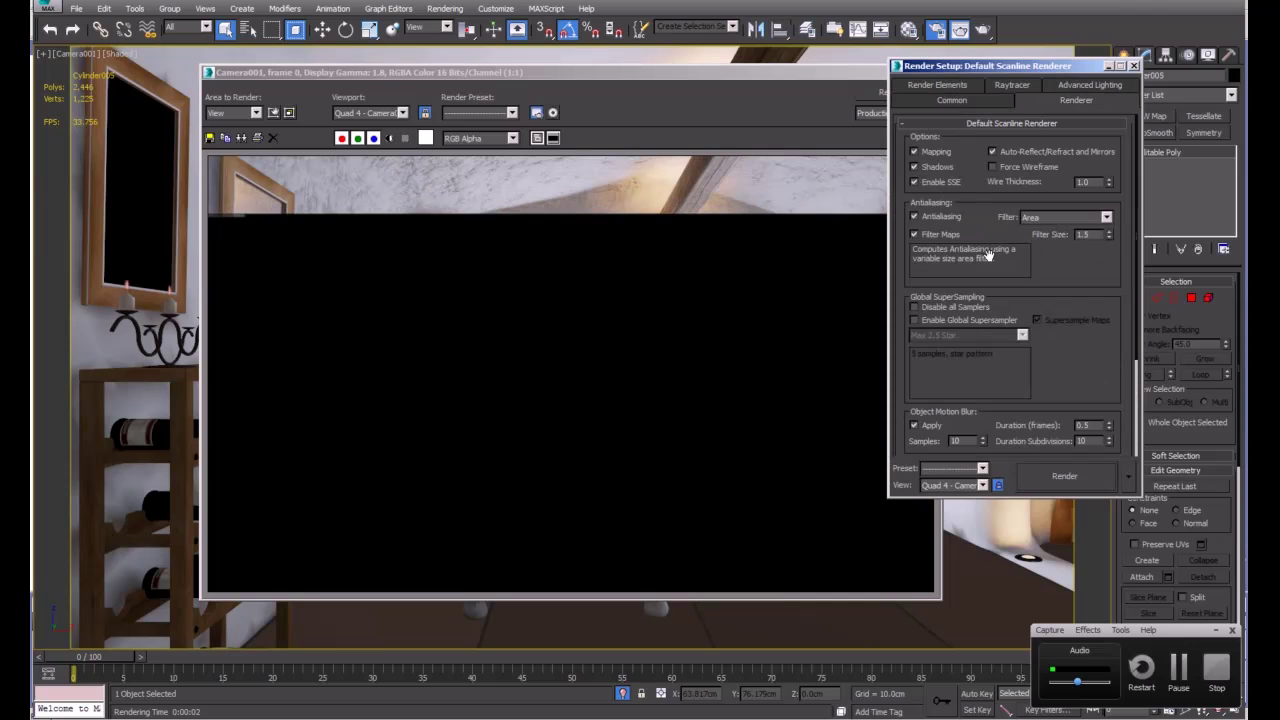
{"action": "left_click", "coordinate": [914, 320]}
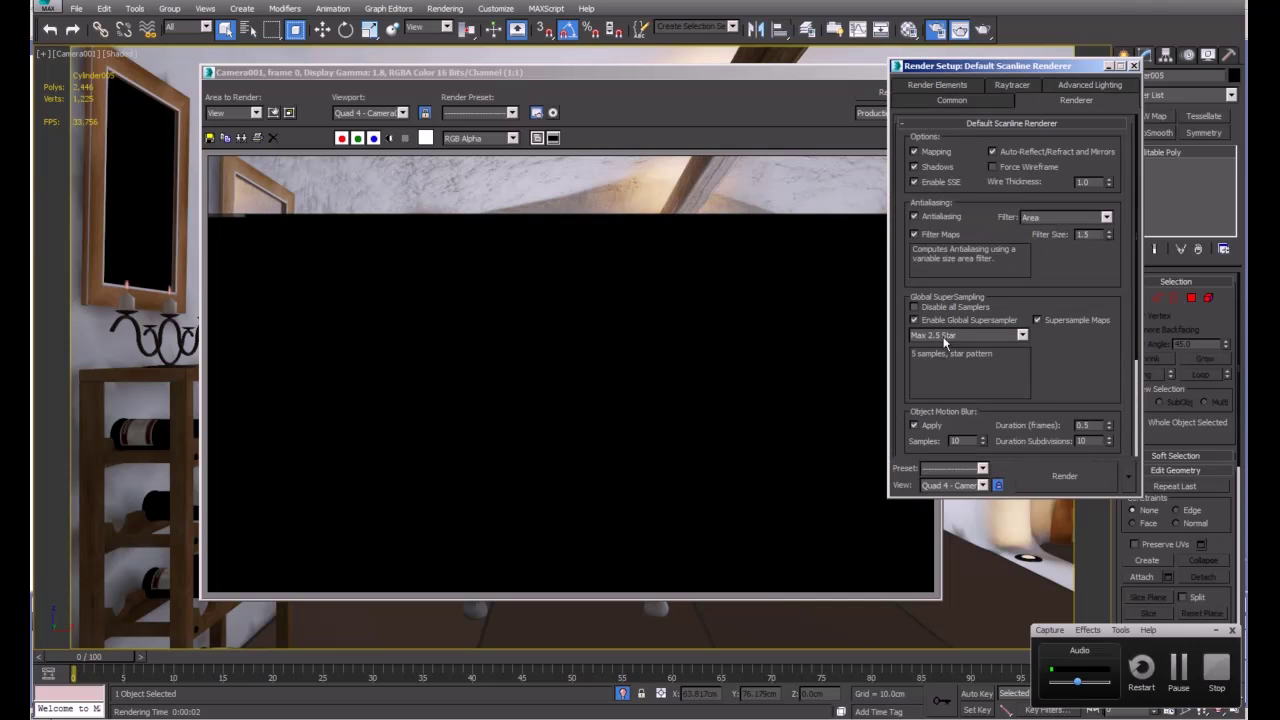
{"action": "left_click", "coordinate": [1061, 476]}
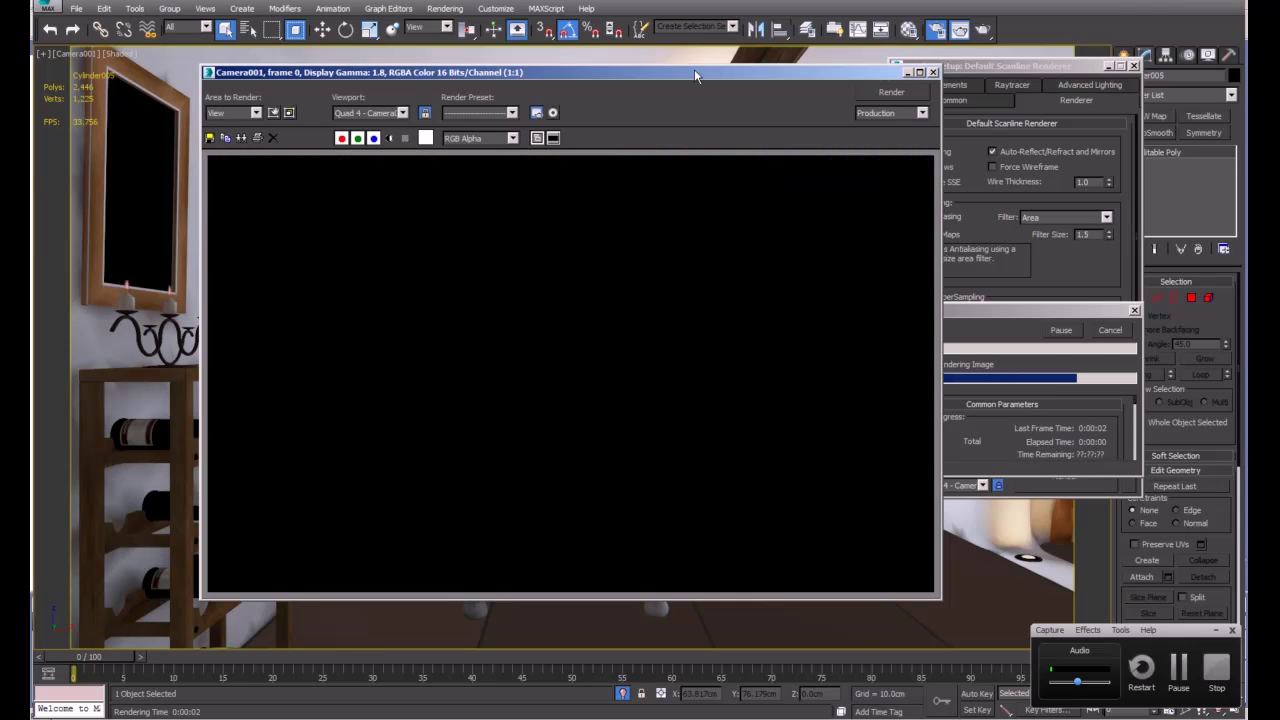
Step: Maximize the rendered frame window during the render, restore and reposition it, and examine the dining room image at different zoom levels
{"action": "double_click", "coordinate": [694, 71]}
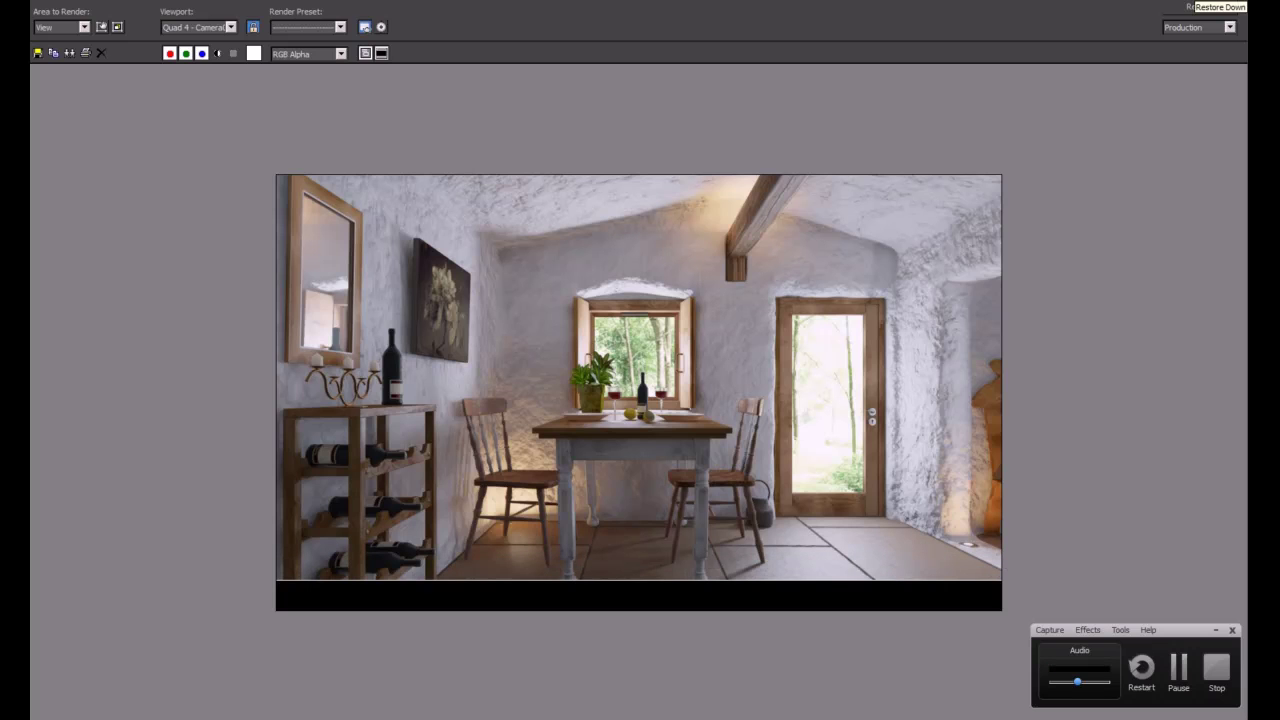
{"action": "left_click", "coordinate": [1215, 5]}
{"action": "left_click_drag", "start_coordinate": [790, 76], "coordinate": [775, 66]}
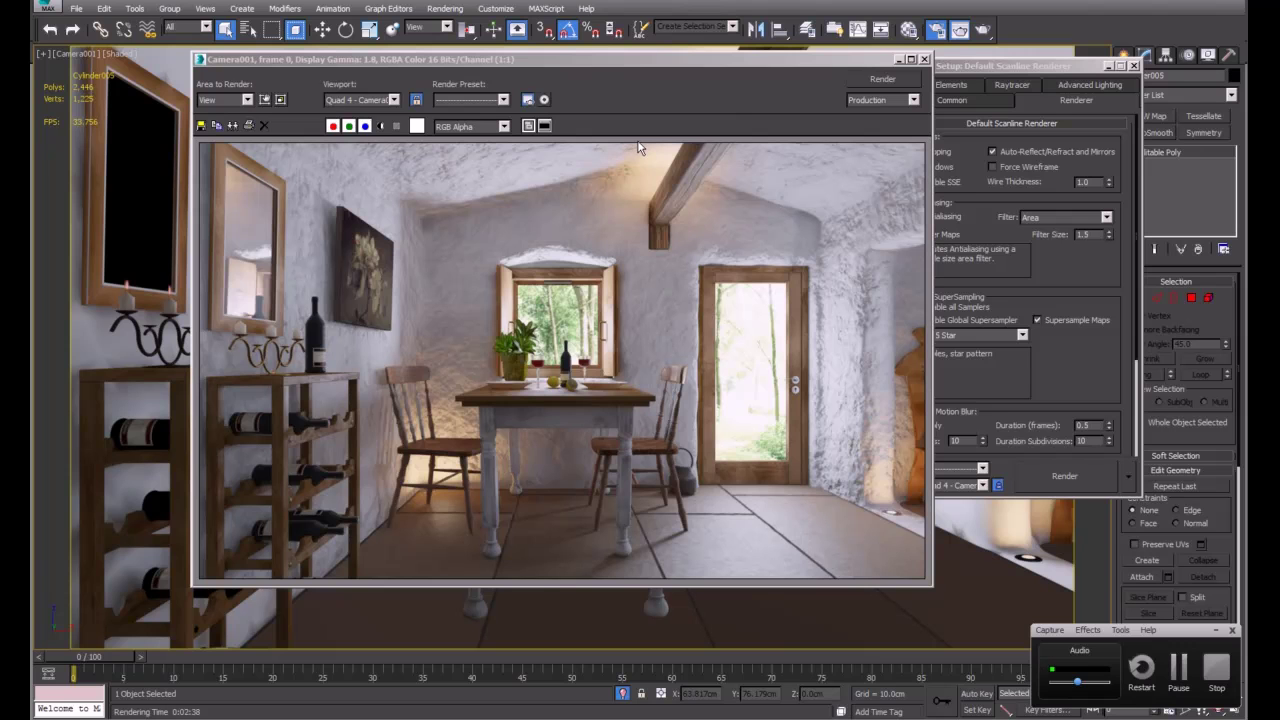
{"action": "left_click_drag", "start_coordinate": [631, 60], "coordinate": [609, 62]}
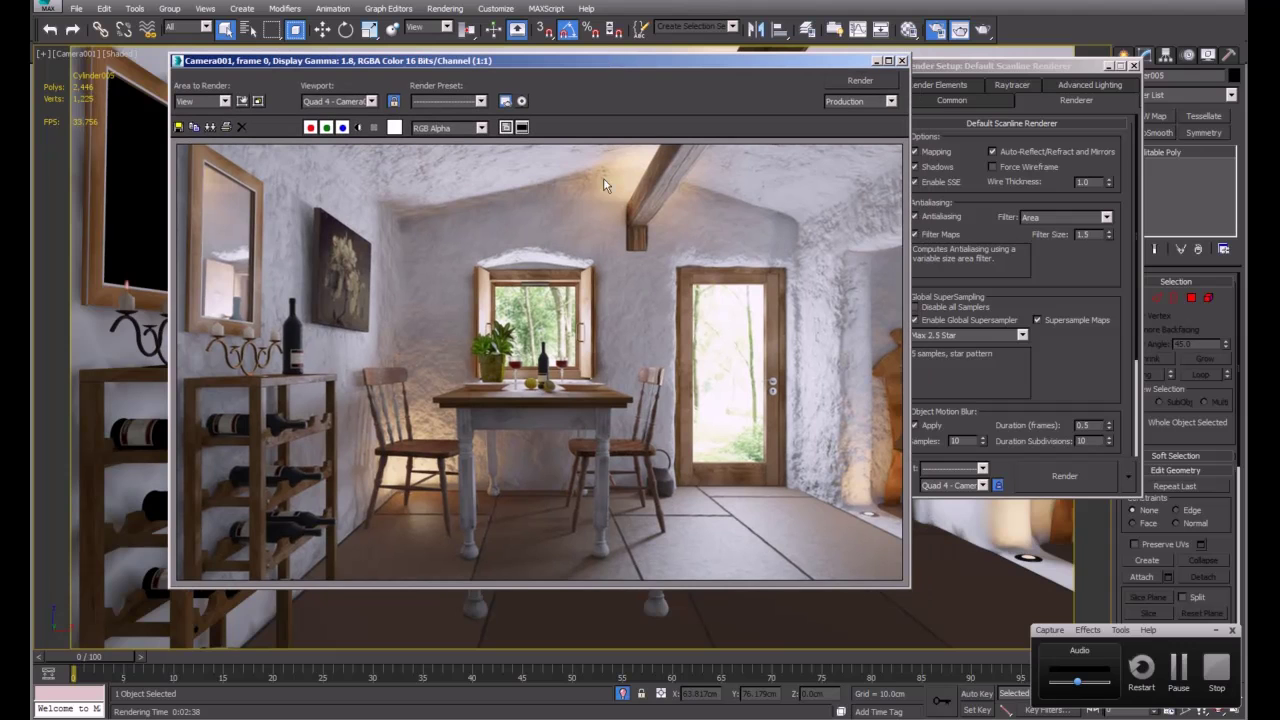
{"action": "scroll", "coordinate": [614, 354], "scroll_direction": "down", "scroll_amount": 1}
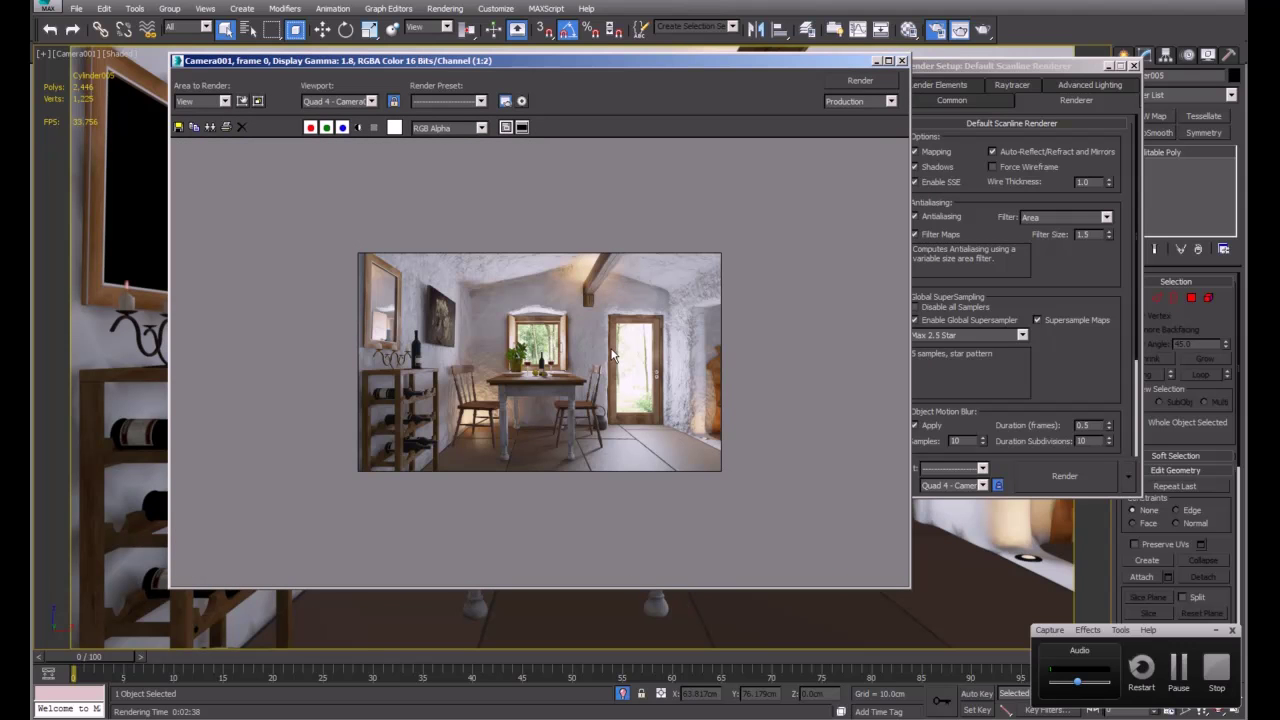
{"action": "scroll", "coordinate": [612, 354], "scroll_direction": "up", "scroll_amount": 1}
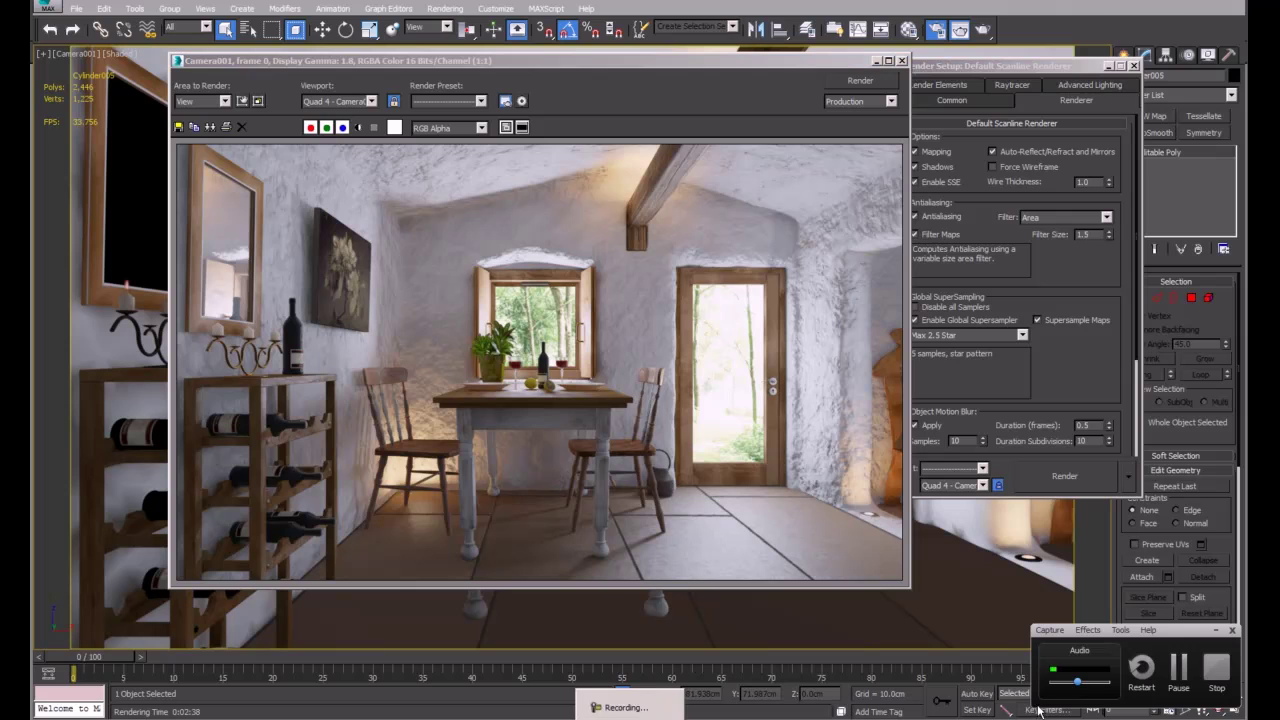
{"action": "left_click", "coordinate": [1217, 672]}
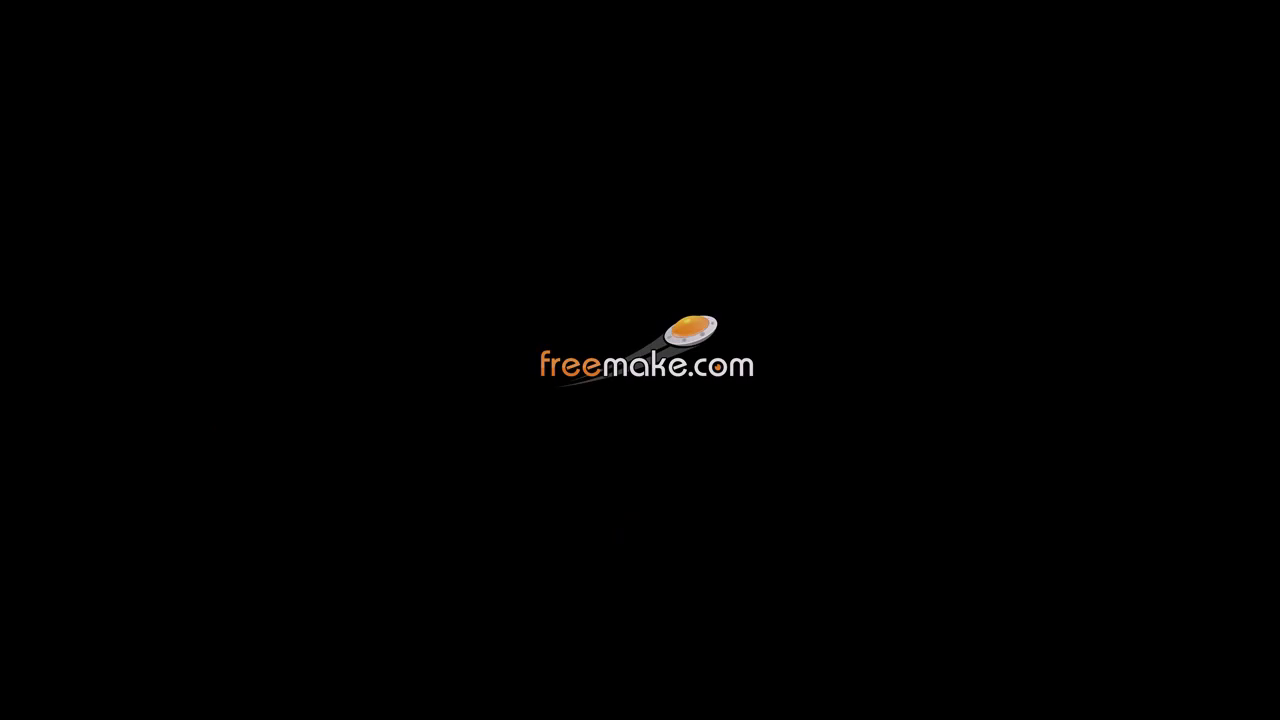